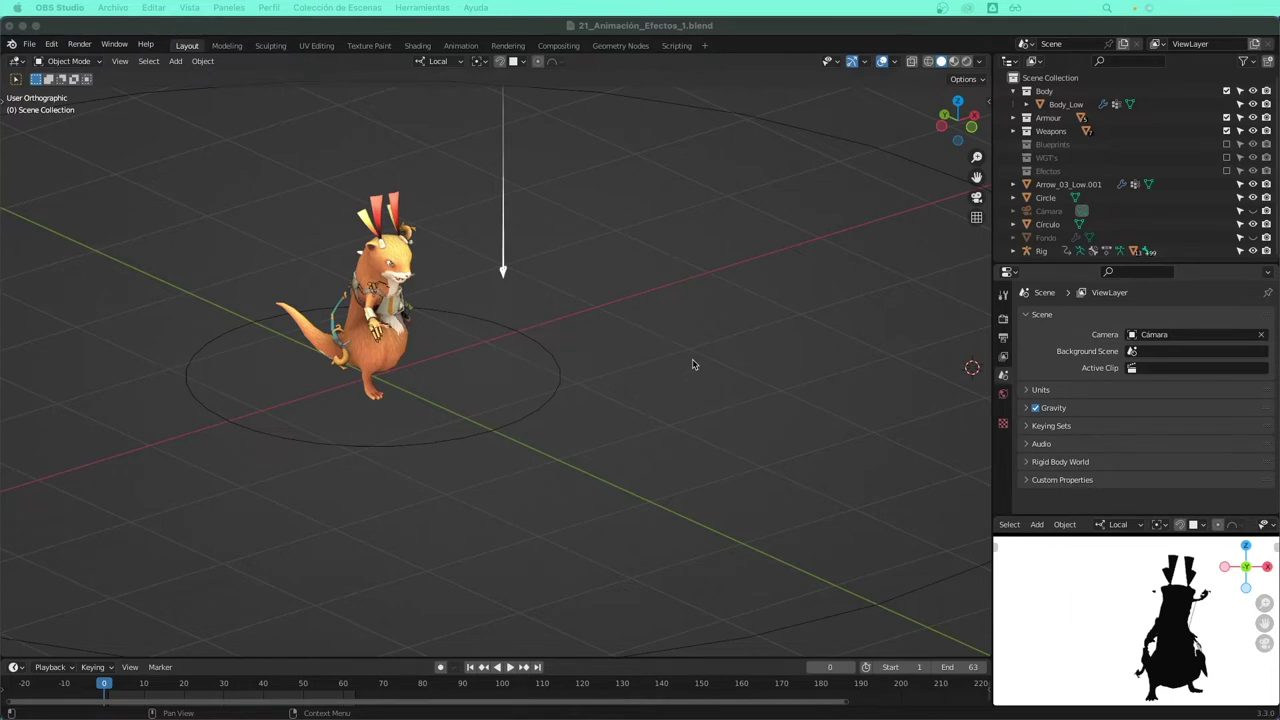
# - Play and scrub the character's attack animation, ending around frame 9
pyautogui.click(678, 170)
pyautogui.press('space')
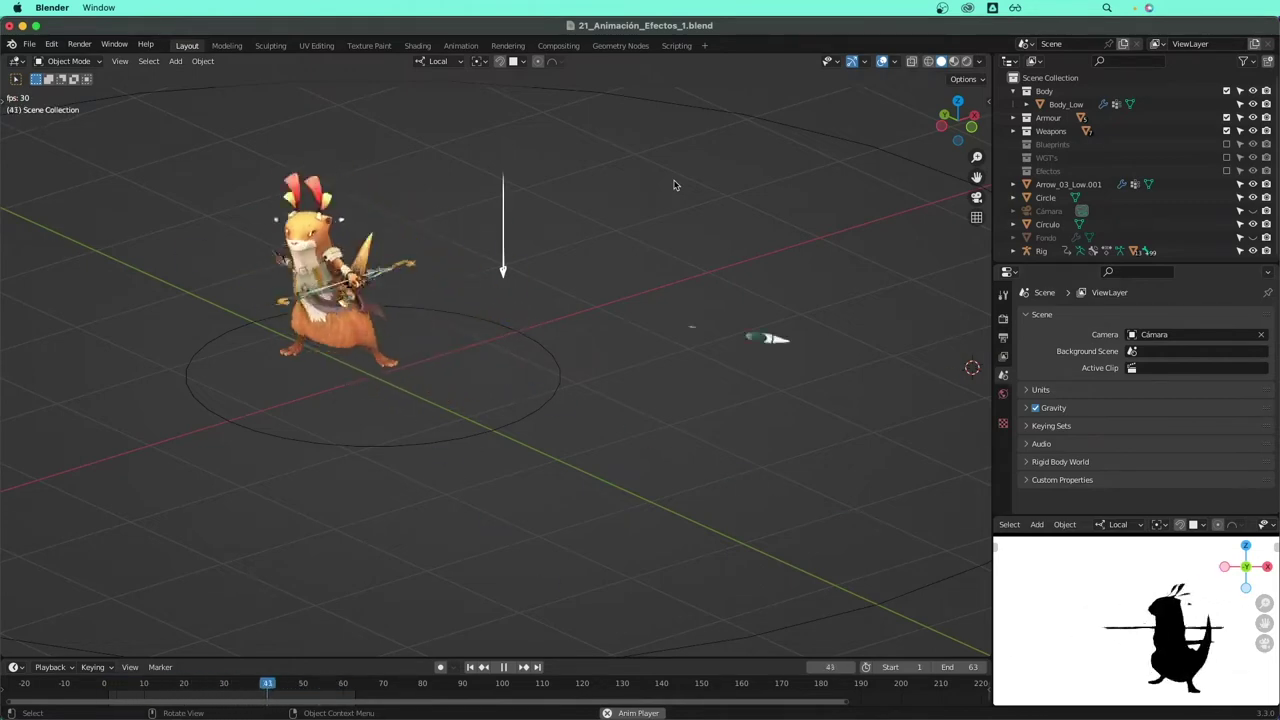
pyautogui.press('space')
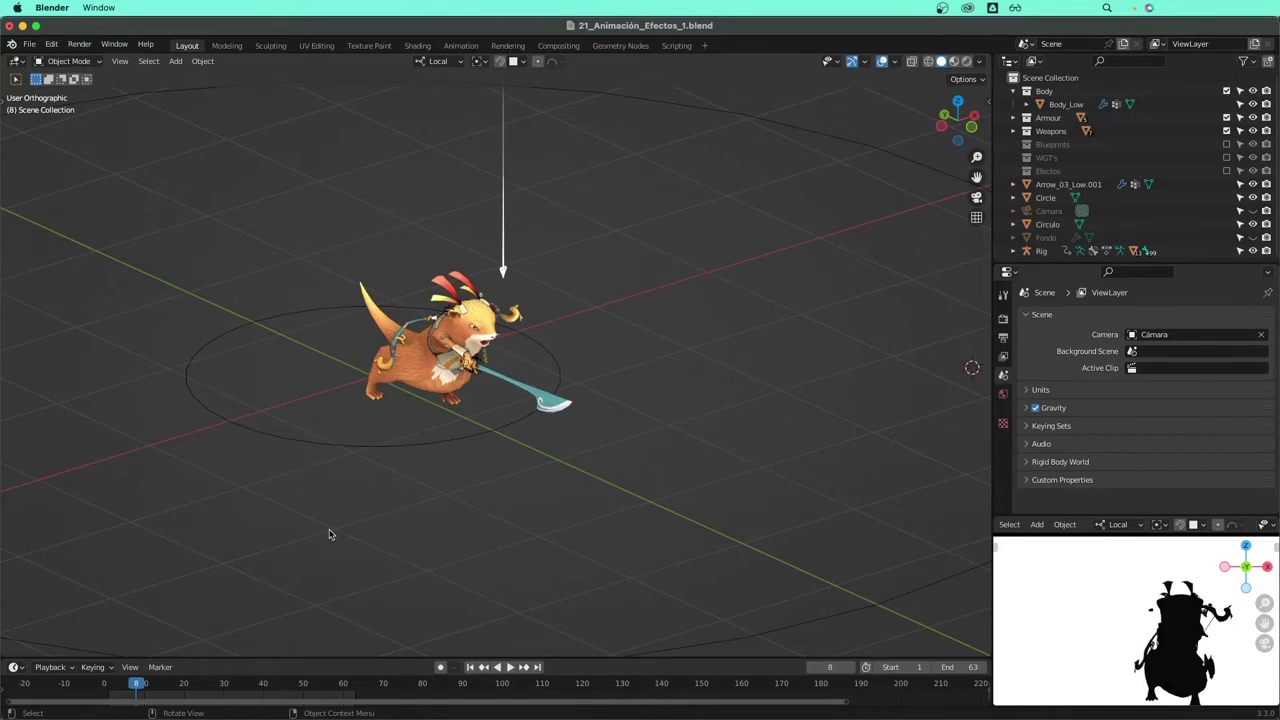
pyautogui.press('space')
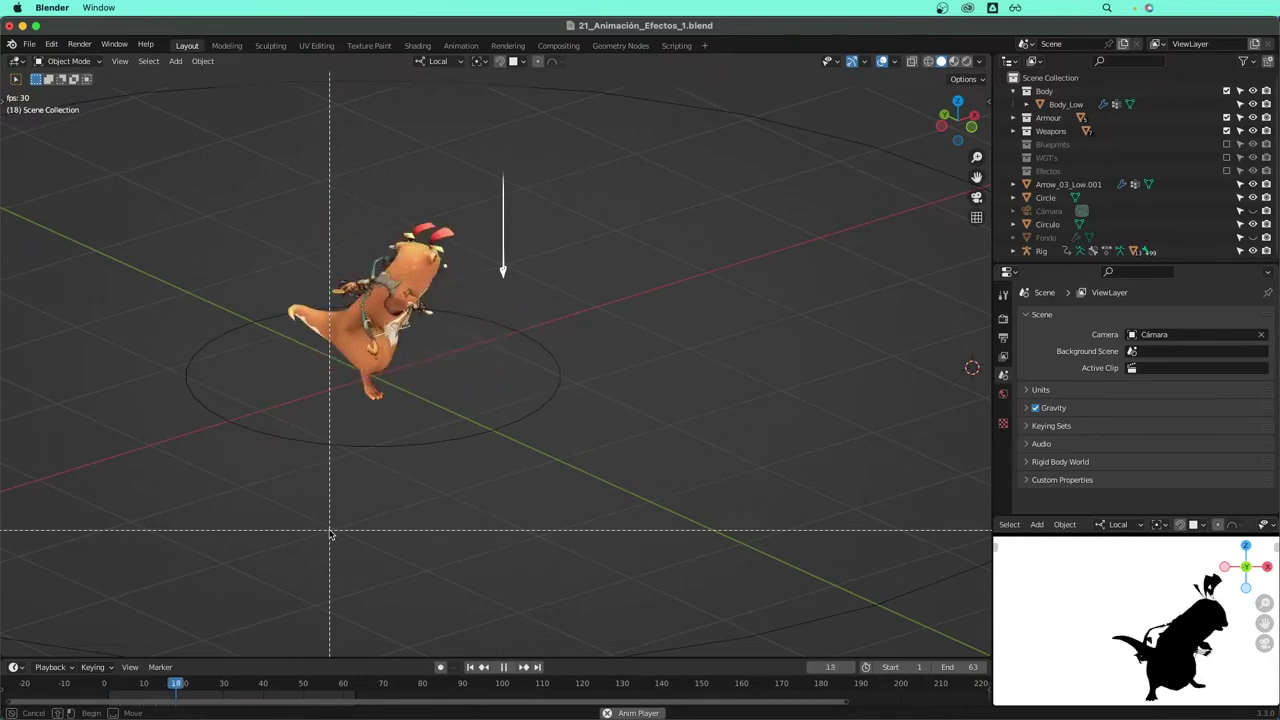
pyautogui.press('space')
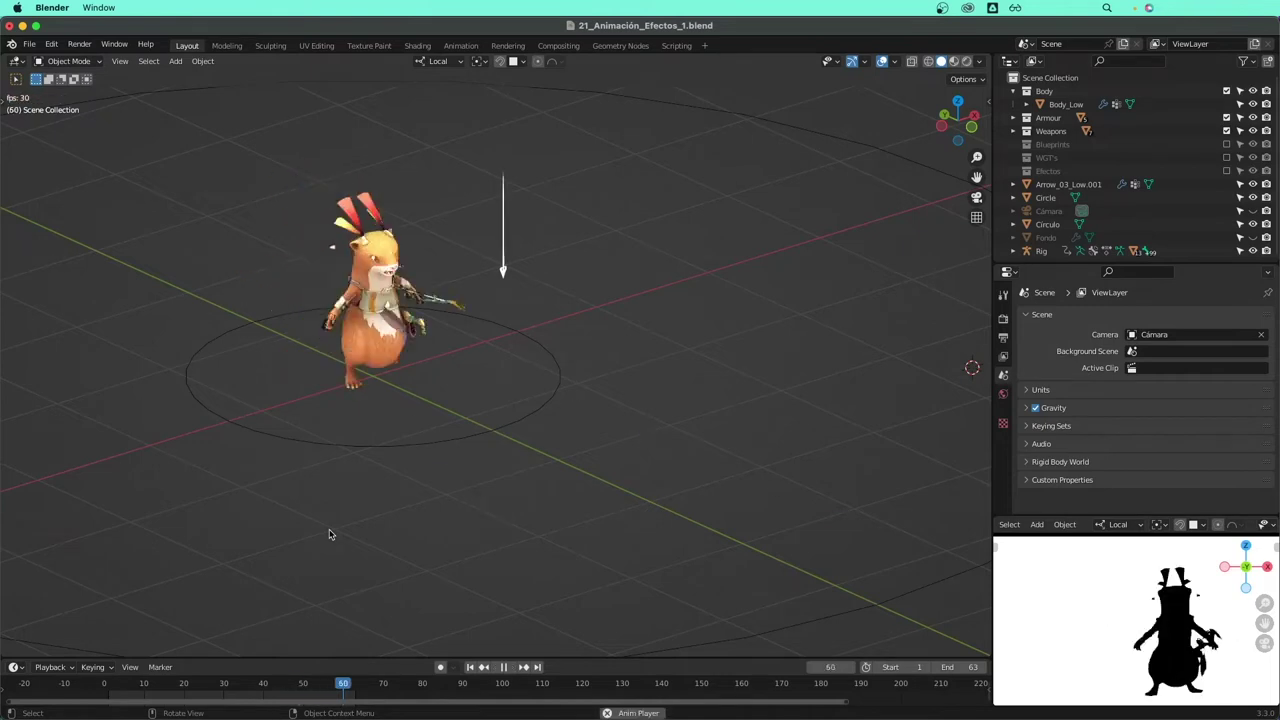
pyautogui.press('space')
pyautogui.press('space')
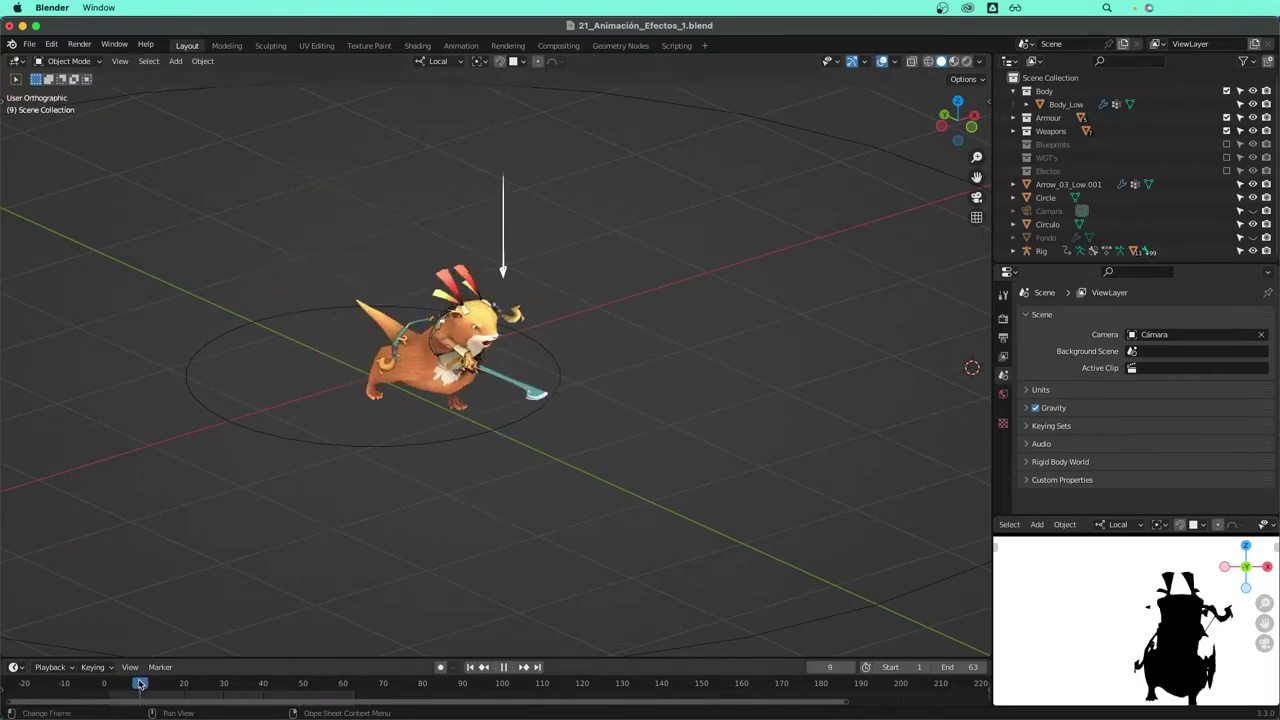
pyautogui.moveTo(141, 683); pyautogui.dragTo(127, 690)
pyautogui.press('space')
pyautogui.scroll(3, 437, 498)
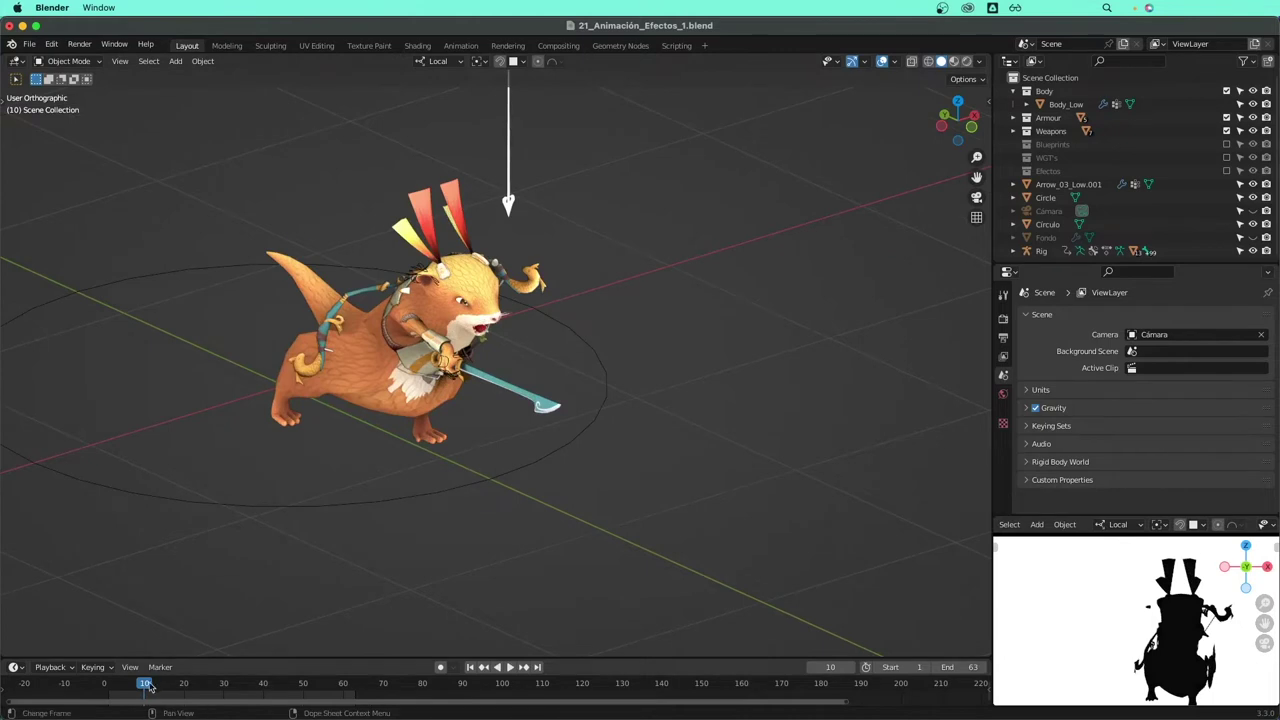
pyautogui.moveTo(145, 684)
pyautogui.mouseDown()
pyautogui.moveTo(131, 688)
pyautogui.moveTo(358, 677)
pyautogui.mouseUp()
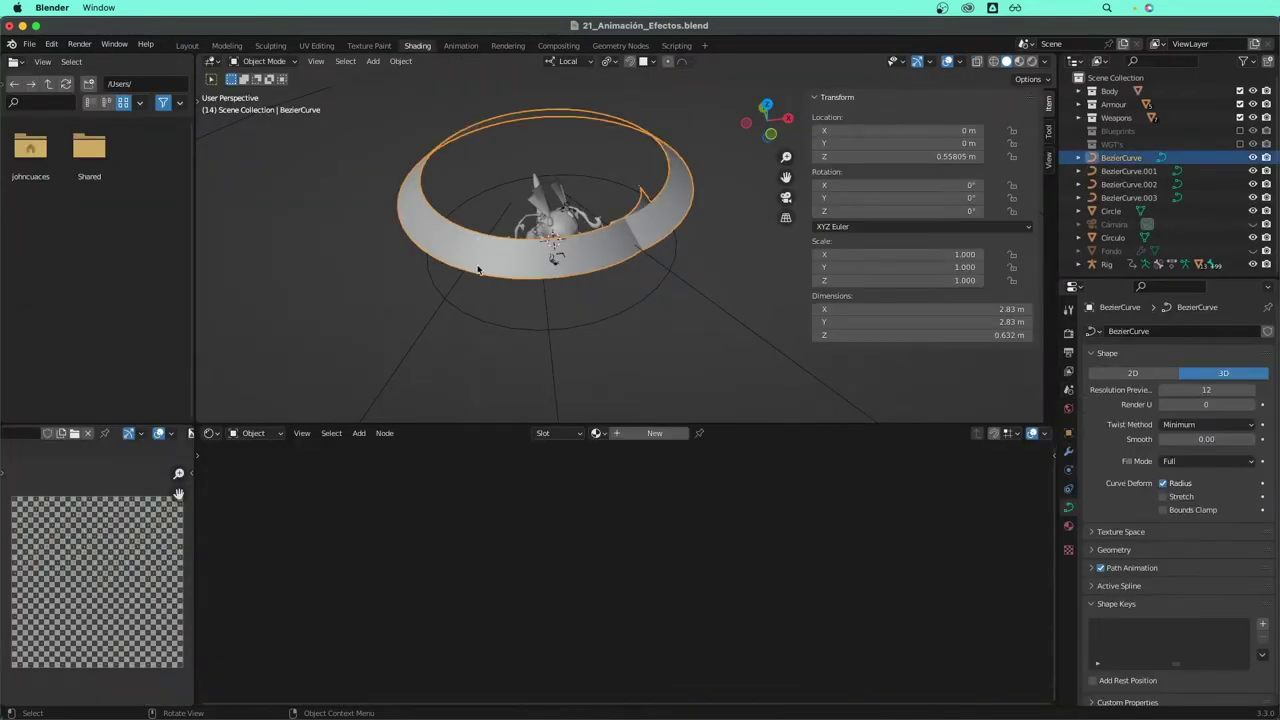
# - Delete the Circle and Circulo objects from around the ring
pyautogui.moveTo(478, 270)
pyautogui.mouseDown(button='middle')
pyautogui.moveTo(417, 248)
pyautogui.moveTo(614, 265)
pyautogui.mouseUp(button='middle')
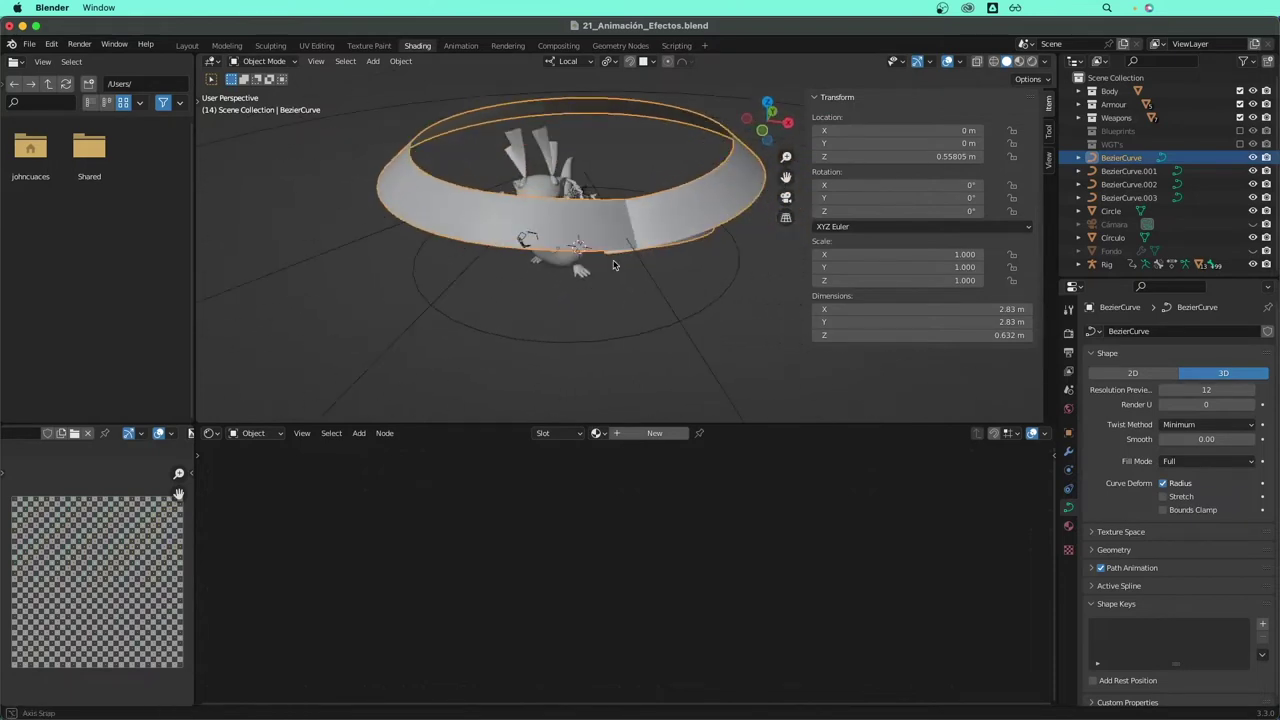
pyautogui.moveTo(614, 265); pyautogui.dragTo(673, 285, button='middle')
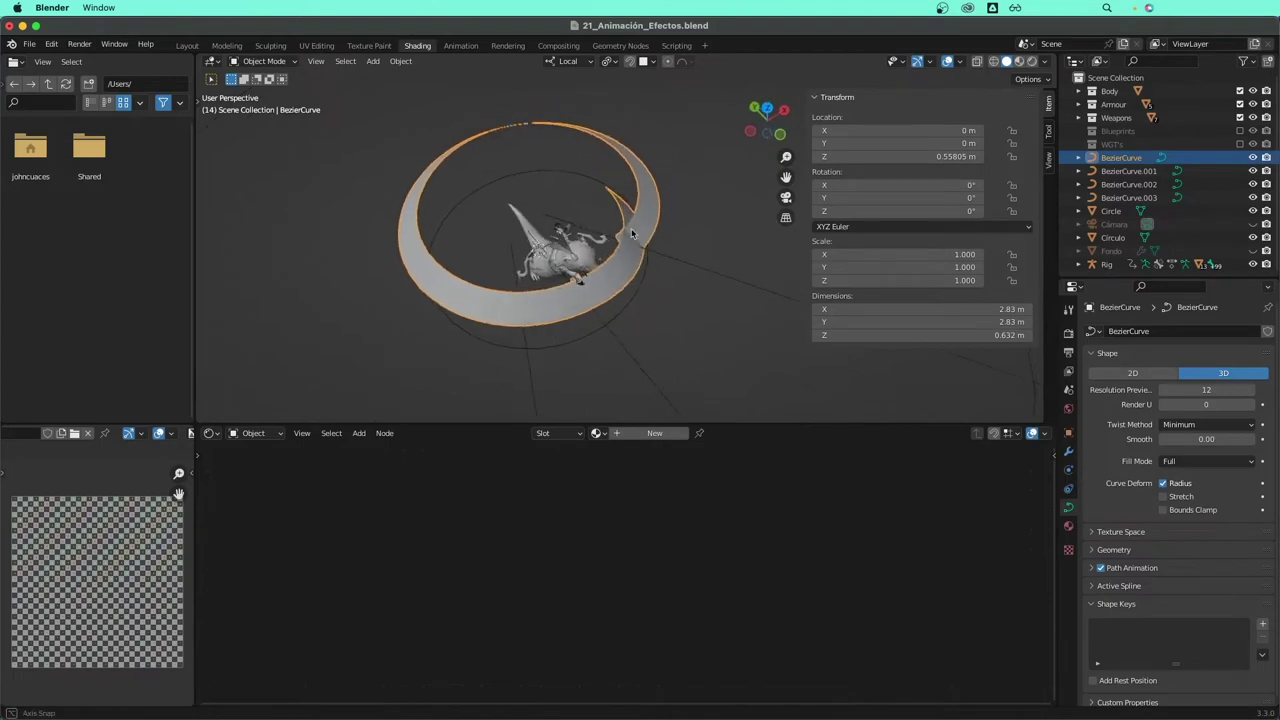
pyautogui.click(683, 279)
pyautogui.click(641, 281)
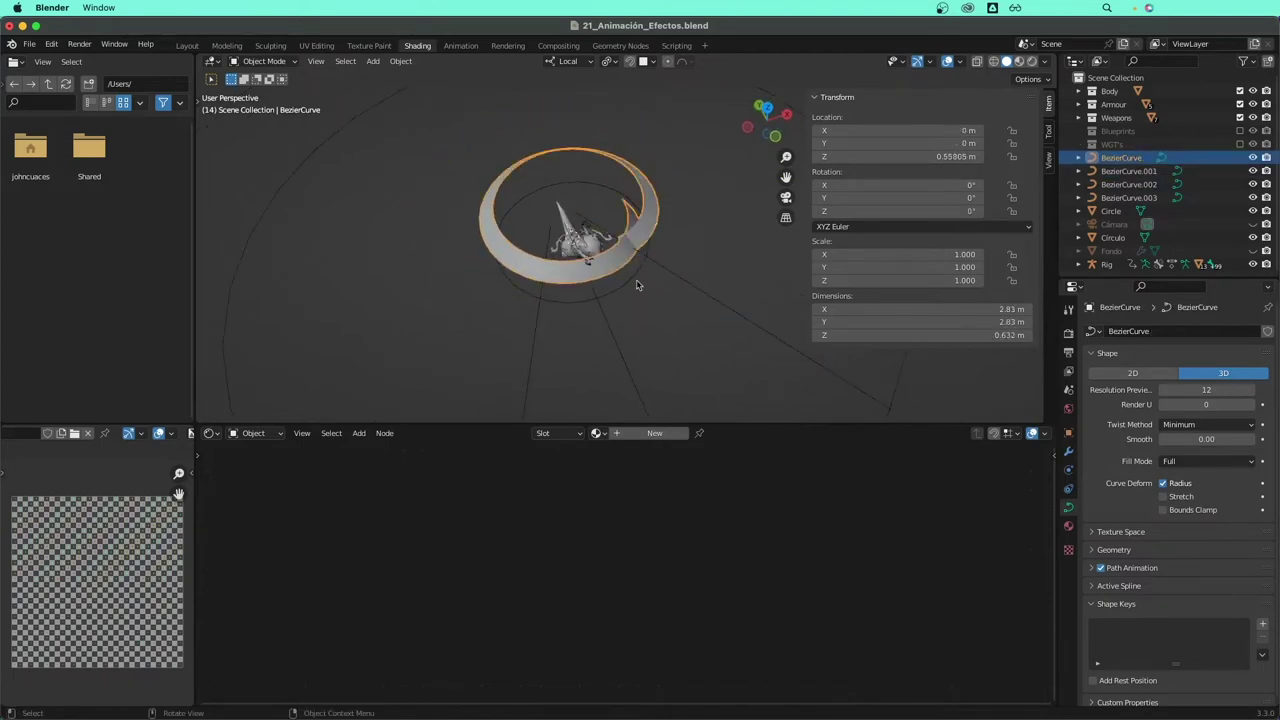
pyautogui.keyDown('shift'); pyautogui.moveTo(735, 358); pyautogui.dragTo(758, 395); pyautogui.keyUp('shift')
pyautogui.press('x')
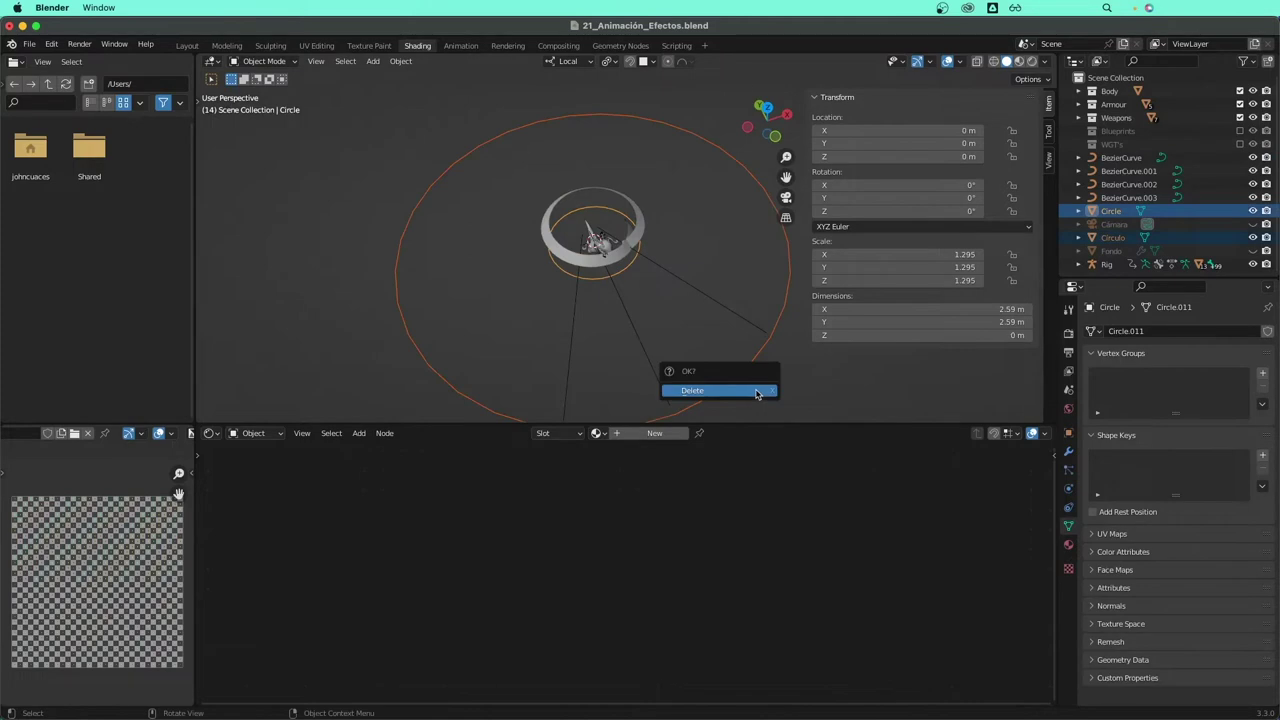
pyautogui.click(740, 389)
# - Reselect the BezierCurve ring, preview the animation, then select the character rig
pyautogui.click(650, 214)
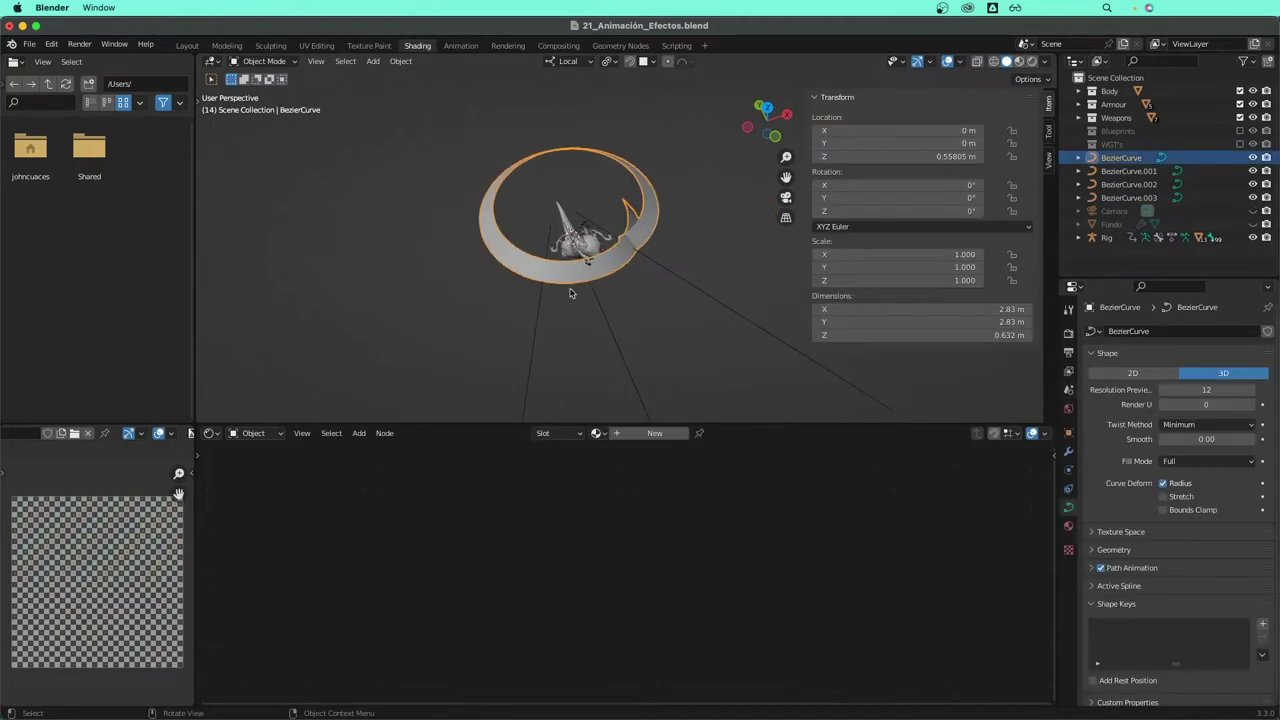
pyautogui.moveTo(570, 293)
pyautogui.mouseDown(button='middle')
pyautogui.moveTo(531, 251)
pyautogui.moveTo(514, 260)
pyautogui.moveTo(749, 249)
pyautogui.moveTo(614, 297)
pyautogui.mouseUp(button='middle')
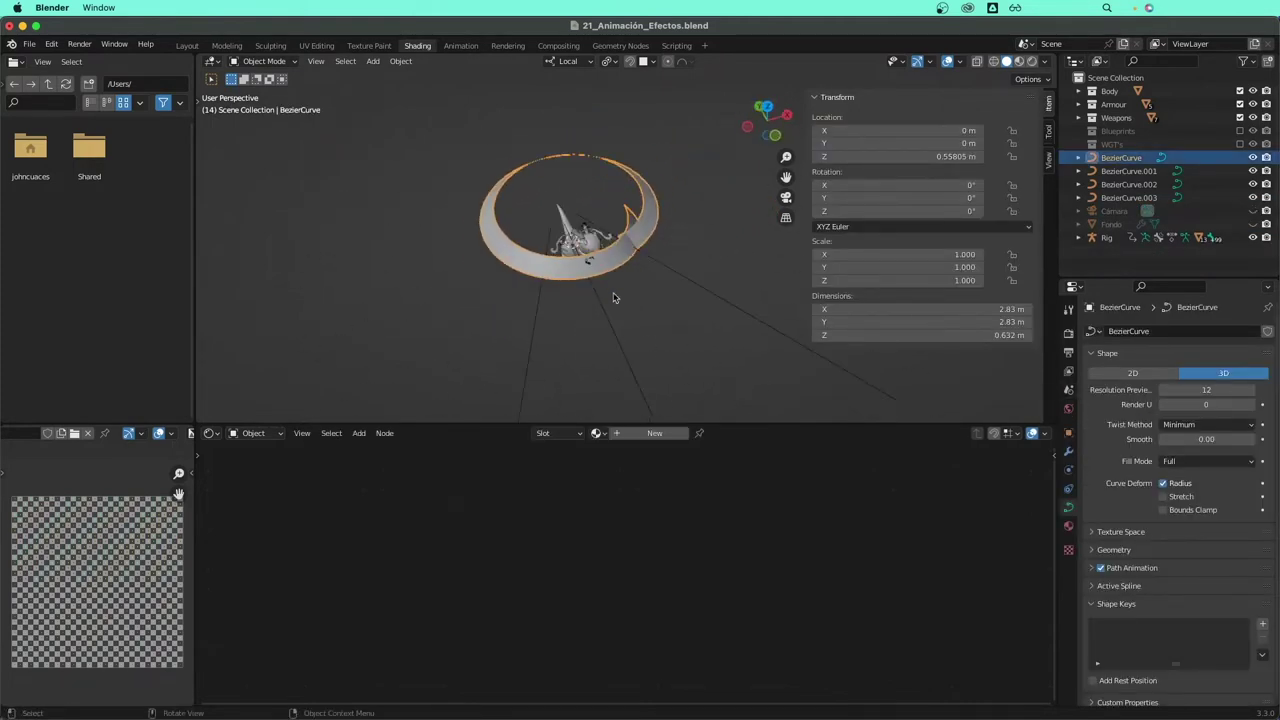
pyautogui.press('space')
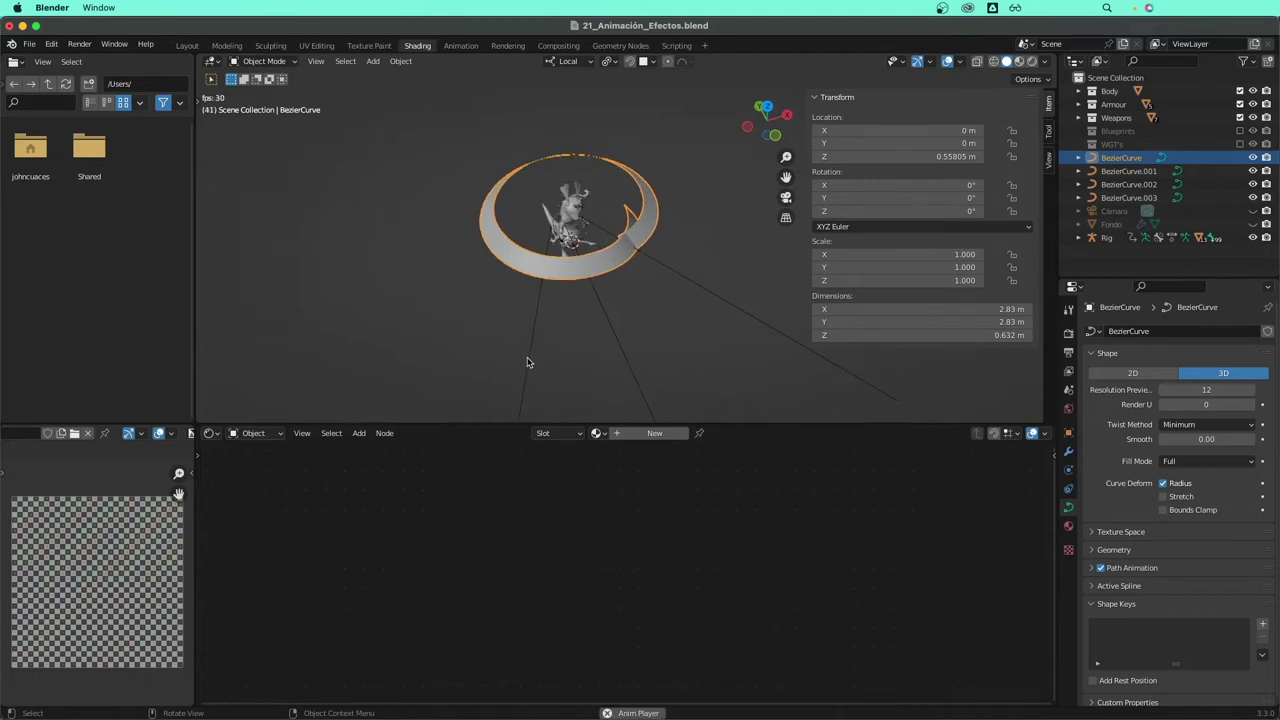
pyautogui.press('space')
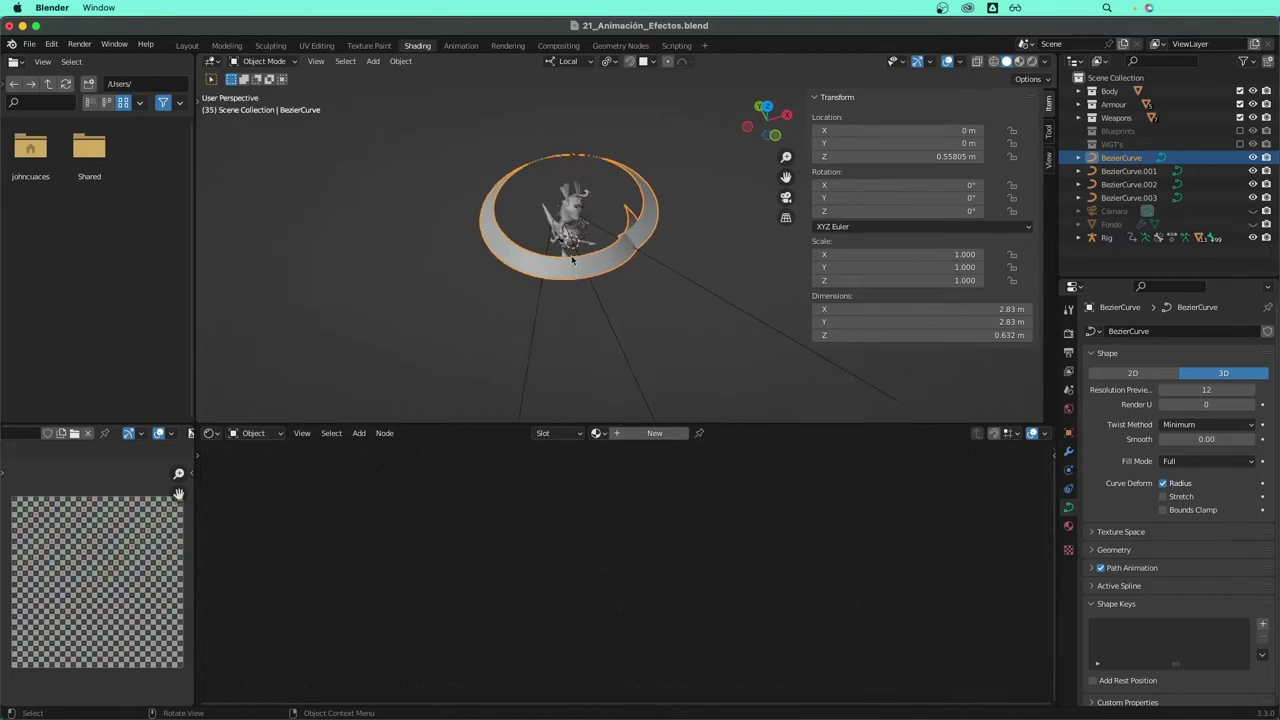
pyautogui.scroll(3, 572, 260)
pyautogui.click(551, 183)
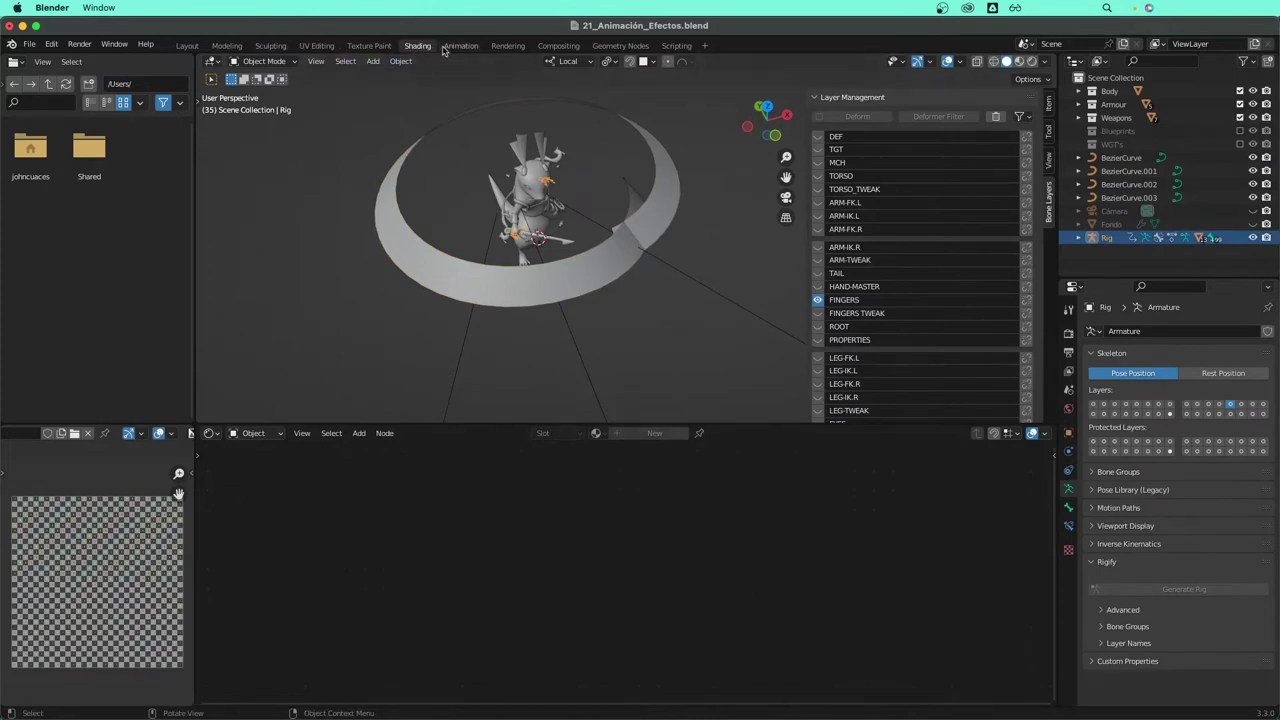
# - In the Animation workspace, assign the Combo_03_Shooting action to the rig and preview it
pyautogui.hotkey('ctrl', 'pagedown')
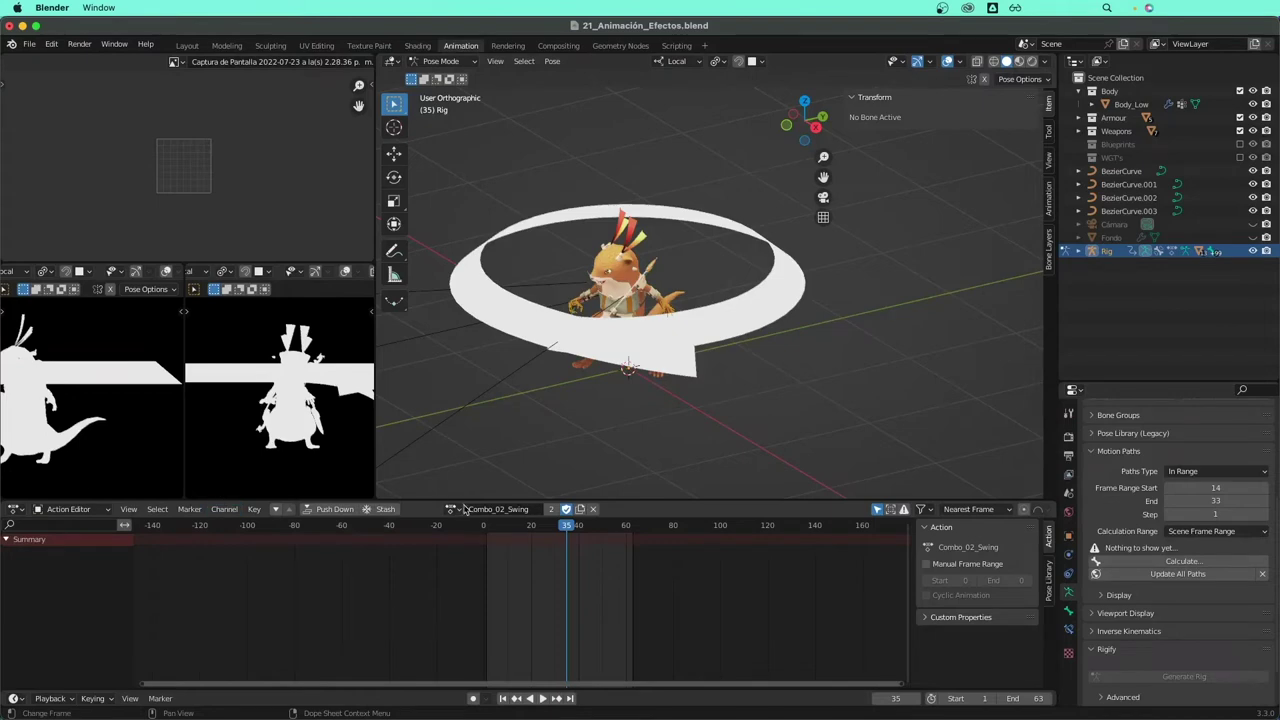
pyautogui.click(453, 509)
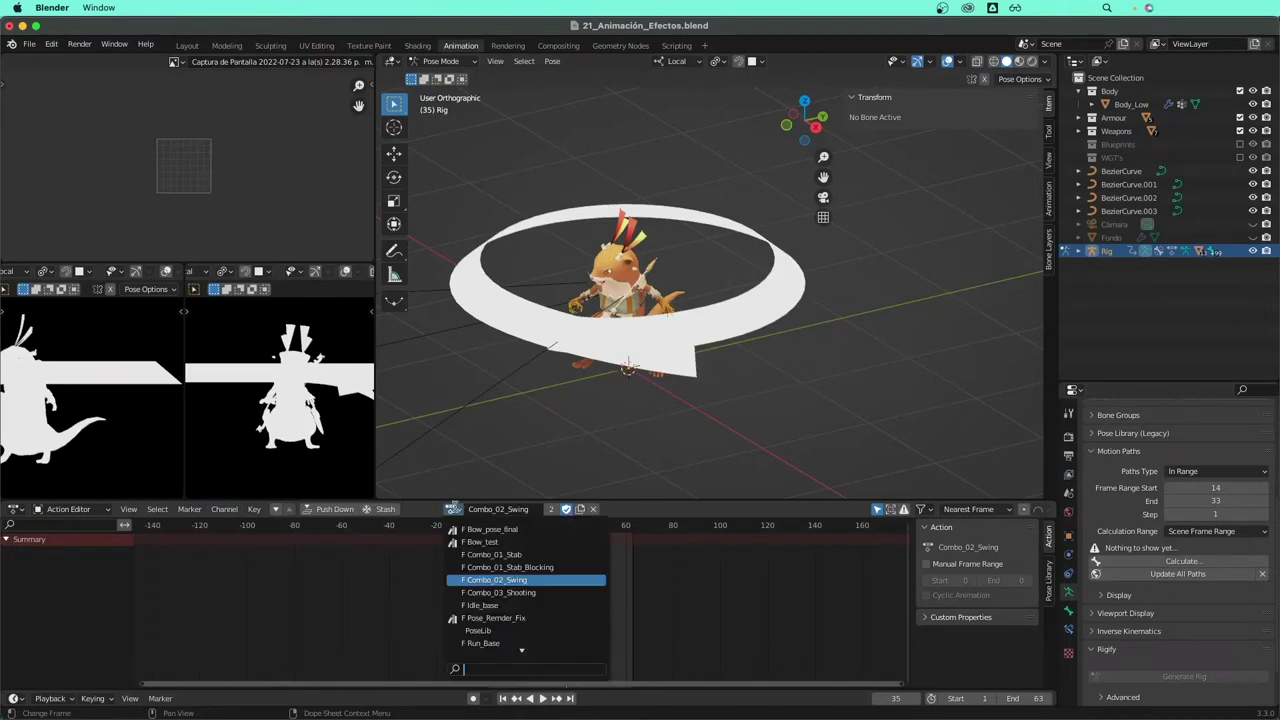
pyautogui.click(500, 592)
pyautogui.press('space')
pyautogui.moveTo(510, 395)
pyautogui.mouseDown(button='middle')
pyautogui.moveTo(763, 393)
pyautogui.moveTo(806, 313)
pyautogui.mouseUp(button='middle')
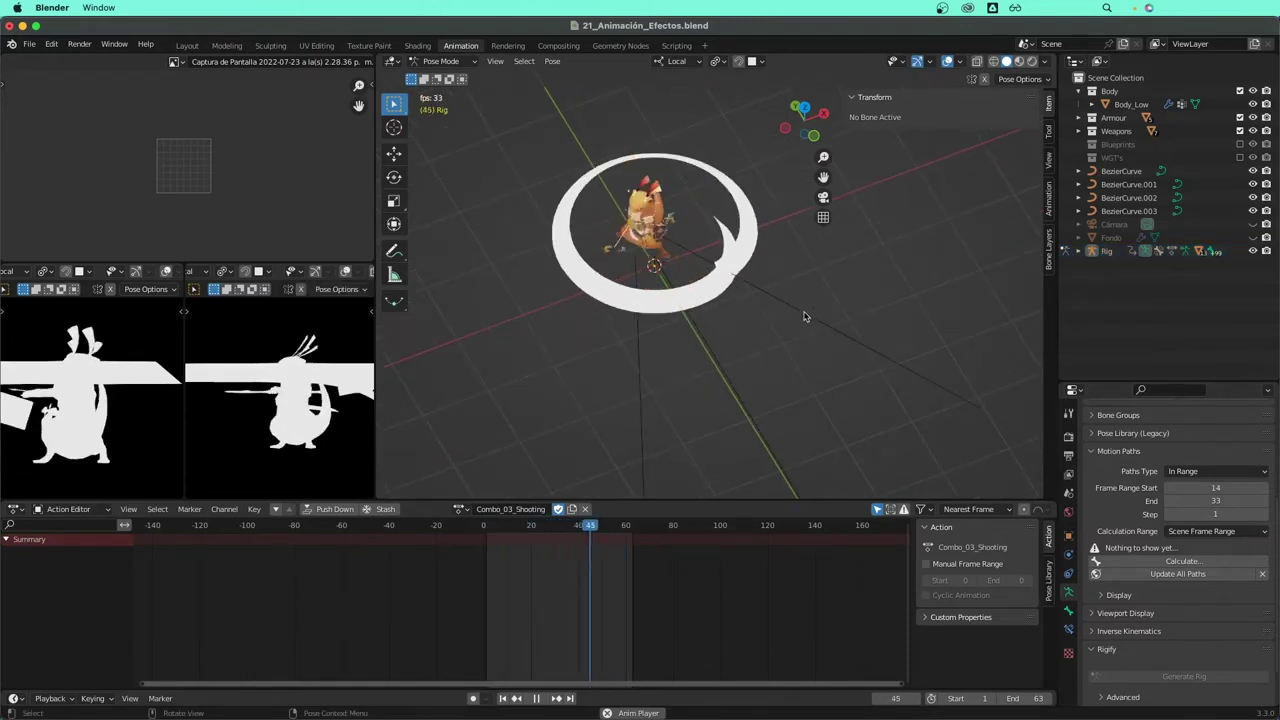
pyautogui.press('space')
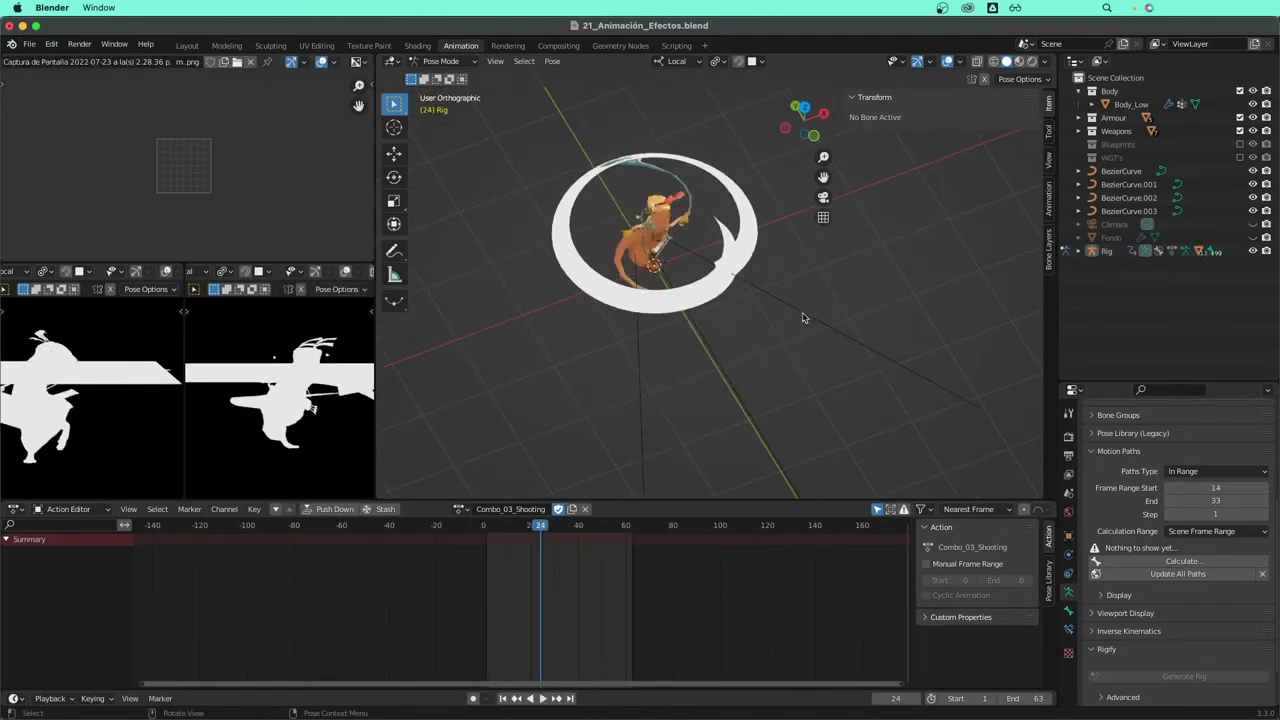
# - Select the curves BezierCurve.001, BezierCurve.002 and BezierCurve.003
pyautogui.click(802, 318)
pyautogui.click(729, 386)
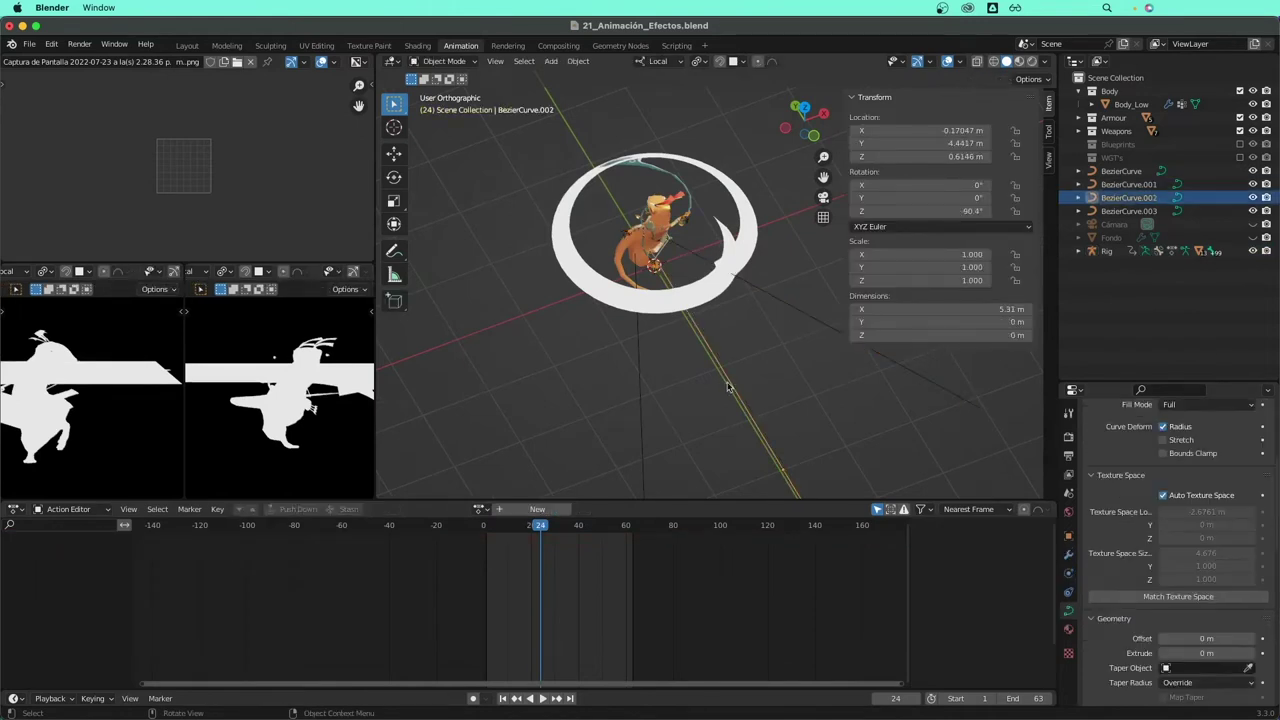
pyautogui.click(642, 434)
pyautogui.moveTo(642, 434)
pyautogui.mouseDown(button='middle')
pyautogui.moveTo(652, 370)
pyautogui.moveTo(700, 335)
pyautogui.mouseUp(button='middle')
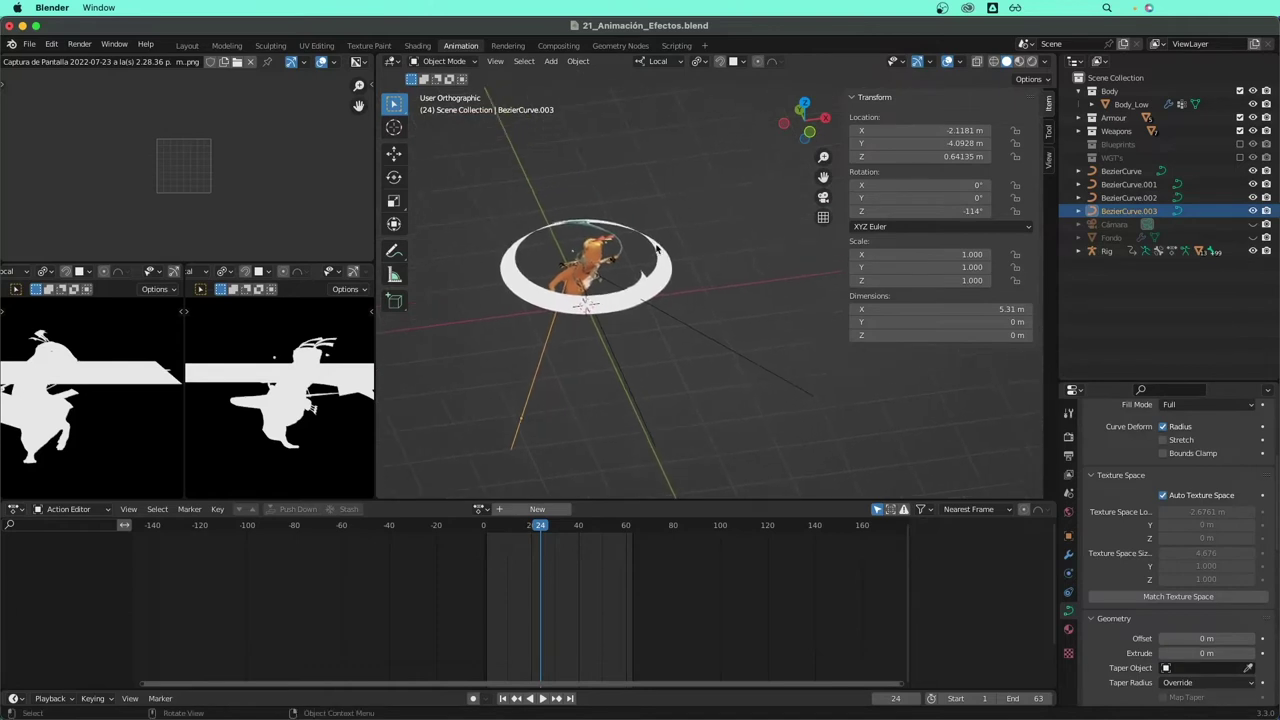
pyautogui.scroll(3, 700, 335)
# - Select the ring BezierCurve and toggle it into and out of Edit Mode
pyautogui.click(686, 252)
pyautogui.moveTo(686, 252)
pyautogui.mouseDown(button='middle')
pyautogui.moveTo(718, 290)
pyautogui.moveTo(752, 220)
pyautogui.mouseUp(button='middle')
pyautogui.press('Tab')
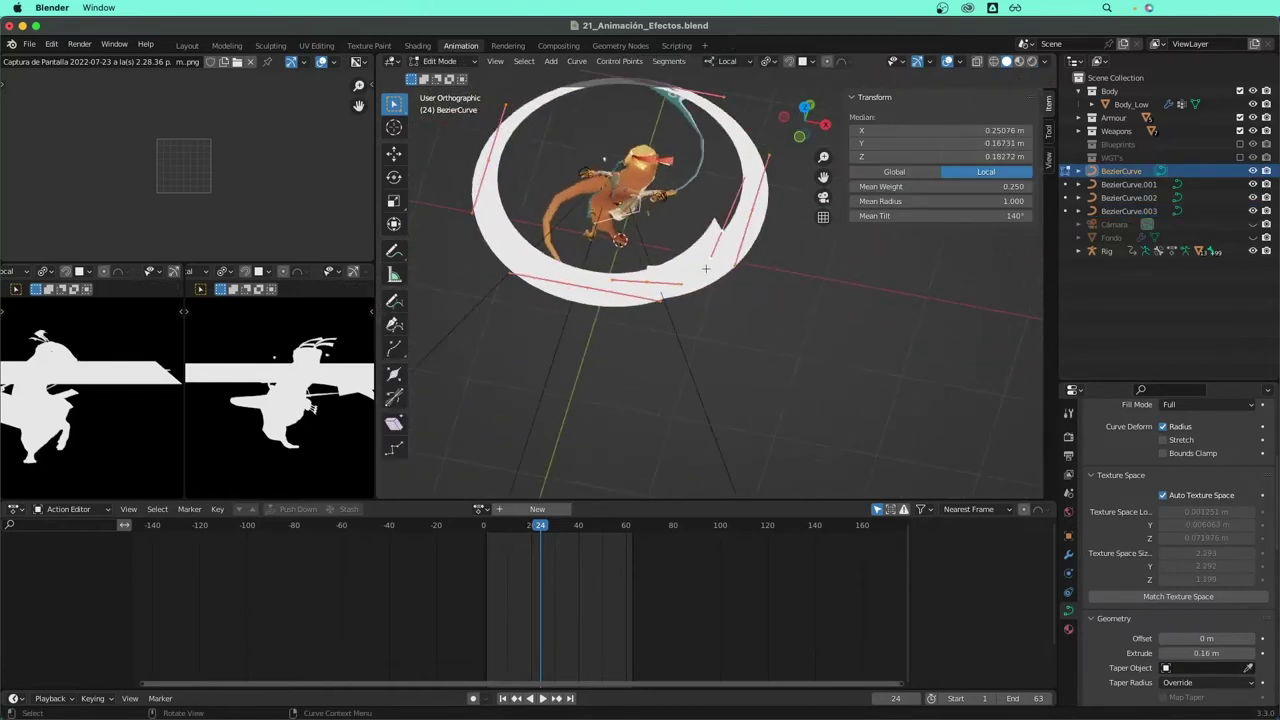
pyautogui.press('Tab')
pyautogui.hotkey('shift', 'a')
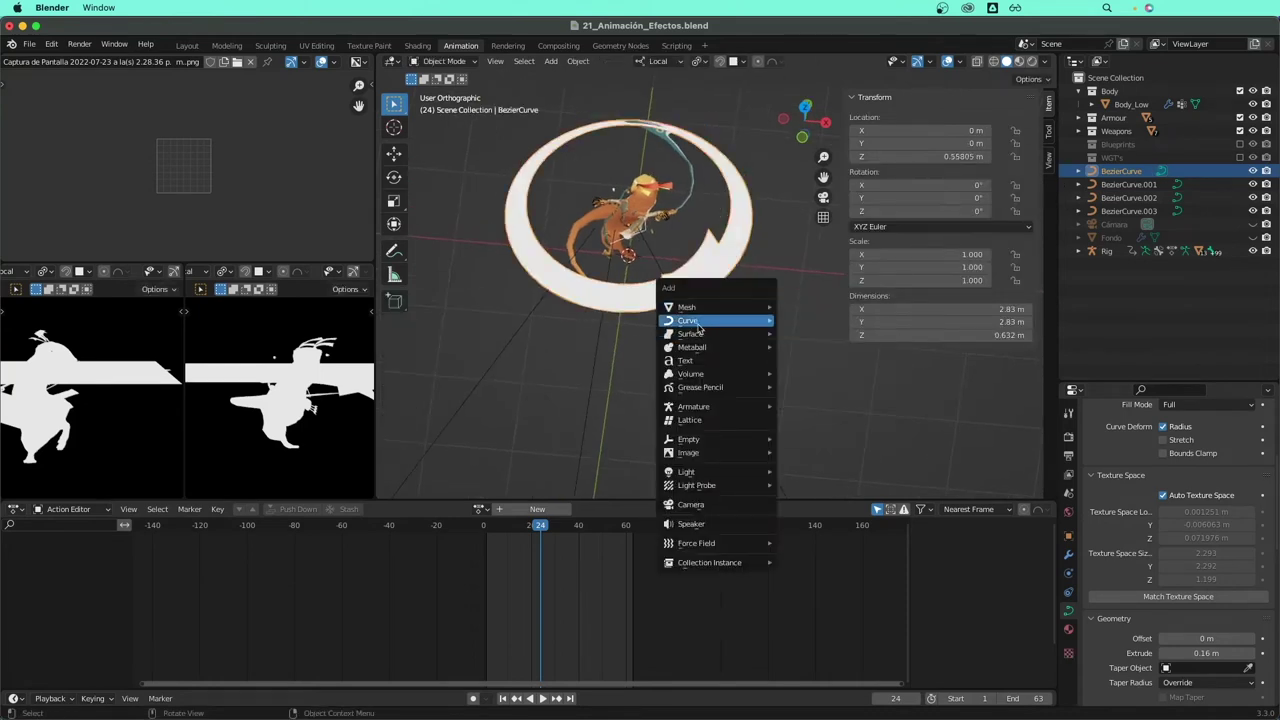
# - Set the ring curve's Geometry Extrude to 0.14 m, down from 0.16 m
pyautogui.moveTo(812, 340)
pyautogui.mouseDown(button='middle')
pyautogui.moveTo(670, 252)
pyautogui.moveTo(745, 245)
pyautogui.moveTo(700, 280)
pyautogui.mouseUp(button='middle')
pyautogui.scroll(3, 700, 280)
pyautogui.scroll(3, 1068, 531)
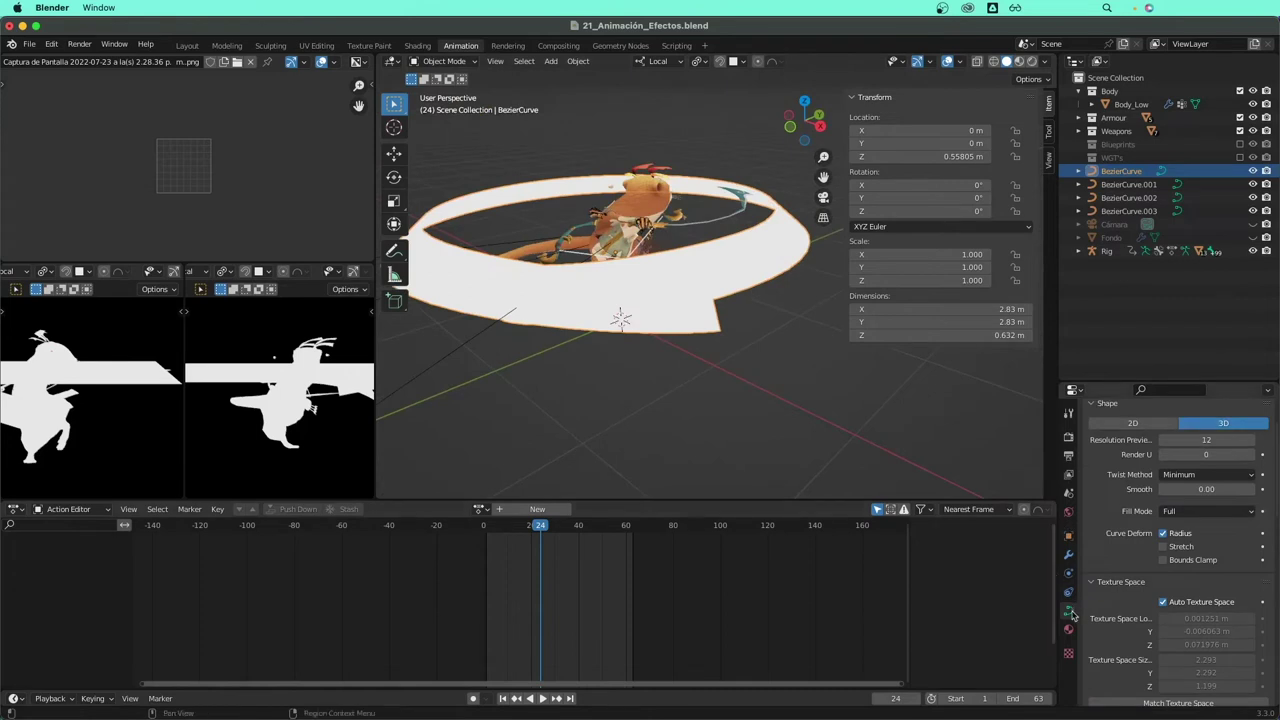
pyautogui.scroll(2, 1100, 545)
pyautogui.scroll(-5, 1151, 566)
pyautogui.scroll(-3, 1151, 566)
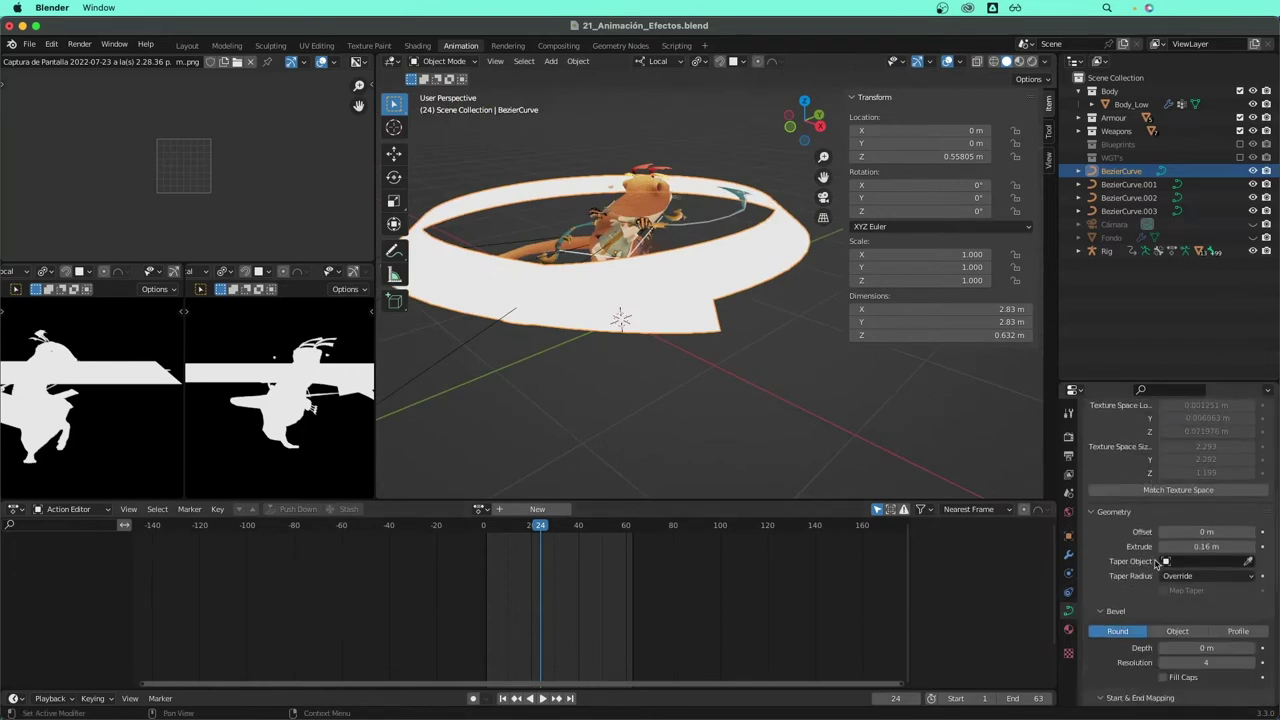
pyautogui.scroll(-2, 1151, 566)
pyautogui.moveTo(1207, 519)
pyautogui.mouseDown()
pyautogui.moveTo(1170, 519)
pyautogui.moveTo(1240, 519)
pyautogui.mouseUp()
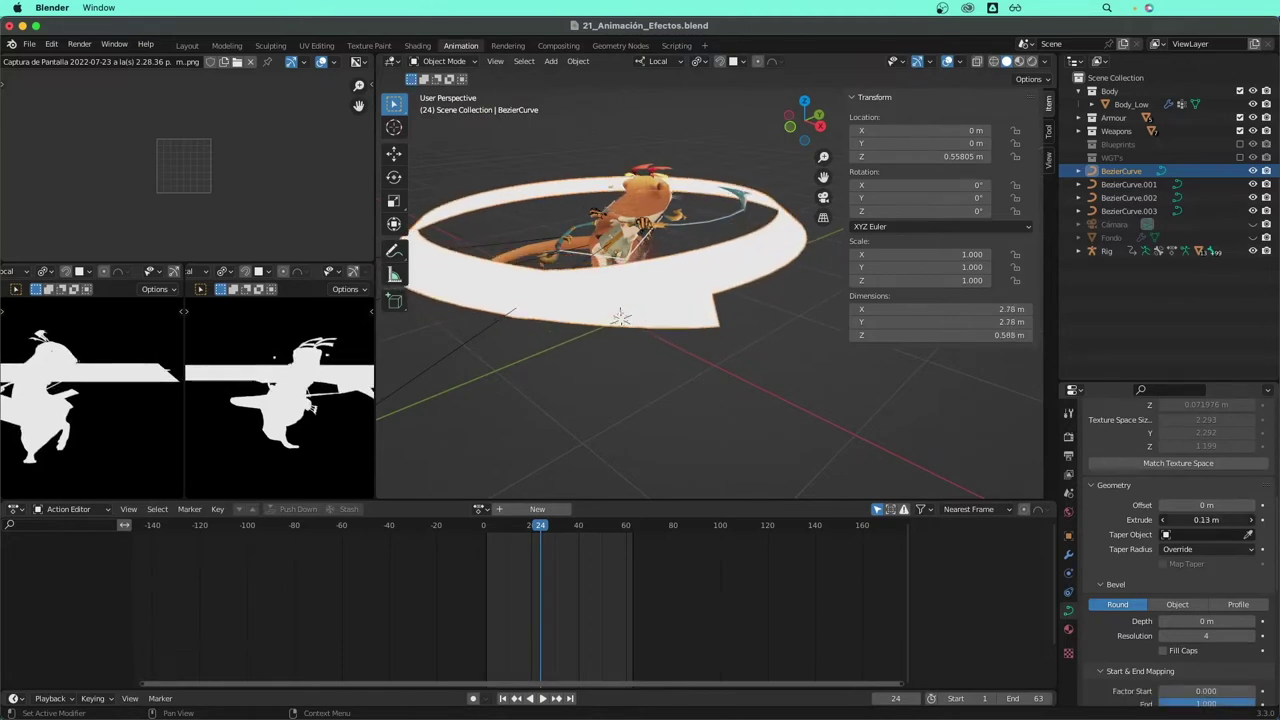
pyautogui.moveTo(1207, 520); pyautogui.dragTo(1215, 520)
pyautogui.moveTo(780, 449)
pyautogui.mouseDown(button='middle')
pyautogui.moveTo(692, 448)
pyautogui.moveTo(703, 314)
pyautogui.moveTo(800, 220)
pyautogui.moveTo(841, 261)
pyautogui.moveTo(774, 307)
pyautogui.mouseUp(button='middle')
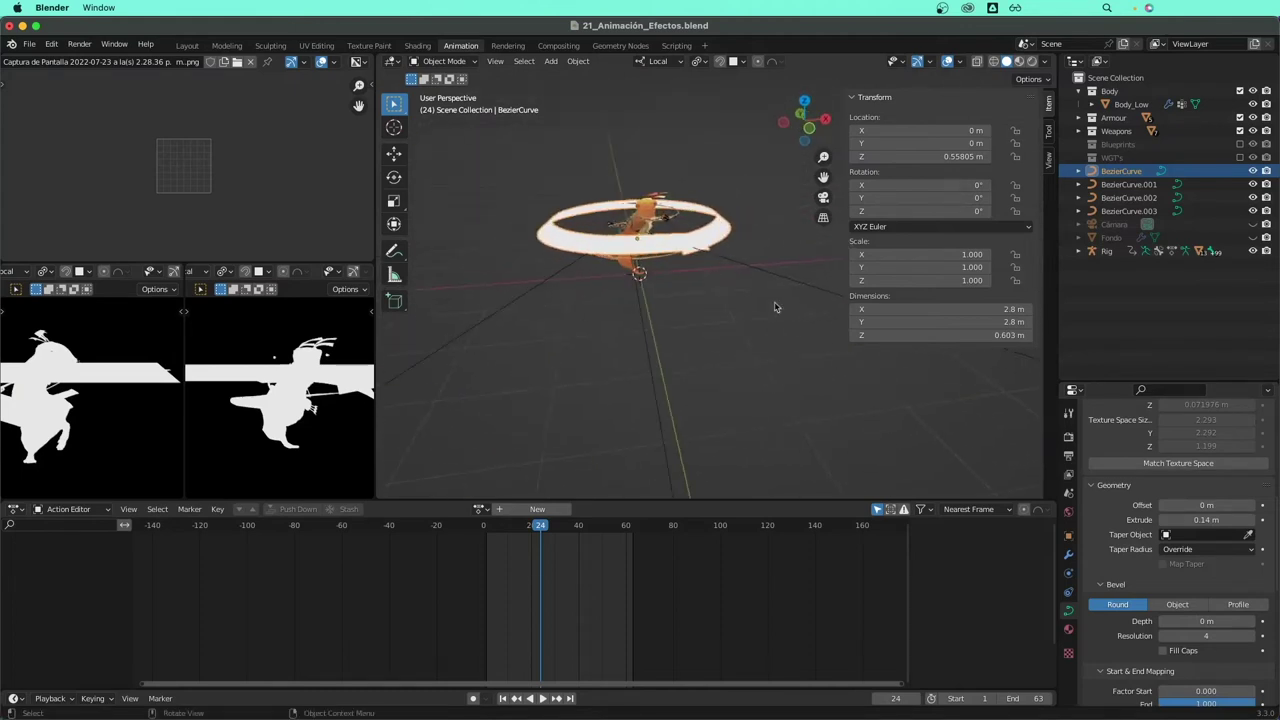
pyautogui.click(1068, 554)
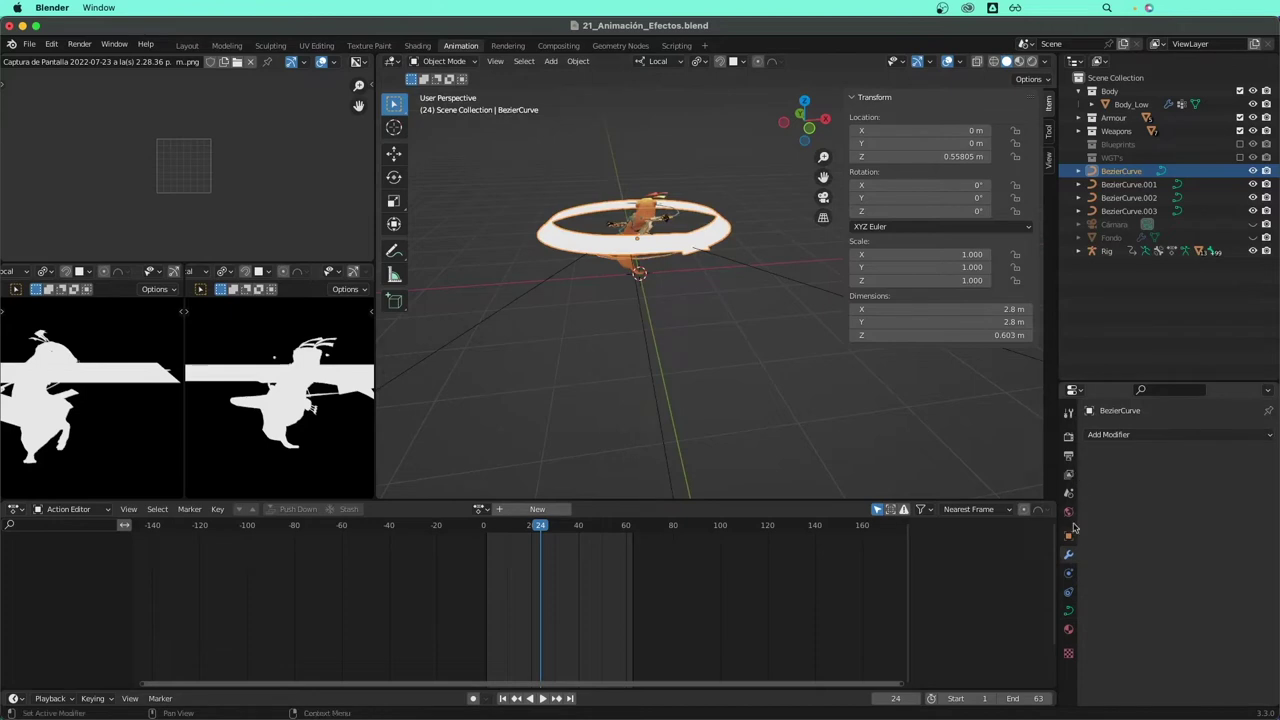
pyautogui.moveTo(723, 363); pyautogui.dragTo(731, 404, button='middle')
pyautogui.hotkey('ctrl', '2')
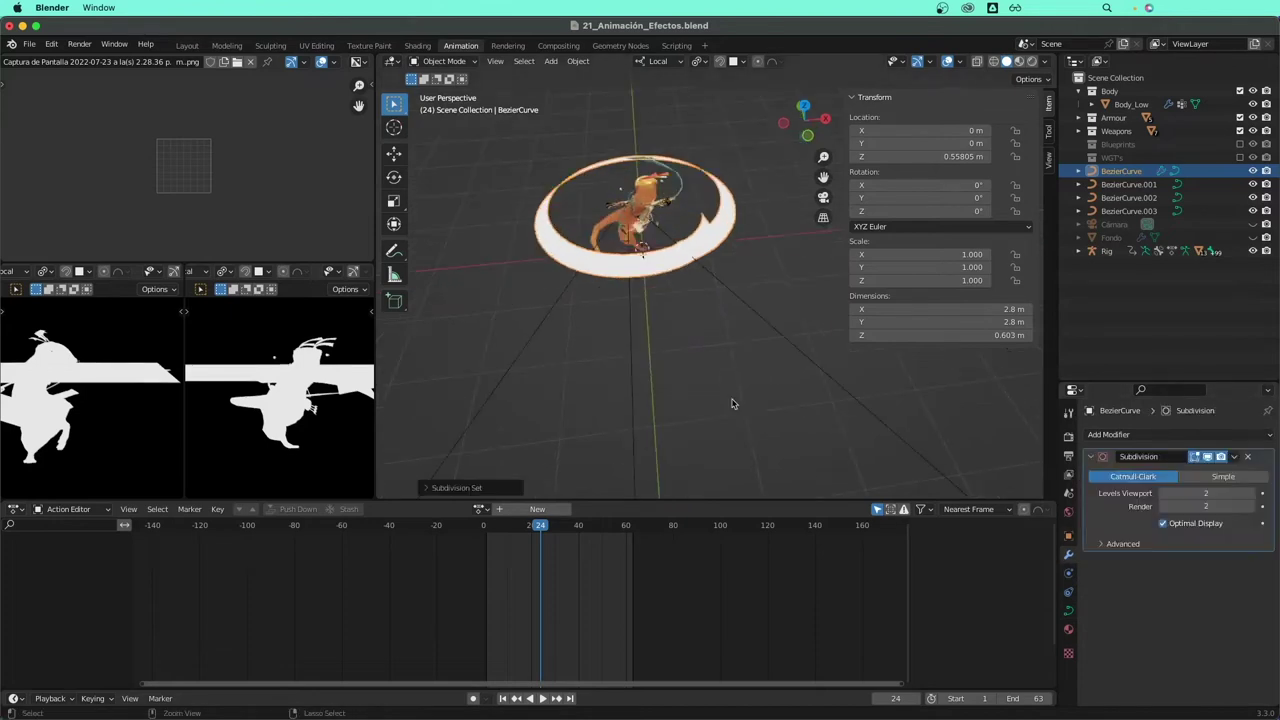
pyautogui.scroll(5, 894, 397)
pyautogui.moveTo(894, 397); pyautogui.dragTo(676, 244, button='middle')
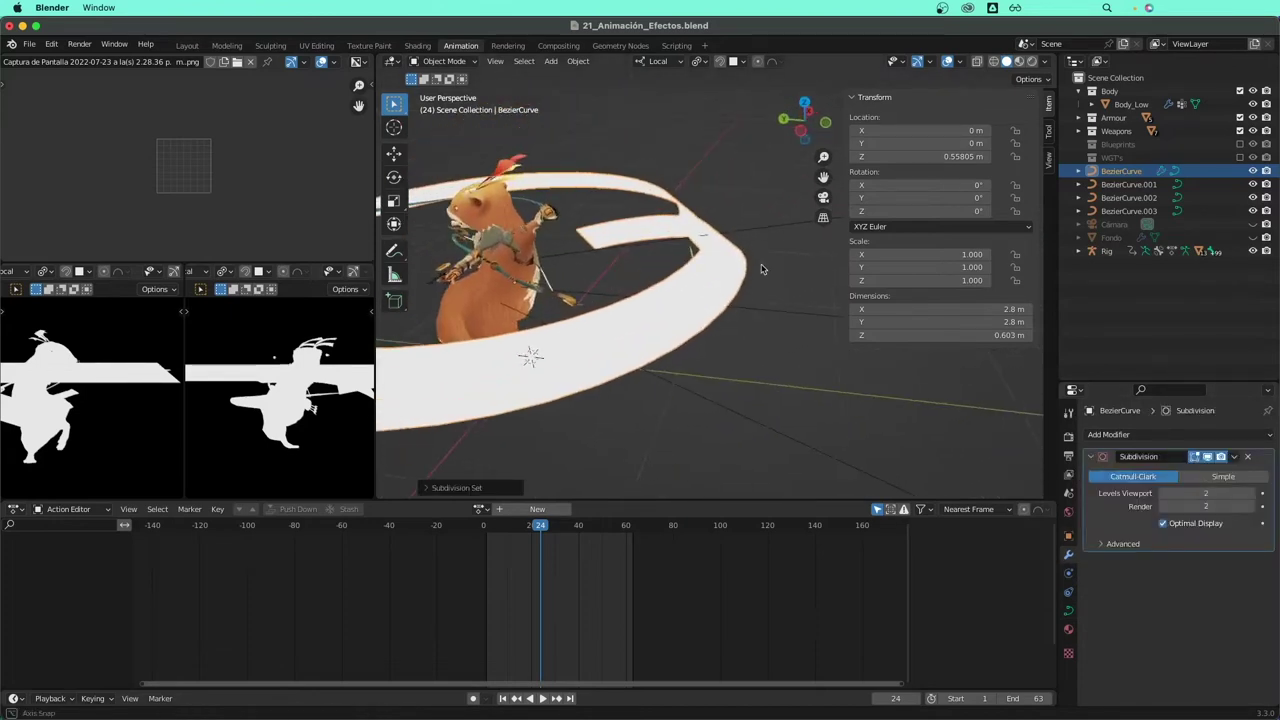
pyautogui.moveTo(660, 341); pyautogui.dragTo(705, 348, button='middle')
pyautogui.scroll(-4, 720, 351)
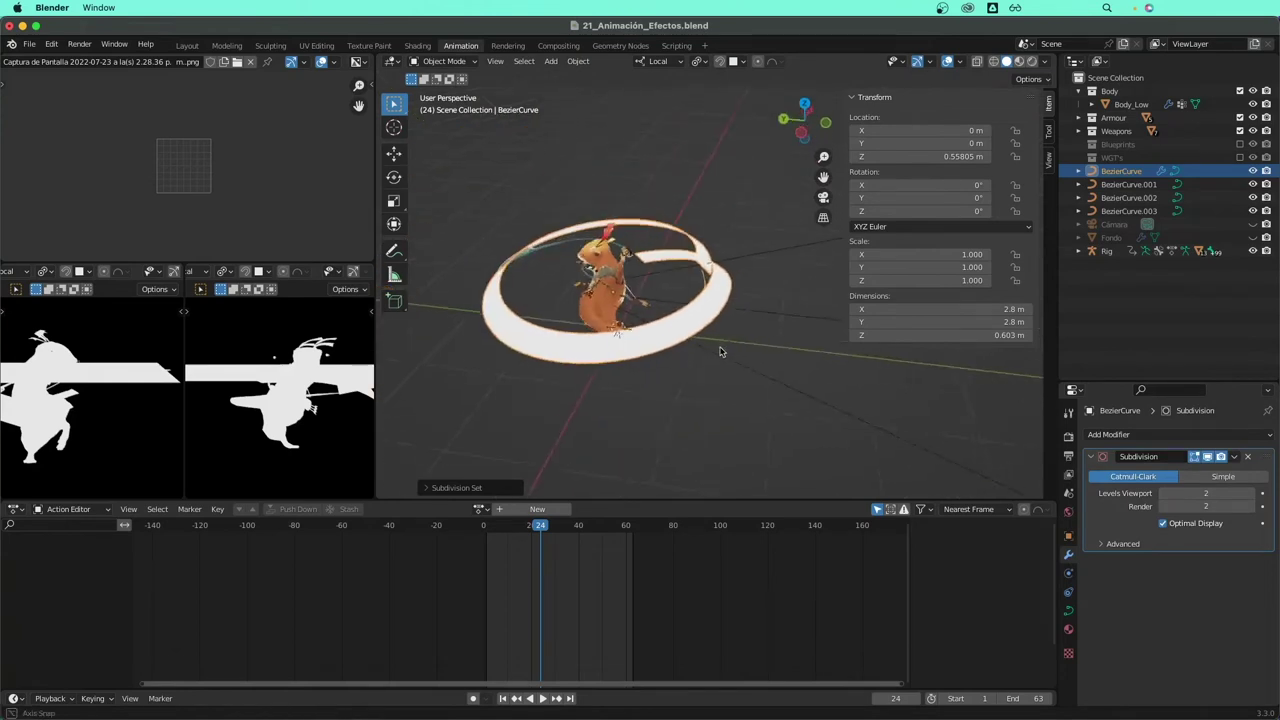
pyautogui.press('space')
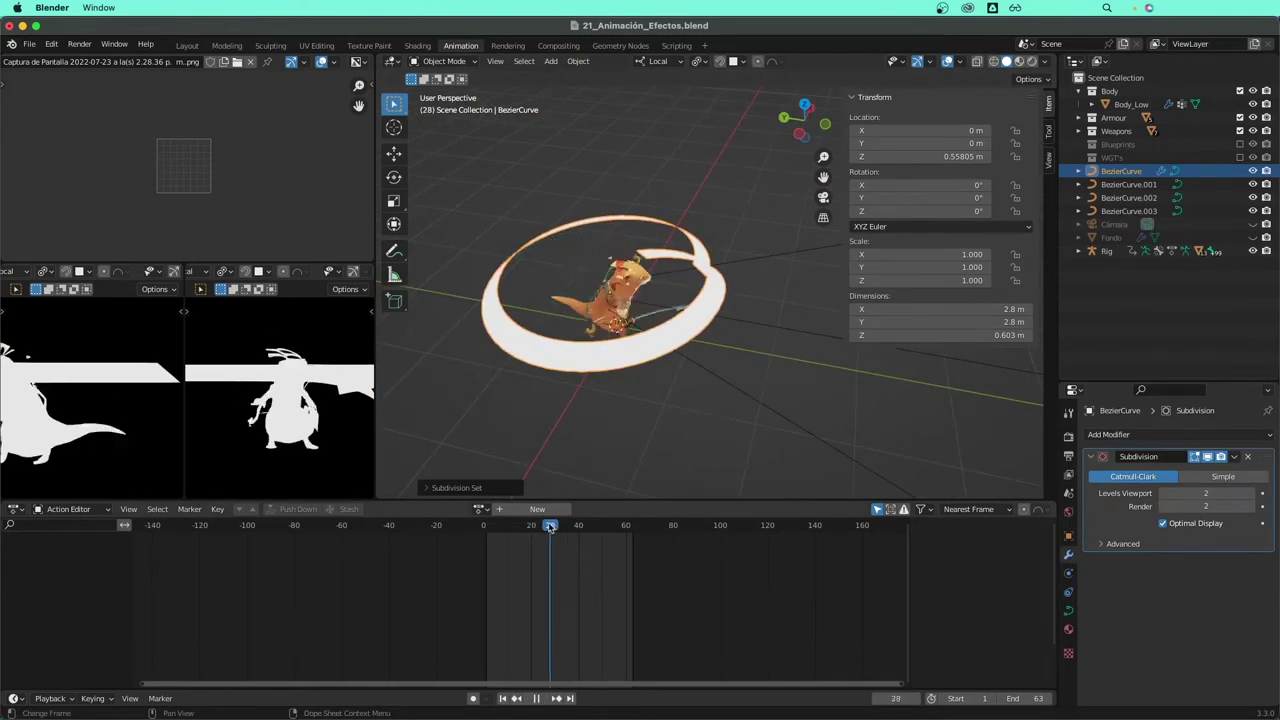
pyautogui.moveTo(530, 528); pyautogui.dragTo(548, 528)
pyautogui.moveTo(560, 430); pyautogui.dragTo(653, 369, button='middle')
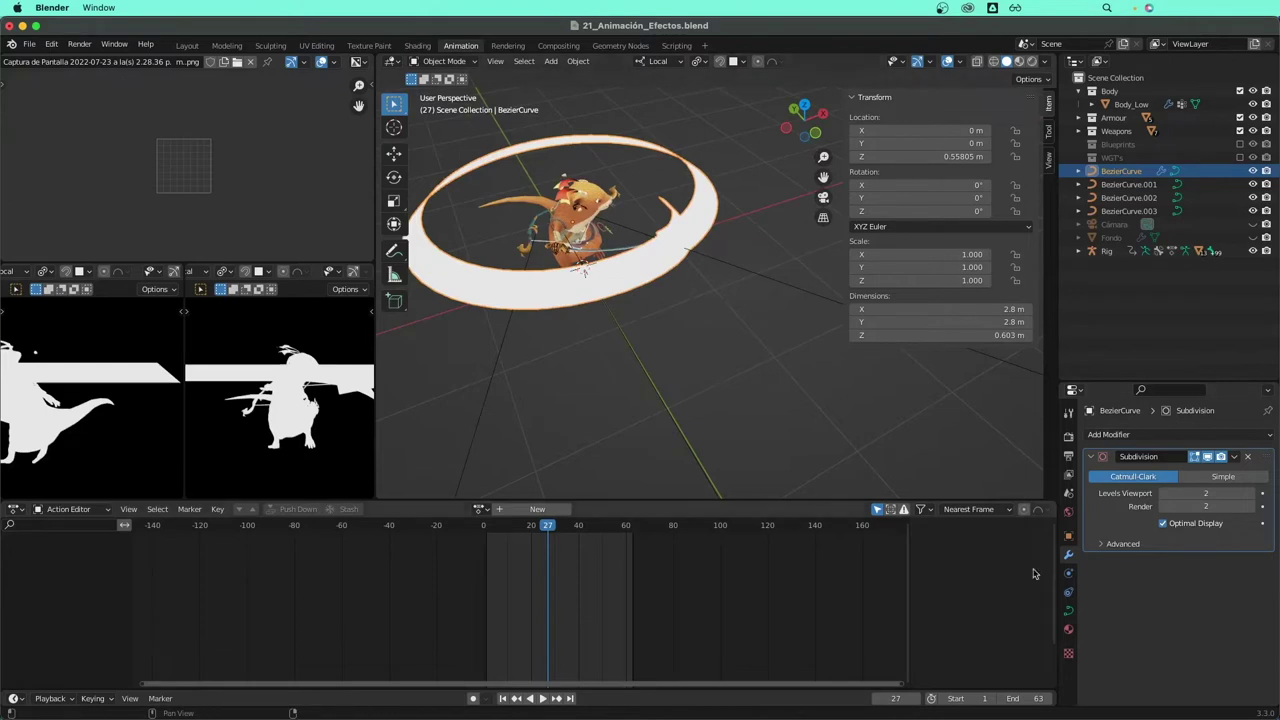
# - Open the curve's Start & End Mapping and preview the slash, stopping at frame 20
pyautogui.click(1068, 610)
pyautogui.scroll(-3, 1122, 537)
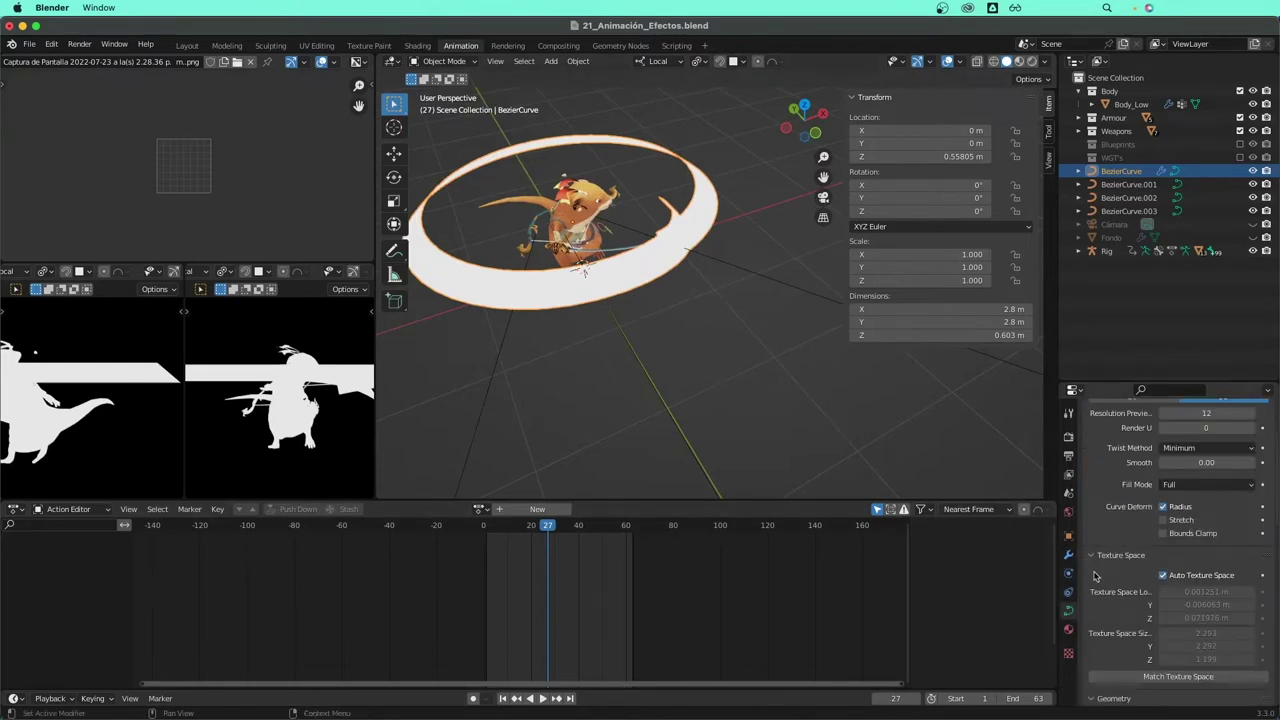
pyautogui.scroll(-3, 1105, 565)
pyautogui.scroll(-3, 1110, 570)
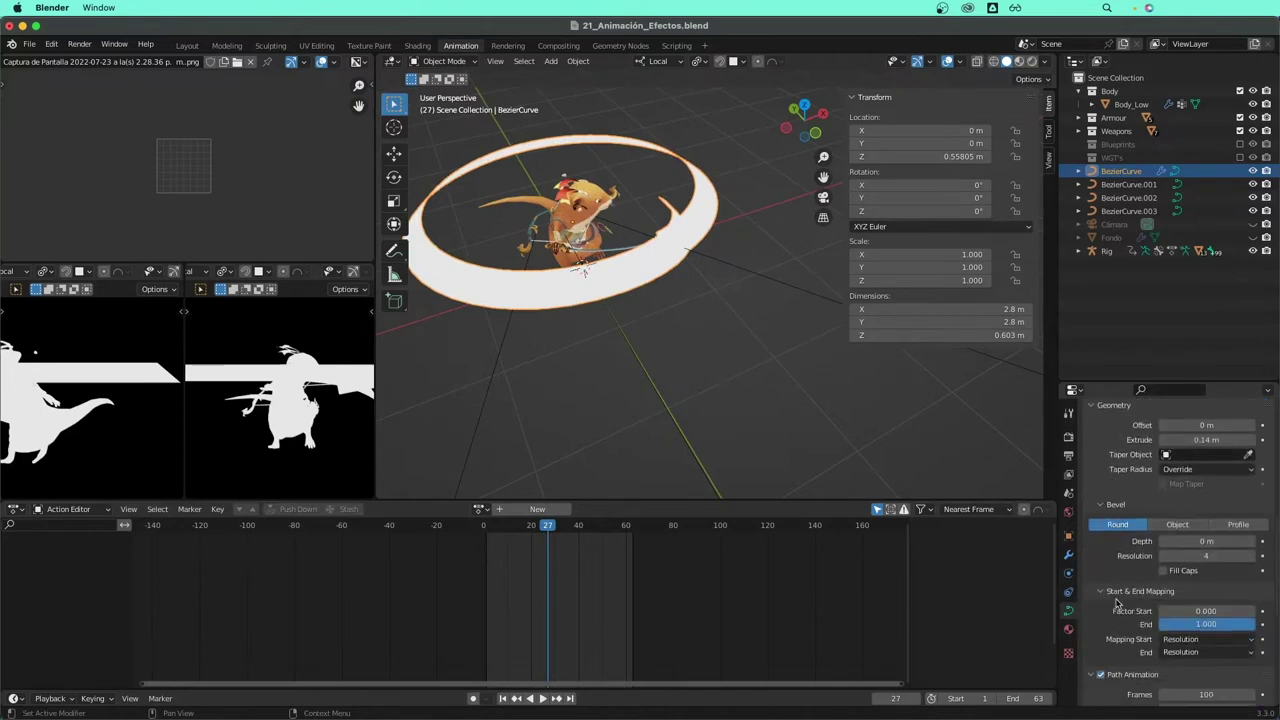
pyautogui.scroll(-3, 1121, 580)
pyautogui.scroll(-2, 1145, 505)
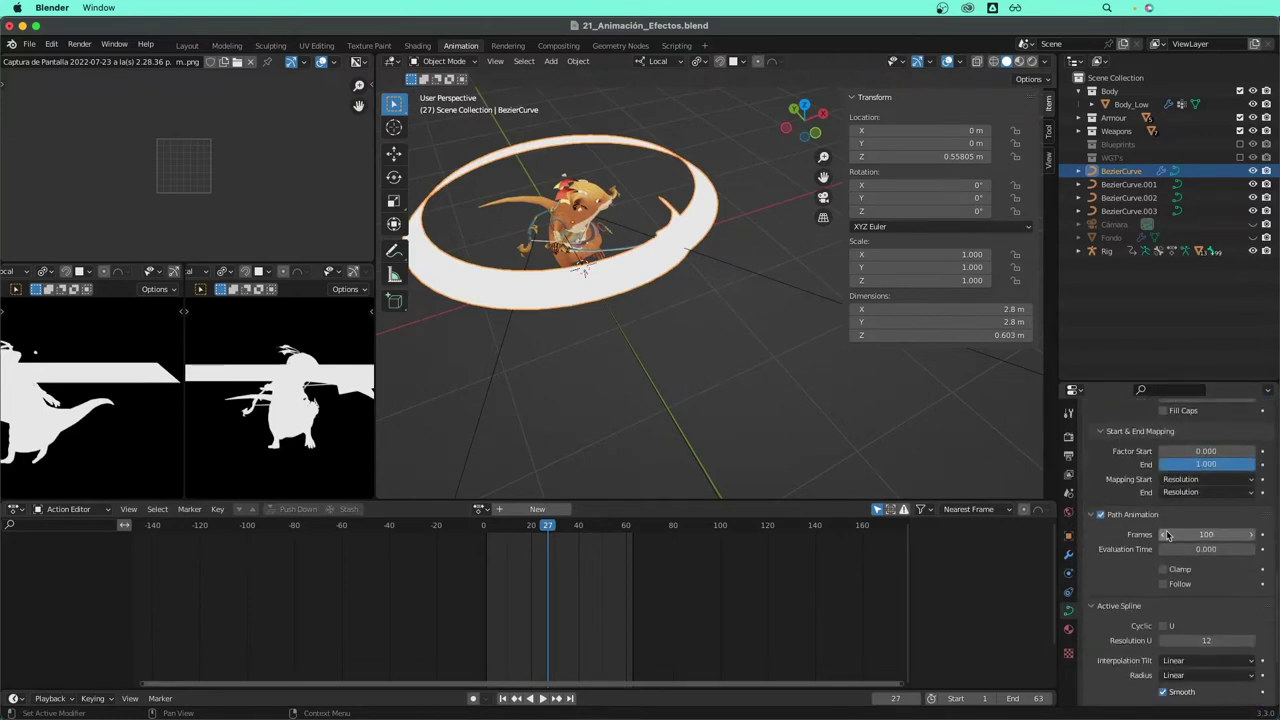
pyautogui.scroll(2, 1125, 530)
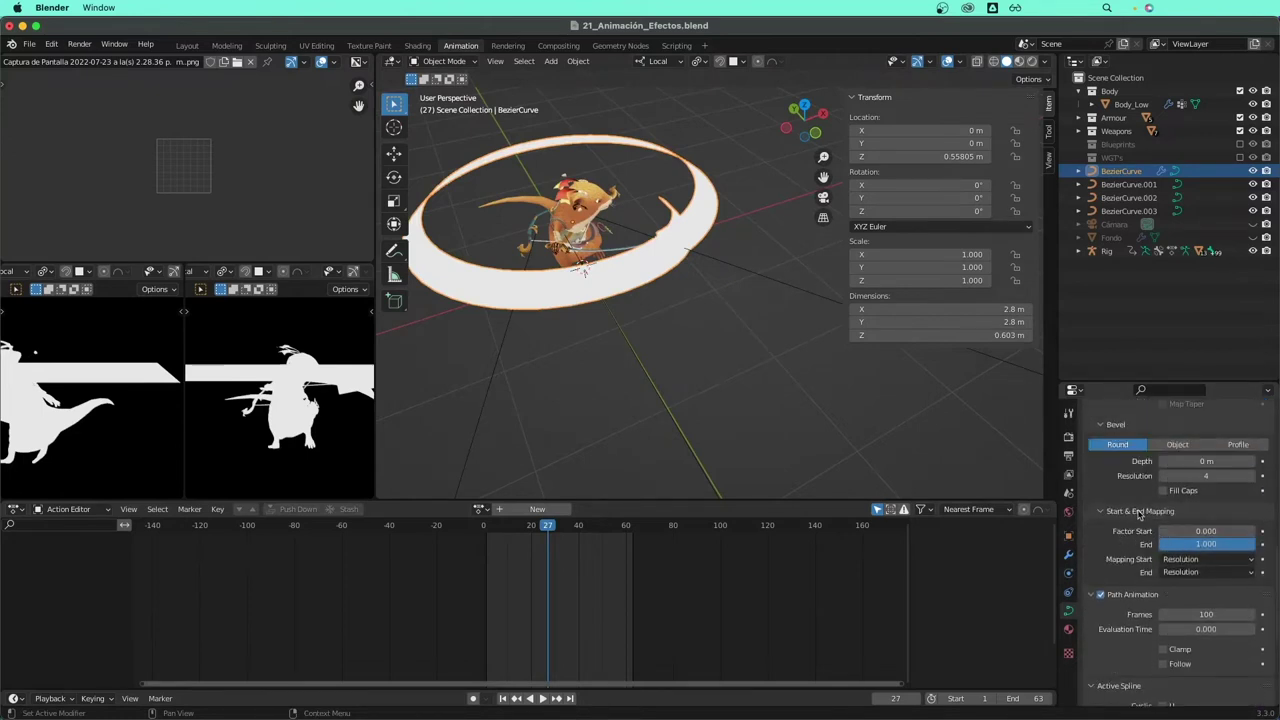
pyautogui.moveTo(1180, 544)
pyautogui.mouseDown()
pyautogui.moveTo(1165, 544)
pyautogui.moveTo(1190, 544)
pyautogui.mouseUp()
pyautogui.moveTo(558, 521); pyautogui.dragTo(545, 524)
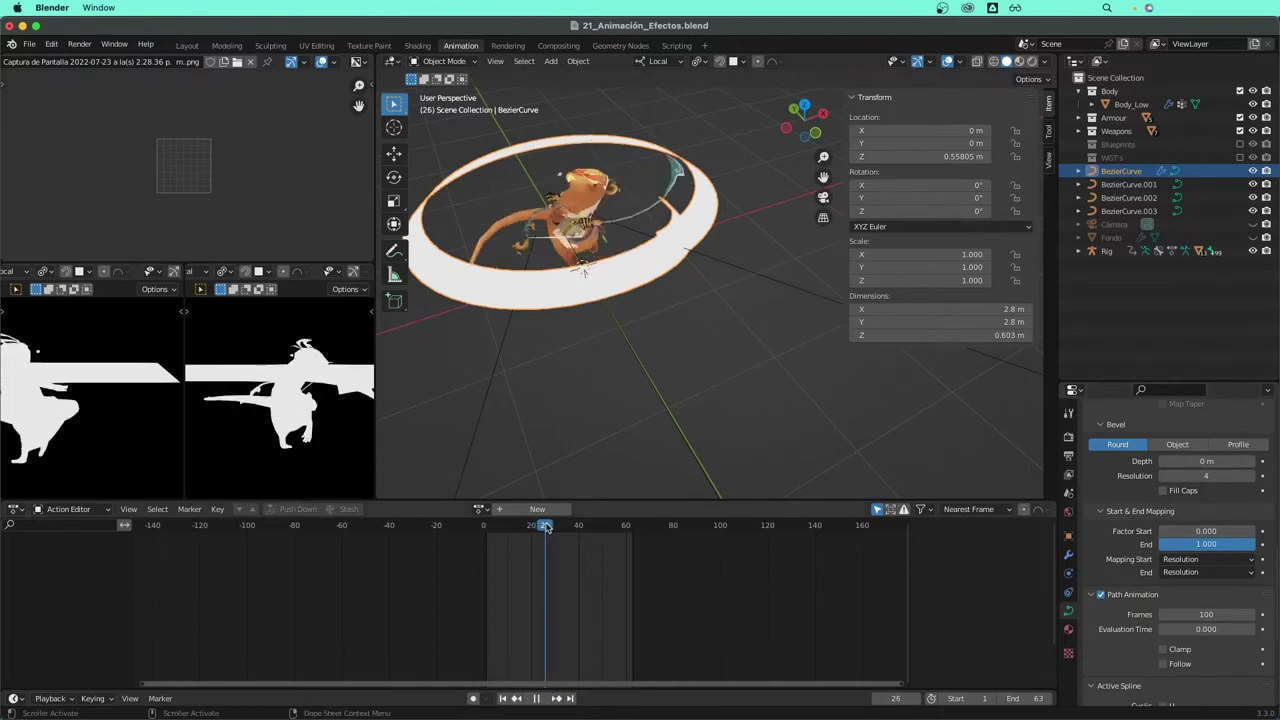
pyautogui.moveTo(580, 440); pyautogui.dragTo(640, 415, button='middle')
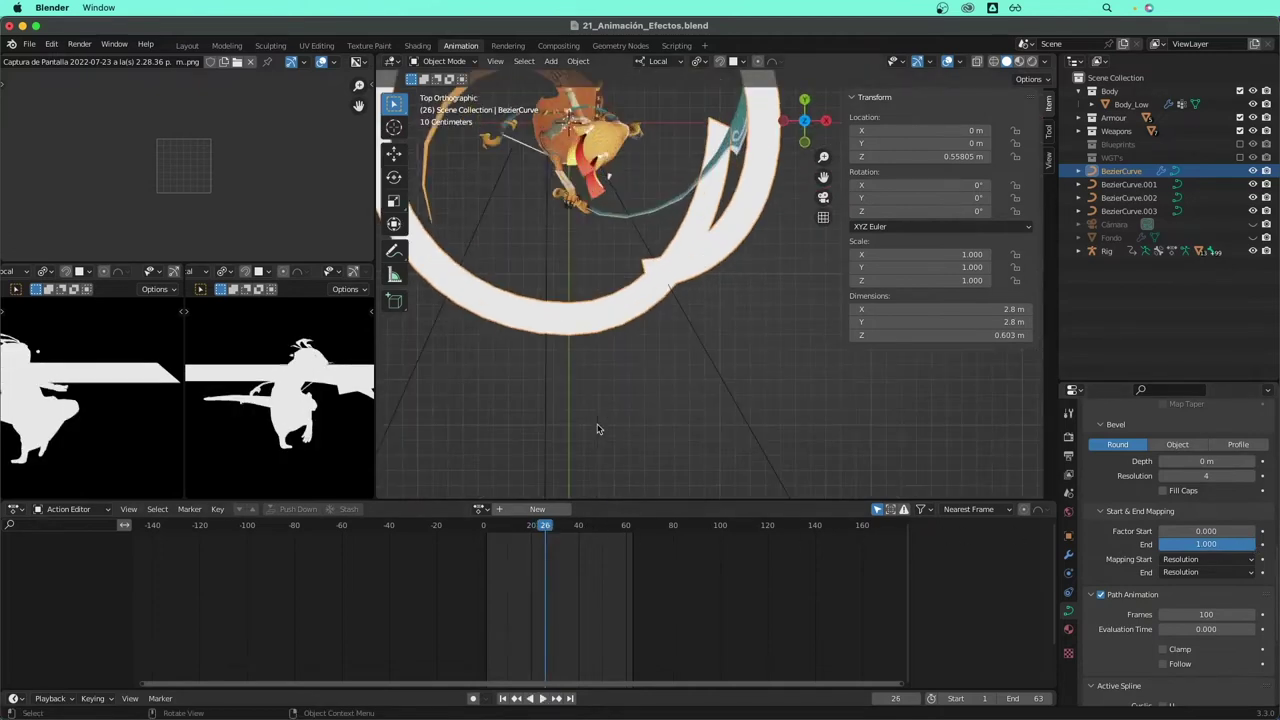
pyautogui.press('space')
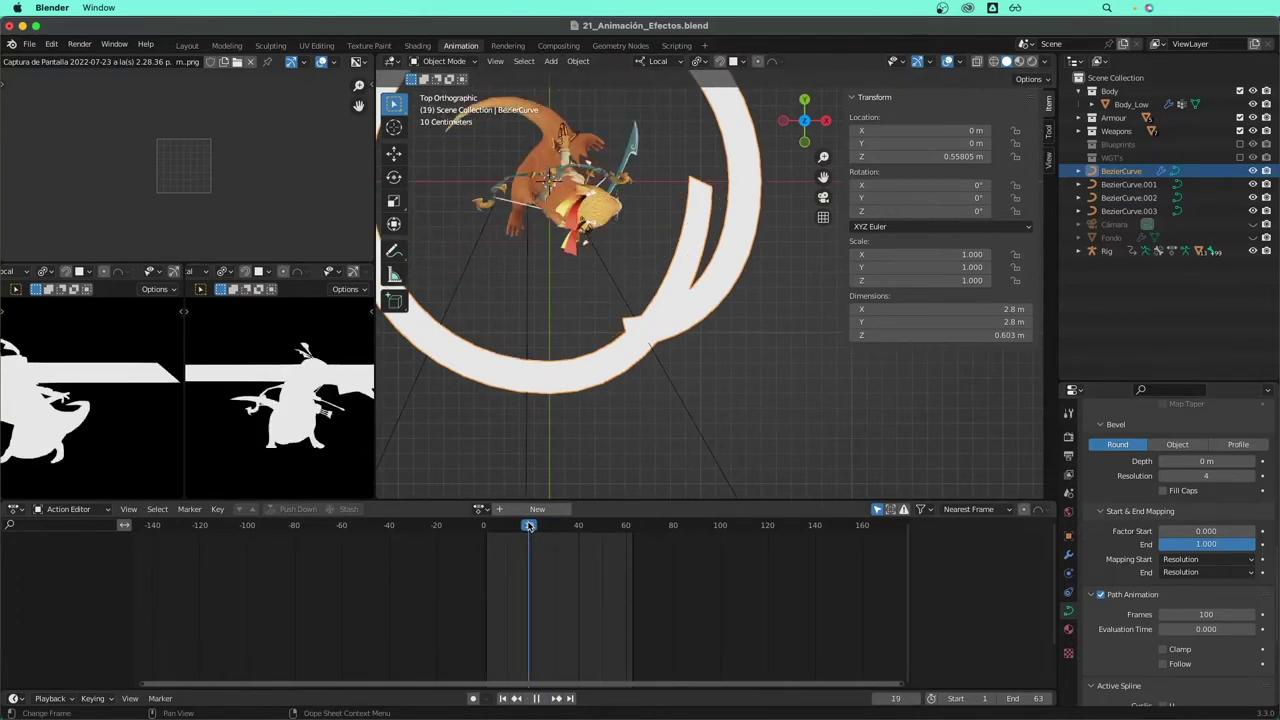
pyautogui.moveTo(530, 527); pyautogui.dragTo(532, 527)
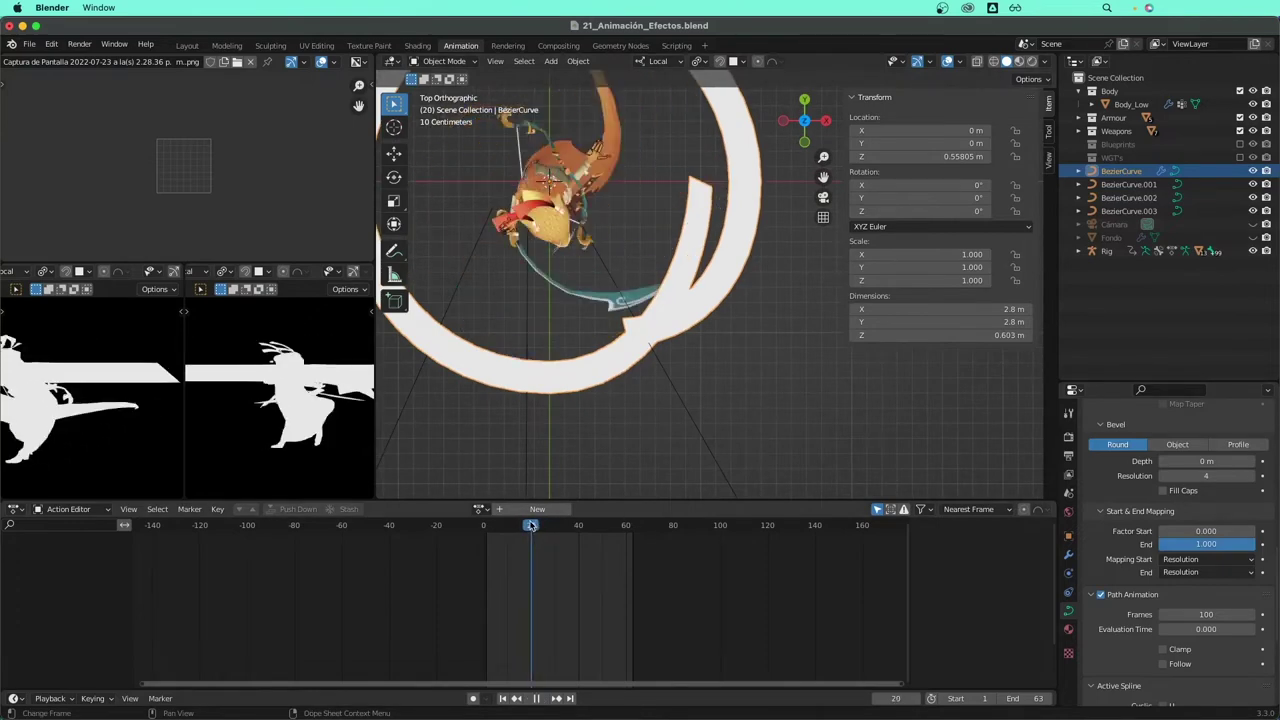
pyautogui.press('space')
# - Keyframe Factor End at 1.000 and show the BezierCurve factor channels in the Graph Editor
pyautogui.moveTo(1216, 548); pyautogui.dragTo(1216, 548)
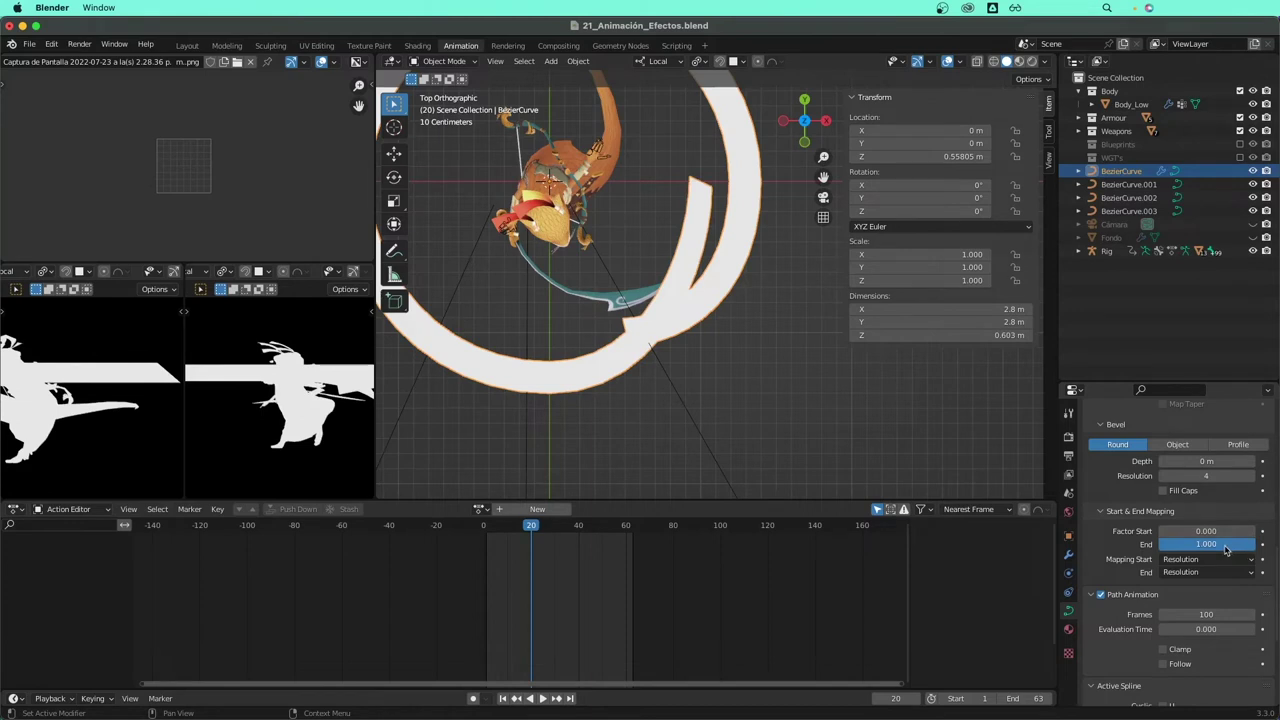
pyautogui.press('i')
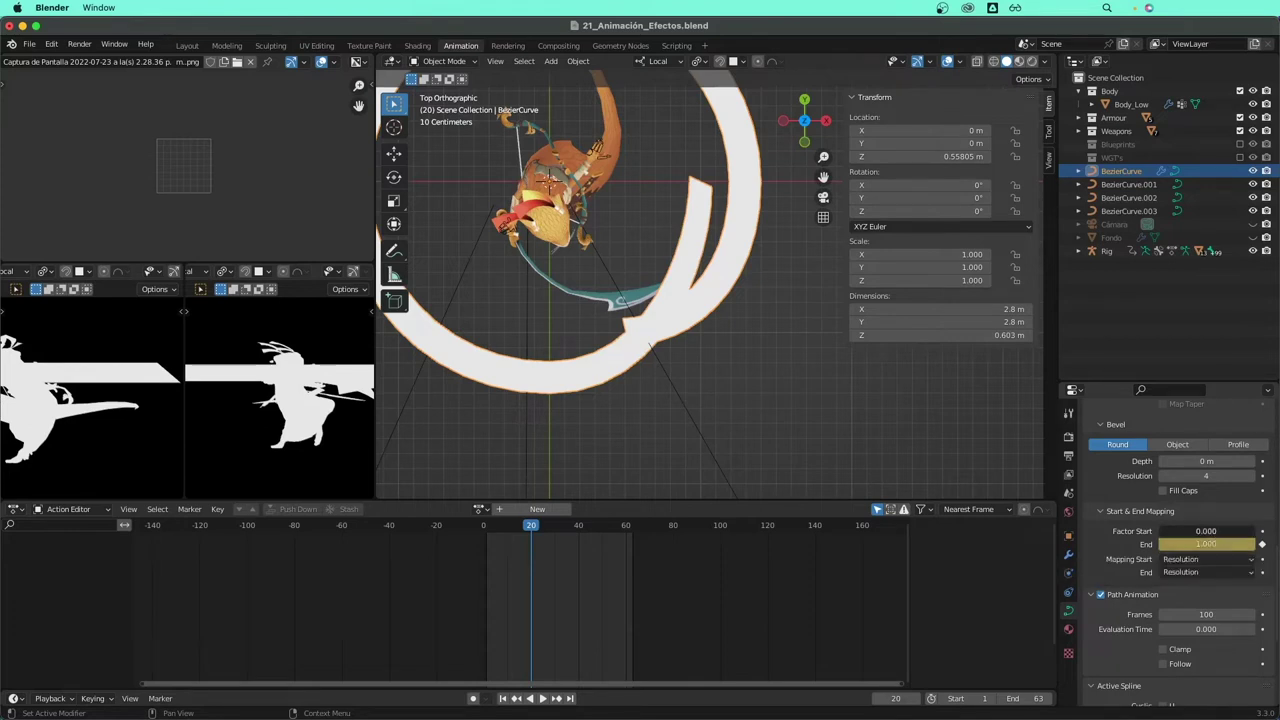
pyautogui.moveTo(1206, 531)
pyautogui.mouseDown()
pyautogui.moveTo(1245, 531)
pyautogui.moveTo(1219, 538)
pyautogui.mouseUp()
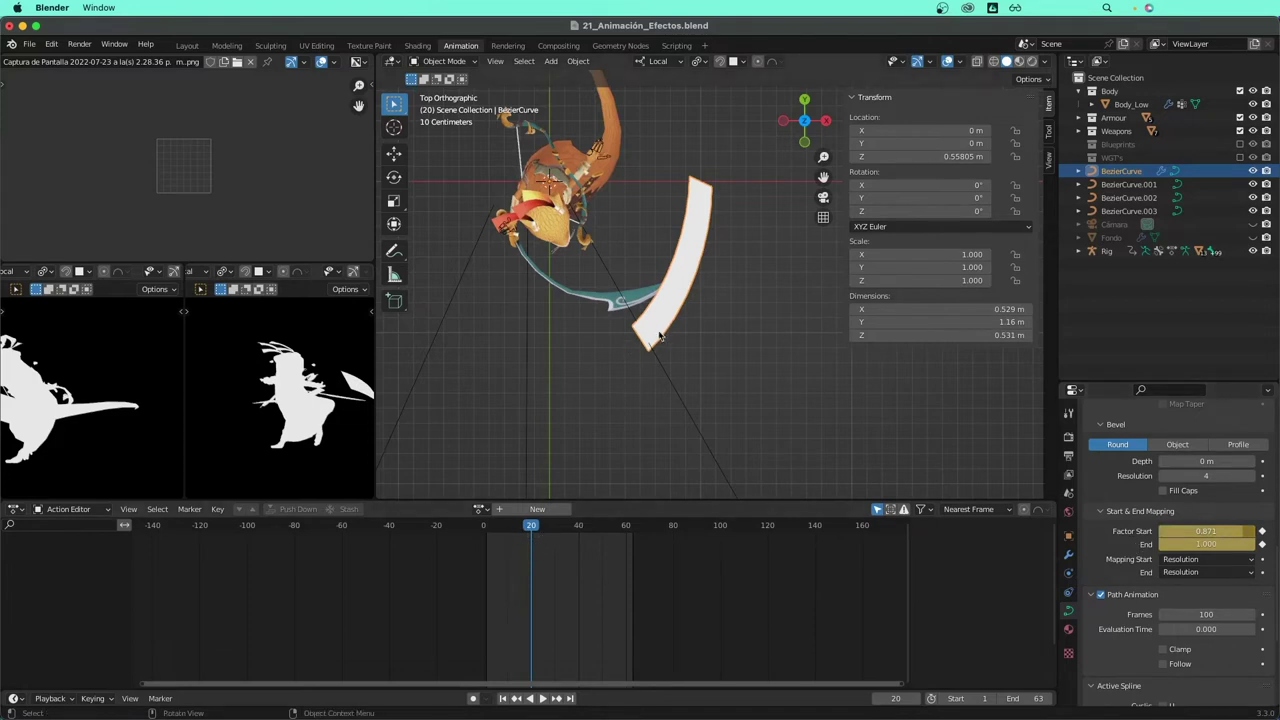
pyautogui.hotkey('ctrl', 'Tab')
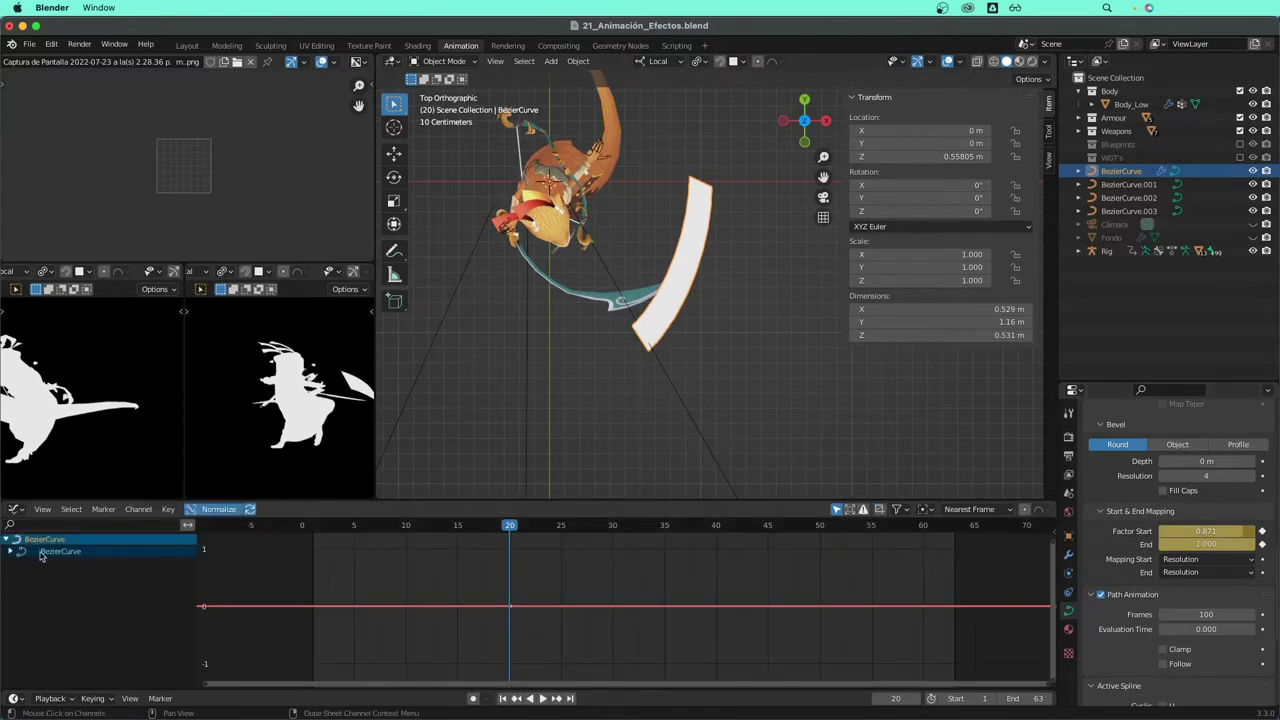
pyautogui.click(10, 551)
pyautogui.press('Home')
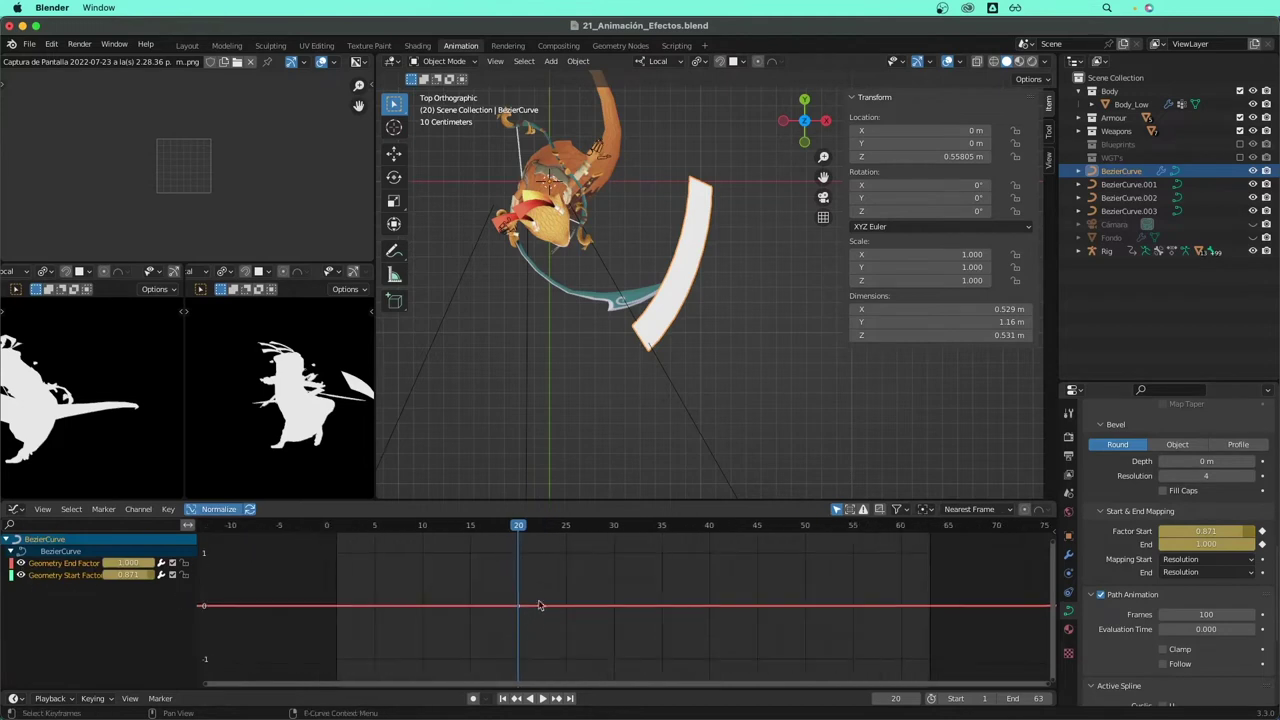
# - Key Factor Start at 1.000 on frame 19 and a lower value on frame 21
pyautogui.press('Left')
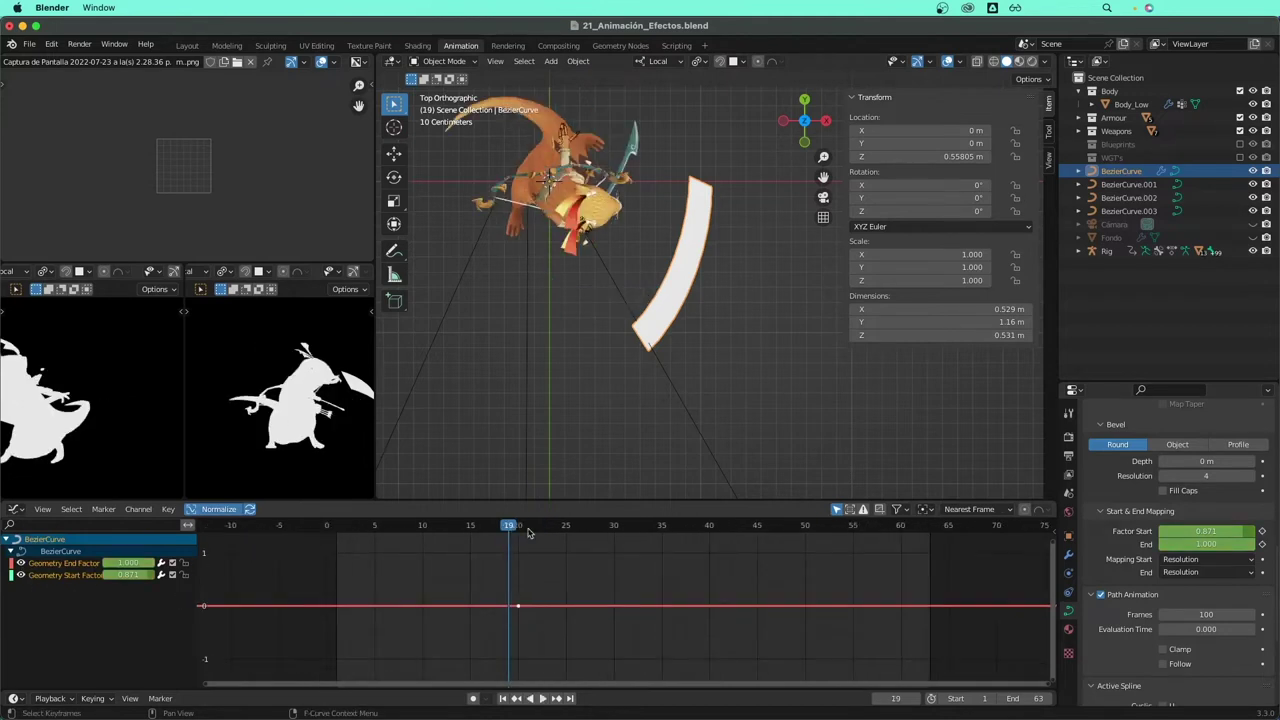
pyautogui.moveTo(1232, 531); pyautogui.dragTo(1235, 537)
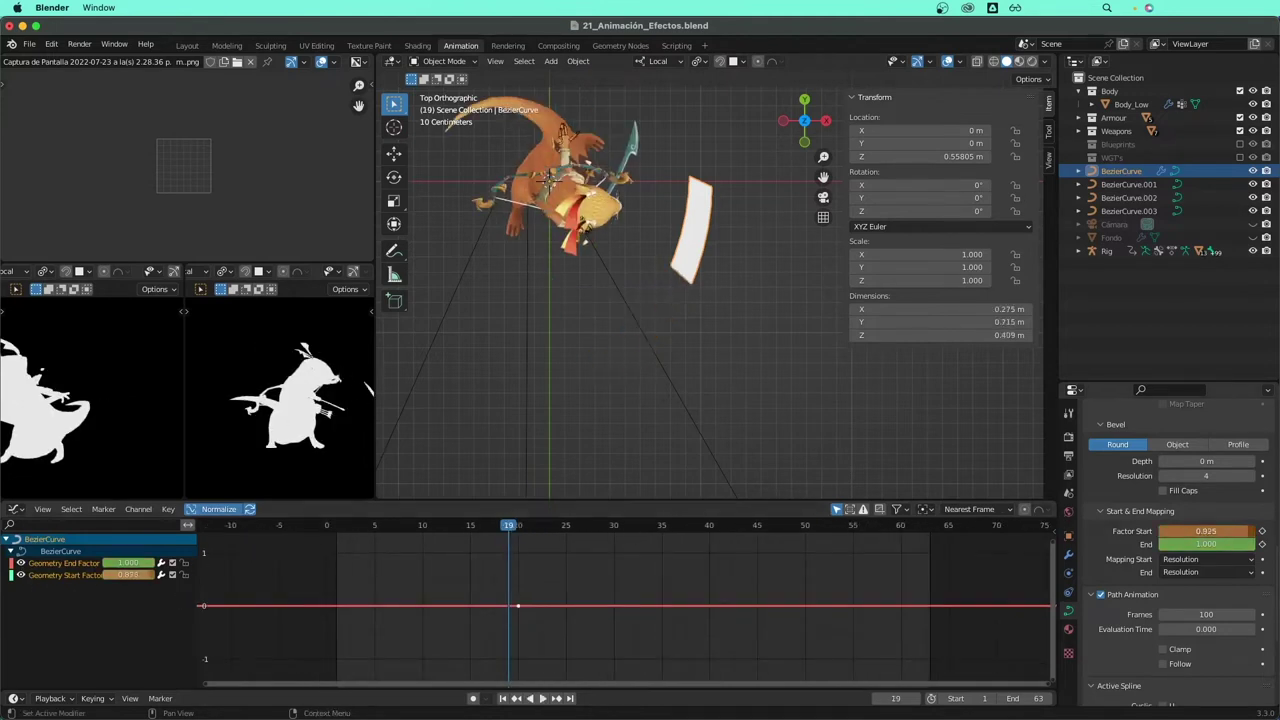
pyautogui.press('i')
pyautogui.press('i')
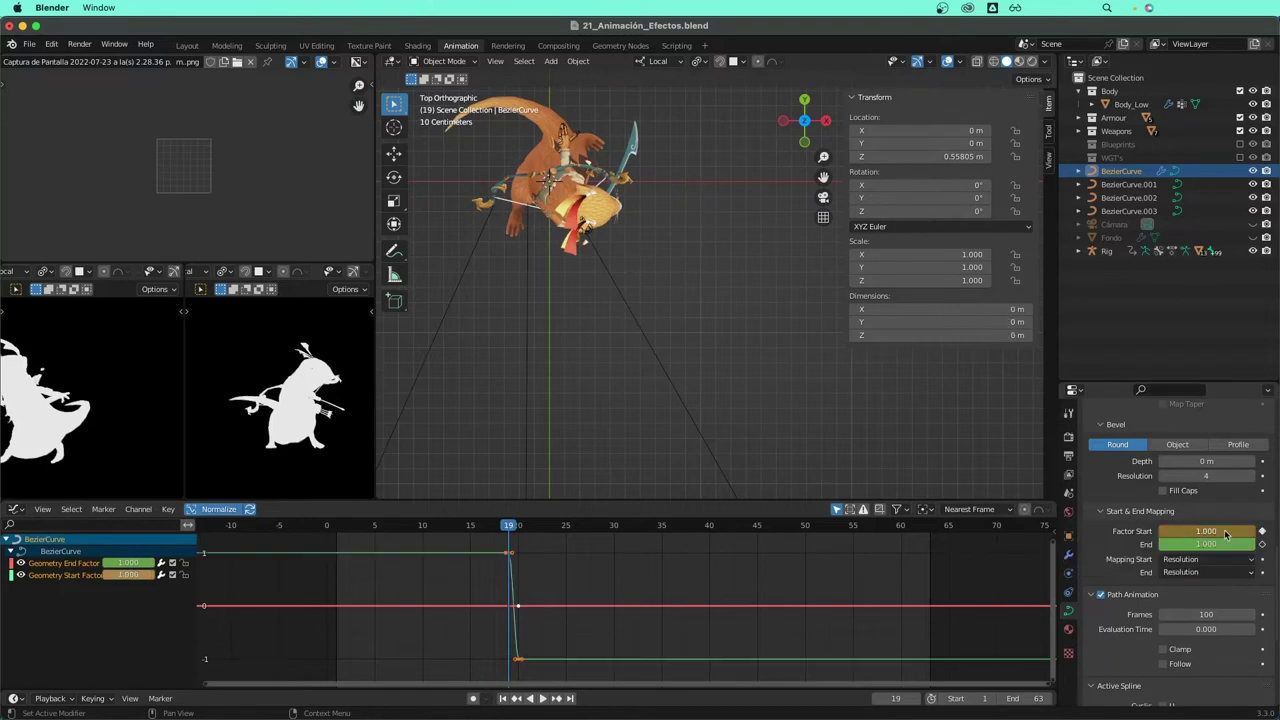
pyautogui.moveTo(508, 530); pyautogui.dragTo(528, 530)
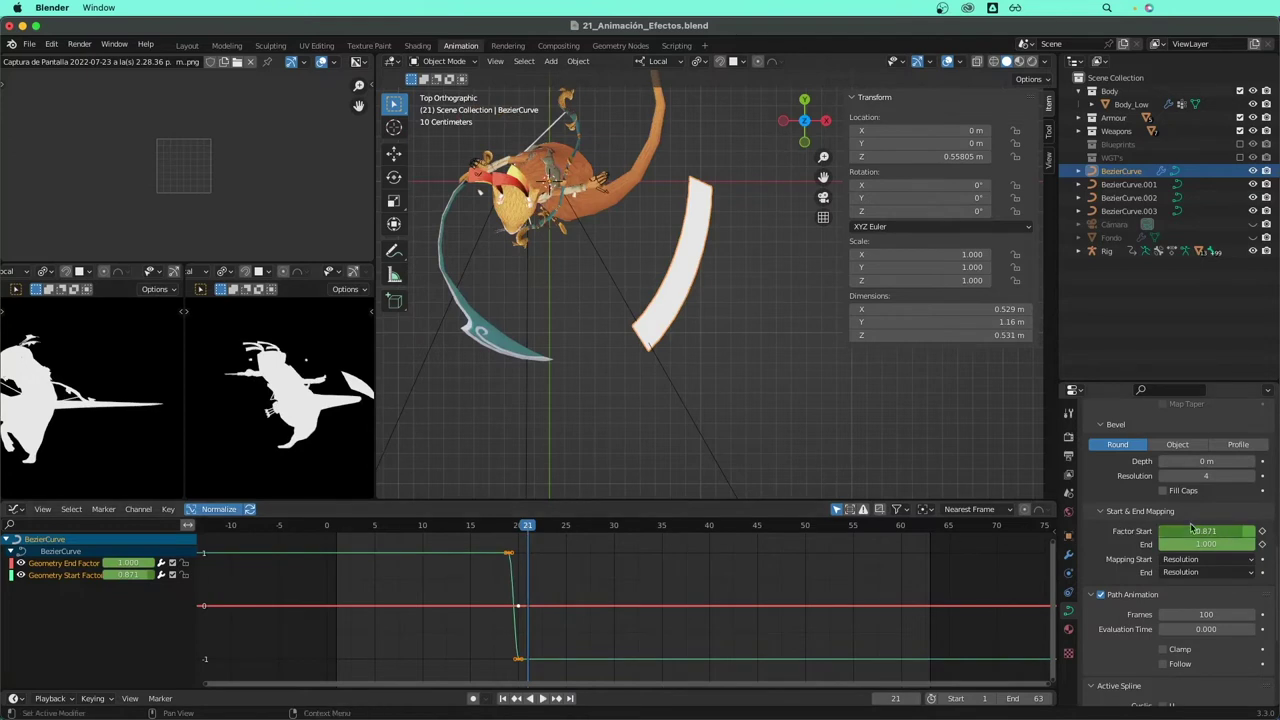
pyautogui.moveTo(1213, 529)
pyautogui.mouseDown()
pyautogui.moveTo(1170, 529)
pyautogui.moveTo(1231, 537)
pyautogui.mouseUp()
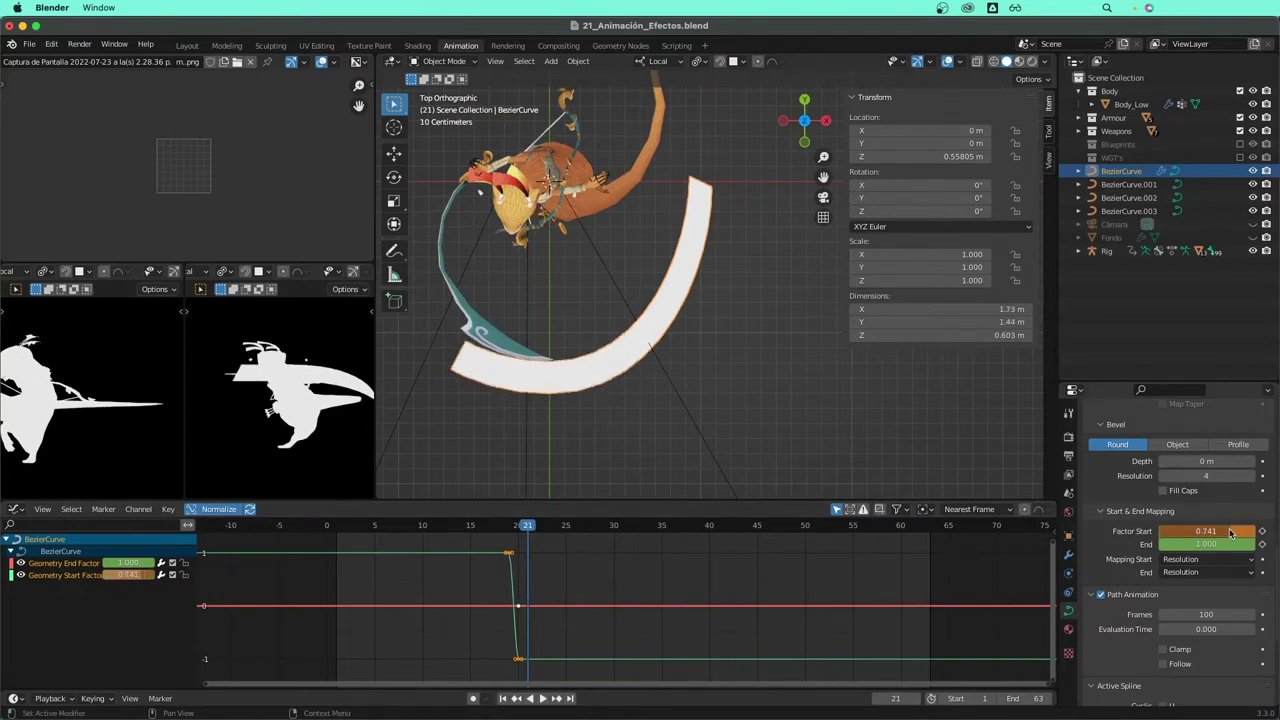
pyautogui.press('i')
# - Key Factor Start at about 0.633 on frame 22
pyautogui.click(535, 540)
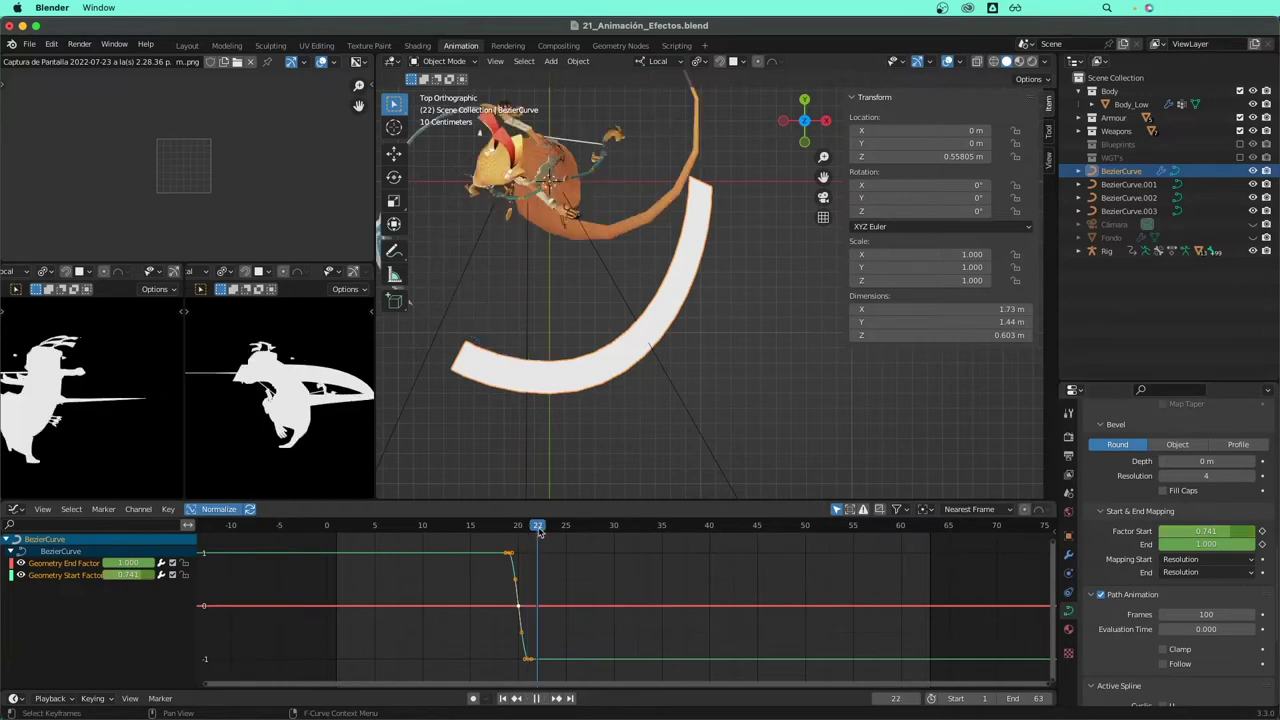
pyautogui.moveTo(1160, 530); pyautogui.dragTo(1060, 532)
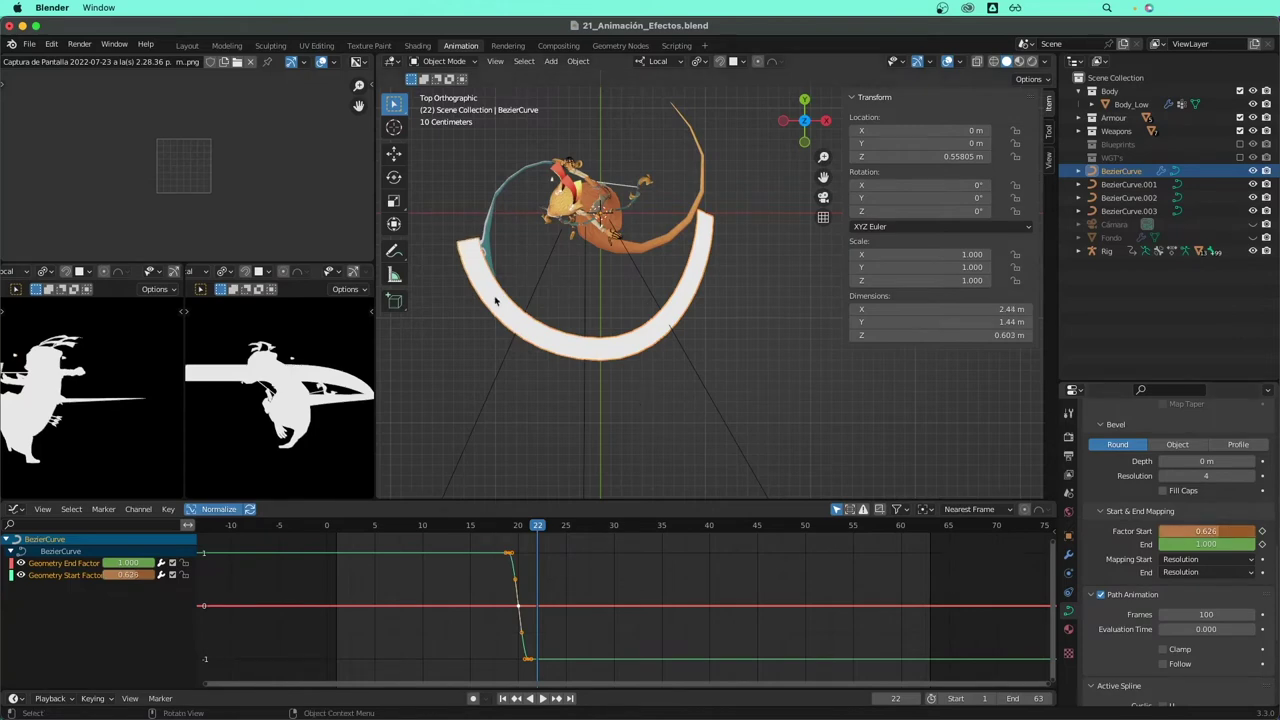
pyautogui.keyDown('shift'); pyautogui.moveTo(495, 302); pyautogui.dragTo(494, 277, button='middle'); pyautogui.keyUp('shift')
pyautogui.scroll(2, 494, 277)
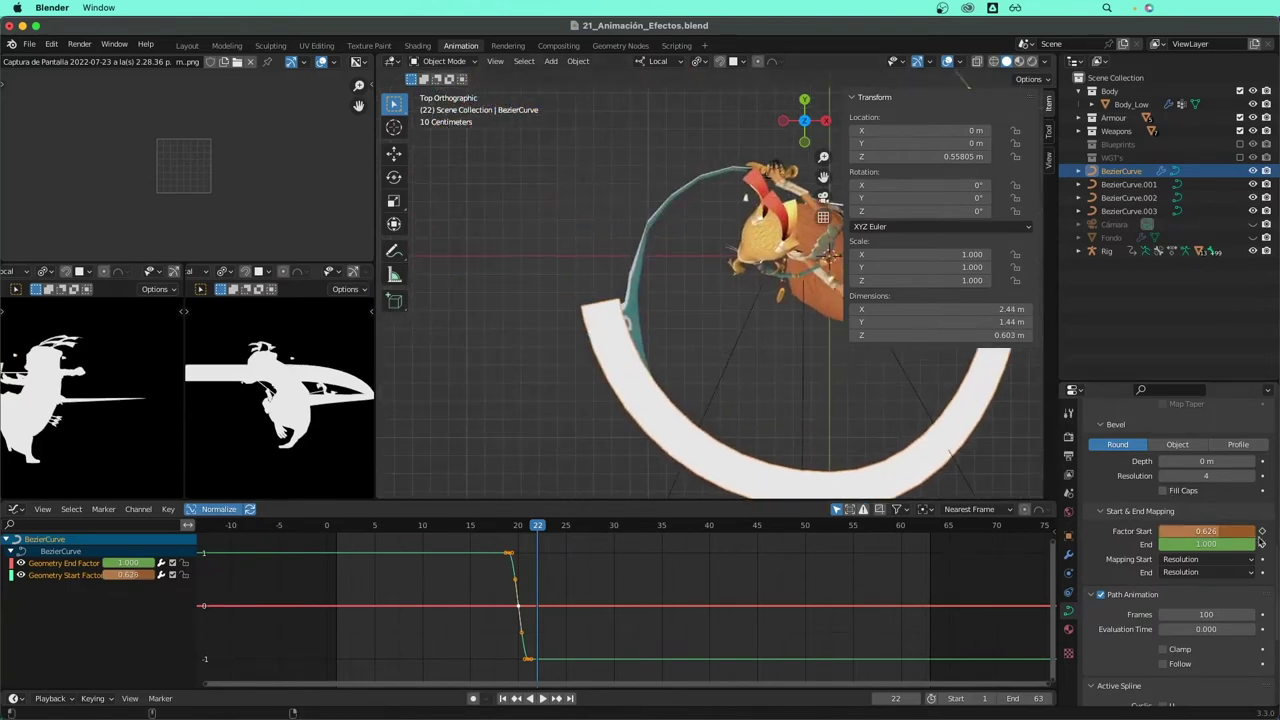
pyautogui.moveTo(1205, 531); pyautogui.dragTo(1212, 531)
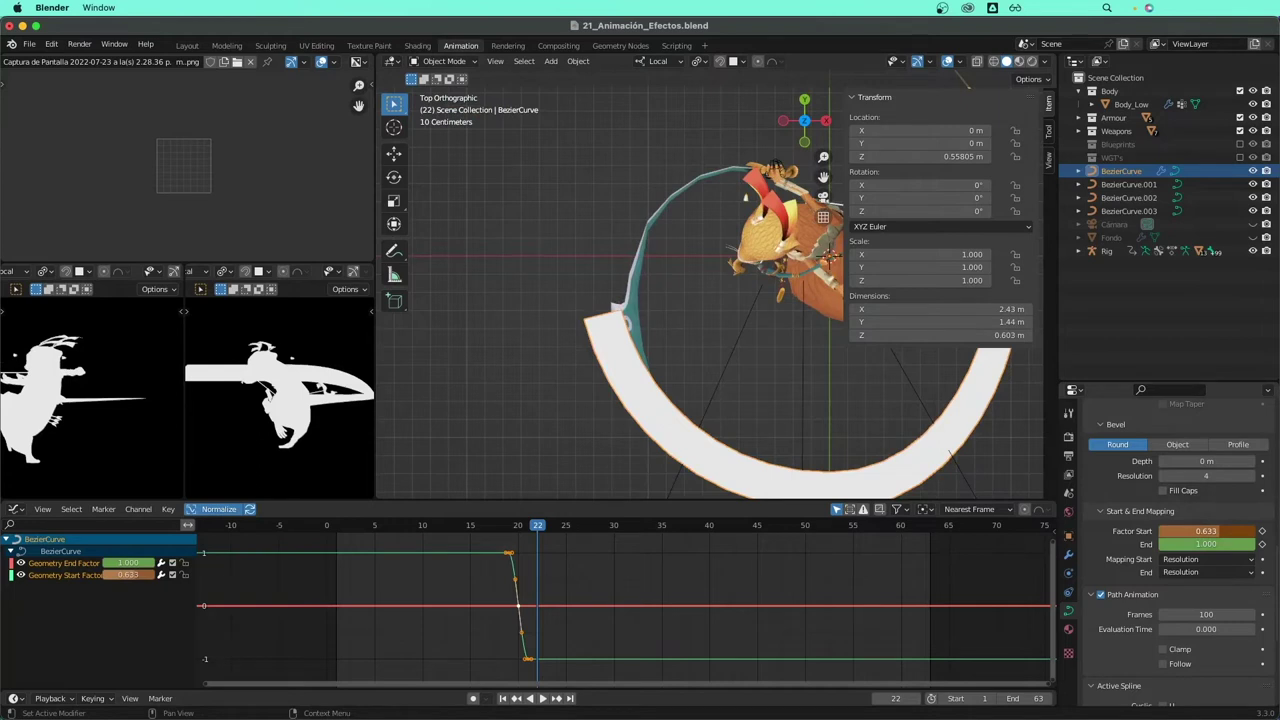
pyautogui.press('i')
# - Key lower Factor Start values on frames 23 and 24 (0.361), then play back the growth
pyautogui.scroll(-2, 635, 436)
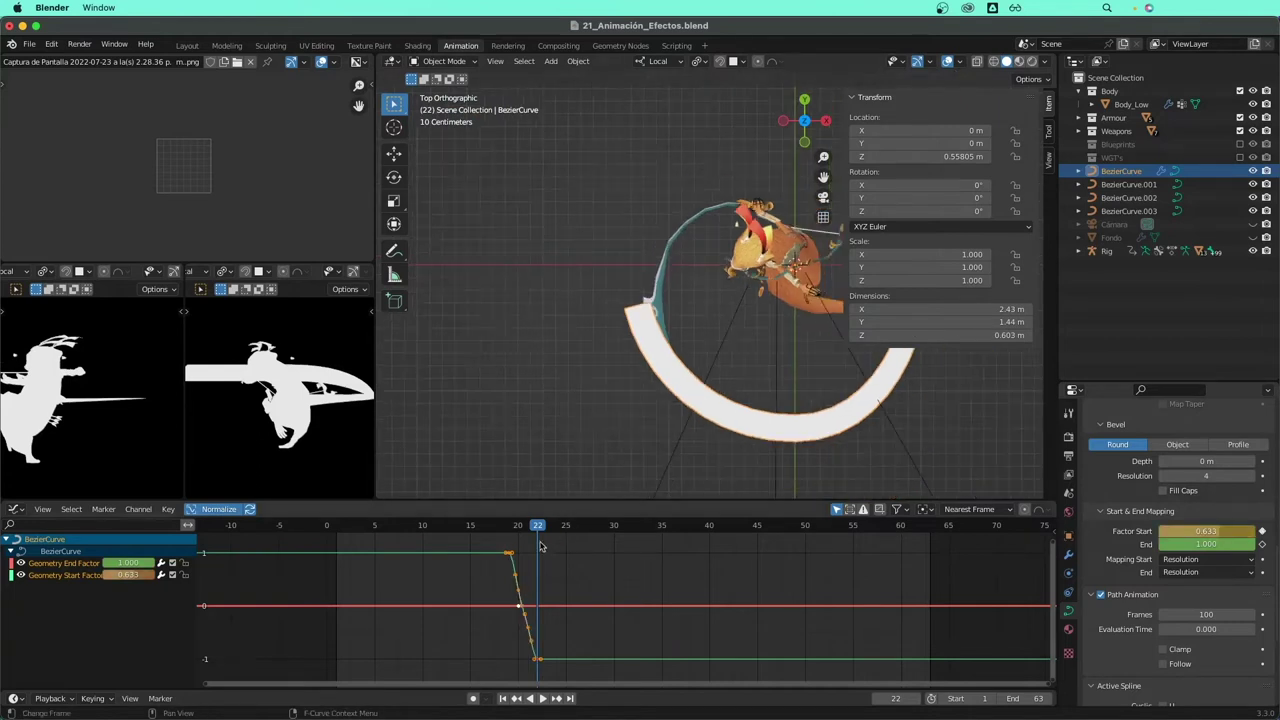
pyautogui.press('space')
pyautogui.press('space')
pyautogui.moveTo(1210, 531)
pyautogui.mouseDown()
pyautogui.moveTo(1148, 531)
pyautogui.moveTo(1226, 538)
pyautogui.mouseUp()
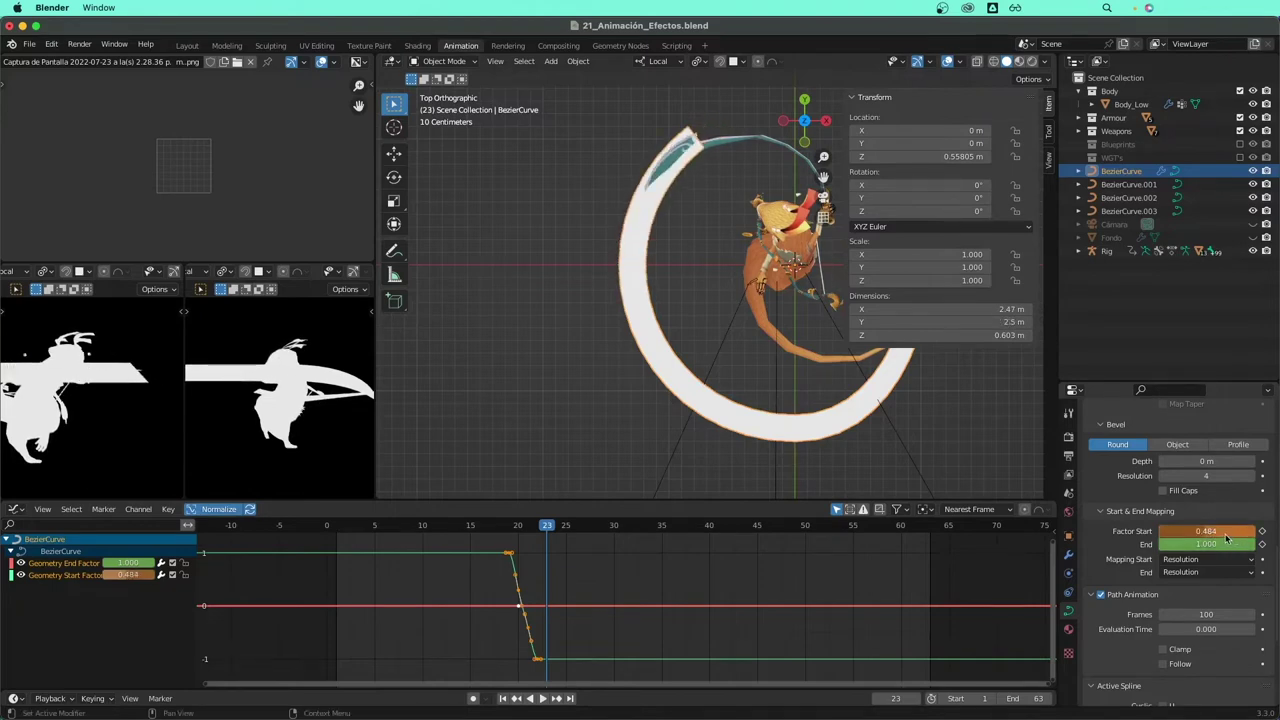
pyautogui.press('i')
pyautogui.moveTo(750, 567); pyautogui.dragTo(656, 583, button='middle')
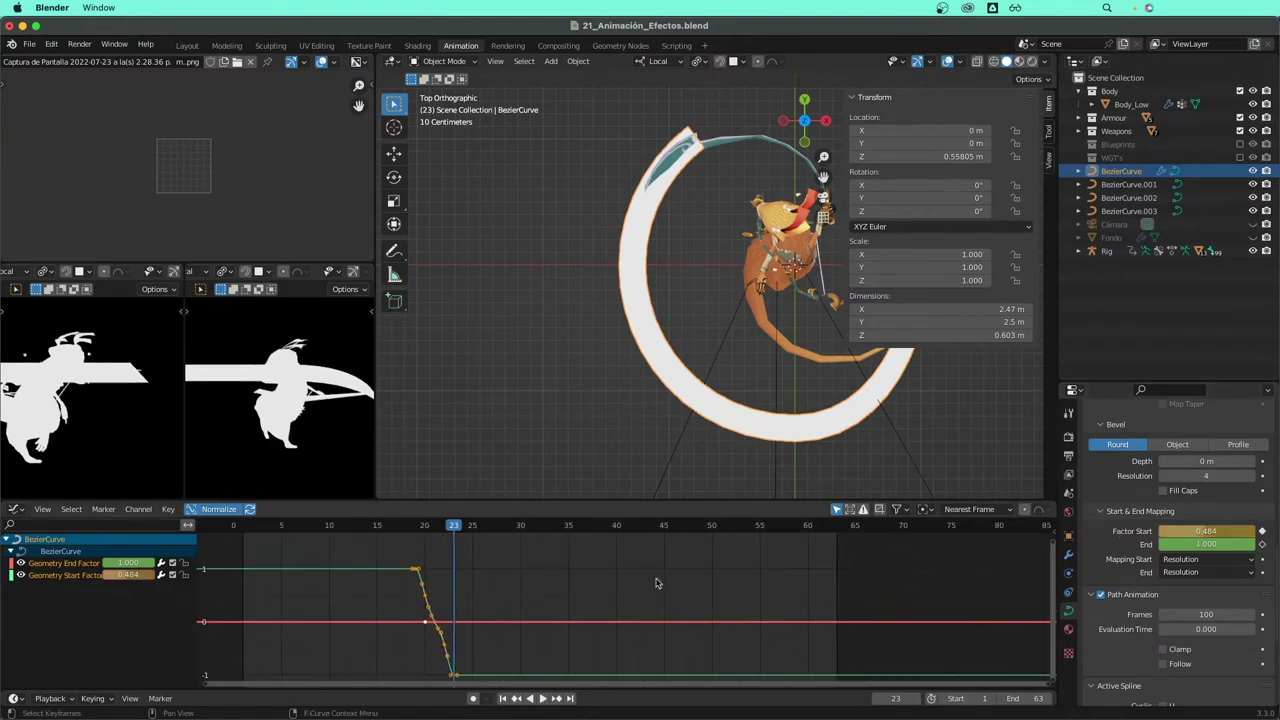
pyautogui.moveTo(452, 535); pyautogui.dragTo(462, 531)
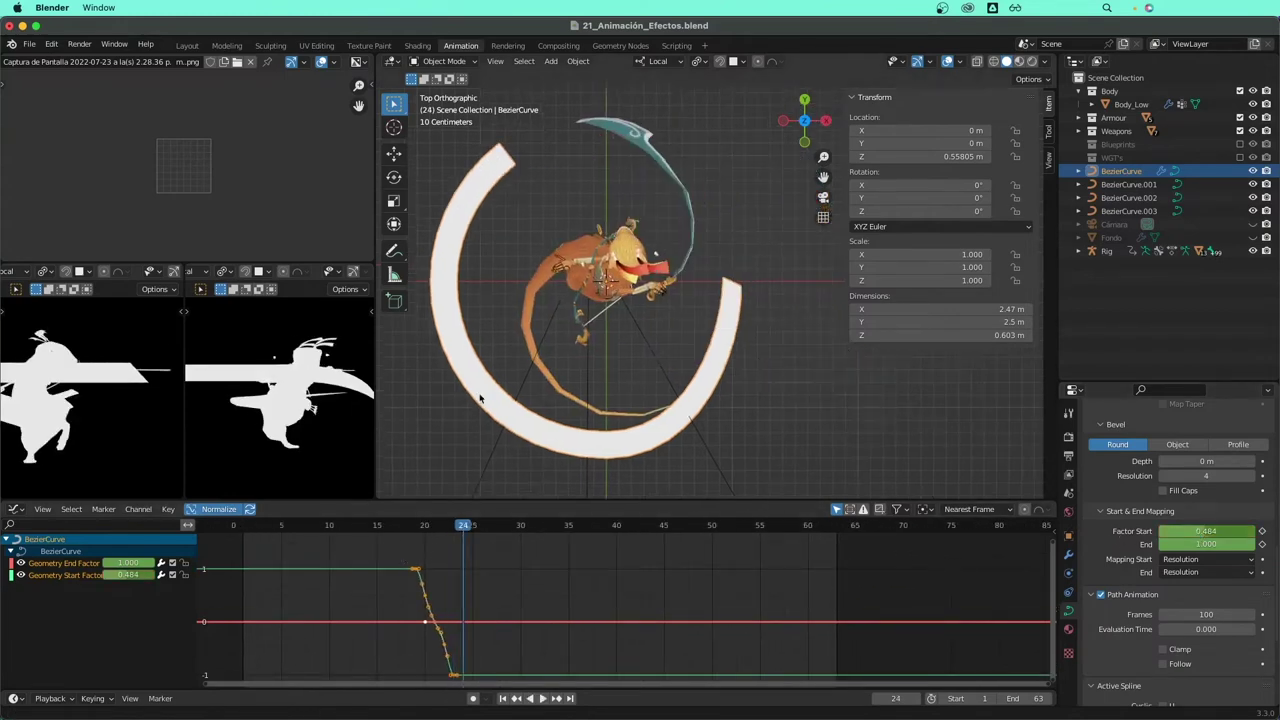
pyautogui.press('KP_Decimal')
pyautogui.moveTo(1206, 531); pyautogui.dragTo(1170, 531)
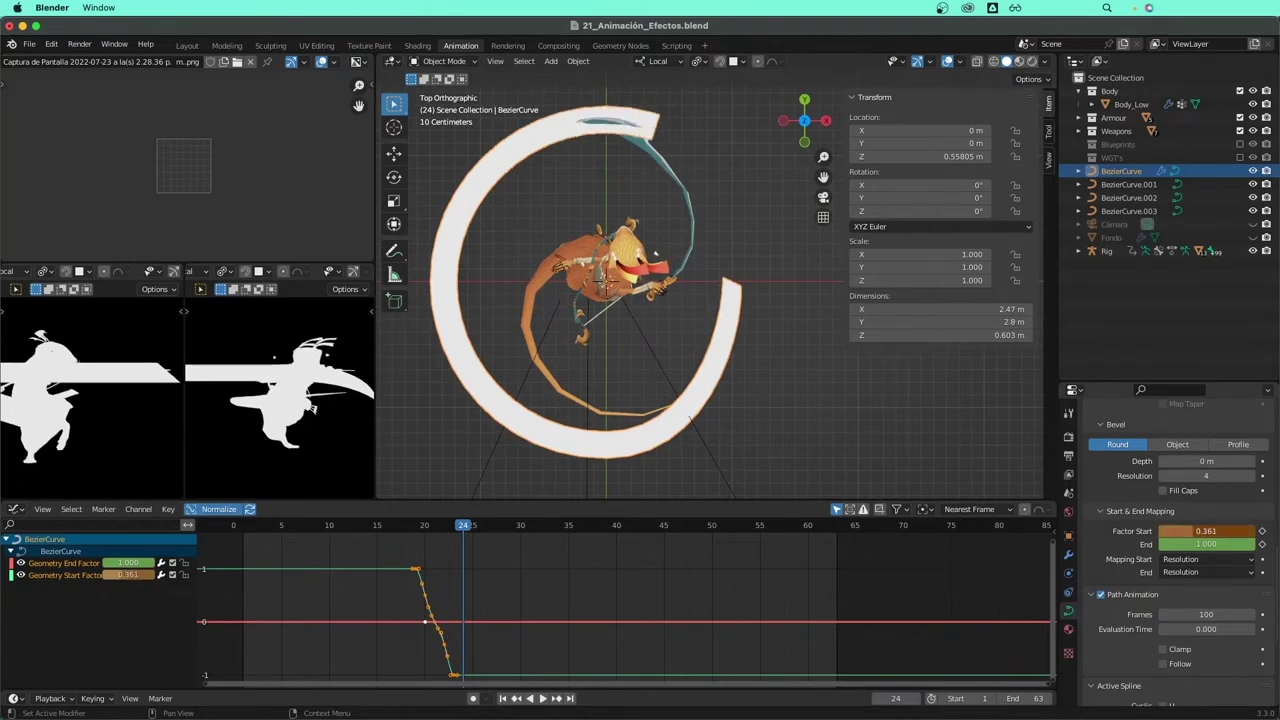
pyautogui.press('i')
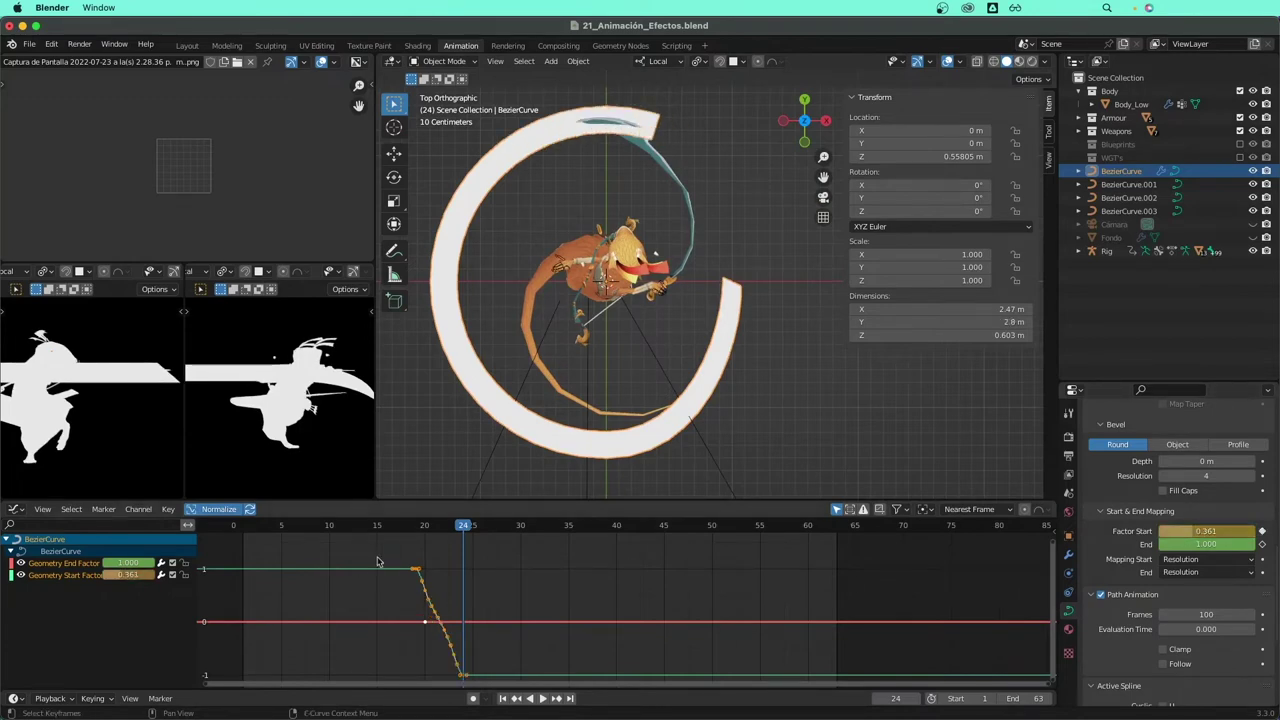
pyautogui.press('space')
# - Key Factor Start at 0.000 on frame 27 to close the ring
pyautogui.moveTo(481, 531); pyautogui.dragTo(504, 532)
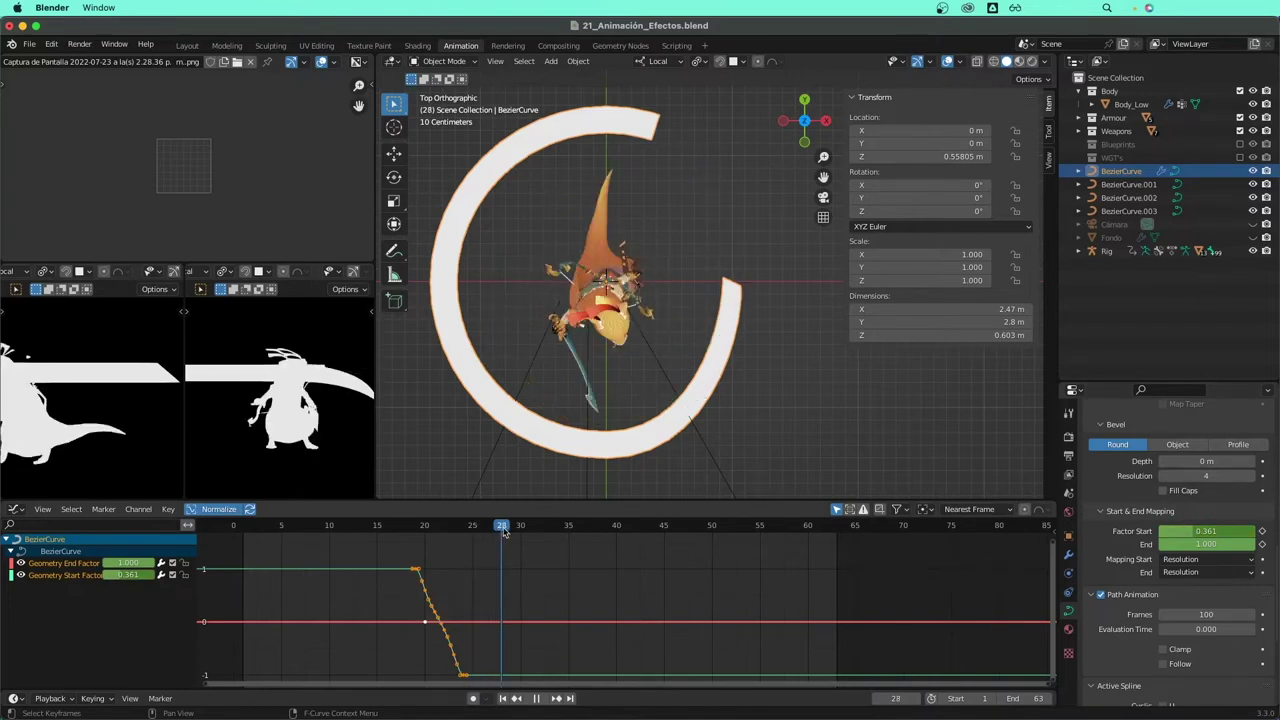
pyautogui.moveTo(1206, 531); pyautogui.dragTo(1140, 531)
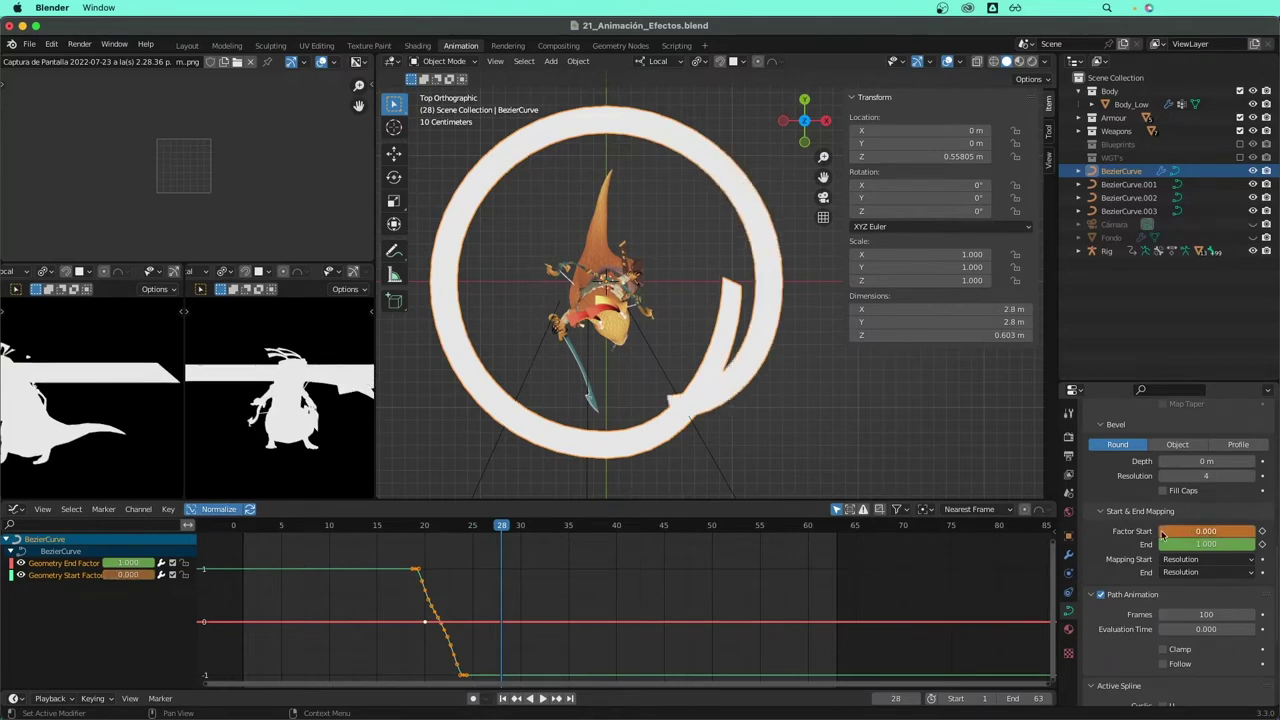
pyautogui.moveTo(502, 530); pyautogui.dragTo(492, 530)
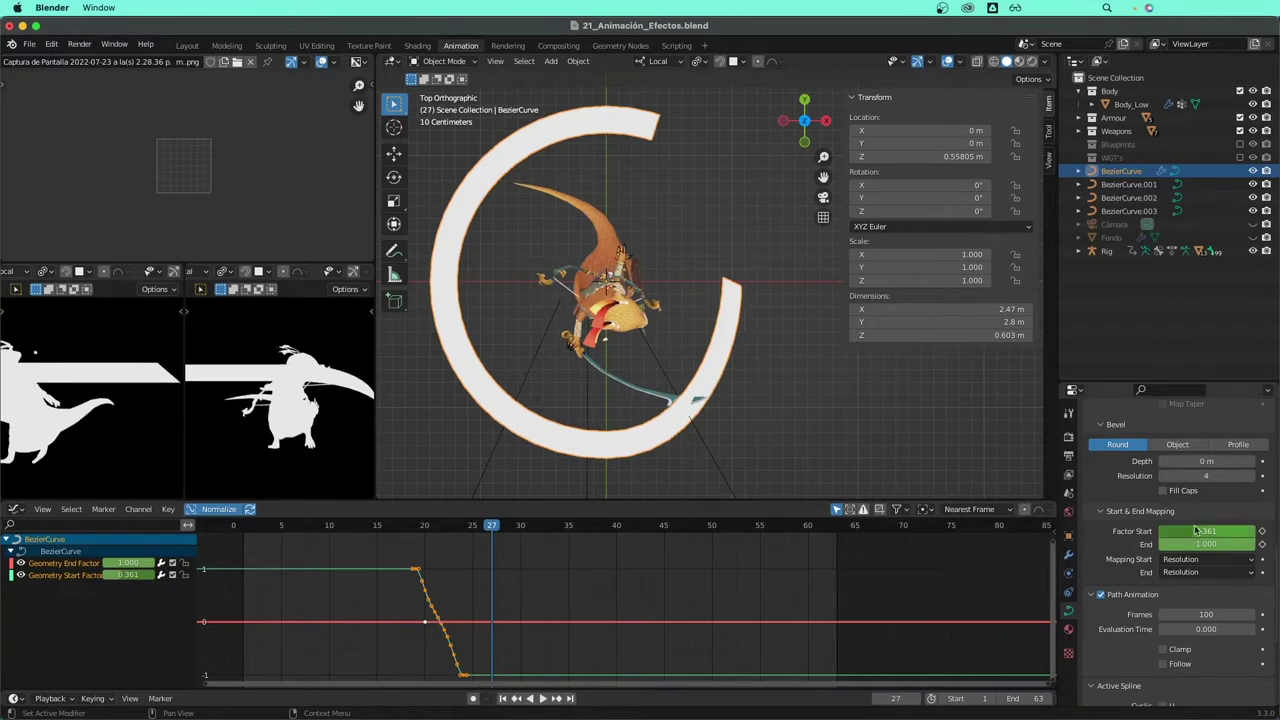
pyautogui.moveTo(1205, 531); pyautogui.dragTo(1170, 531)
pyautogui.press('i')
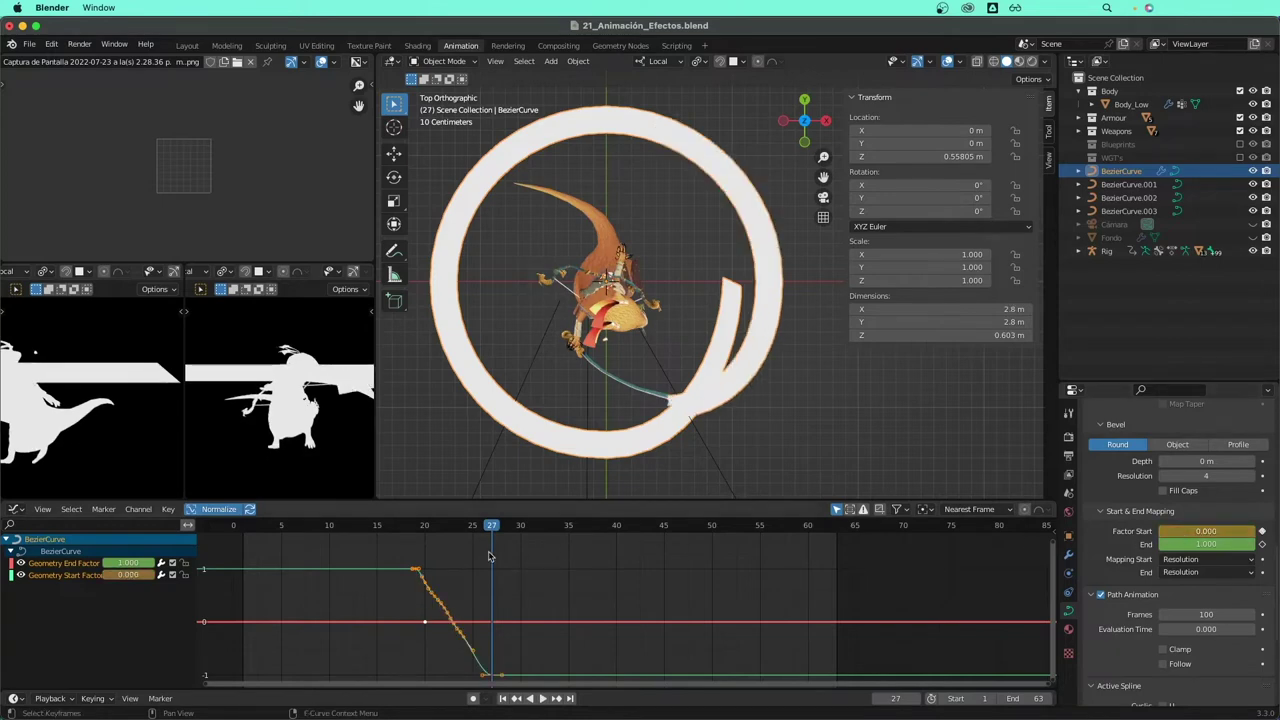
# - Key Factor Start at 0.173 on frame 26, keep frame 25 at 0.297, and replay
pyautogui.moveTo(497, 530); pyautogui.dragTo(482, 530)
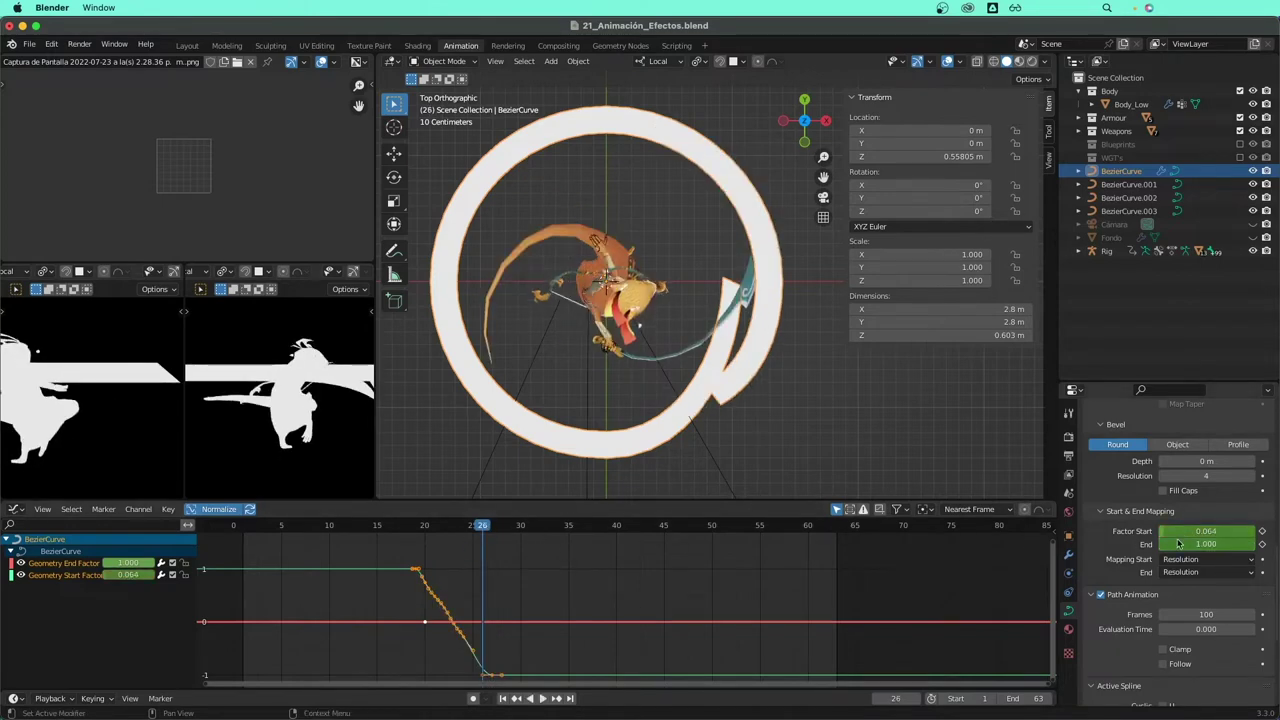
pyautogui.moveTo(1187, 532); pyautogui.dragTo(1200, 531)
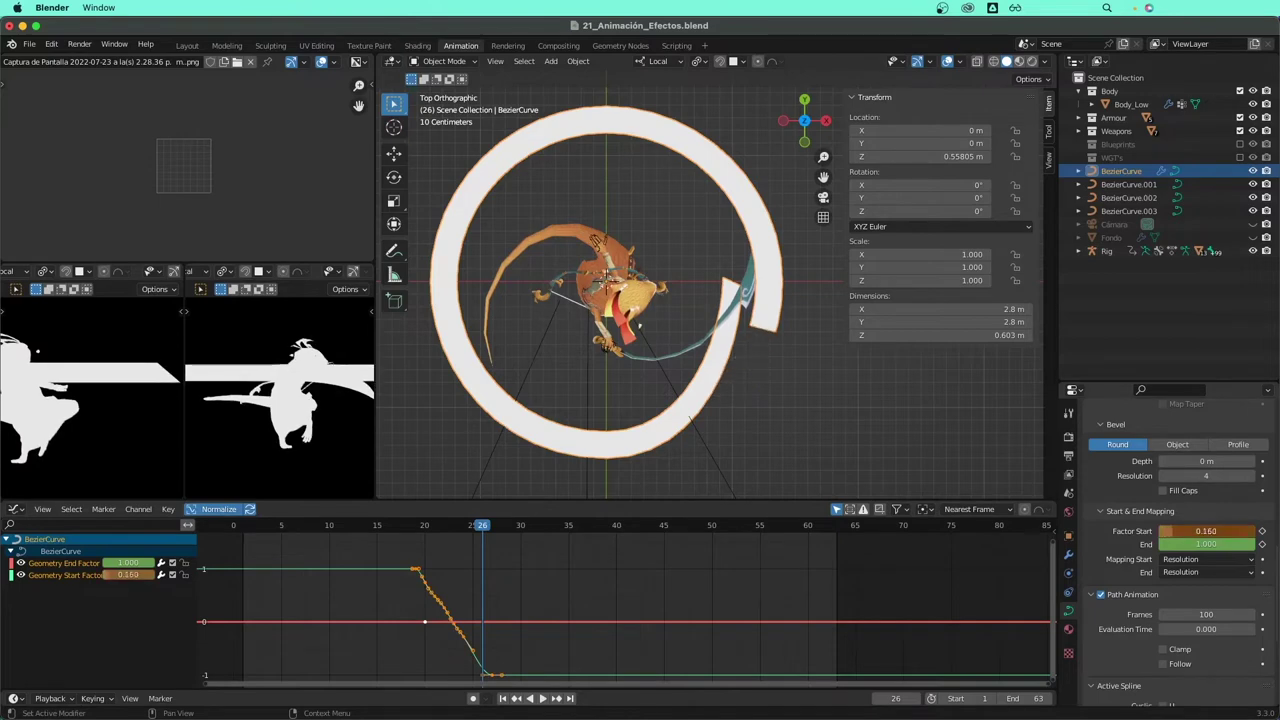
pyautogui.moveTo(1190, 531); pyautogui.dragTo(1175, 537)
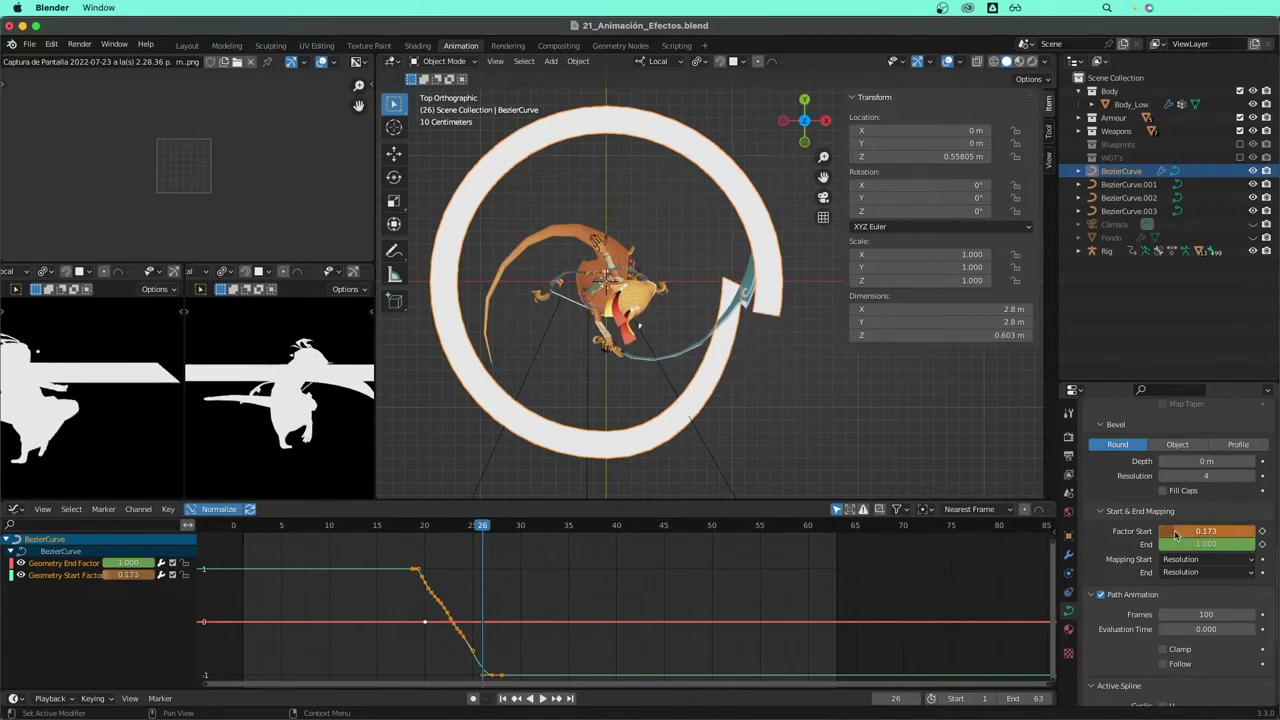
pyautogui.press('i')
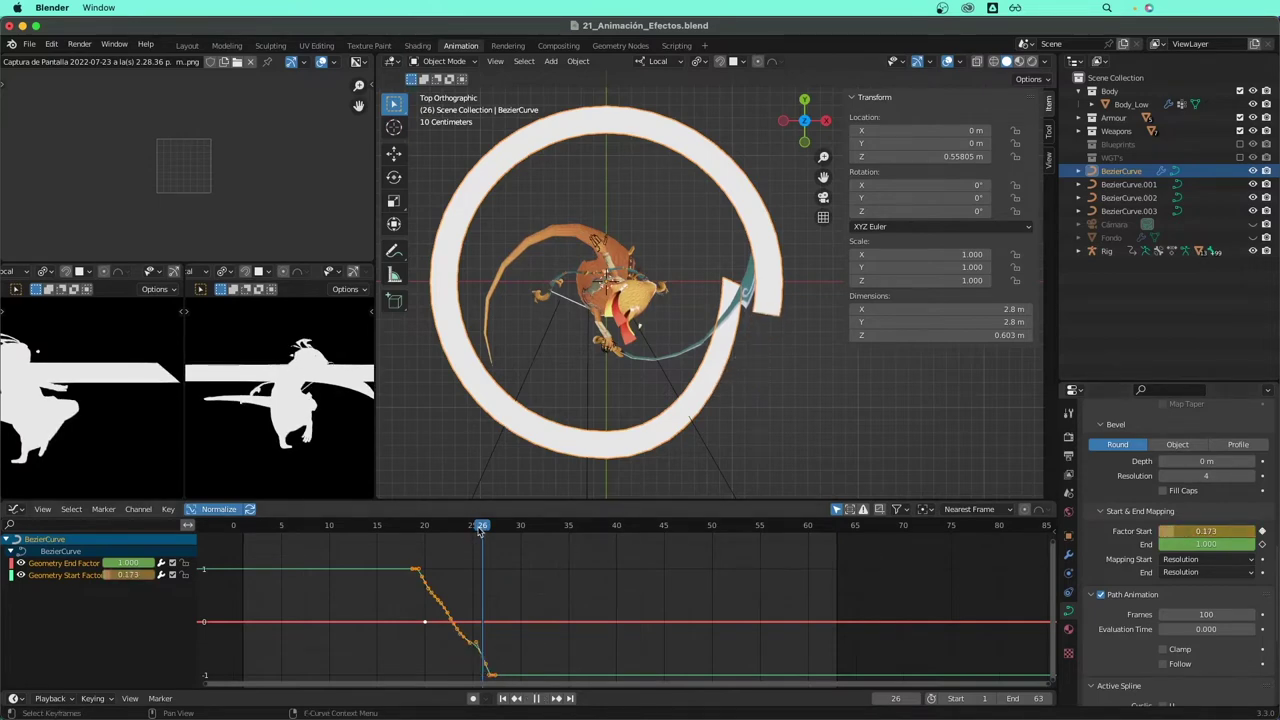
pyautogui.click(478, 528)
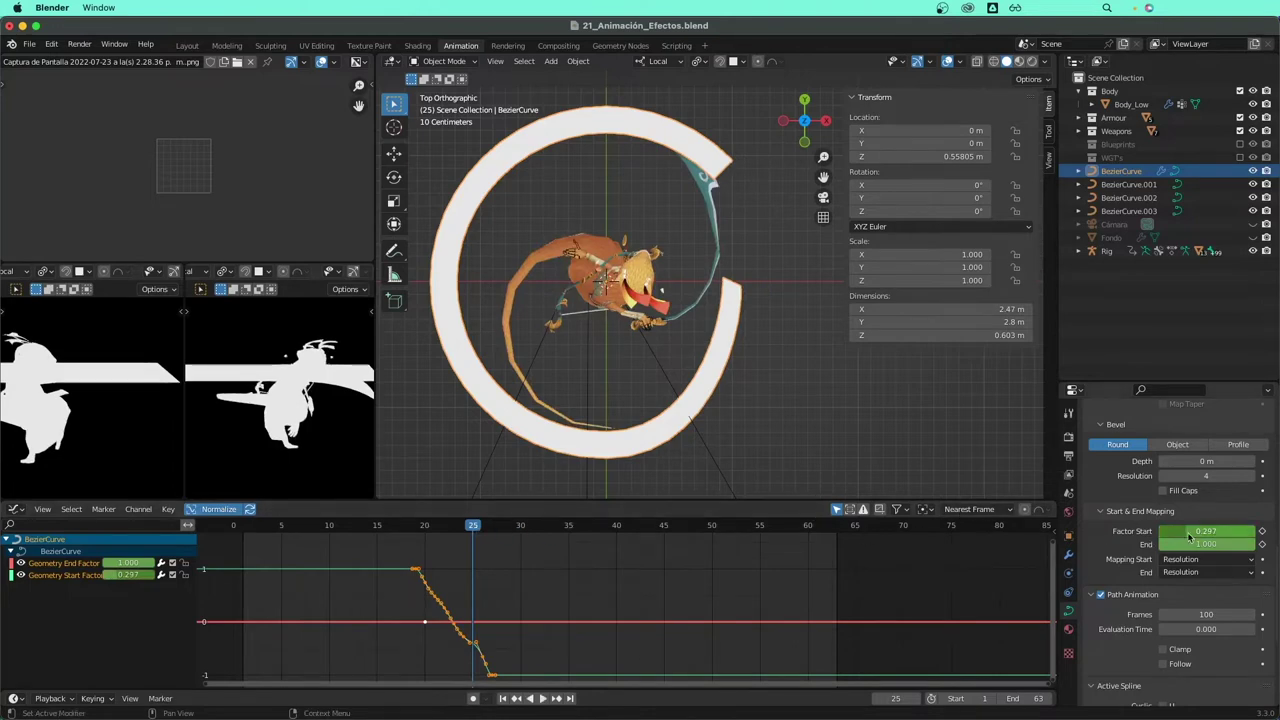
pyautogui.moveTo(1195, 531); pyautogui.dragTo(1182, 531)
pyautogui.press('Escape')
pyautogui.click(757, 418)
pyautogui.press('space')
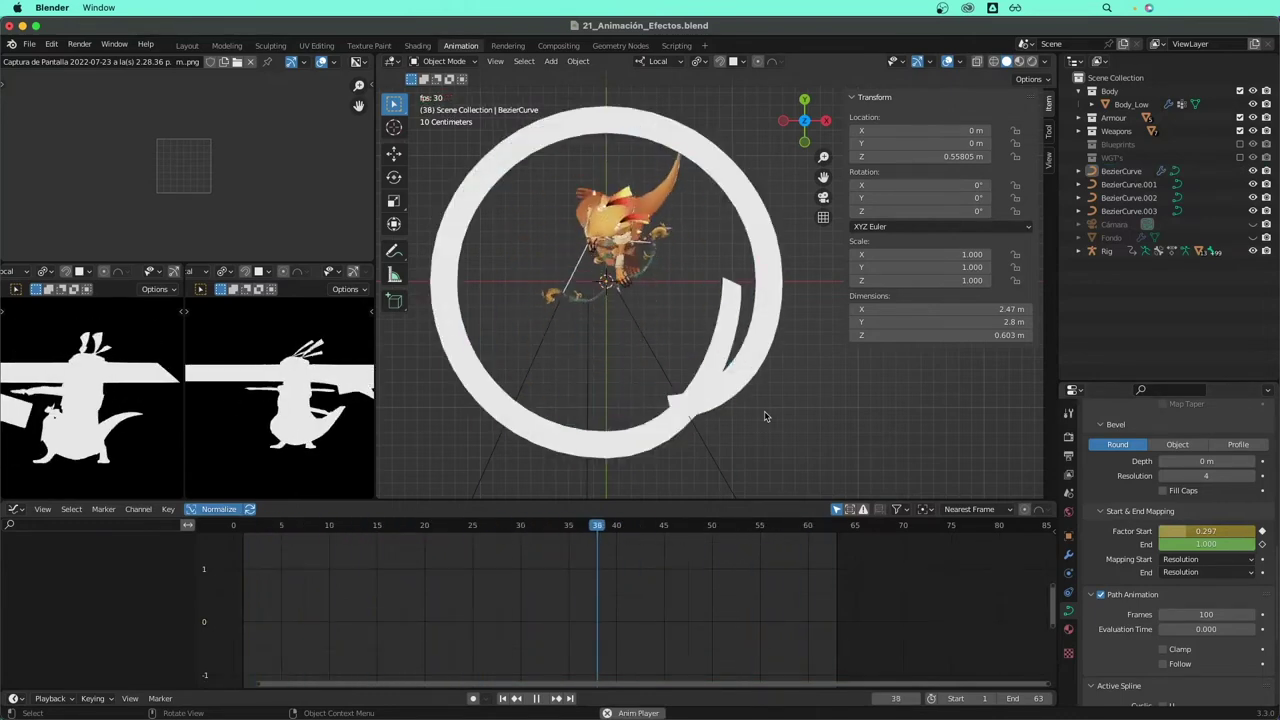
# - Key Factor End at its current value near frame 23 and at 0.000 on frame 28
pyautogui.press('space')
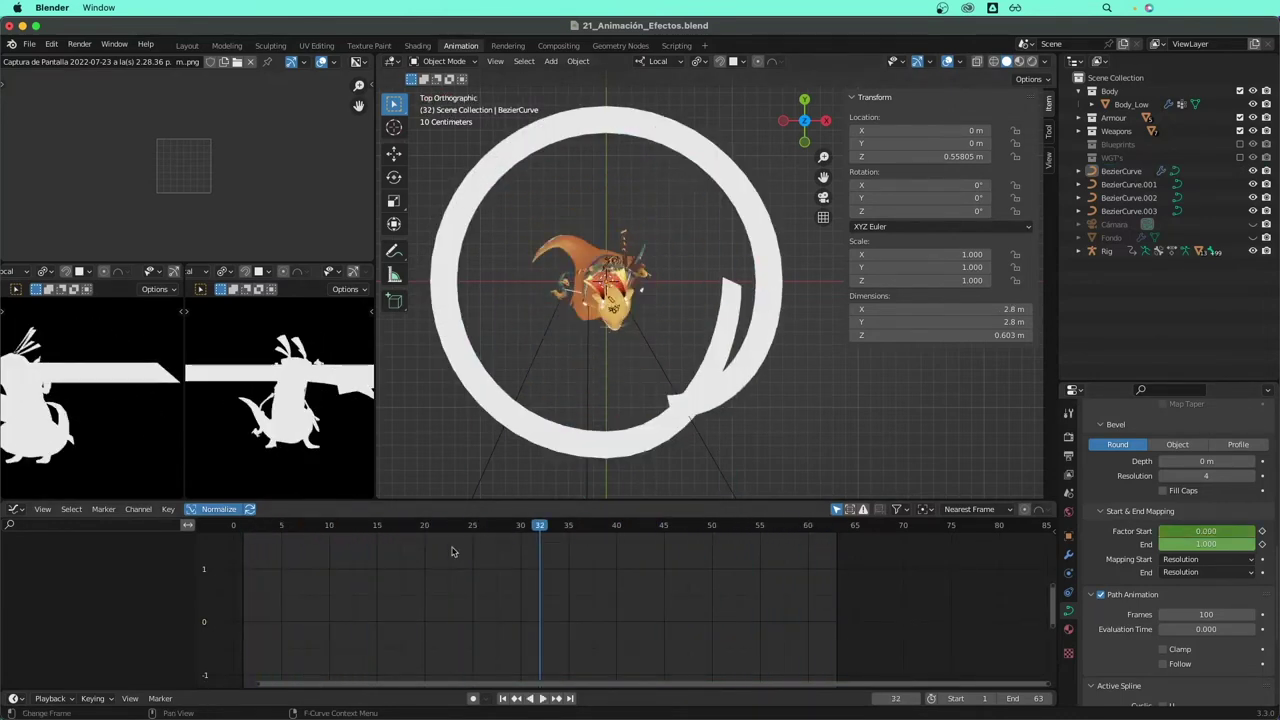
pyautogui.moveTo(412, 527)
pyautogui.mouseDown()
pyautogui.moveTo(455, 530)
pyautogui.moveTo(433, 531)
pyautogui.mouseUp()
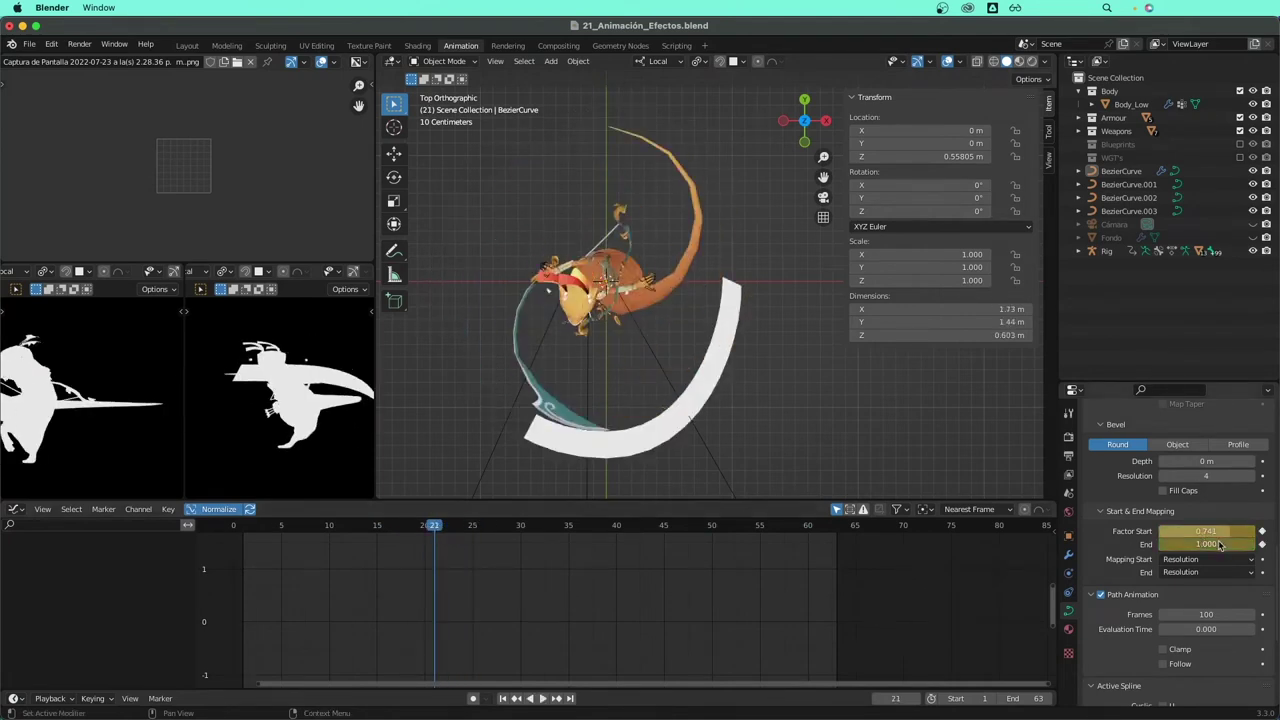
pyautogui.press('i')
pyautogui.press('space')
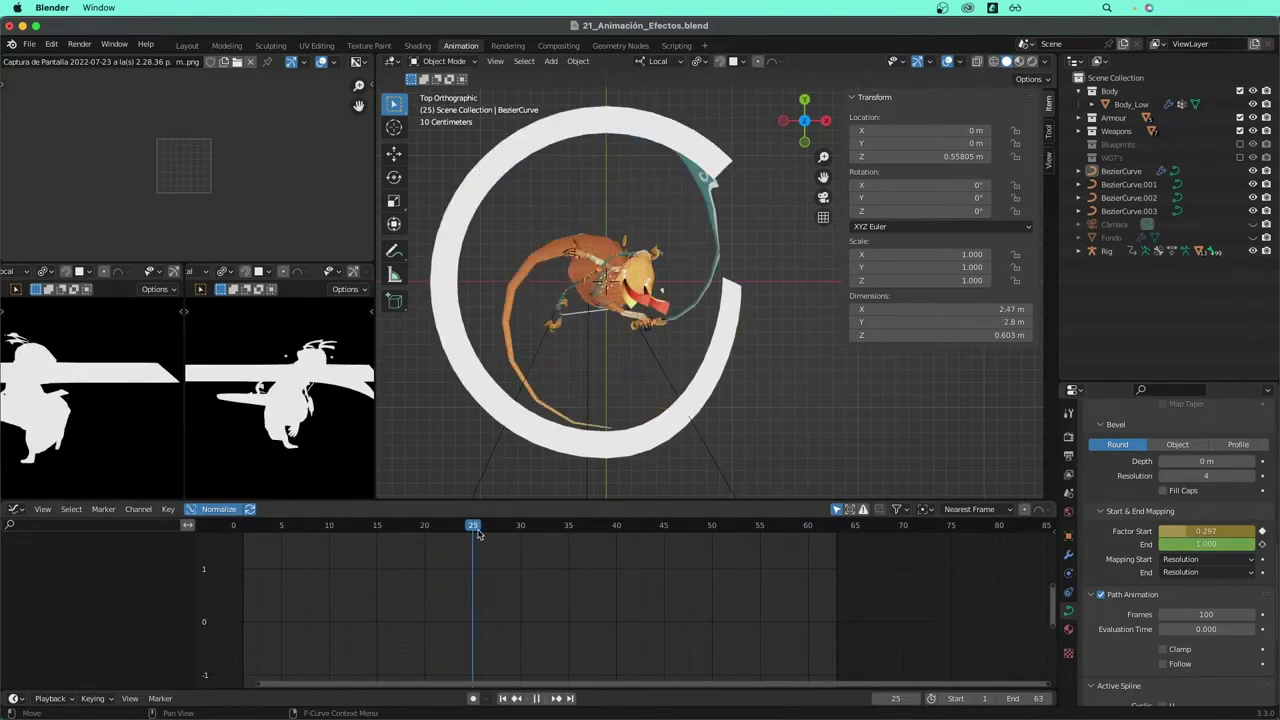
pyautogui.press('space')
pyautogui.moveTo(1206, 543); pyautogui.dragTo(1150, 543)
pyautogui.press('i')
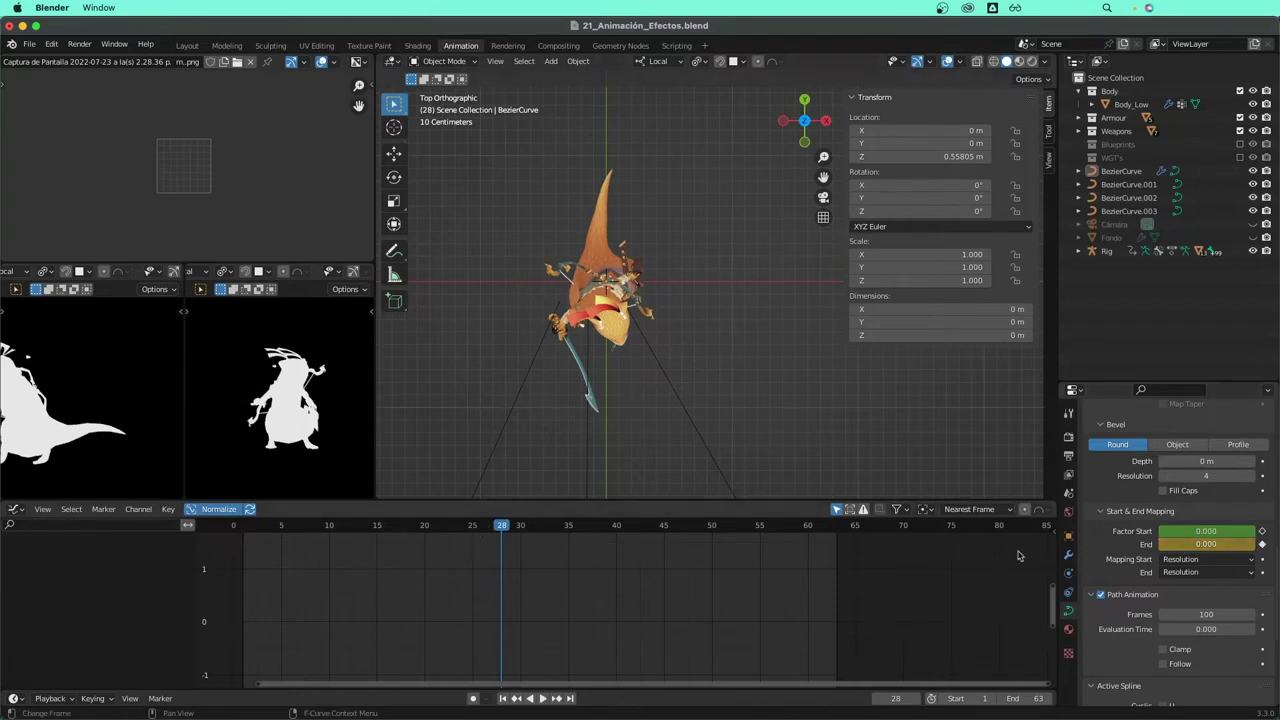
pyautogui.click(492, 530)
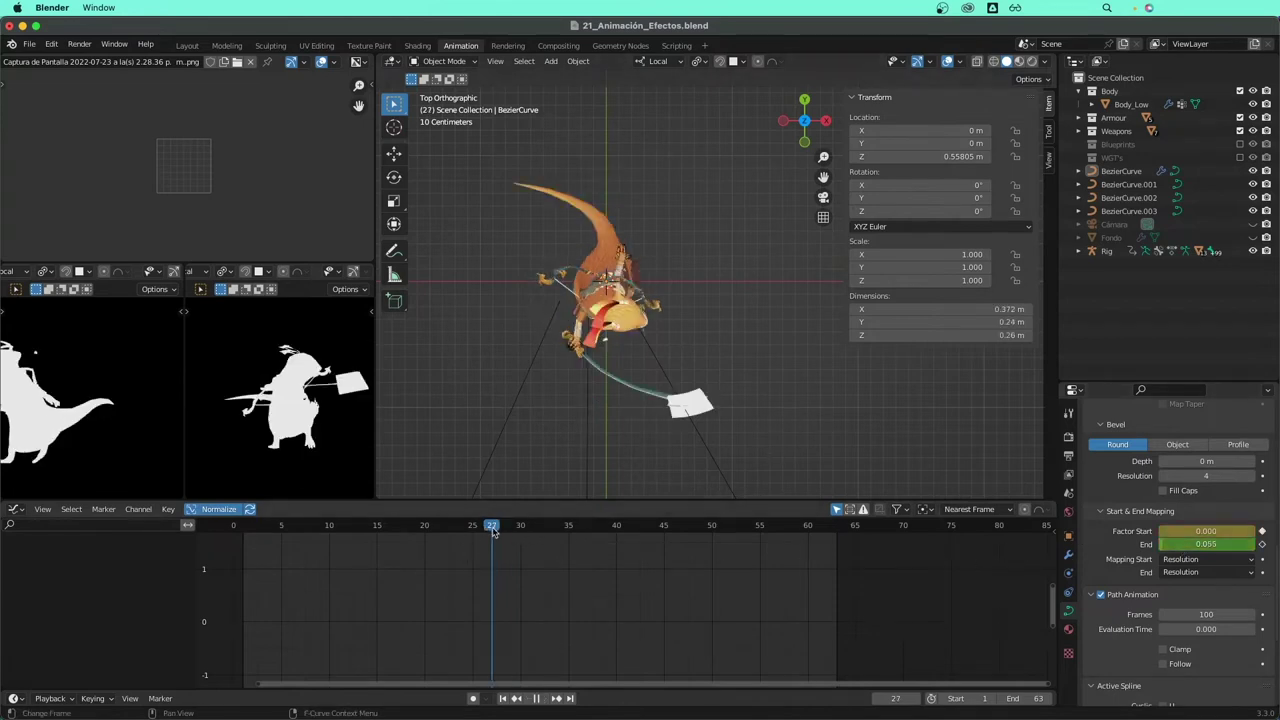
pyautogui.click(705, 410)
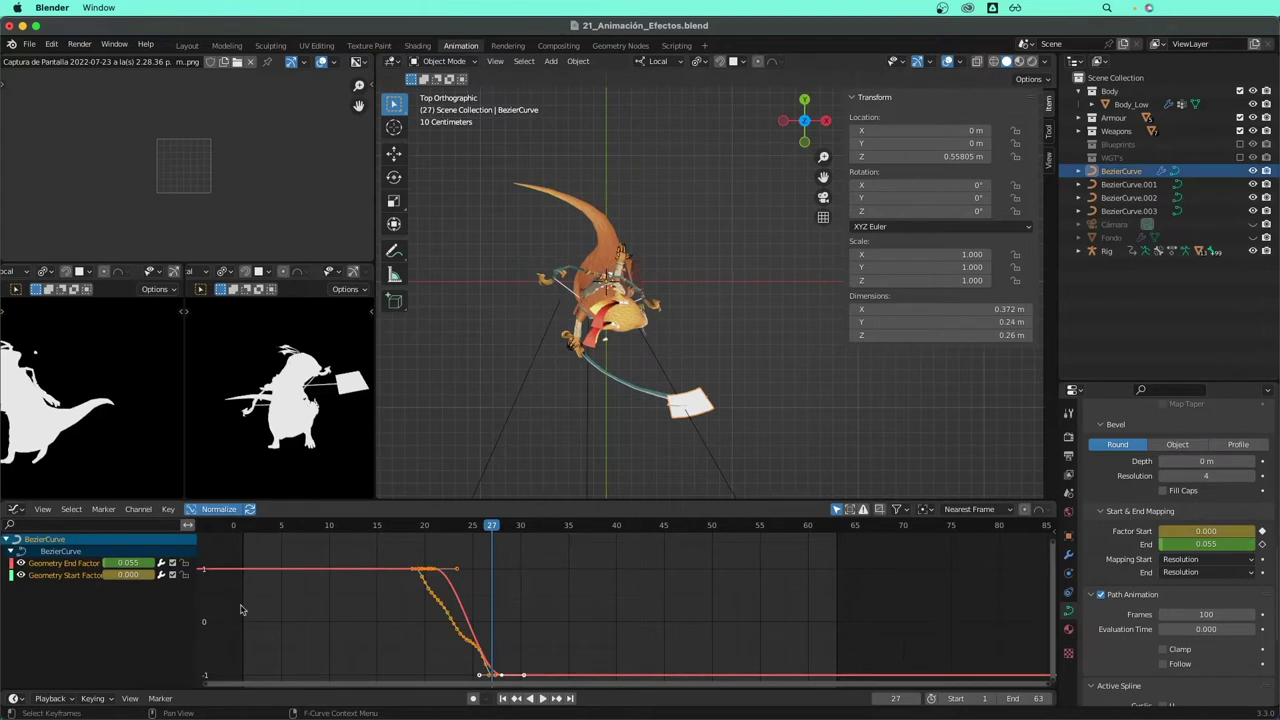
# - Hide the Start Factor curve and give the End Factor's bottom keyframe Free handles
pyautogui.click(50, 578)
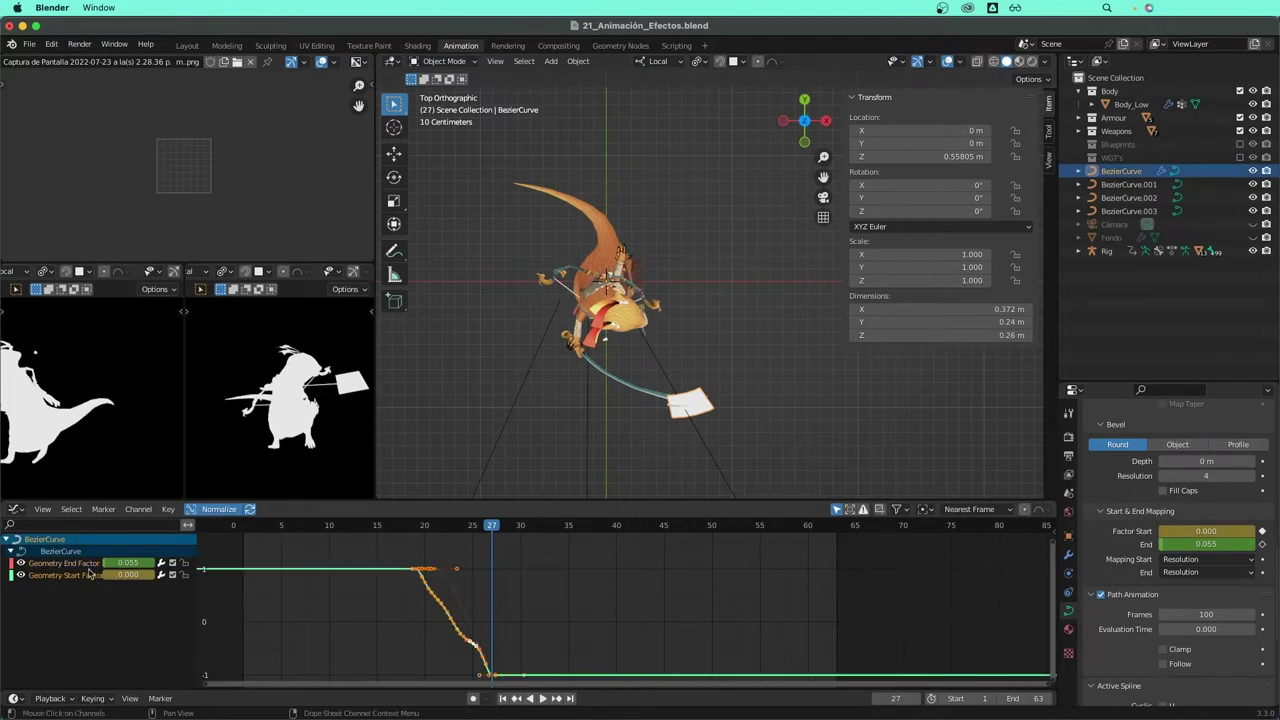
pyautogui.click(78, 567)
pyautogui.click(72, 578)
pyautogui.click(80, 566)
pyautogui.click(20, 575)
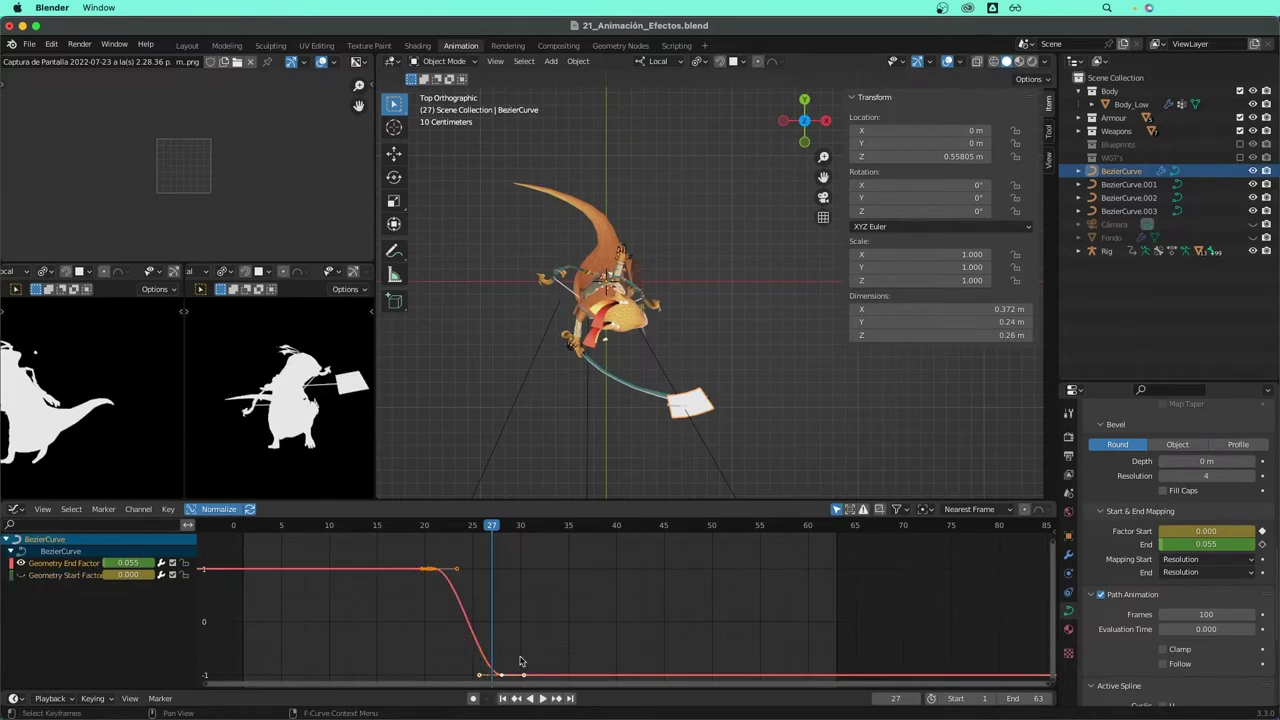
pyautogui.rightClick(534, 610)
pyautogui.moveTo(505, 634); pyautogui.dragTo(503, 663)
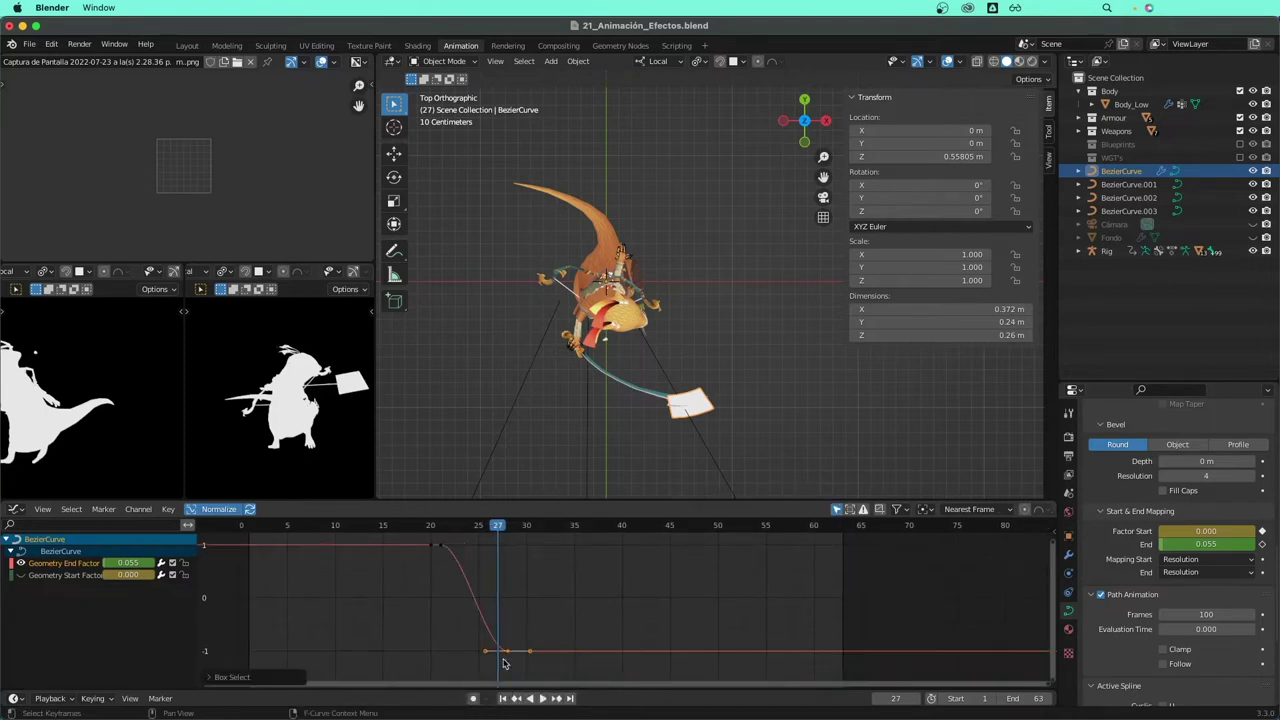
pyautogui.rightClick(503, 663)
pyautogui.moveTo(449, 598)
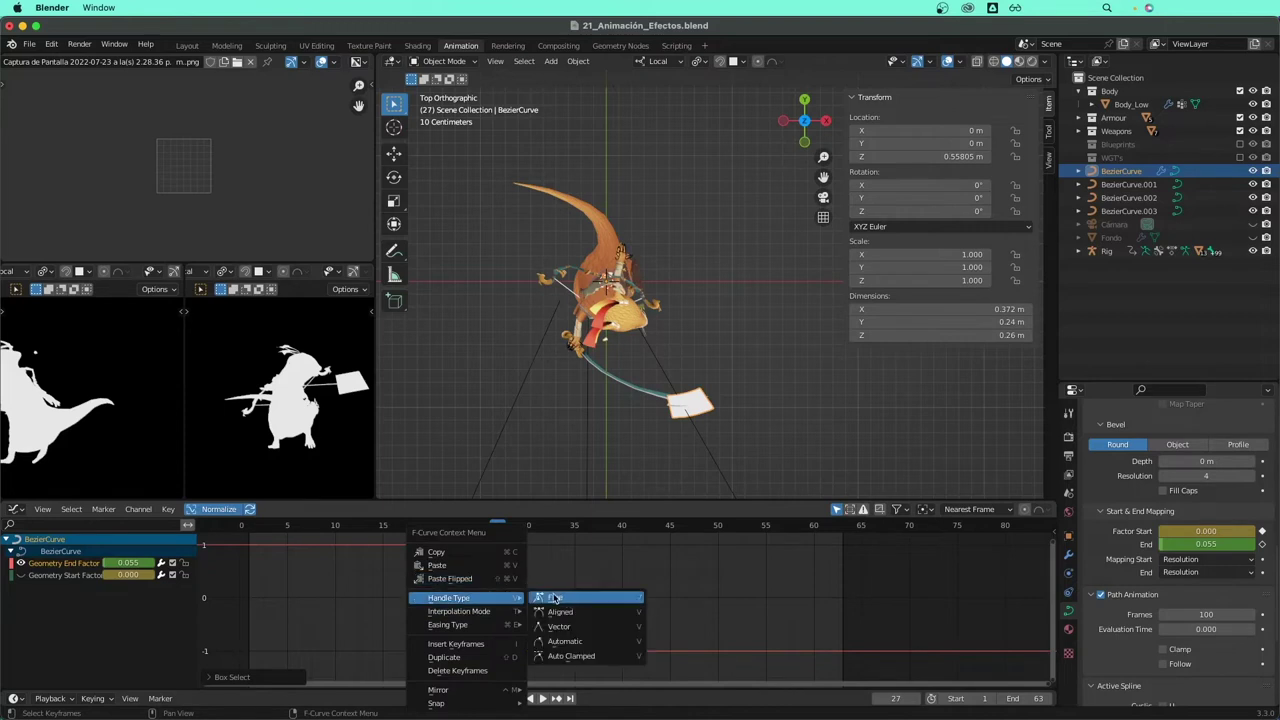
pyautogui.click(555, 598)
pyautogui.click(513, 654)
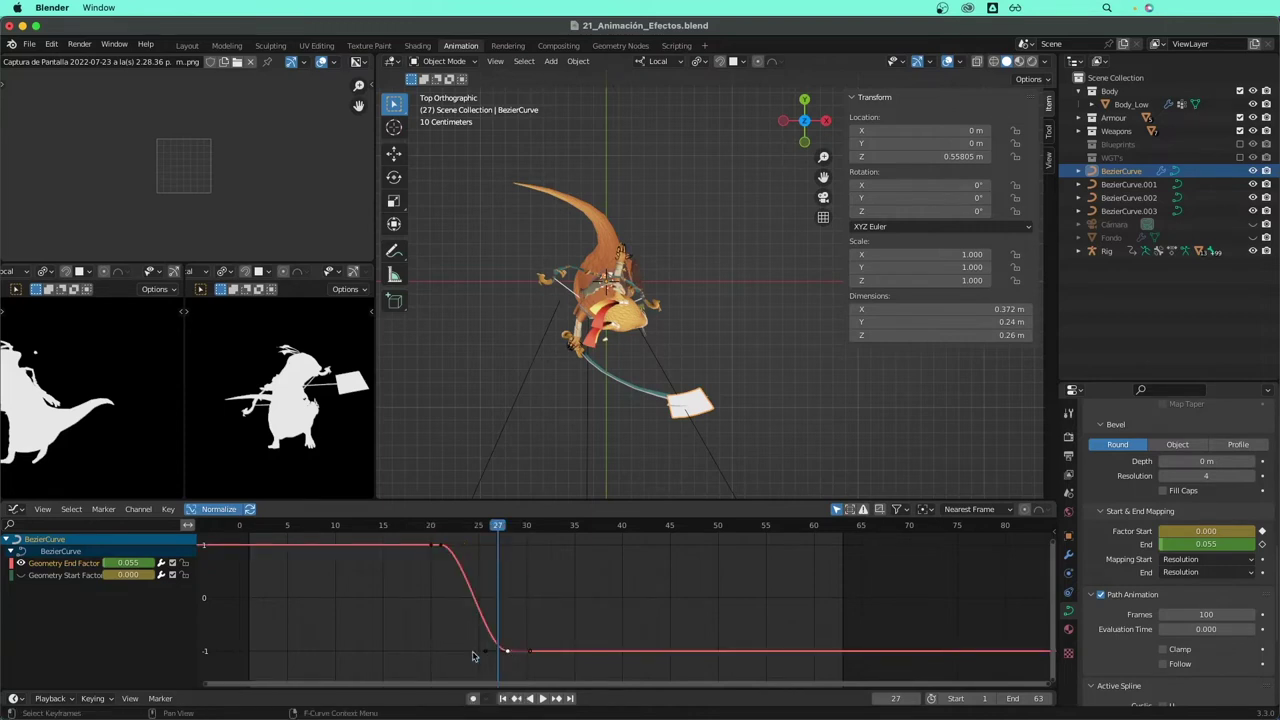
# - Reshape the ring End factor curve's easing by raising the bottom keyframe's handle, then review it
pyautogui.moveTo(484, 657); pyautogui.dragTo(491, 610)
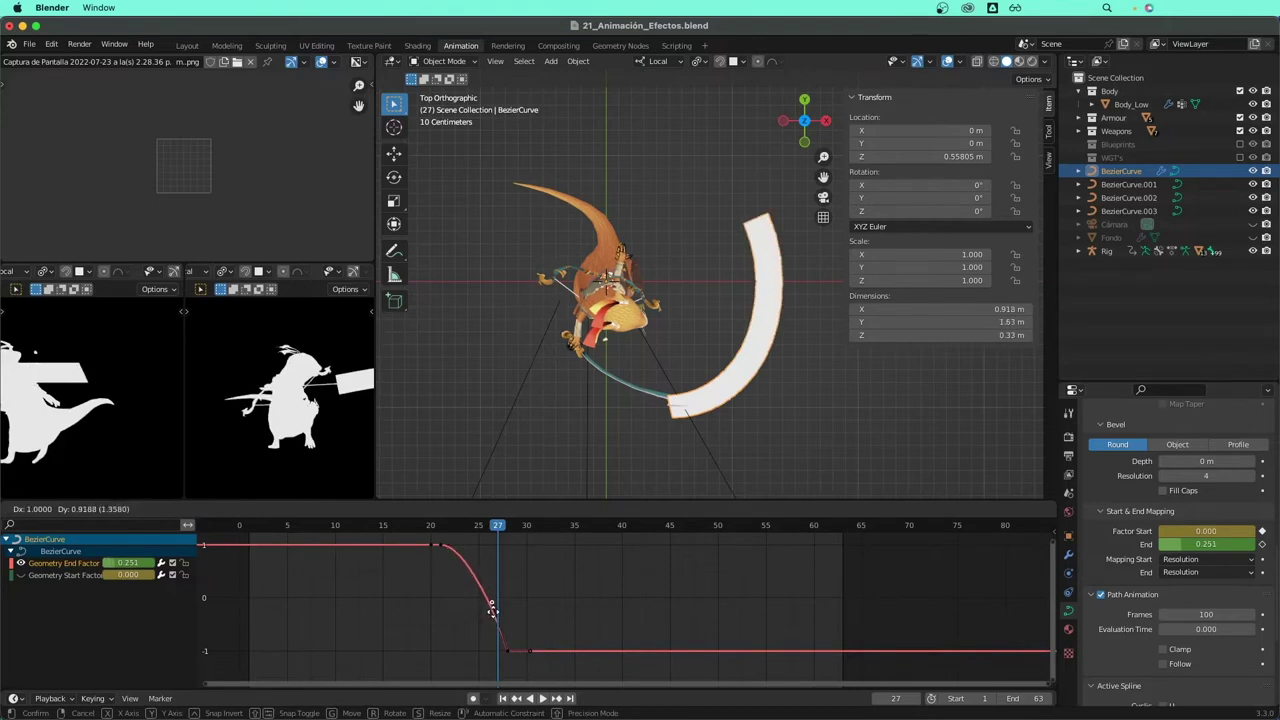
pyautogui.moveTo(491, 610); pyautogui.dragTo(487, 605)
pyautogui.click(447, 530)
pyautogui.press('space')
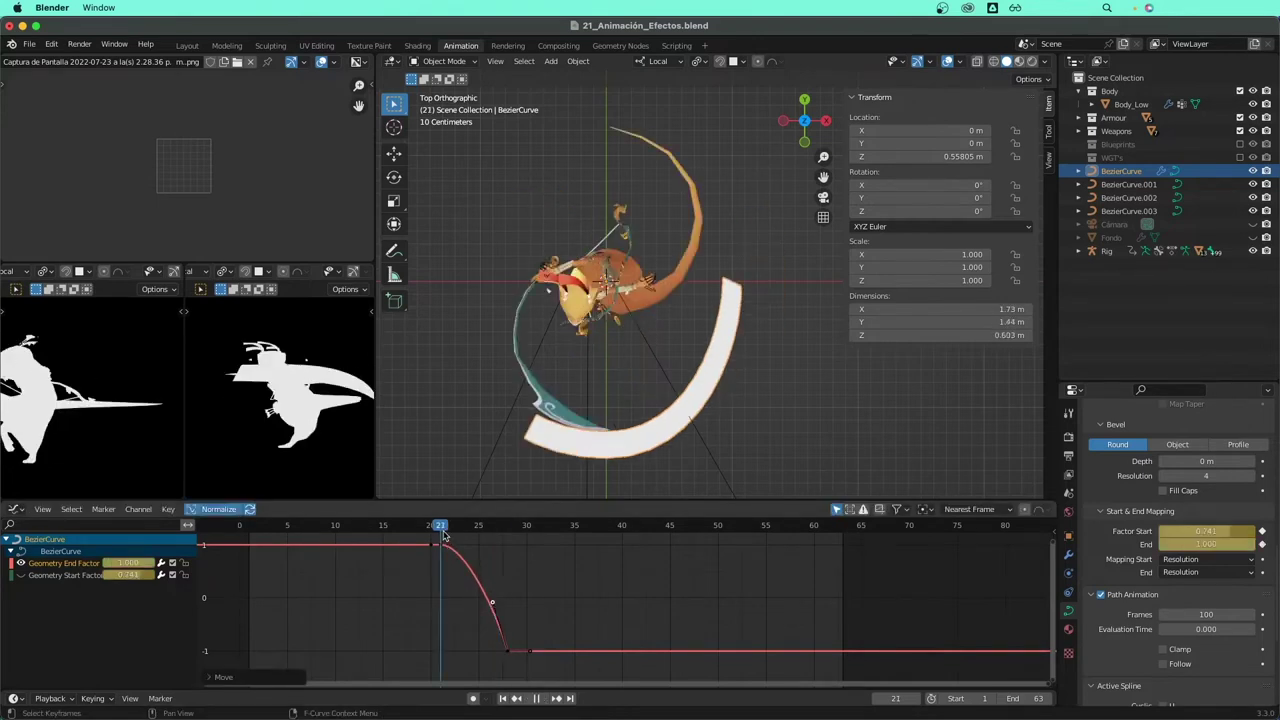
pyautogui.press('space')
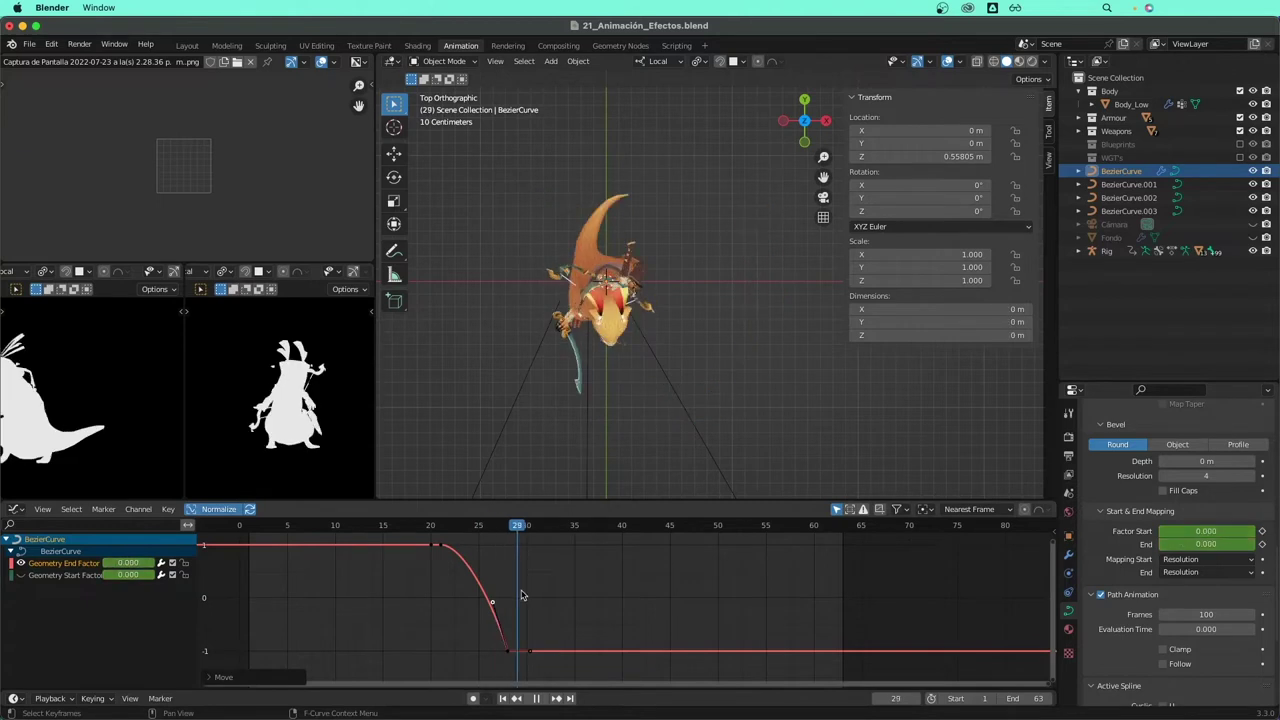
# - Shift the bottom End keyframe later in time to about frame 28
pyautogui.moveTo(519, 535); pyautogui.dragTo(508, 528)
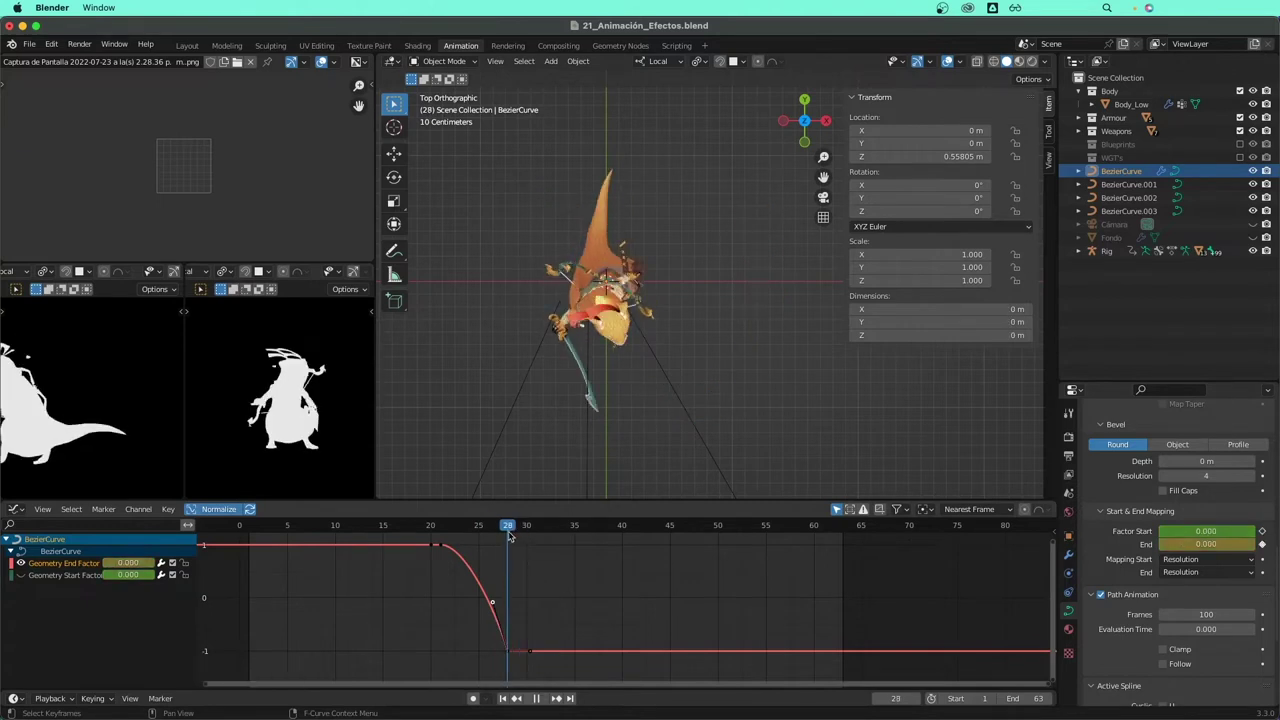
pyautogui.moveTo(530, 602); pyautogui.dragTo(505, 676)
pyautogui.press('g')
pyautogui.press('x')
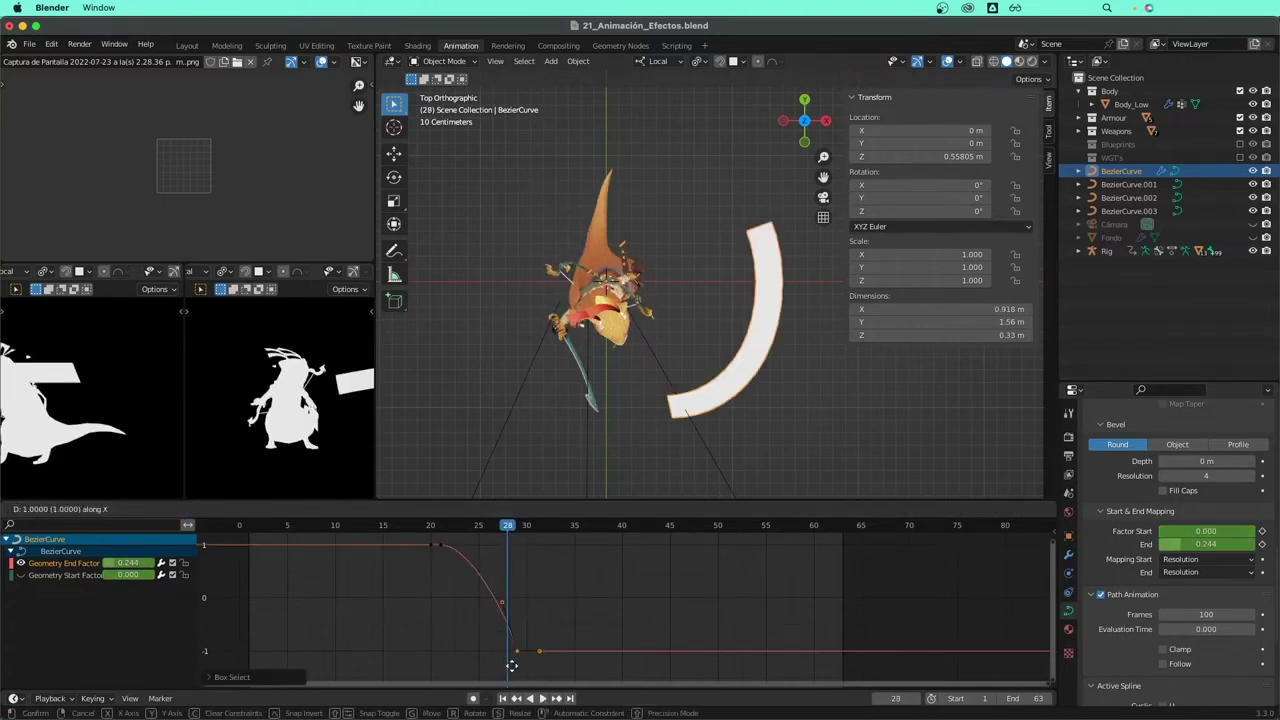
pyautogui.click(512, 651)
# - Play the animation while orbiting around the character to review the ribbon
pyautogui.press('space')
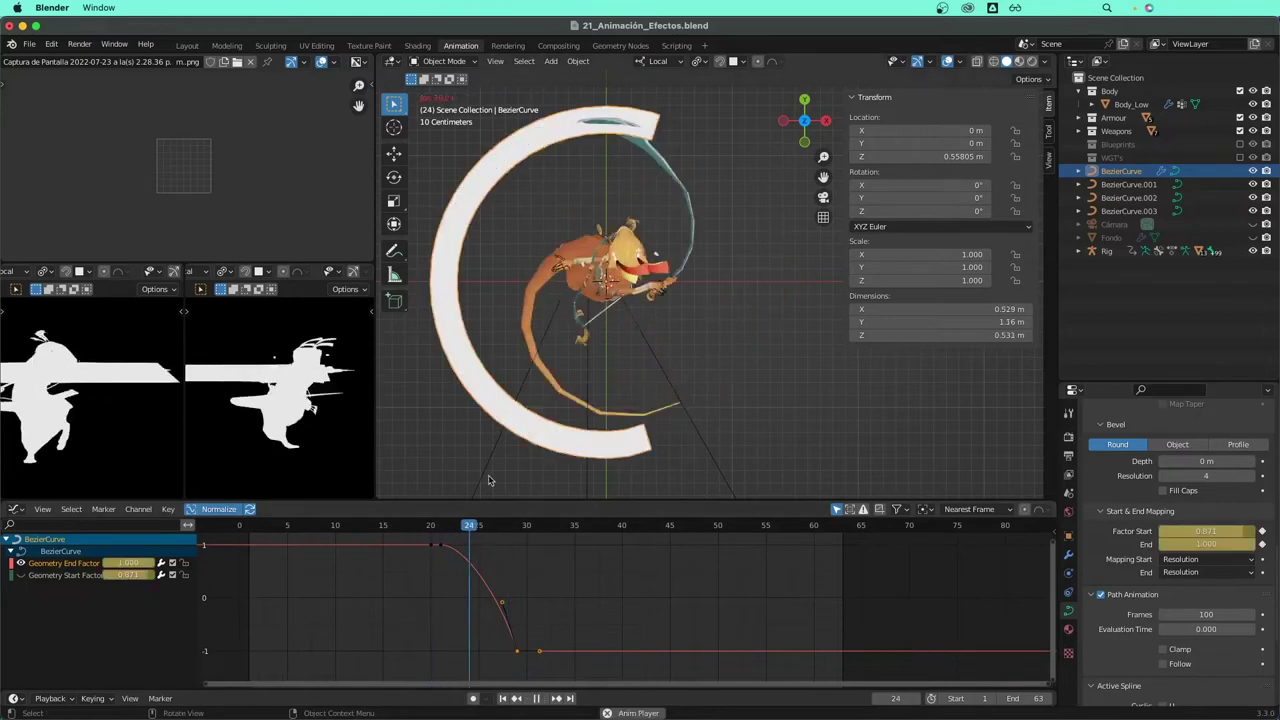
pyautogui.moveTo(506, 474); pyautogui.dragTo(642, 333, button='middle')
pyautogui.scroll(2, 655, 345)
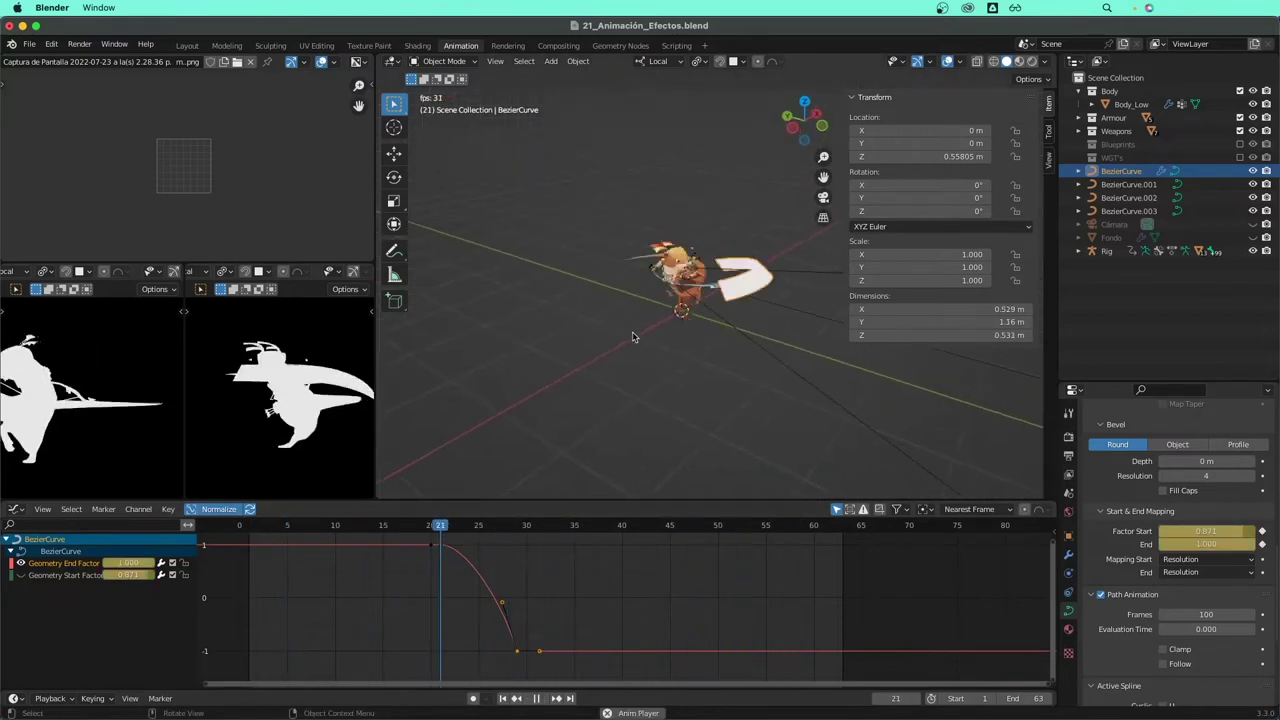
pyautogui.scroll(2, 670, 360)
pyautogui.moveTo(677, 373); pyautogui.dragTo(656, 310, button='middle')
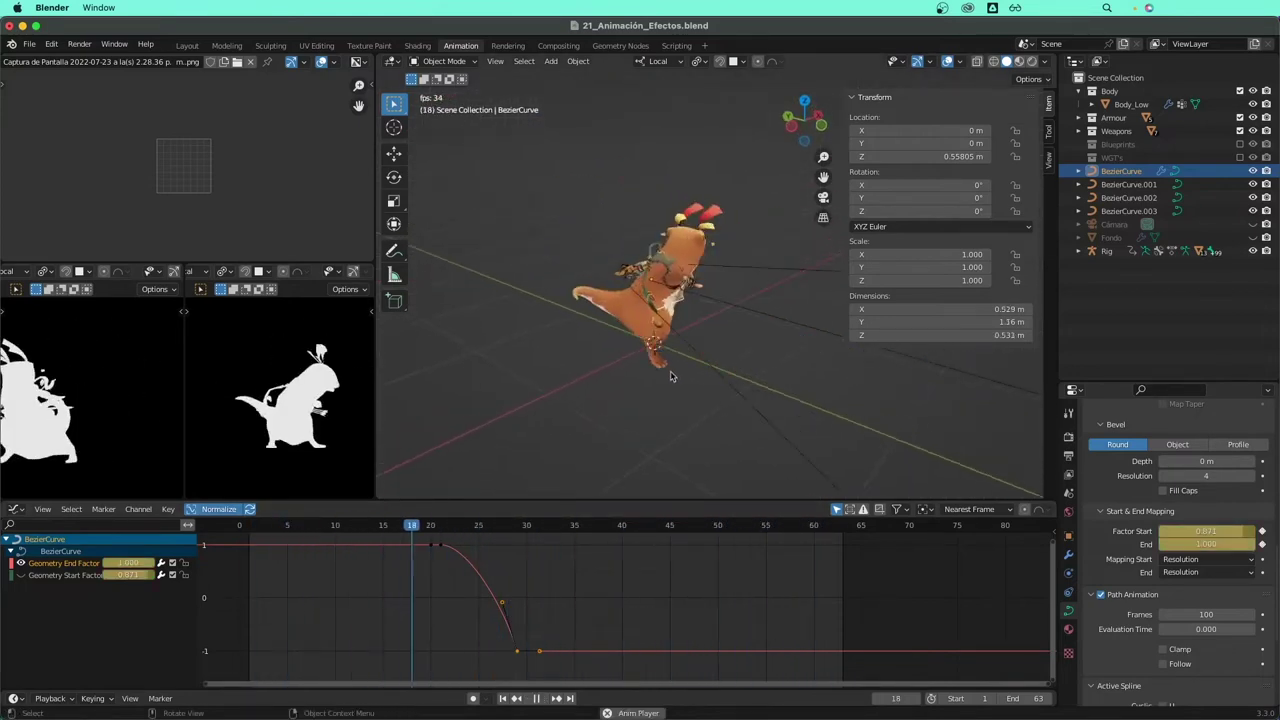
pyautogui.scroll(-2, 656, 310)
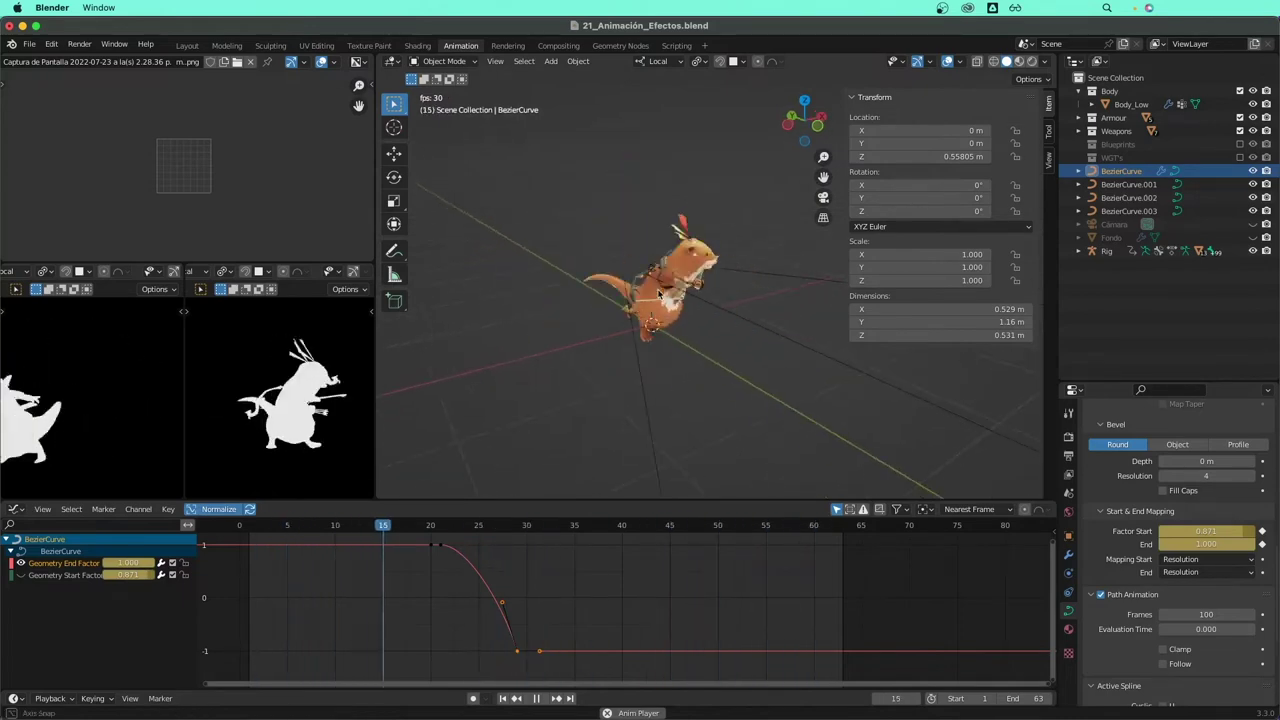
pyautogui.press('space')
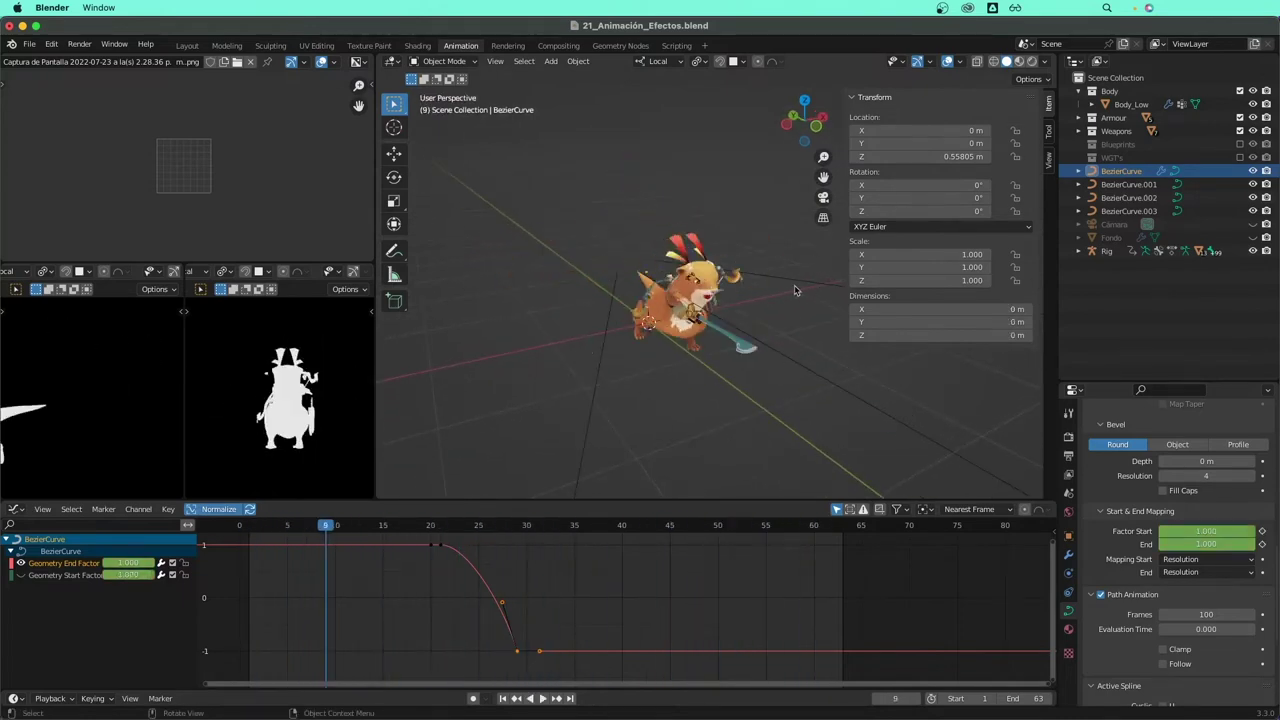
# - Hide BezierCurve.001, .002 and .003 and play back to review the ribbon alone
pyautogui.moveTo(1253, 184); pyautogui.dragTo(1254, 211)
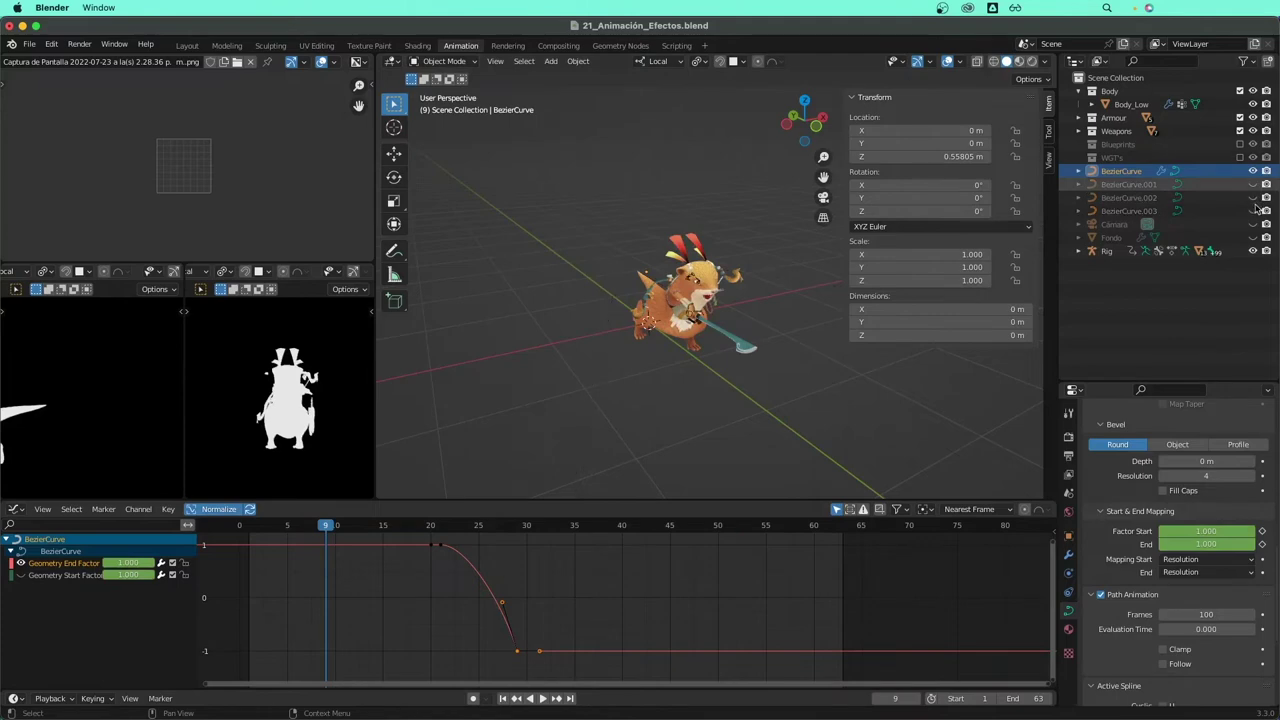
pyautogui.moveTo(718, 314)
pyautogui.mouseDown(button='middle')
pyautogui.moveTo(683, 324)
pyautogui.moveTo(703, 357)
pyautogui.moveTo(668, 322)
pyautogui.mouseUp(button='middle')
pyautogui.press('space')
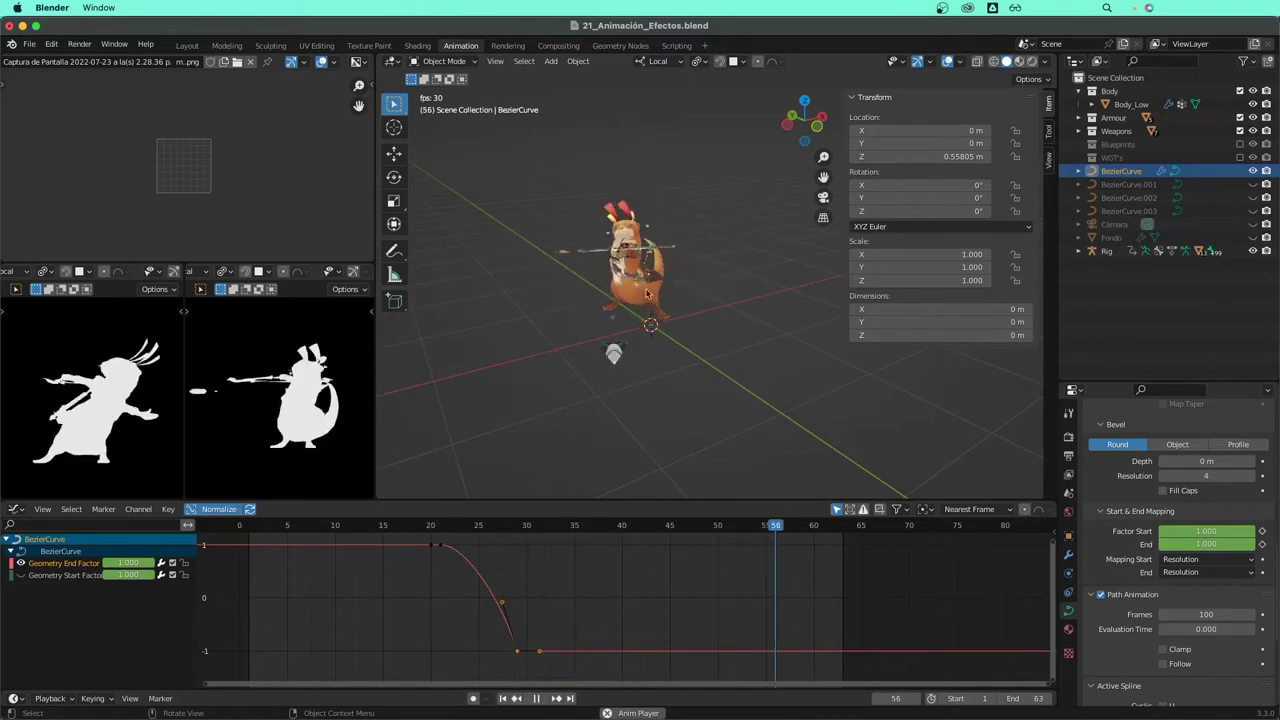
pyautogui.press('space')
# - At frame 22, orbit closer to the ribbon and switch the viewport to Solid shading
pyautogui.moveTo(411, 538); pyautogui.dragTo(450, 538)
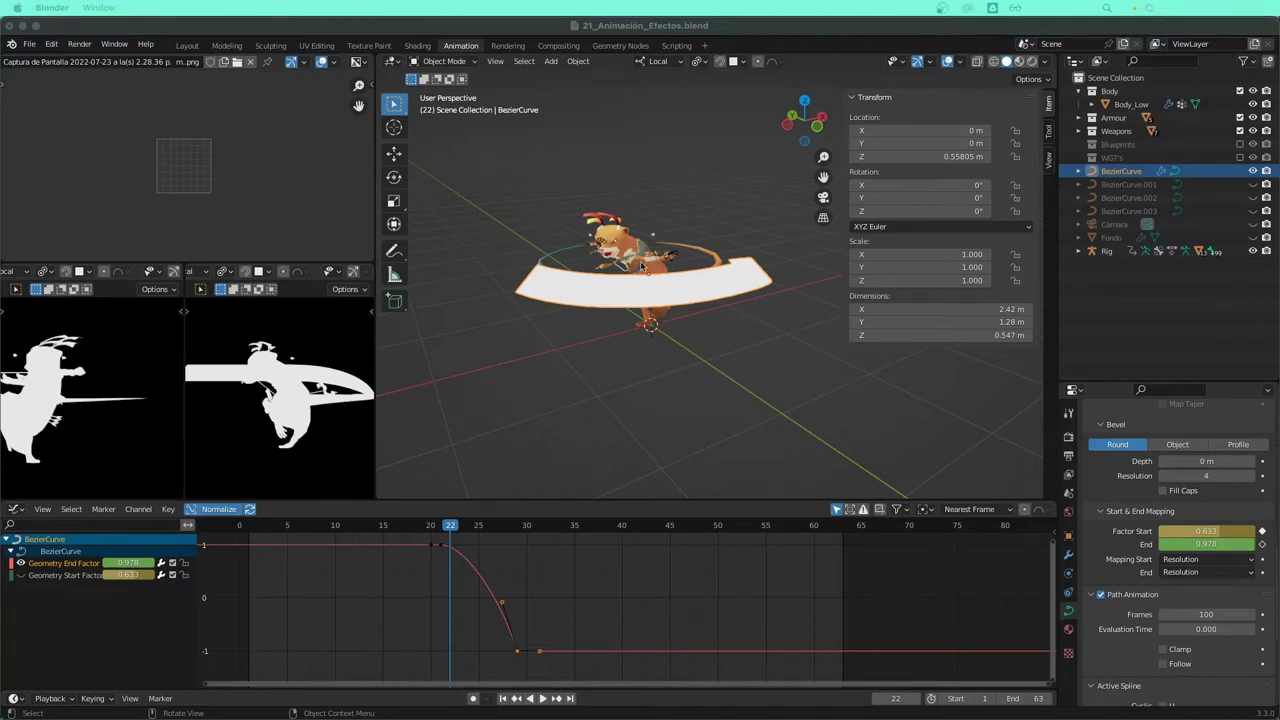
pyautogui.moveTo(643, 265); pyautogui.dragTo(699, 347, button='middle')
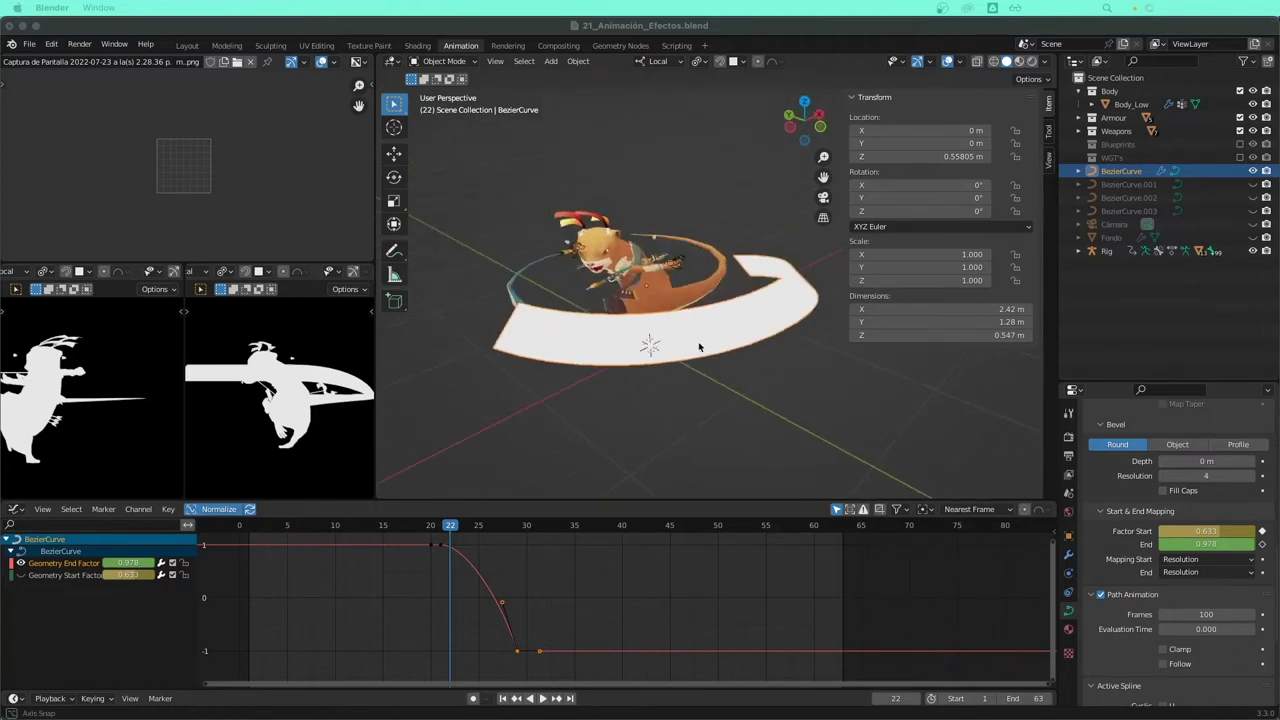
pyautogui.click(1020, 62)
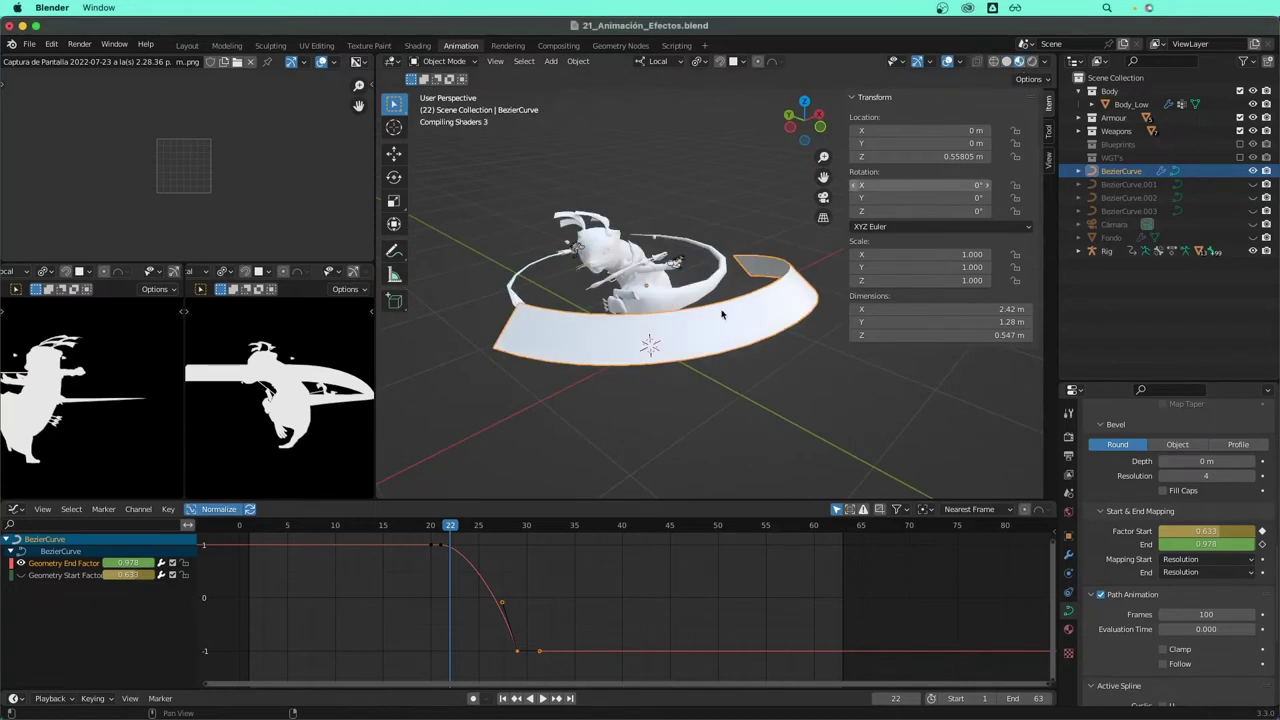
# - Switch to the Shading workspace and orbit around the character and ribbon
pyautogui.click(415, 46)
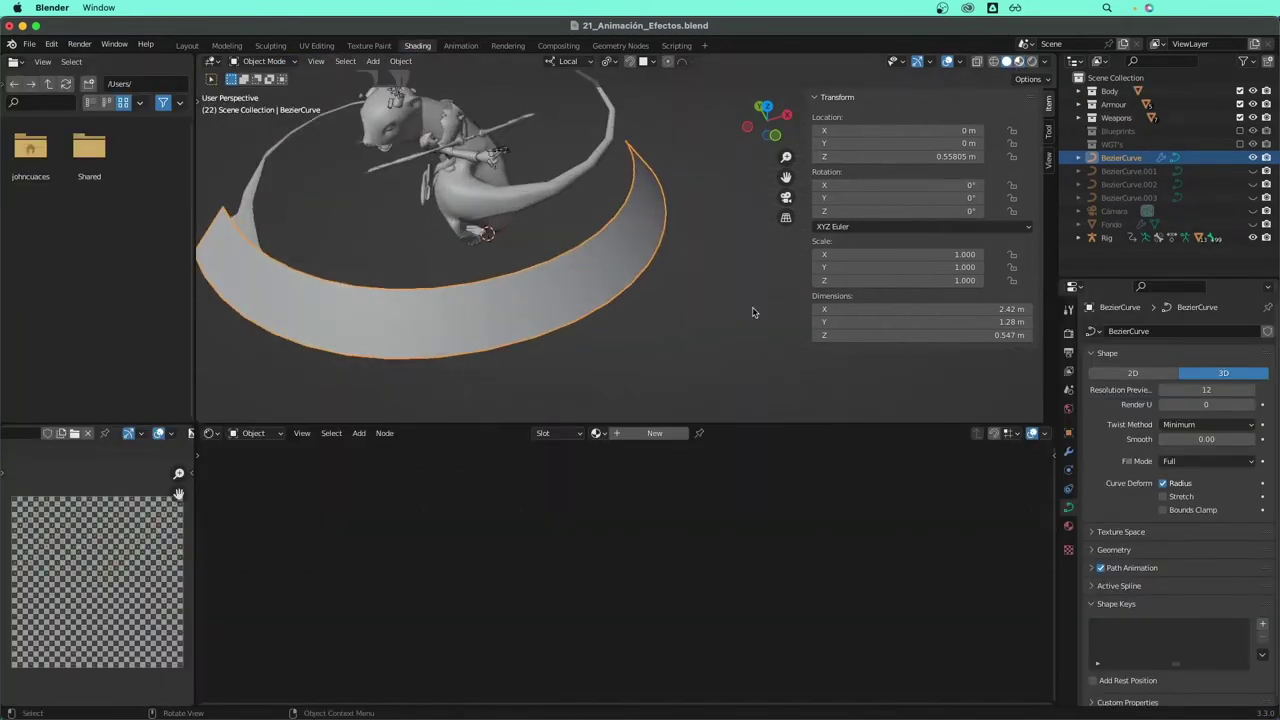
pyautogui.moveTo(706, 326)
pyautogui.mouseDown(button='middle')
pyautogui.moveTo(736, 318)
pyautogui.moveTo(679, 302)
pyautogui.mouseUp(button='middle')
pyautogui.scroll(-2, 614, 285)
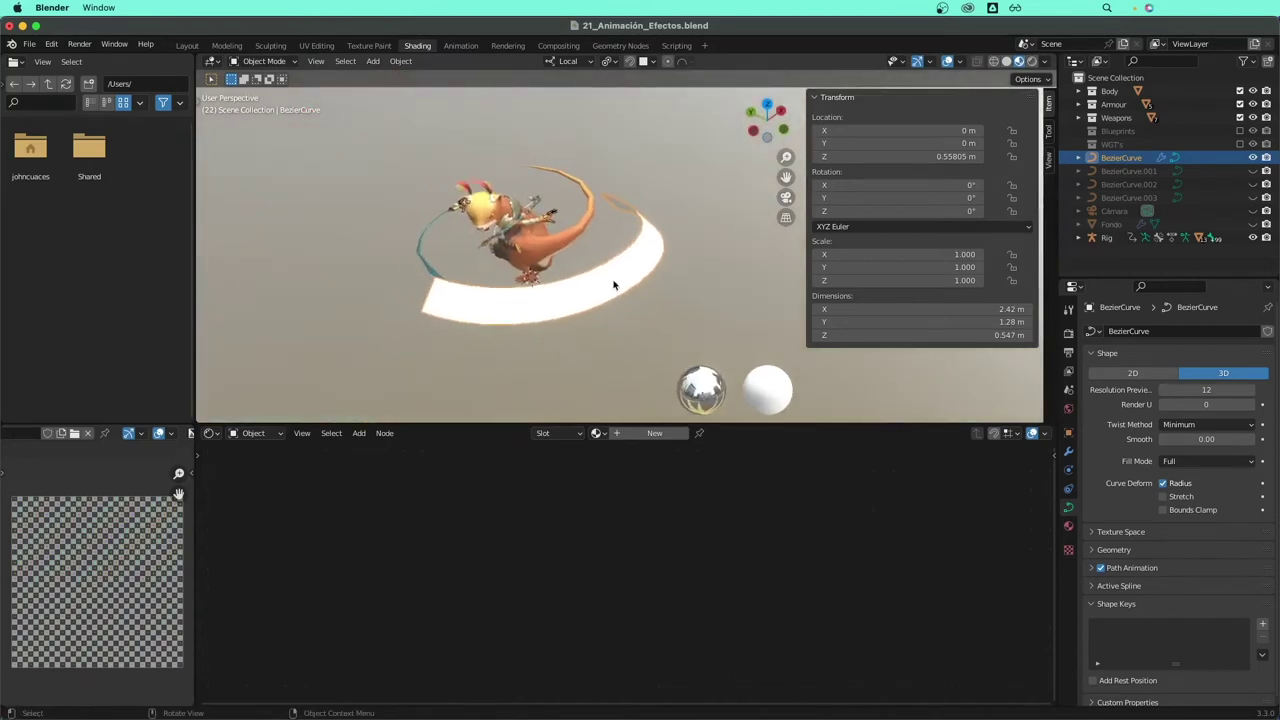
pyautogui.scroll(-1, 614, 285)
pyautogui.scroll(2, 610, 286)
pyautogui.scroll(3, 618, 288)
pyautogui.moveTo(622, 290)
pyautogui.mouseDown(button='middle')
pyautogui.moveTo(669, 254)
pyautogui.moveTo(634, 246)
pyautogui.moveTo(608, 292)
pyautogui.mouseUp(button='middle')
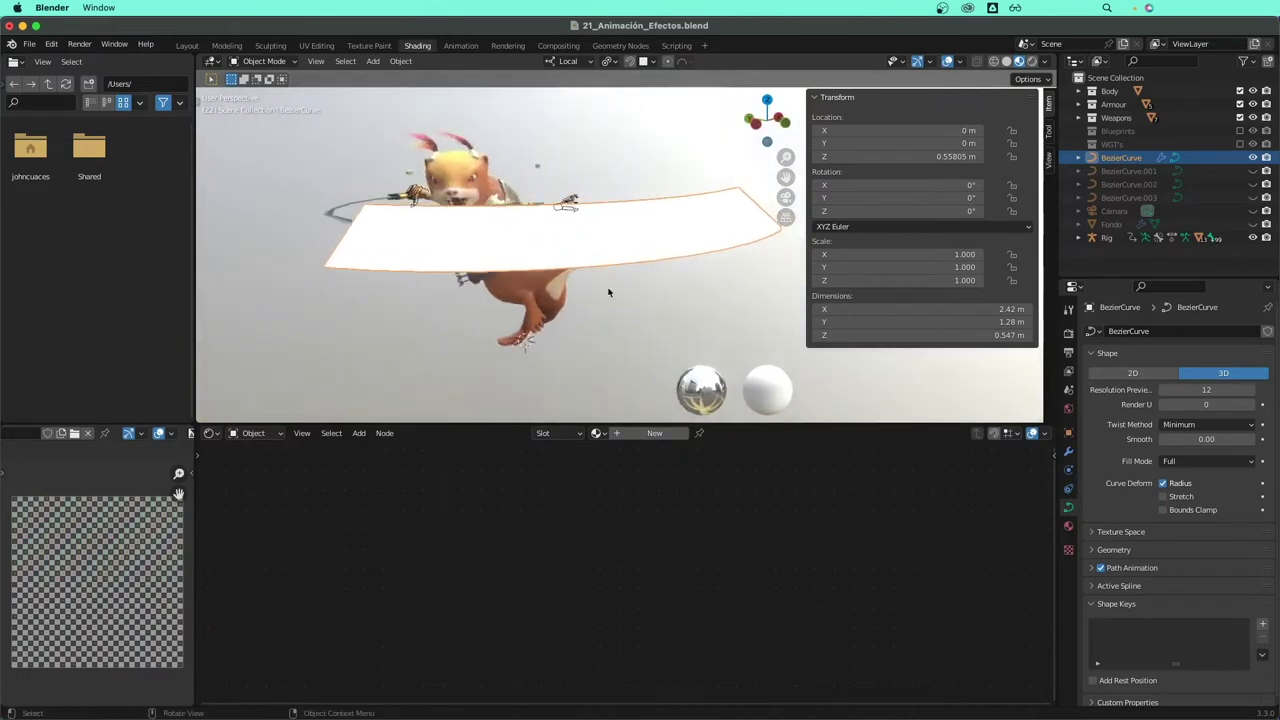
# - Add a new material to the ribbon and name it M_Fire
pyautogui.click(598, 438)
pyautogui.click(638, 437)
pyautogui.doubleClick(614, 436)
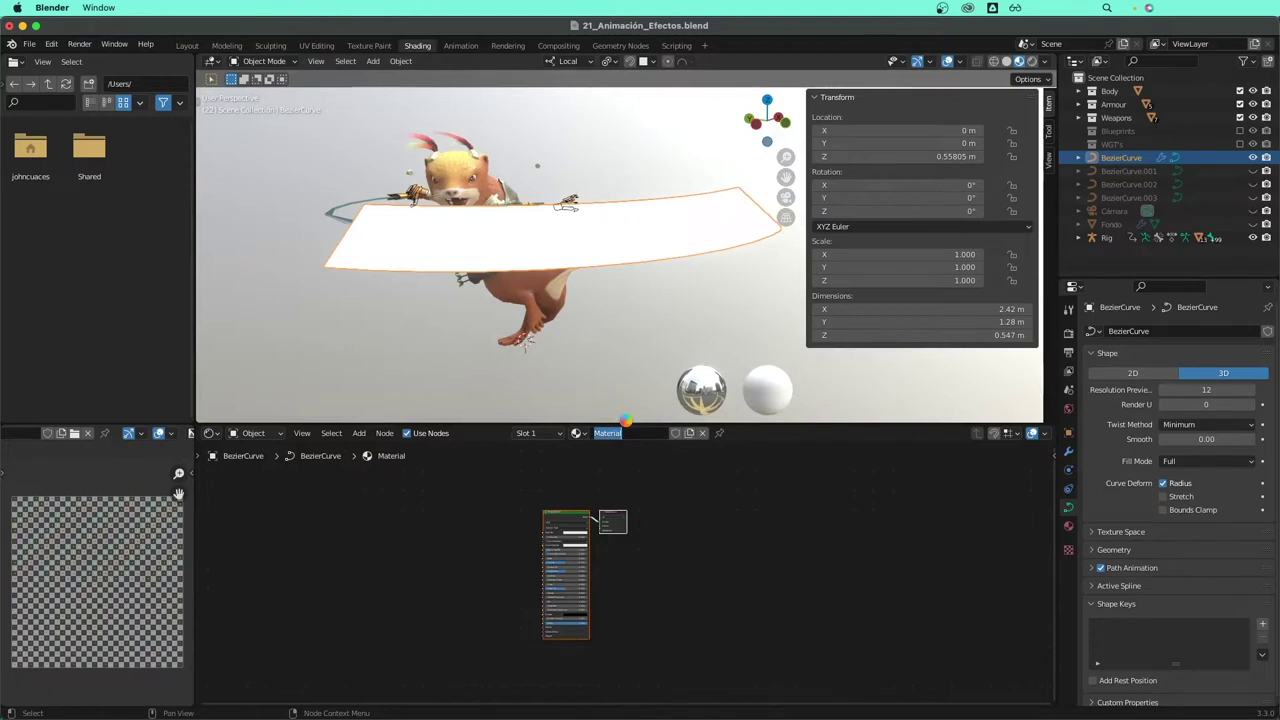
pyautogui.press('BackSpace')
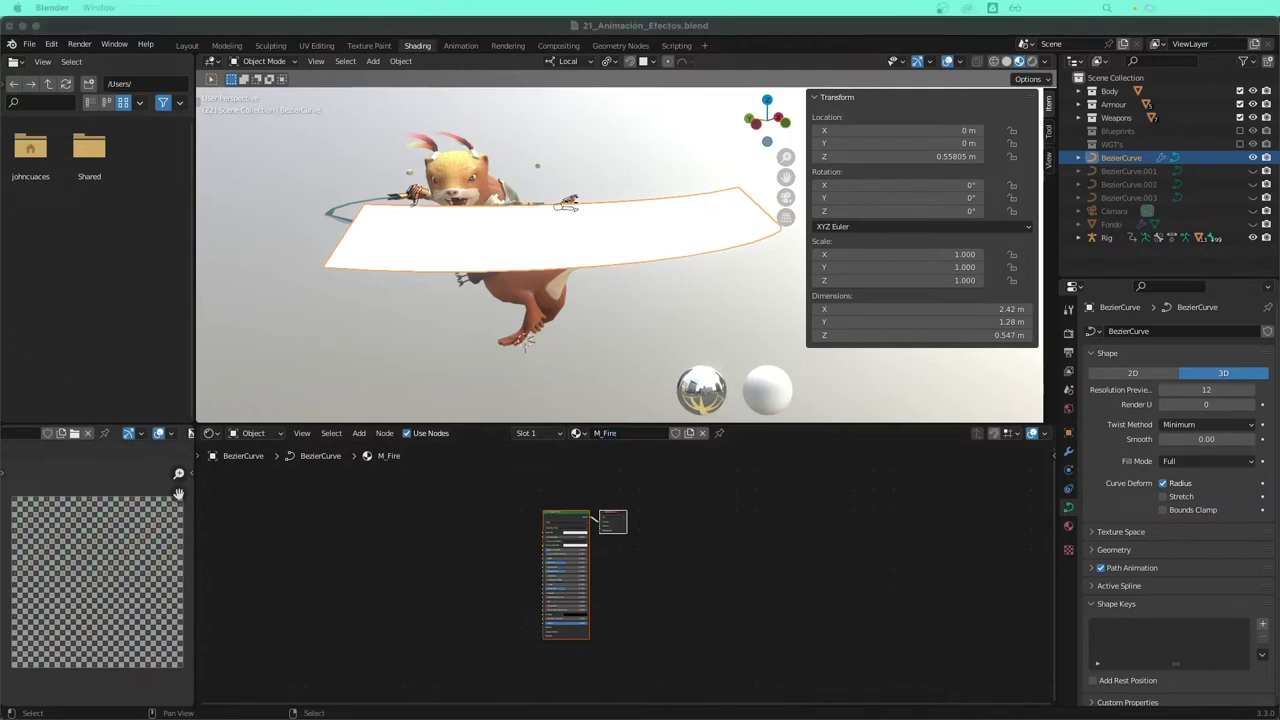
pyautogui.click(521, 567)
pyautogui.scroll(4, 483, 570)
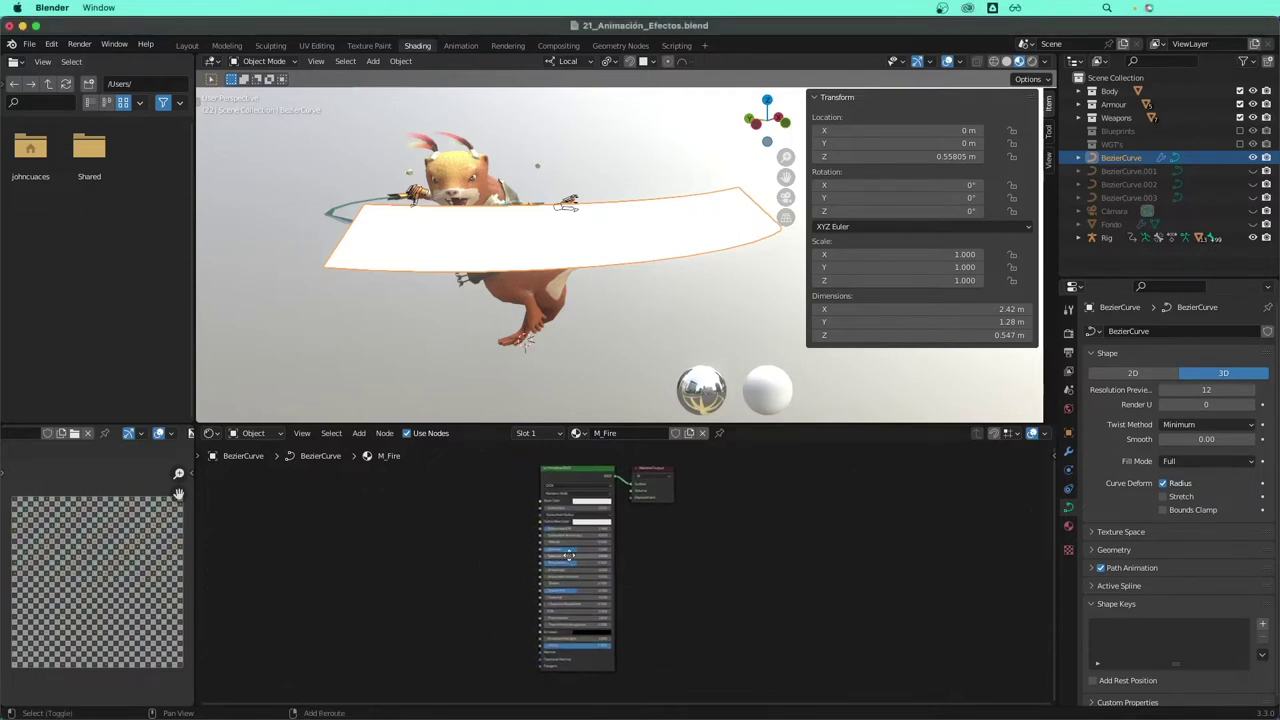
# - Exclude the Body, Armour and Weapons collections so only the ribbon remains visible
pyautogui.click(1240, 91)
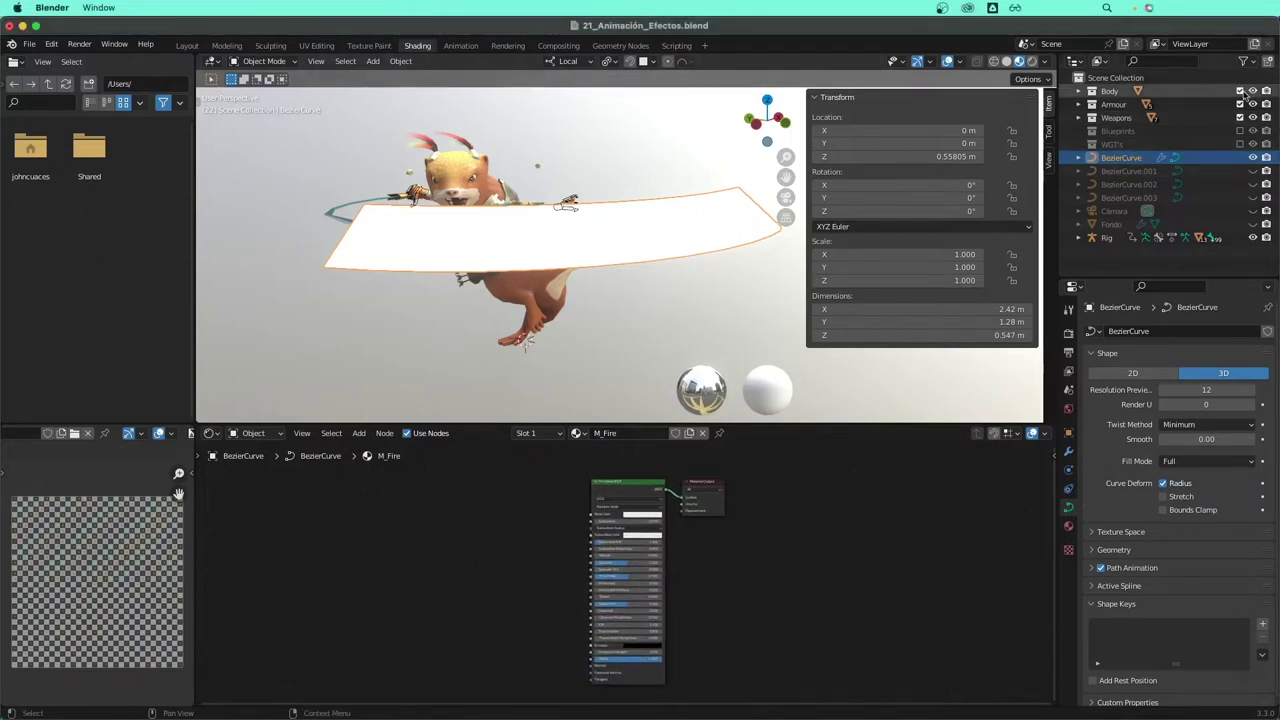
pyautogui.click(1240, 104)
pyautogui.click(1240, 117)
pyautogui.scroll(3, 570, 303)
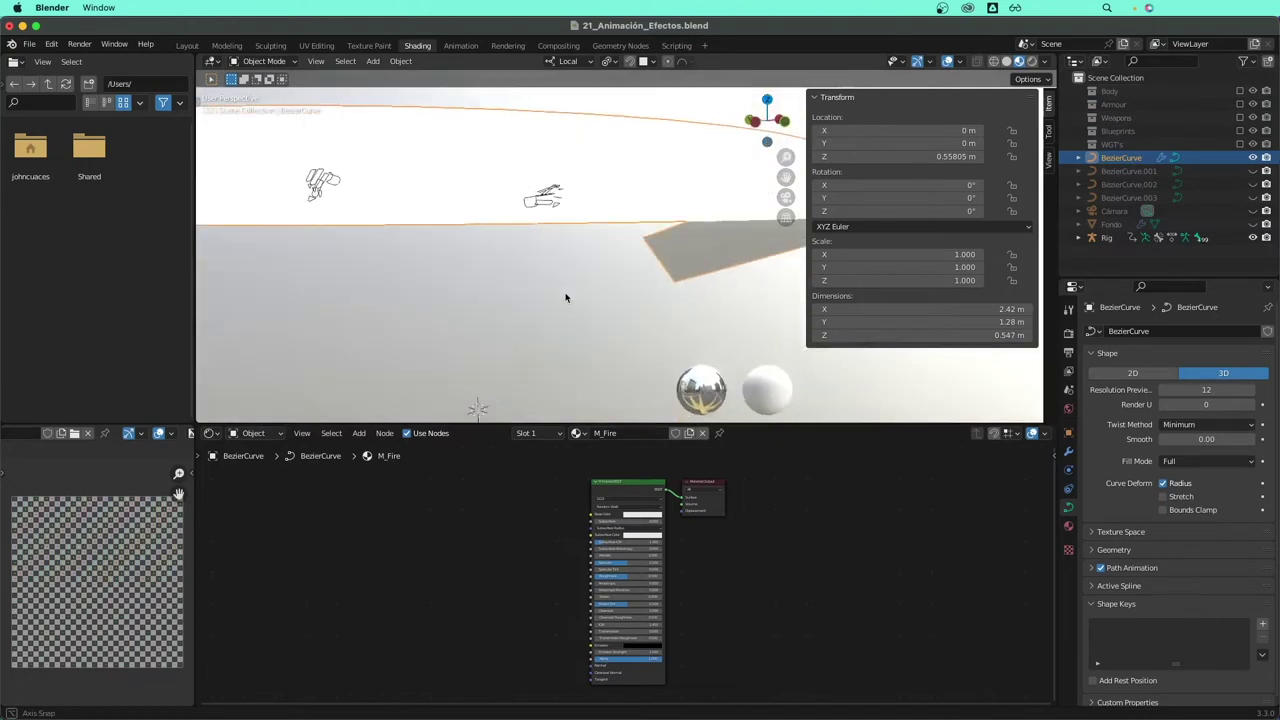
pyautogui.scroll(-3, 568, 305)
pyautogui.moveTo(568, 305); pyautogui.dragTo(580, 323, button='middle')
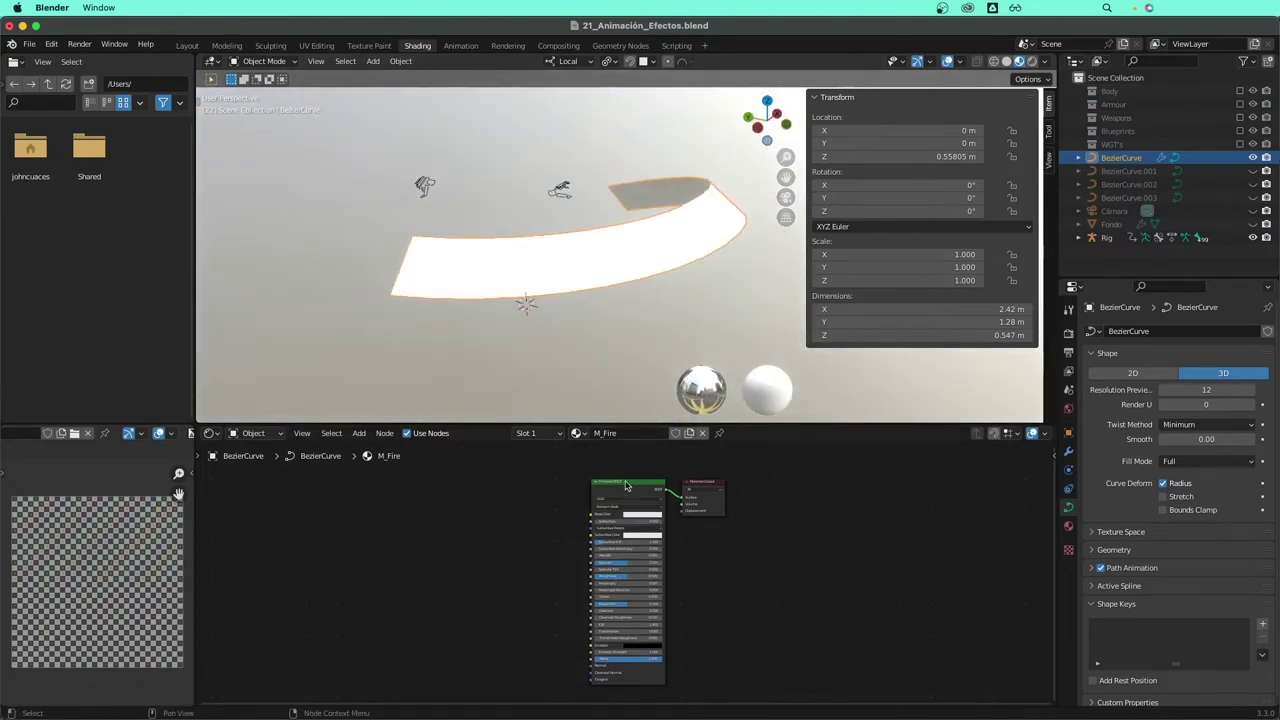
pyautogui.scroll(2, 631, 262)
# - Enter Edit Mode on the ribbon curve and trial its tilt, keeping the mean tilt at 140°
pyautogui.press('Tab')
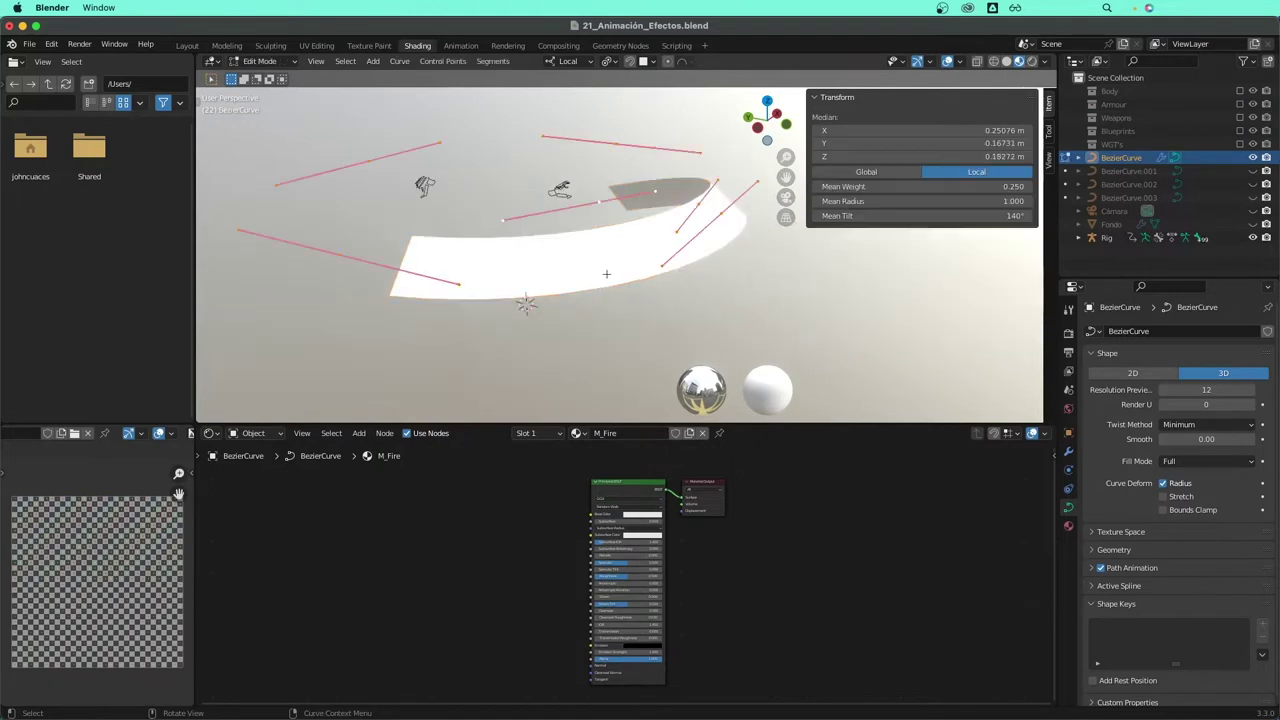
pyautogui.moveTo(631, 262); pyautogui.dragTo(656, 291, button='middle')
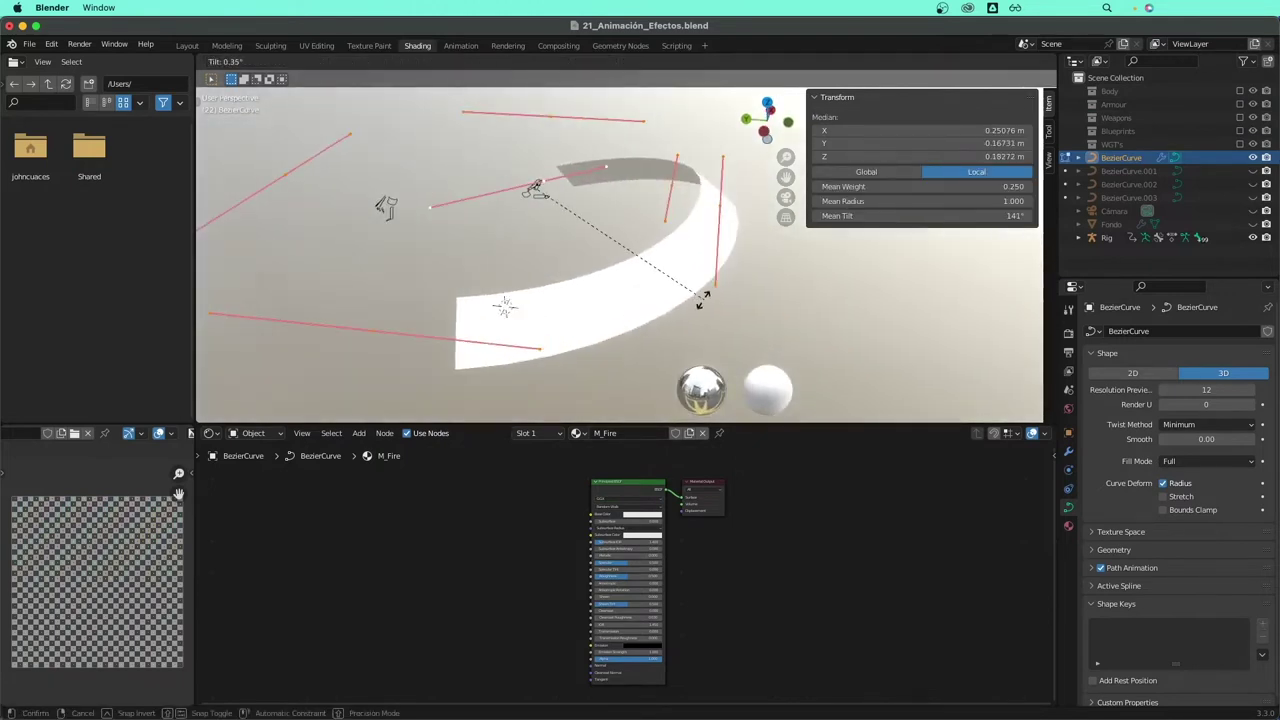
pyautogui.hotkey('ctrl', 't')
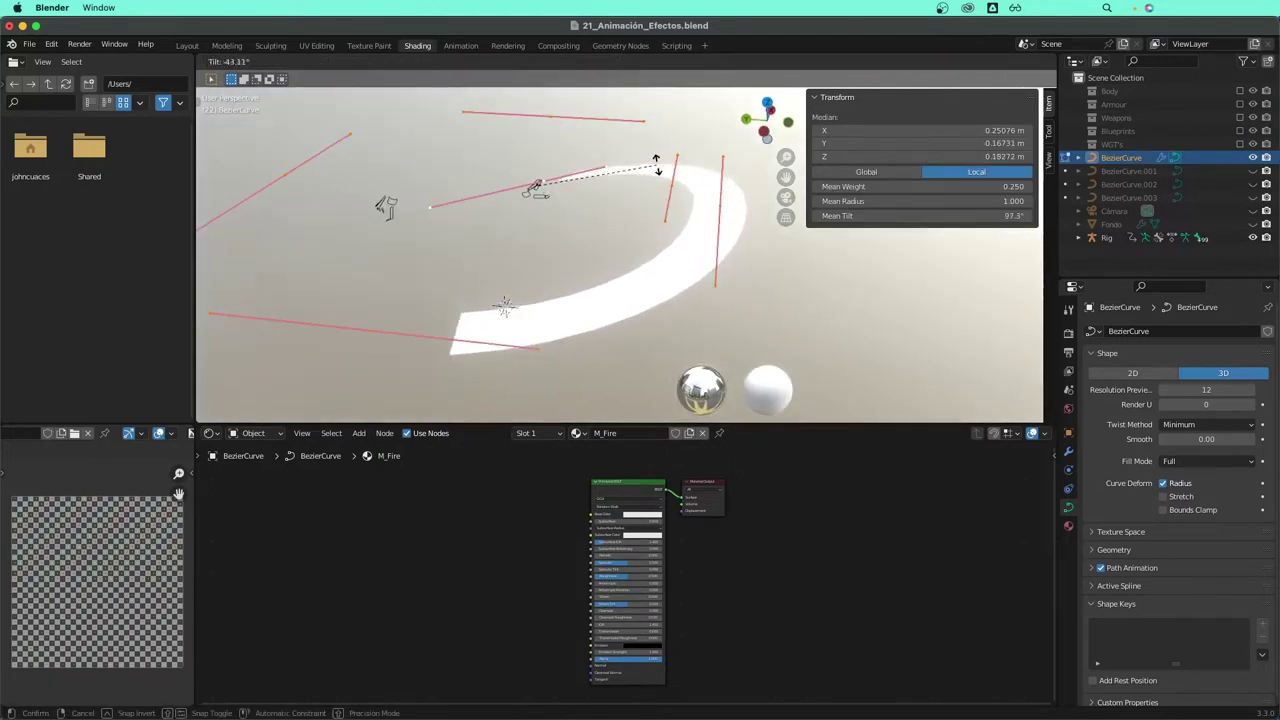
pyautogui.press('Escape')
pyautogui.press('Tab')
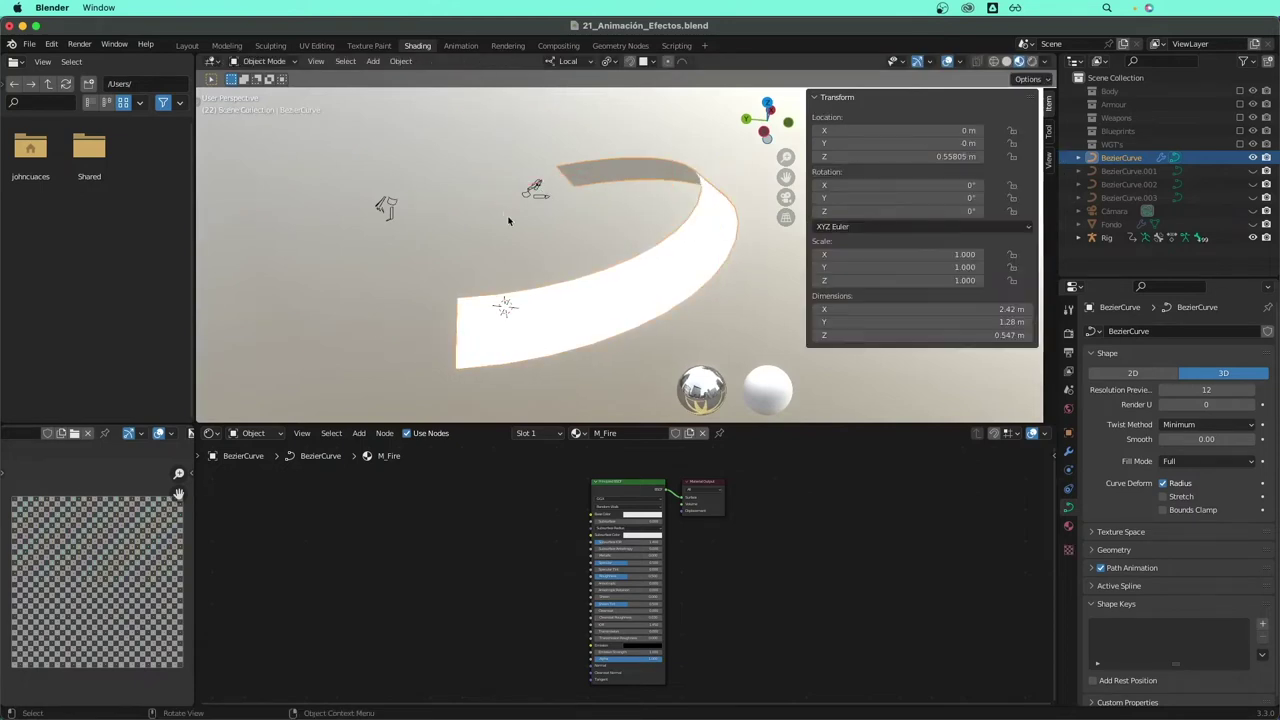
pyautogui.press('Tab')
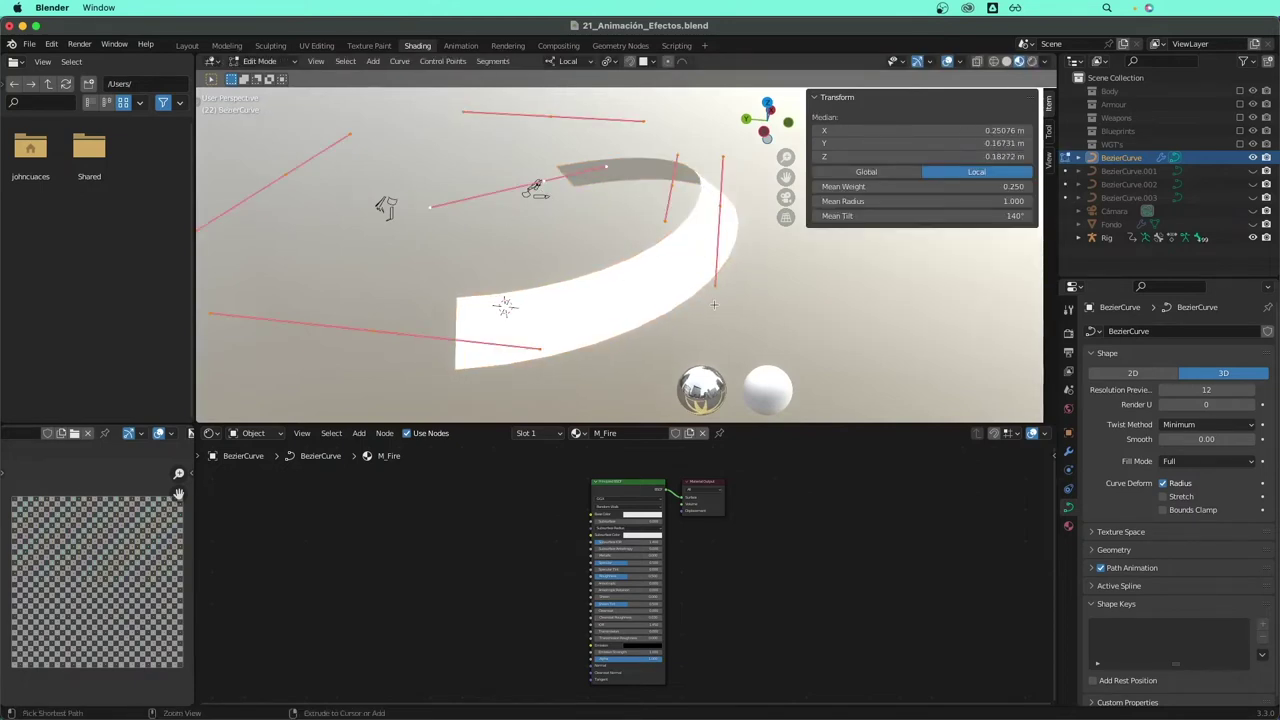
pyautogui.hotkey('ctrl', 't')
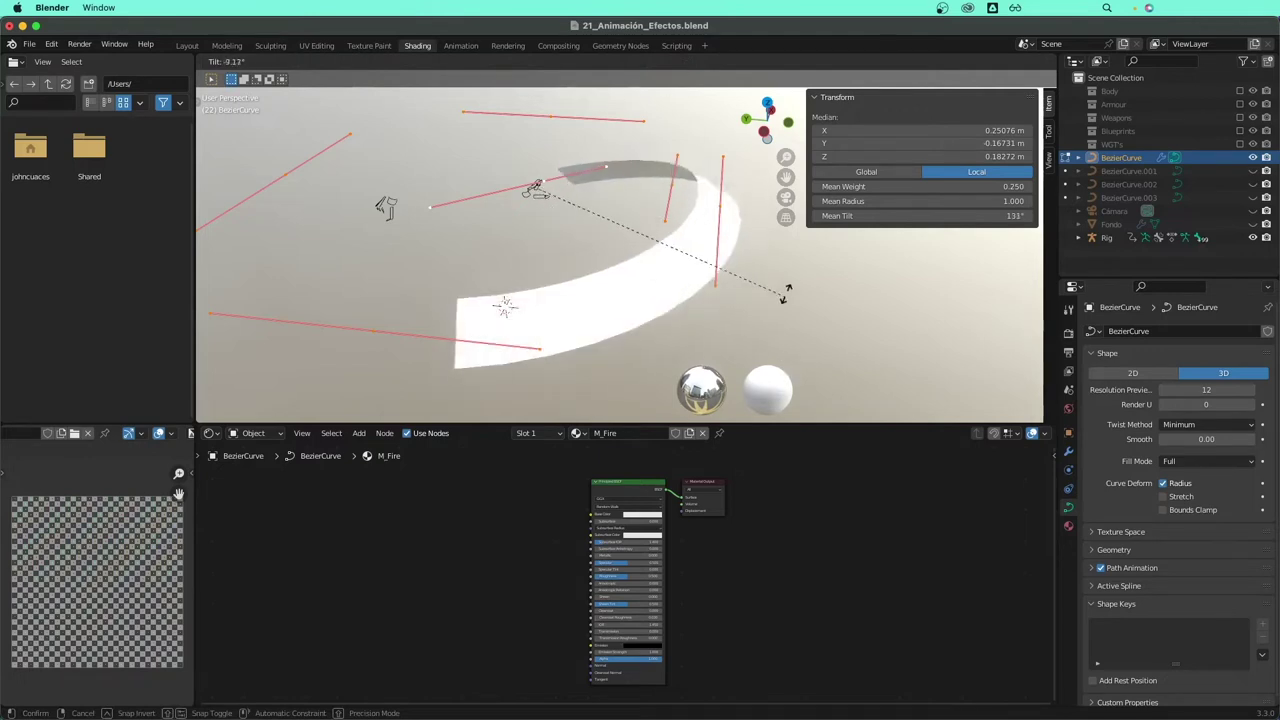
pyautogui.click(751, 196)
pyautogui.moveTo(637, 279)
pyautogui.mouseDown(button='middle')
pyautogui.moveTo(637, 341)
pyautogui.moveTo(604, 287)
pyautogui.mouseUp(button='middle')
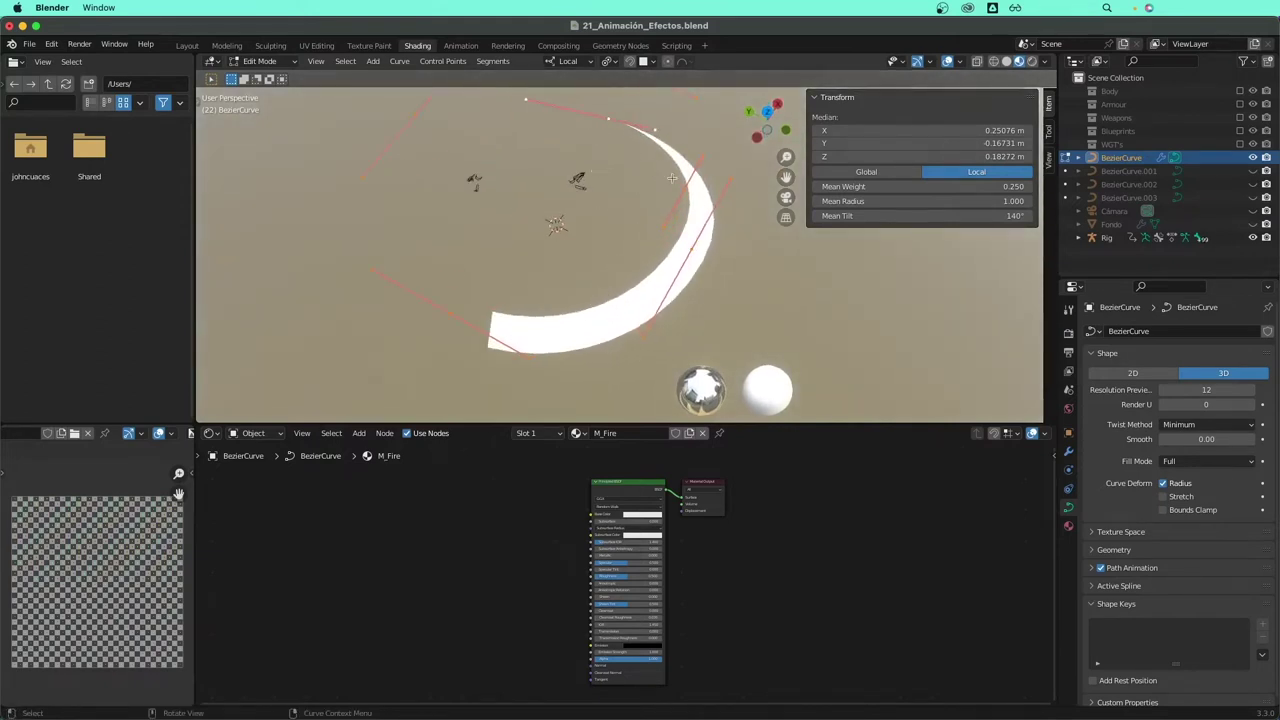
pyautogui.moveTo(637, 341); pyautogui.dragTo(603, 379, button='middle')
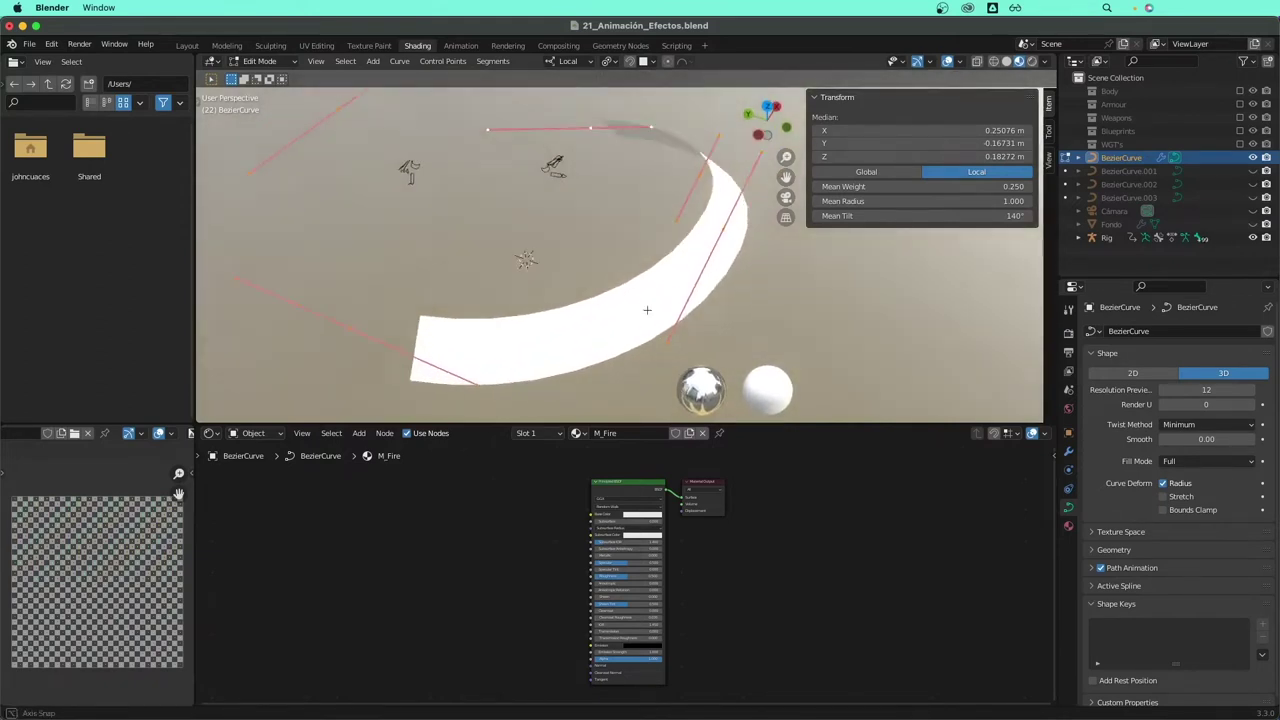
# - Delete M_Fire's Principled BSDF node and return the curve to Object Mode
pyautogui.scroll(1, 580, 520)
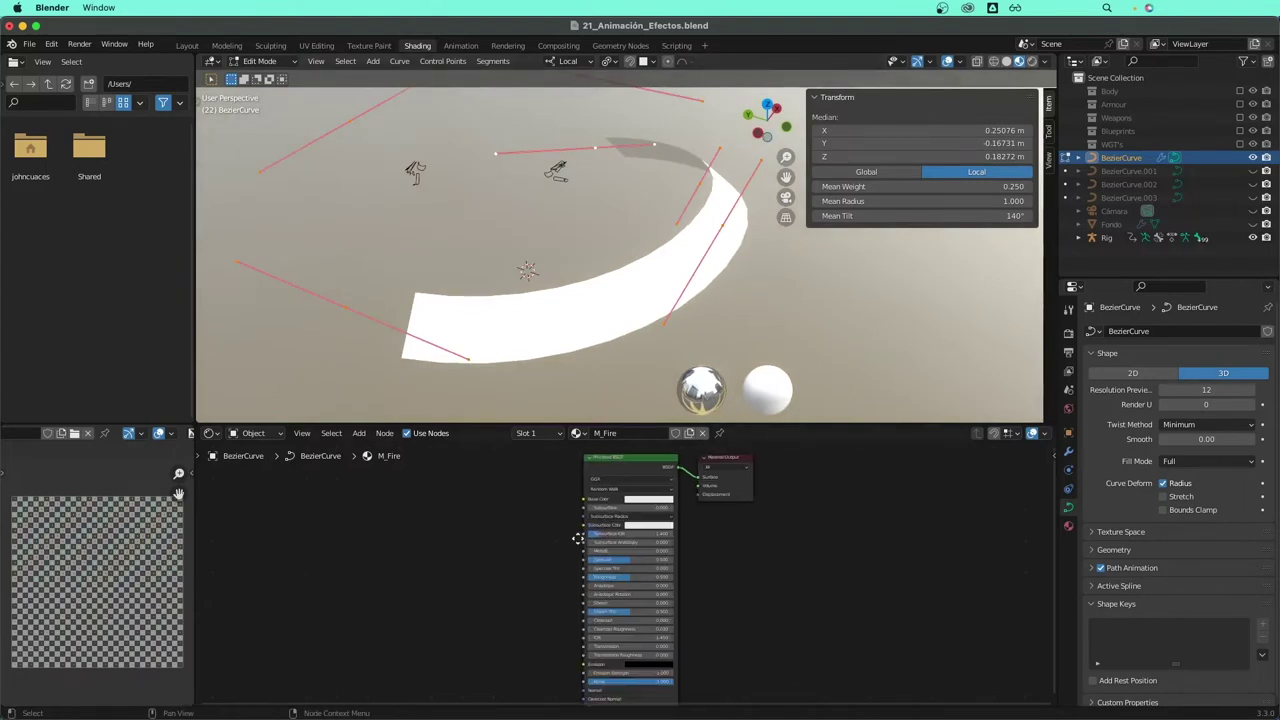
pyautogui.scroll(1, 602, 540)
pyautogui.scroll(1, 650, 490)
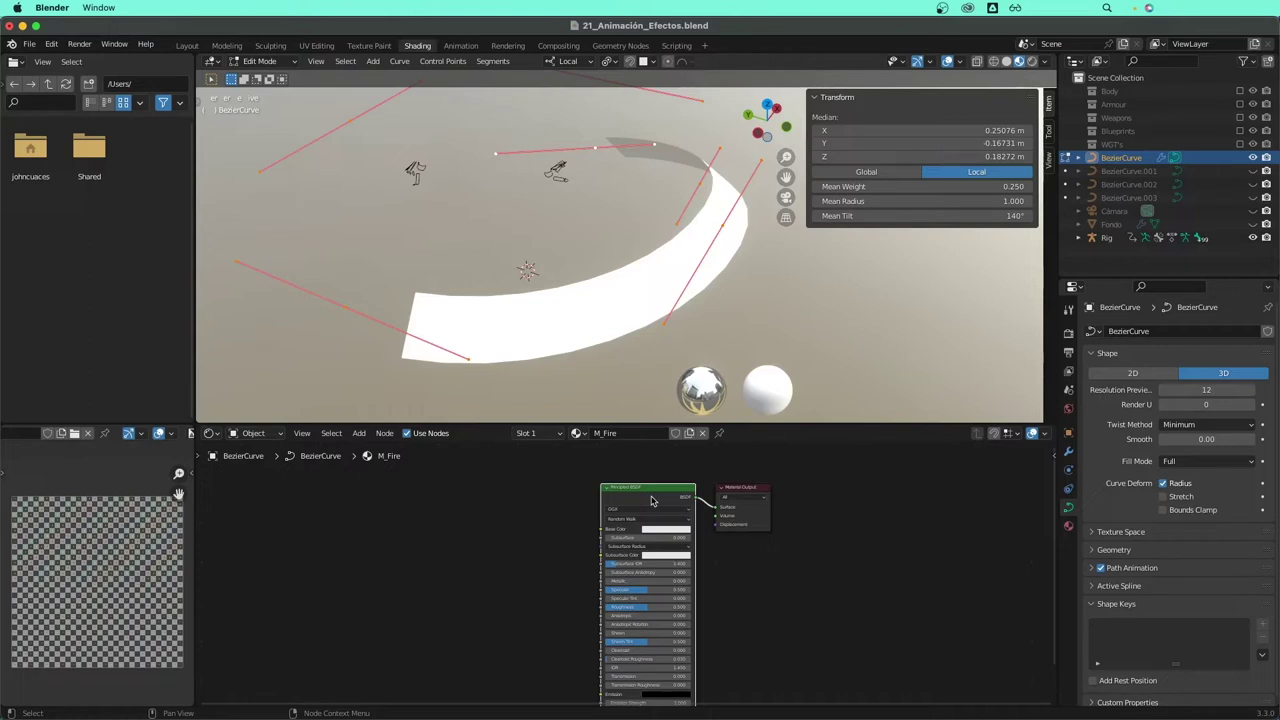
pyautogui.press('x')
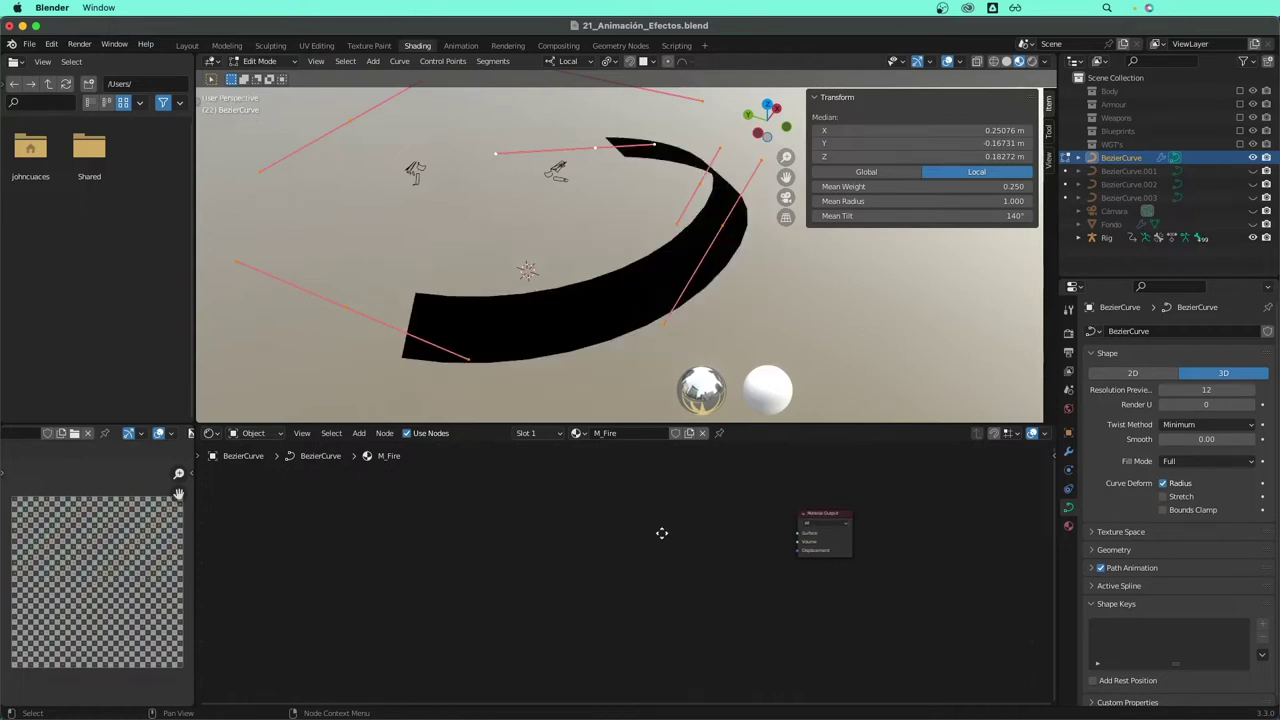
pyautogui.press('Tab')
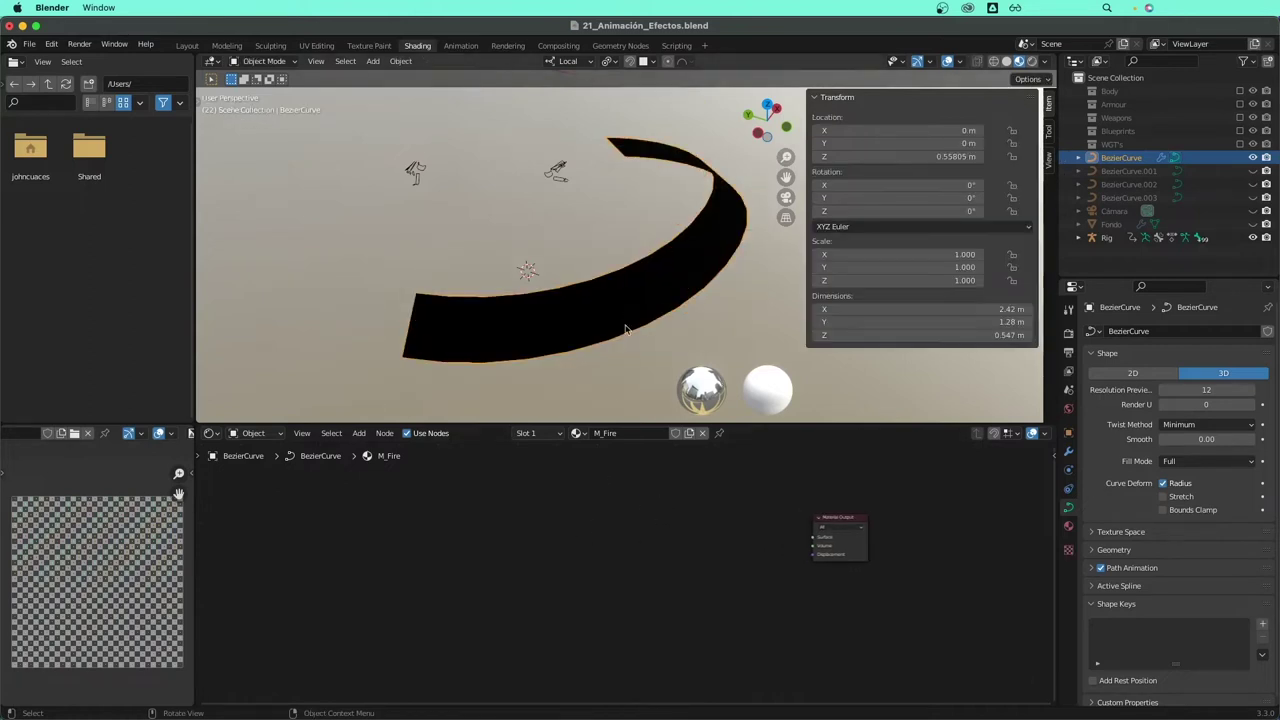
# - Add a Gradient Texture and wire its Color into the Material Output Surface
pyautogui.hotkey('shift', 'a')
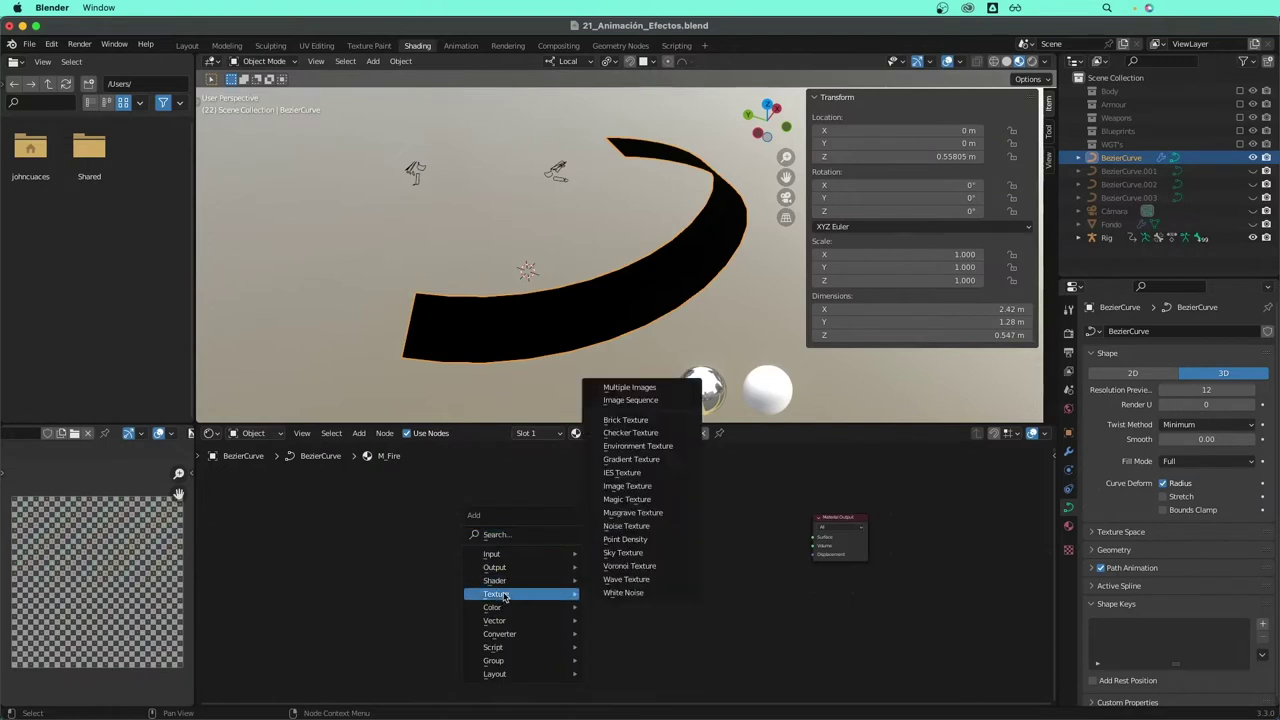
pyautogui.click(621, 464)
pyautogui.click(487, 530)
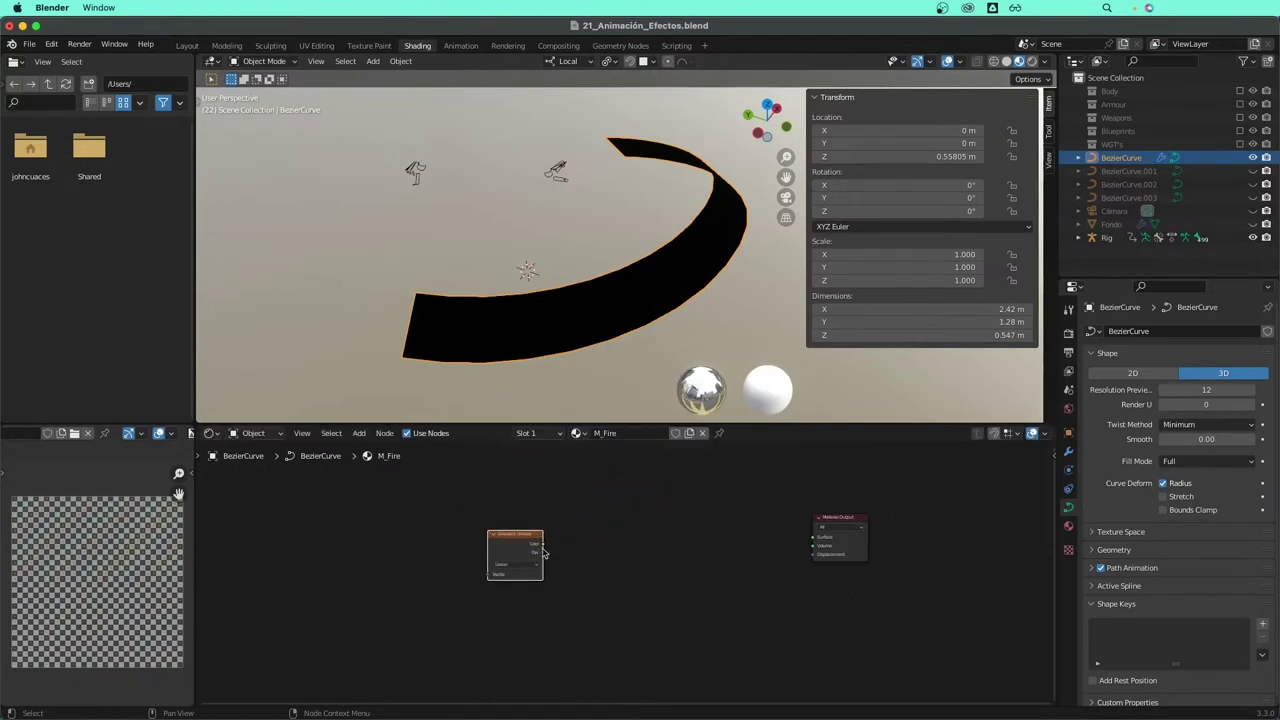
pyautogui.moveTo(543, 544); pyautogui.dragTo(815, 541)
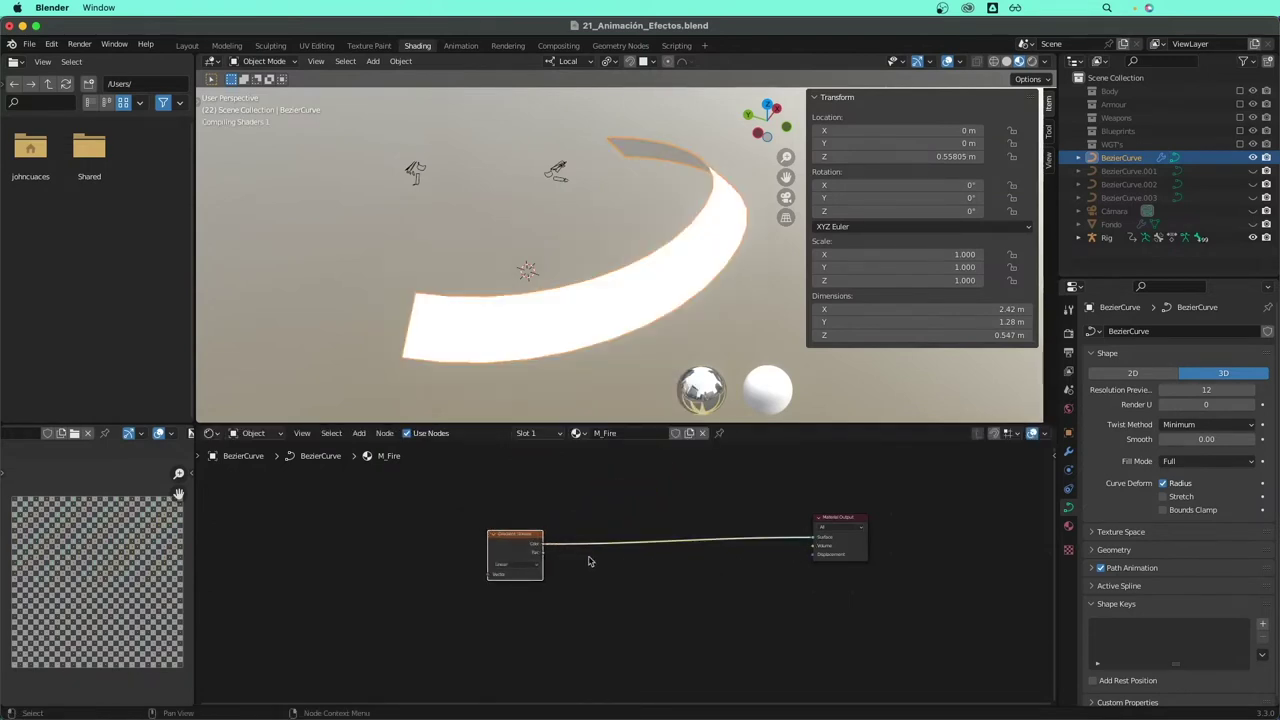
pyautogui.moveTo(510, 533); pyautogui.dragTo(515, 535)
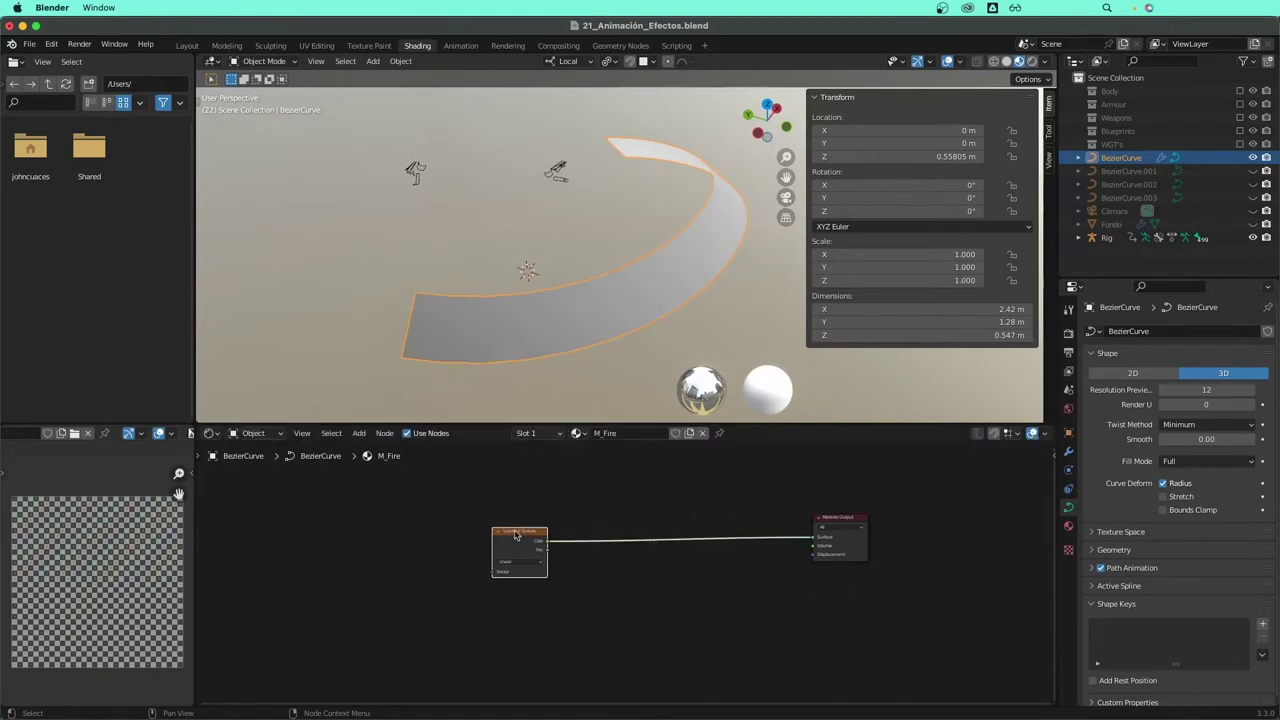
pyautogui.moveTo(515, 535); pyautogui.dragTo(592, 538, button='middle')
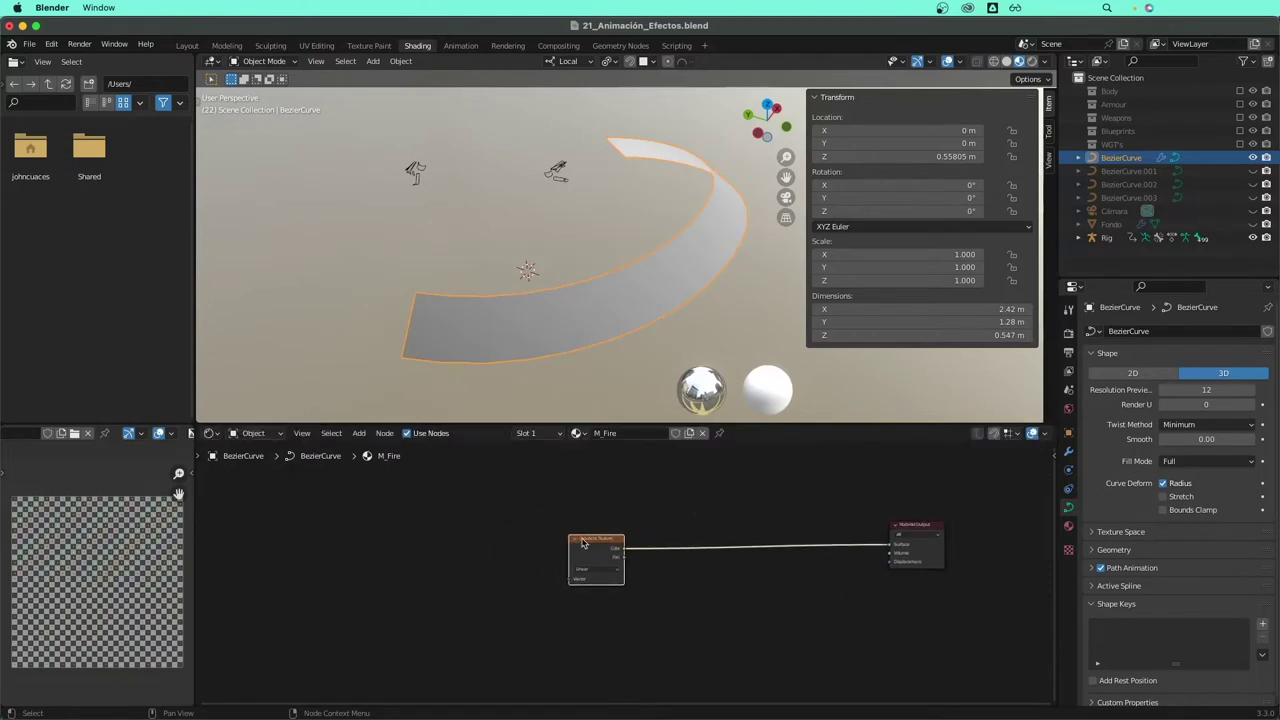
# - Add Texture Coordinate and Mapping nodes to the gradient with Ctrl+T and arrange them
pyautogui.hotkey('ctrl', 't')
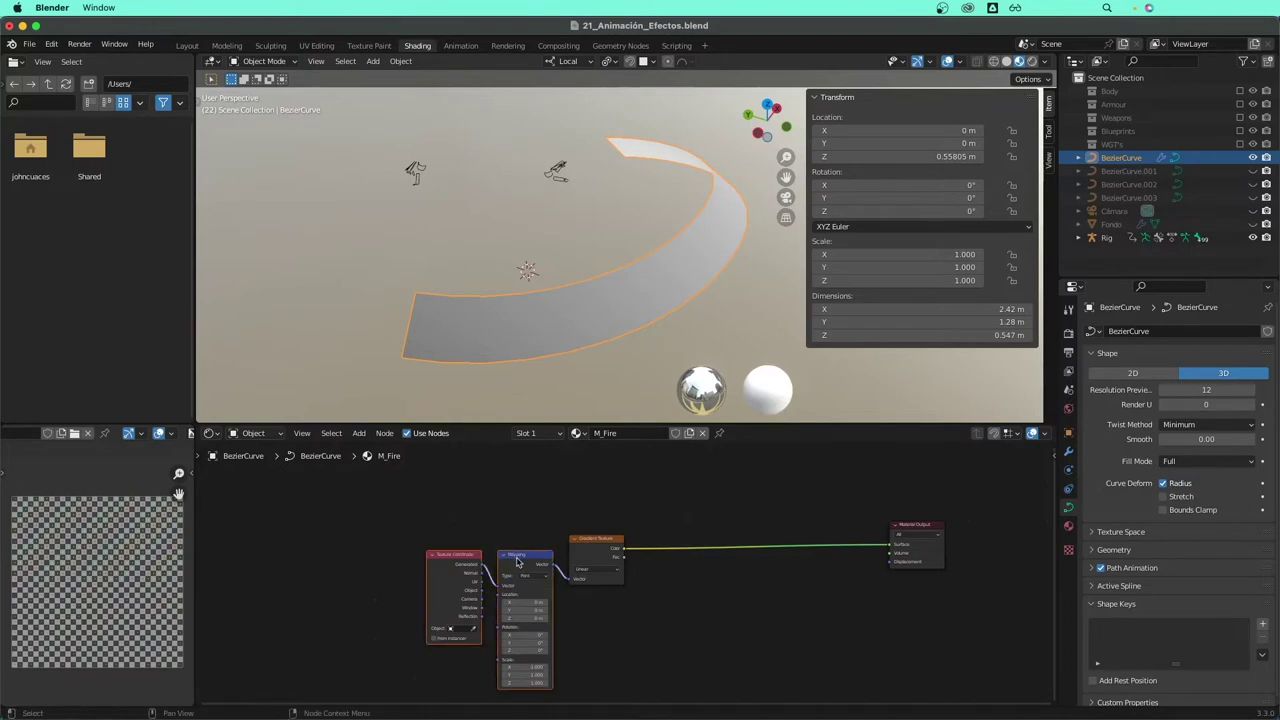
pyautogui.moveTo(504, 554); pyautogui.dragTo(349, 490)
pyautogui.moveTo(588, 550); pyautogui.dragTo(390, 493)
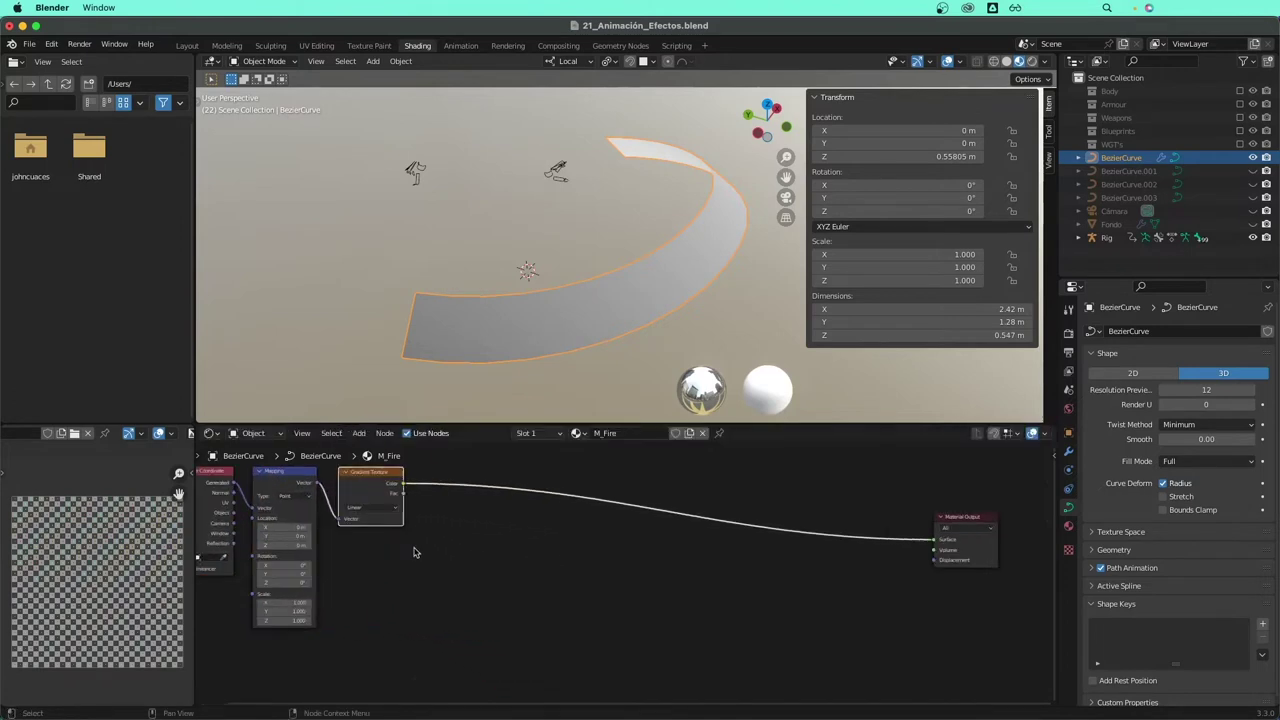
pyautogui.scroll(2, 528, 563)
pyautogui.scroll(2, 469, 532)
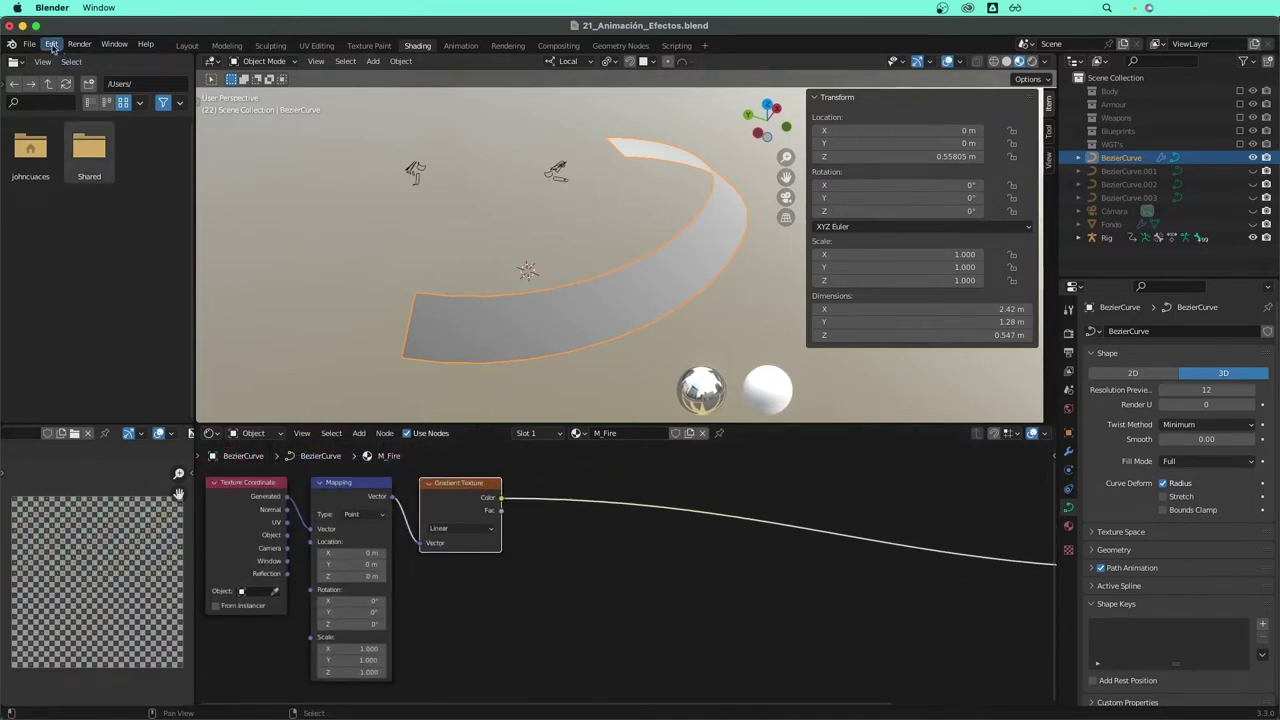
# - Enable the Node Wrangler add-on via a 'node' search in Preferences, then close Preferences
pyautogui.click(51, 44)
pyautogui.click(100, 236)
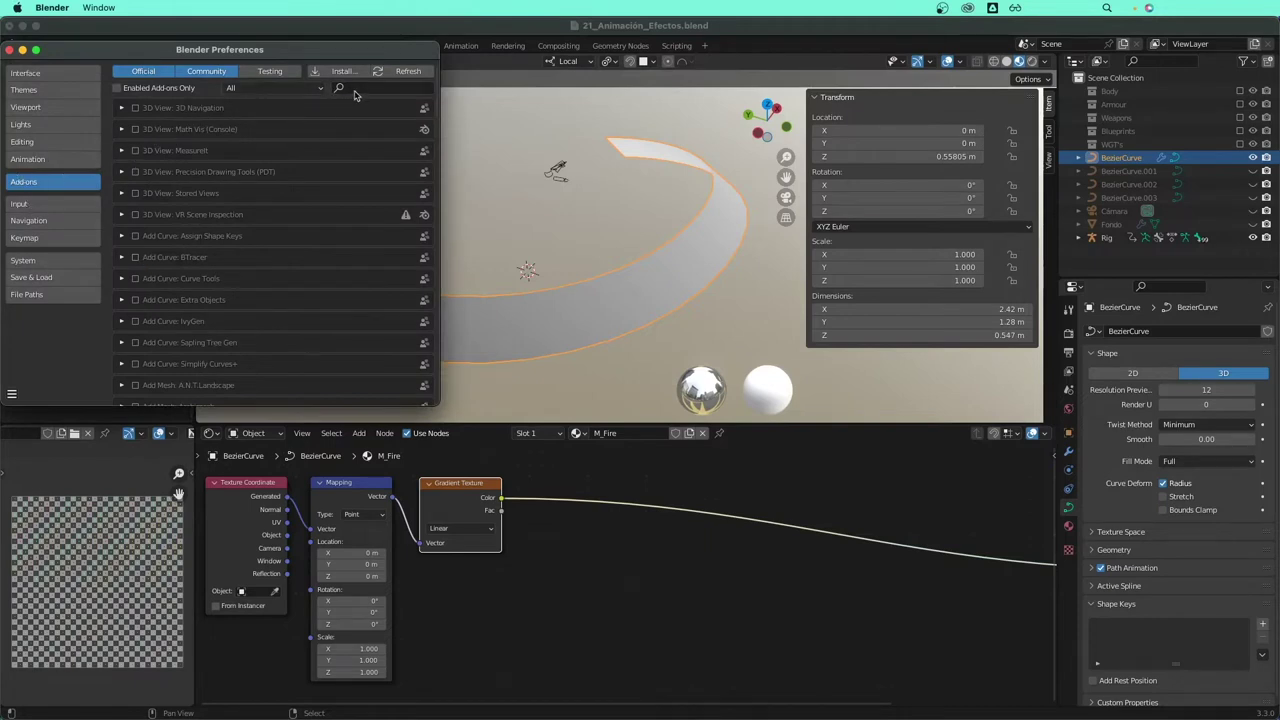
pyautogui.write('node')
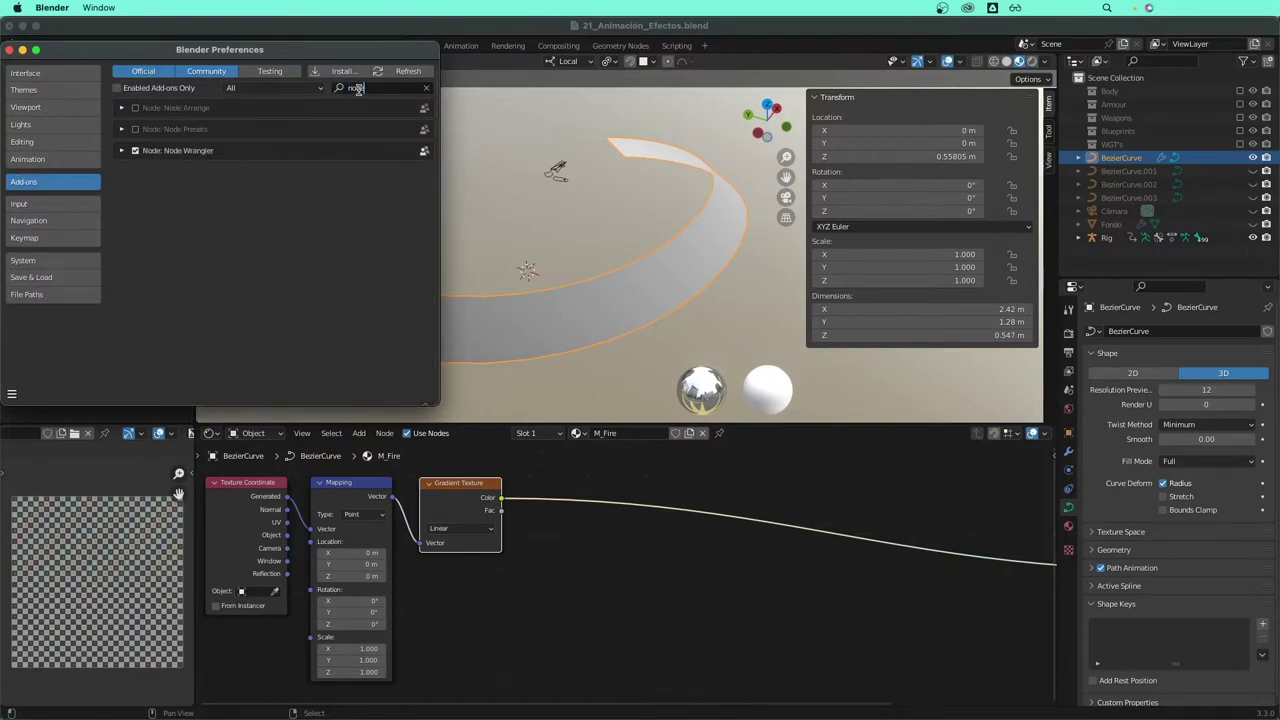
pyautogui.click(10, 49)
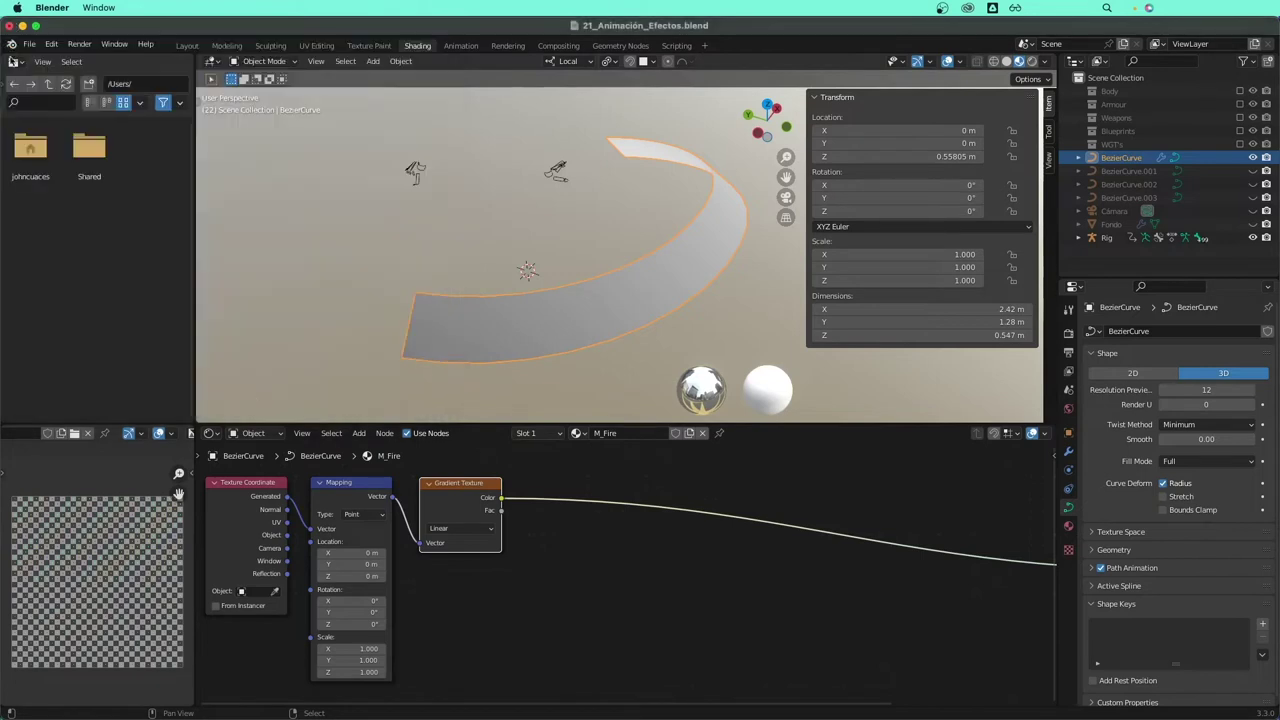
pyautogui.scroll(-1, 447, 572)
pyautogui.scroll(-2, 447, 572)
pyautogui.hscroll(2, 443, 571)
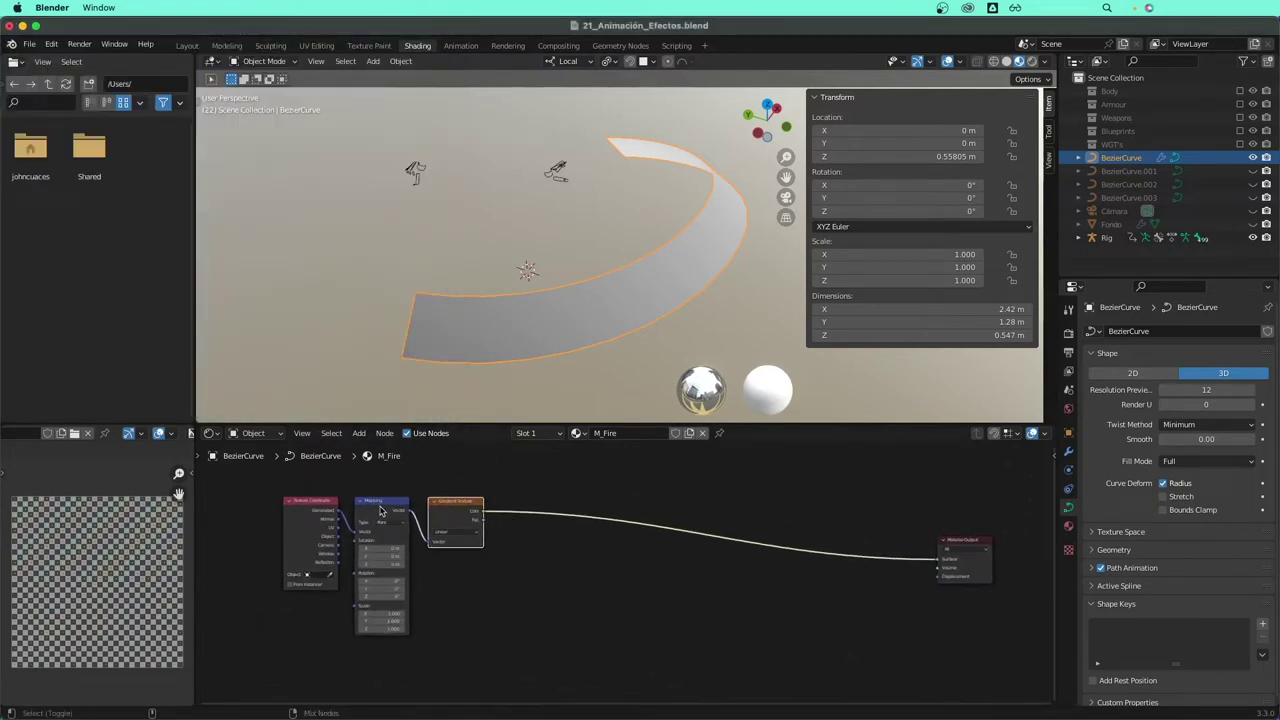
# - Preview the Mapping and Texture Coordinate outputs on the ribbon, then restore the Gradient Texture
pyautogui.keyDown('ctrl'); pyautogui.keyDown('shift'); pyautogui.click(381, 511); pyautogui.keyUp('shift'); pyautogui.keyUp('ctrl')
pyautogui.keyDown('ctrl'); pyautogui.keyDown('shift'); pyautogui.click(443, 509); pyautogui.keyUp('shift'); pyautogui.keyUp('ctrl')
pyautogui.keyDown('ctrl'); pyautogui.keyDown('shift'); pyautogui.click(366, 514); pyautogui.keyUp('shift'); pyautogui.keyUp('ctrl')
pyautogui.keyDown('ctrl'); pyautogui.keyDown('shift'); pyautogui.click(313, 514); pyautogui.keyUp('shift'); pyautogui.keyUp('ctrl')
pyautogui.keyDown('ctrl'); pyautogui.keyDown('shift'); pyautogui.click(451, 514); pyautogui.keyUp('shift'); pyautogui.keyUp('ctrl')
# - Insert a ColorRamp node on the gradient-to-output link
pyautogui.hotkey('shift', 'a')
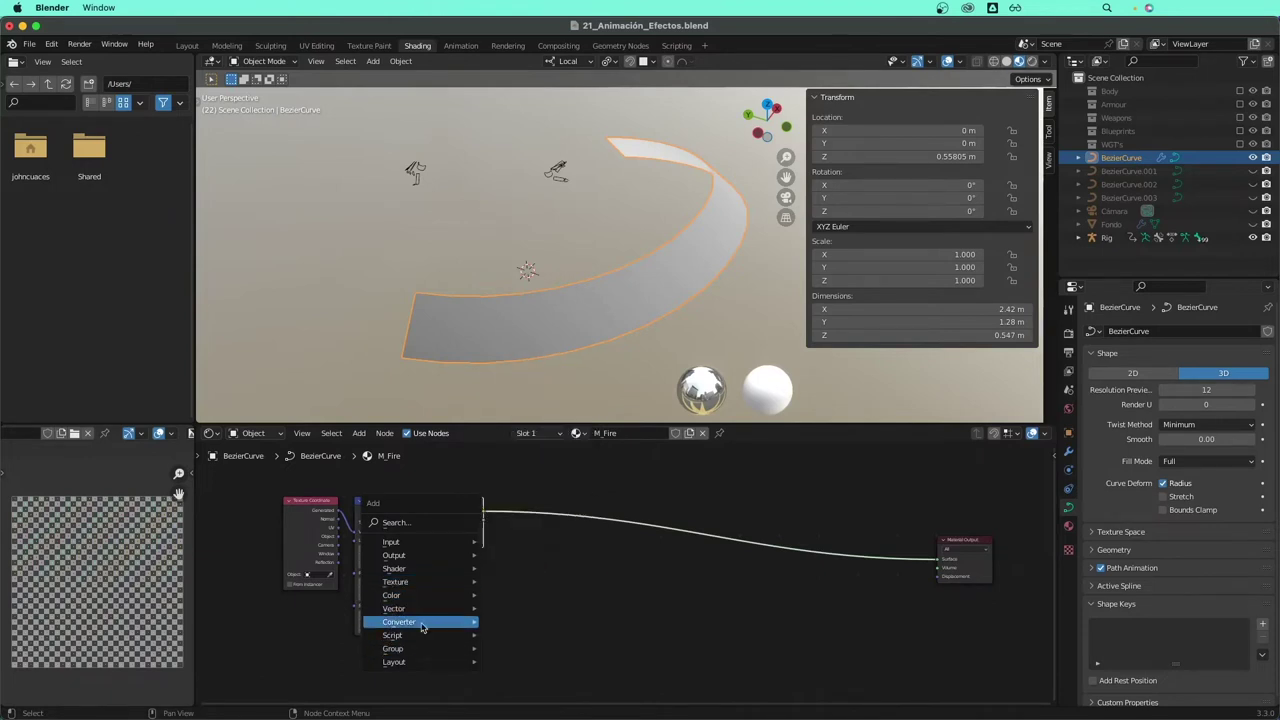
pyautogui.moveTo(399, 622)
pyautogui.click(530, 474)
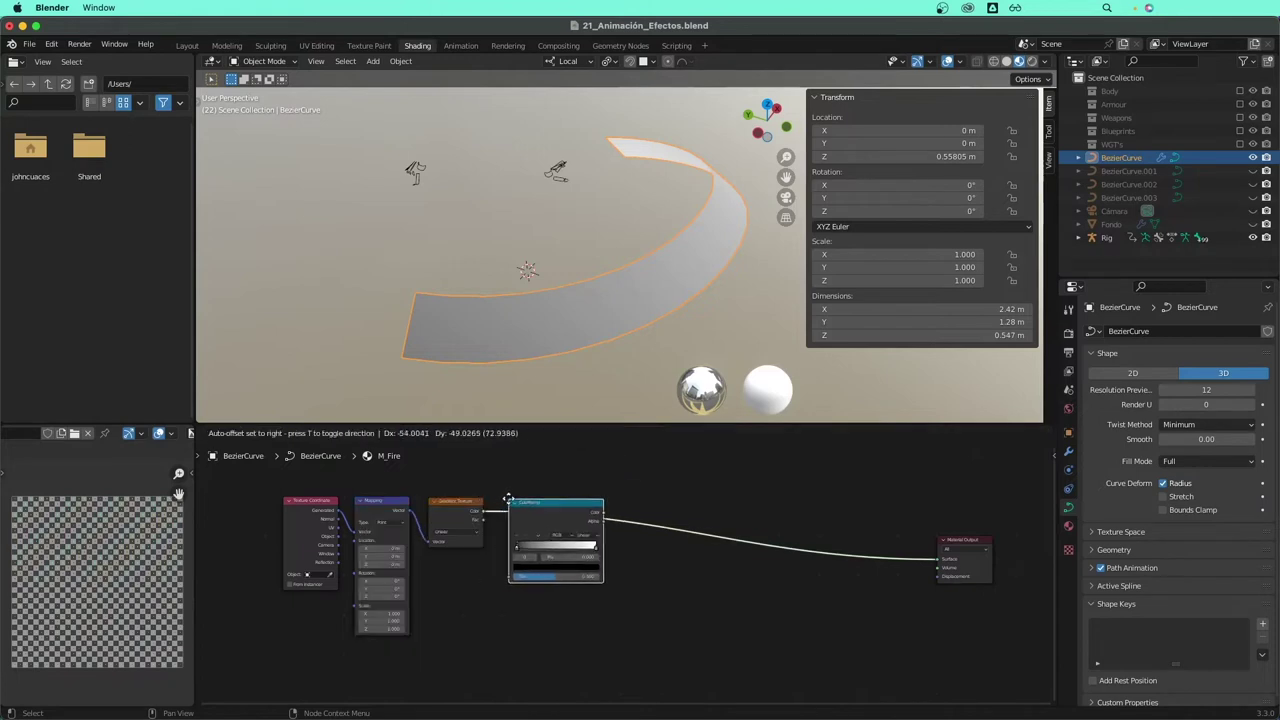
pyautogui.click(507, 497)
pyautogui.scroll(1, 528, 581)
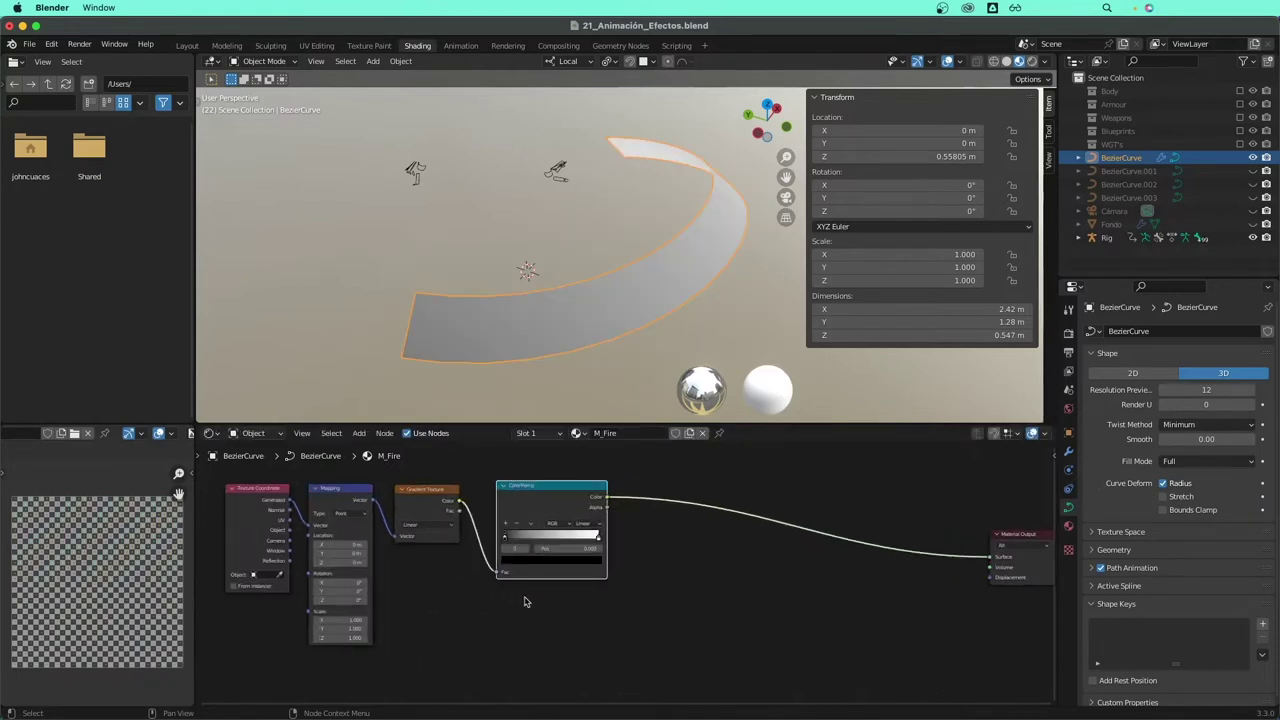
pyautogui.scroll(1, 524, 595)
# - Slide the ColorRamp black stop right to about 0.291, checking the ribbon from above
pyautogui.moveTo(473, 528); pyautogui.dragTo(517, 530)
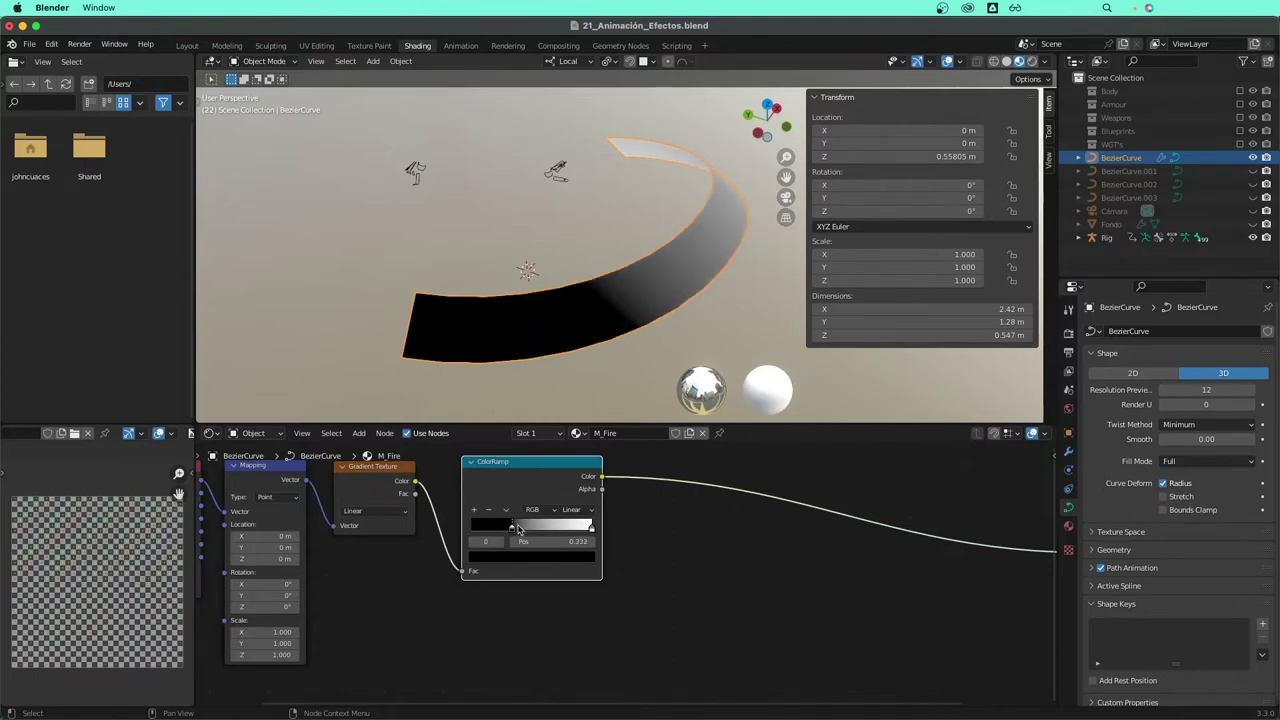
pyautogui.scroll(-2, 605, 540)
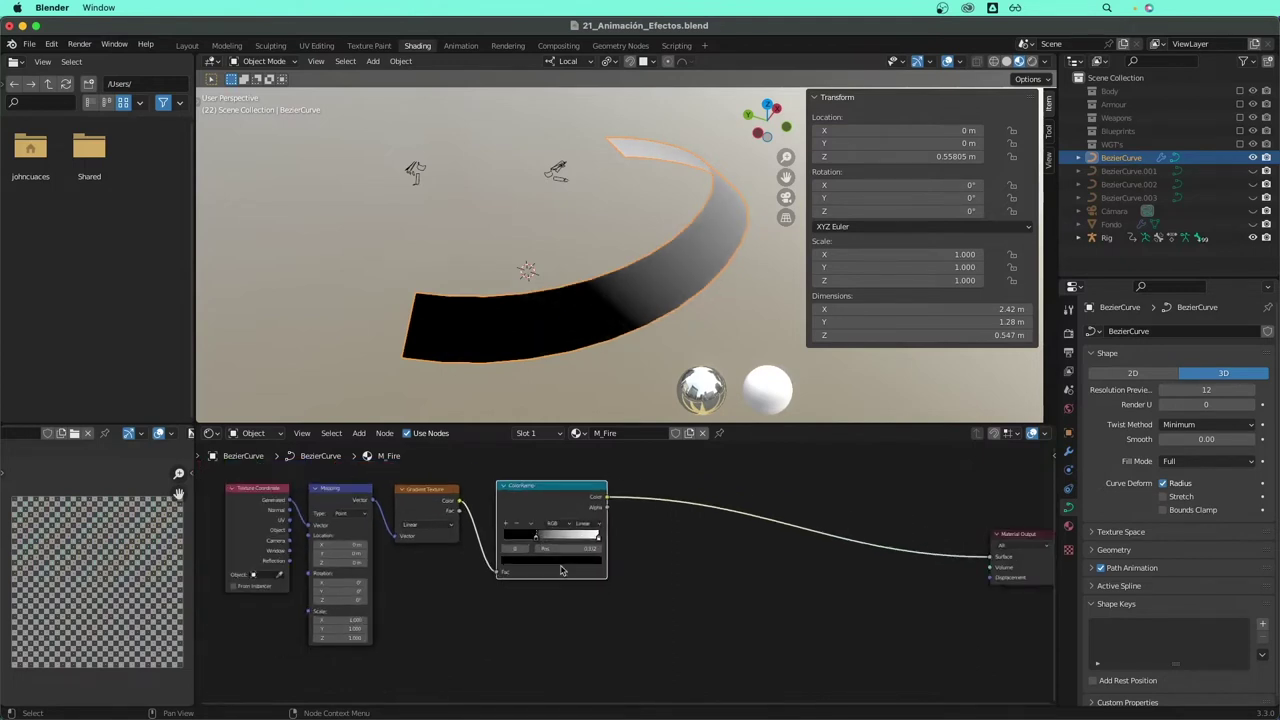
pyautogui.scroll(-2, 608, 580)
pyautogui.moveTo(600, 370)
pyautogui.mouseDown(button='middle')
pyautogui.moveTo(589, 354)
pyautogui.moveTo(507, 341)
pyautogui.mouseUp(button='middle')
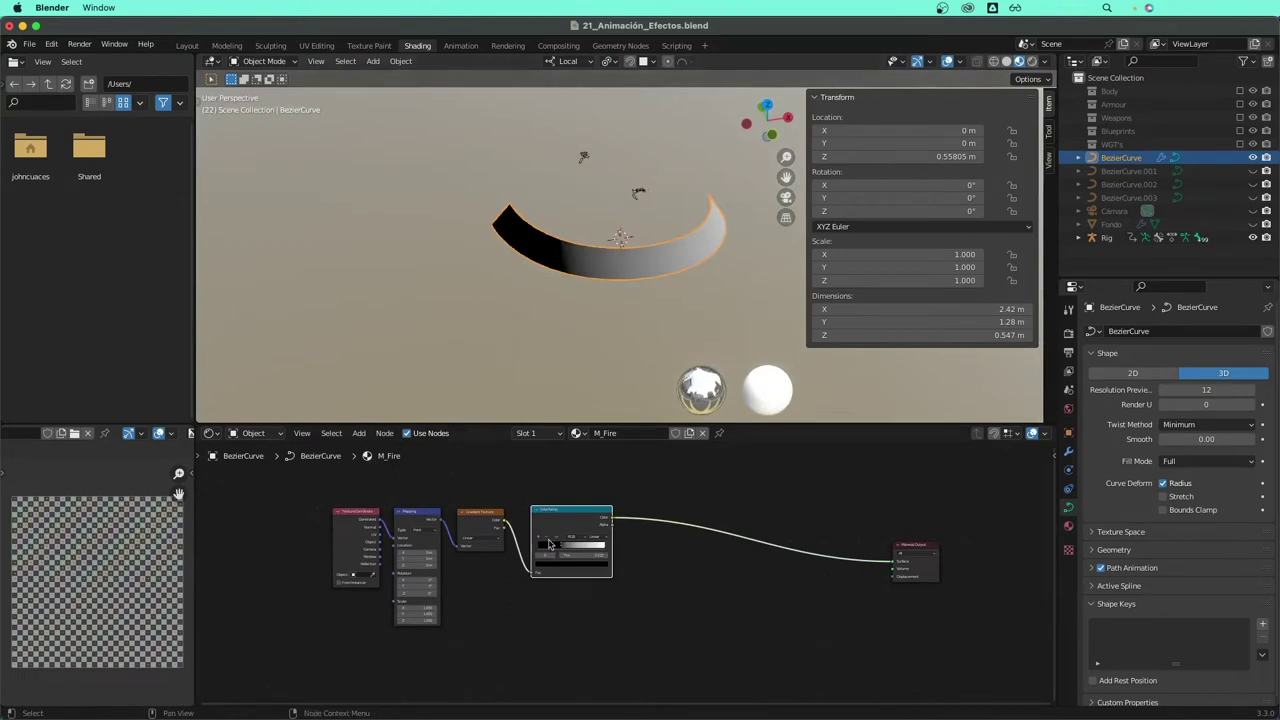
pyautogui.scroll(1, 557, 544)
pyautogui.moveTo(543, 543); pyautogui.dragTo(539, 543)
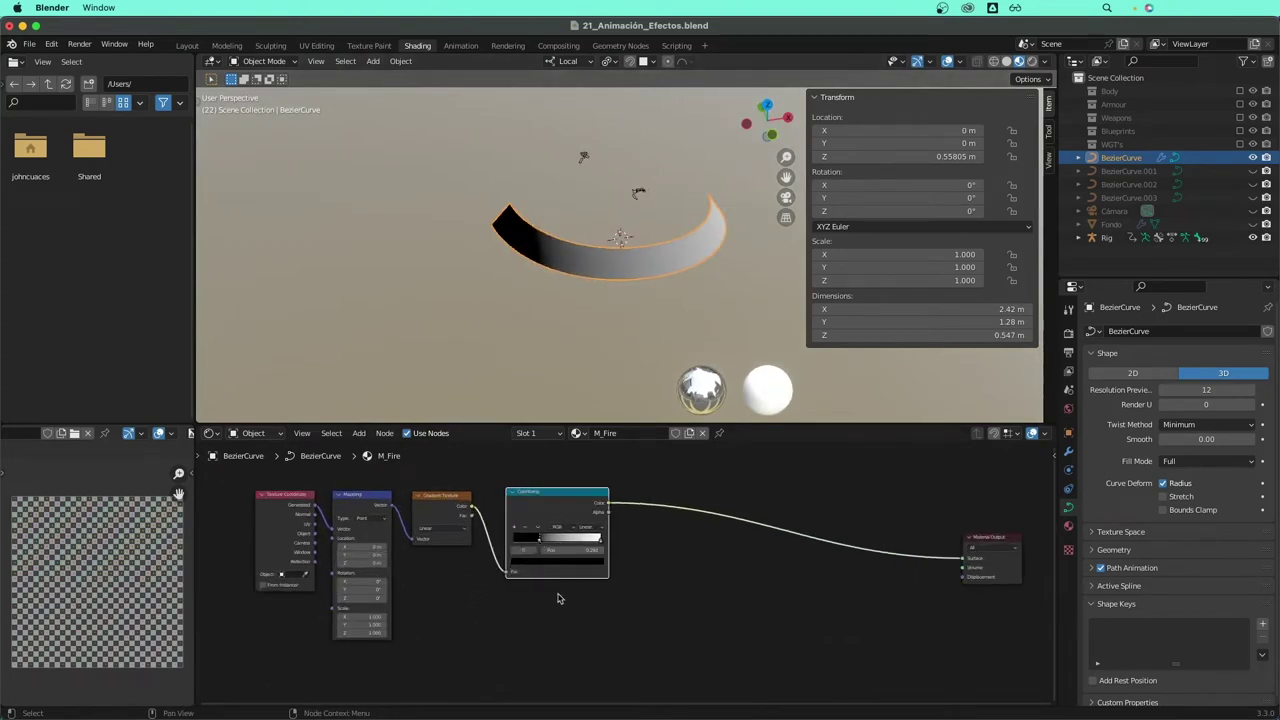
# - Offset the Mapping Location to 0.08 m, -0.04 m
pyautogui.hscroll(-2, 478, 591)
pyautogui.hscroll(-2, 503, 569)
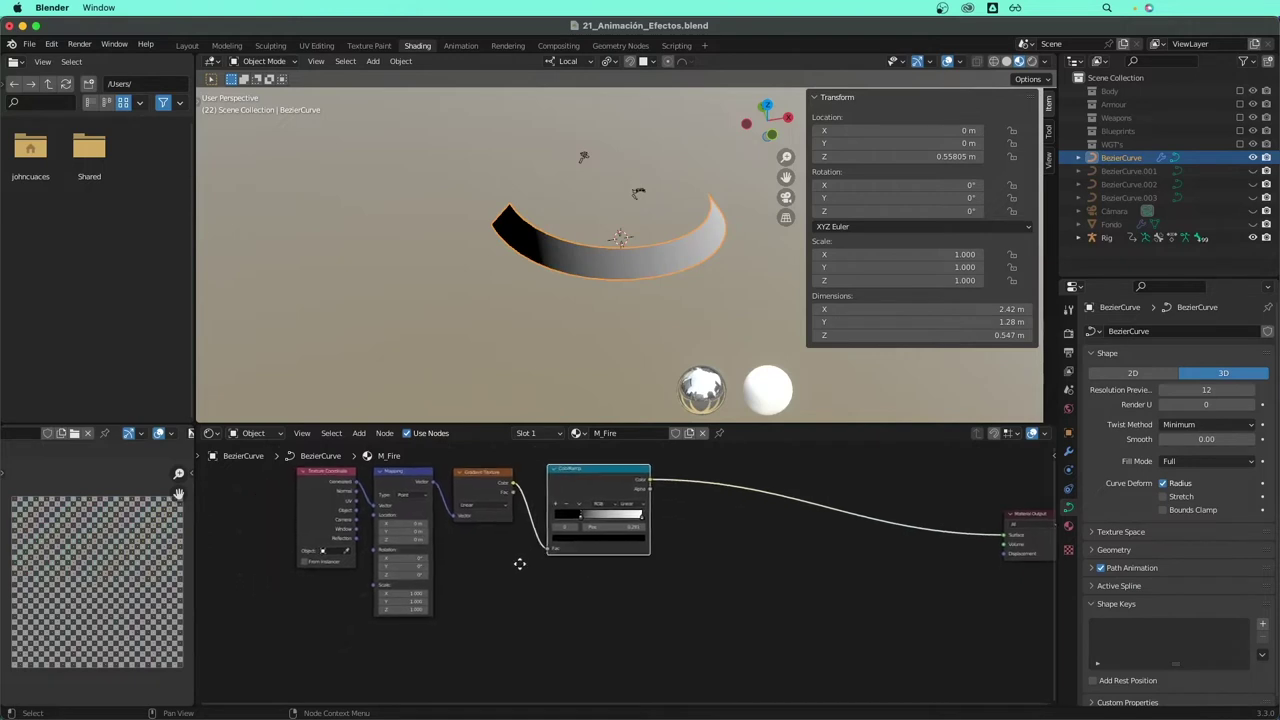
pyautogui.hscroll(-1, 520, 563)
pyautogui.hscroll(-2, 534, 571)
pyautogui.scroll(2, 506, 588)
pyautogui.moveTo(335, 535)
pyautogui.mouseDown()
pyautogui.moveTo(365, 535)
pyautogui.moveTo(340, 535)
pyautogui.moveTo(352, 535)
pyautogui.mouseUp()
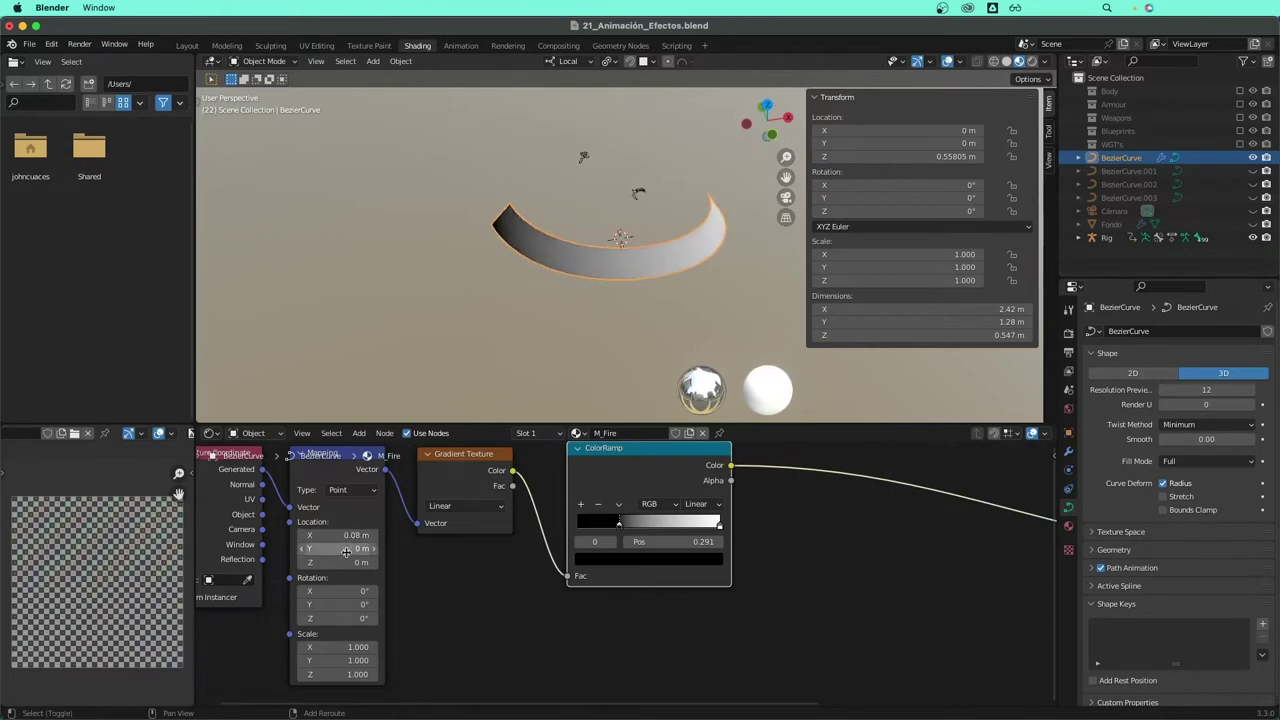
# - Move the ColorRamp node closer to the Gradient Texture
pyautogui.scroll(-1, 423, 589)
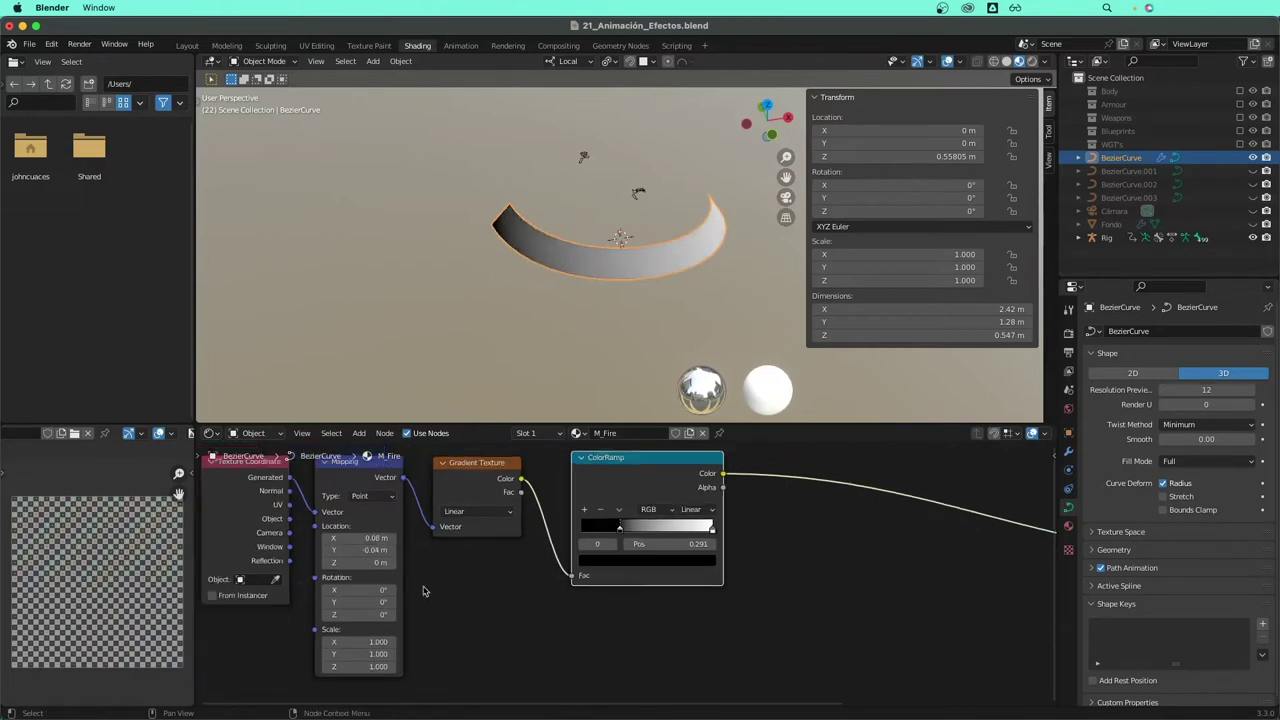
pyautogui.scroll(-2, 474, 623)
pyautogui.moveTo(474, 623); pyautogui.dragTo(446, 583, button='middle')
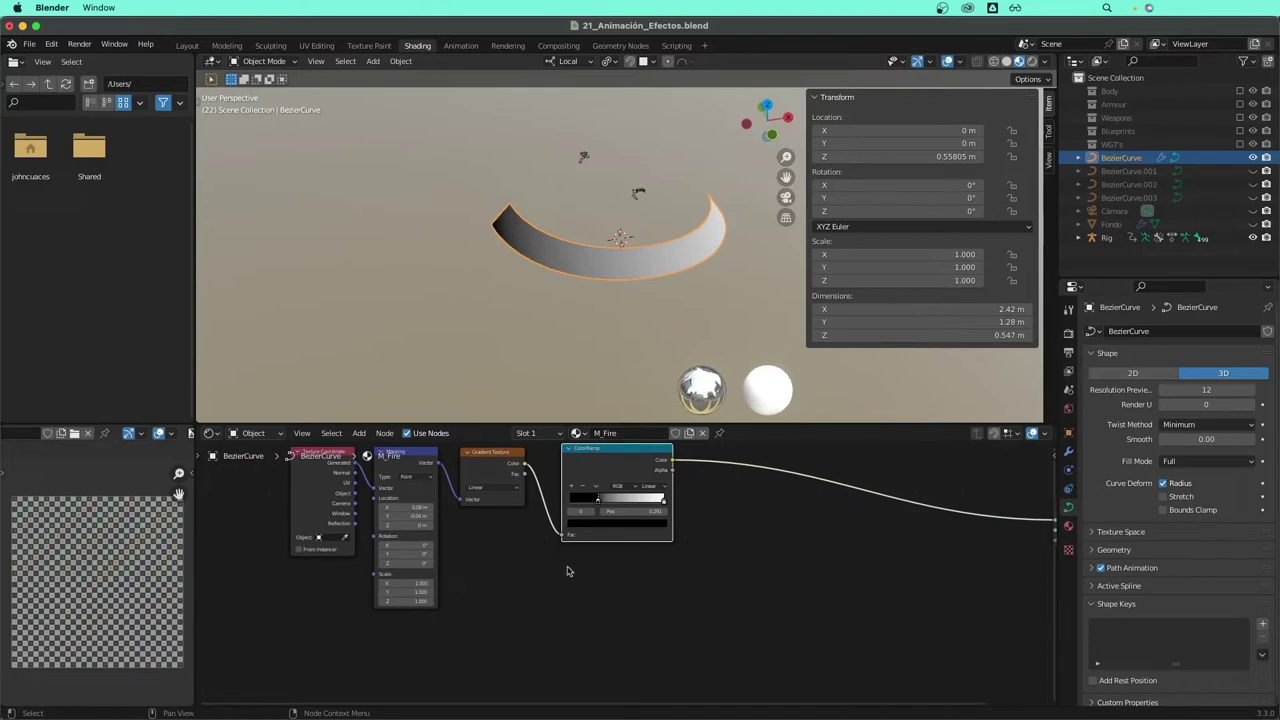
pyautogui.moveTo(630, 458); pyautogui.dragTo(680, 597)
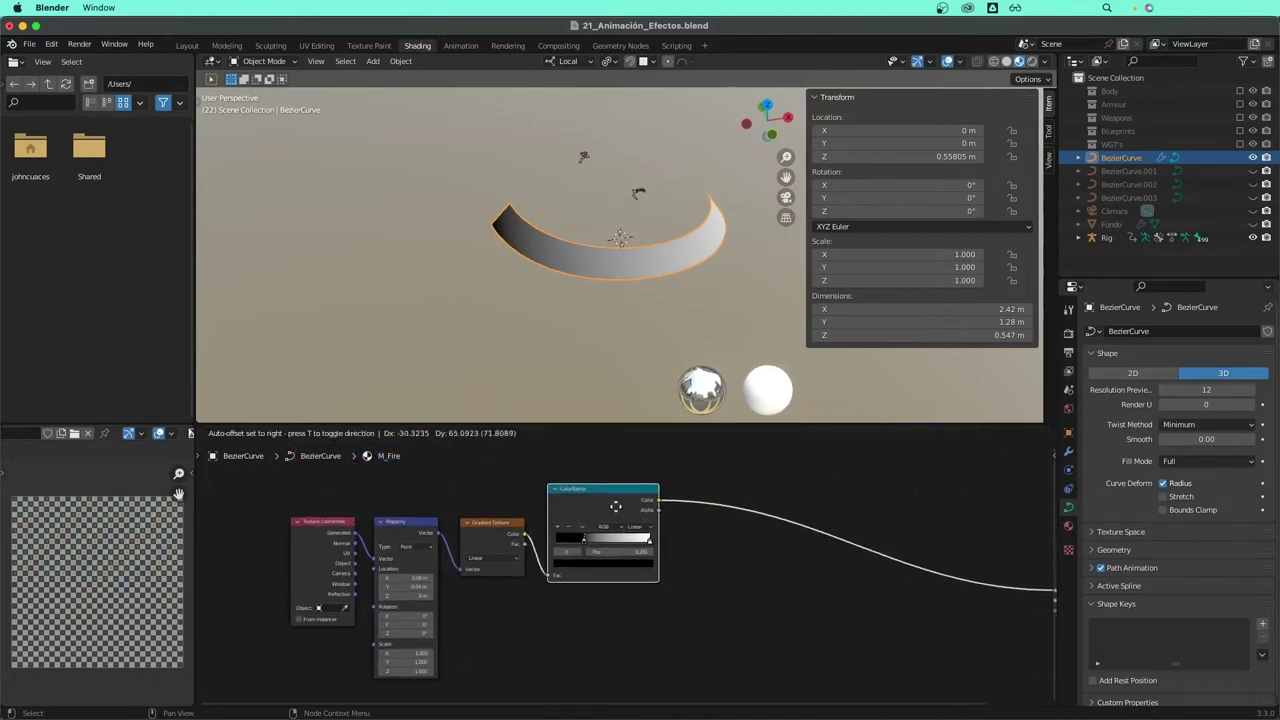
# - Select the Gradient Texture and Mapping nodes together
pyautogui.moveTo(680, 597); pyautogui.dragTo(666, 503, button='middle')
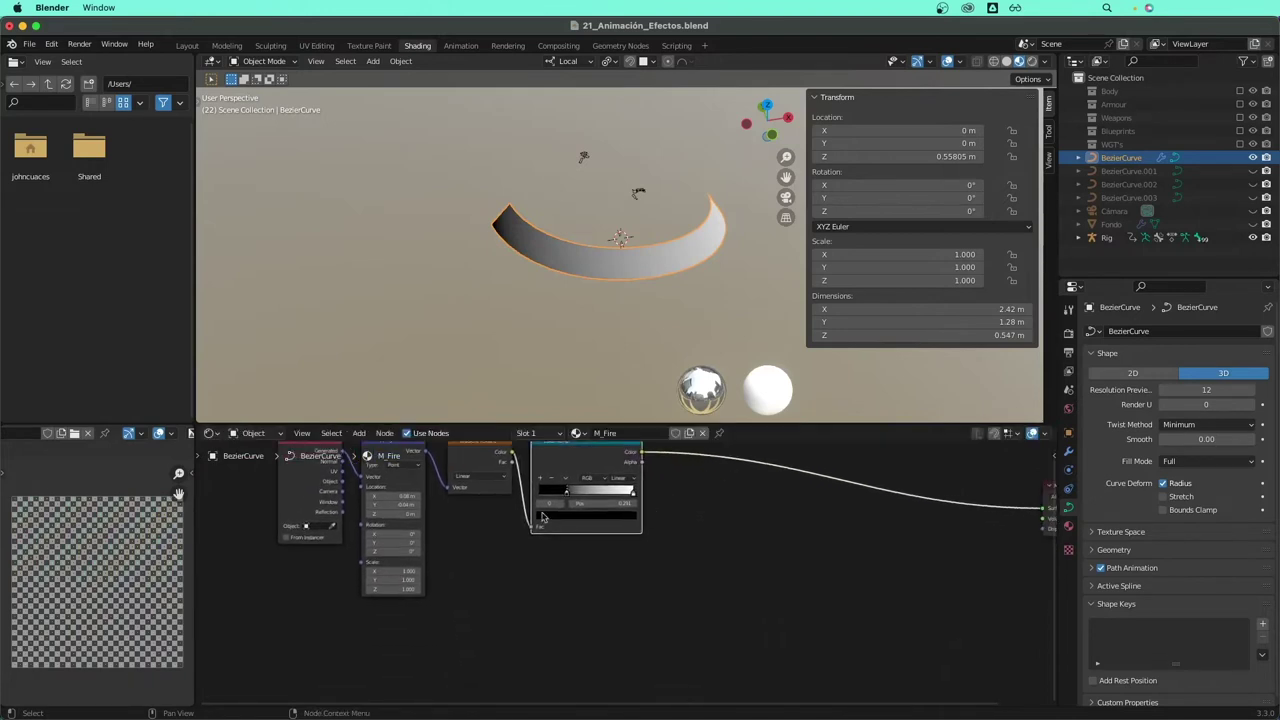
pyautogui.moveTo(463, 458); pyautogui.dragTo(462, 499, button='middle')
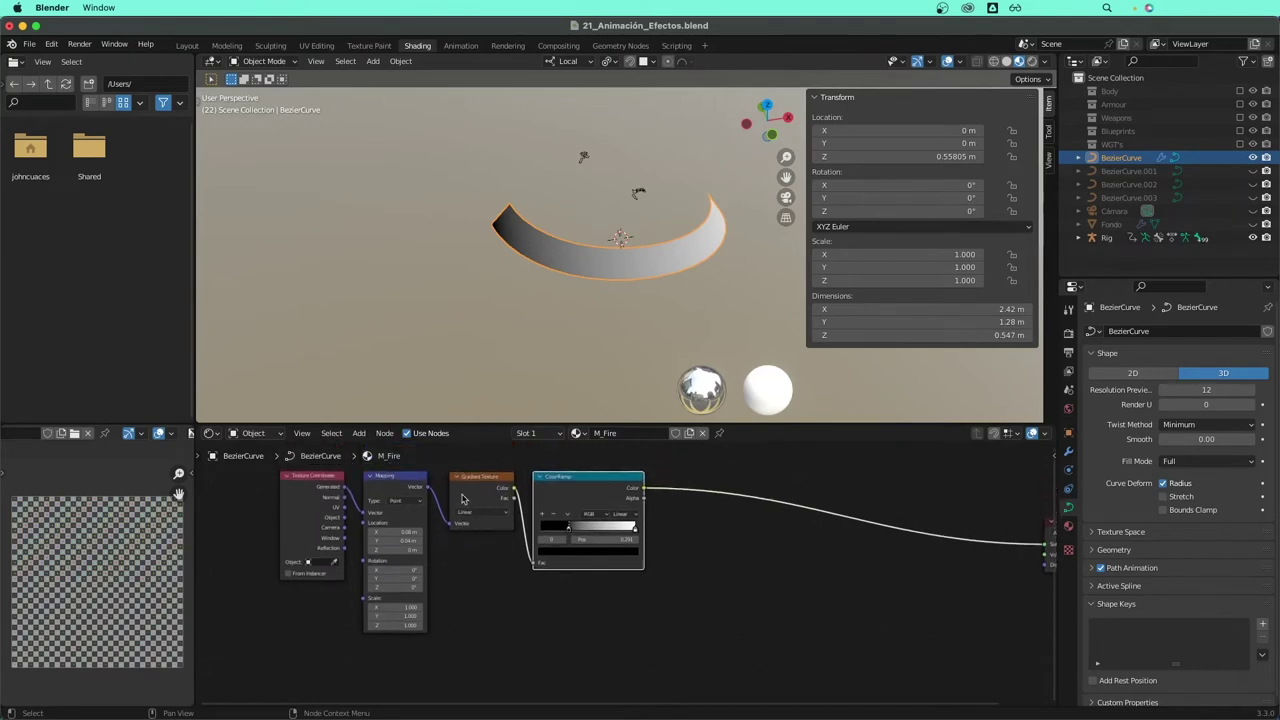
pyautogui.click(504, 605)
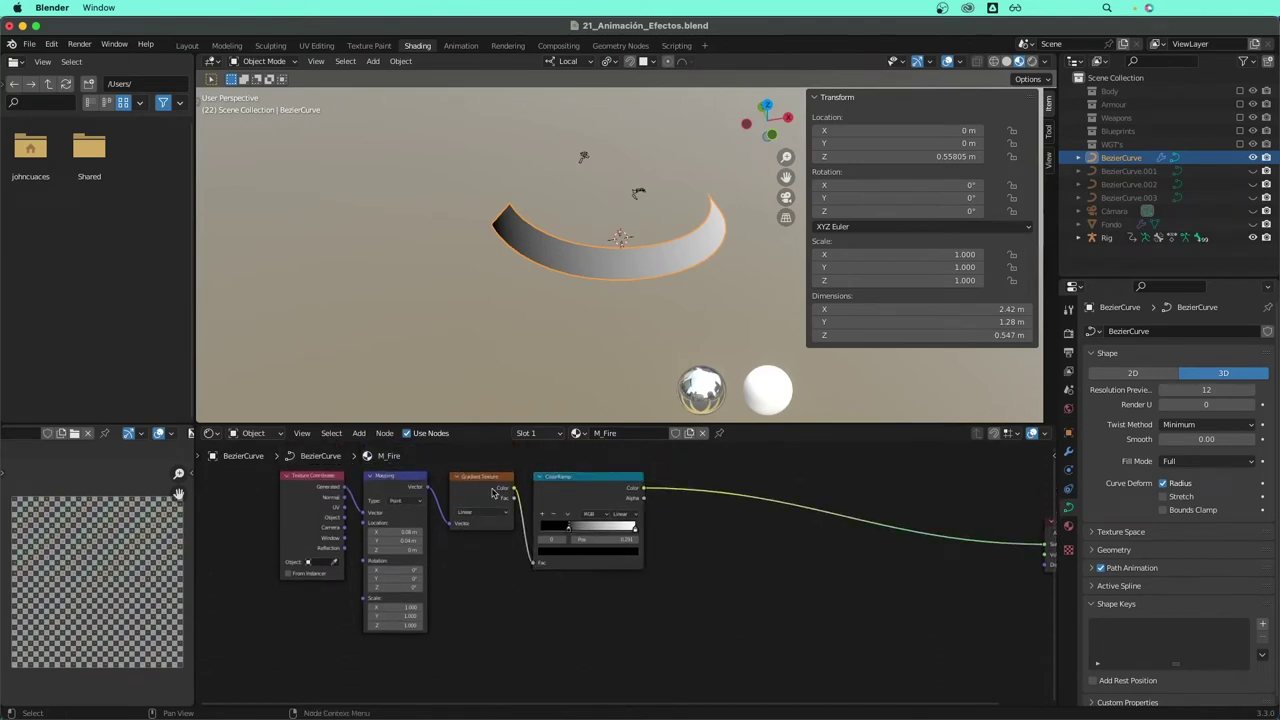
pyautogui.click(468, 492)
pyautogui.keyDown('shift'); pyautogui.click(418, 500); pyautogui.keyUp('shift')
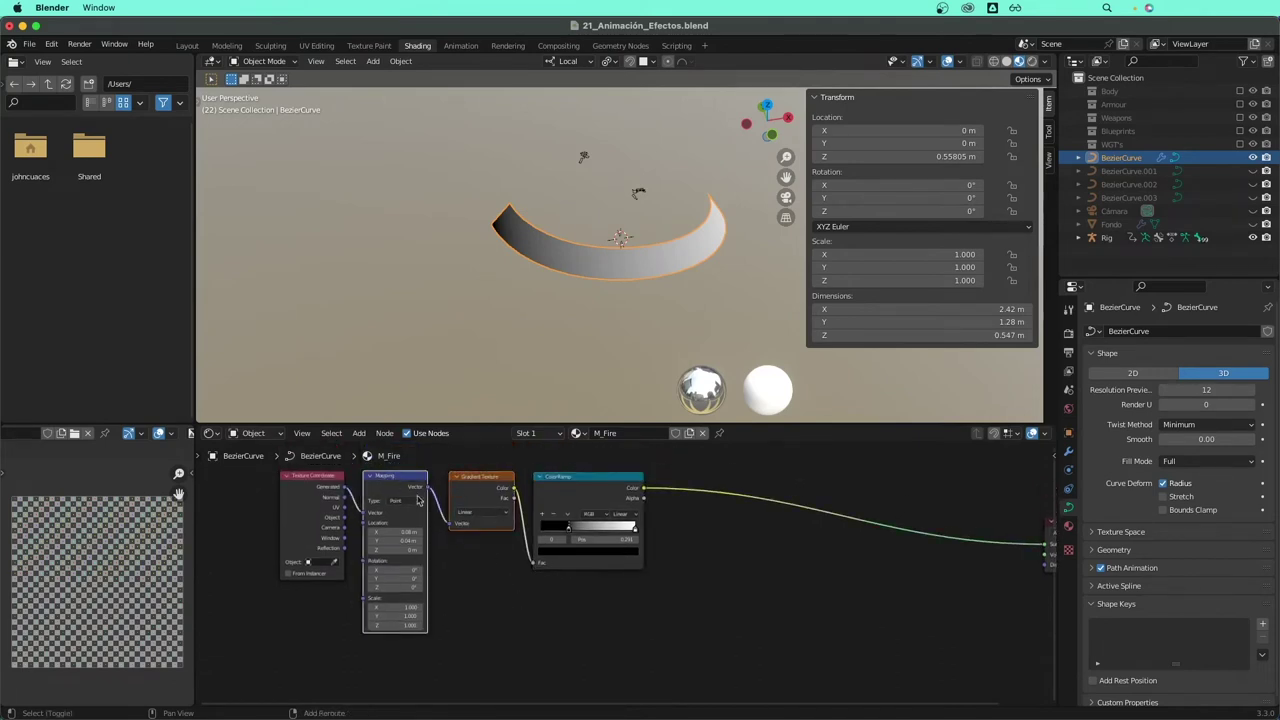
pyautogui.scroll(-1, 498, 568)
# - Place the duplicated Mapping and Gradient Texture pair below the original row
pyautogui.press('g')
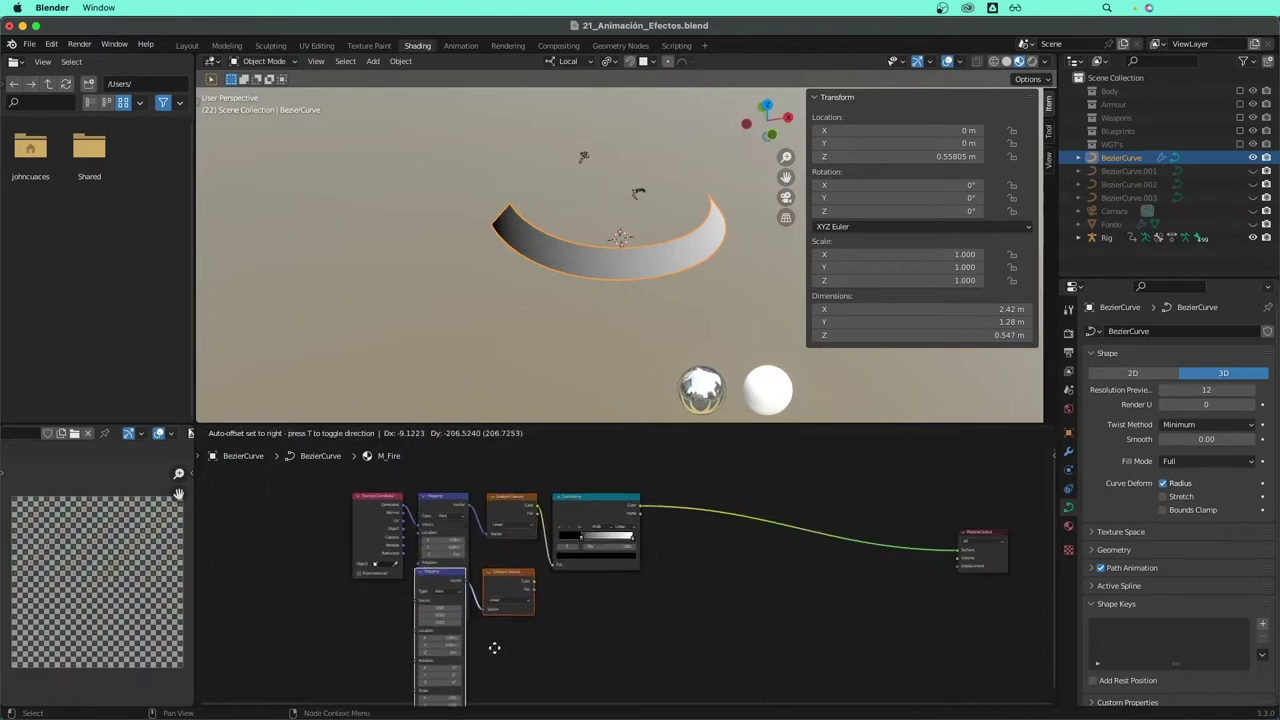
pyautogui.click(498, 641)
pyautogui.scroll(1, 441, 558)
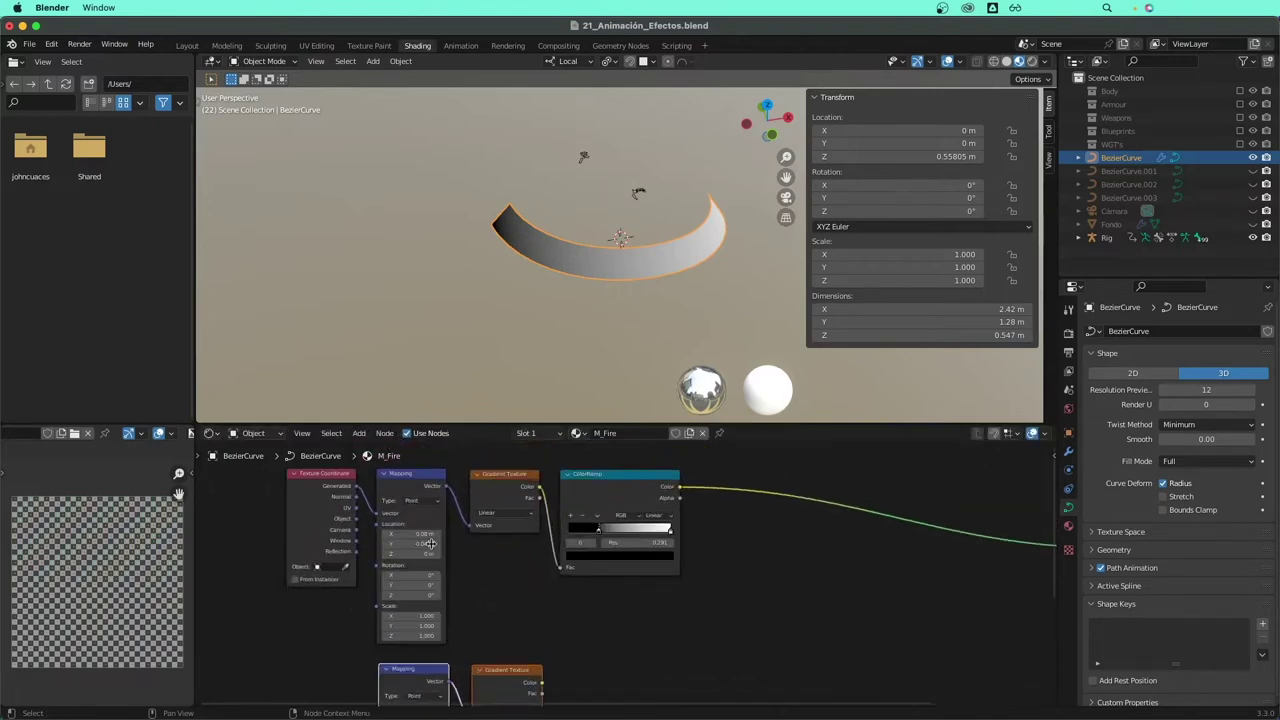
pyautogui.scroll(1, 441, 558)
pyautogui.scroll(1, 441, 558)
pyautogui.scroll(1, 441, 558)
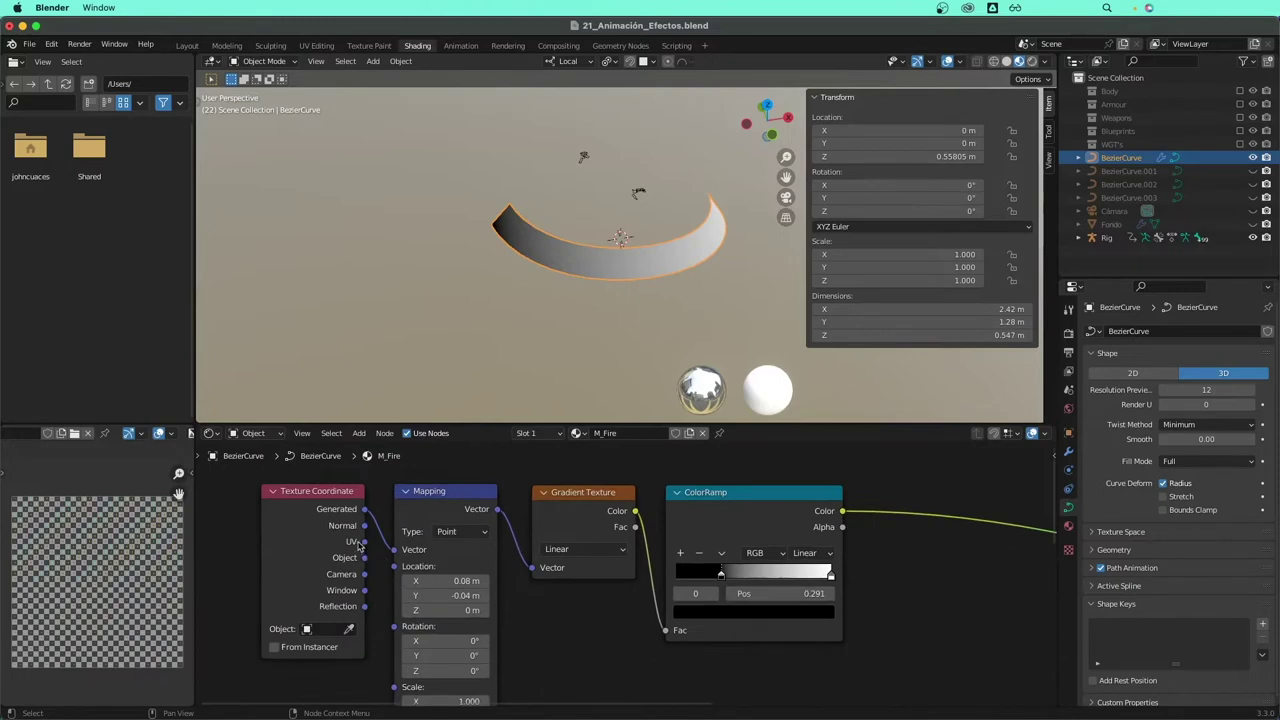
# - Link Texture Coordinate UV into the upper Mapping and set its Location Y to -0.1 m
pyautogui.moveTo(359, 544); pyautogui.dragTo(395, 550)
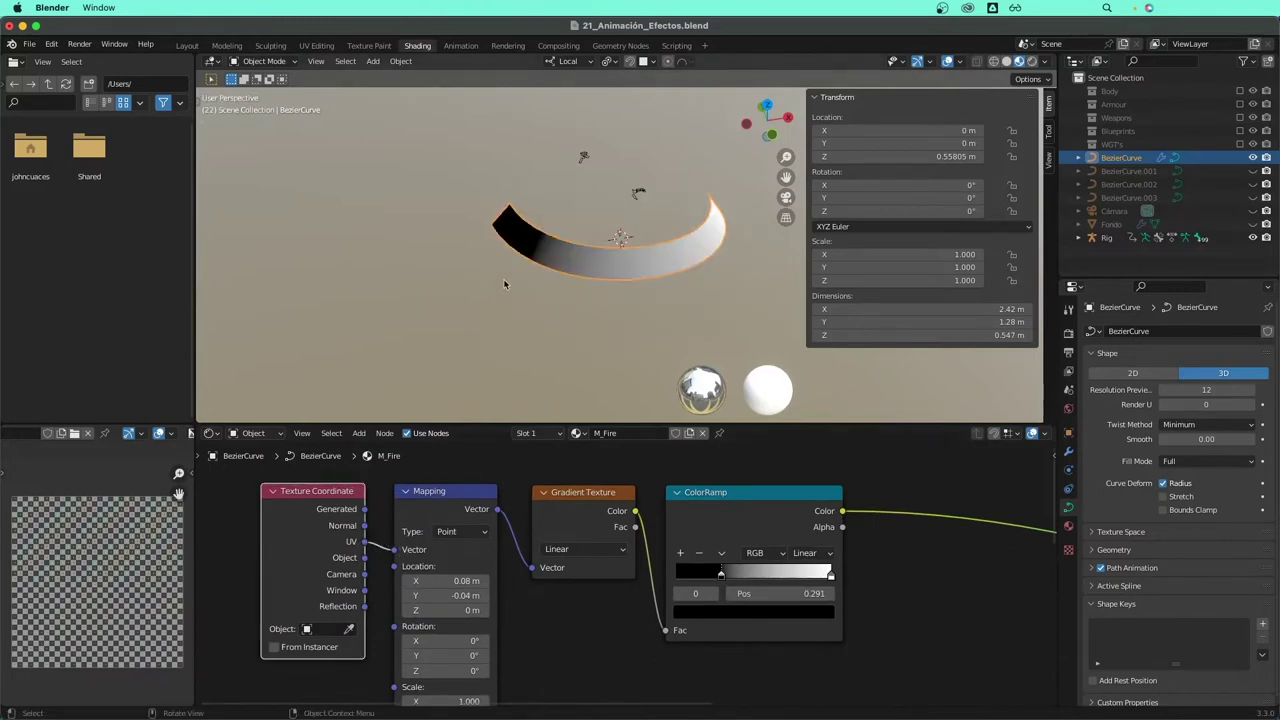
pyautogui.moveTo(466, 595)
pyautogui.keyDown('ctrl'); pyautogui.mouseDown()
pyautogui.moveTo(450, 595)
pyautogui.moveTo(490, 581)
pyautogui.mouseUp(); pyautogui.keyUp('ctrl')
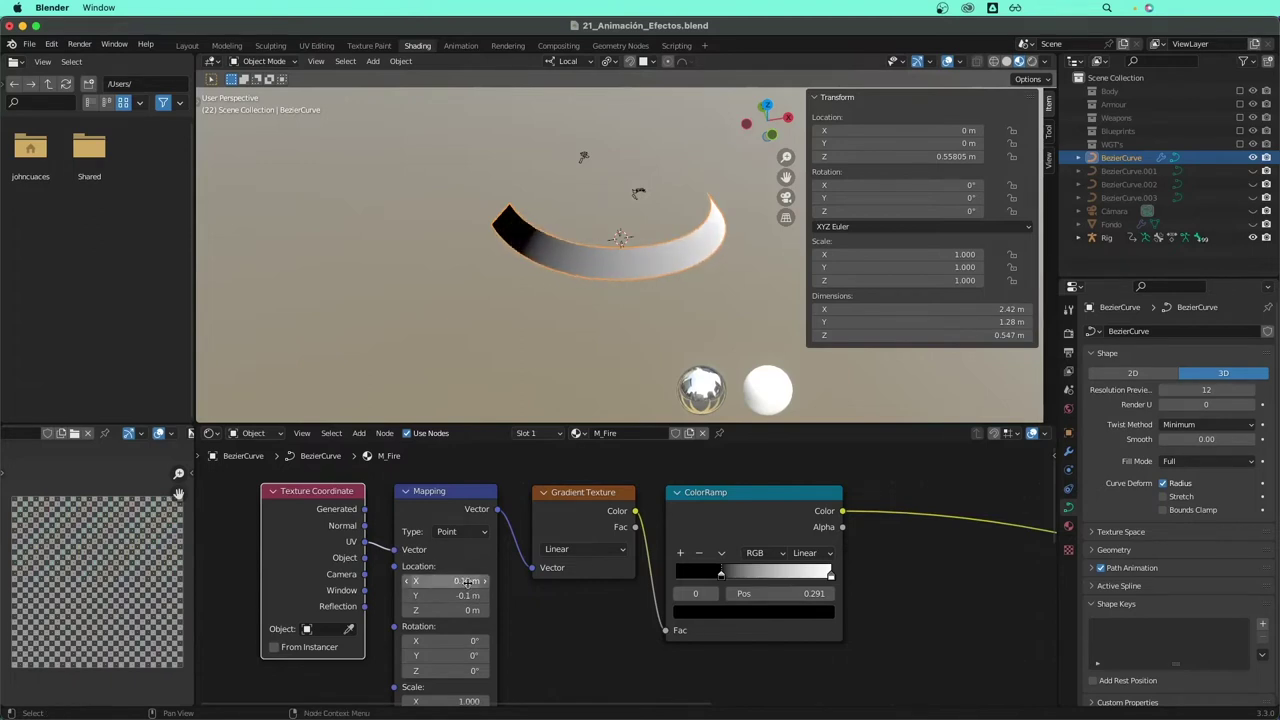
pyautogui.scroll(-3, 558, 538)
# - Reposition the lower Mapping–Gradient pair and feed Texture Coordinate into its Mapping
pyautogui.hotkey('shift', 'd')
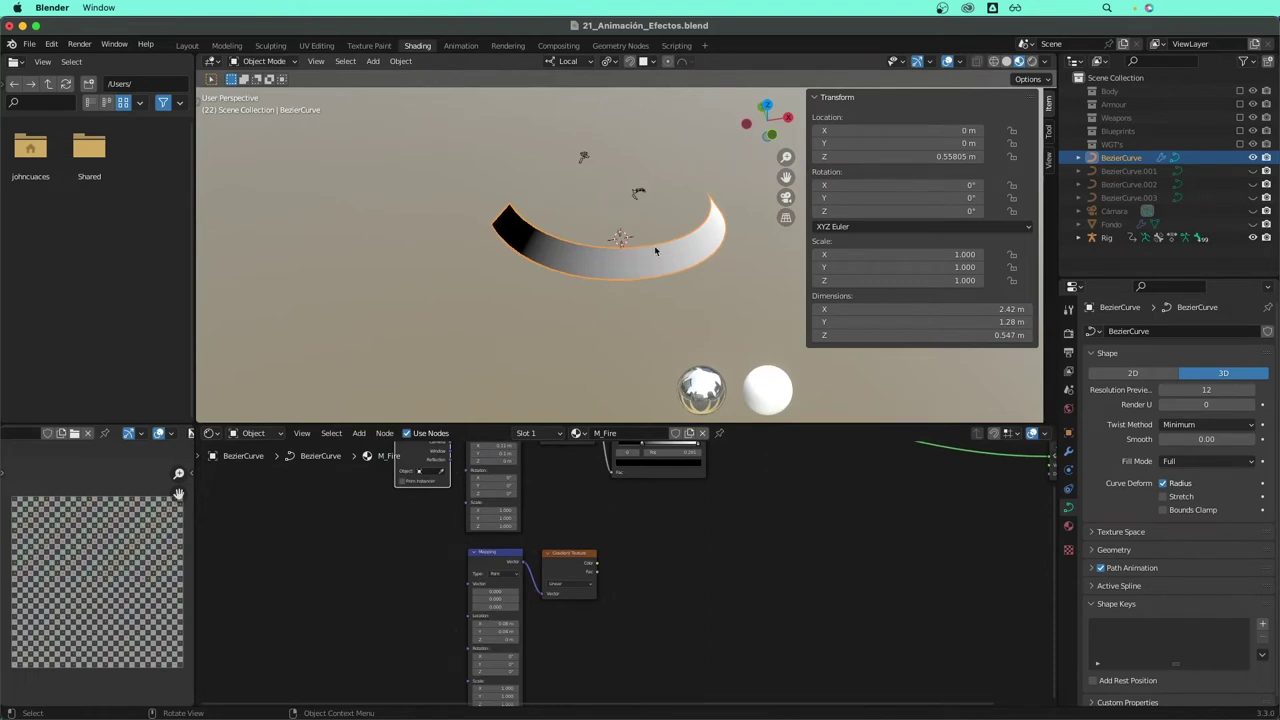
pyautogui.scroll(-2, 394, 514)
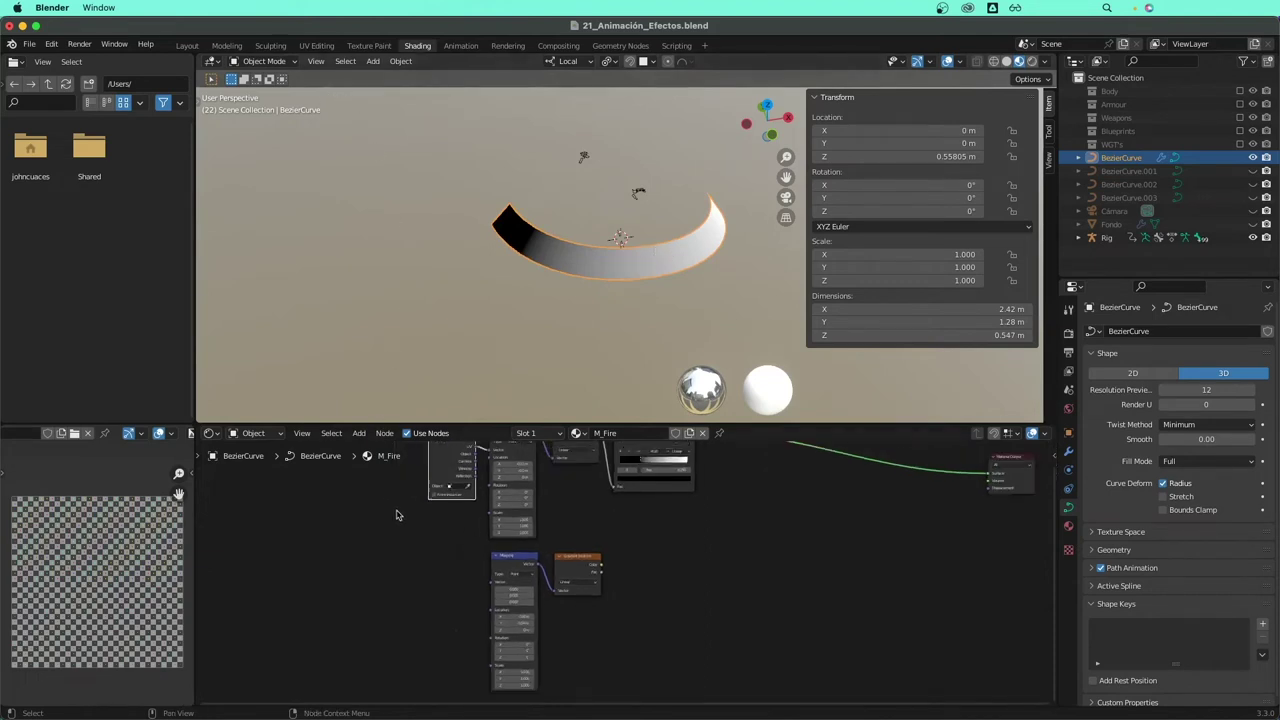
pyautogui.scroll(-2, 458, 525)
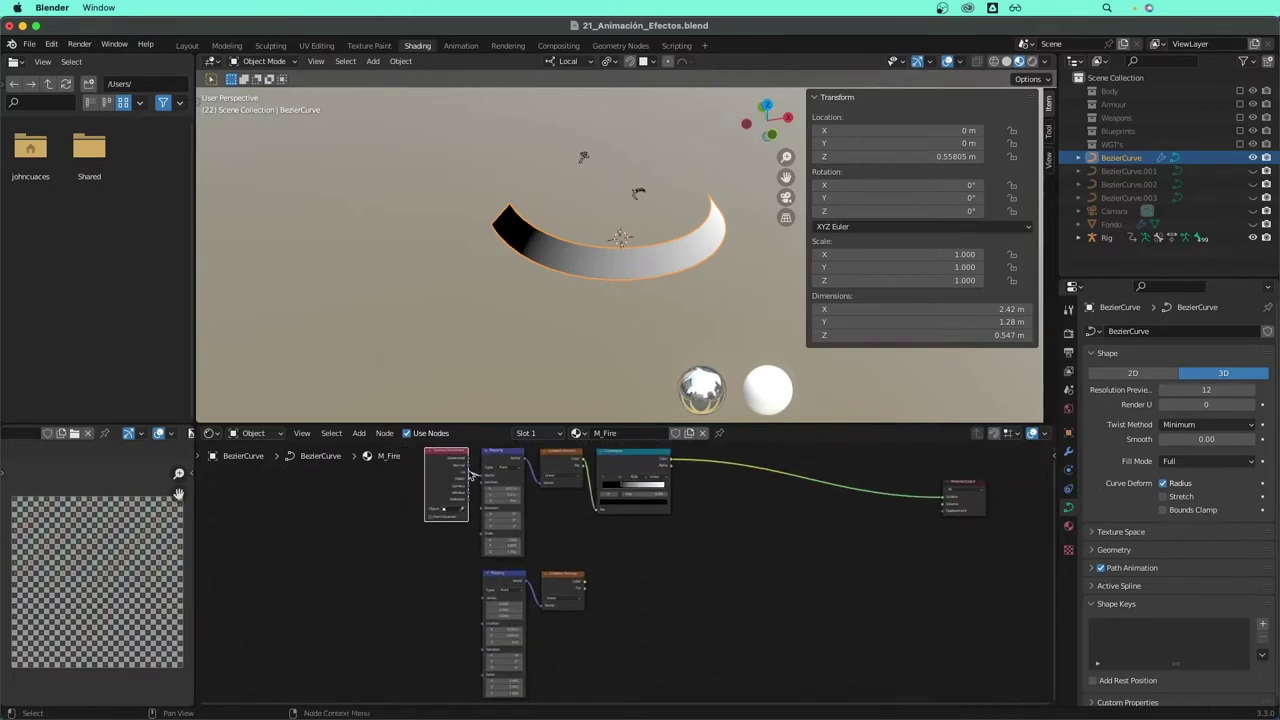
pyautogui.moveTo(469, 472); pyautogui.dragTo(481, 602)
pyautogui.scroll(2, 481, 602)
pyautogui.scroll(1, 563, 569)
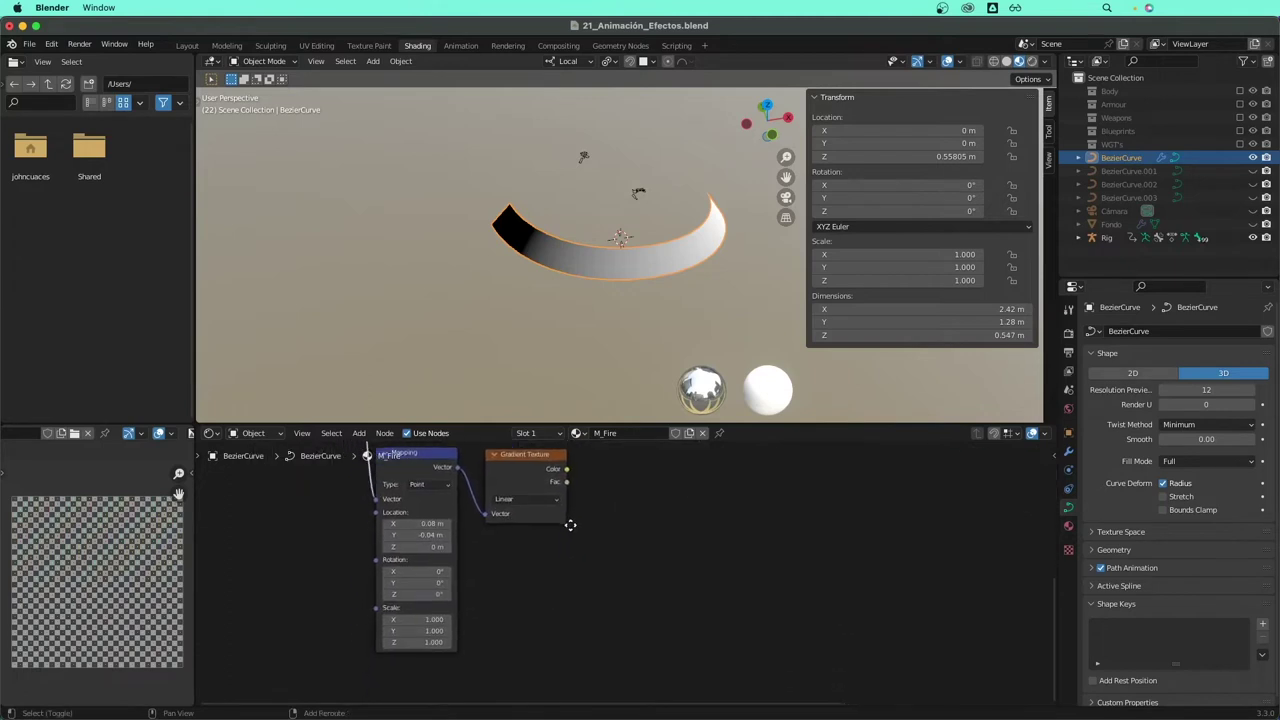
# - Duplicate the upper ColorRamp for the lower gradient
pyautogui.moveTo(570, 525); pyautogui.dragTo(570, 535, button='middle')
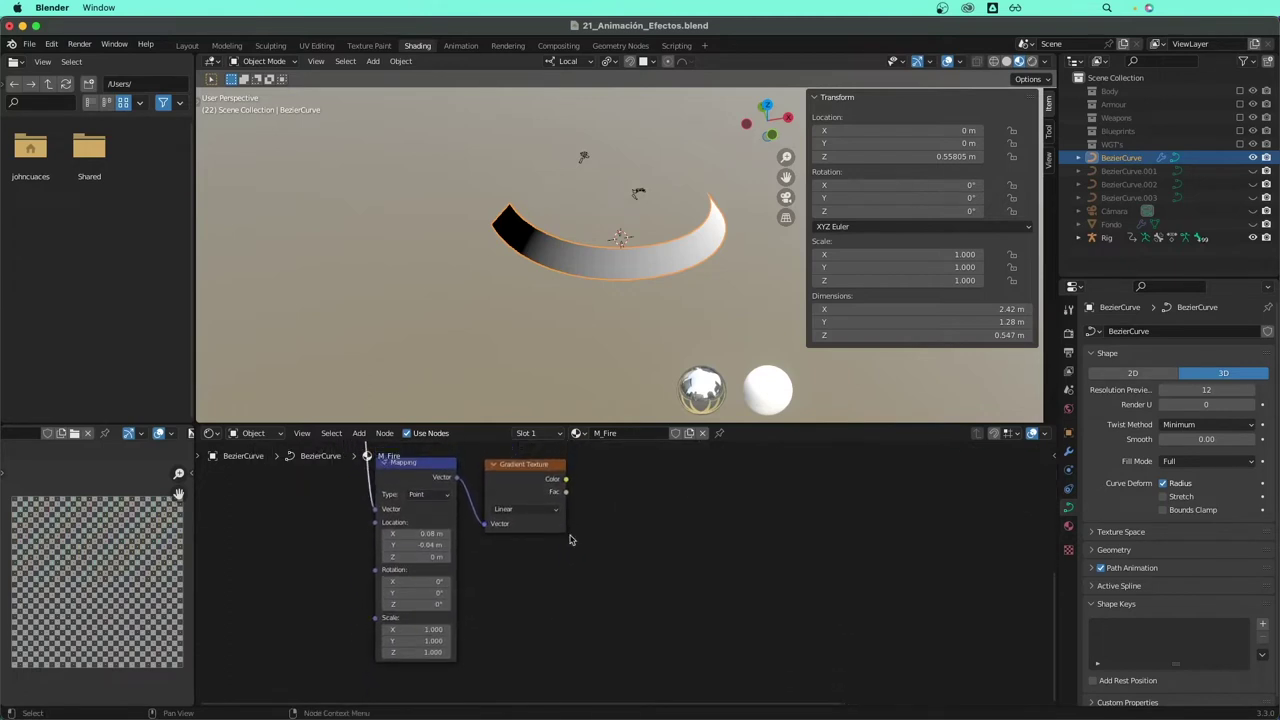
pyautogui.scroll(-1, 595, 580)
pyautogui.scroll(-2, 609, 531)
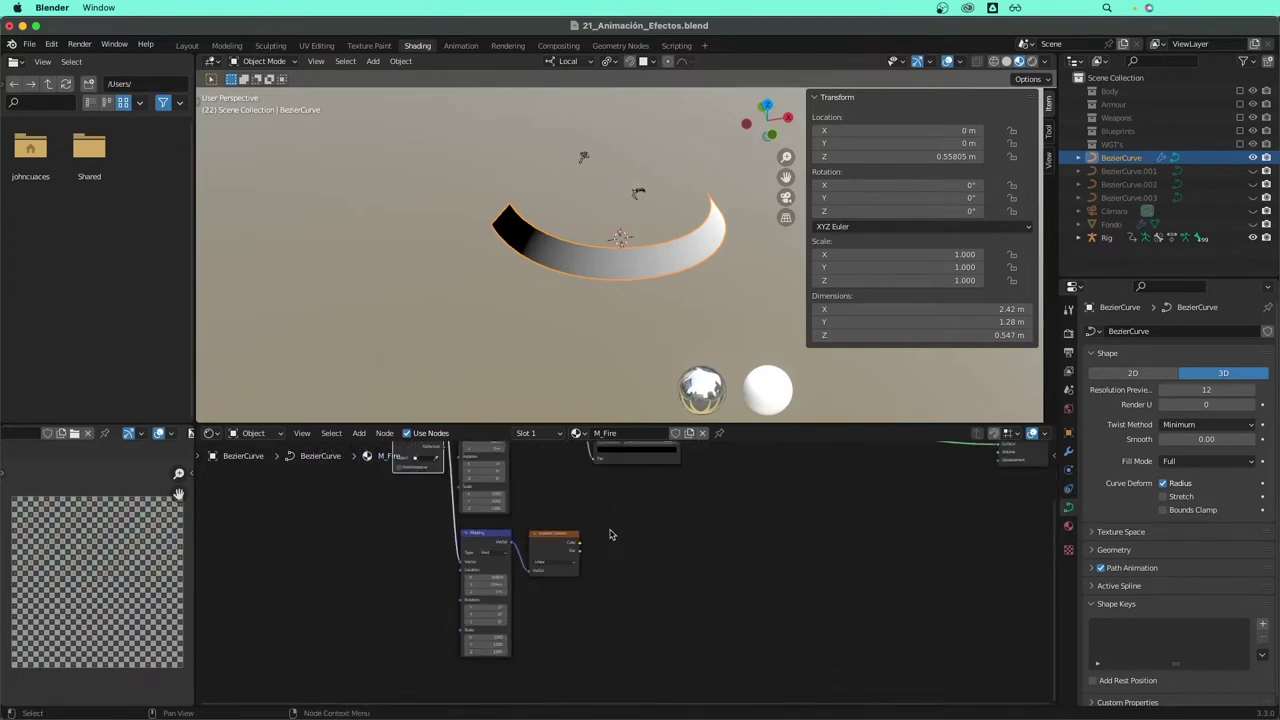
pyautogui.scroll(-2, 606, 569)
pyautogui.click(620, 491)
pyautogui.hotkey('shift', 'd')
# - Place the copied ColorRamp beside the lower gradient and connect the gradient into it
pyautogui.click(622, 612)
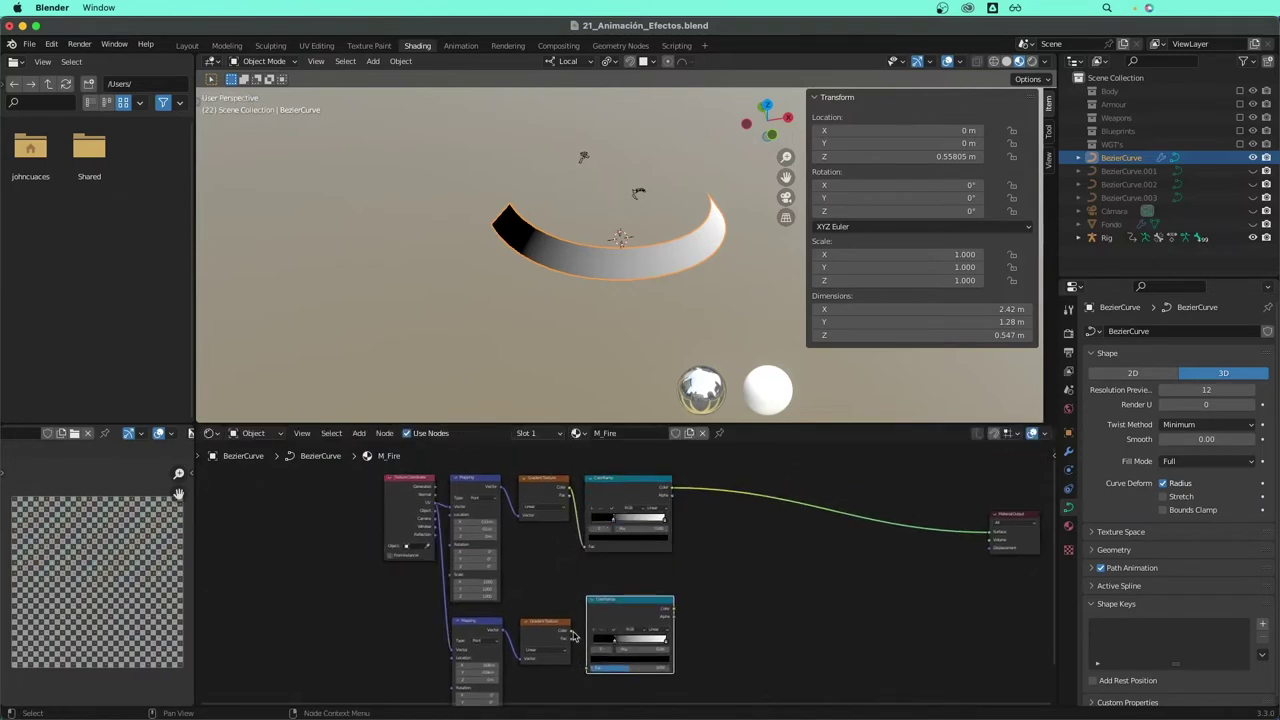
pyautogui.moveTo(570, 633); pyautogui.dragTo(588, 662)
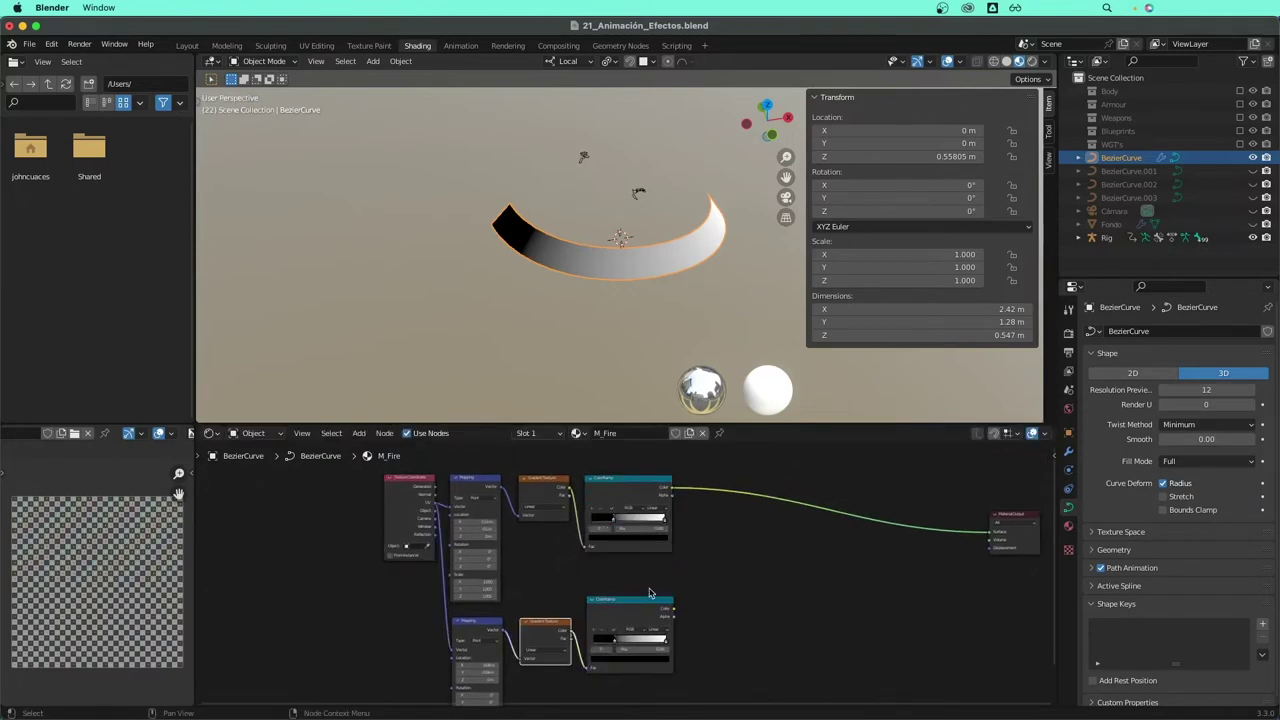
pyautogui.moveTo(634, 603); pyautogui.dragTo(634, 577)
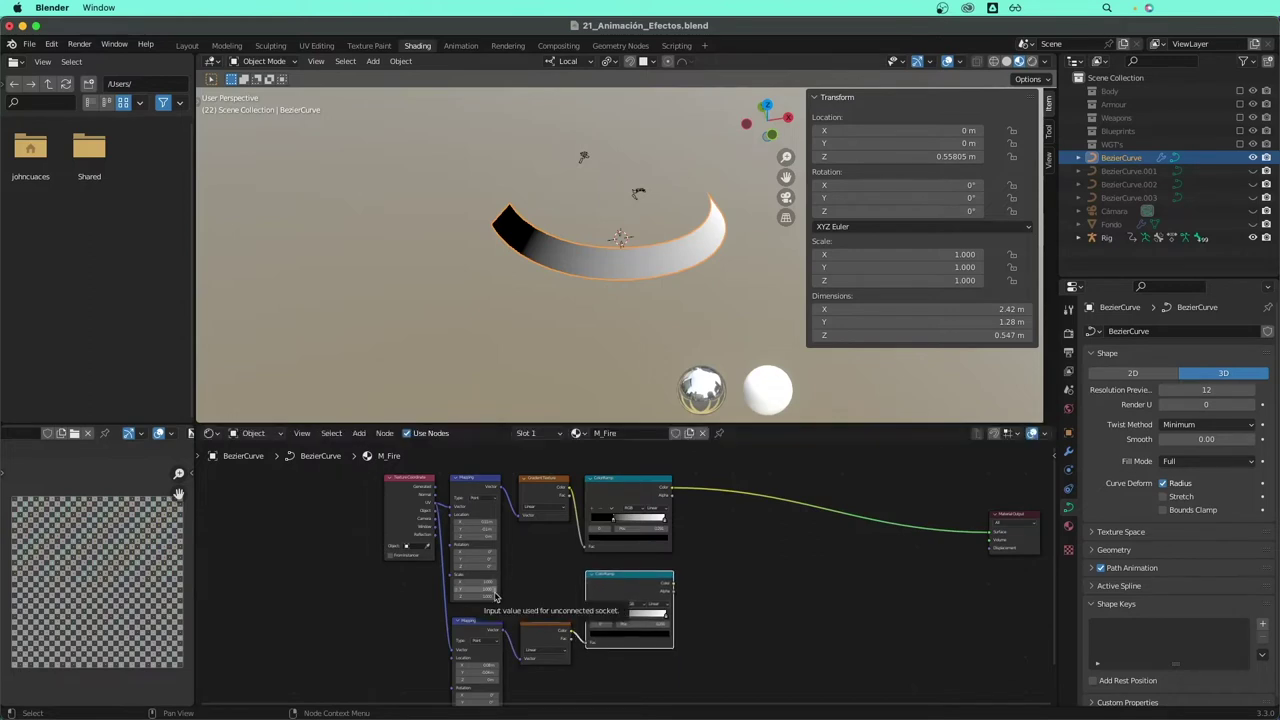
pyautogui.scroll(1, 494, 600)
pyautogui.scroll(2, 500, 602)
# - Switch the upper Mapping node to Texture type and set its Location X to 0.02 m
pyautogui.moveTo(506, 601); pyautogui.dragTo(517, 630, button='middle')
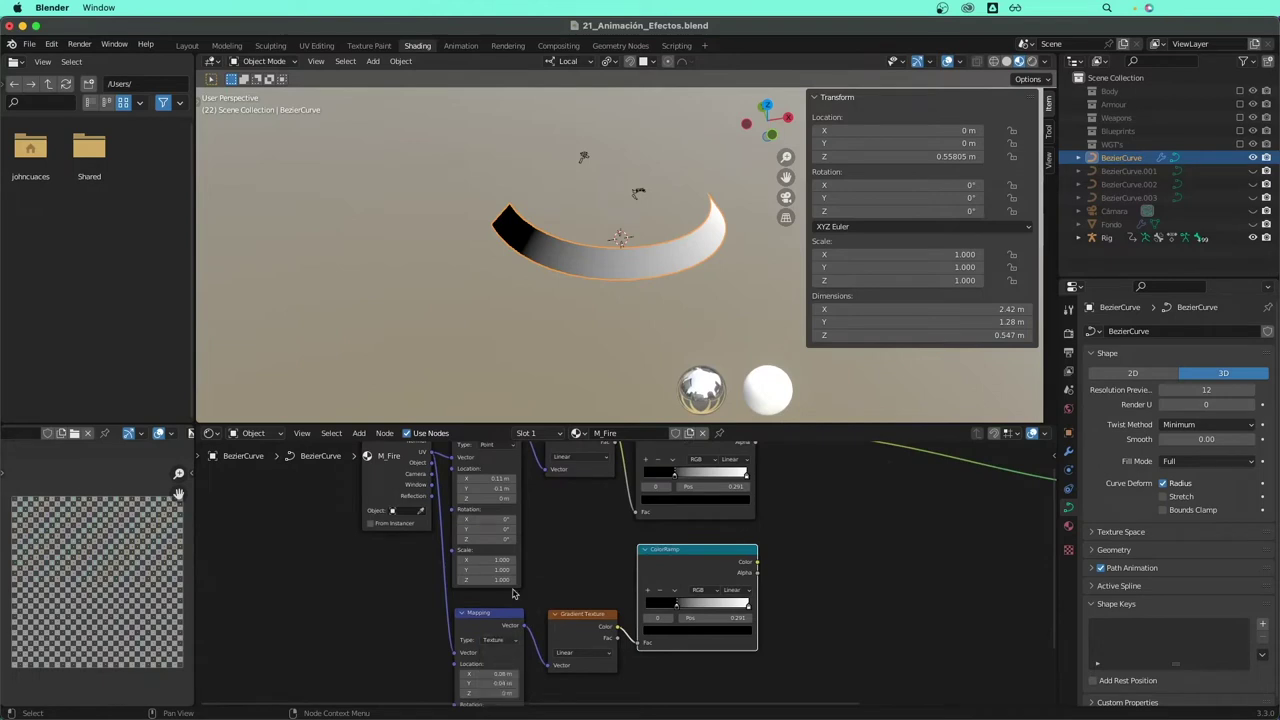
pyautogui.moveTo(543, 560); pyautogui.dragTo(547, 620, button='middle')
pyautogui.click(508, 510)
pyautogui.click(508, 510)
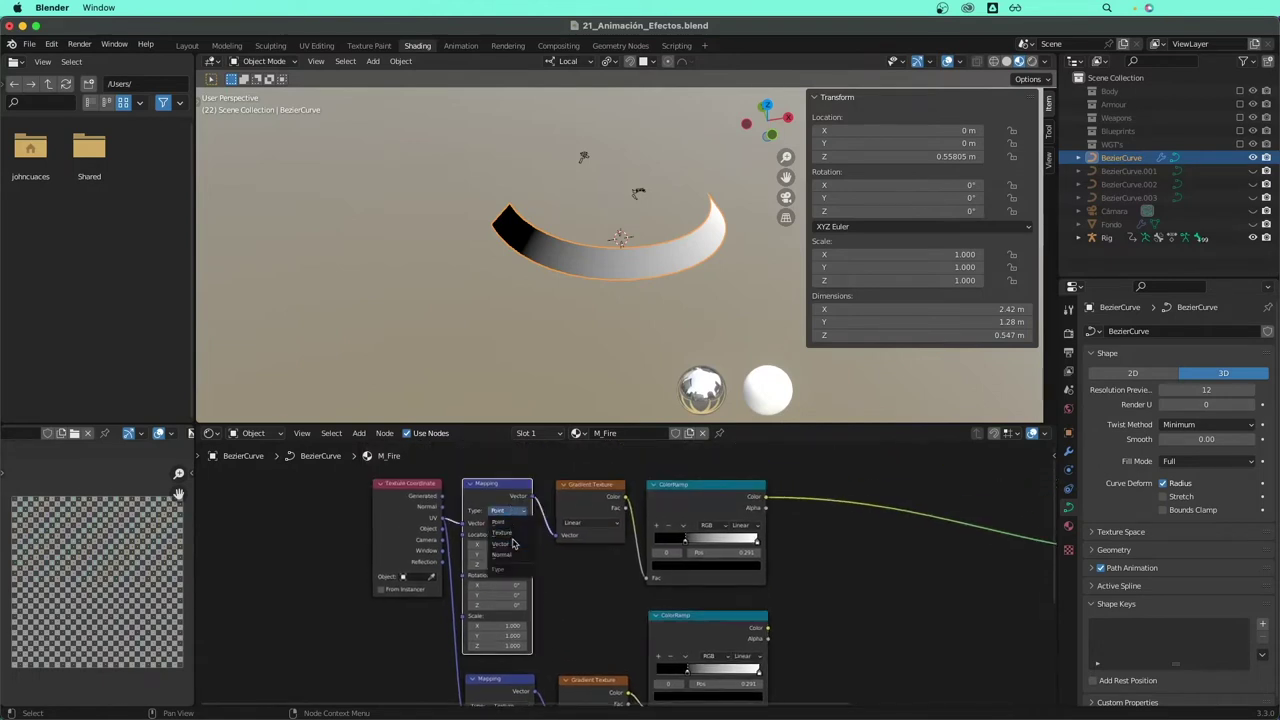
pyautogui.click(512, 538)
pyautogui.moveTo(590, 582); pyautogui.dragTo(509, 566, button='middle')
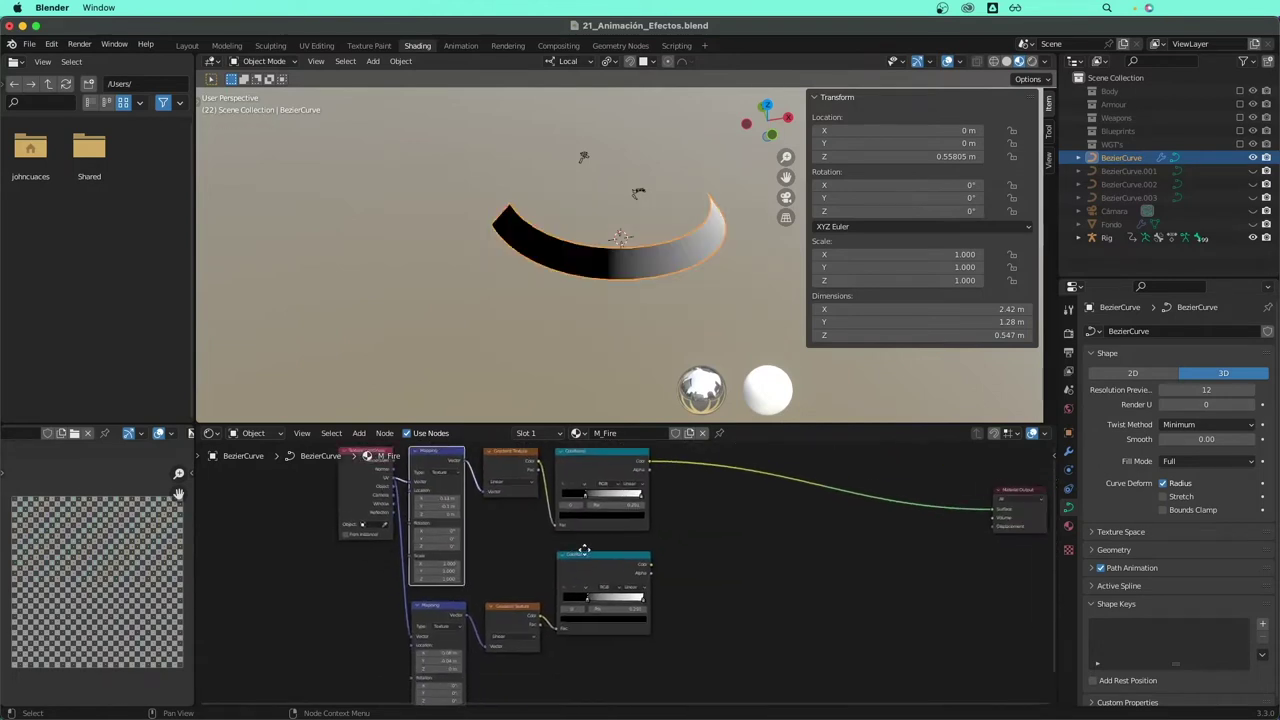
pyautogui.scroll(2, 500, 560)
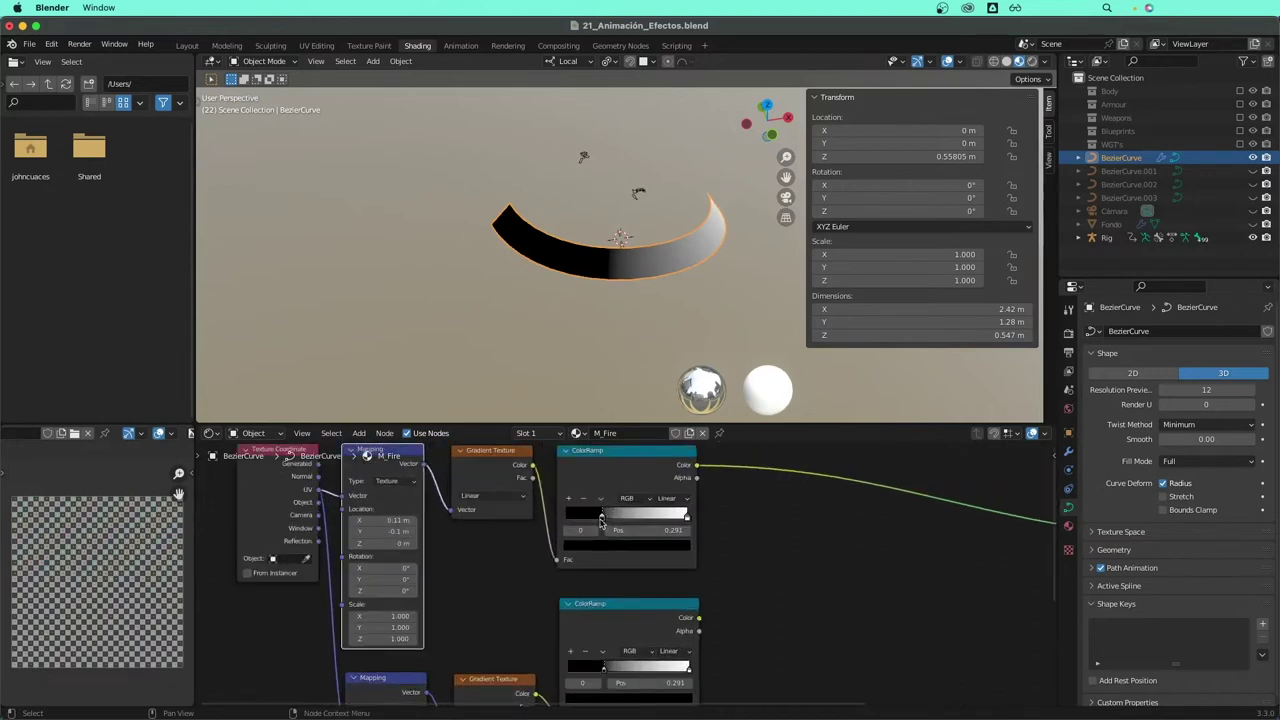
pyautogui.moveTo(399, 519)
pyautogui.mouseDown()
pyautogui.moveTo(410, 519)
pyautogui.moveTo(380, 520)
pyautogui.mouseUp()
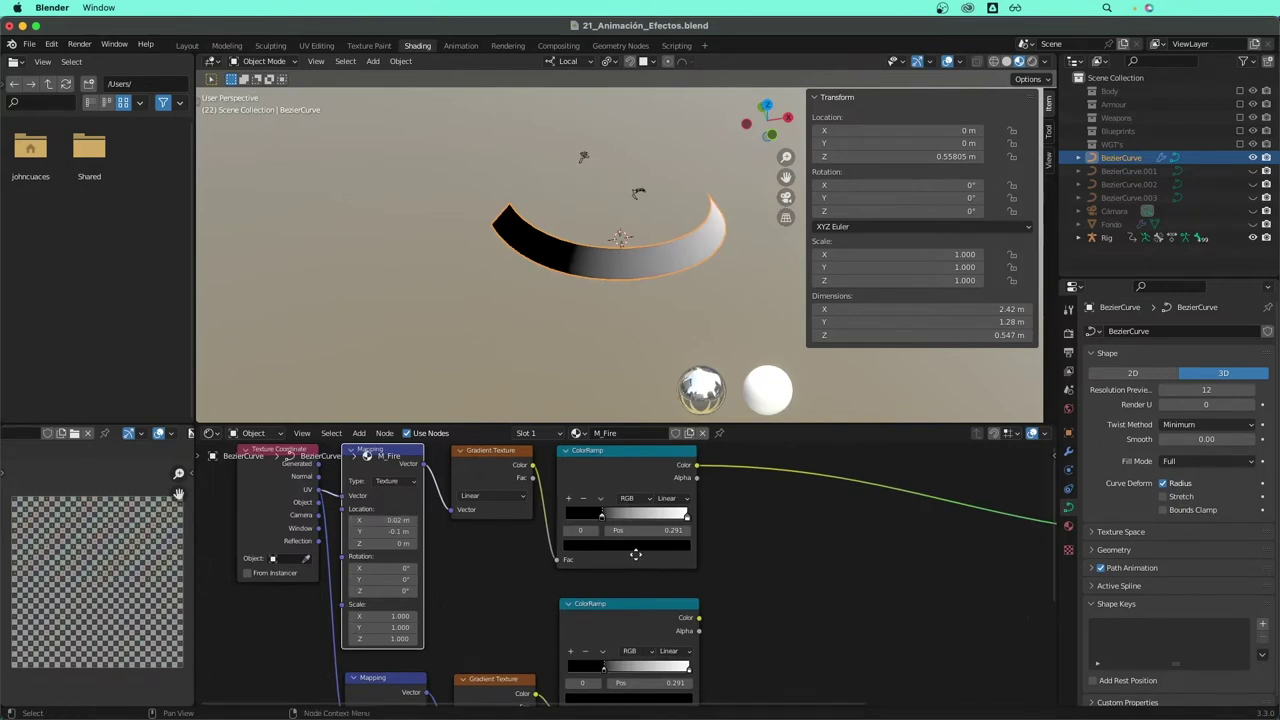
pyautogui.hscroll(-2, 560, 530)
pyautogui.scroll(1, 535, 520)
pyautogui.scroll(2, 535, 520)
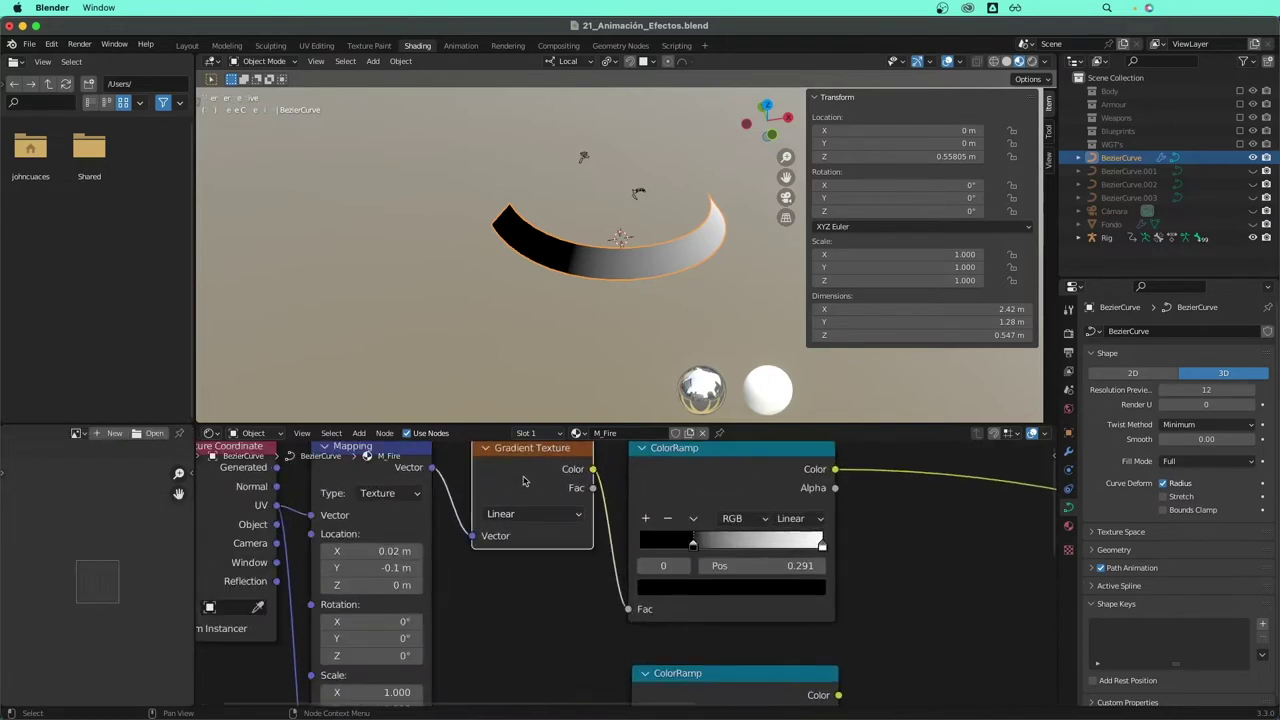
pyautogui.scroll(1, 525, 500)
# - Change the upper Gradient Texture type to Quadratic Sphere
pyautogui.click(535, 544)
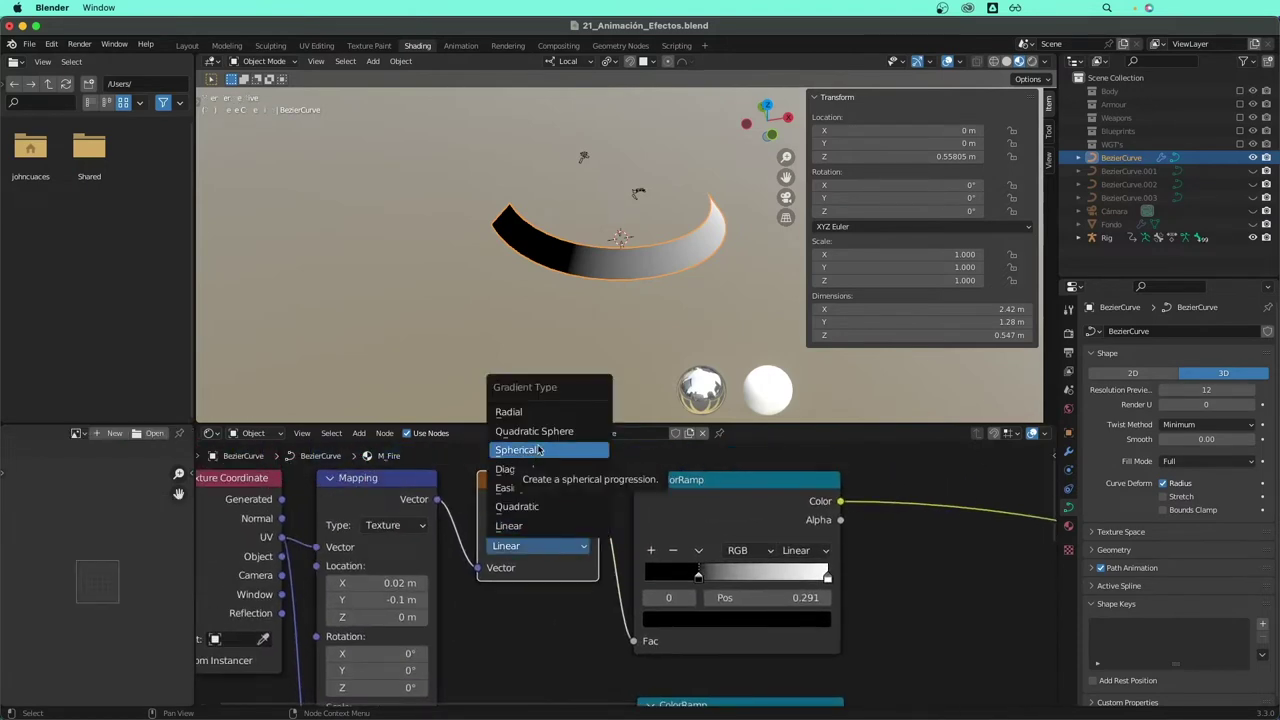
pyautogui.click(540, 431)
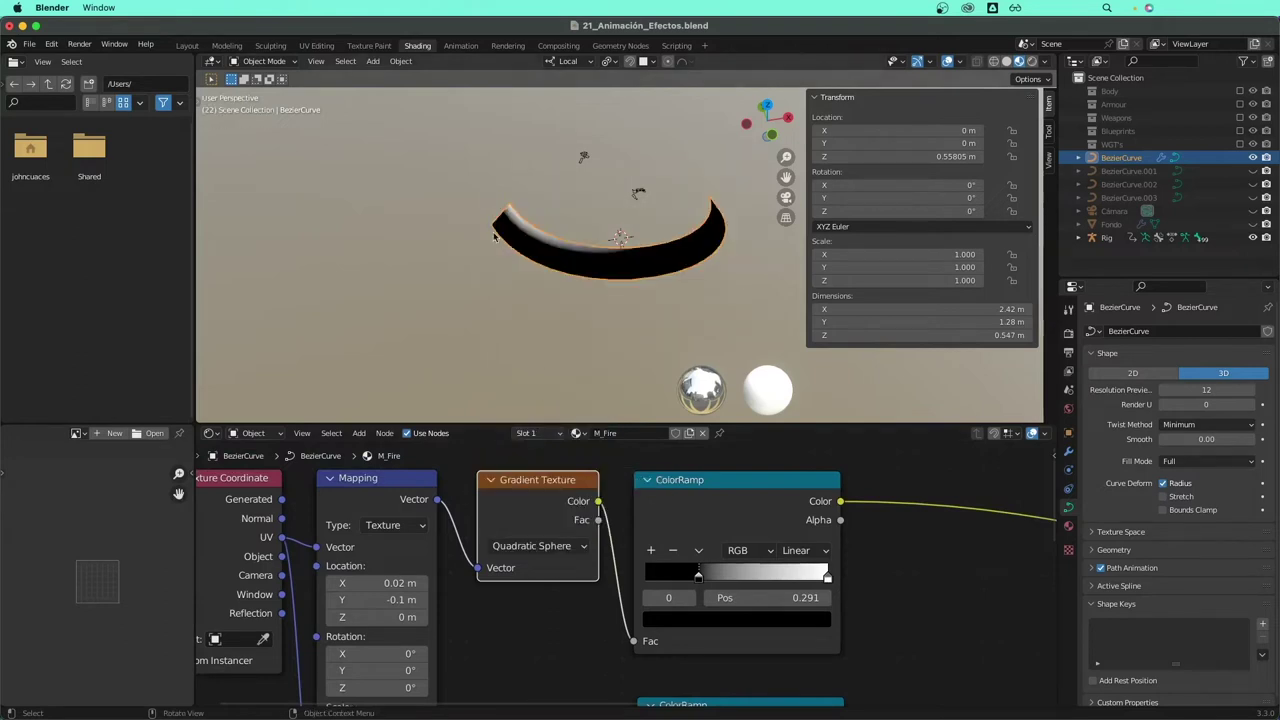
pyautogui.scroll(-1, 427, 610)
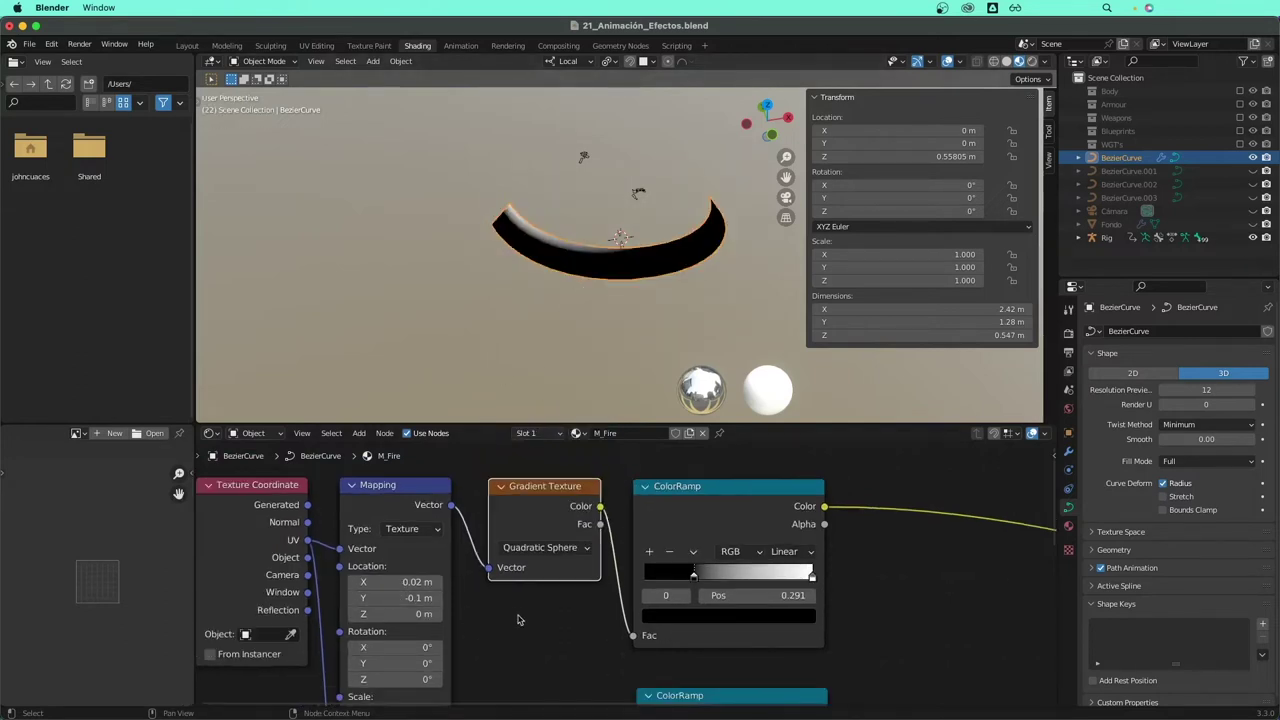
pyautogui.scroll(-1, 530, 615)
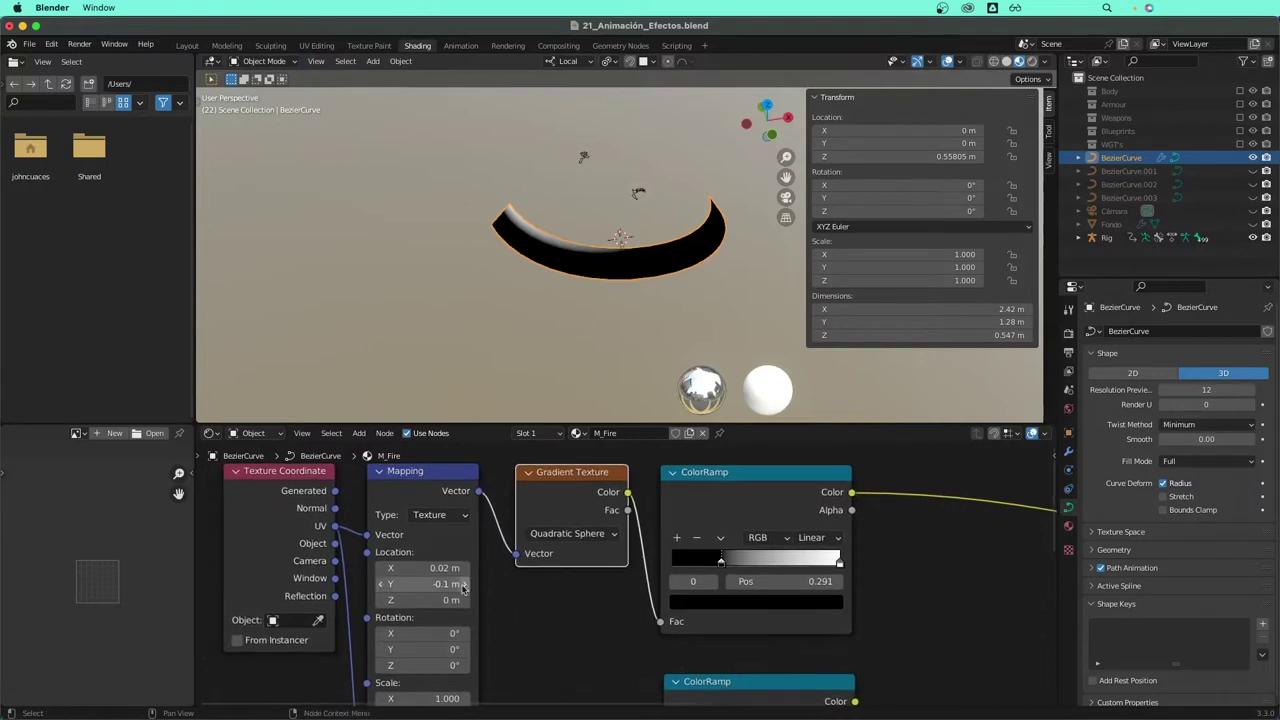
# - Offset the Mapping Location to X 0.37 m and Y 0.48 m, checking the ribbon's shading
pyautogui.moveTo(420, 567)
pyautogui.mouseDown()
pyautogui.moveTo(470, 567)
pyautogui.moveTo(470, 587)
pyautogui.mouseUp()
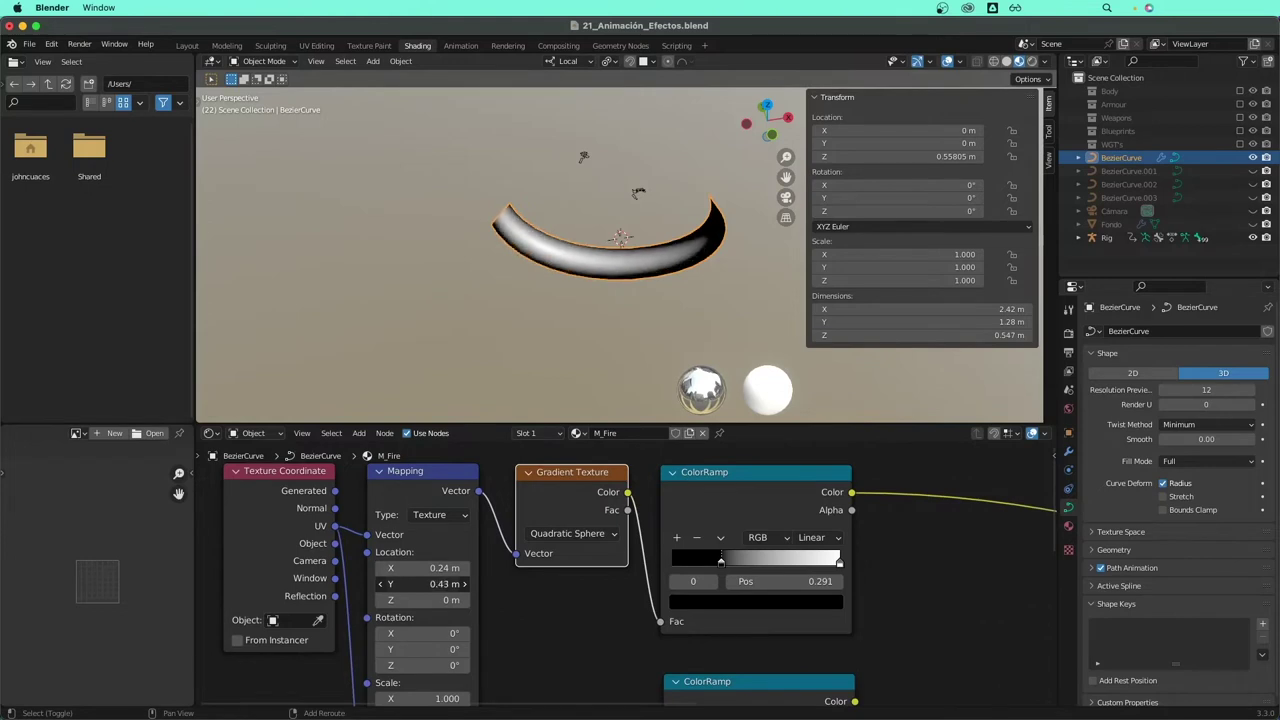
pyautogui.moveTo(470, 583)
pyautogui.mouseDown()
pyautogui.moveTo(401, 583)
pyautogui.moveTo(445, 567)
pyautogui.moveTo(420, 583)
pyautogui.mouseUp()
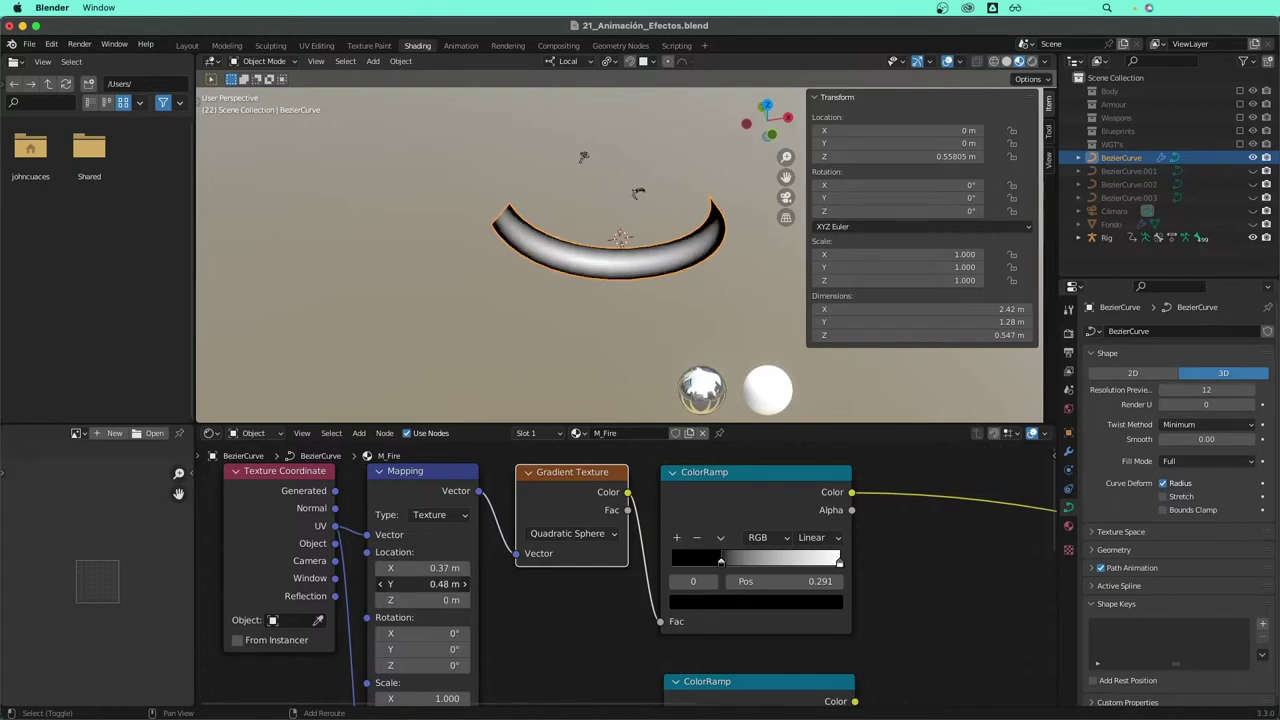
pyautogui.moveTo(700, 320); pyautogui.dragTo(631, 253, button='middle')
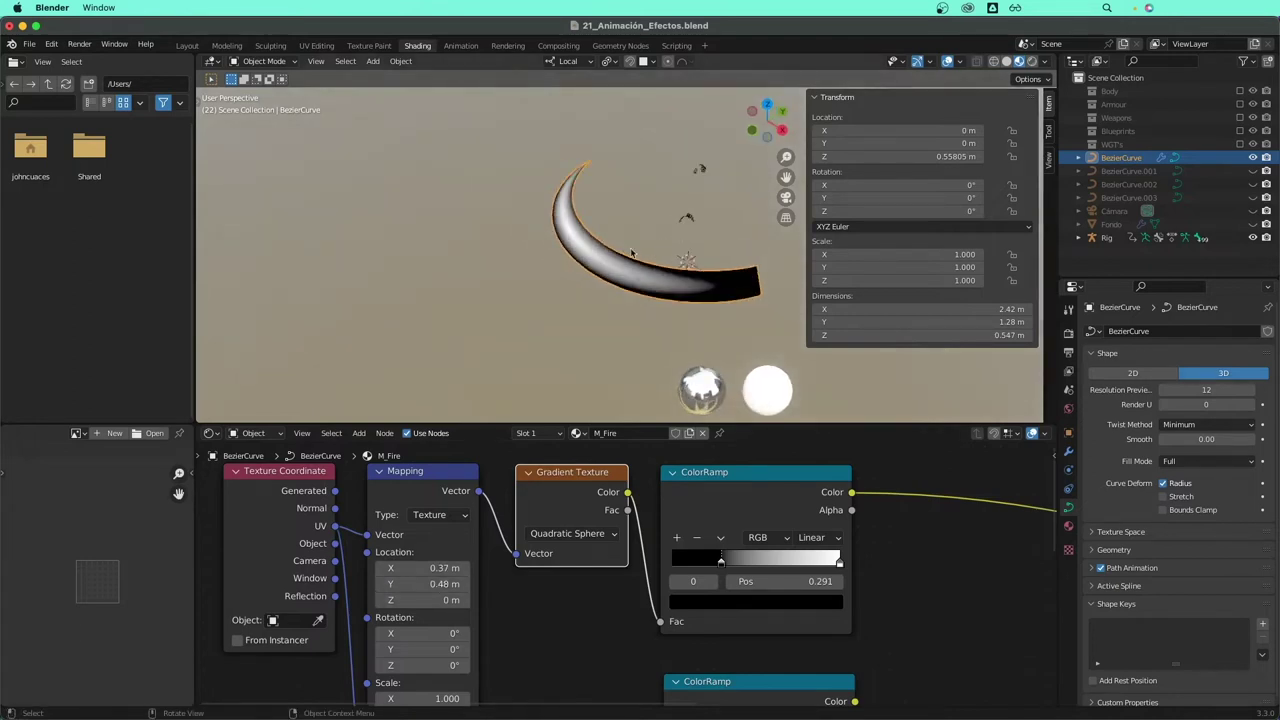
pyautogui.moveTo(716, 280)
pyautogui.mouseDown(button='middle')
pyautogui.moveTo(746, 260)
pyautogui.moveTo(583, 240)
pyautogui.mouseUp(button='middle')
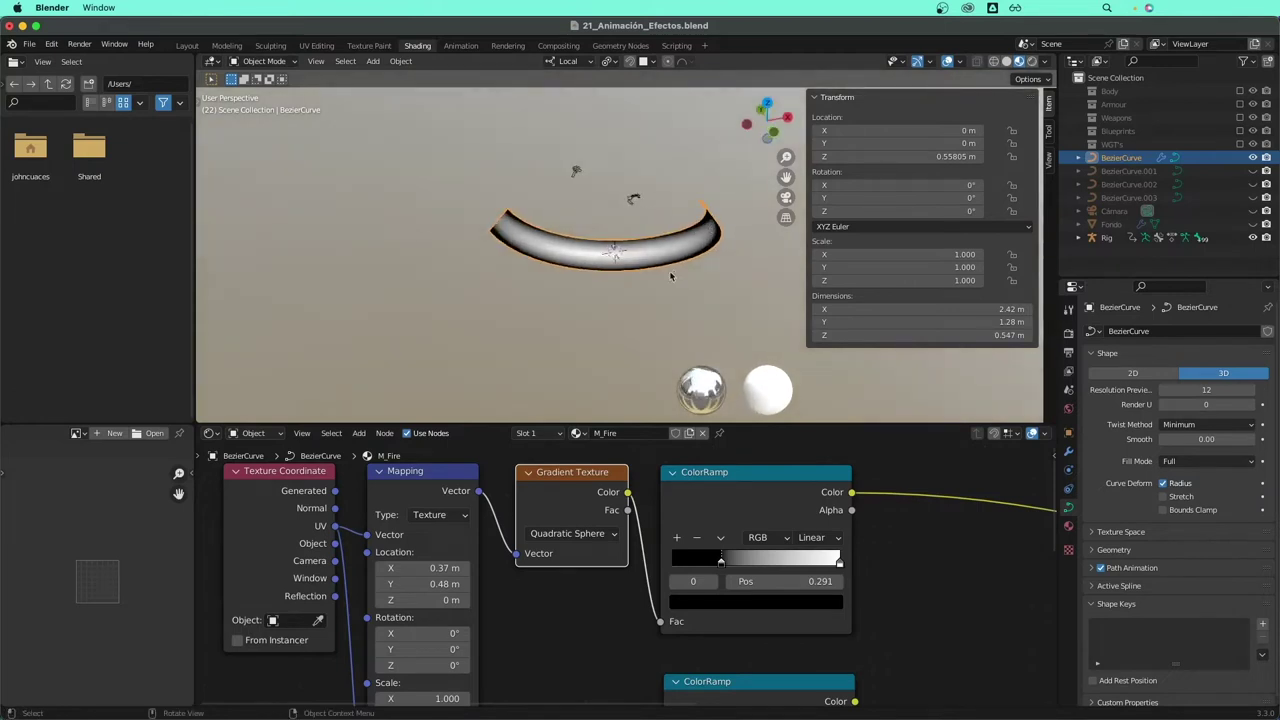
# - Move a ColorRamp stop to brighten the ribbon
pyautogui.moveTo(720, 562)
pyautogui.mouseDown()
pyautogui.moveTo(698, 567)
pyautogui.moveTo(722, 567)
pyautogui.mouseUp()
pyautogui.scroll(-2, 600, 560)
pyautogui.keyDown('shift'); pyautogui.scroll(-3, 560, 560); pyautogui.keyUp('shift')
pyautogui.keyDown('shift'); pyautogui.scroll(-3, 558, 559); pyautogui.keyUp('shift')
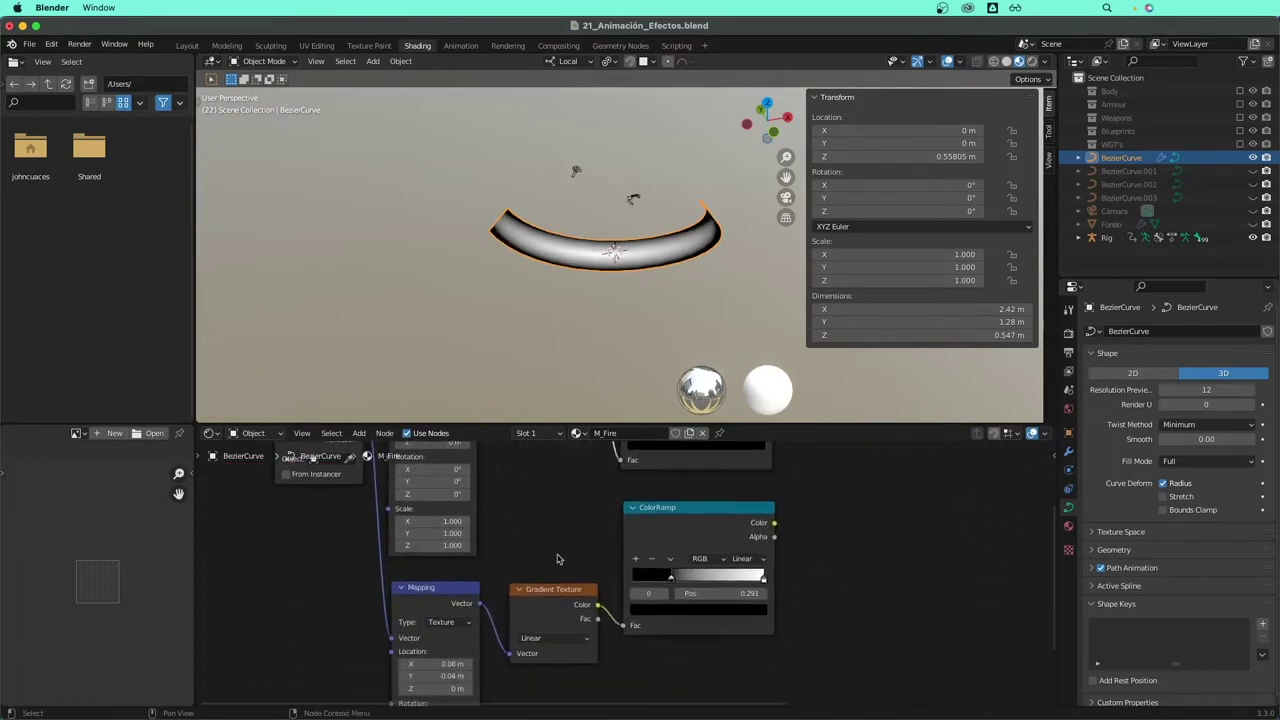
pyautogui.scroll(-2, 558, 559)
# - Insert a MixRGB node on the output link and plug the lower ColorRamp into it
pyautogui.scroll(-2, 558, 559)
pyautogui.hotkey('shift', 'a')
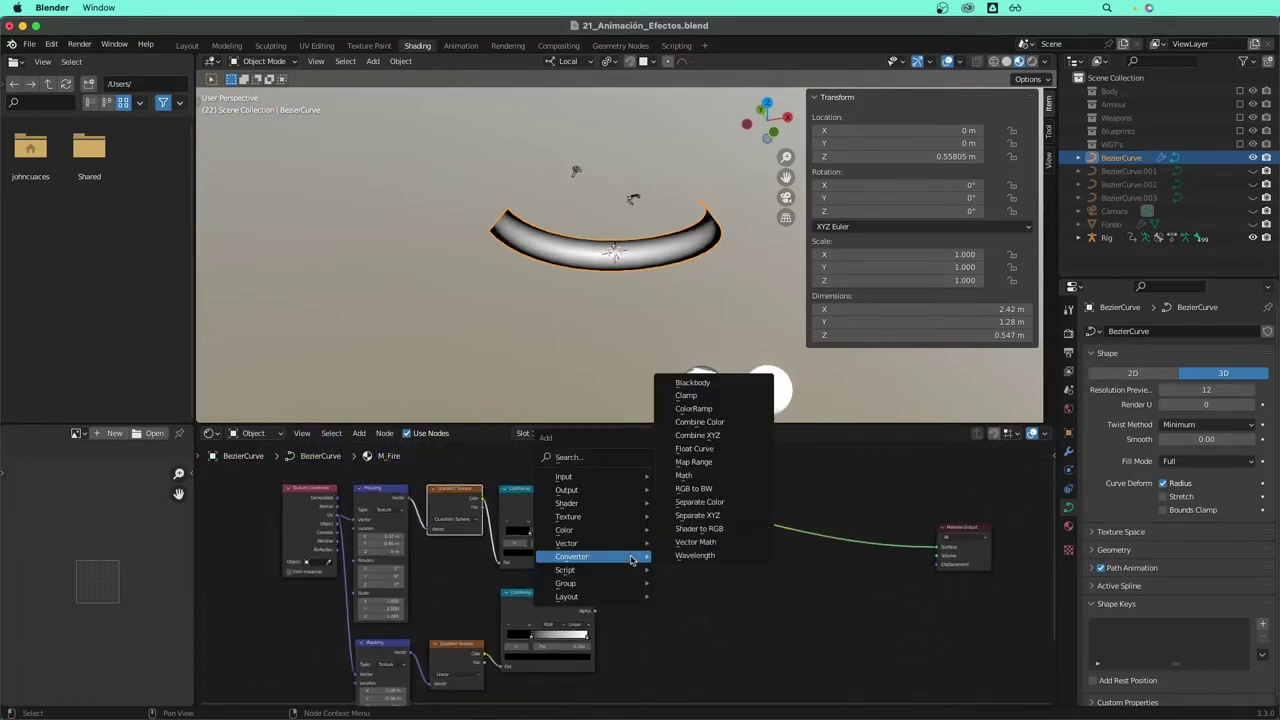
pyautogui.moveTo(590, 530)
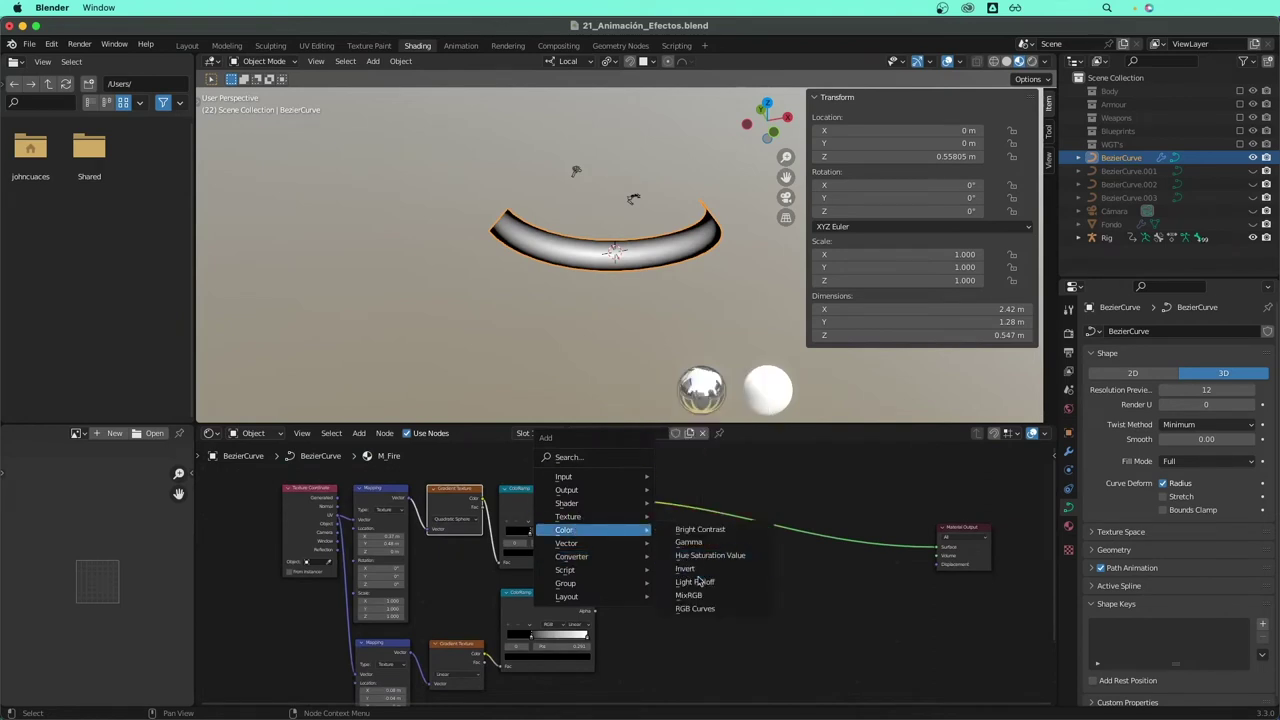
pyautogui.click(690, 595)
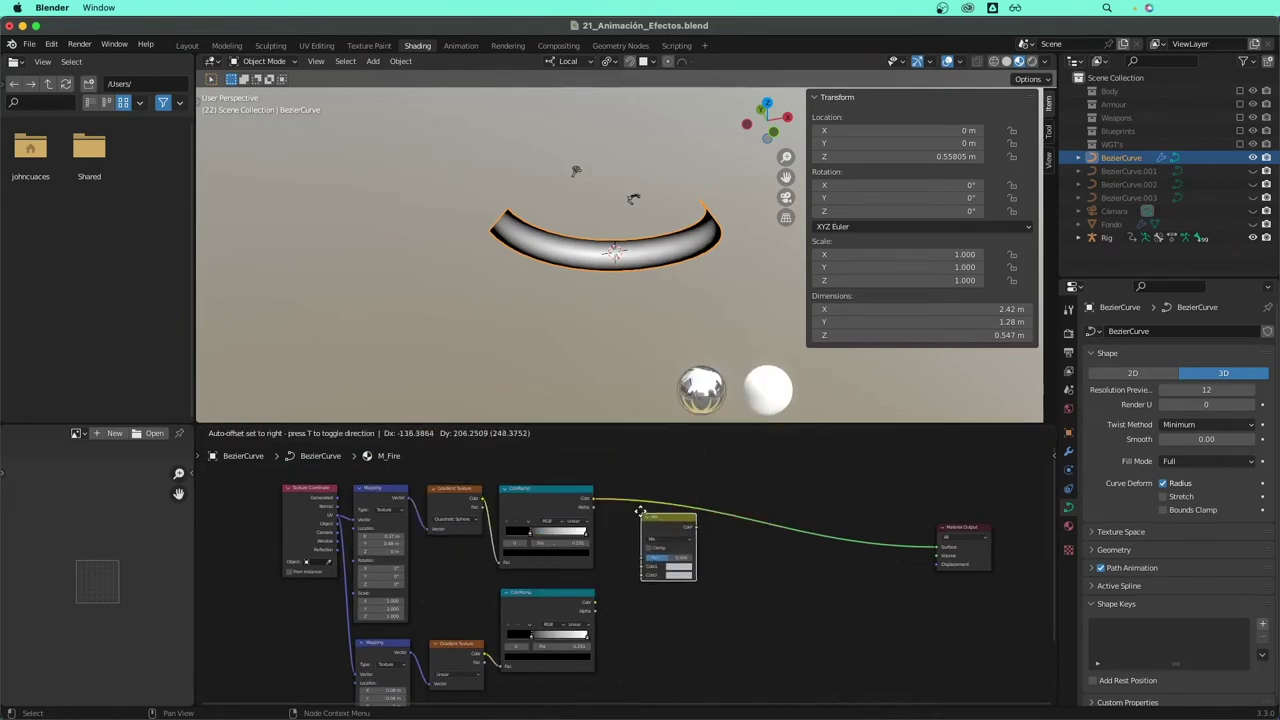
pyautogui.click(640, 511)
pyautogui.moveTo(595, 601); pyautogui.dragTo(642, 566)
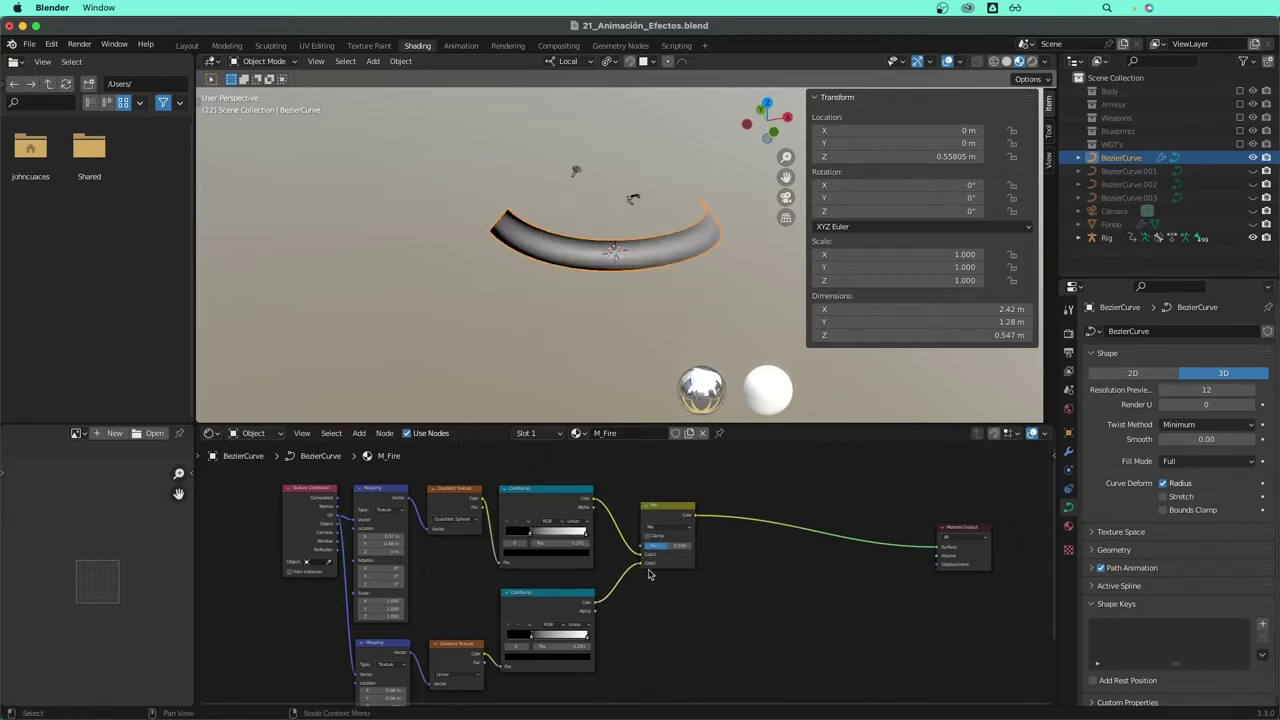
# - Set the mix node's factor to 1.000 and its blend mode to Multiply
pyautogui.moveTo(666, 545); pyautogui.dragTo(690, 545)
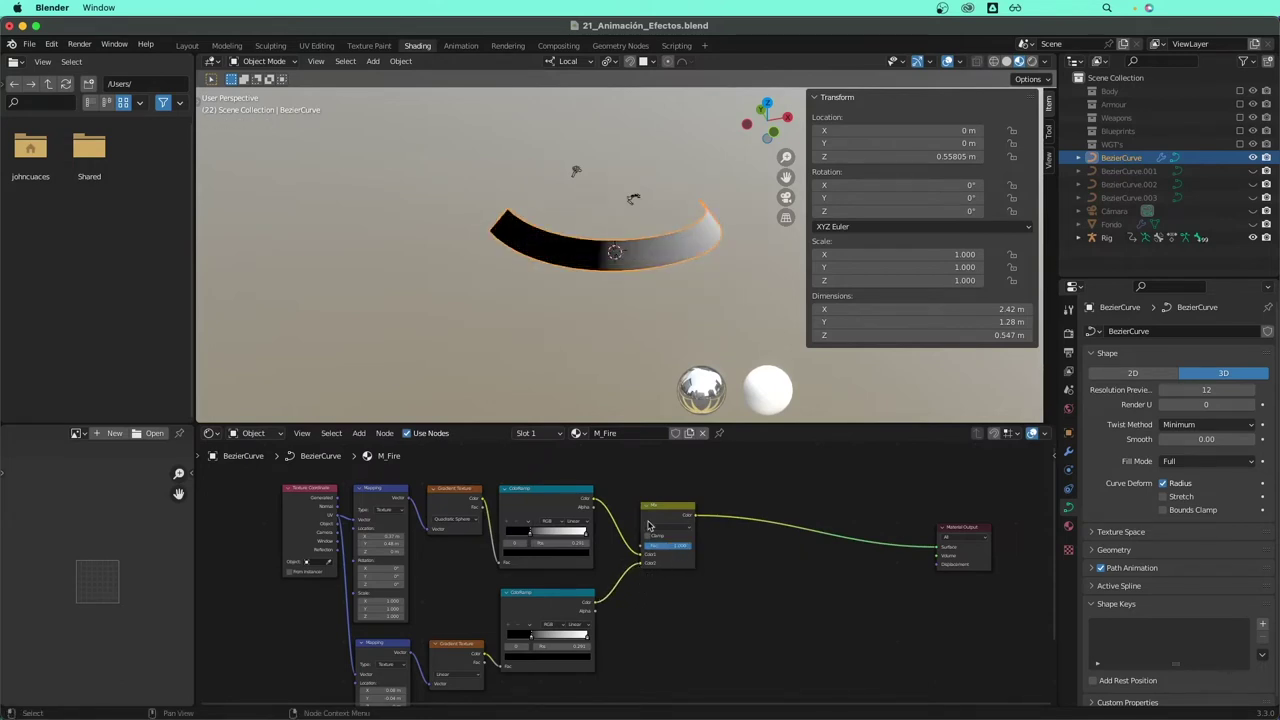
pyautogui.click(648, 526)
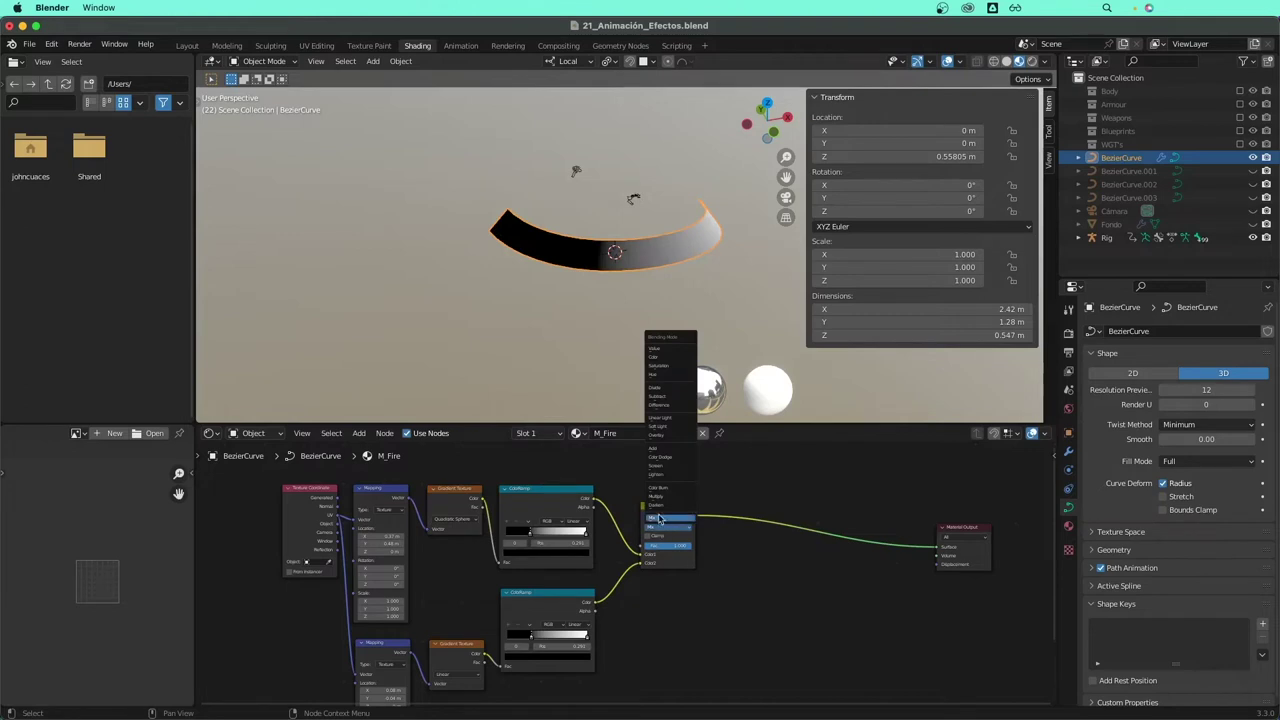
pyautogui.click(667, 502)
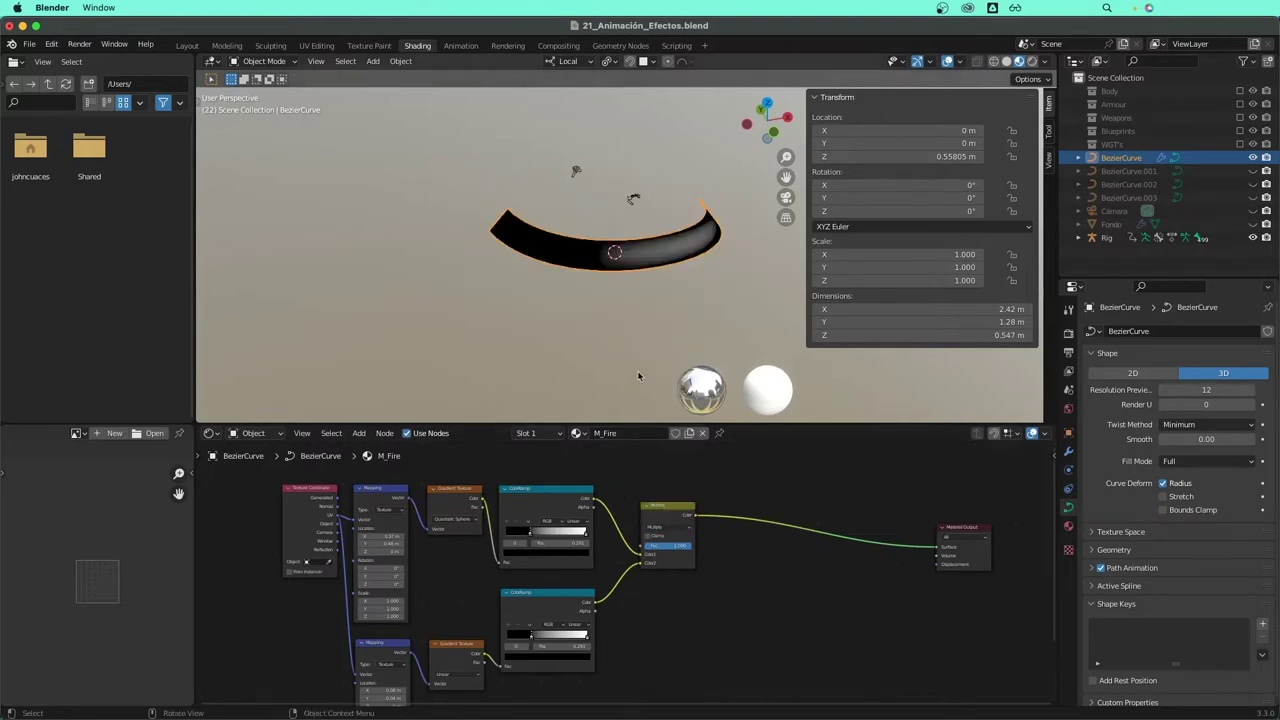
pyautogui.moveTo(637, 370)
pyautogui.mouseDown(button='middle')
pyautogui.moveTo(601, 351)
pyautogui.moveTo(590, 380)
pyautogui.mouseUp(button='middle')
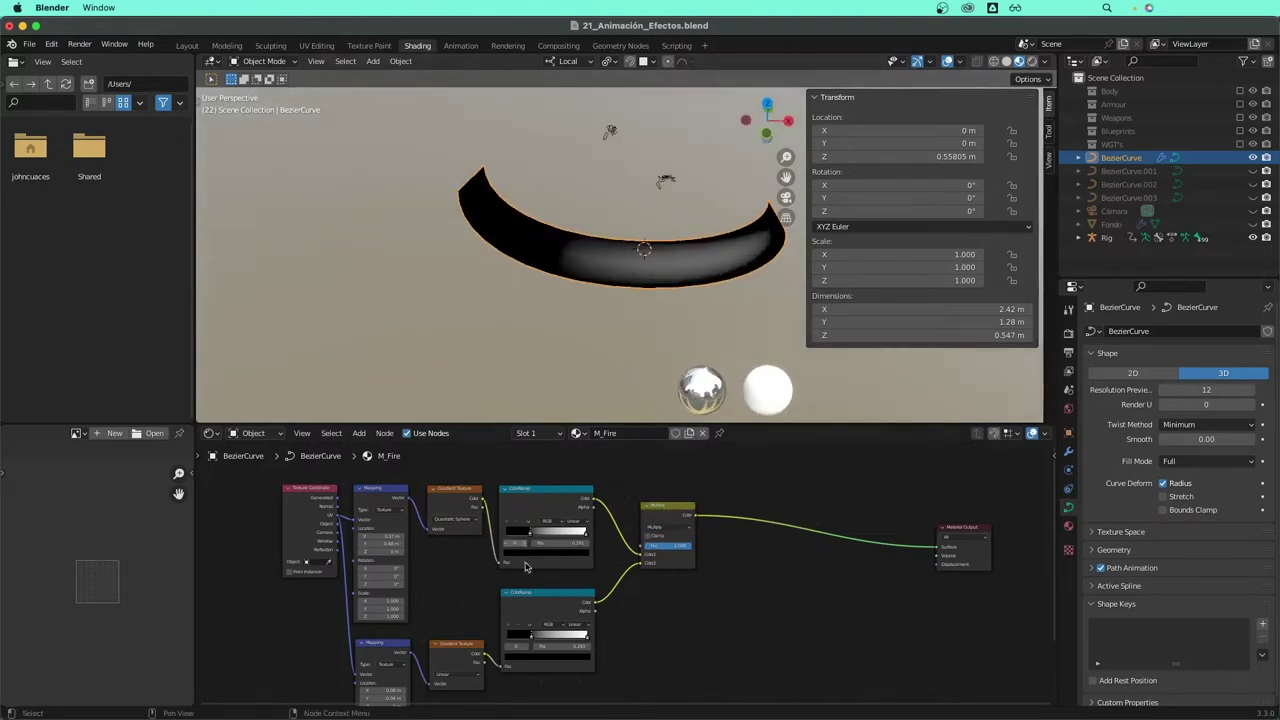
# - Slide the white stops of both the lower and upper ColorRamps to the left
pyautogui.moveTo(533, 645); pyautogui.dragTo(519, 638)
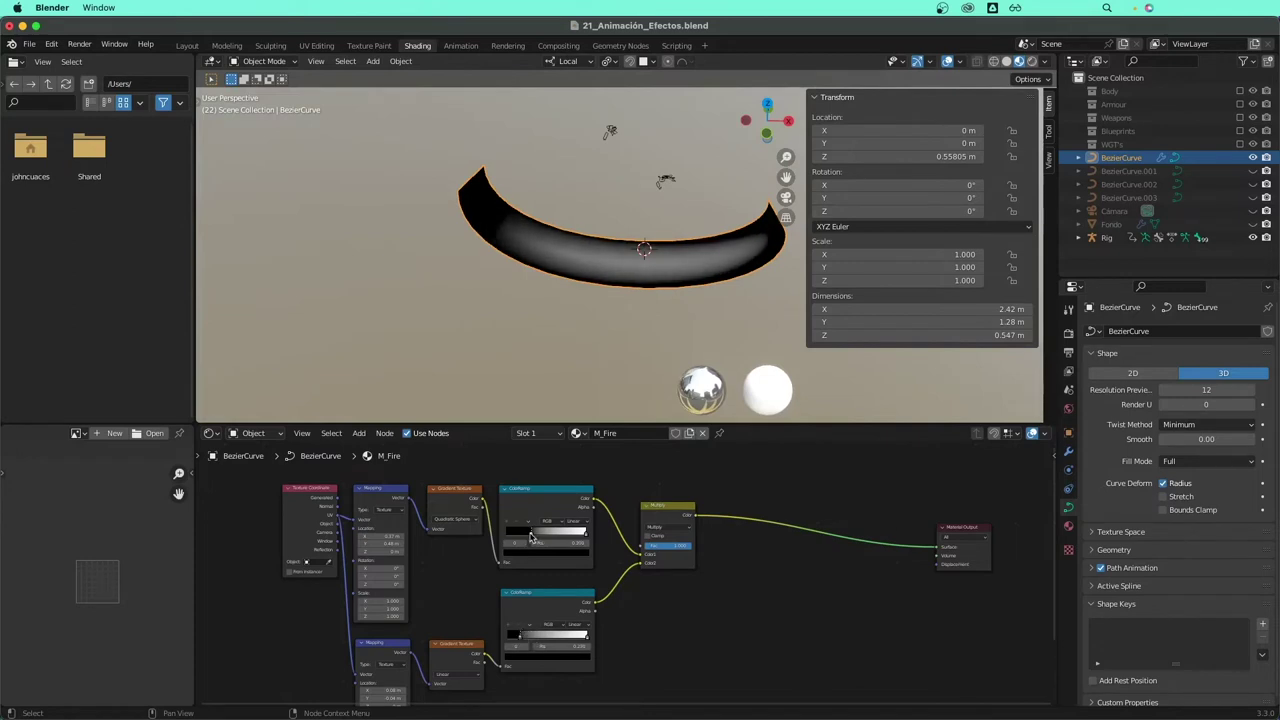
pyautogui.scroll(2, 397, 556)
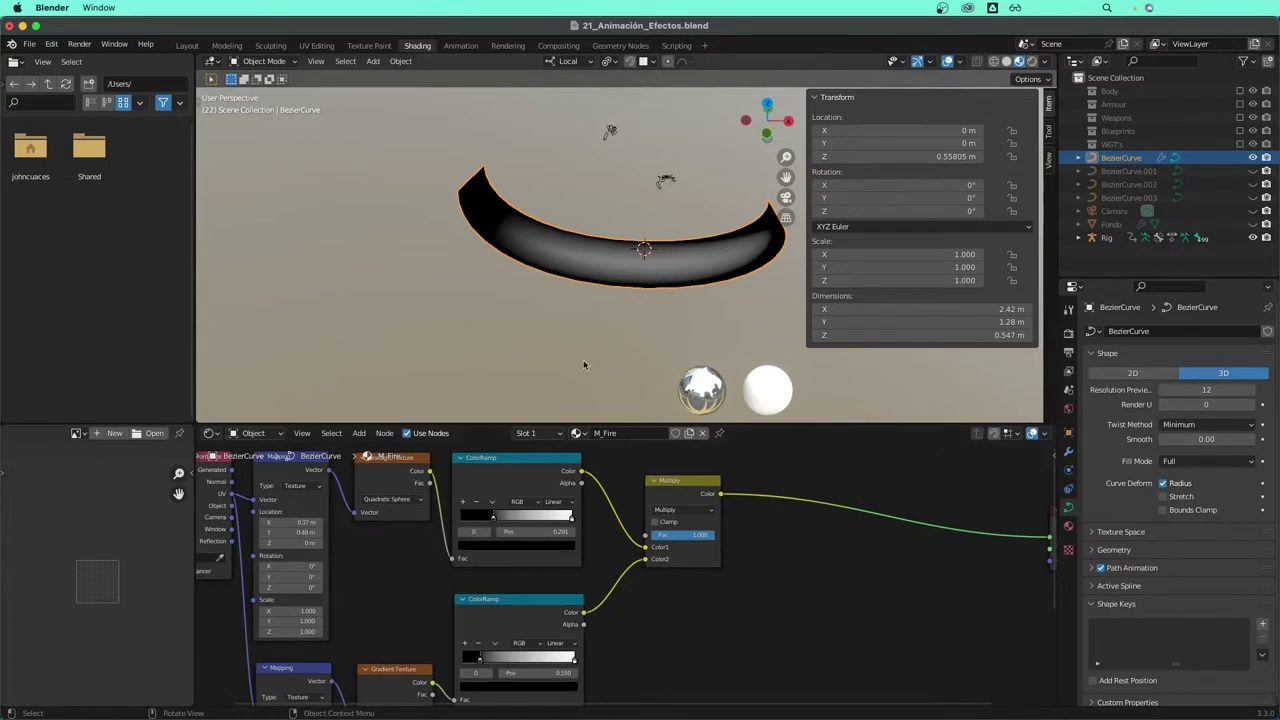
pyautogui.moveTo(573, 658)
pyautogui.mouseDown()
pyautogui.moveTo(522, 662)
pyautogui.moveTo(540, 657)
pyautogui.mouseUp()
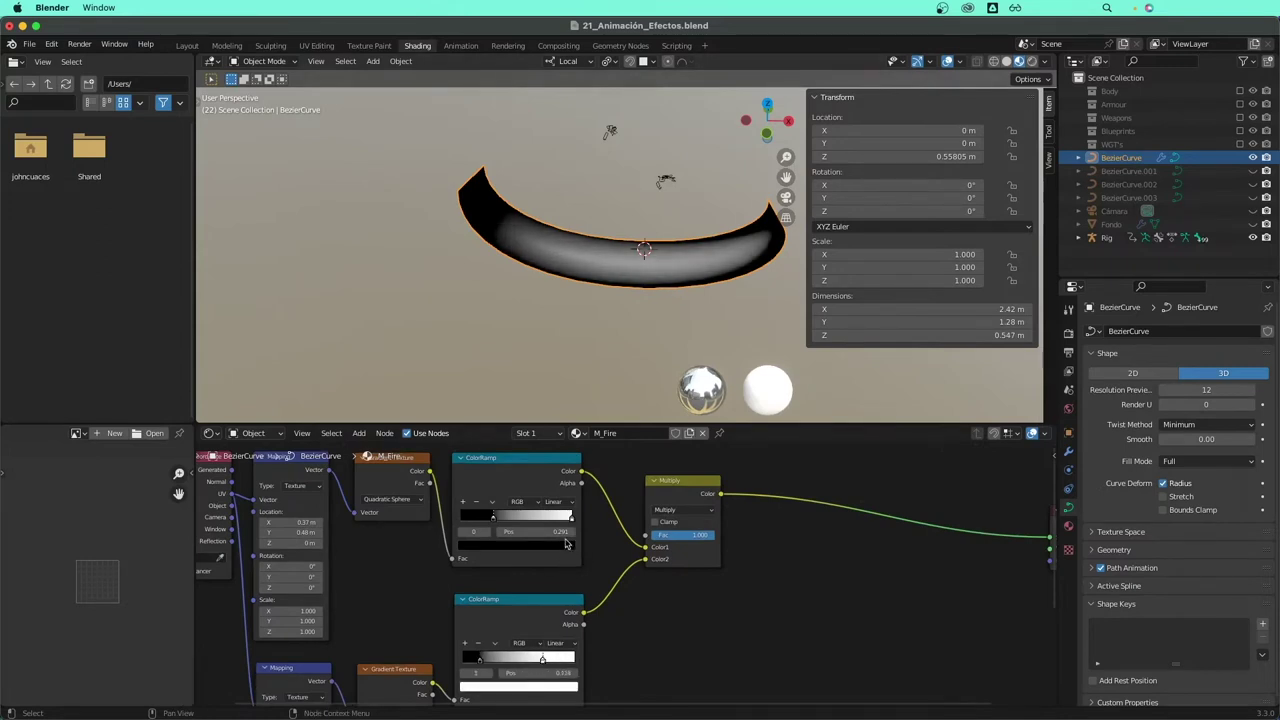
pyautogui.moveTo(571, 521); pyautogui.dragTo(557, 522)
pyautogui.scroll(-1, 738, 613)
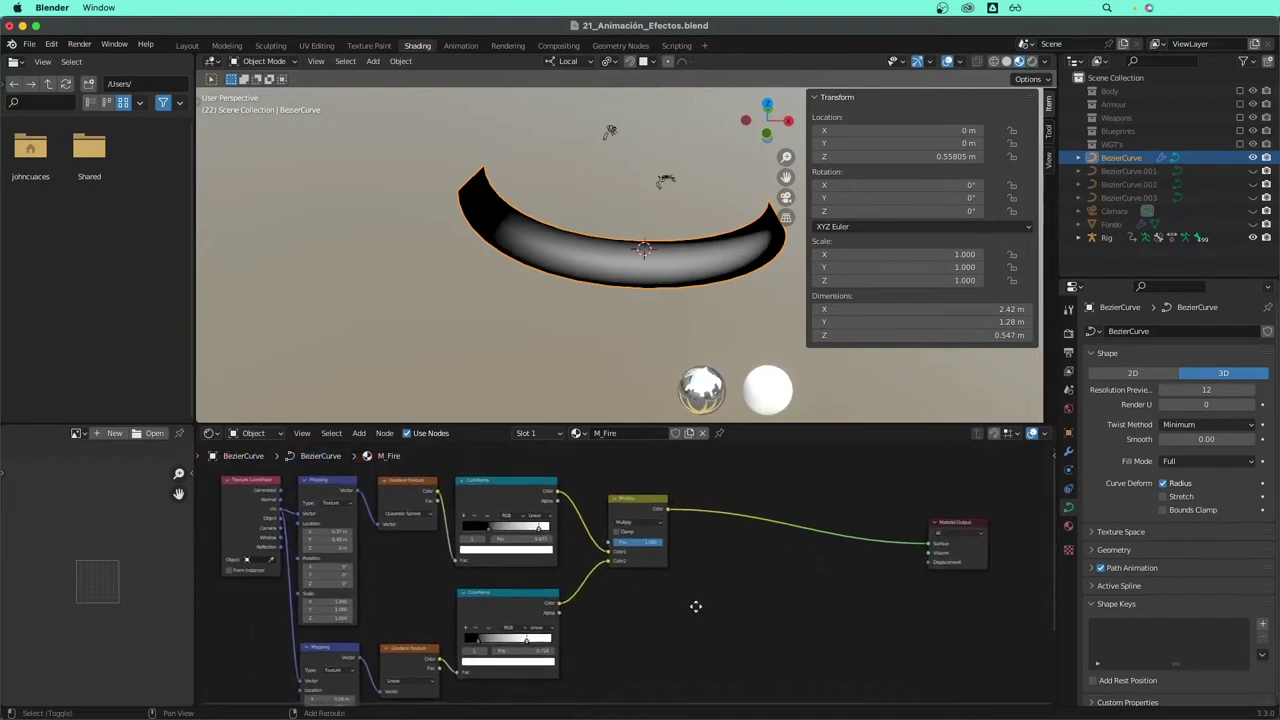
pyautogui.scroll(-1, 694, 603)
pyautogui.scroll(-2, 623, 614)
pyautogui.scroll(-1, 624, 611)
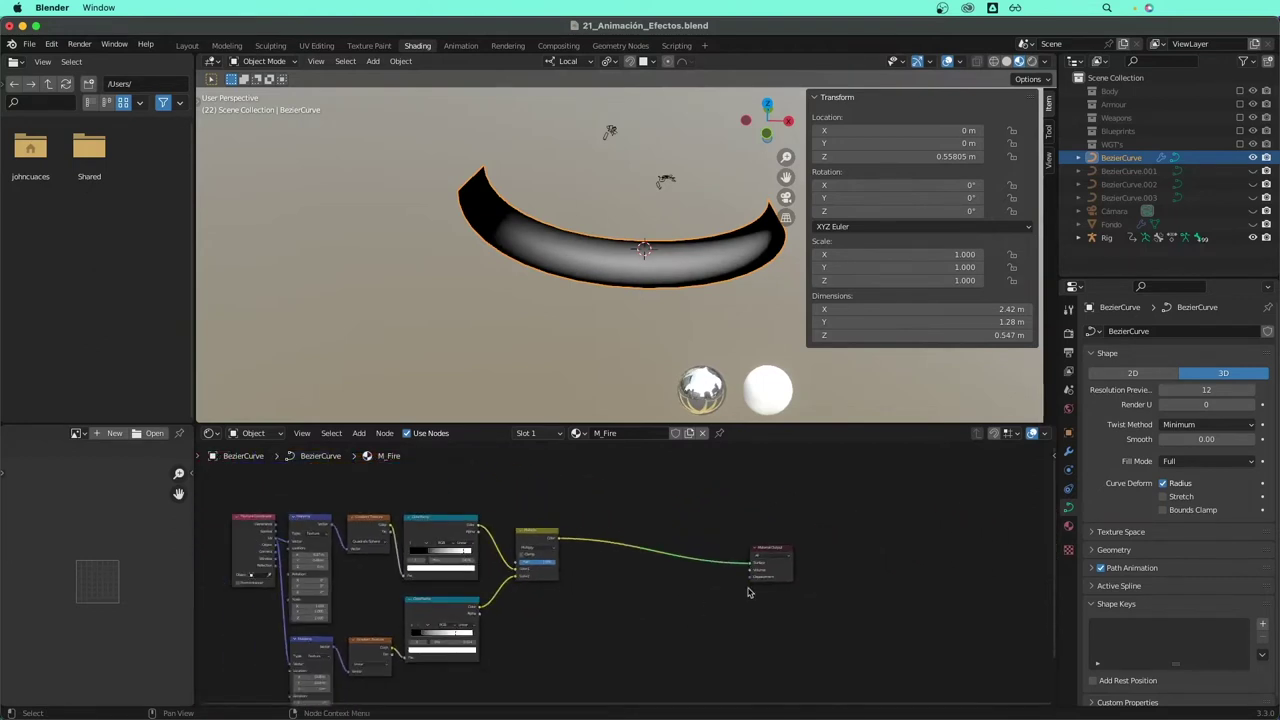
# - Move the Material Output node further right
pyautogui.moveTo(765, 553); pyautogui.dragTo(908, 535)
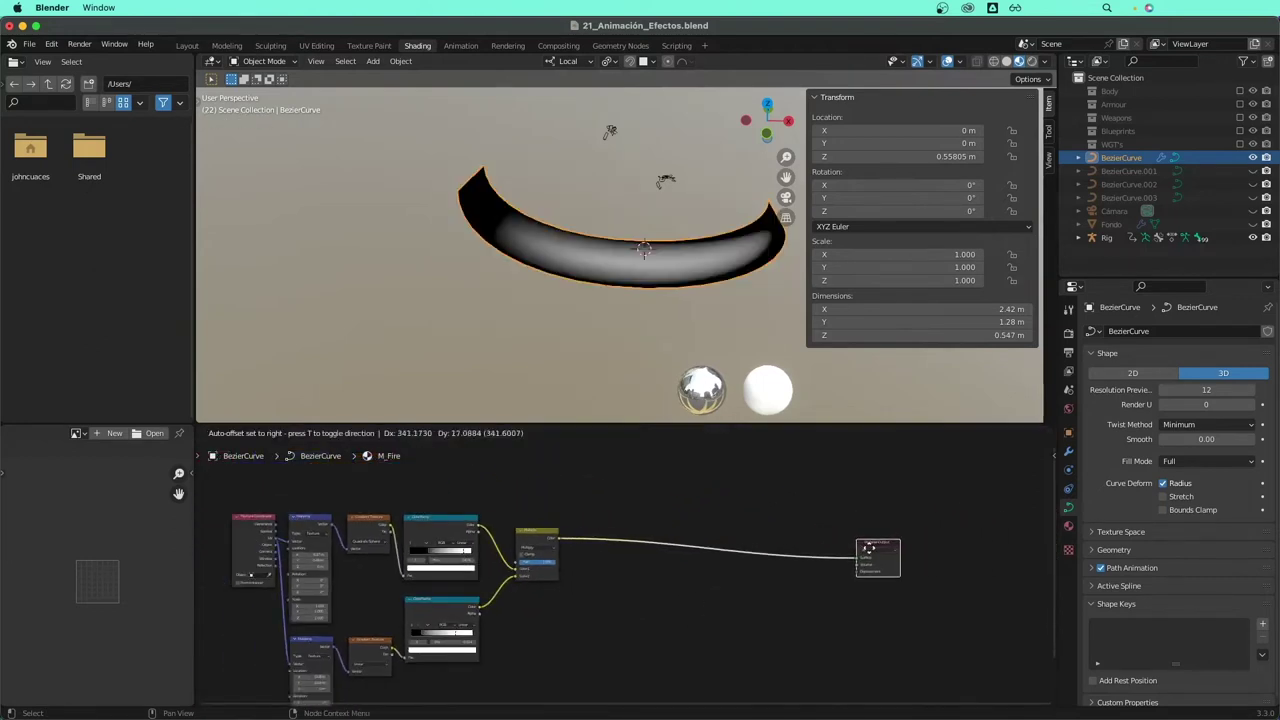
pyautogui.scroll(1, 703, 577)
pyautogui.scroll(1, 677, 582)
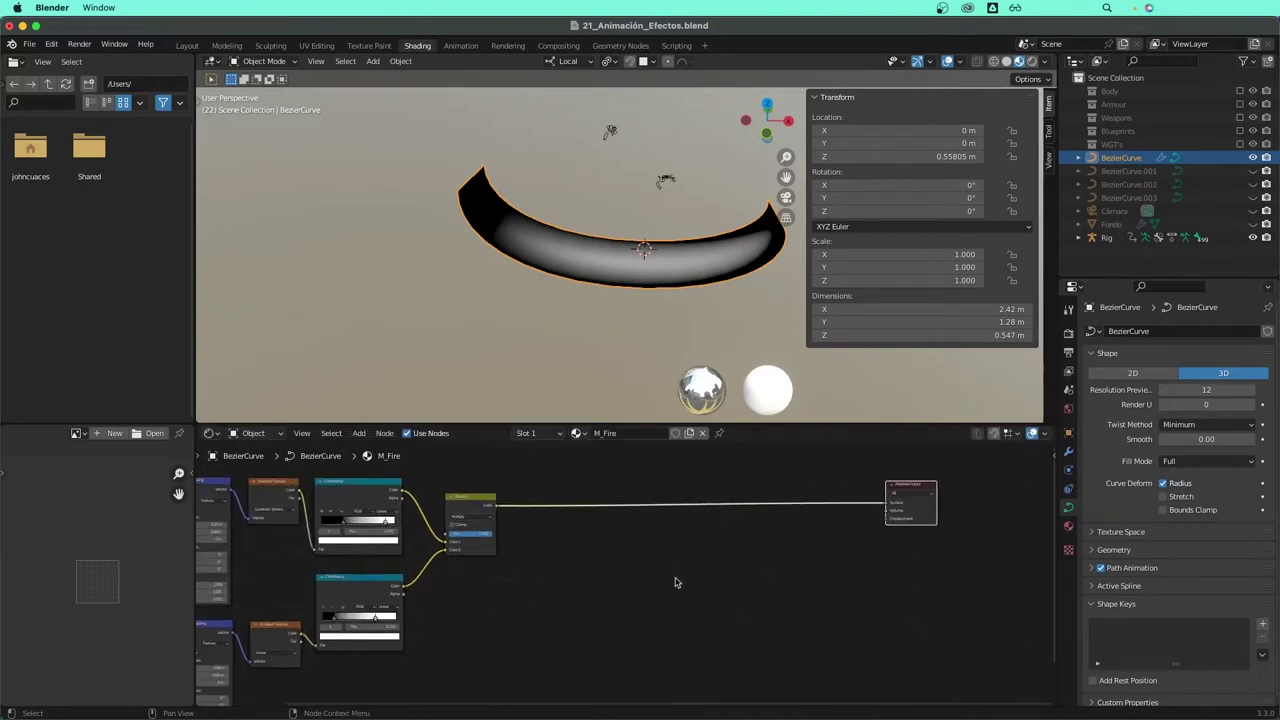
pyautogui.hotkey('shift', 'a')
pyautogui.moveTo(612, 565)
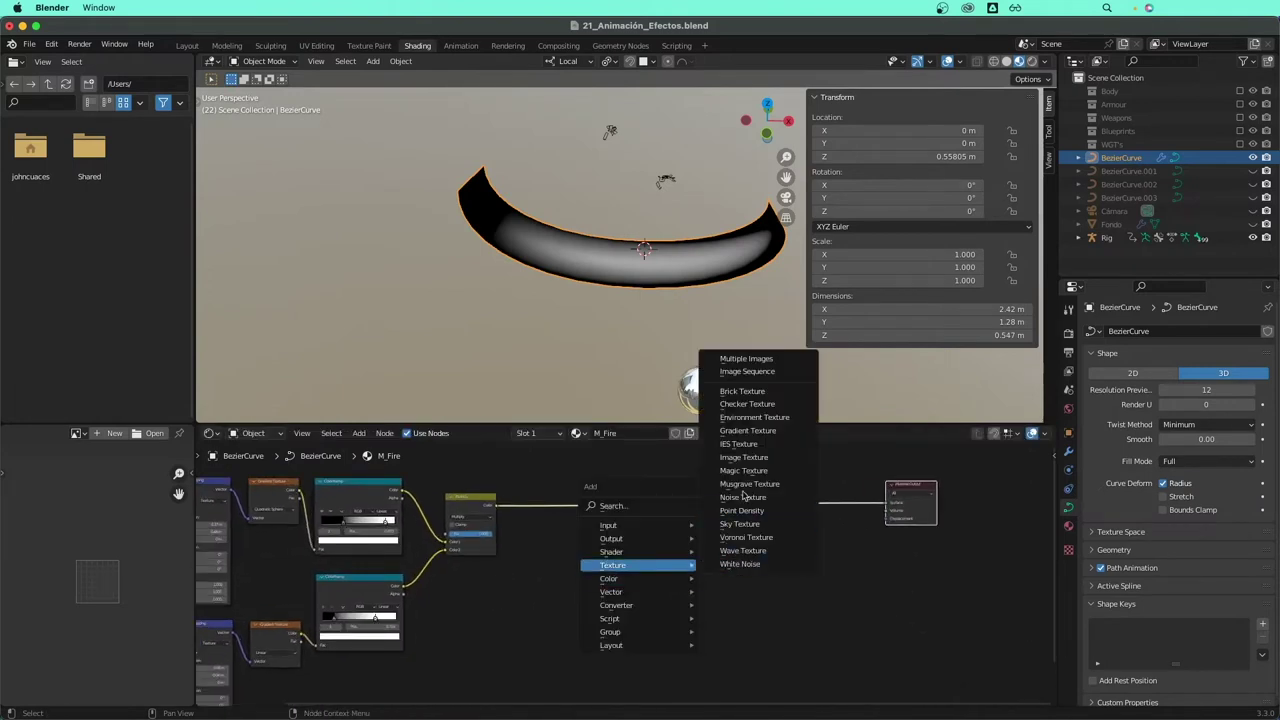
# - Add a Noise Texture and feed it UV coordinates from the Texture Coordinate node
pyautogui.click(751, 498)
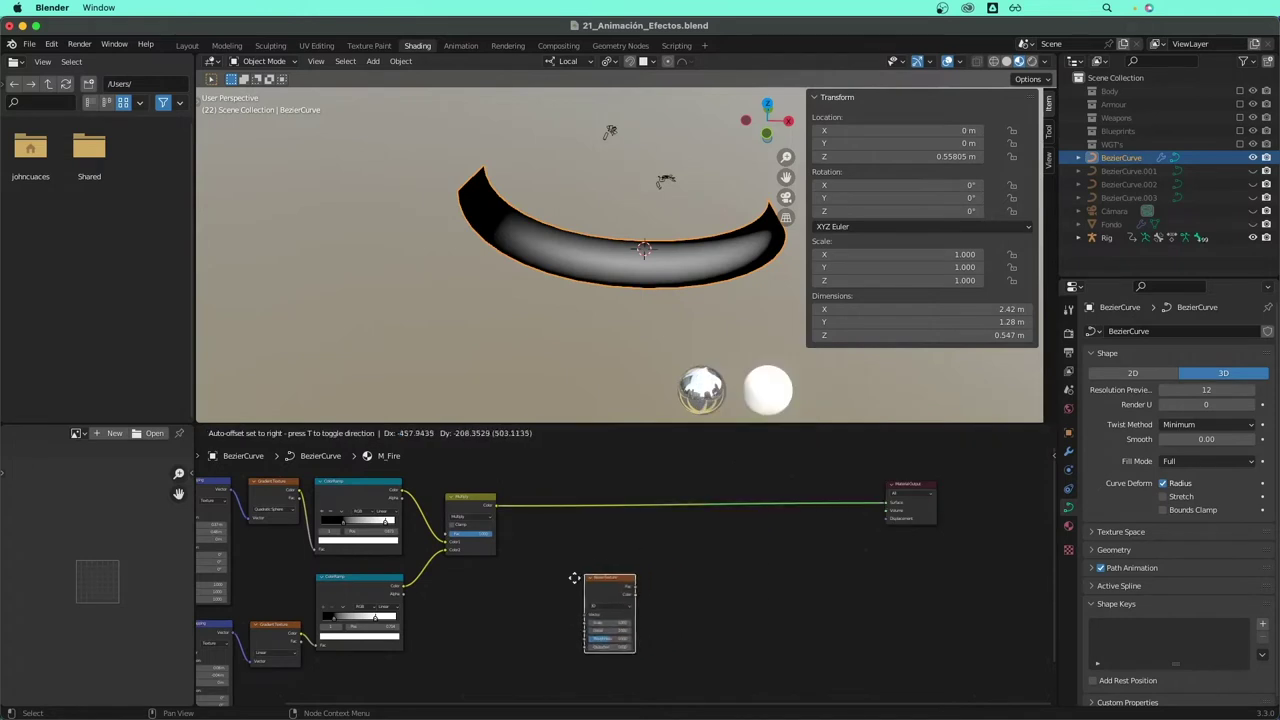
pyautogui.click(537, 572)
pyautogui.scroll(1, 537, 572)
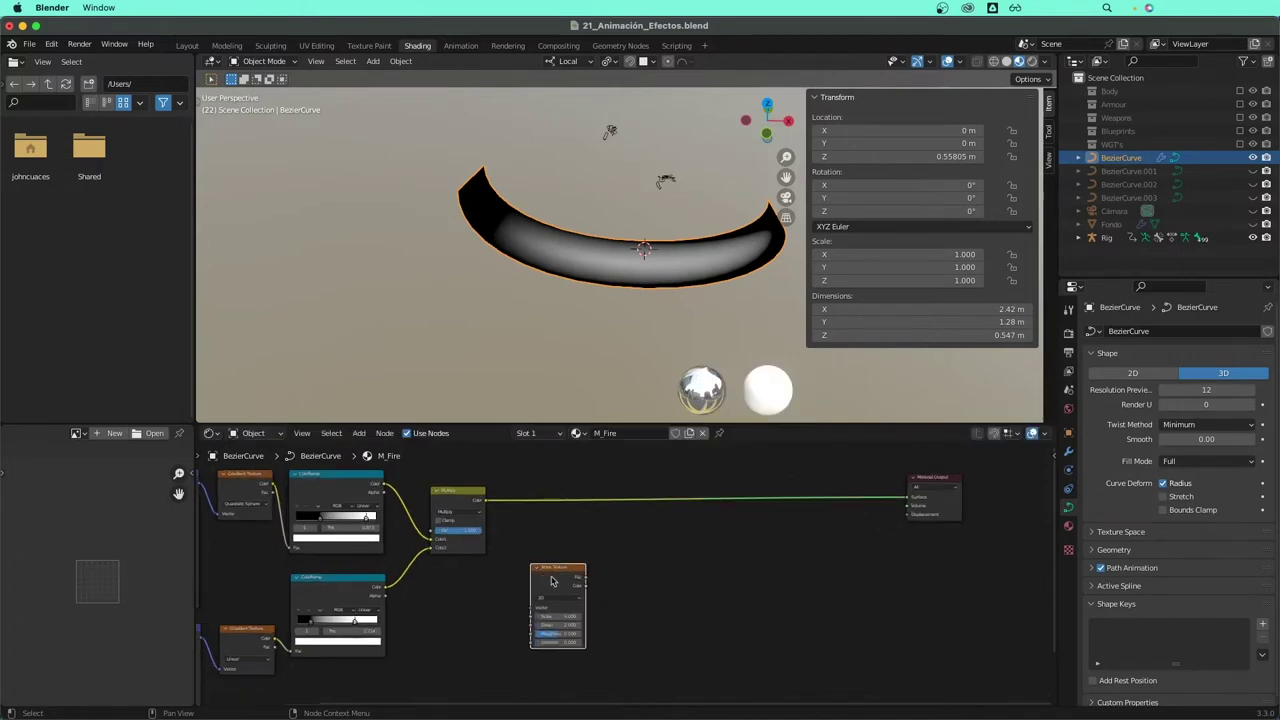
pyautogui.scroll(-1, 551, 581)
pyautogui.hscroll(-3, 470, 584)
pyautogui.moveTo(240, 503); pyautogui.dragTo(594, 604)
pyautogui.scroll(2, 540, 605)
pyautogui.moveTo(608, 557); pyautogui.dragTo(575, 556)
# - Duplicate the Multiply node before the output, plug the noise colour into Color2, set mode Mix
pyautogui.scroll(1, 566, 601)
pyautogui.scroll(1, 566, 601)
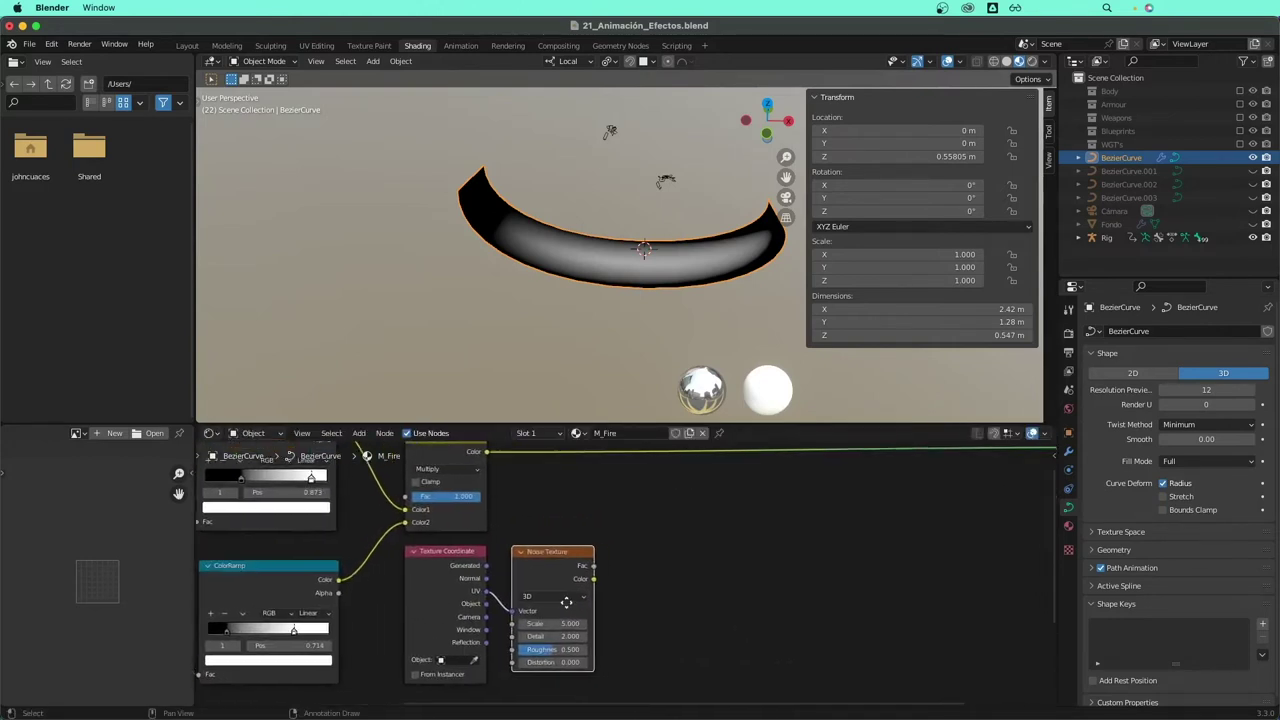
pyautogui.scroll(-2, 566, 601)
pyautogui.click(452, 474)
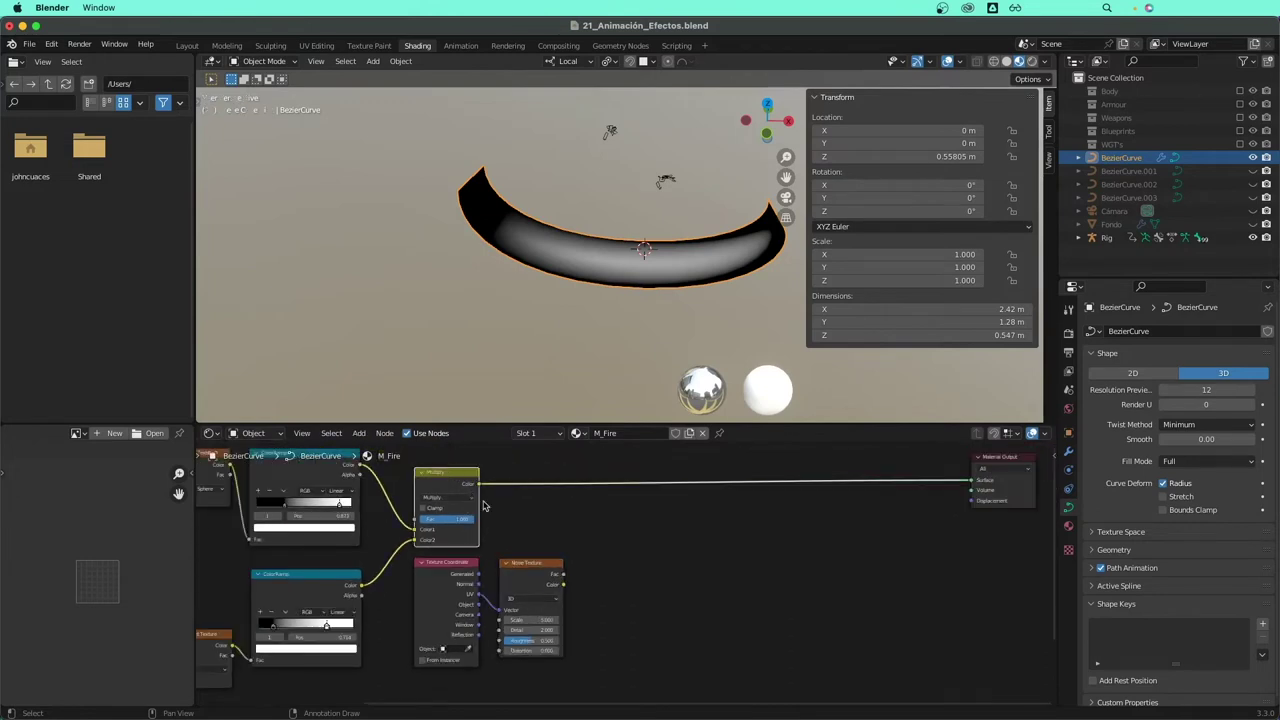
pyautogui.moveTo(483, 506); pyautogui.dragTo(696, 509)
pyautogui.scroll(1, 626, 583)
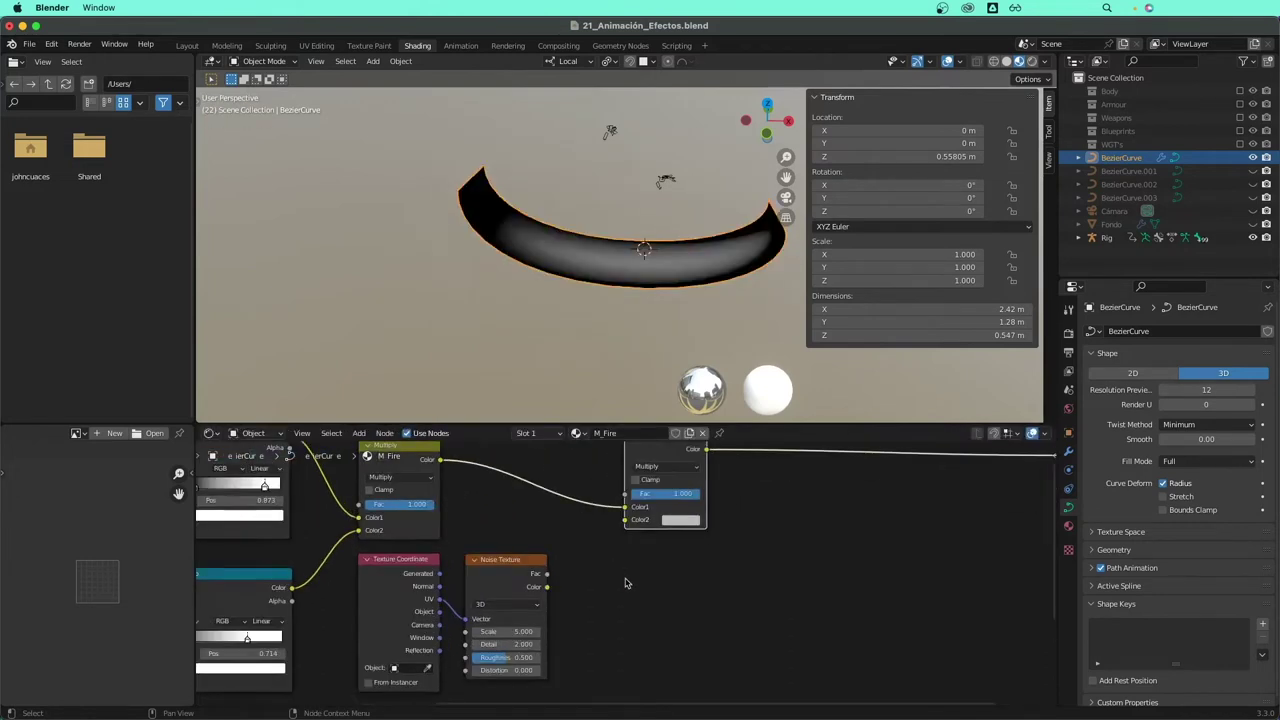
pyautogui.moveTo(547, 587); pyautogui.dragTo(625, 520)
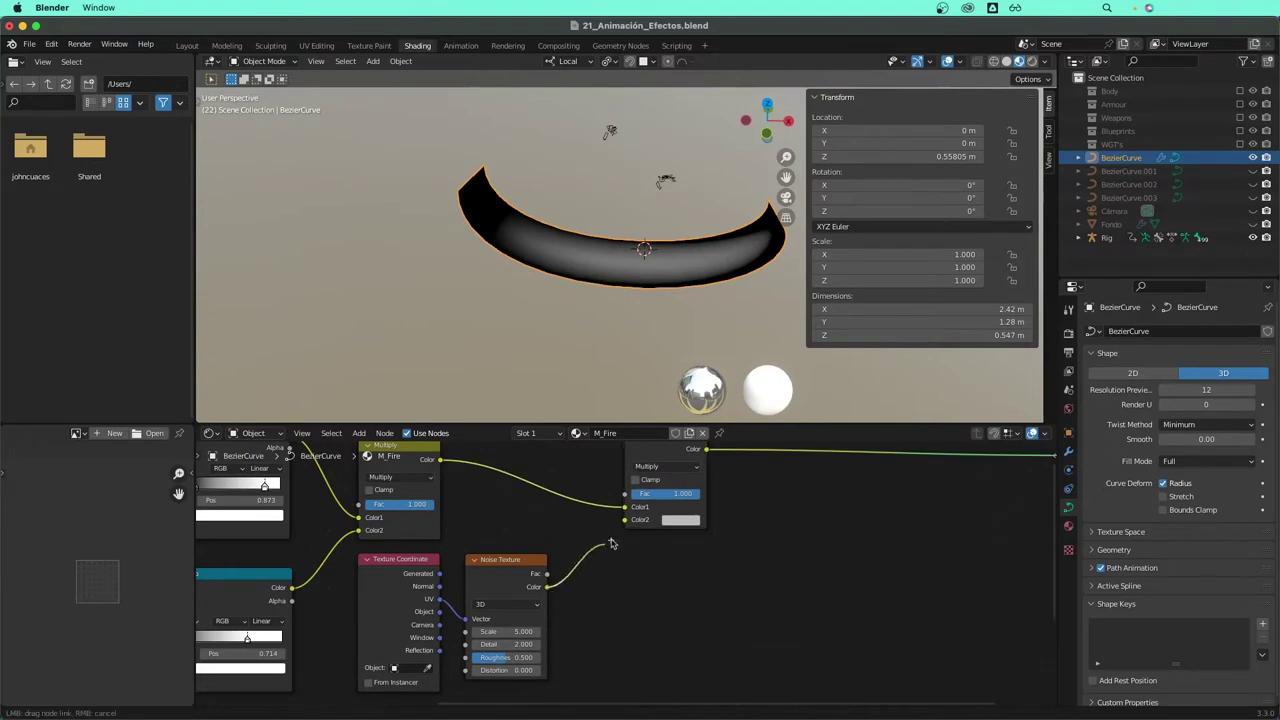
pyautogui.scroll(1, 652, 493)
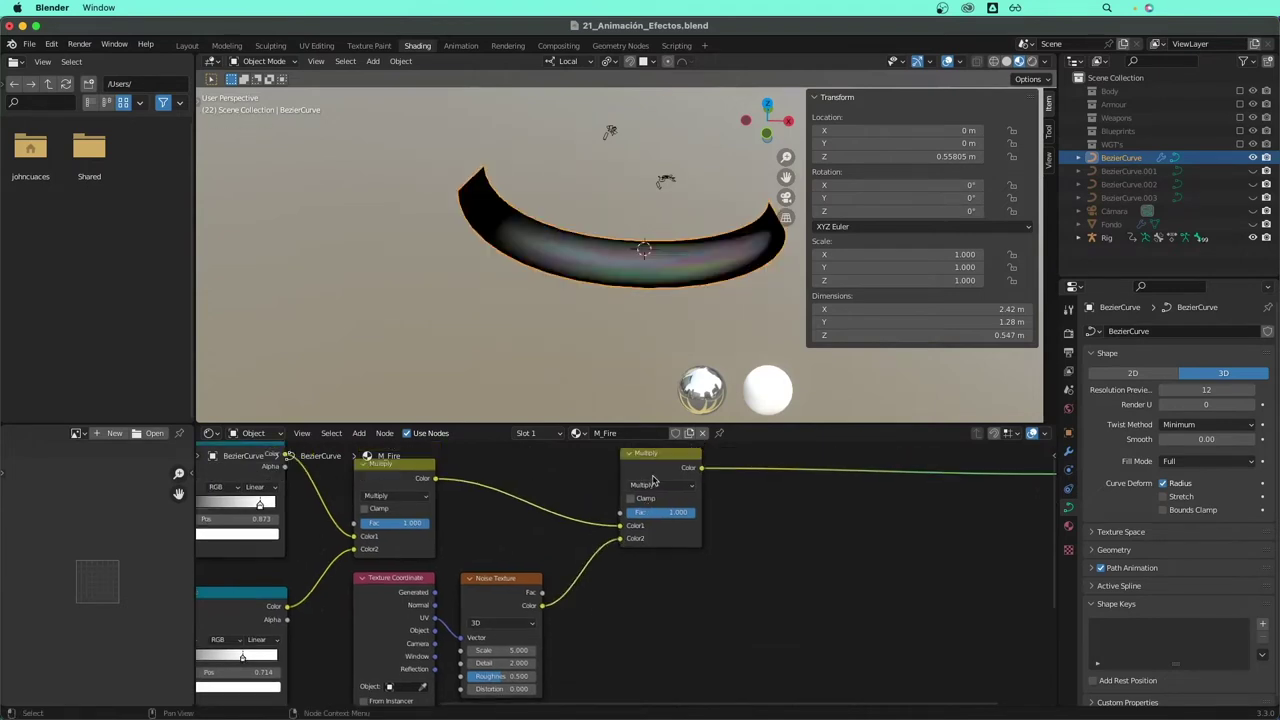
pyautogui.click(653, 482)
pyautogui.click(653, 473)
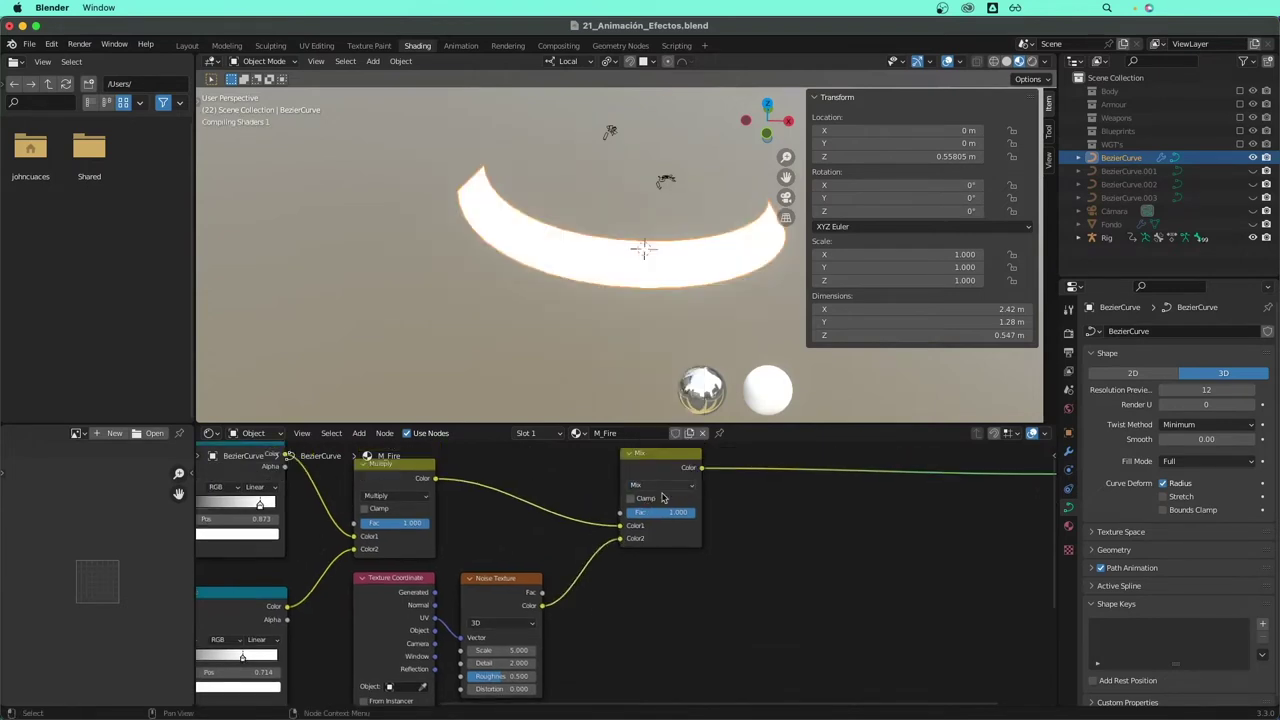
# - Pan and zoom so the whole node tree, including Material Output, is in view
pyautogui.scroll(-2, 570, 598)
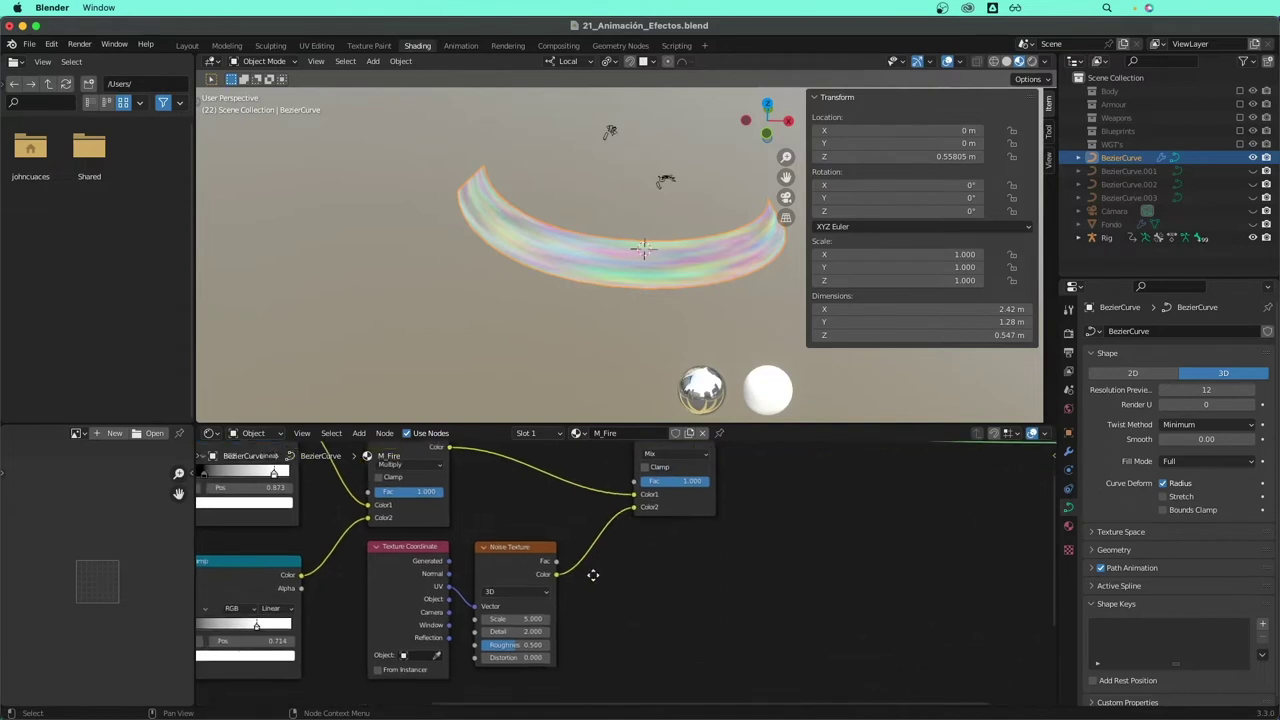
pyautogui.scroll(-2, 565, 594)
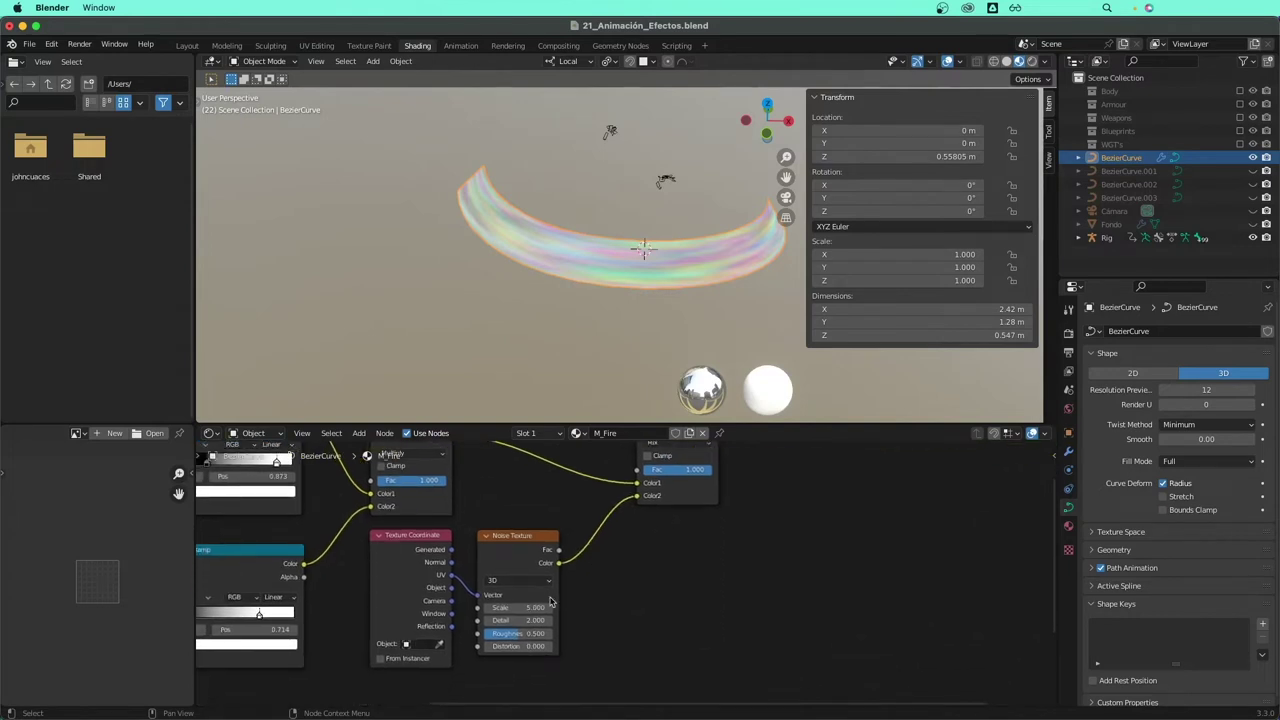
pyautogui.scroll(1, 483, 633)
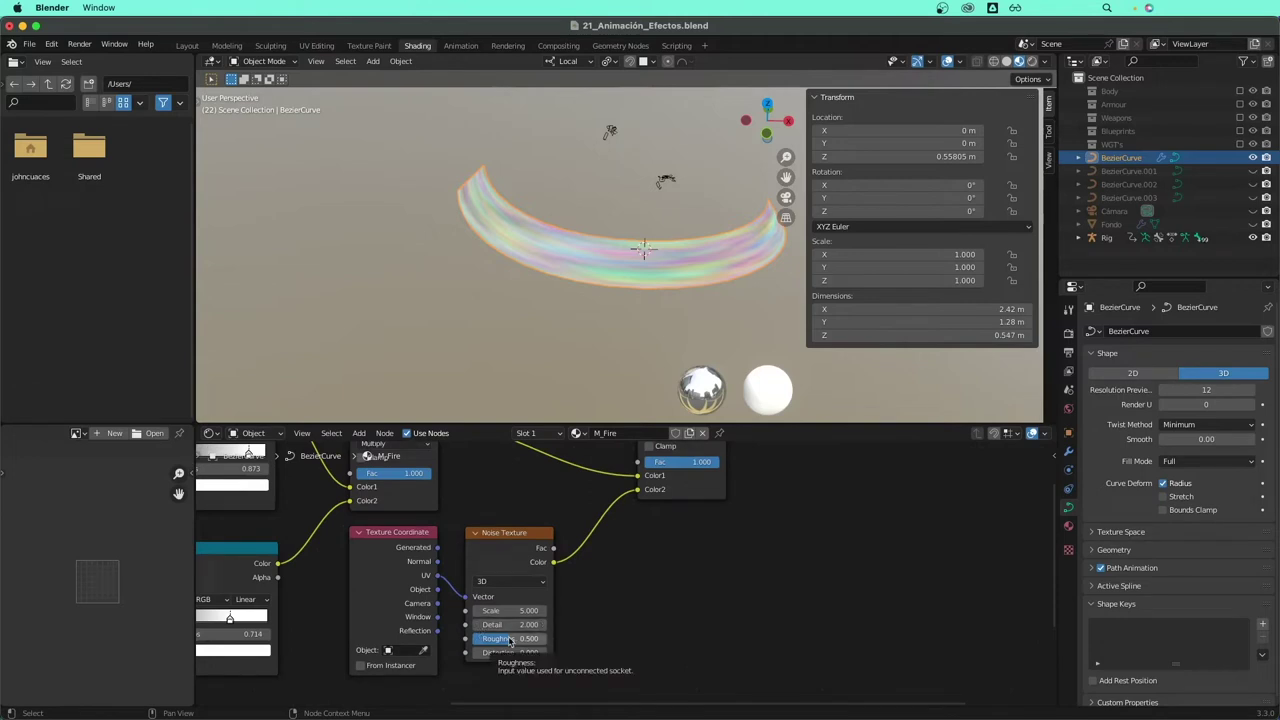
pyautogui.scroll(-1, 724, 638)
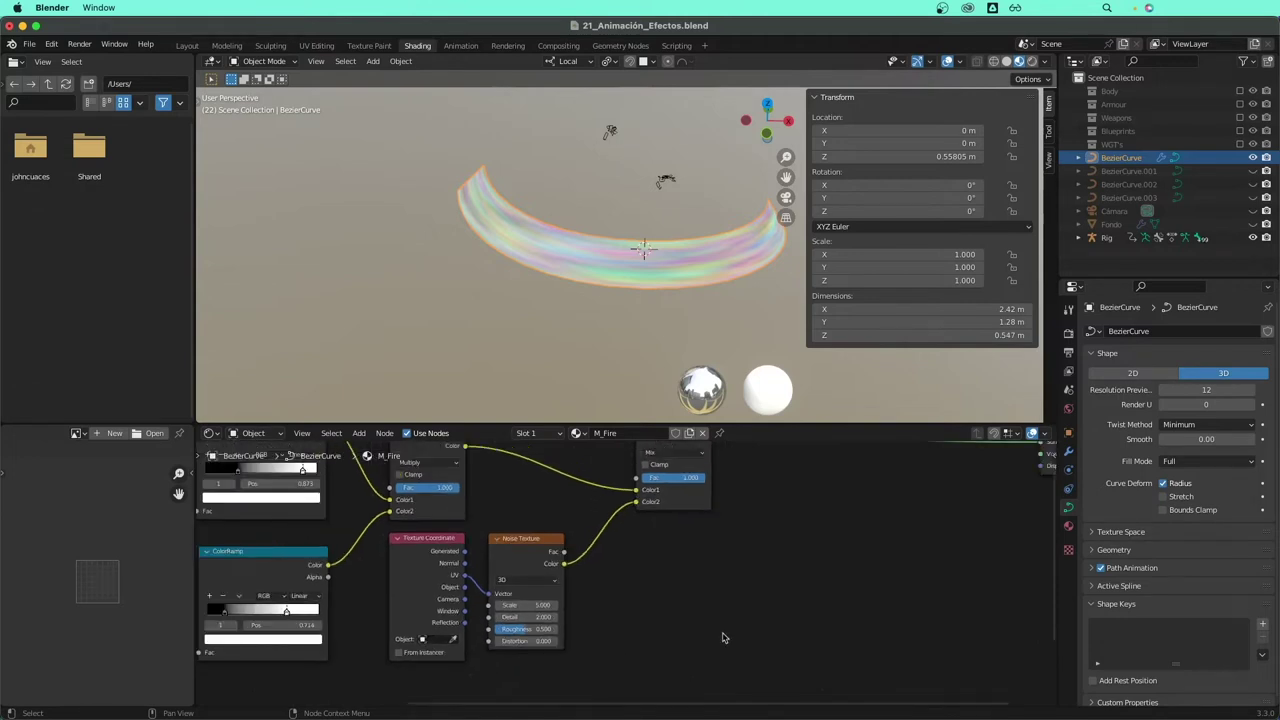
pyautogui.moveTo(698, 614); pyautogui.dragTo(628, 660, button='middle')
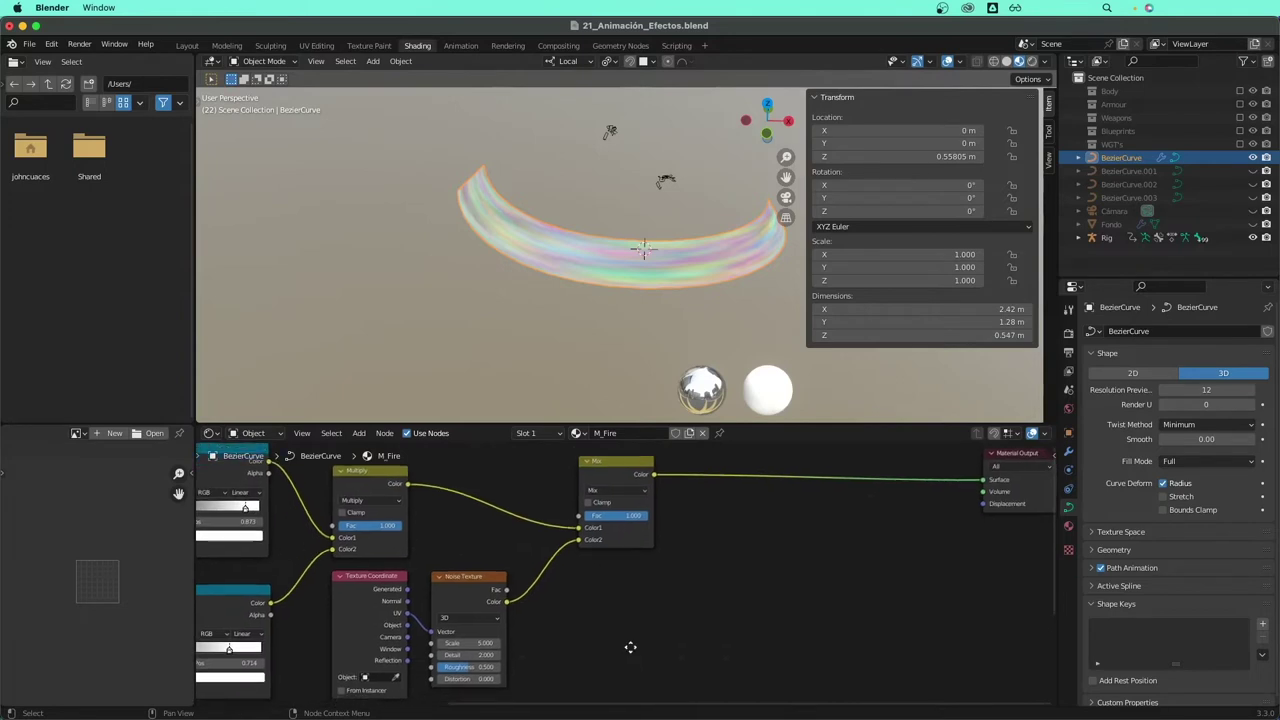
pyautogui.scroll(-1, 617, 637)
pyautogui.scroll(2, 527, 633)
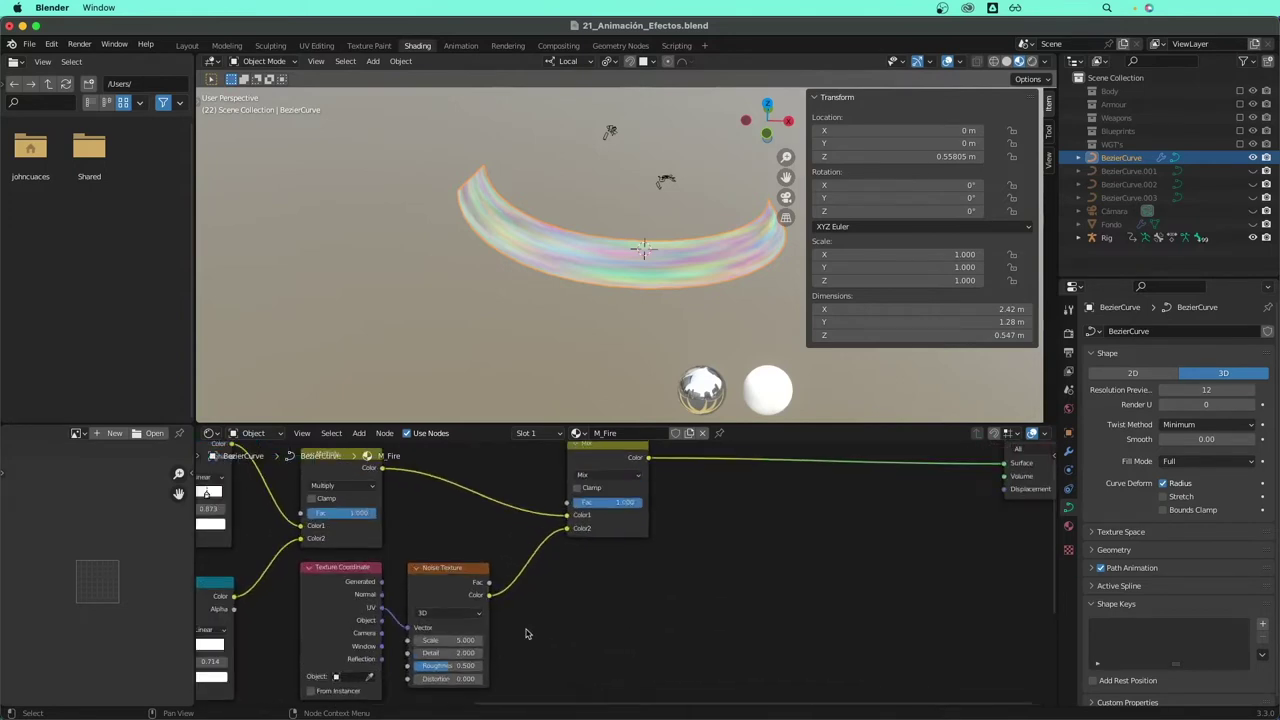
pyautogui.scroll(-2, 592, 631)
pyautogui.moveTo(600, 614); pyautogui.dragTo(587, 663, button='middle')
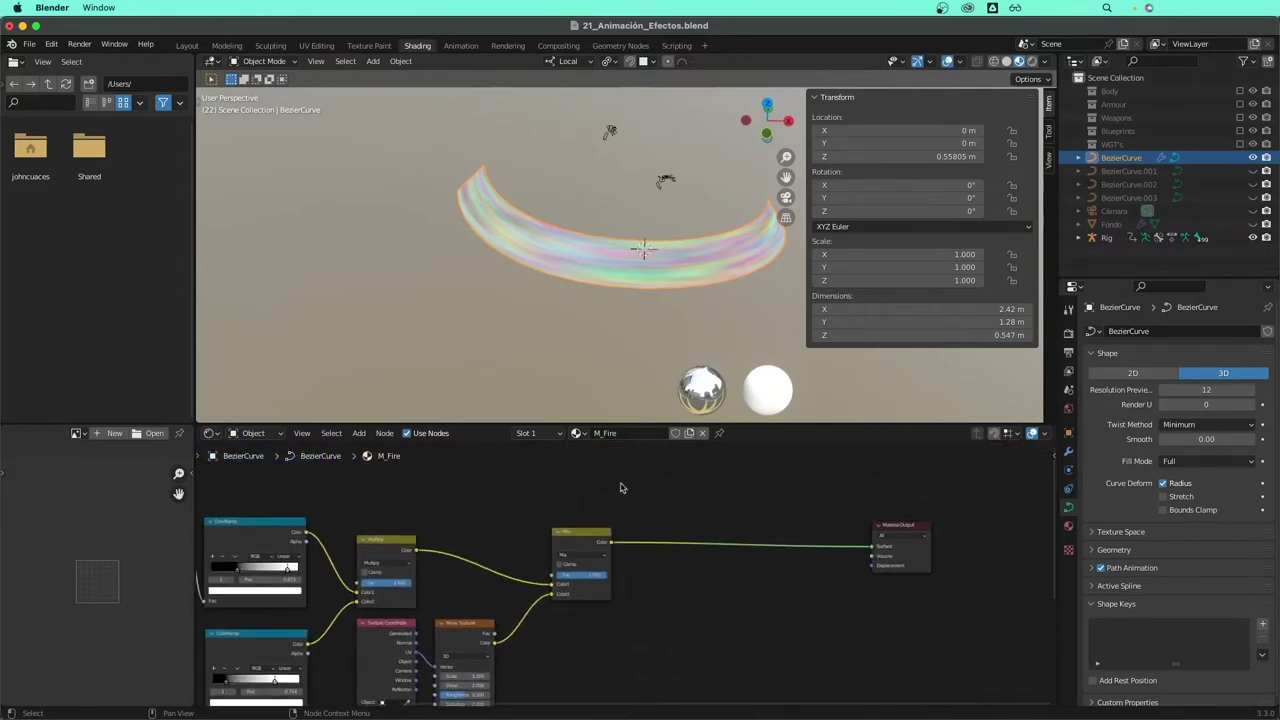
# - Set the new Mix node's factor to 0.5
pyautogui.click(575, 545)
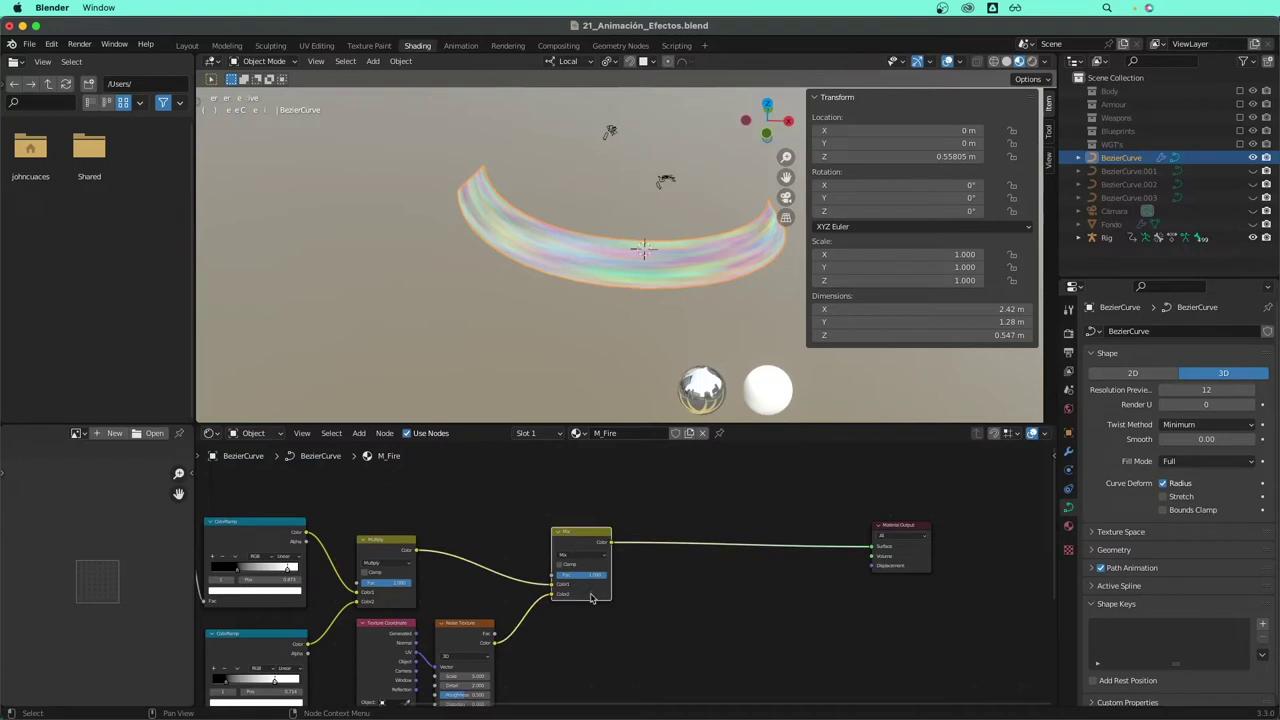
pyautogui.click(583, 575)
pyautogui.write('0.5')
pyautogui.press('Return')
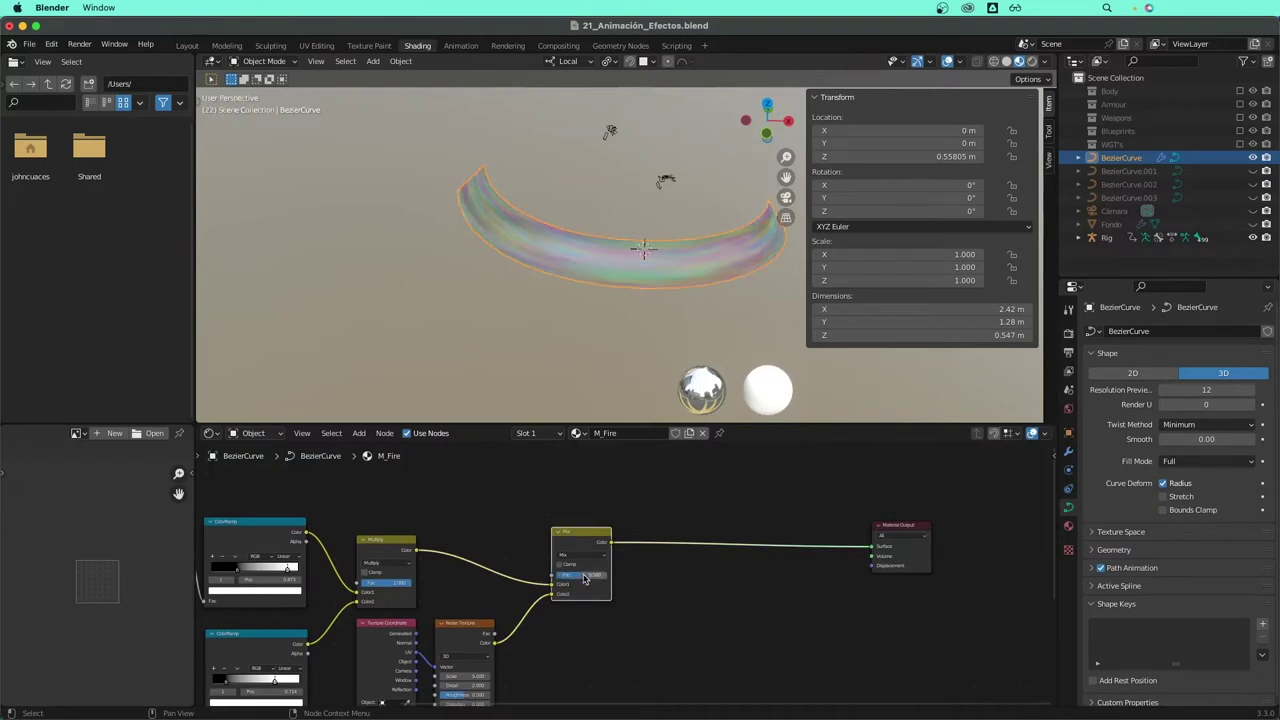
pyautogui.scroll(1, 608, 569)
pyautogui.moveTo(649, 580); pyautogui.dragTo(583, 577, button='middle')
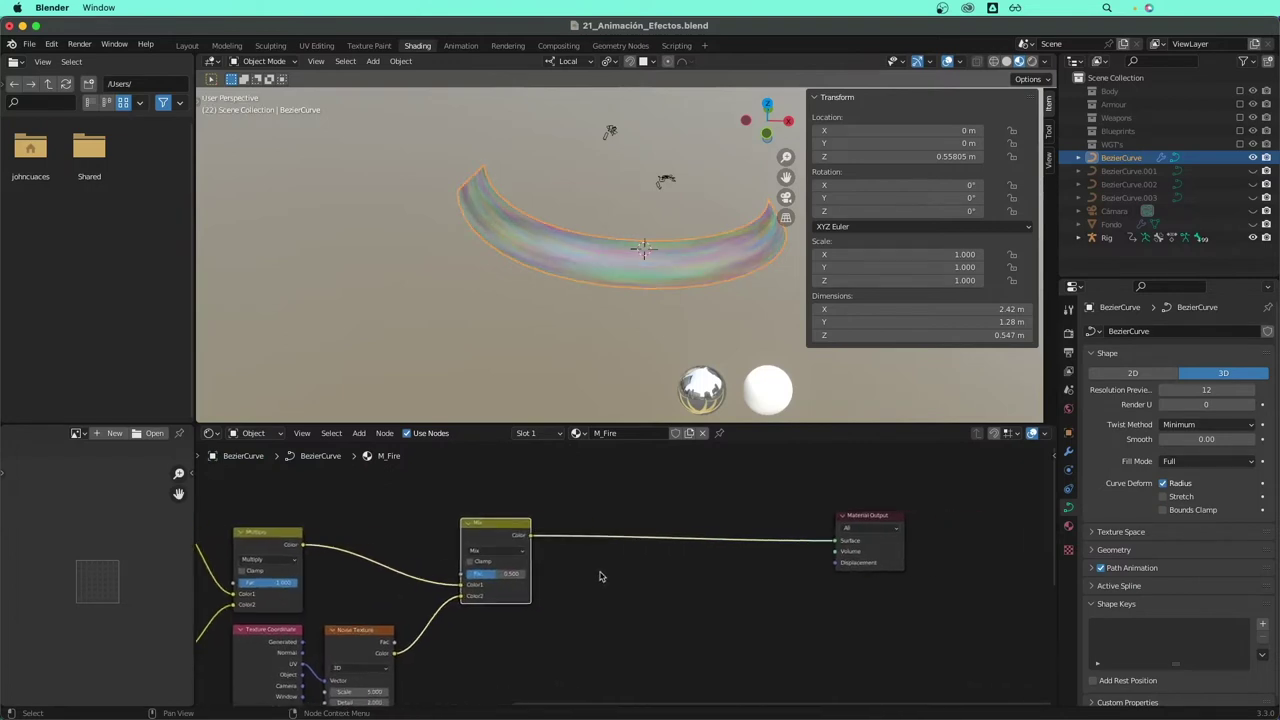
pyautogui.hotkey('shift', 'a')
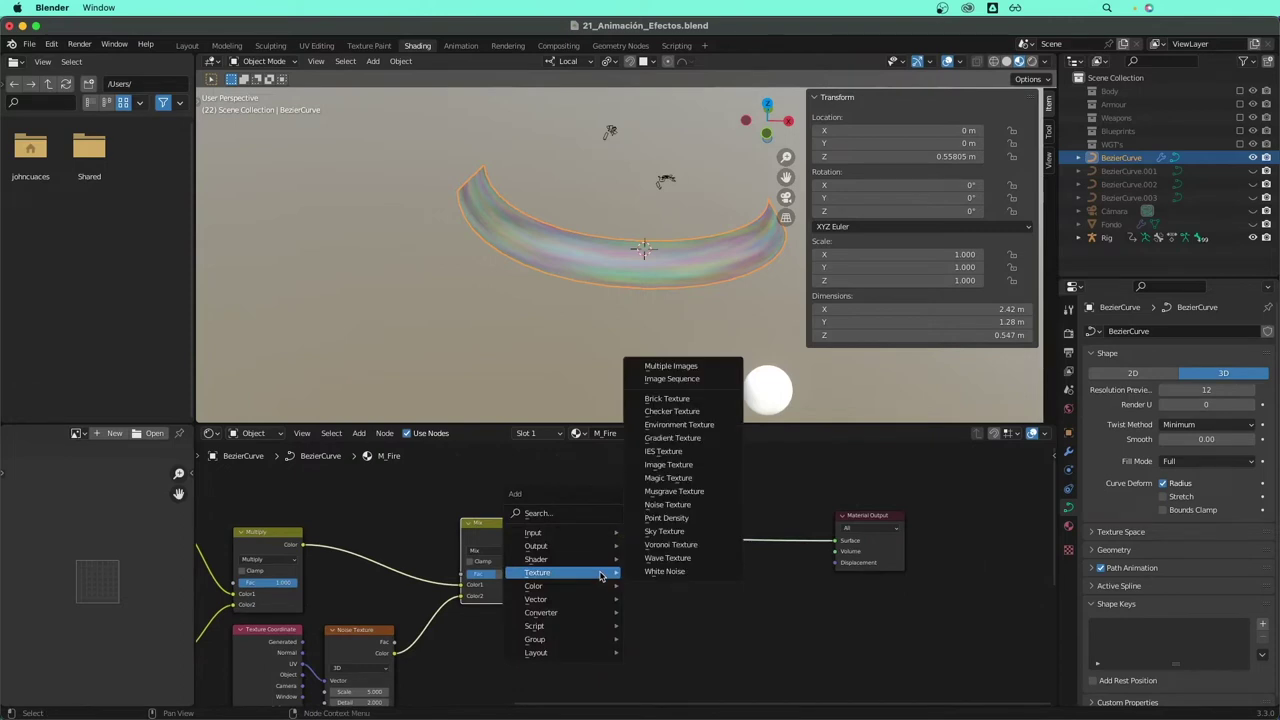
# - Search 'map' to add a Map Range node between the Mix node and Material Output
pyautogui.click(560, 515)
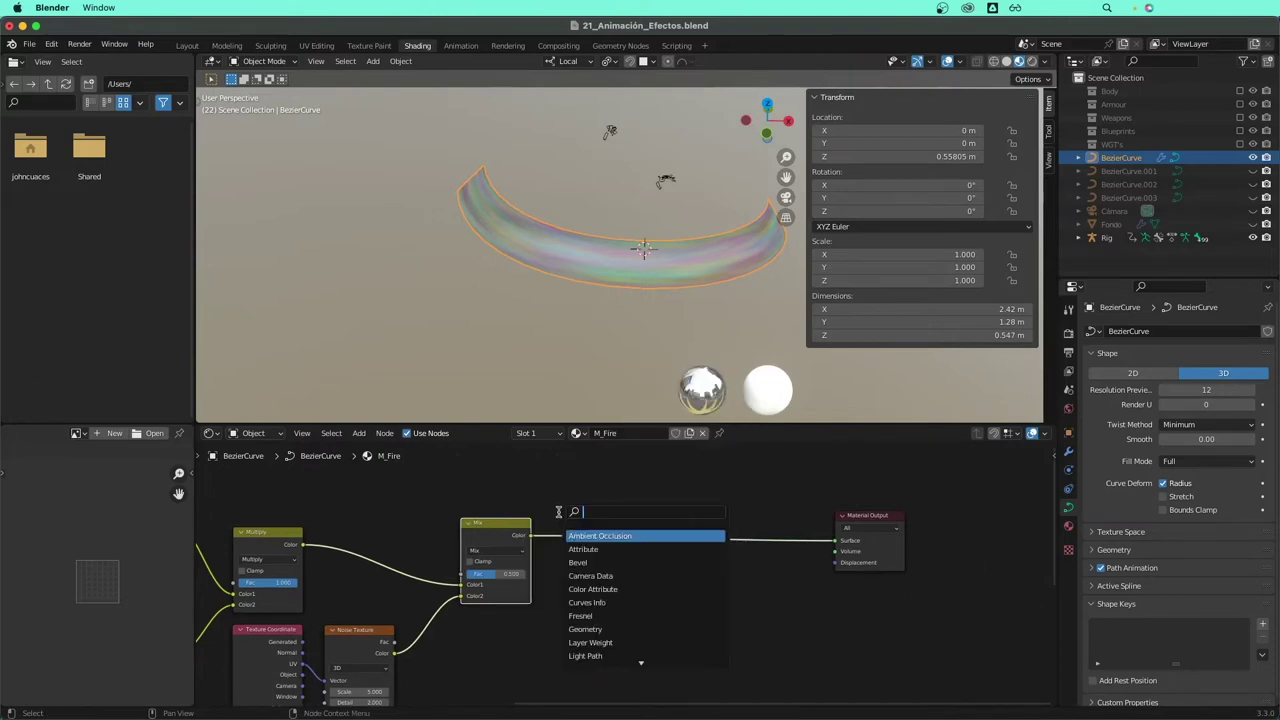
pyautogui.write('map')
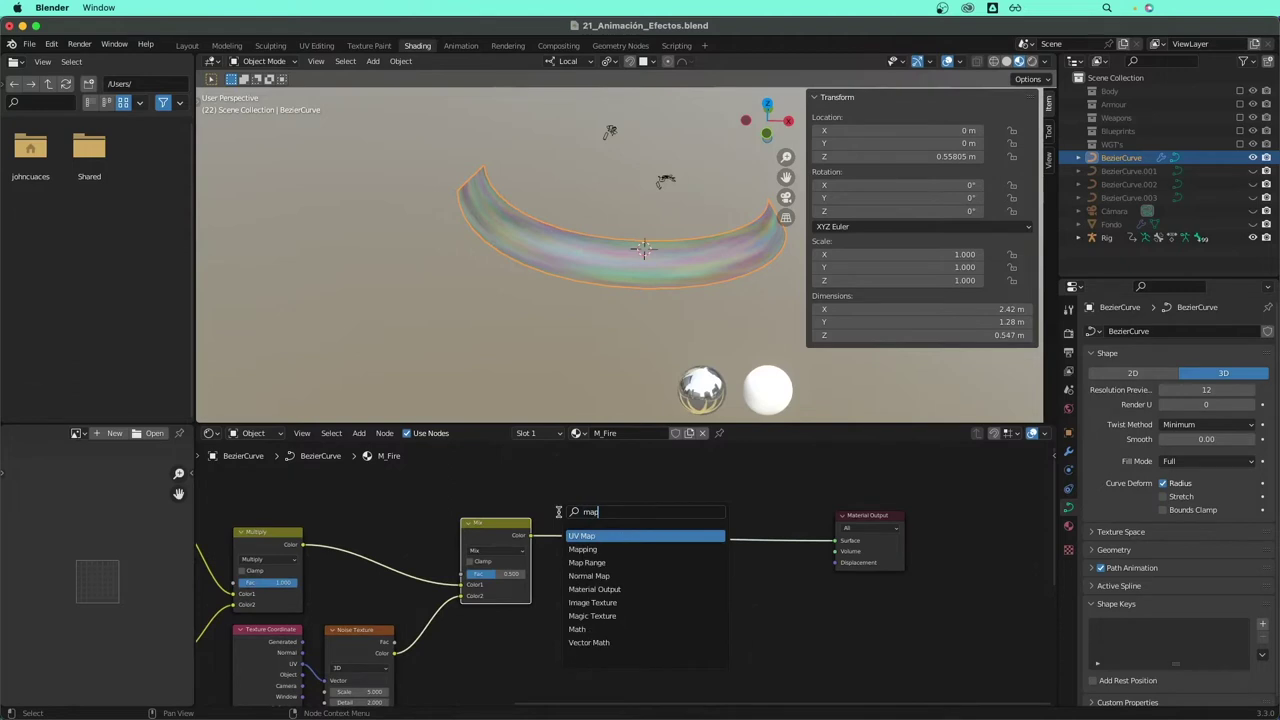
pyautogui.click(580, 562)
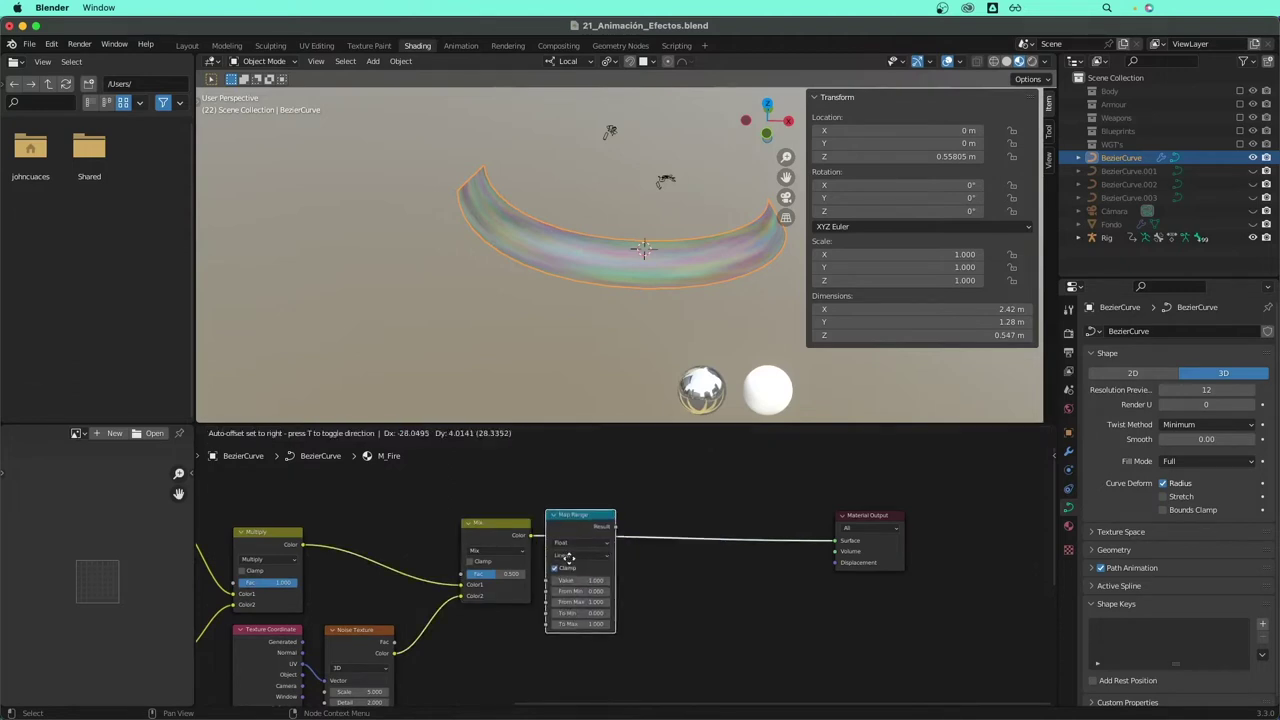
pyautogui.click(583, 571)
pyautogui.moveTo(656, 594); pyautogui.dragTo(589, 566, button='middle')
pyautogui.scroll(1, 509, 566)
pyautogui.scroll(2, 509, 569)
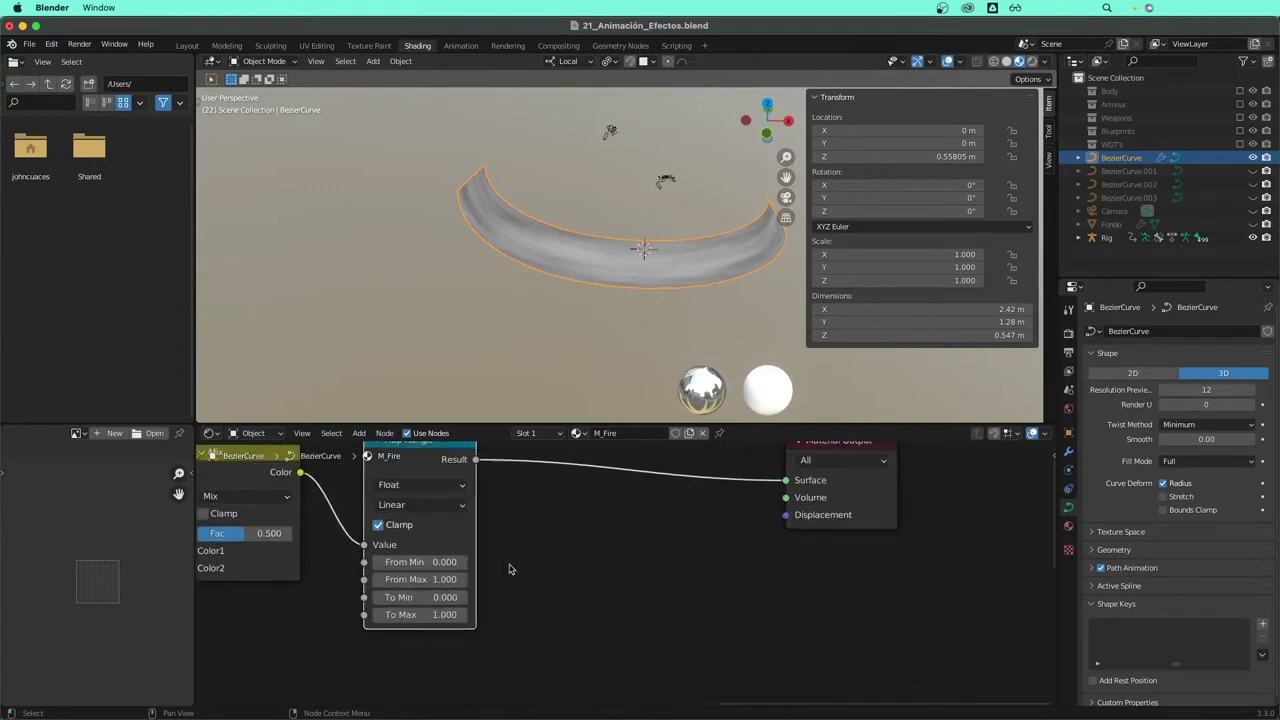
pyautogui.scroll(2, 509, 569)
pyautogui.scroll(-2, 491, 589)
pyautogui.moveTo(480, 580); pyautogui.dragTo(425, 566, button='middle')
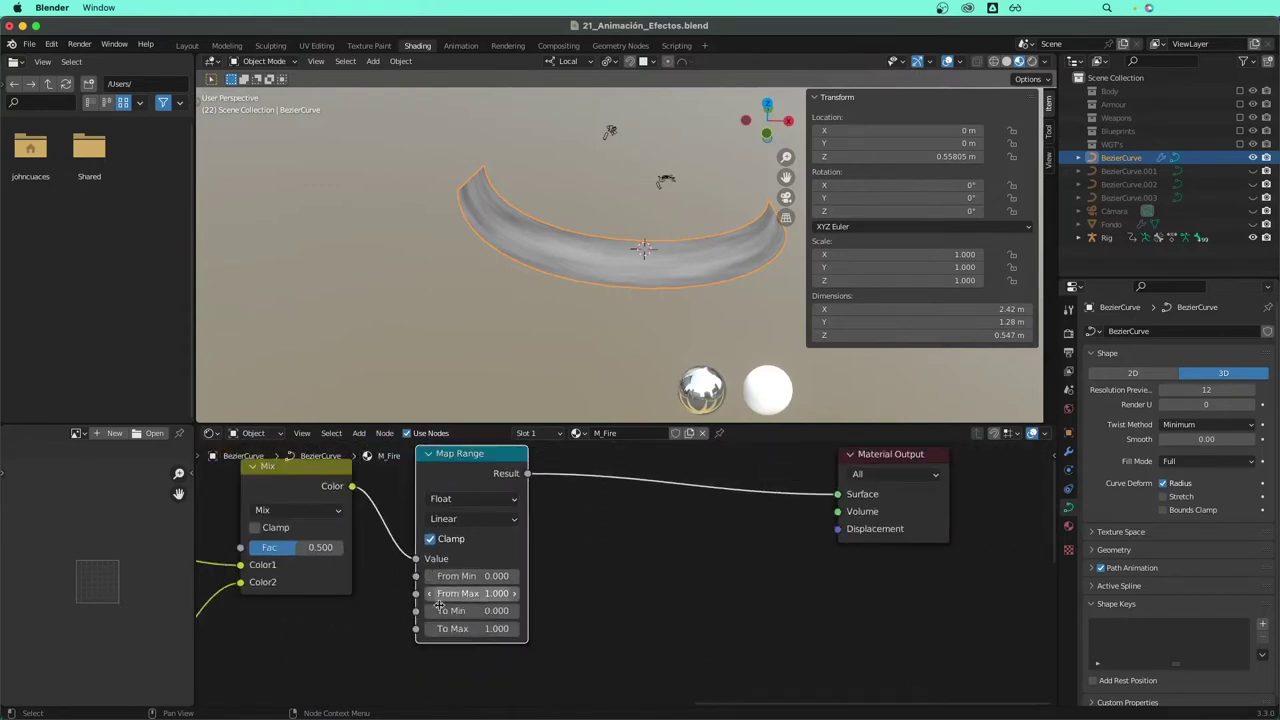
# - Set the Map Range From Min to 0.220
pyautogui.scroll(1, 410, 555)
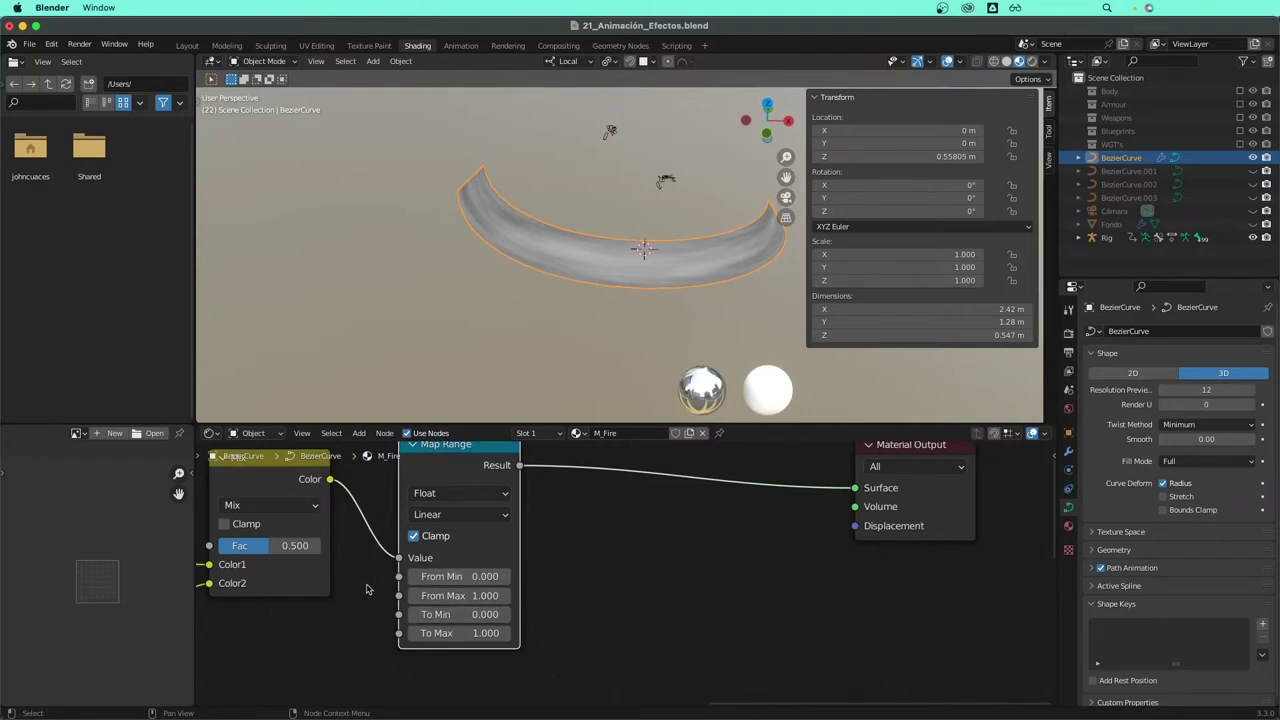
pyautogui.scroll(1, 372, 592)
pyautogui.scroll(1, 380, 588)
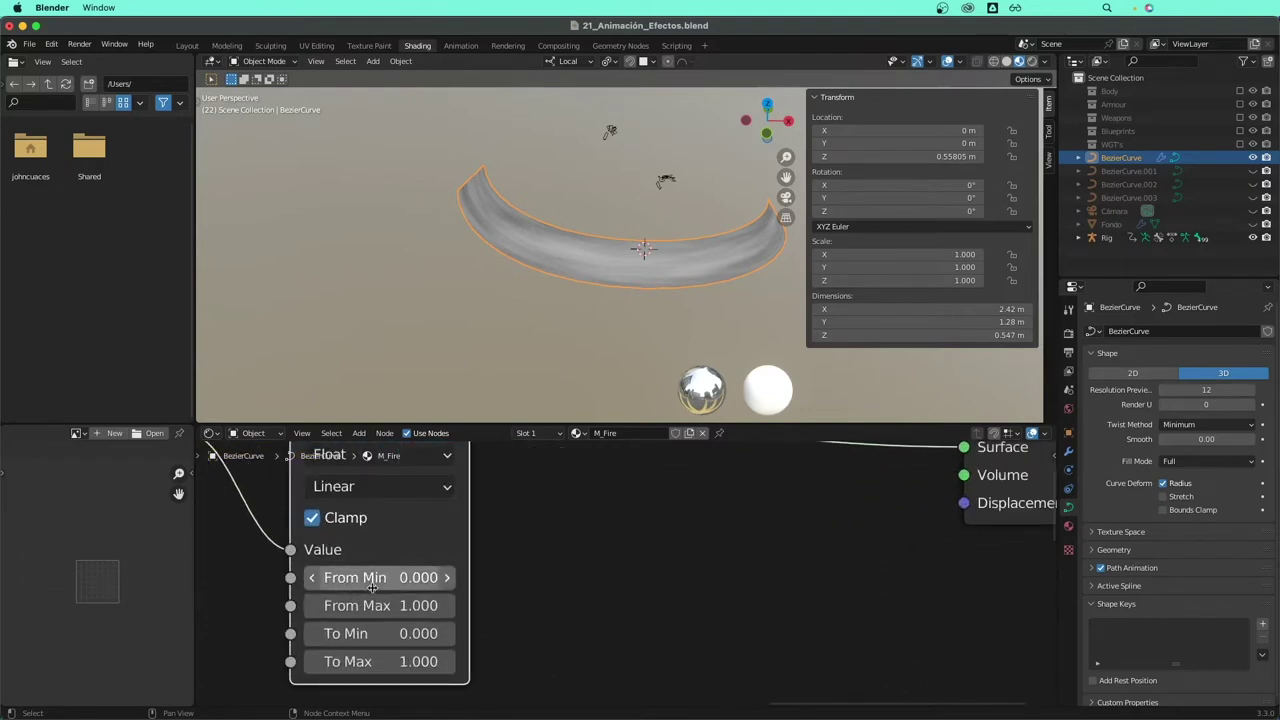
pyautogui.moveTo(400, 580); pyautogui.dragTo(360, 580)
pyautogui.moveTo(364, 578); pyautogui.dragTo(399, 582)
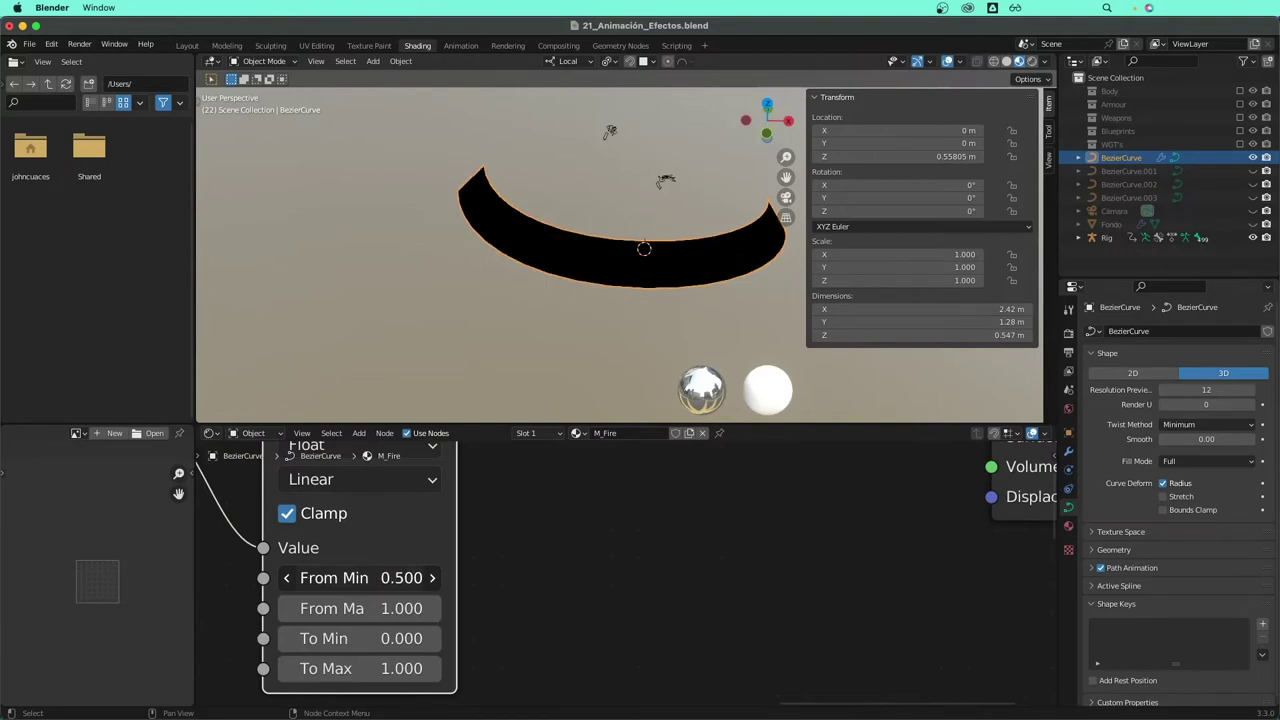
pyautogui.click(399, 582)
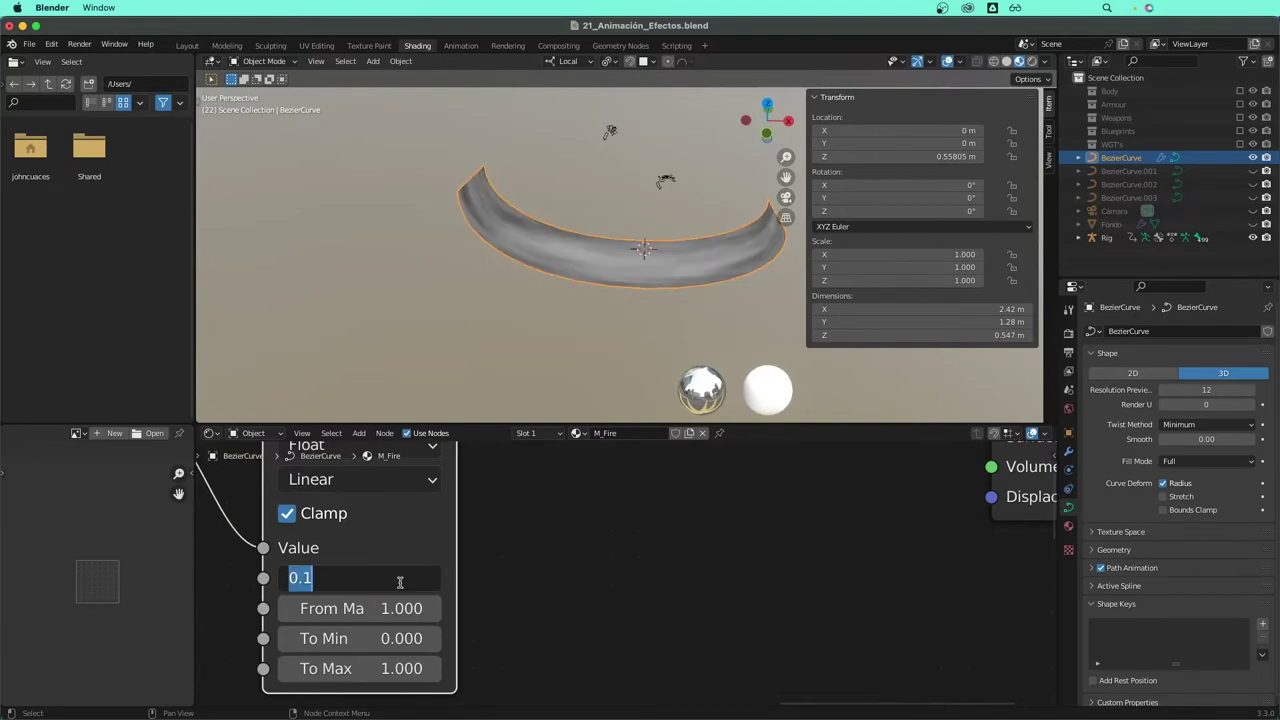
pyautogui.write('.22')
pyautogui.press('Return')
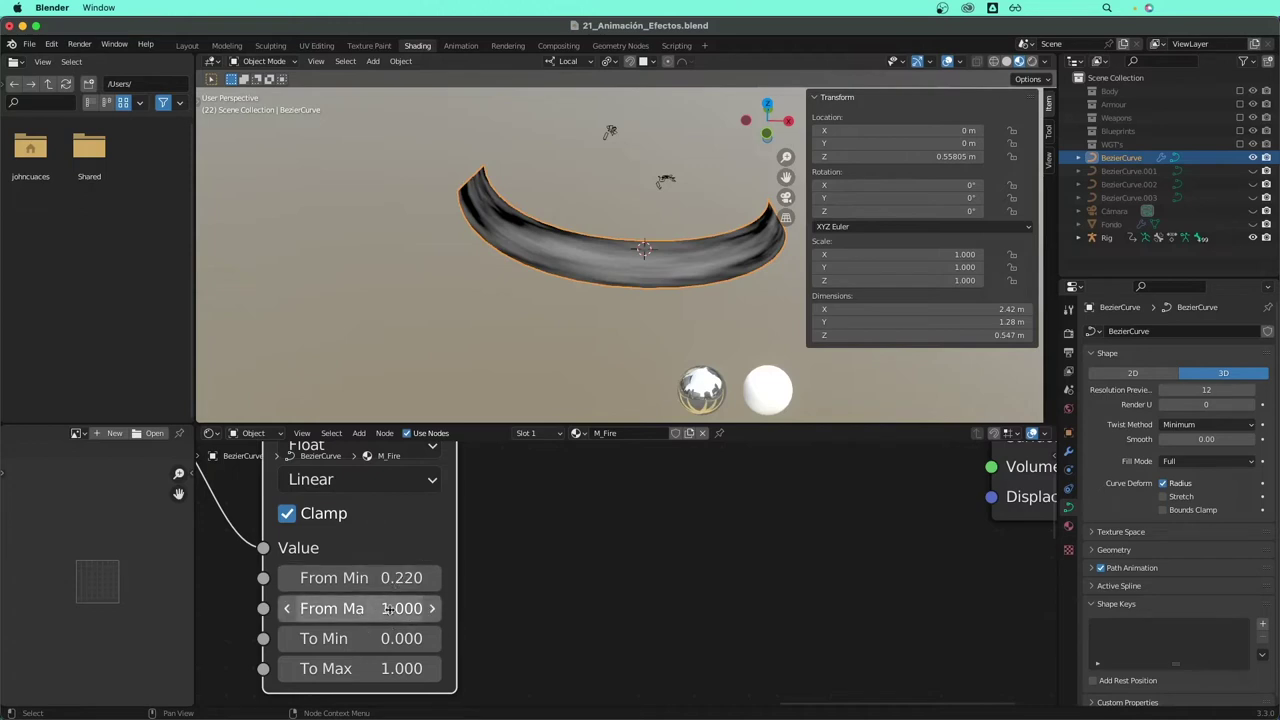
# - Set the Map Range From Max to 0.430
pyautogui.moveTo(400, 608)
pyautogui.mouseDown()
pyautogui.moveTo(340, 608)
pyautogui.moveTo(425, 608)
pyautogui.mouseUp()
pyautogui.click(400, 608)
pyautogui.press('Return')
pyautogui.scroll(-3, 425, 608)
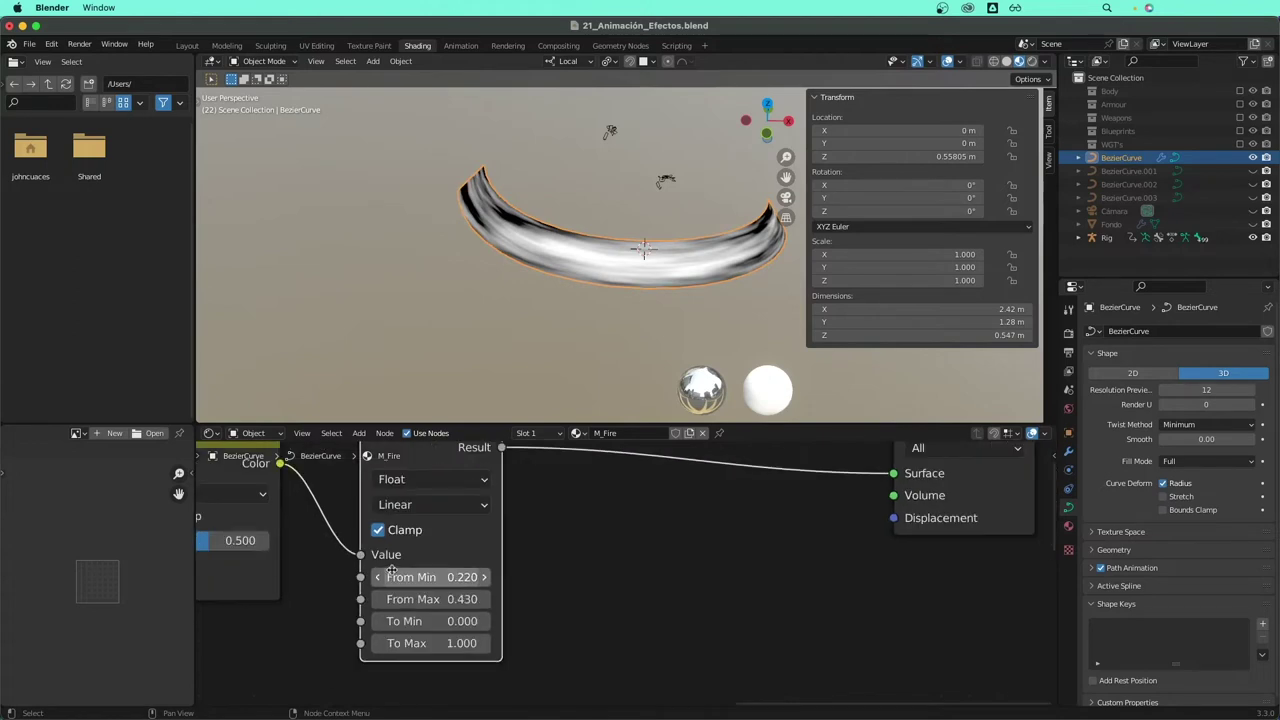
pyautogui.scroll(-2, 380, 586)
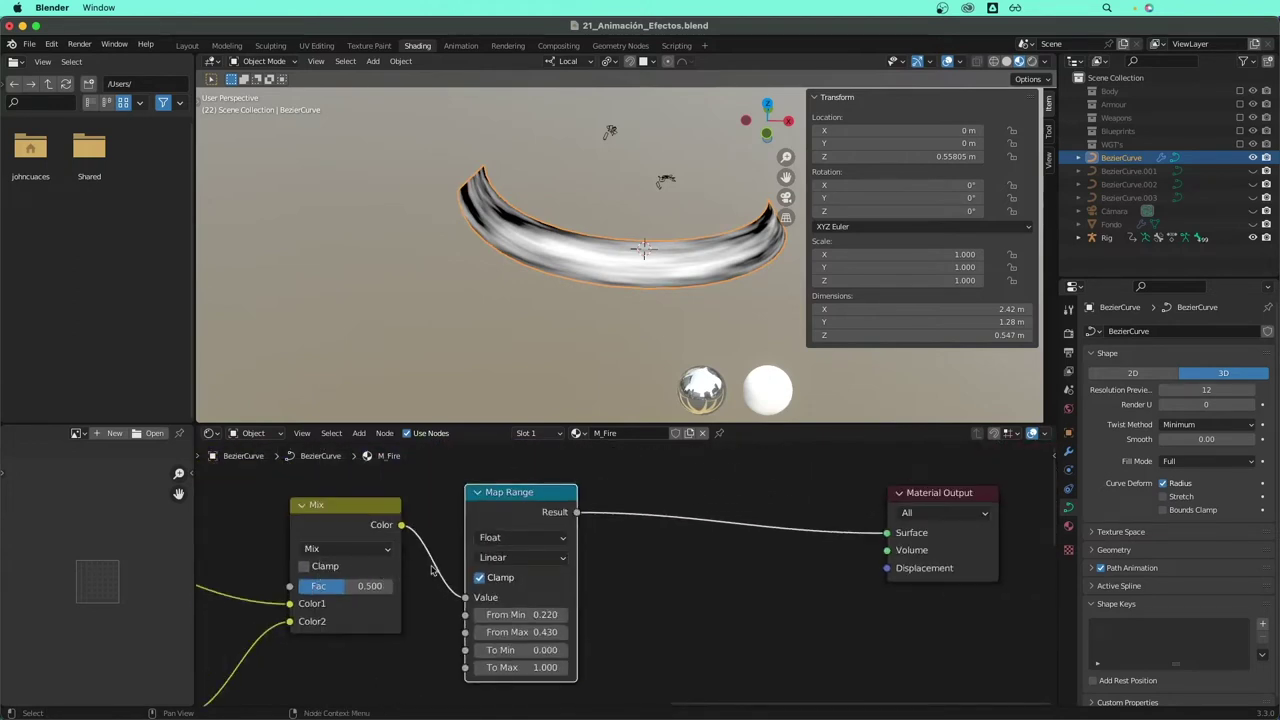
pyautogui.scroll(-2, 432, 570)
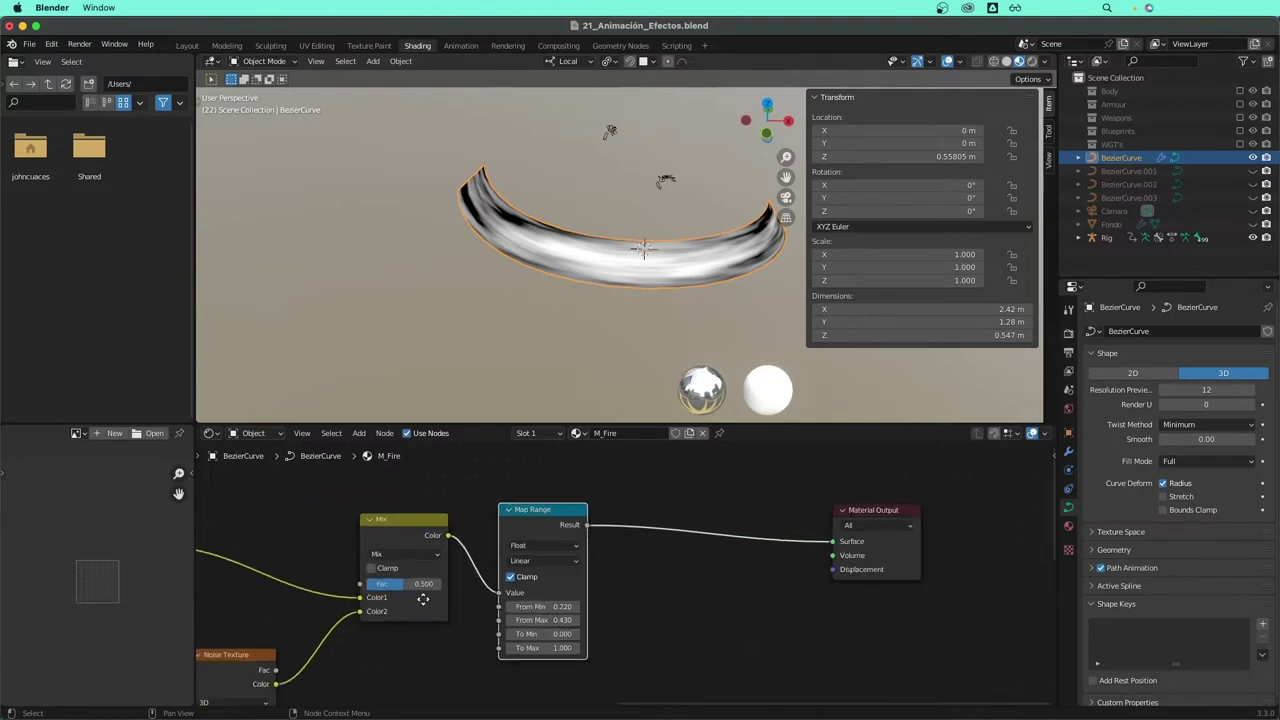
pyautogui.hscroll(-10, 440, 590)
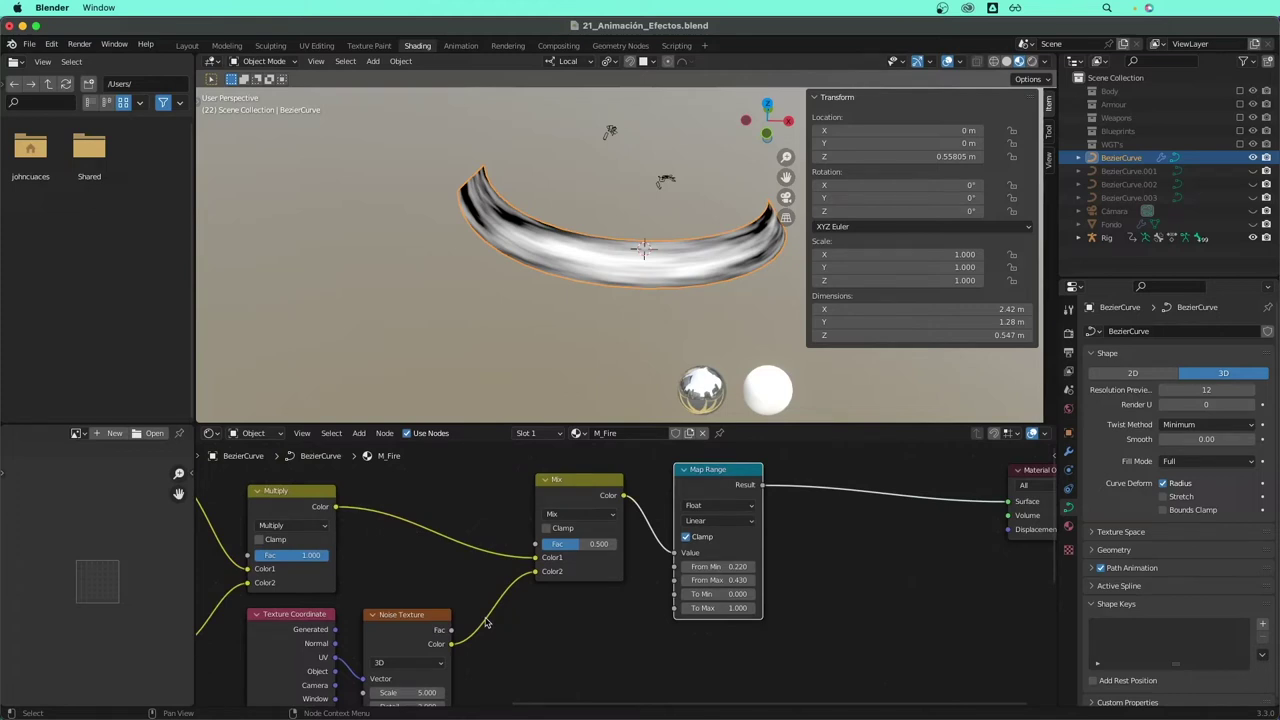
# - Tidy the Mix node's position and narrow Map Range From Min/Max to 0.280–0.360
pyautogui.moveTo(687, 521); pyautogui.dragTo(678, 524)
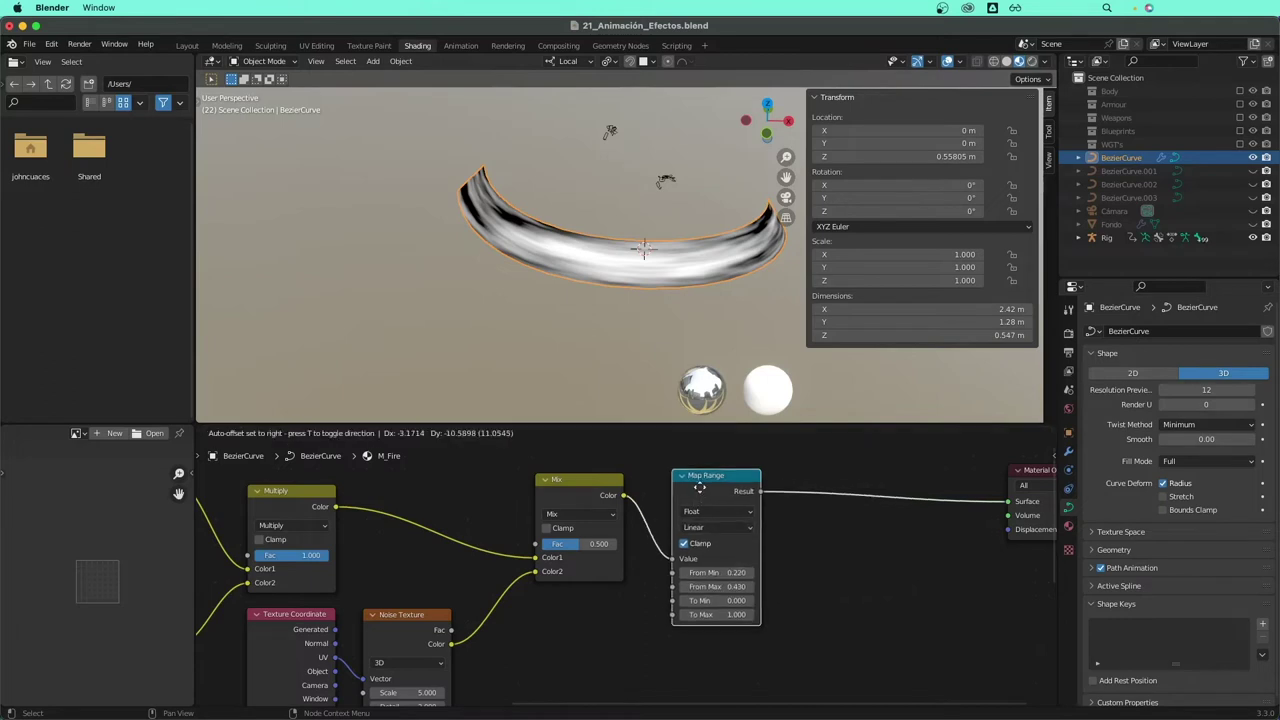
pyautogui.moveTo(593, 501); pyautogui.dragTo(577, 499)
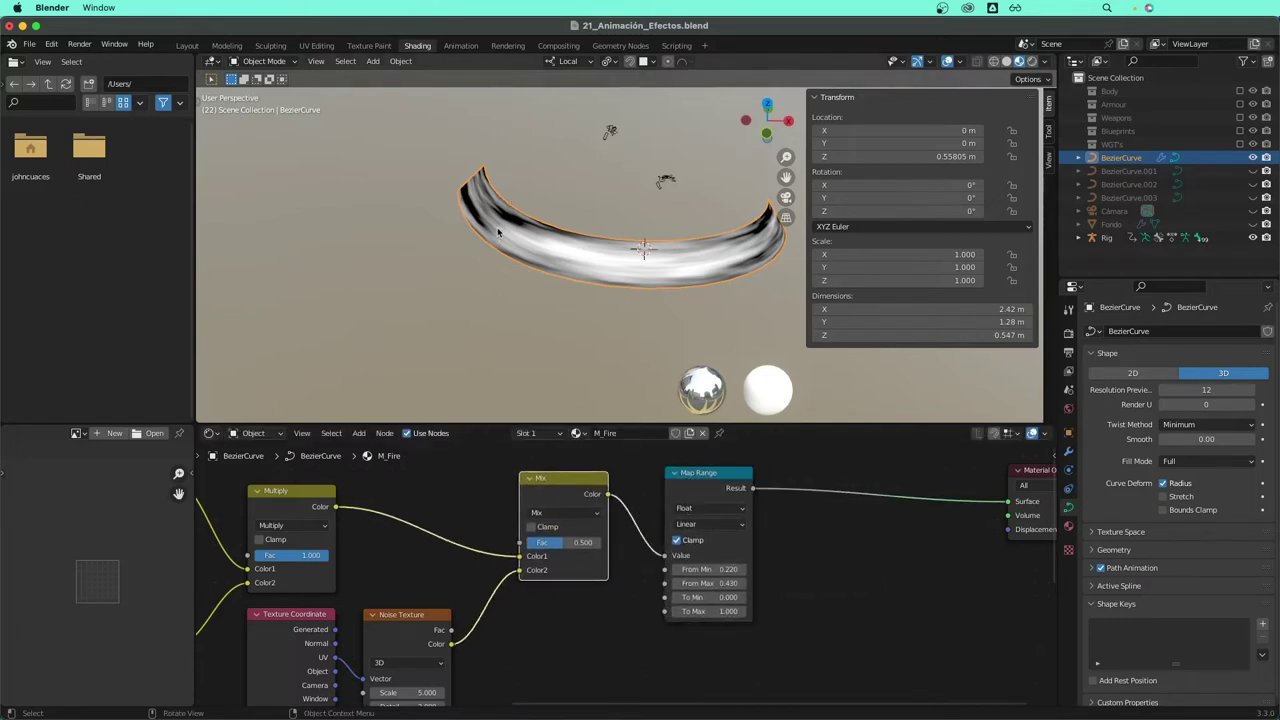
pyautogui.scroll(1, 765, 568)
pyautogui.scroll(1, 700, 575)
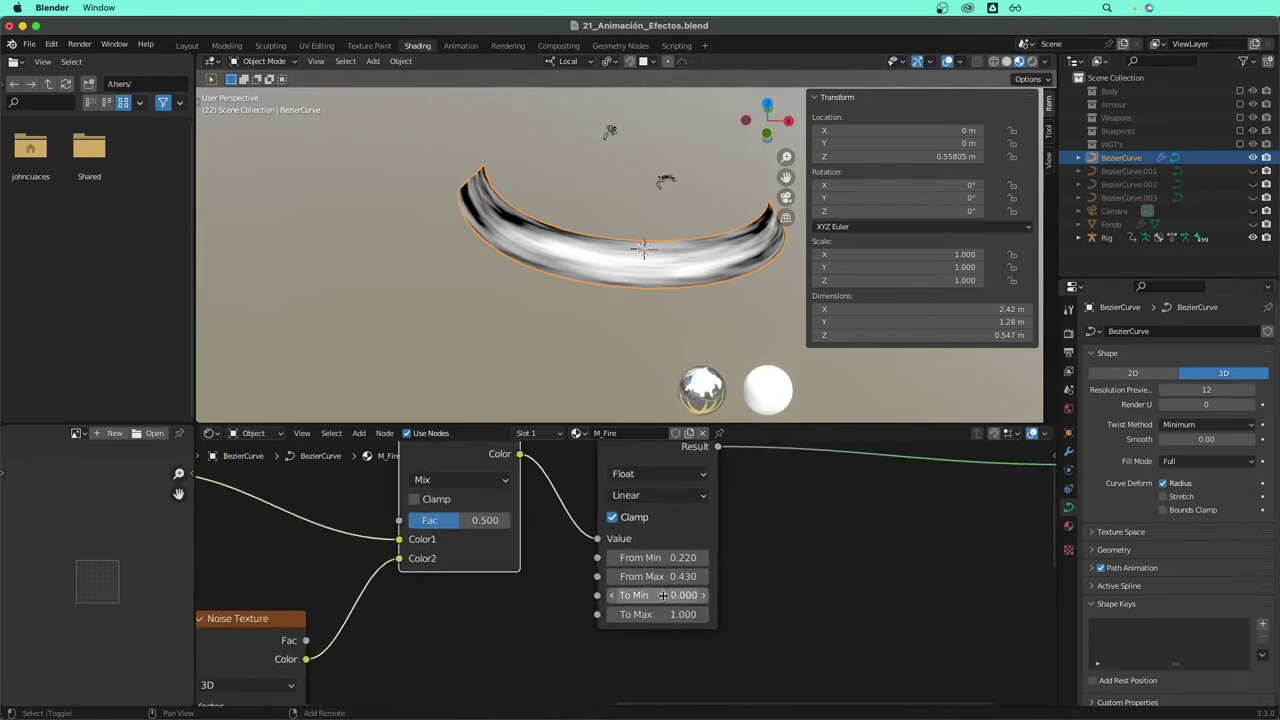
pyautogui.moveTo(683, 576)
pyautogui.mouseDown()
pyautogui.moveTo(683, 557)
pyautogui.moveTo(683, 576)
pyautogui.mouseUp()
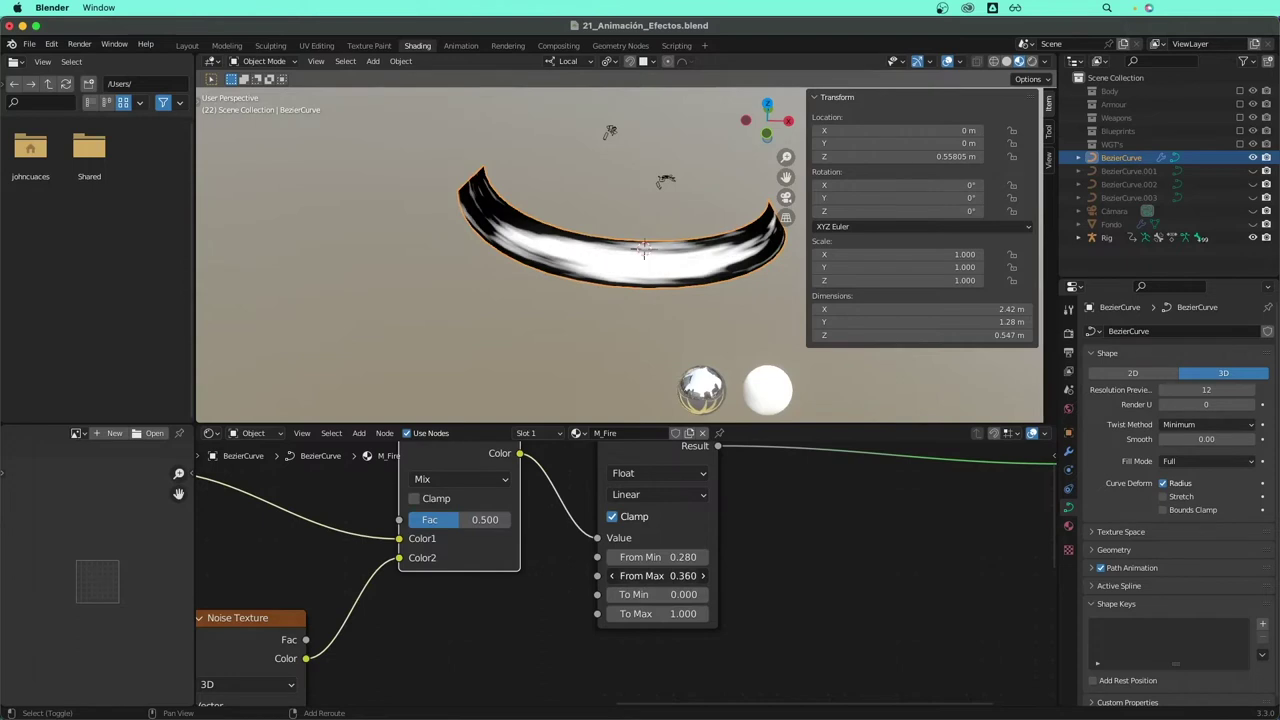
# - Adjust the ColorRamp stops to sharpen the ring's black-and-white contrast
pyautogui.scroll(-3, 600, 575)
pyautogui.scroll(-1, 505, 575)
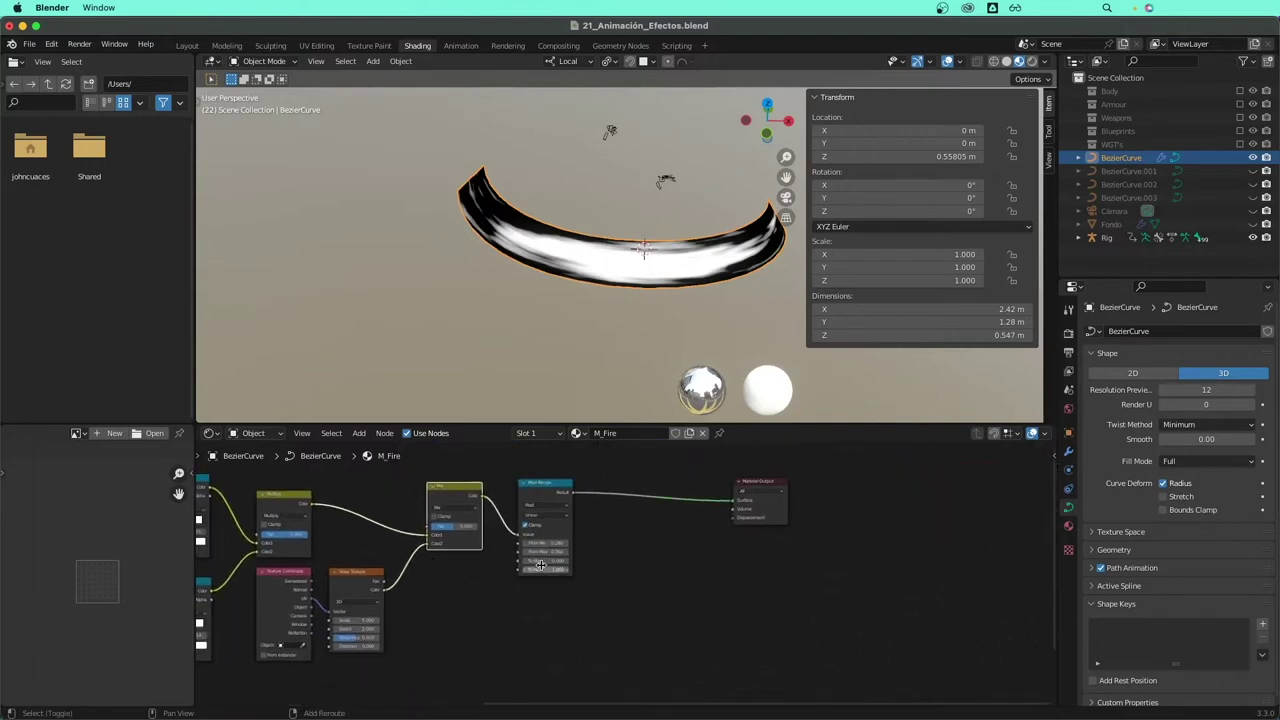
pyautogui.scroll(-1, 470, 580)
pyautogui.moveTo(430, 537); pyautogui.dragTo(683, 557, button='middle')
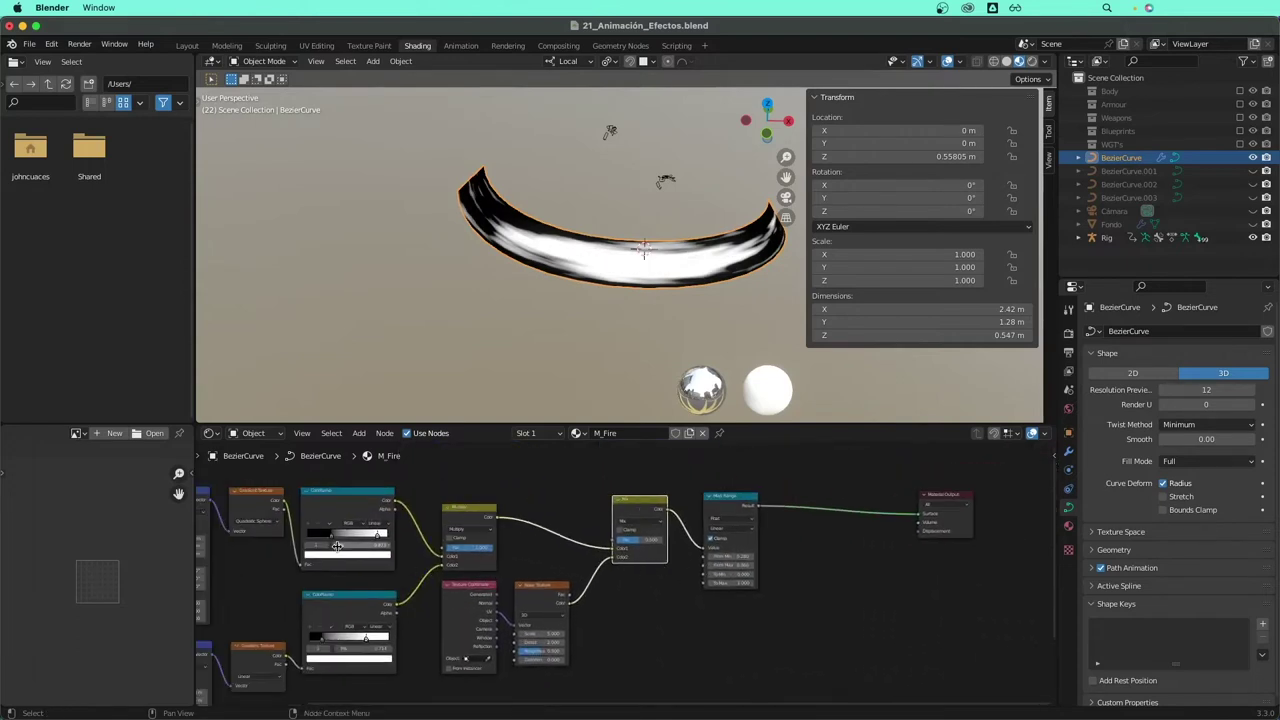
pyautogui.moveTo(380, 537)
pyautogui.mouseDown()
pyautogui.moveTo(393, 537)
pyautogui.moveTo(336, 540)
pyautogui.mouseUp()
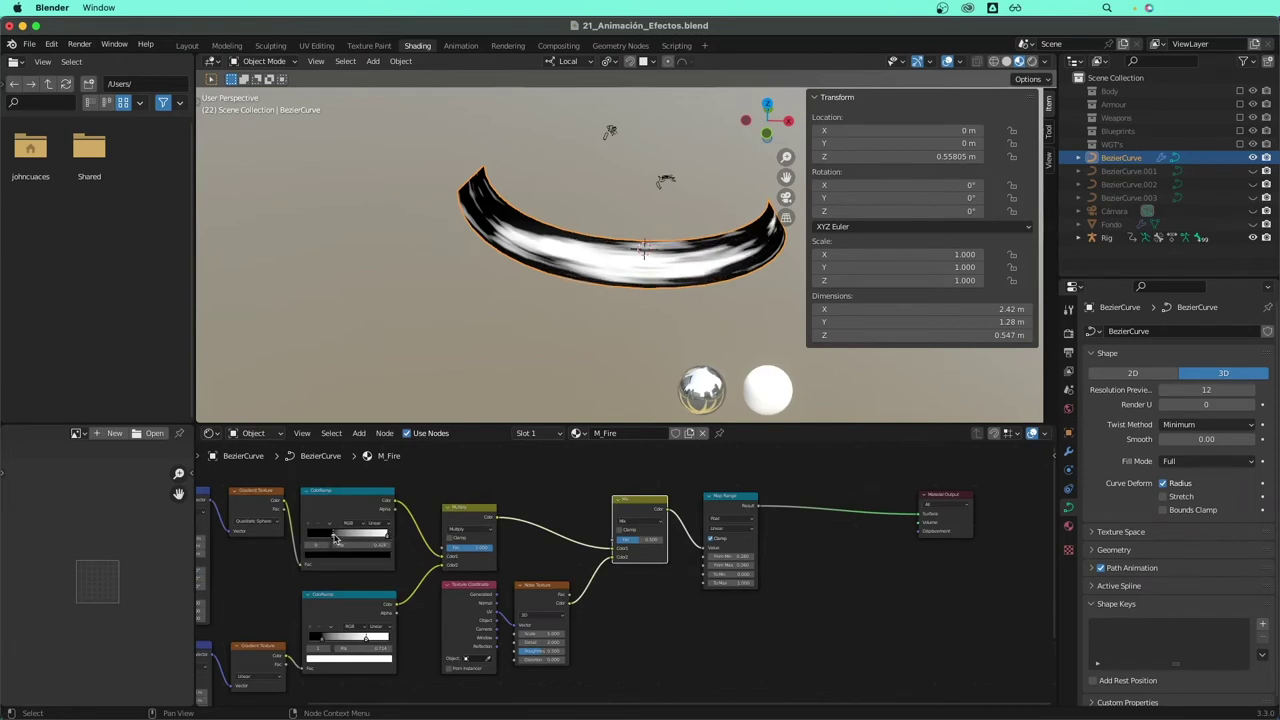
pyautogui.moveTo(321, 645)
pyautogui.mouseDown()
pyautogui.moveTo(303, 646)
pyautogui.moveTo(390, 640)
pyautogui.mouseUp()
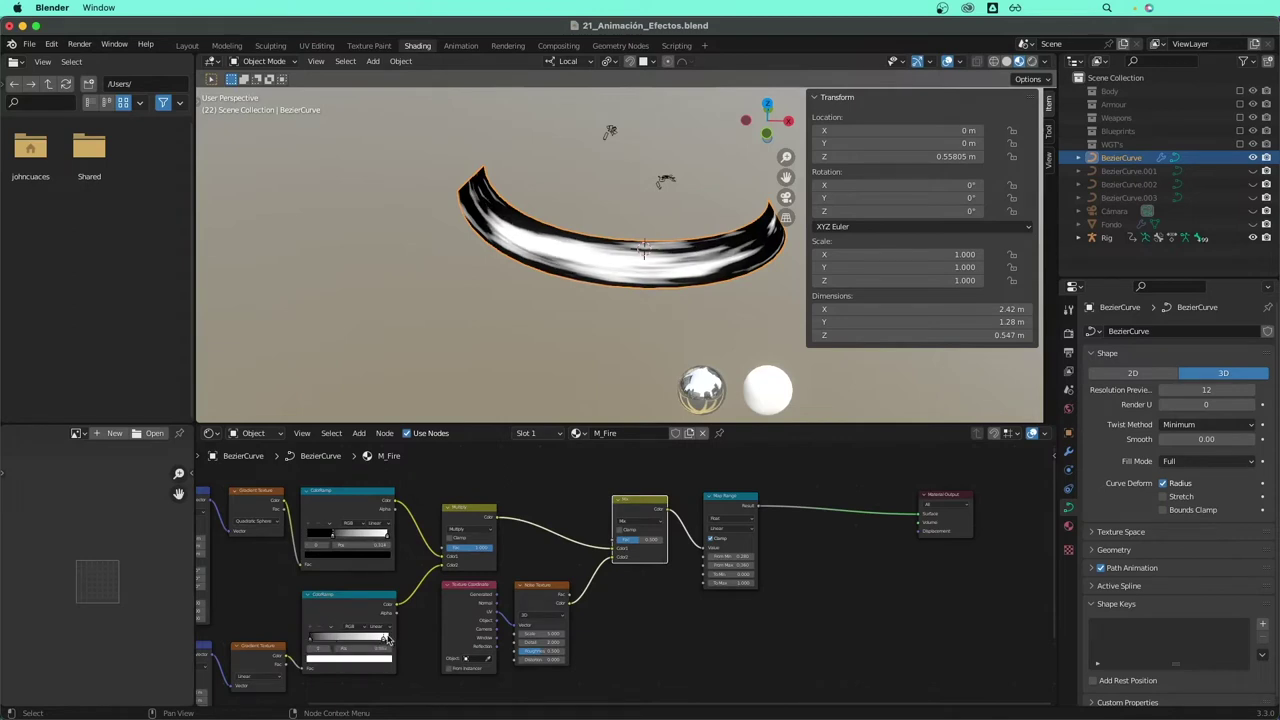
# - Move the Material Output node further right to make room for another node
pyautogui.moveTo(683, 622); pyautogui.dragTo(548, 607, button='middle')
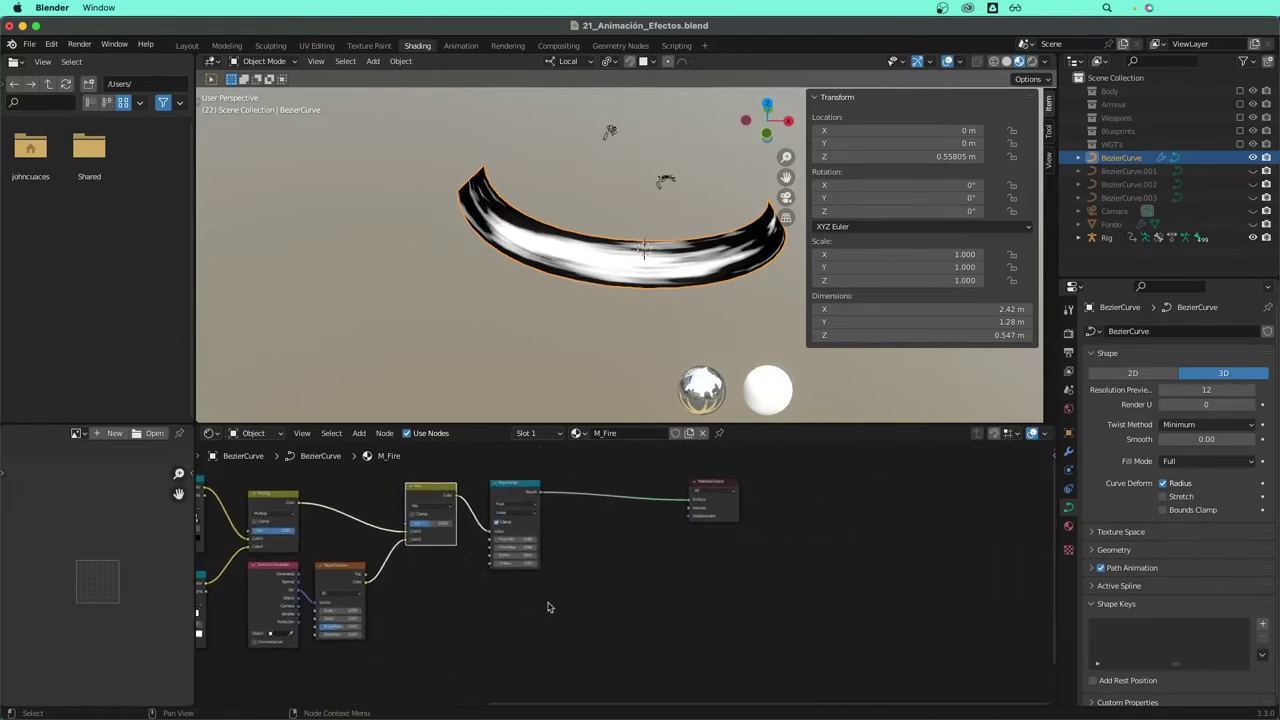
pyautogui.hscroll(2, 597, 645)
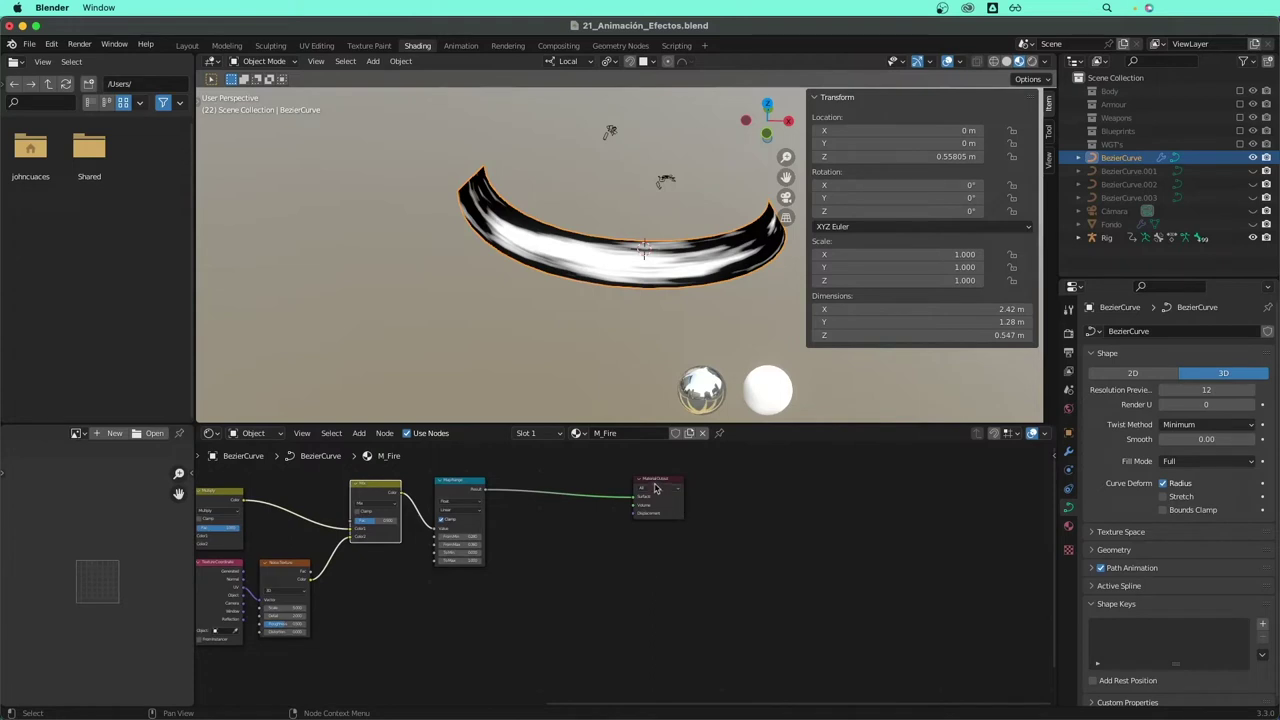
pyautogui.moveTo(659, 481); pyautogui.dragTo(840, 481)
pyautogui.moveTo(928, 485); pyautogui.dragTo(946, 486)
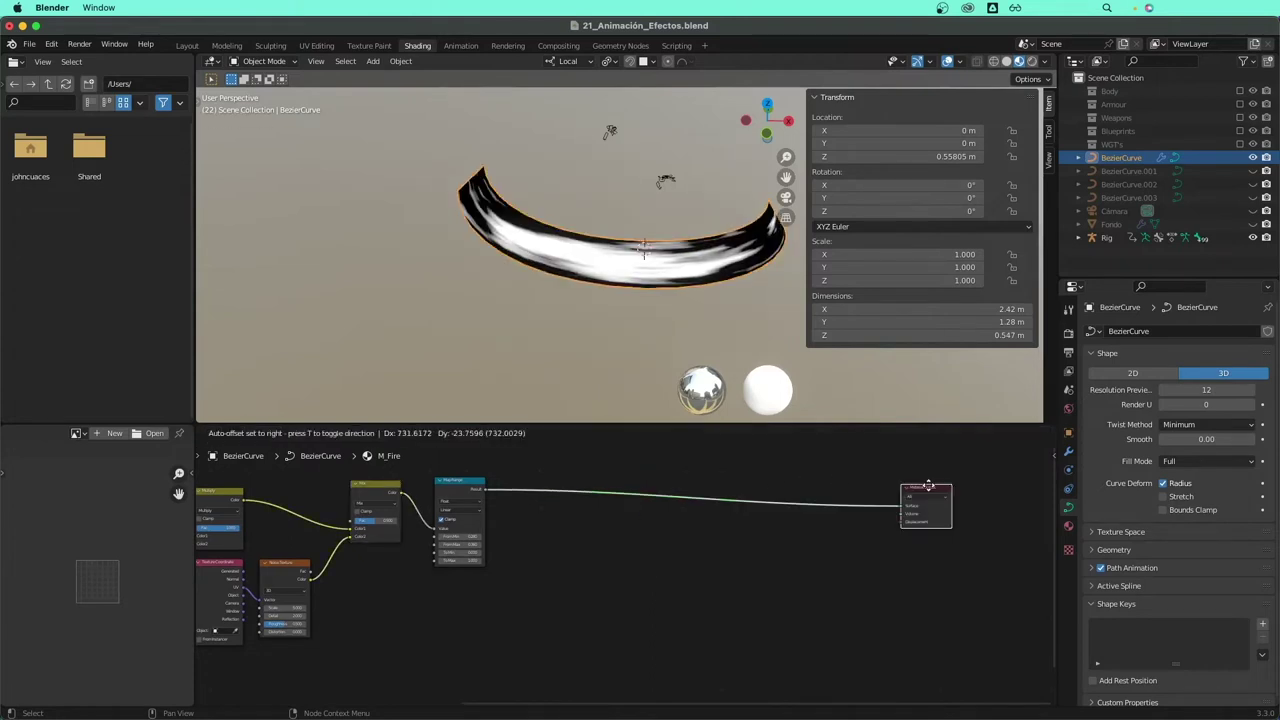
pyautogui.hscroll(1, 730, 580)
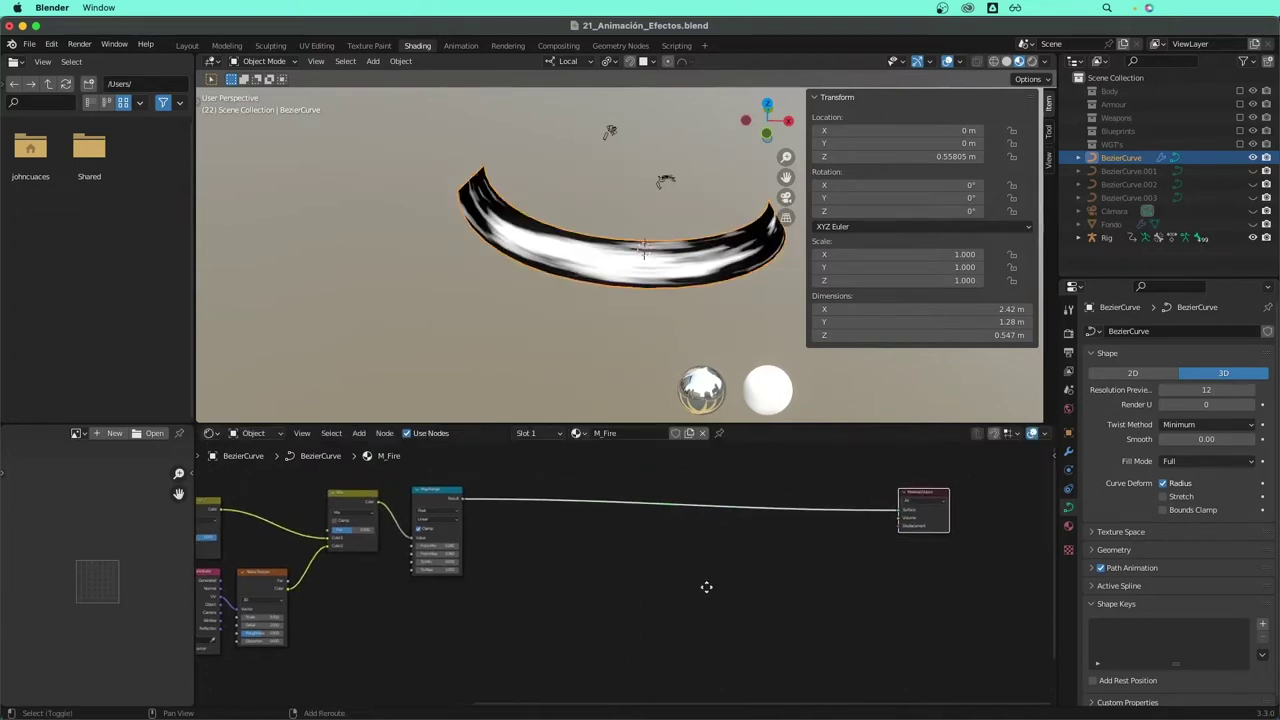
pyautogui.hscroll(1, 706, 586)
# - Add a Mix Shader node just before Material Output
pyautogui.hotkey('shift', 'a')
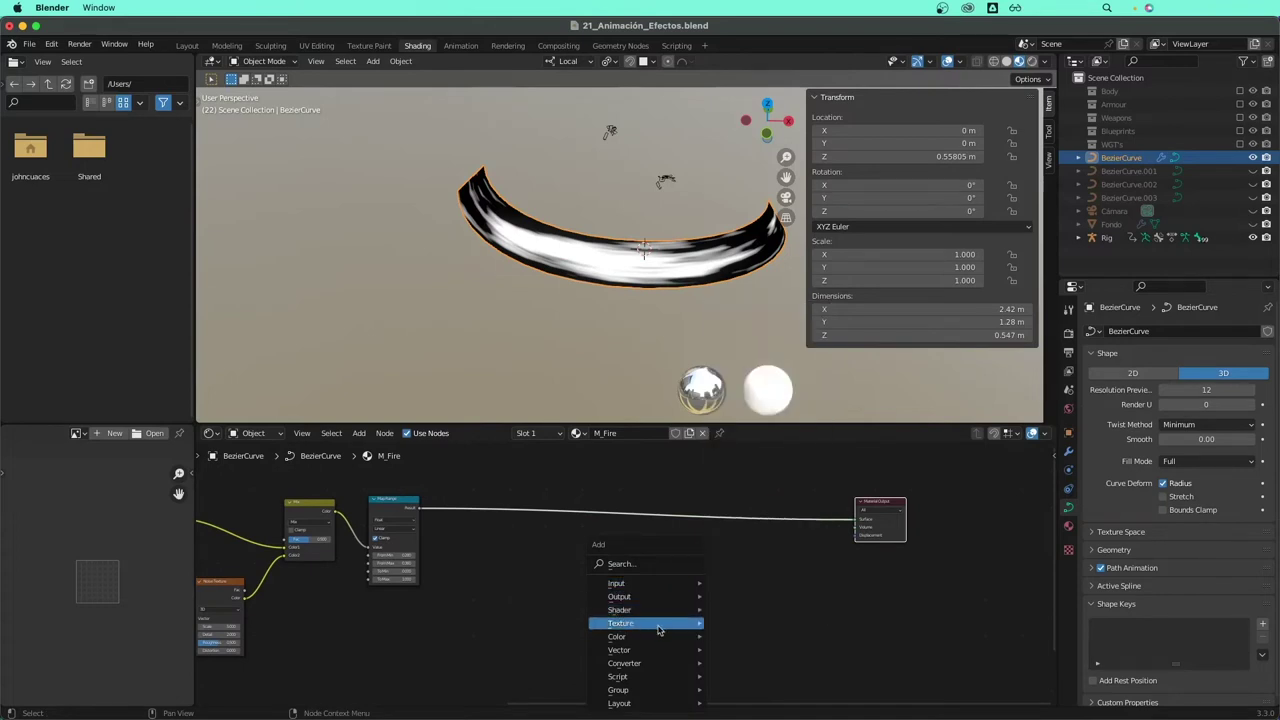
pyautogui.moveTo(620, 610)
pyautogui.click(712, 500)
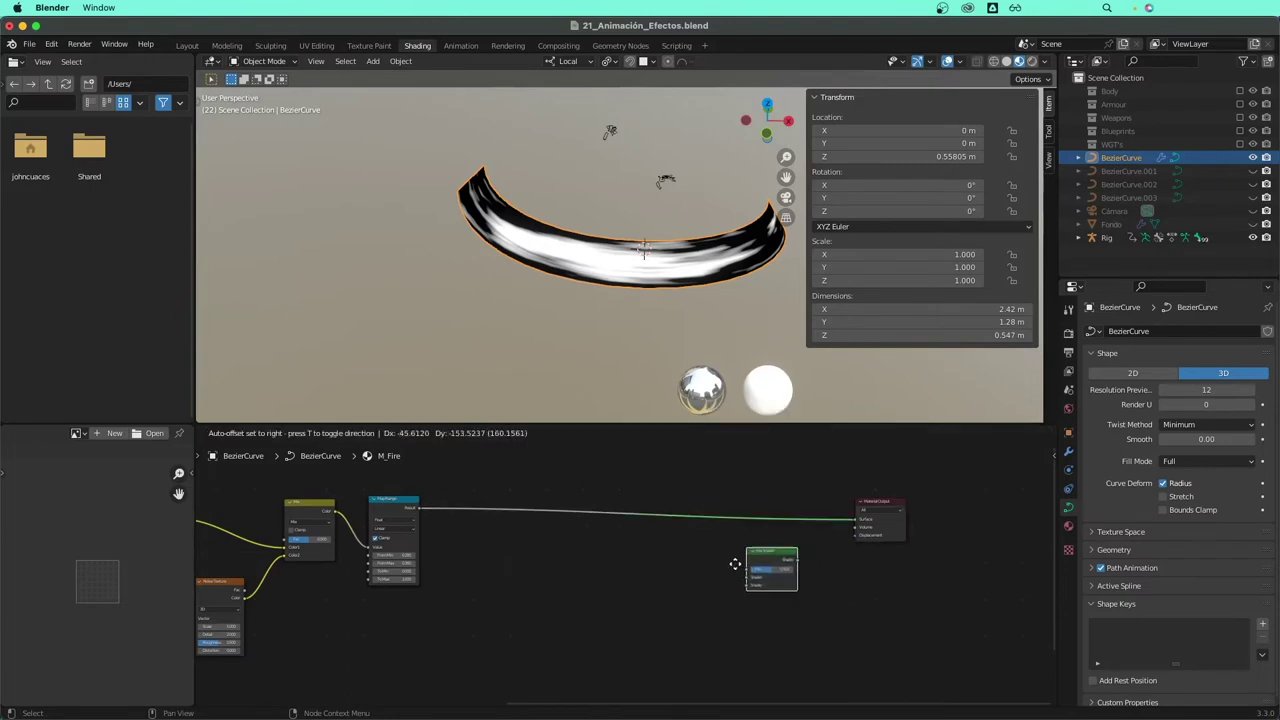
pyautogui.scroll(2, 735, 566)
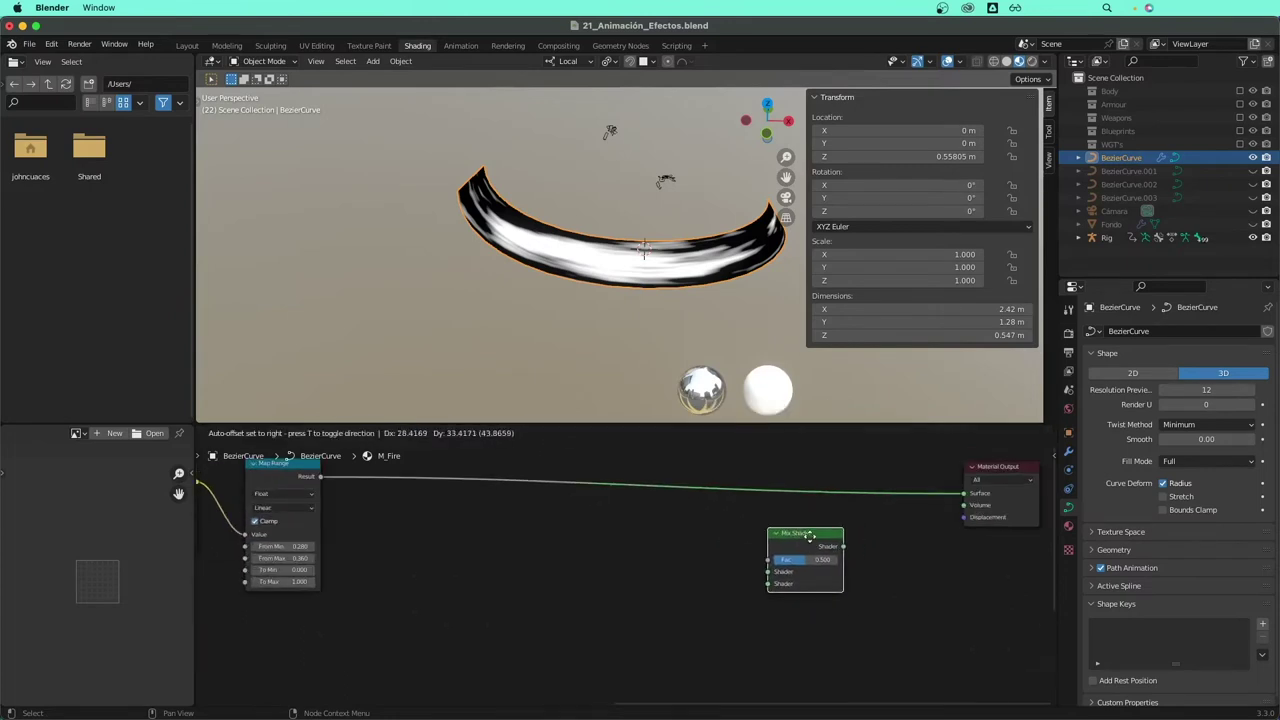
pyautogui.click(809, 541)
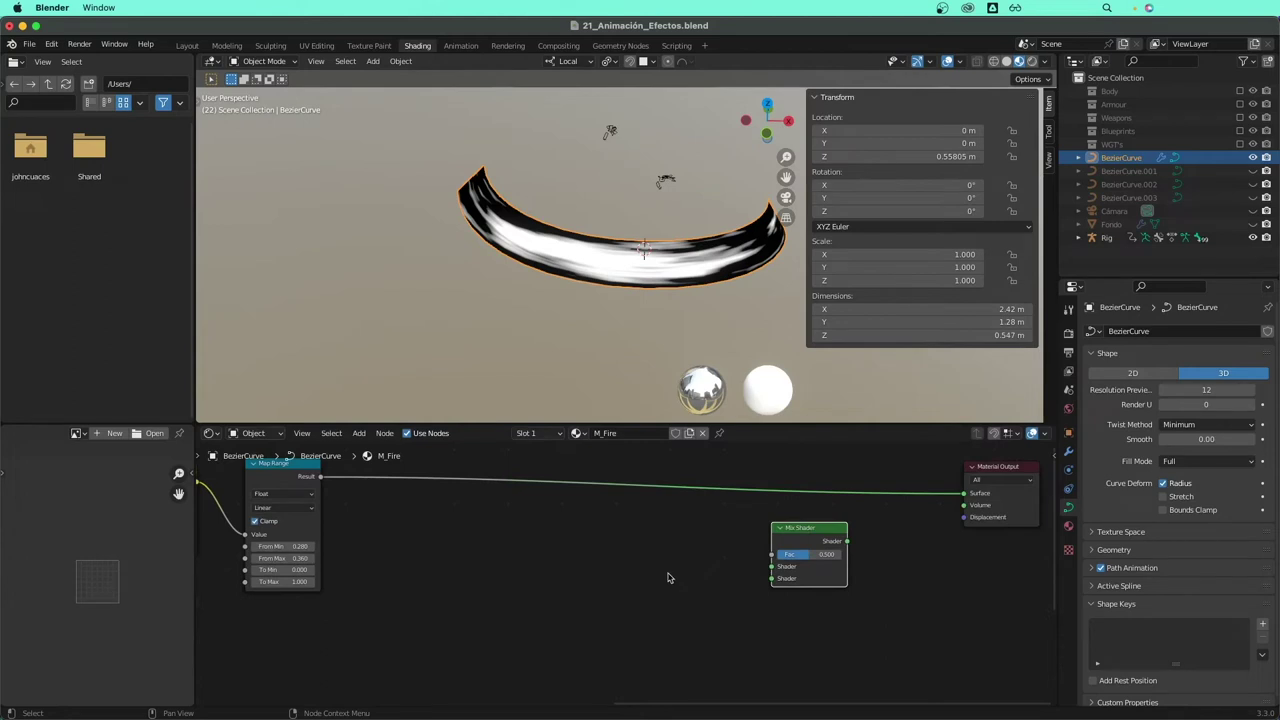
# - Add a Transparent BSDF and connect it into the Mix Shader's first Shader input
pyautogui.hotkey('shift', 'a')
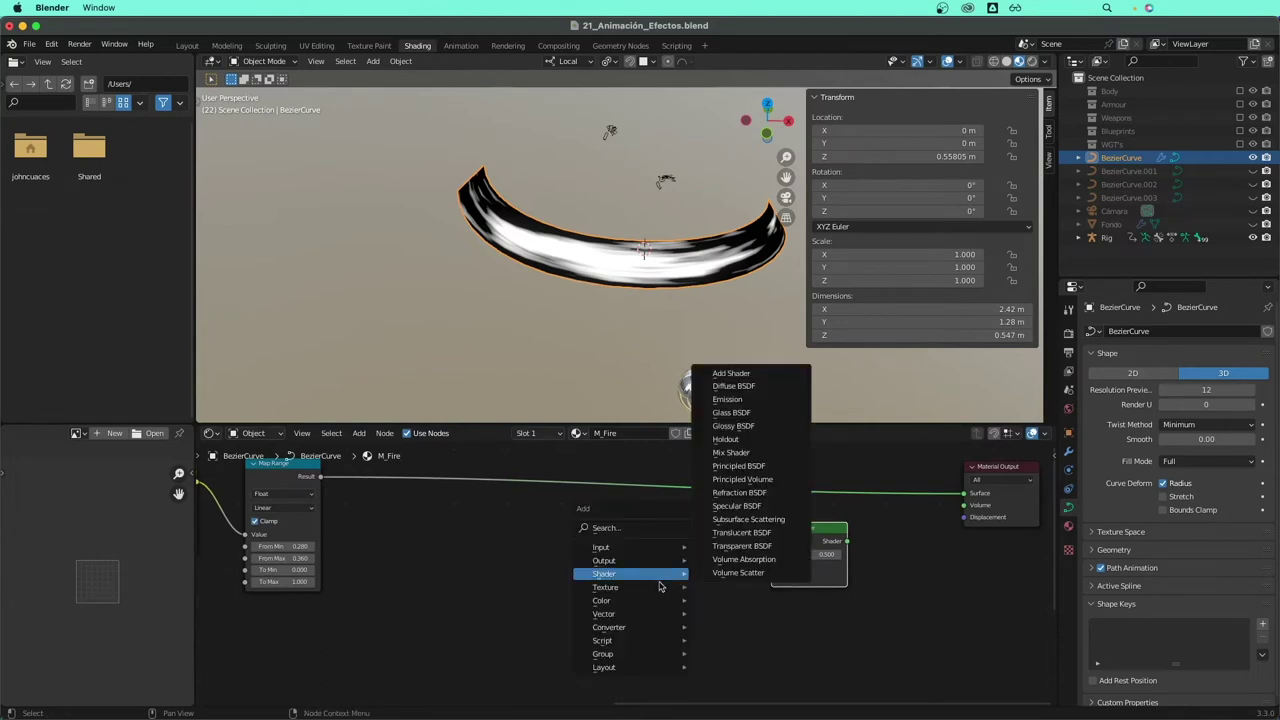
pyautogui.moveTo(630, 573)
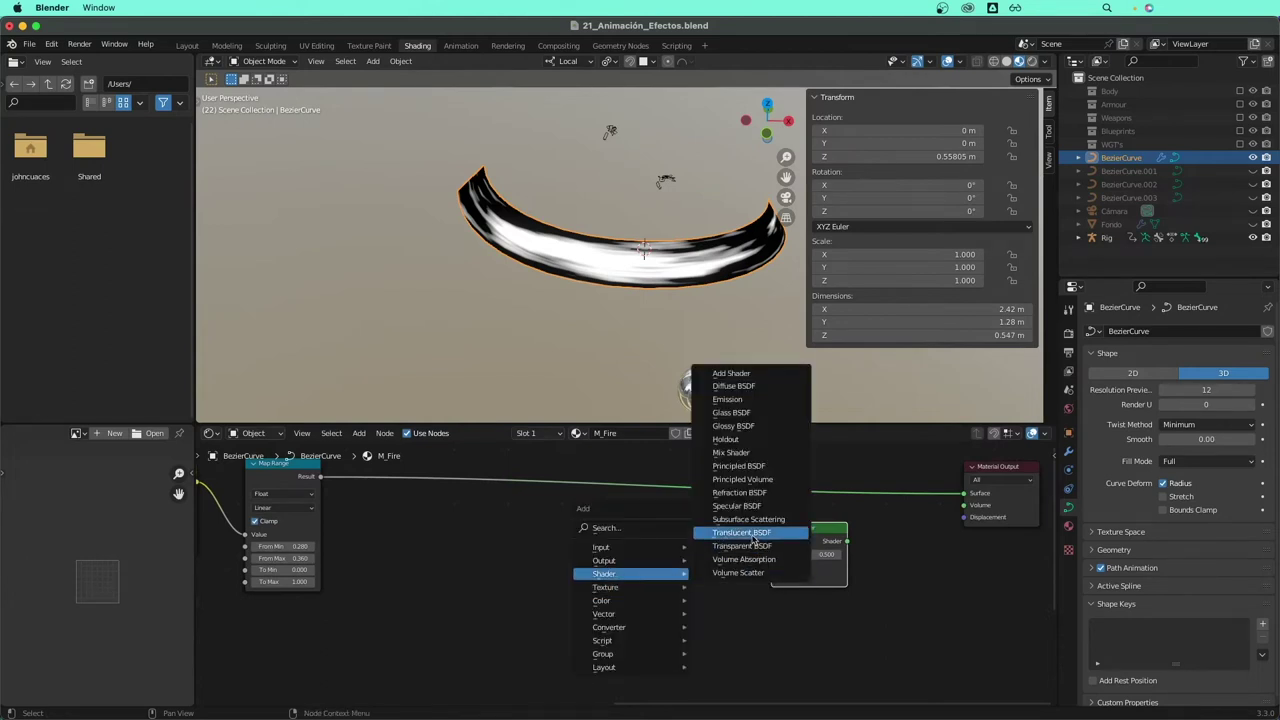
pyautogui.click(745, 557)
pyautogui.click(741, 558)
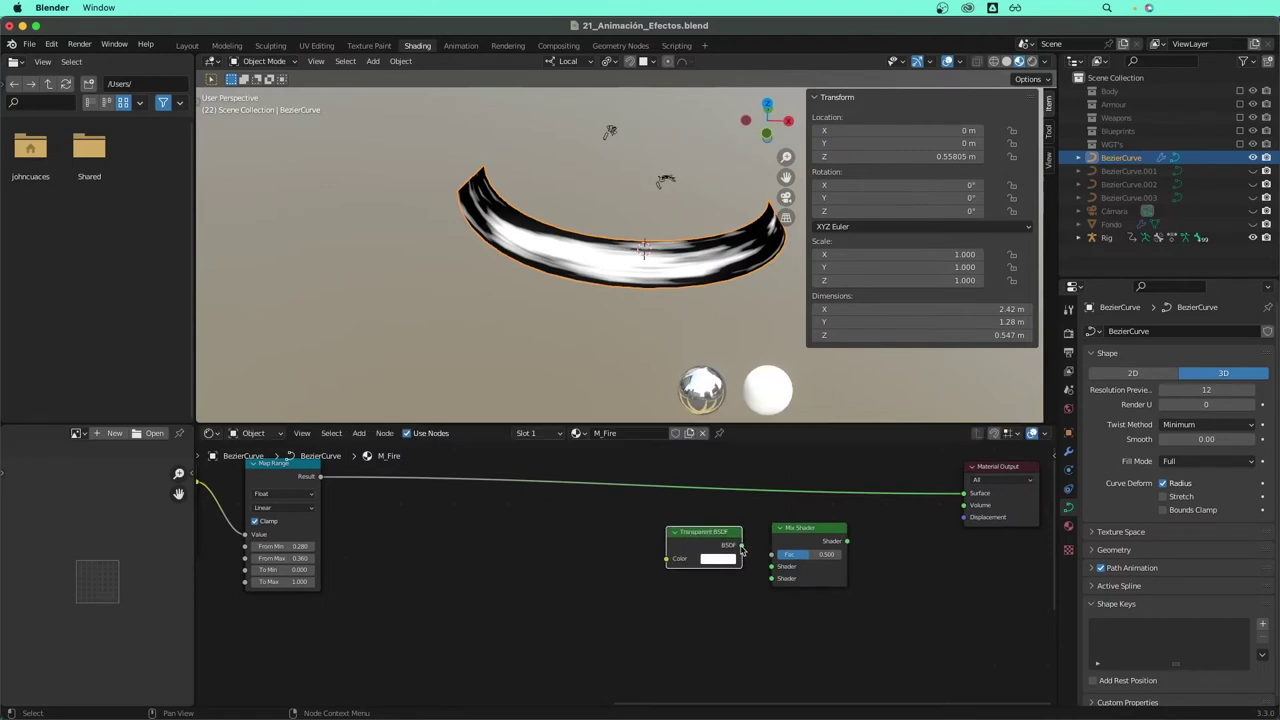
pyautogui.moveTo(741, 546); pyautogui.dragTo(772, 567)
# - Add an Emission shader to the second Shader input and let Map Range Result drive Fac
pyautogui.hotkey('shift', 'a')
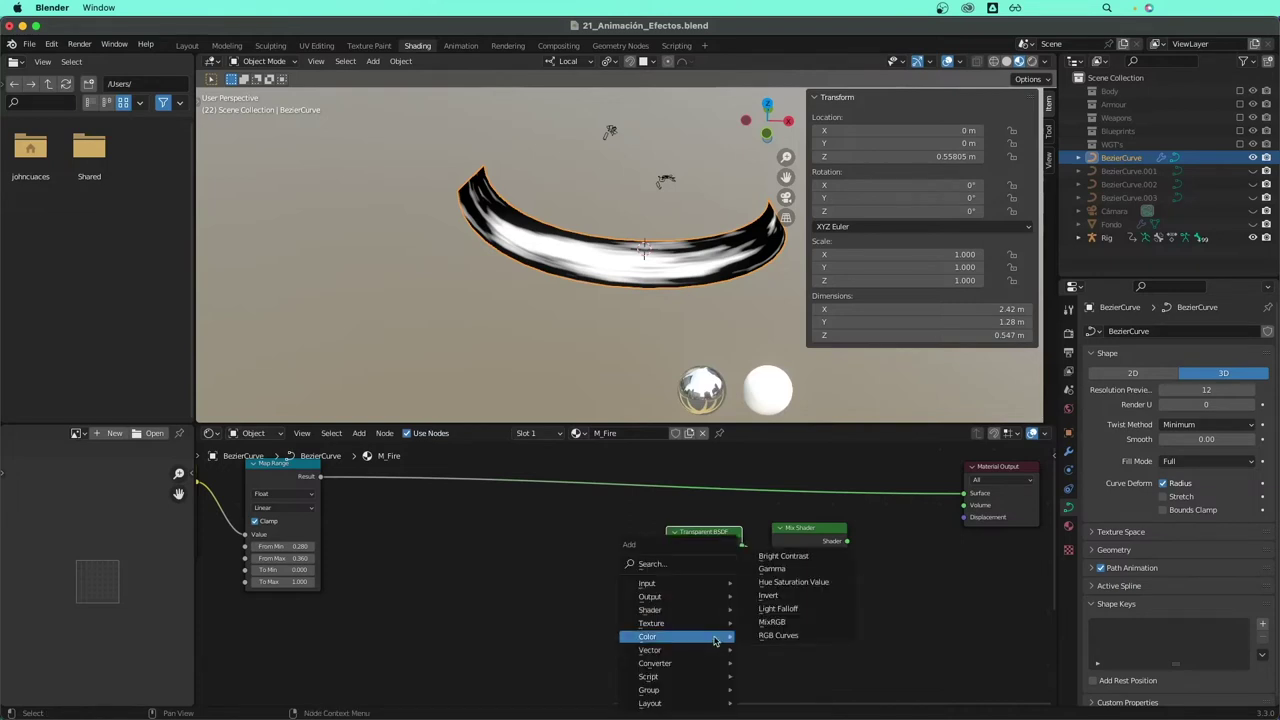
pyautogui.moveTo(676, 610)
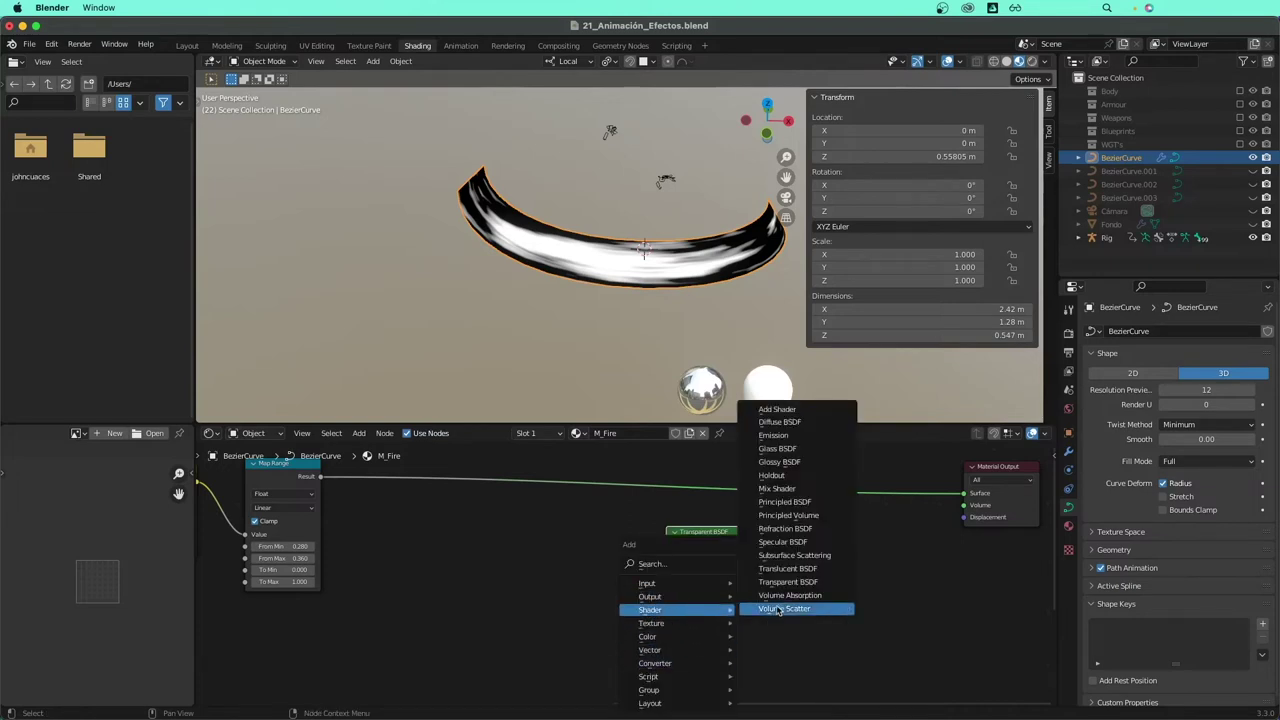
pyautogui.click(775, 435)
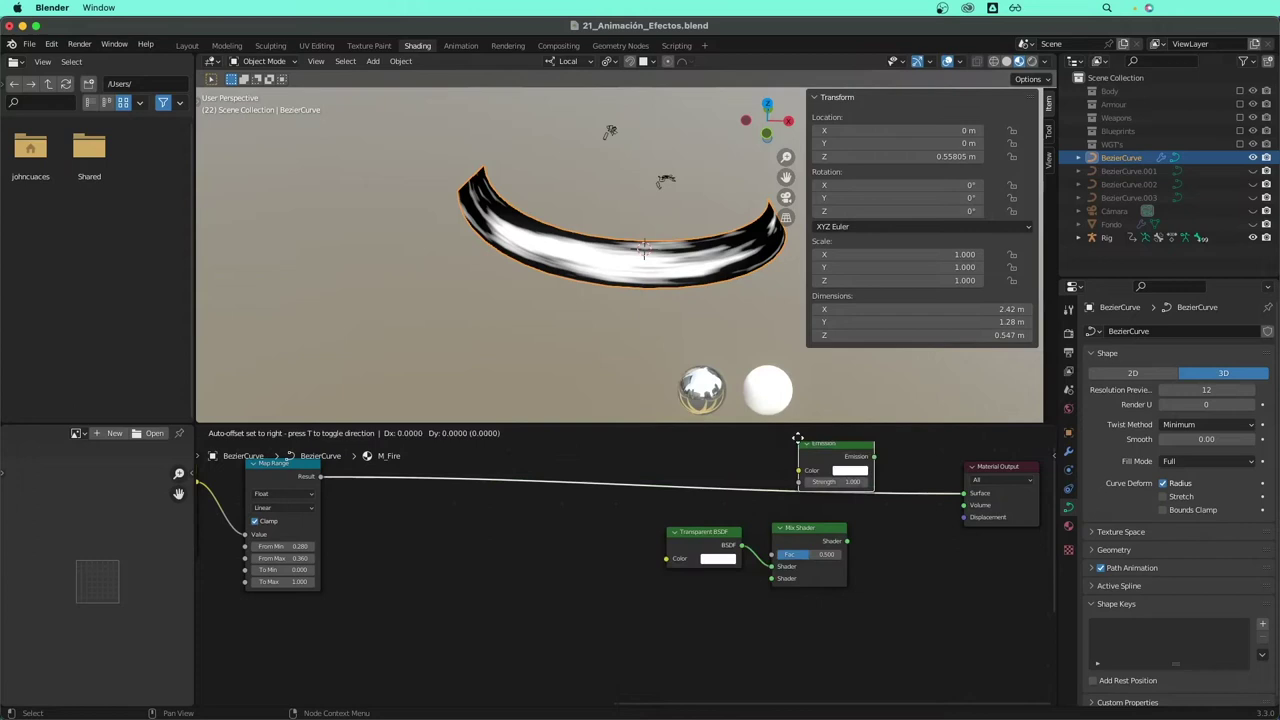
pyautogui.click(661, 578)
pyautogui.moveTo(745, 602); pyautogui.dragTo(771, 579)
pyautogui.moveTo(847, 541); pyautogui.dragTo(966, 497)
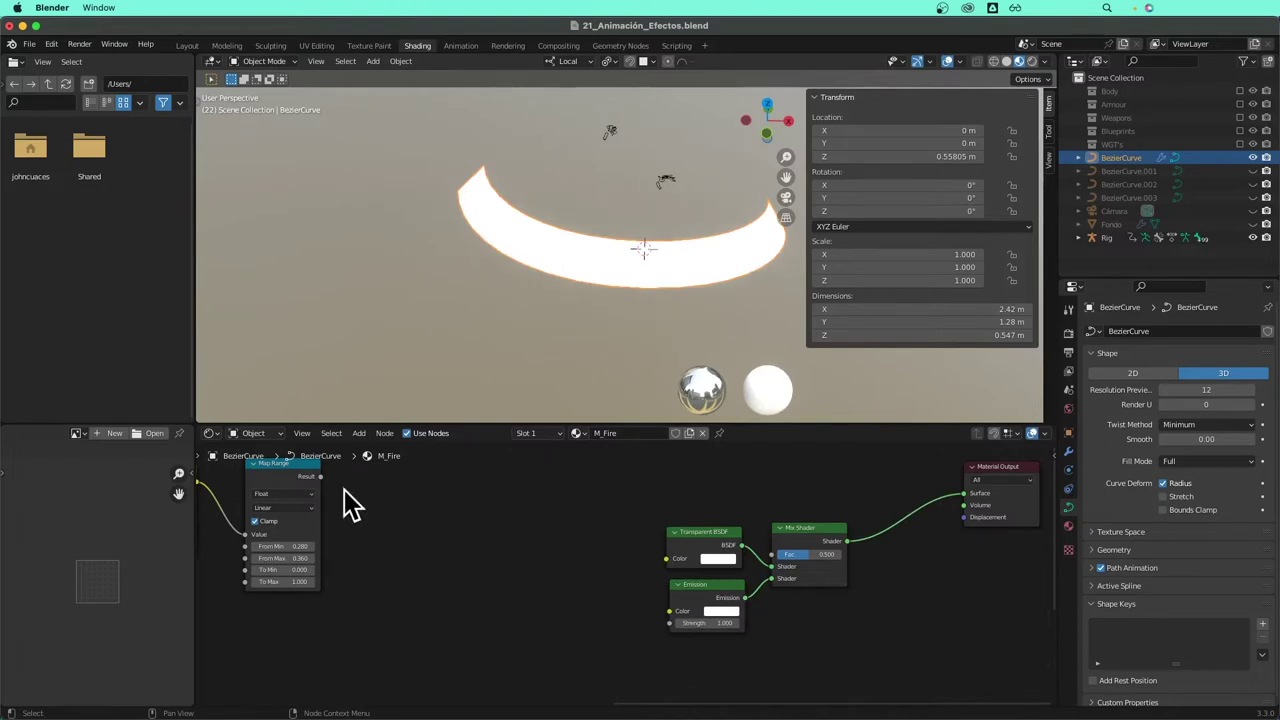
pyautogui.moveTo(319, 478); pyautogui.dragTo(338, 492)
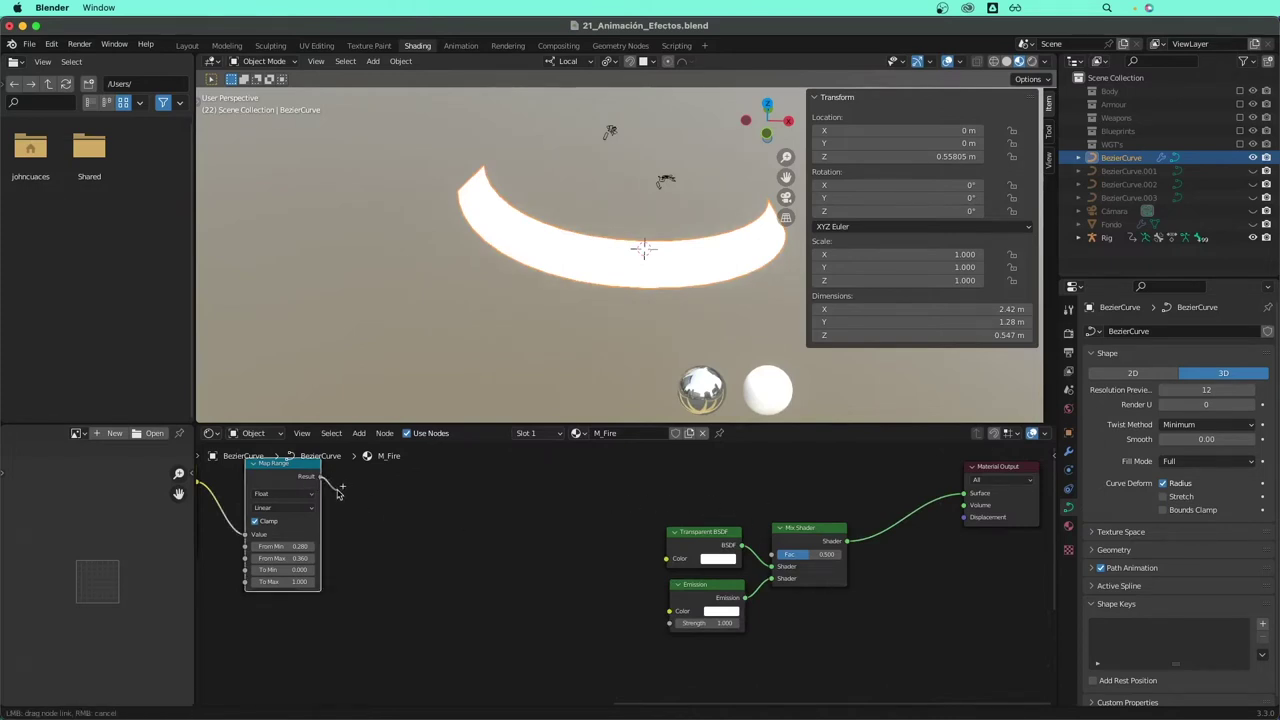
pyautogui.moveTo(338, 492); pyautogui.dragTo(772, 556)
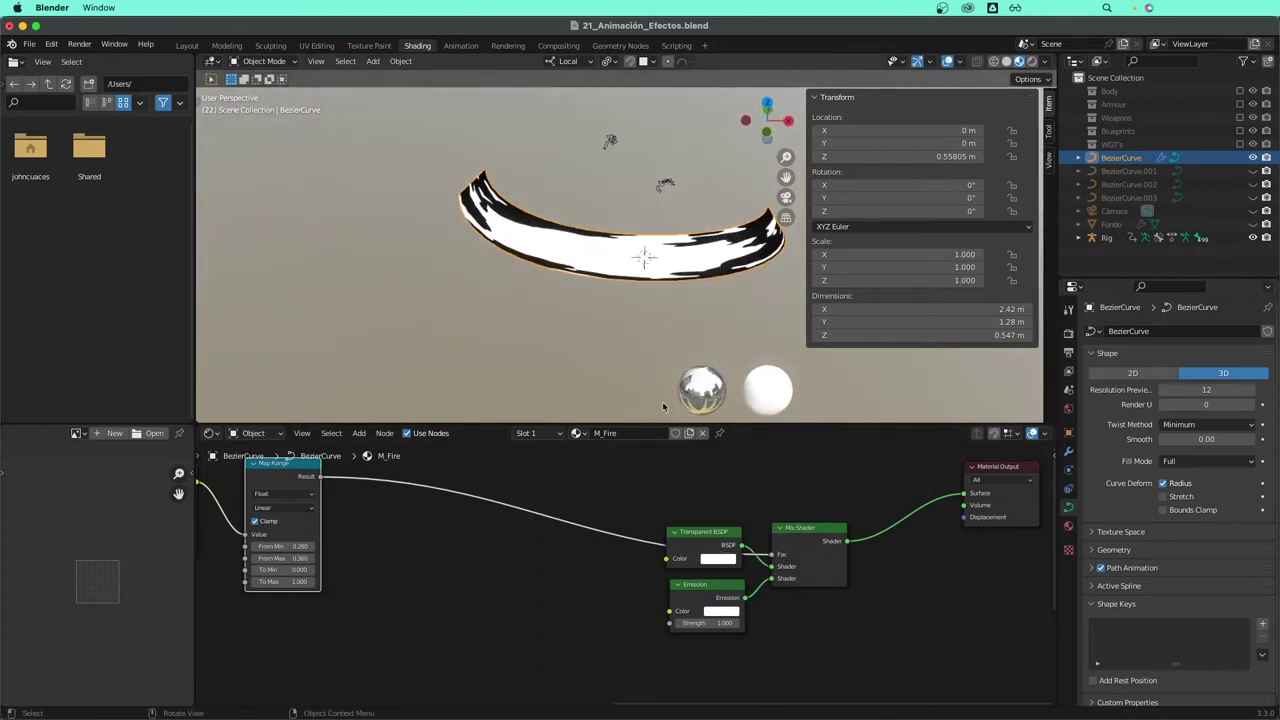
# - Set M_Fire's Blend Mode to Alpha Blend, then orbit to inspect the translucent ring
pyautogui.click(1068, 525)
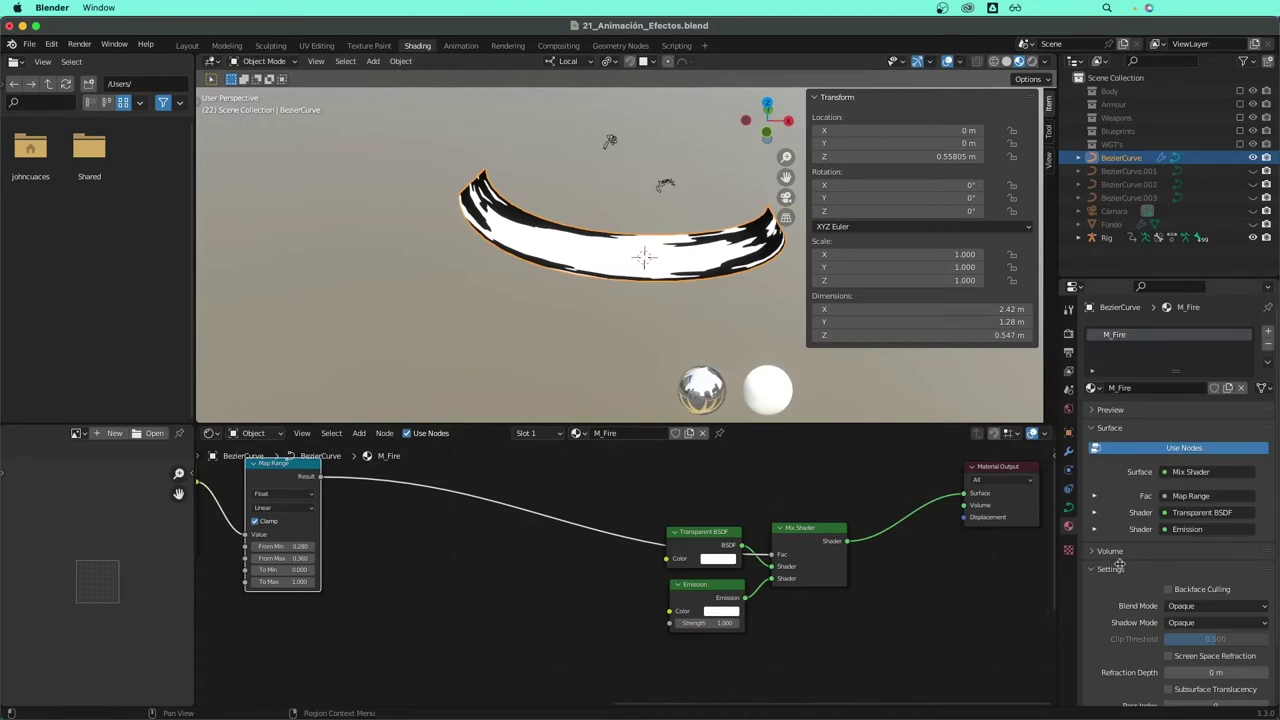
pyautogui.scroll(-2, 1120, 566)
pyautogui.click(1197, 540)
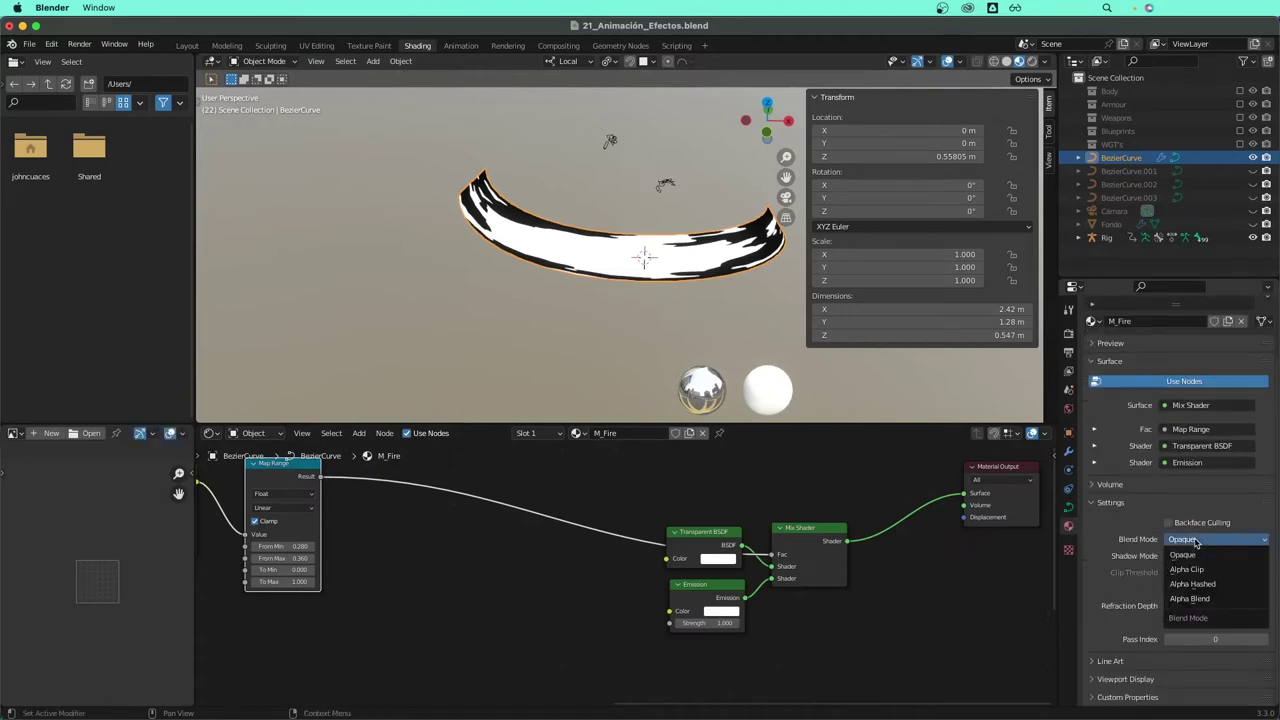
pyautogui.click(1198, 601)
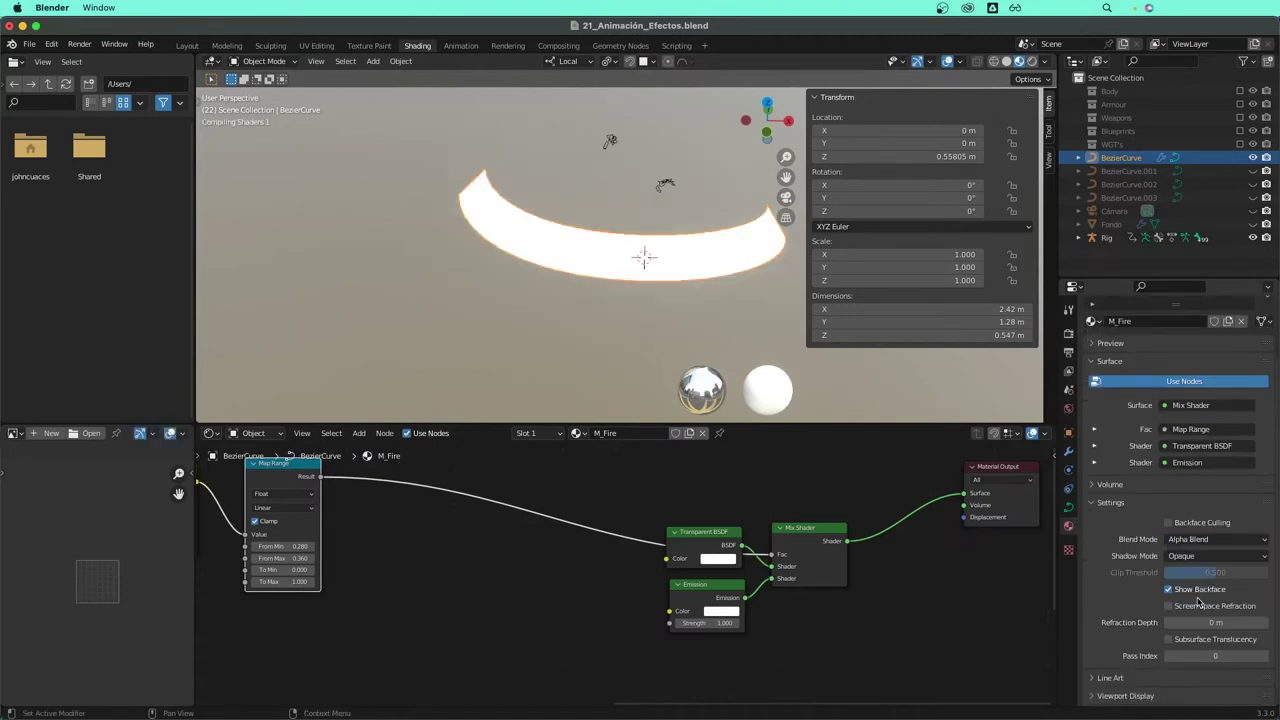
pyautogui.moveTo(640, 330)
pyautogui.mouseDown(button='middle')
pyautogui.moveTo(713, 318)
pyautogui.moveTo(630, 322)
pyautogui.moveTo(669, 336)
pyautogui.moveTo(657, 318)
pyautogui.moveTo(518, 306)
pyautogui.moveTo(599, 321)
pyautogui.mouseUp(button='middle')
pyautogui.click(630, 322)
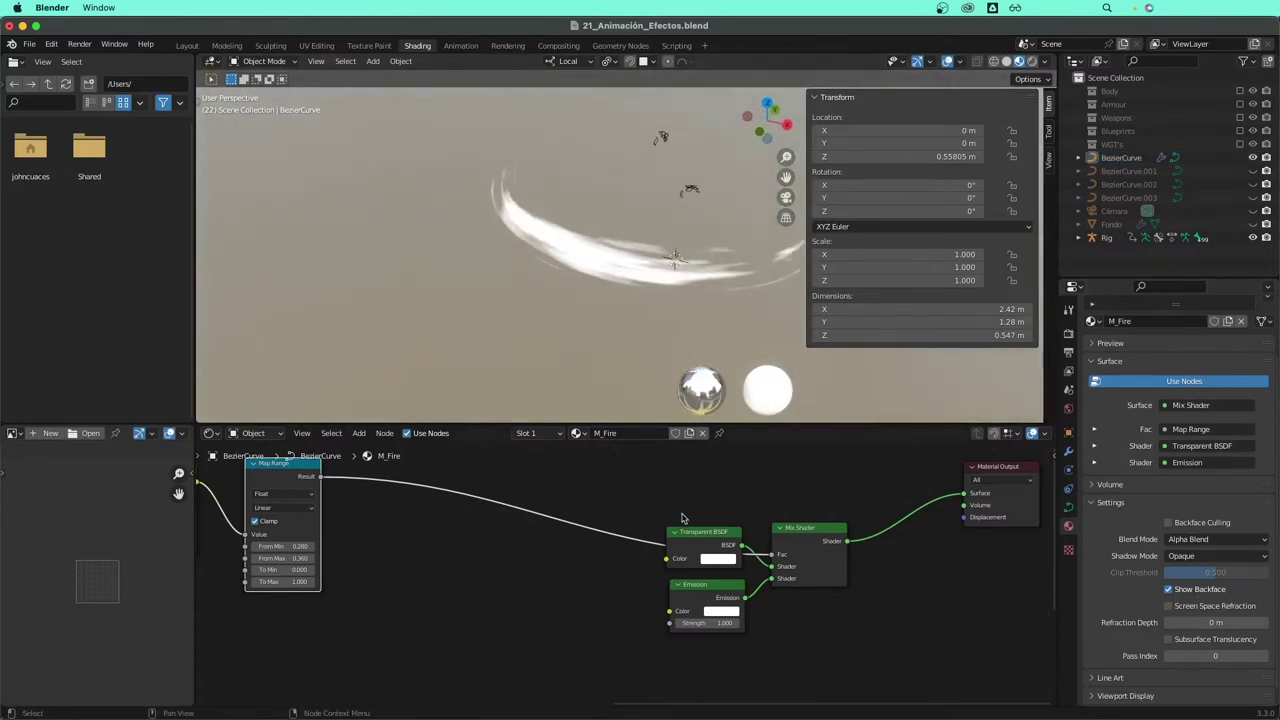
# - Insert a ColorRamp node on the Map Range-to-Fac link and position it
pyautogui.hotkey('shift', 'a')
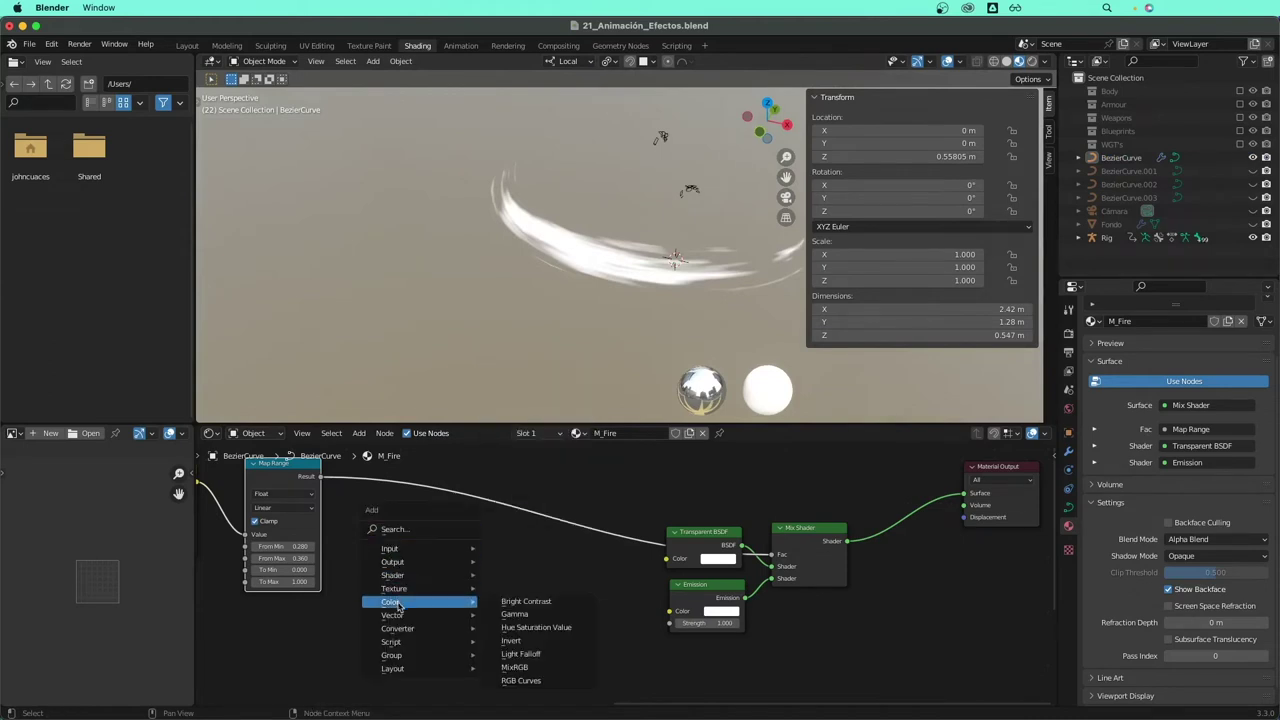
pyautogui.moveTo(397, 628)
pyautogui.click(519, 480)
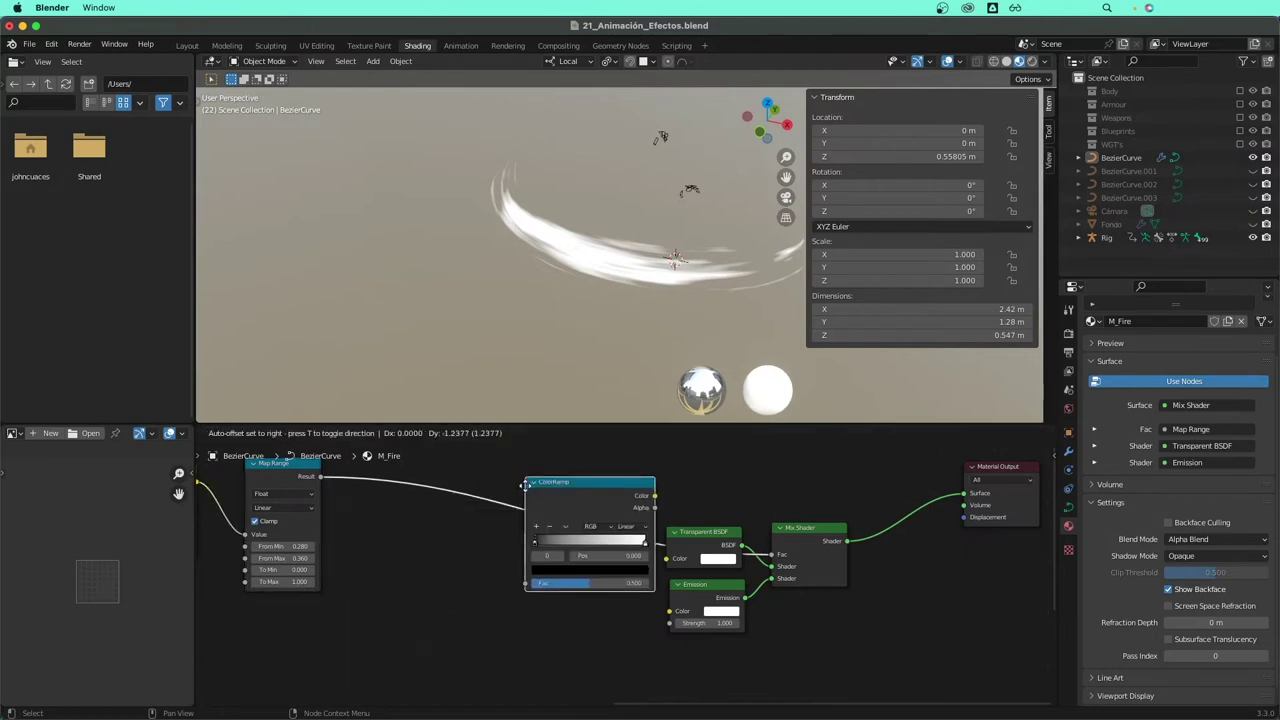
pyautogui.click(531, 532)
pyautogui.moveTo(520, 513); pyautogui.dragTo(522, 455)
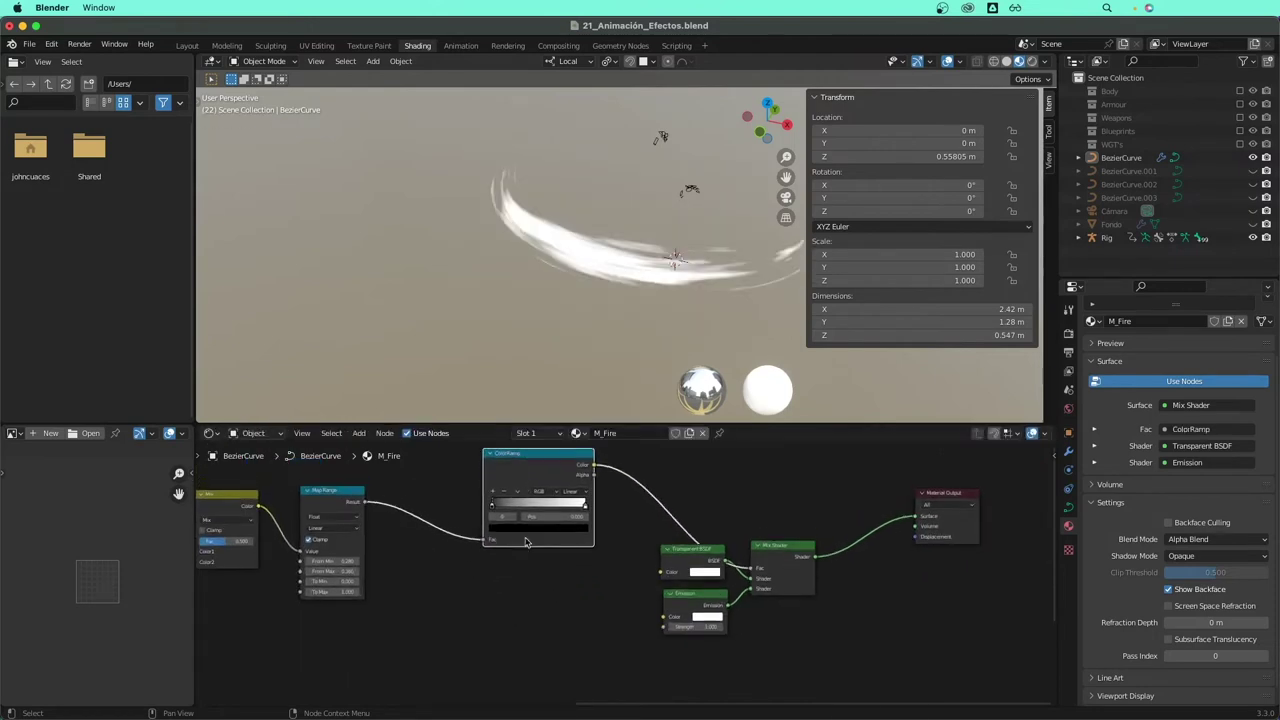
pyautogui.moveTo(521, 533); pyautogui.dragTo(521, 601, button='middle')
pyautogui.moveTo(525, 541); pyautogui.dragTo(504, 568)
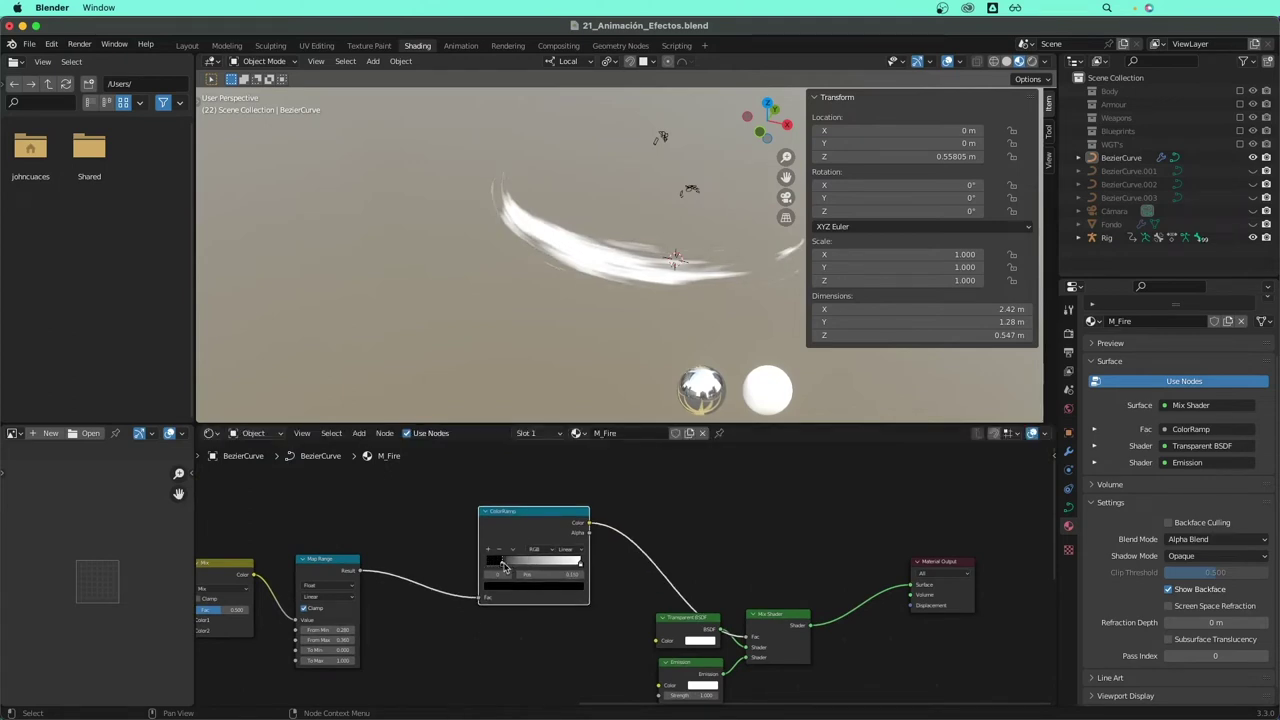
# - Slide the ColorRamp's white stop left to Pos 0.409
pyautogui.click(581, 566)
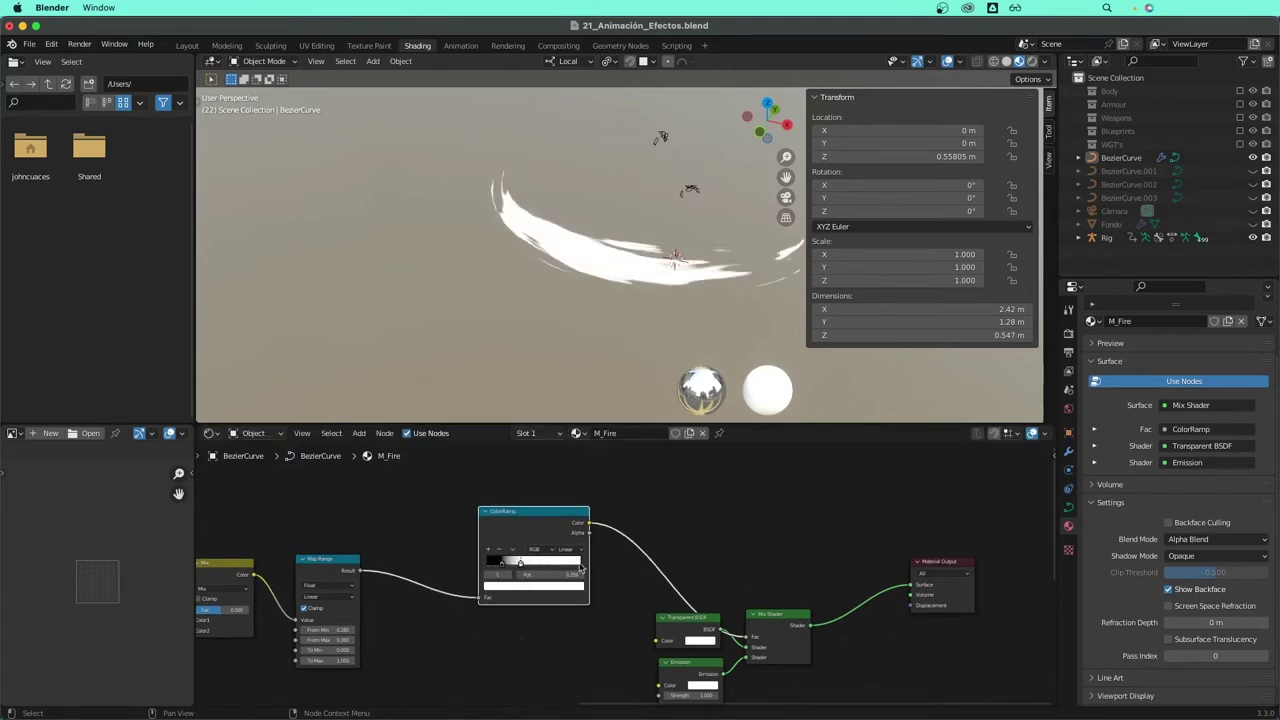
pyautogui.moveTo(520, 565); pyautogui.dragTo(527, 568)
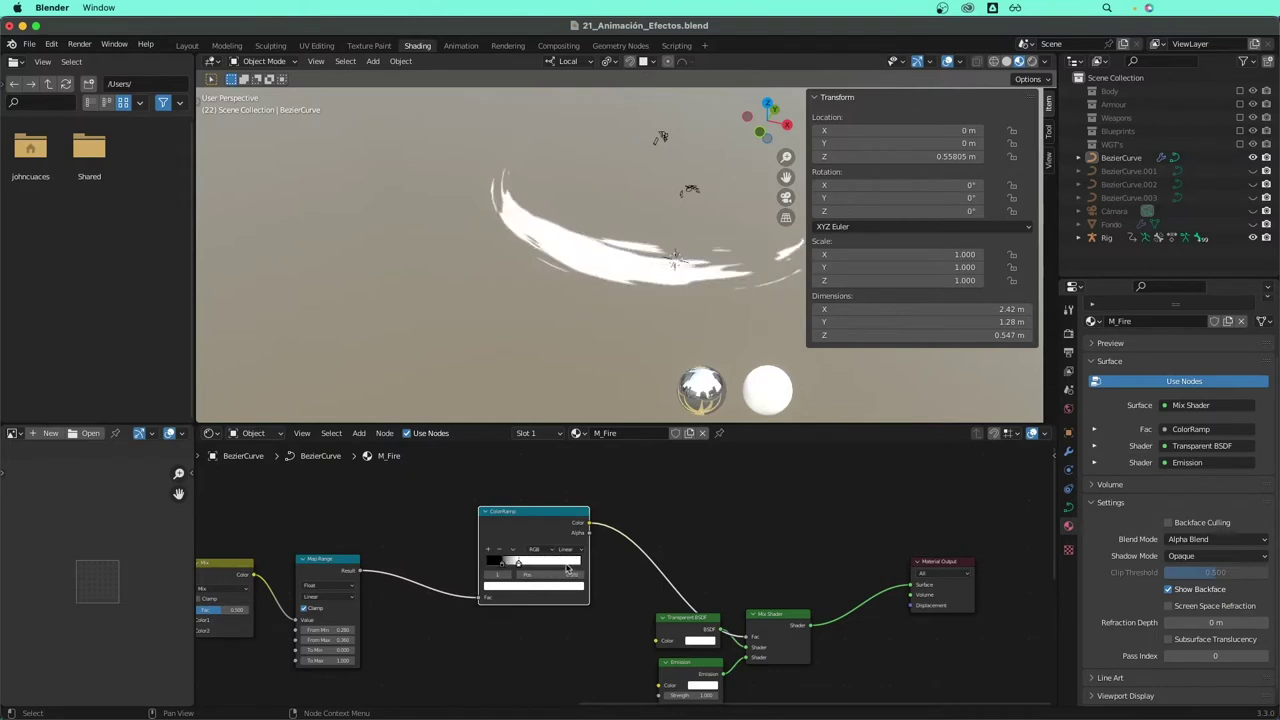
pyautogui.moveTo(548, 616); pyautogui.dragTo(552, 519, button='middle')
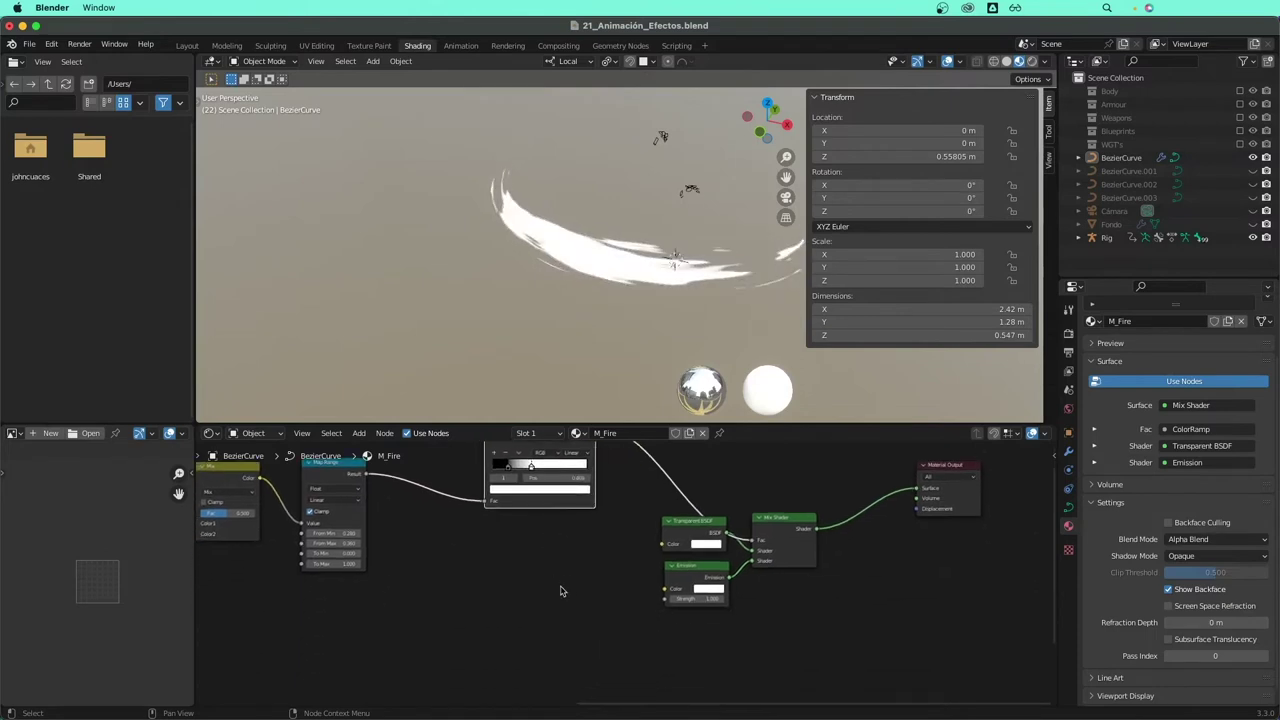
pyautogui.scroll(-1, 578, 591)
pyautogui.hotkey('shift', 'a')
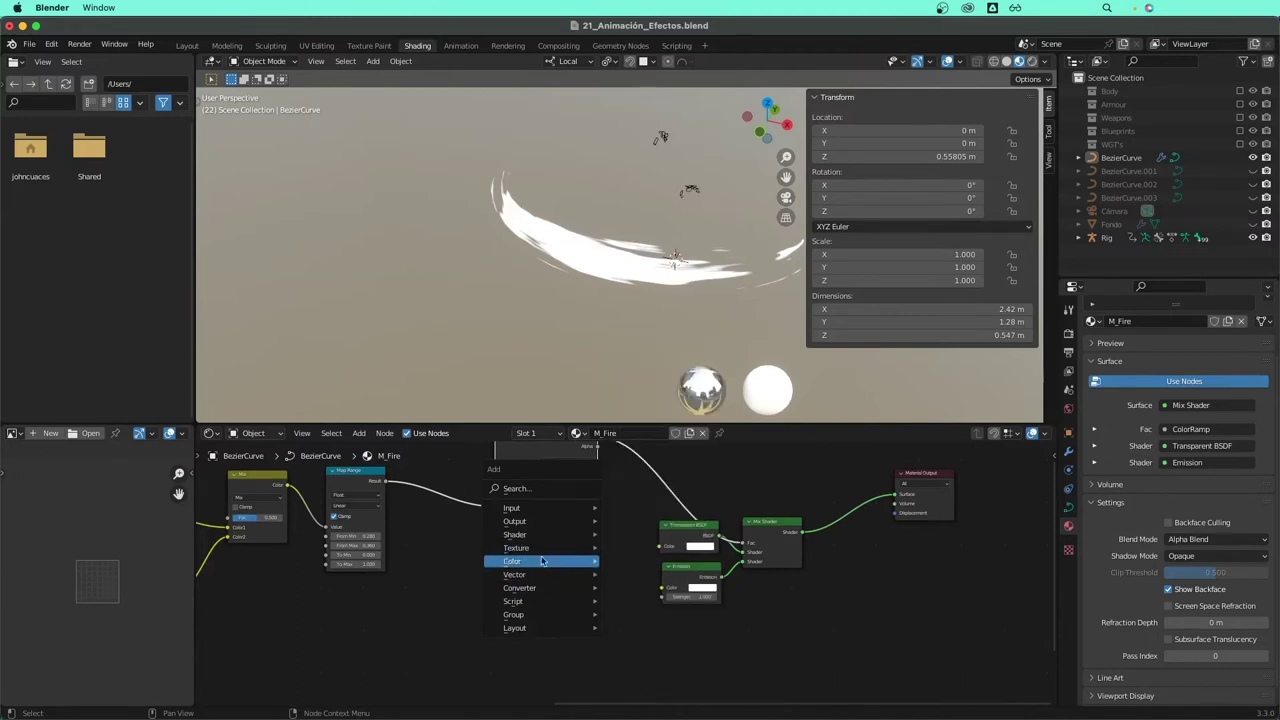
# - Add a second ColorRamp fed by Map Range Result and plug it into Emission Color
pyautogui.moveTo(519, 588)
pyautogui.click(637, 441)
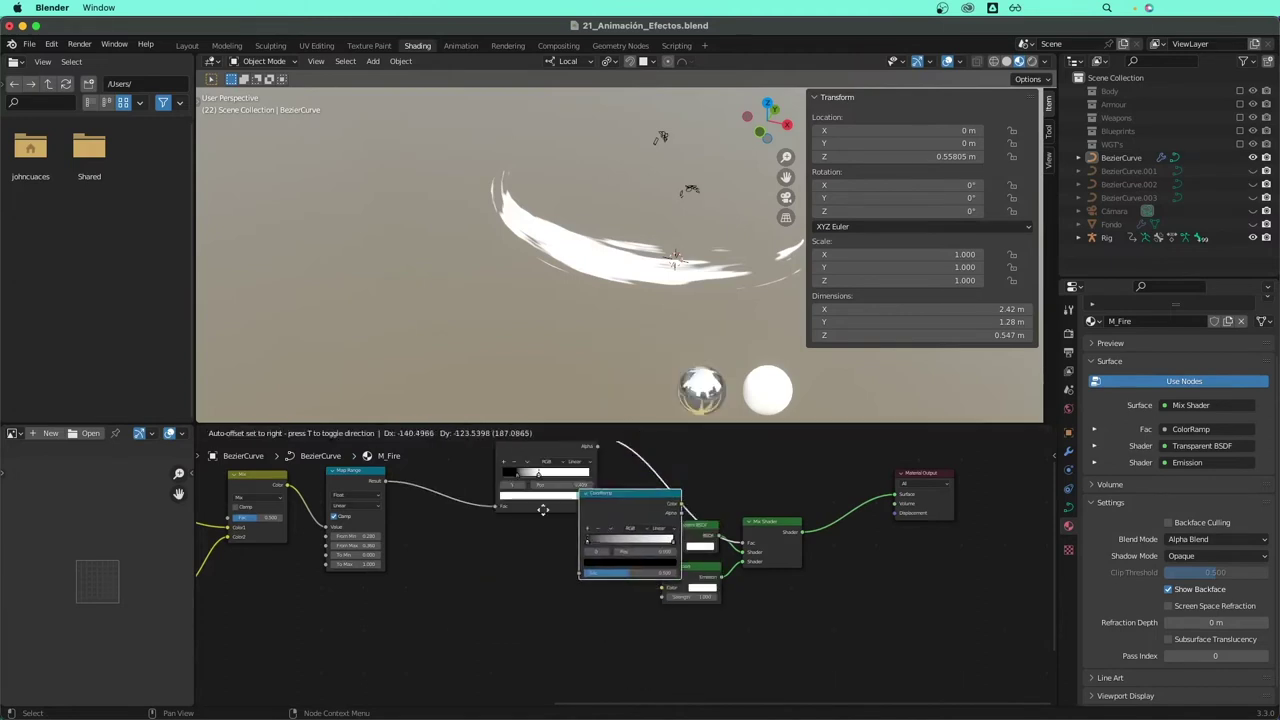
pyautogui.click(515, 545)
pyautogui.moveTo(359, 504); pyautogui.dragTo(377, 538, button='middle')
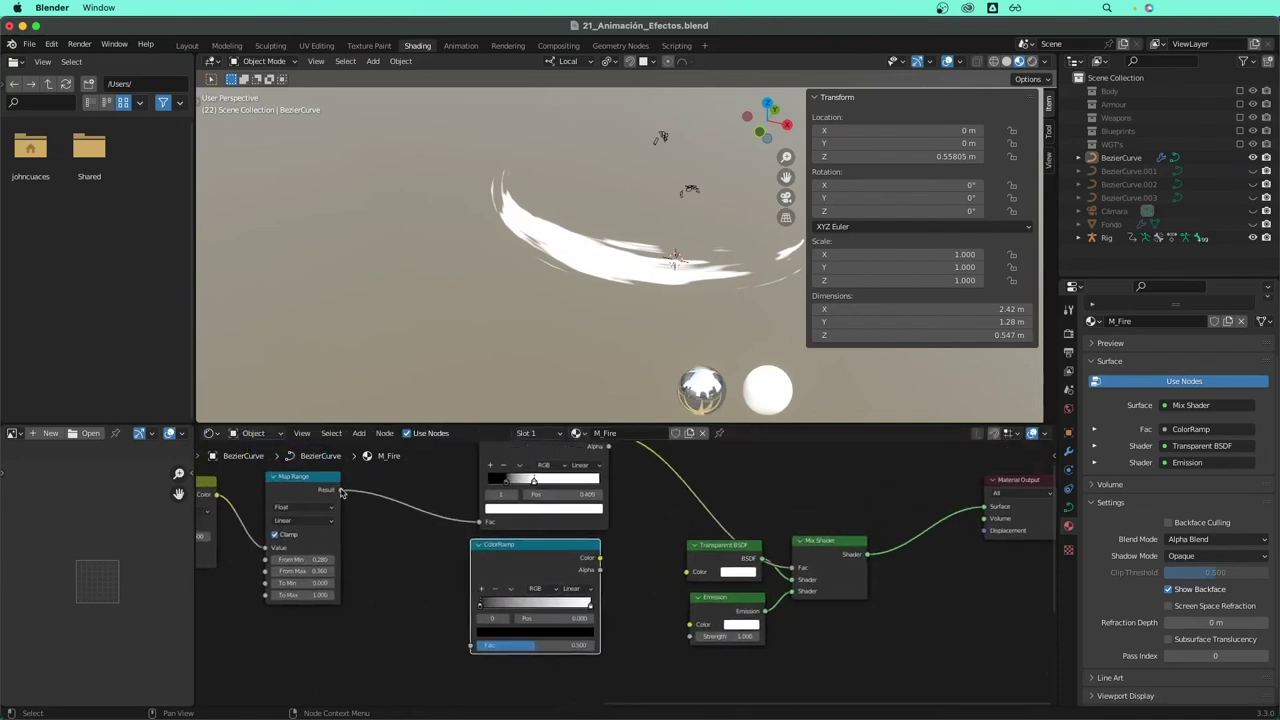
pyautogui.moveTo(340, 489); pyautogui.dragTo(466, 646)
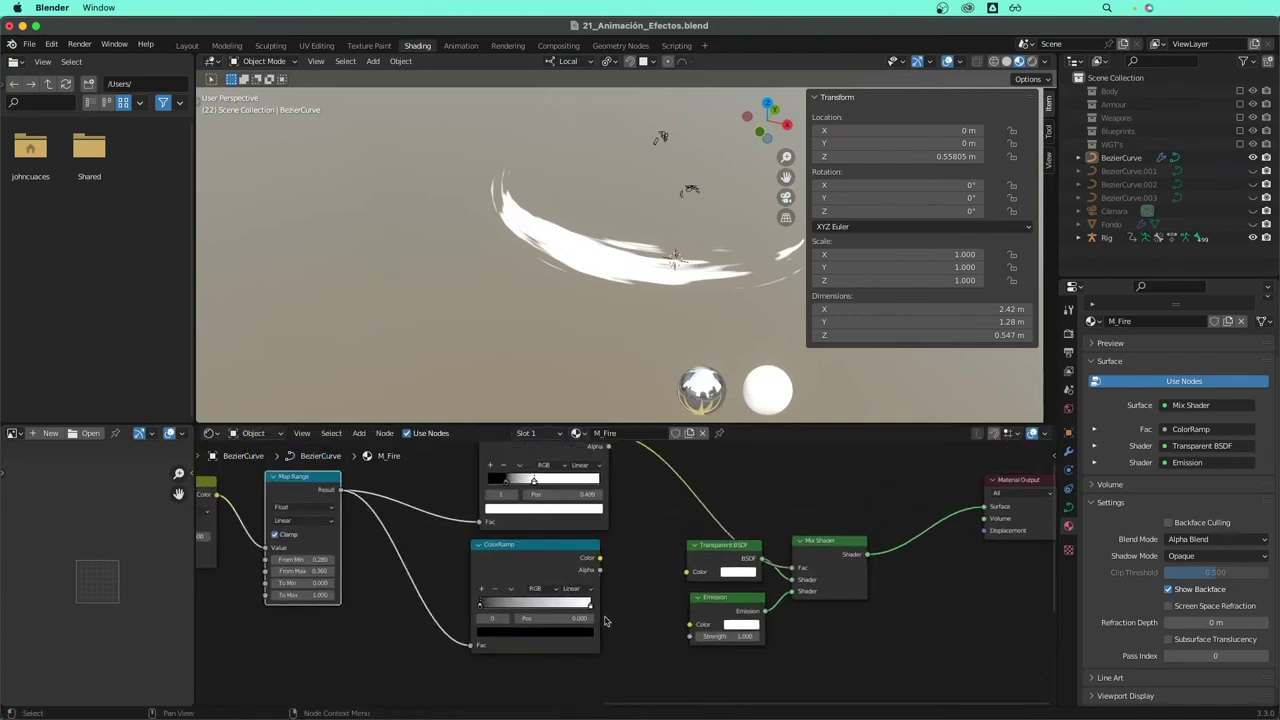
pyautogui.moveTo(627, 599); pyautogui.dragTo(616, 584, button='middle')
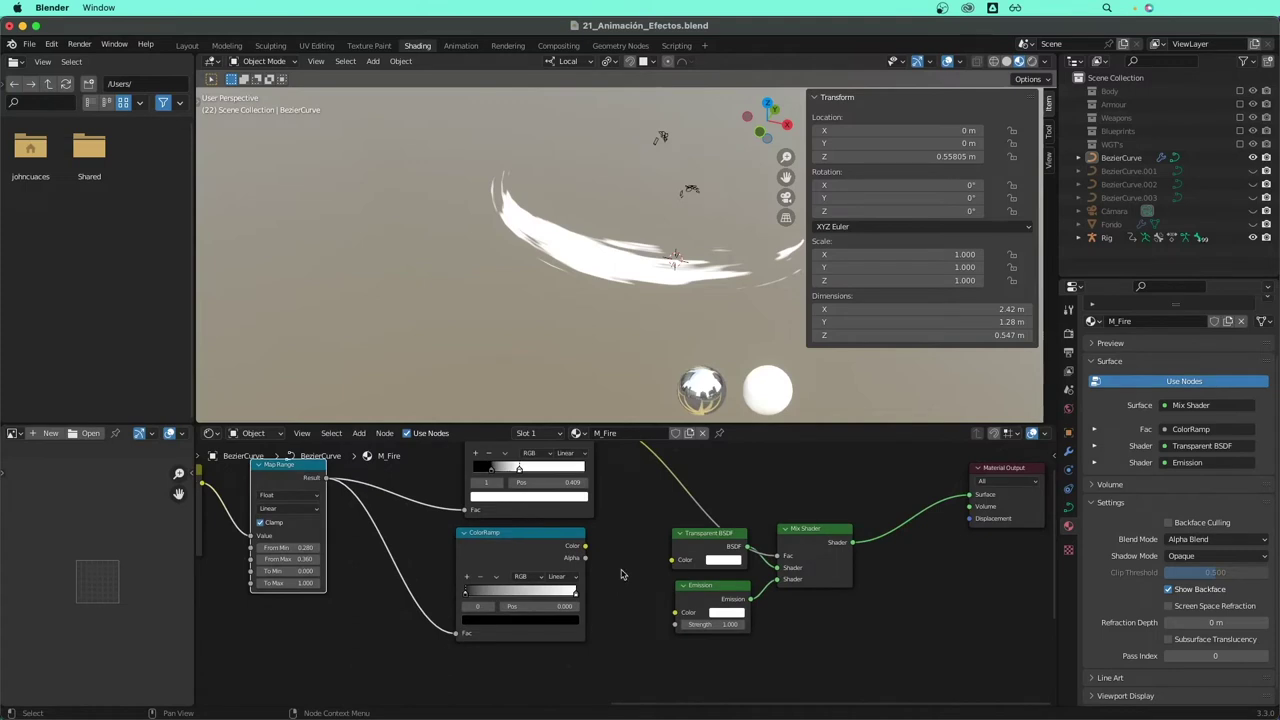
pyautogui.moveTo(586, 548); pyautogui.dragTo(675, 620)
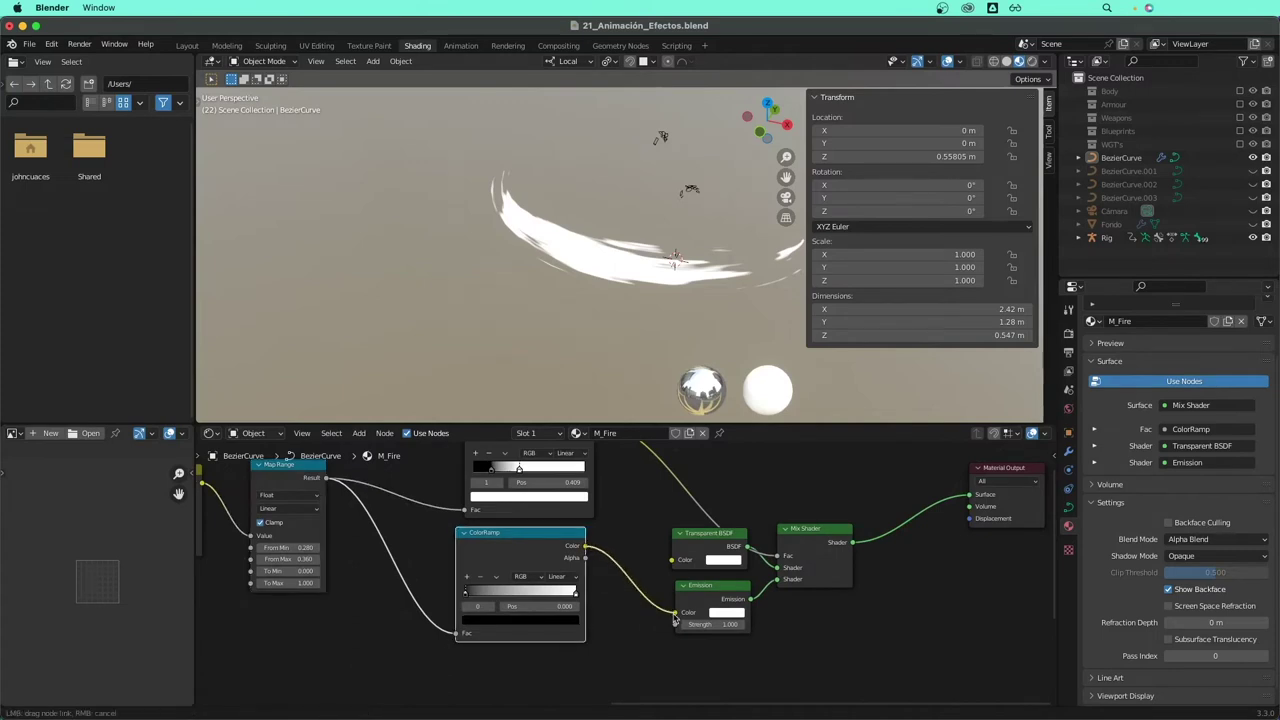
pyautogui.moveTo(675, 620); pyautogui.dragTo(672, 620)
# - Set the ramp's left stop colour to bright pink using RGB values
pyautogui.scroll(1, 651, 638)
pyautogui.scroll(1, 613, 629)
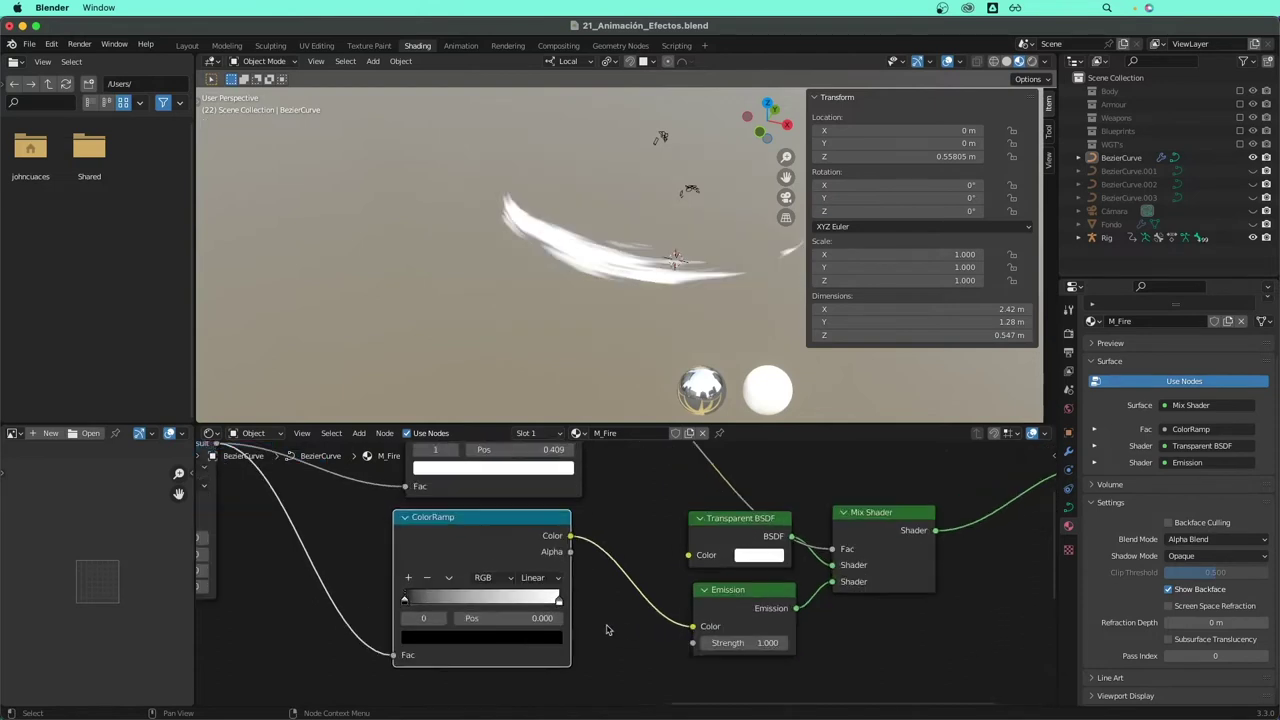
pyautogui.scroll(1, 613, 629)
pyautogui.scroll(1, 613, 629)
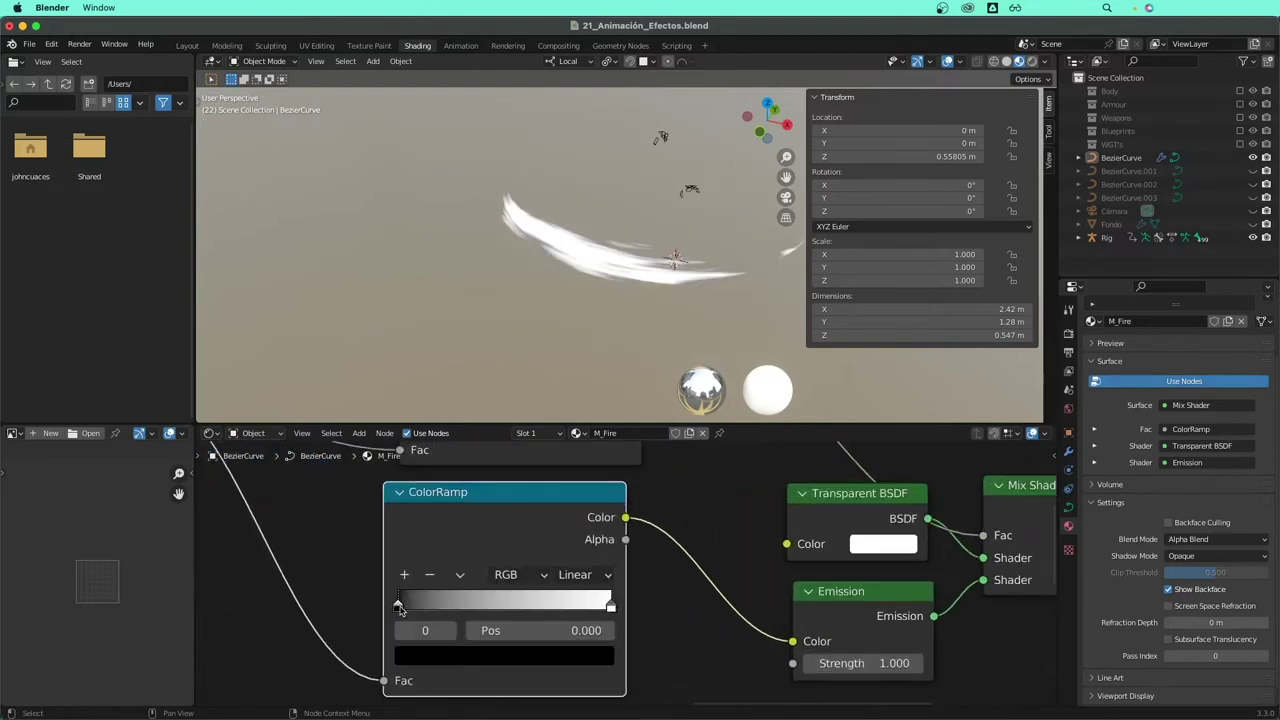
pyautogui.click(442, 662)
pyautogui.click(436, 540)
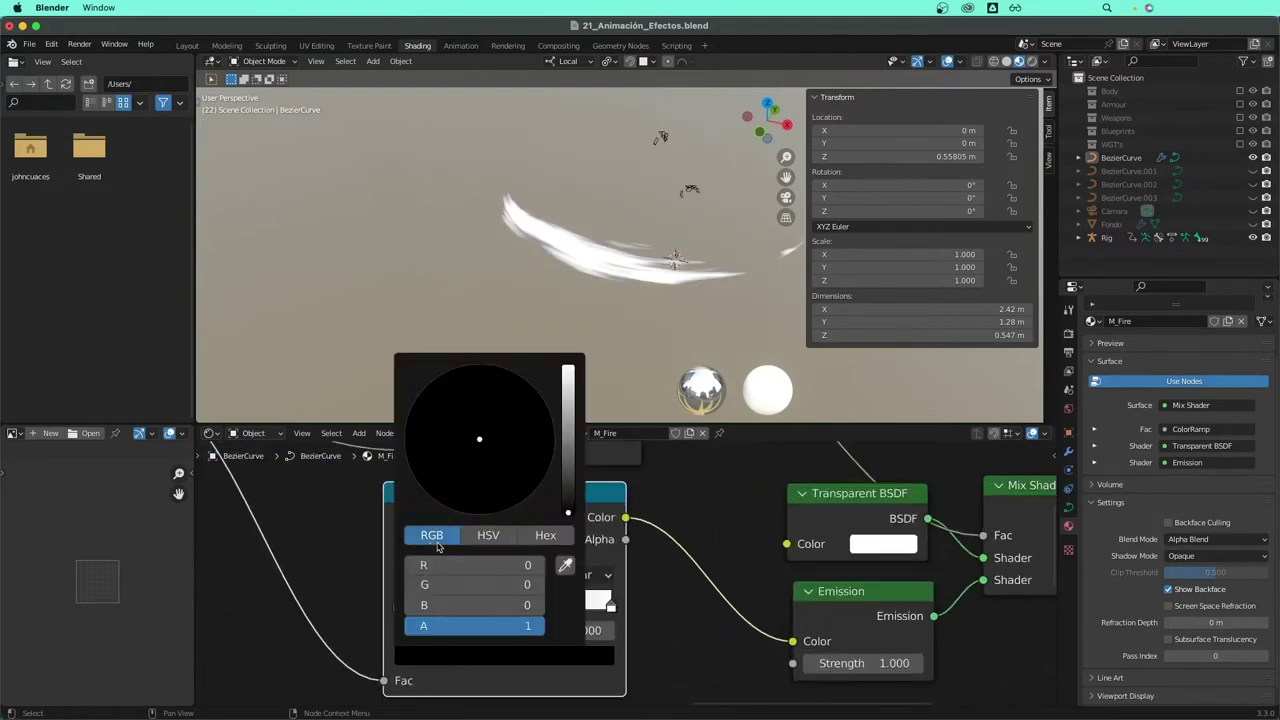
pyautogui.click(505, 538)
pyautogui.click(435, 537)
pyautogui.moveTo(567, 512); pyautogui.dragTo(567, 367)
pyautogui.moveTo(512, 467)
pyautogui.mouseDown()
pyautogui.moveTo(519, 503)
pyautogui.moveTo(528, 477)
pyautogui.moveTo(545, 477)
pyautogui.mouseUp()
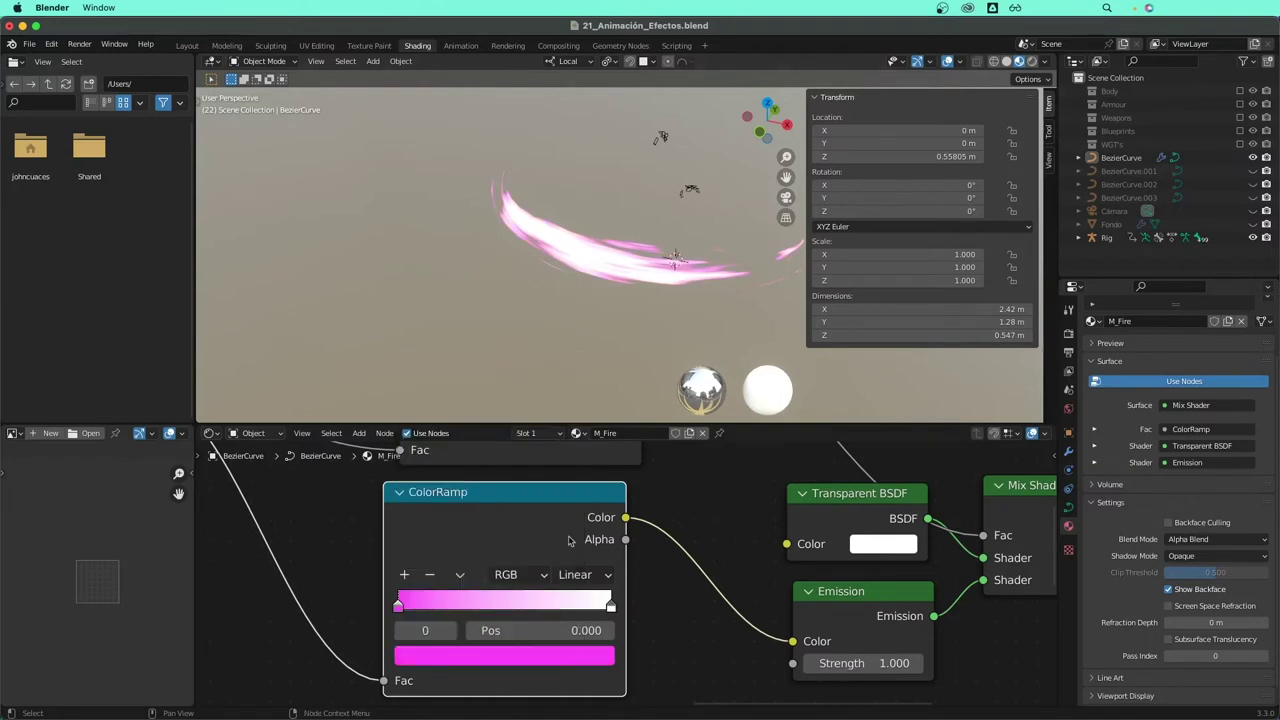
pyautogui.click(444, 654)
pyautogui.scroll(-2, 708, 571)
# - Turn the ramp's right end stop magenta
pyautogui.click(597, 581)
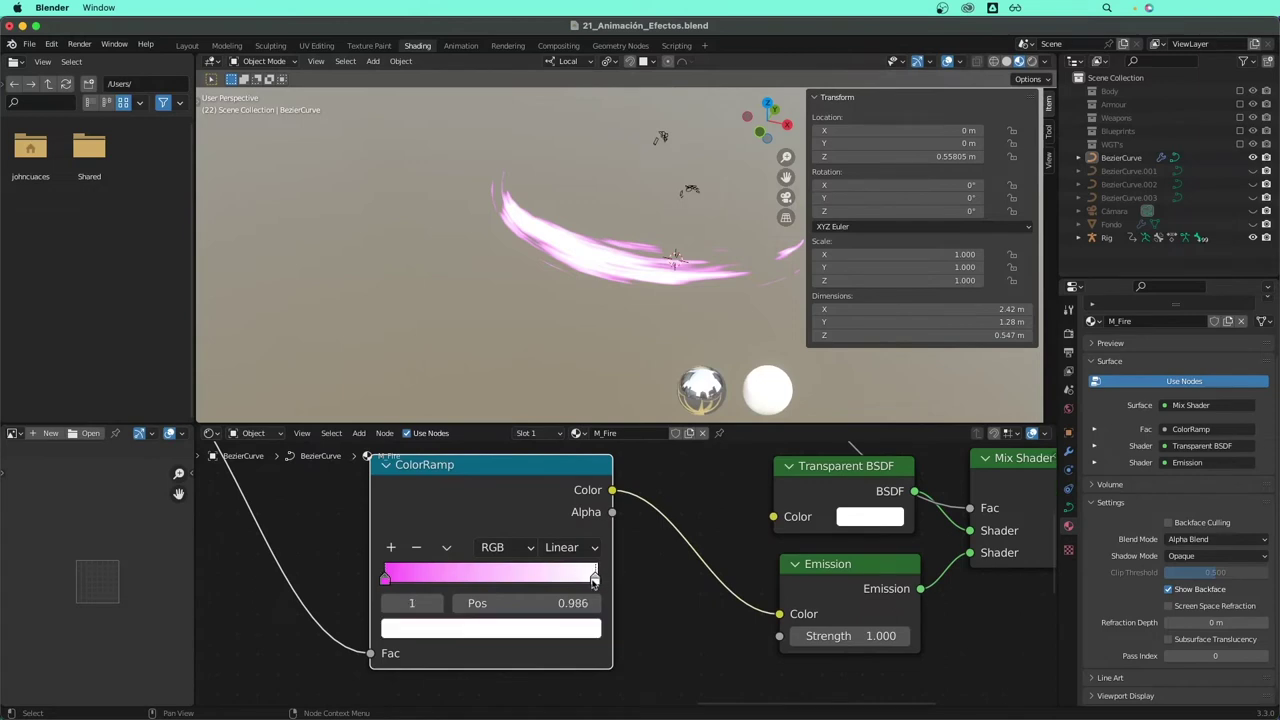
pyautogui.click(548, 629)
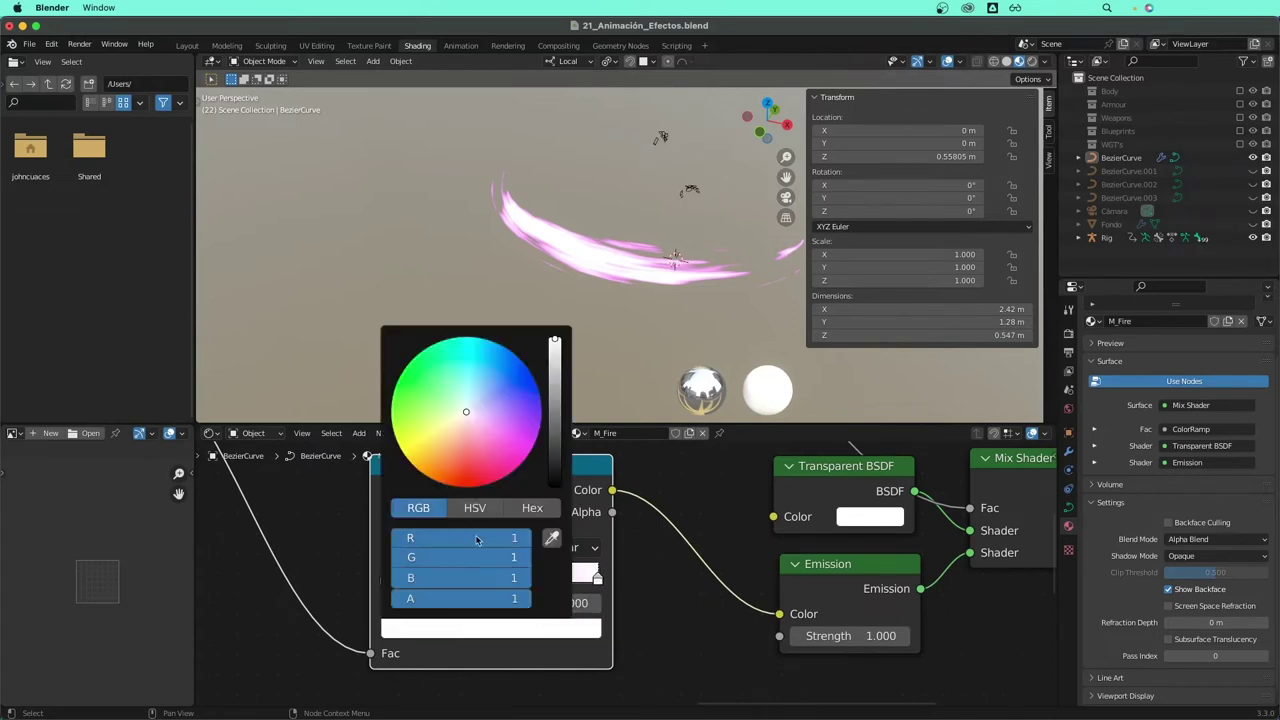
pyautogui.moveTo(510, 557); pyautogui.dragTo(400, 557)
pyautogui.moveTo(510, 538)
pyautogui.mouseDown()
pyautogui.moveTo(470, 538)
pyautogui.moveTo(560, 538)
pyautogui.mouseUp()
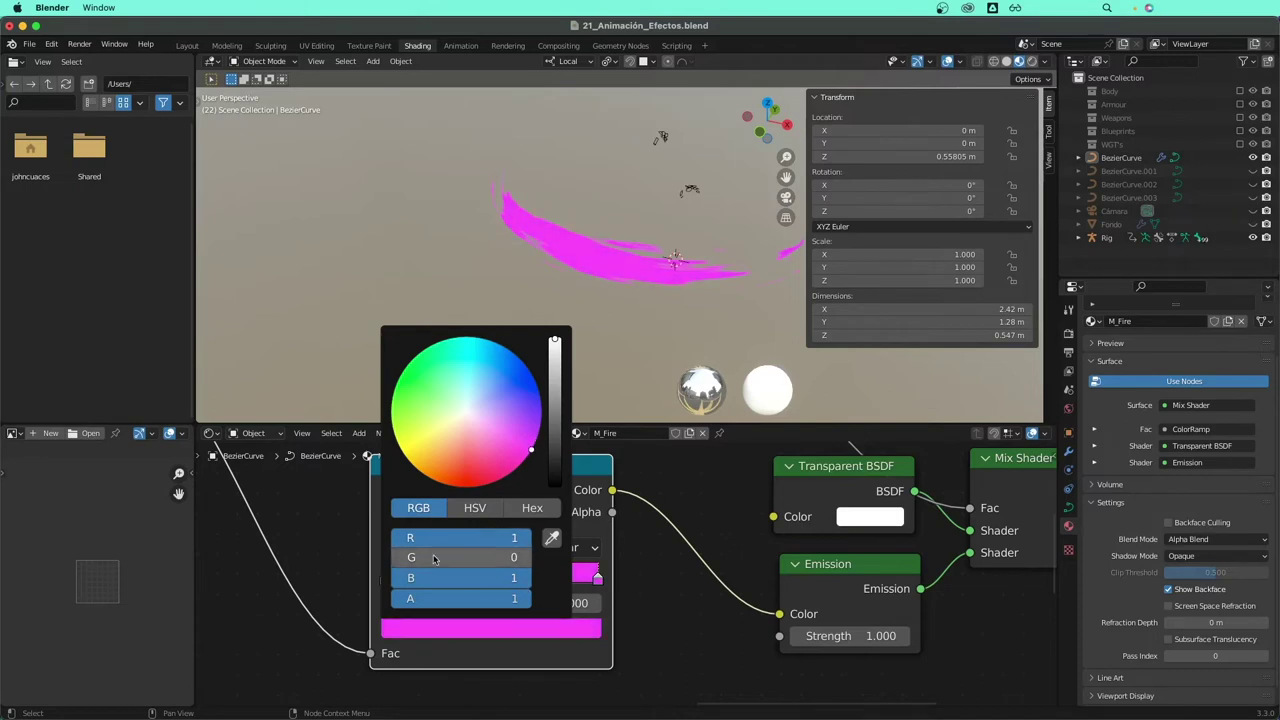
pyautogui.moveTo(480, 557); pyautogui.dragTo(496, 565)
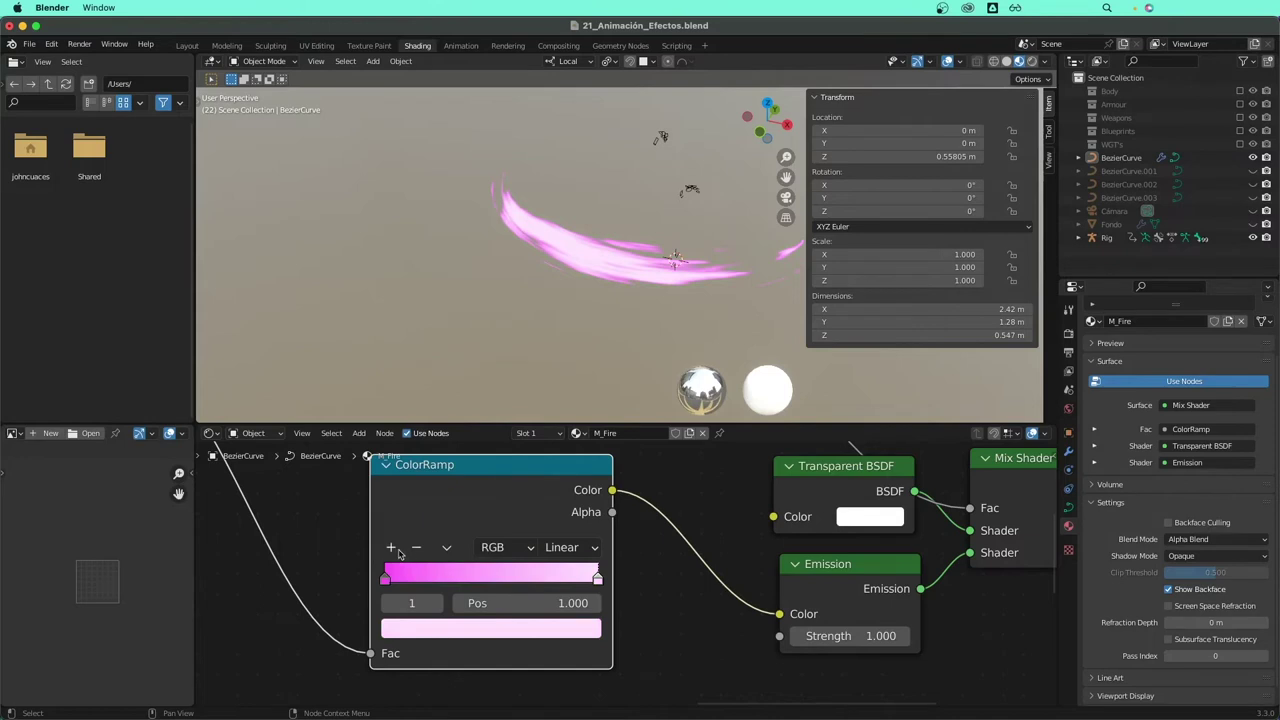
# - Add a middle stop, shift it left, and colour it magenta with lower red and blue
pyautogui.click(392, 548)
pyautogui.moveTo(490, 580)
pyautogui.mouseDown()
pyautogui.moveTo(438, 577)
pyautogui.moveTo(500, 552)
pyautogui.mouseUp()
pyautogui.click(446, 625)
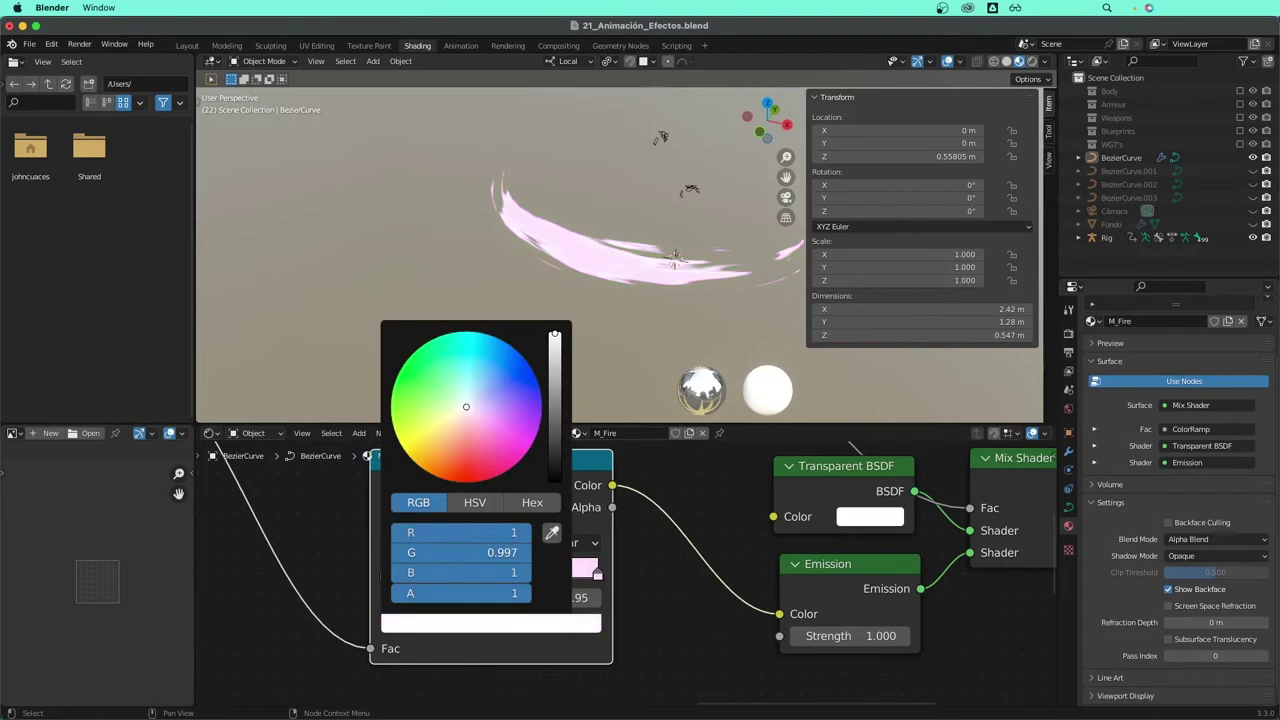
pyautogui.click(439, 623)
pyautogui.moveTo(491, 560); pyautogui.dragTo(403, 556)
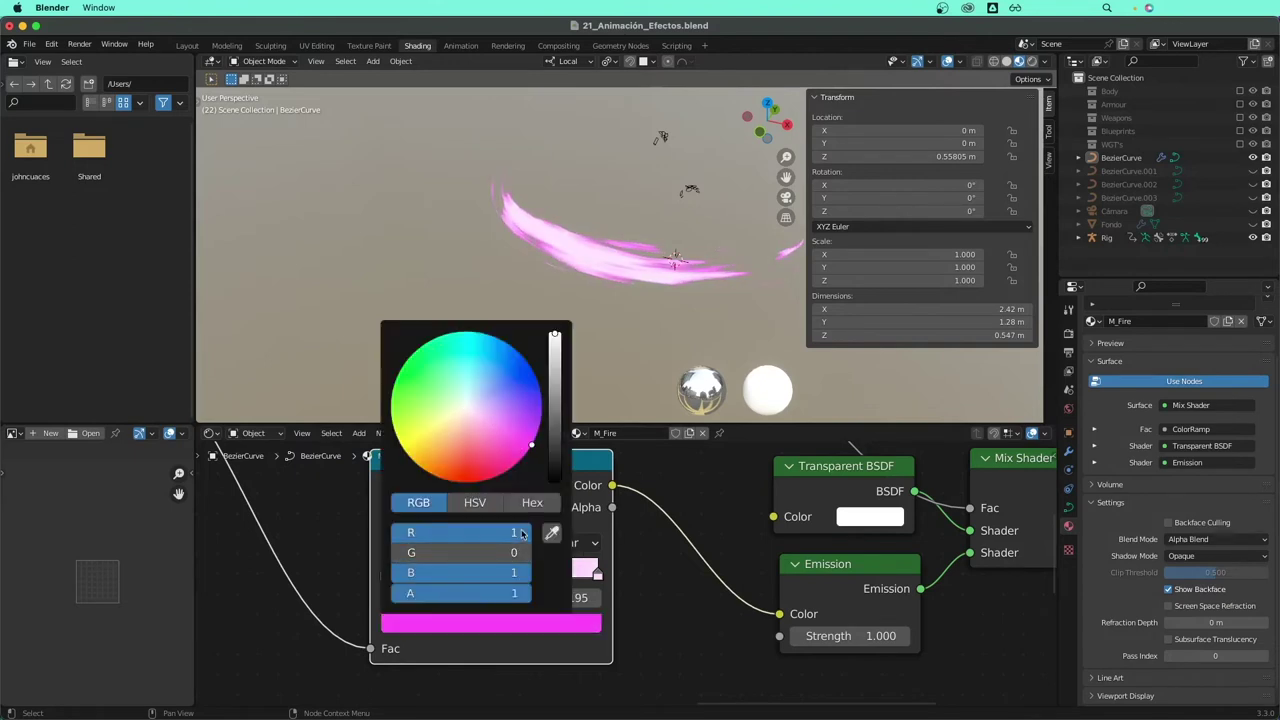
pyautogui.moveTo(521, 533); pyautogui.dragTo(482, 533)
pyautogui.moveTo(521, 578); pyautogui.dragTo(462, 578)
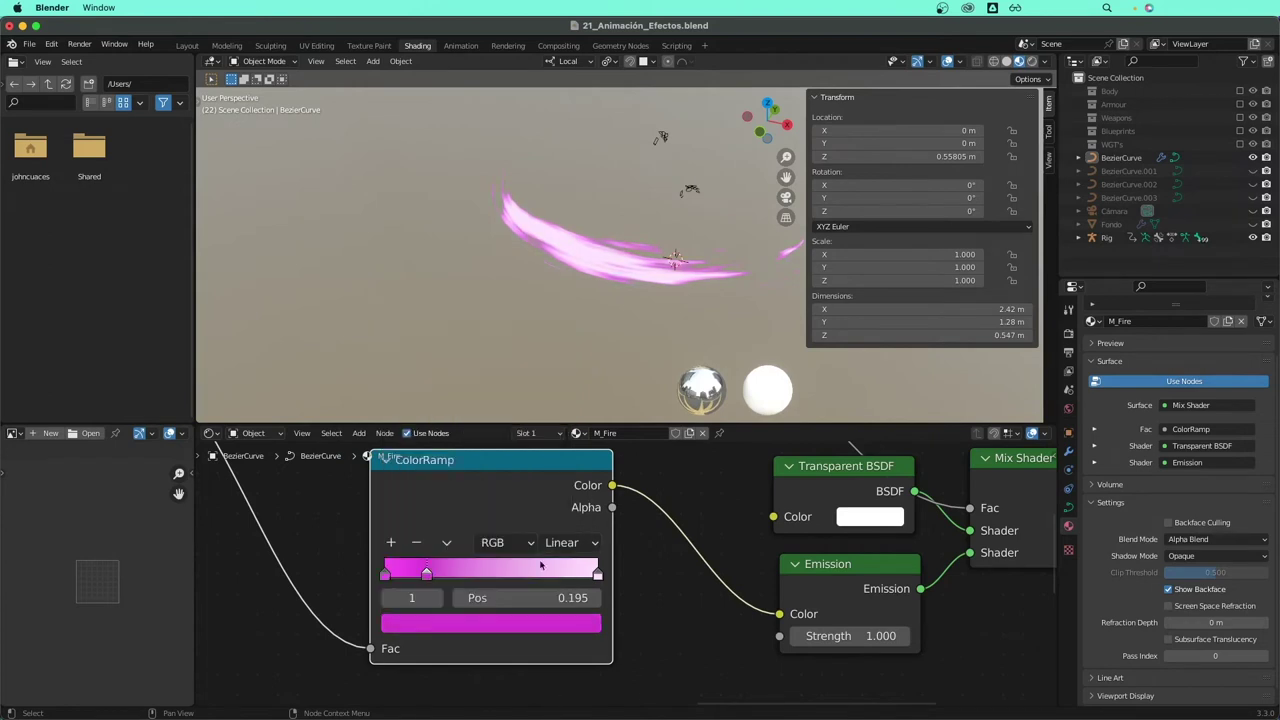
# - Add another stop at Pos 0.434 and lighten it toward pink
pyautogui.click(390, 542)
pyautogui.press('g')
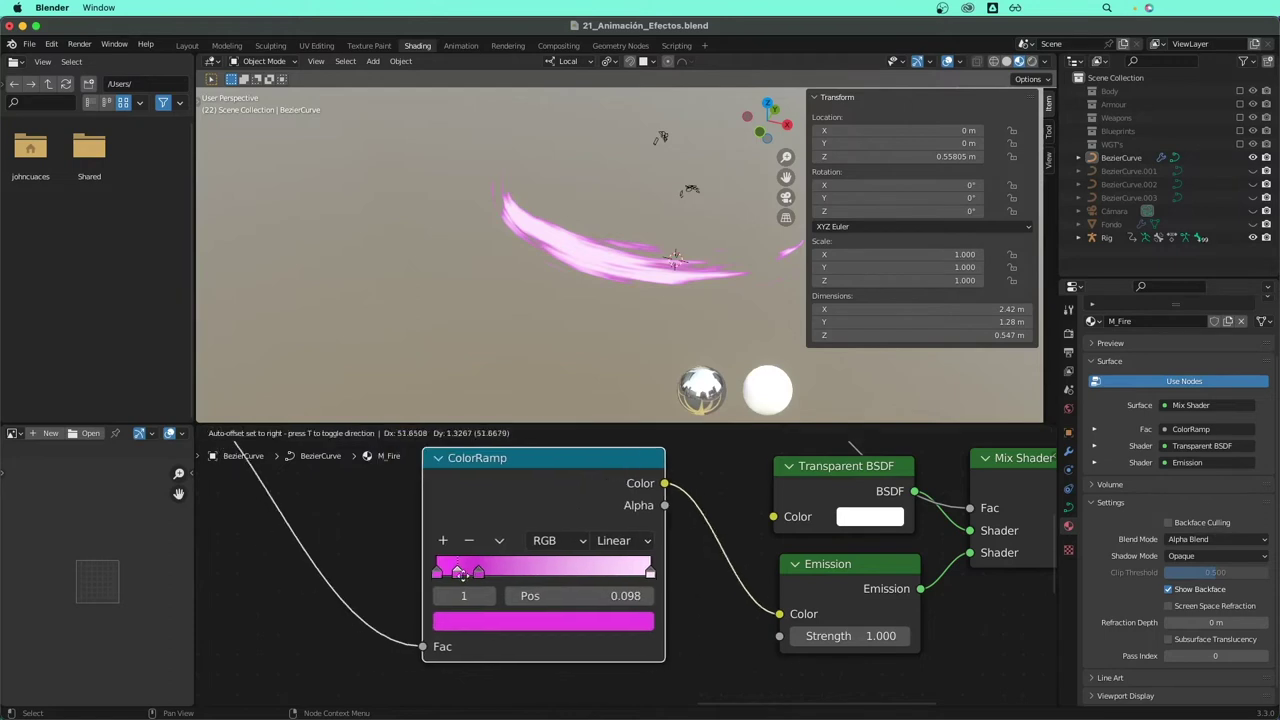
pyautogui.click(441, 579)
pyautogui.moveTo(441, 579); pyautogui.dragTo(511, 579)
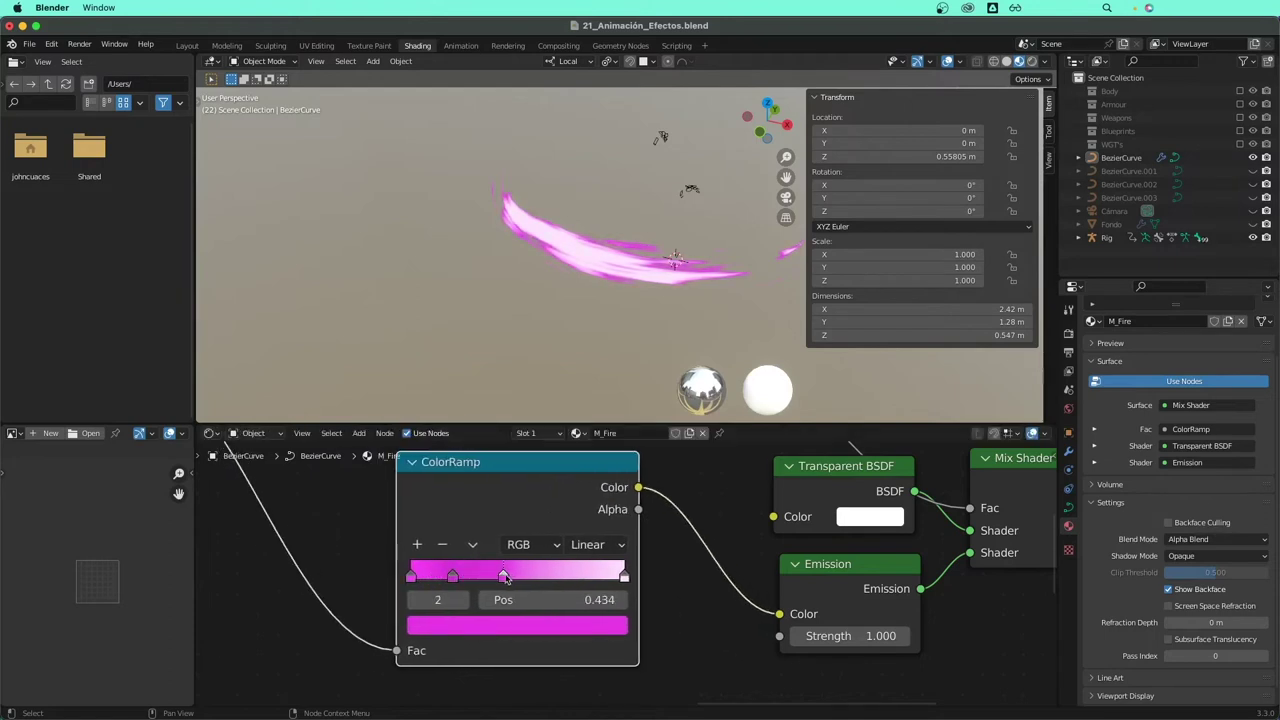
pyautogui.click(519, 638)
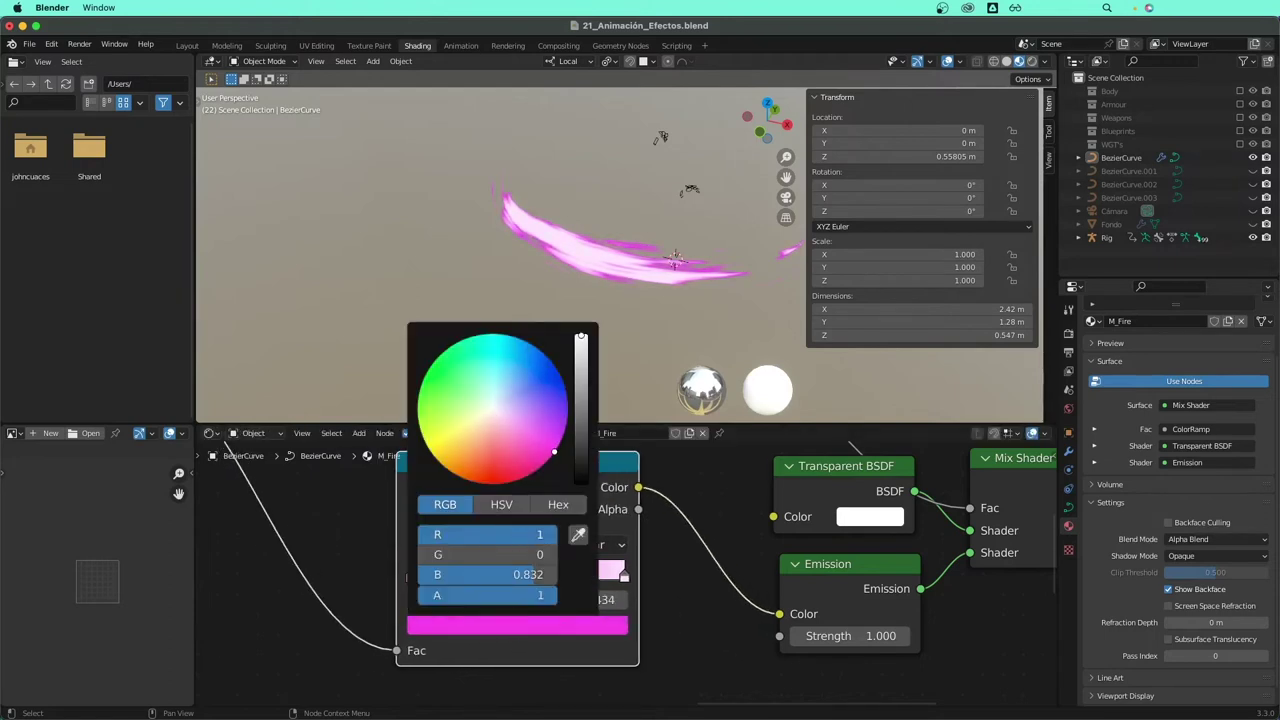
pyautogui.moveTo(487, 554)
pyautogui.mouseDown()
pyautogui.moveTo(528, 554)
pyautogui.moveTo(572, 580)
pyautogui.mouseUp()
# - Add stop 3 with red at 1, tune its blue, and slide it to Pos 0.878
pyautogui.click(417, 546)
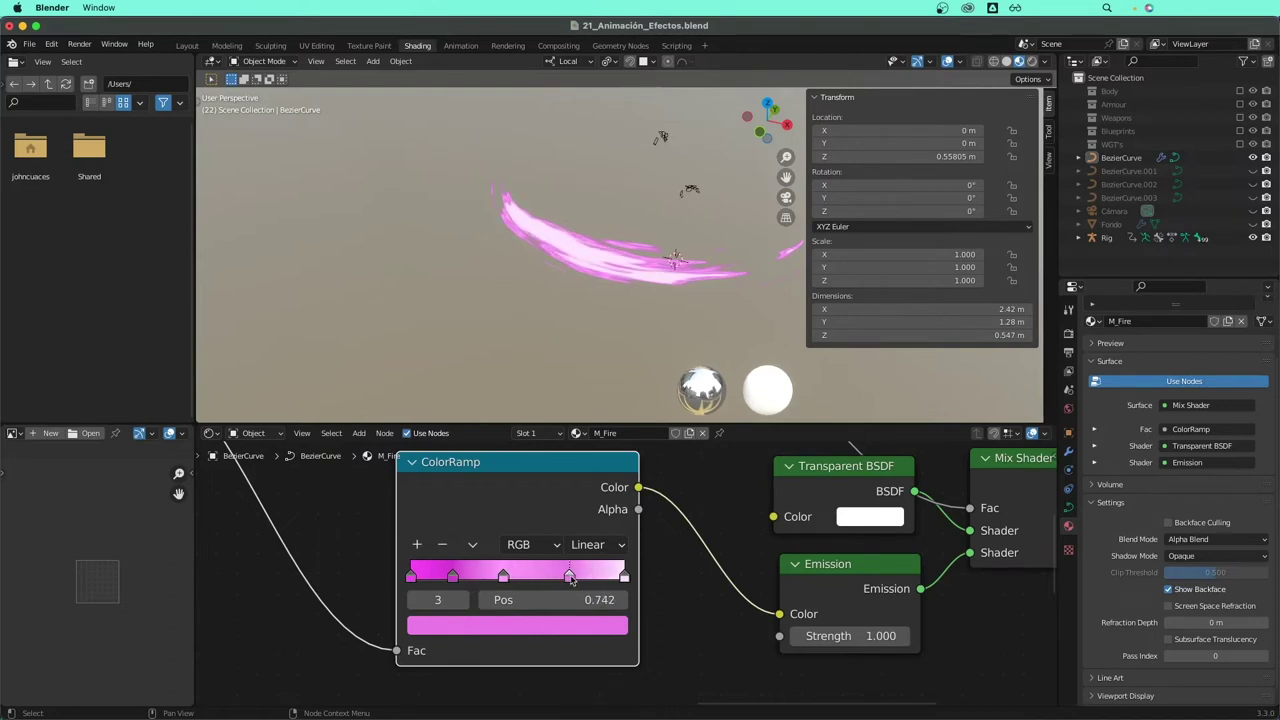
pyautogui.click(554, 630)
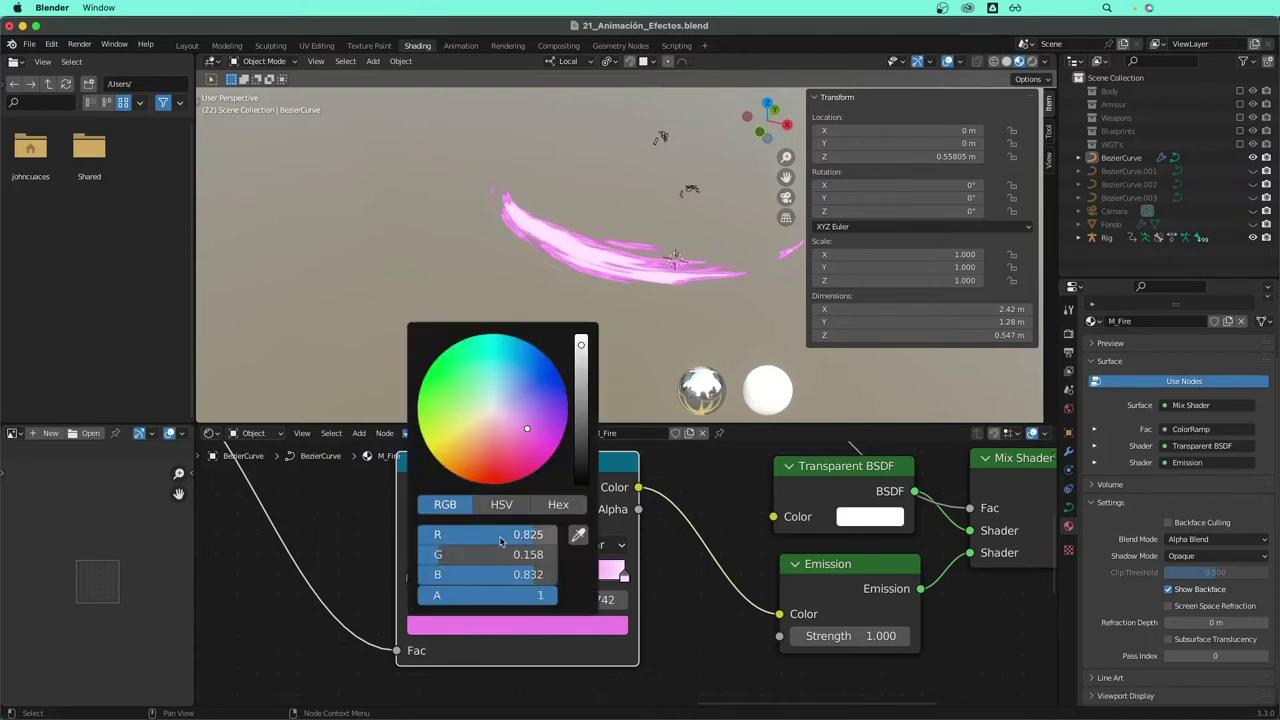
pyautogui.moveTo(501, 541); pyautogui.dragTo(560, 538)
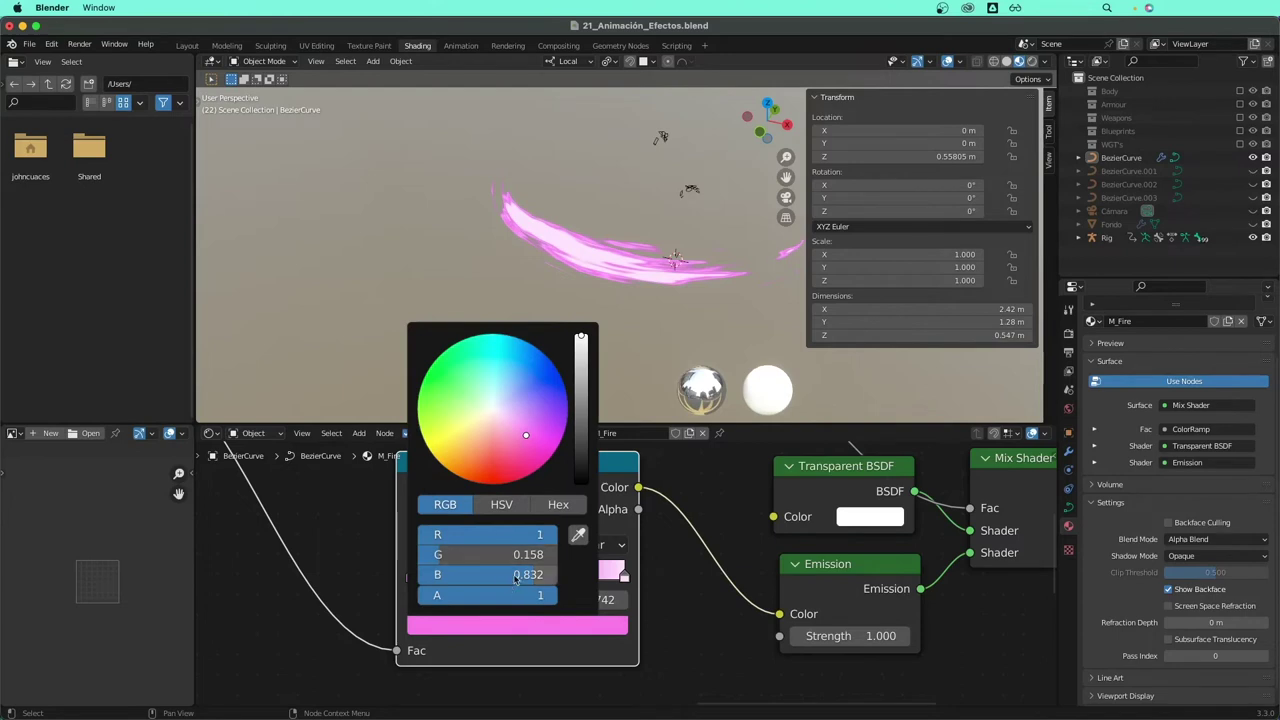
pyautogui.moveTo(515, 578); pyautogui.dragTo(495, 578)
pyautogui.moveTo(528, 535); pyautogui.dragTo(497, 535)
pyautogui.click(623, 577)
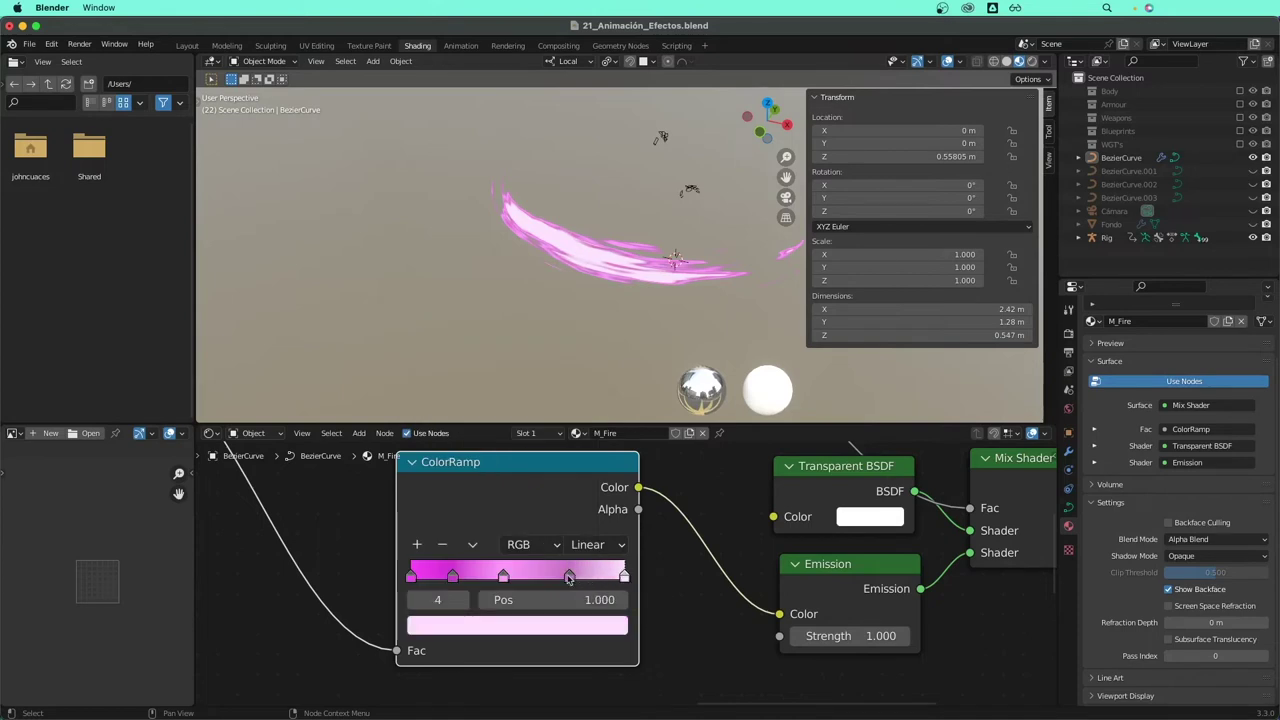
pyautogui.moveTo(568, 578); pyautogui.dragTo(598, 578)
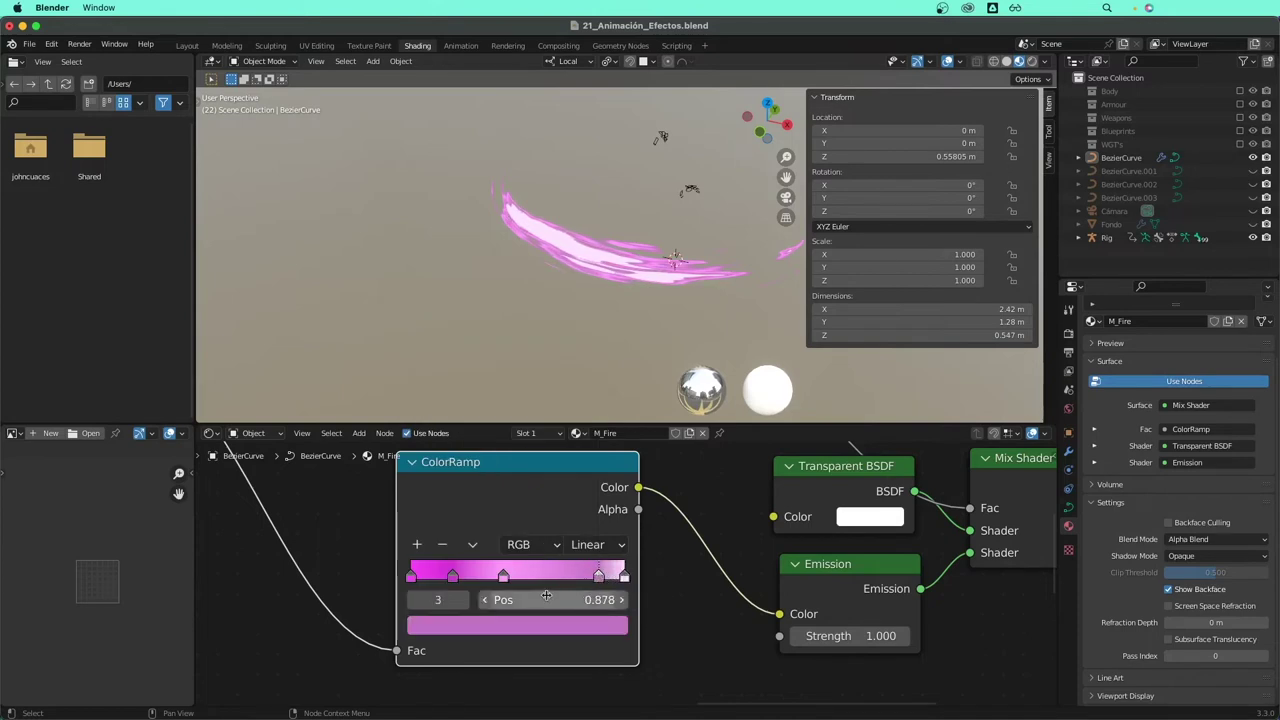
# - Make that stop's colour a pale, whiter pink
pyautogui.click(574, 628)
pyautogui.moveTo(483, 541); pyautogui.dragTo(555, 541)
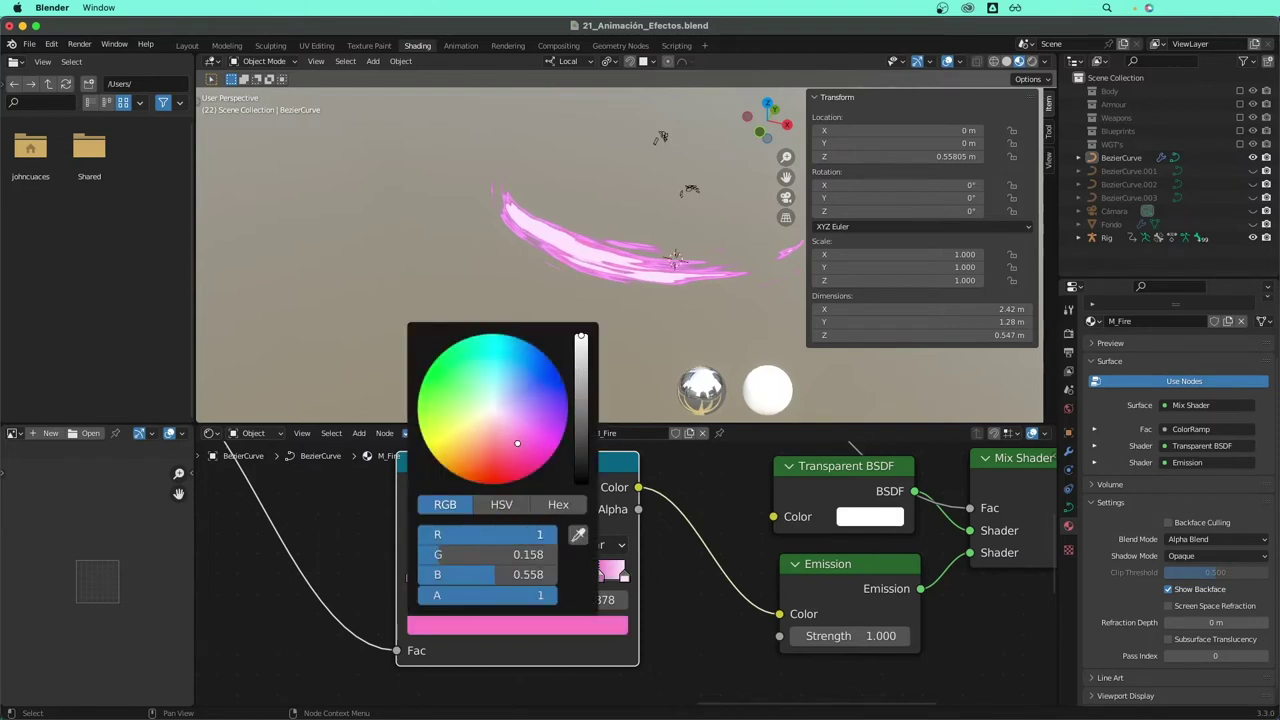
pyautogui.moveTo(465, 571); pyautogui.dragTo(550, 571)
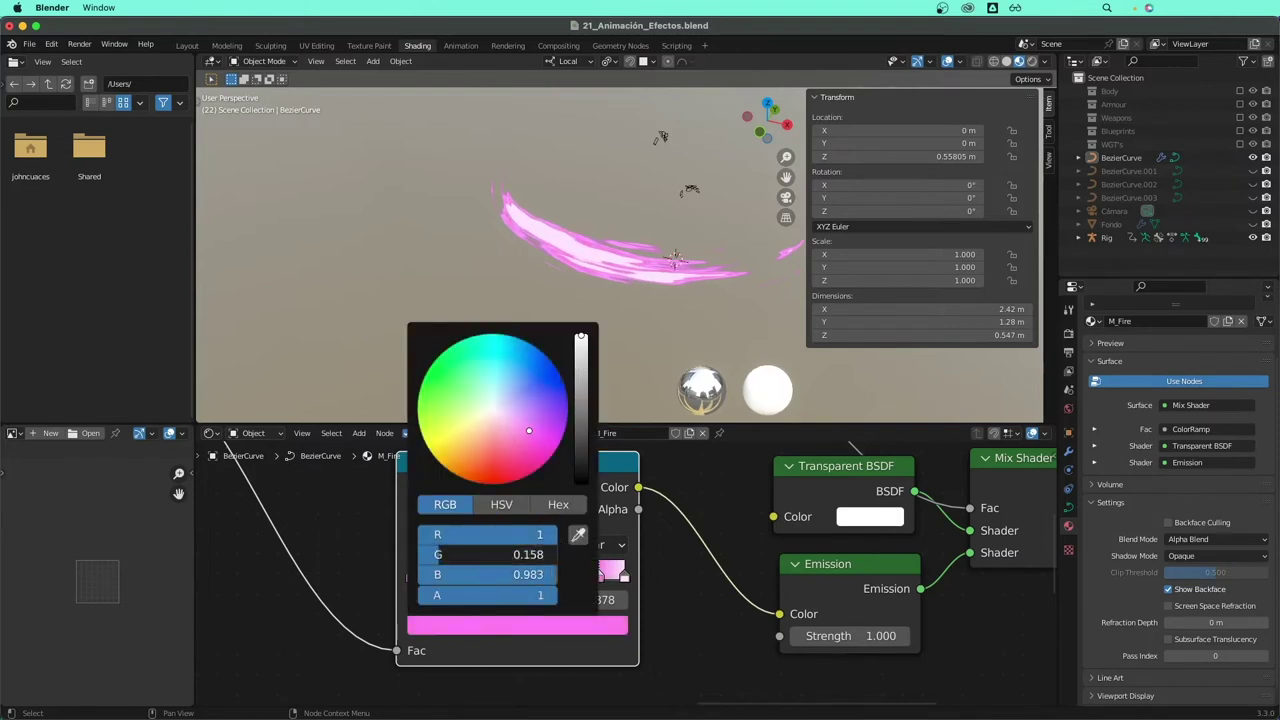
pyautogui.moveTo(465, 554); pyautogui.dragTo(520, 554)
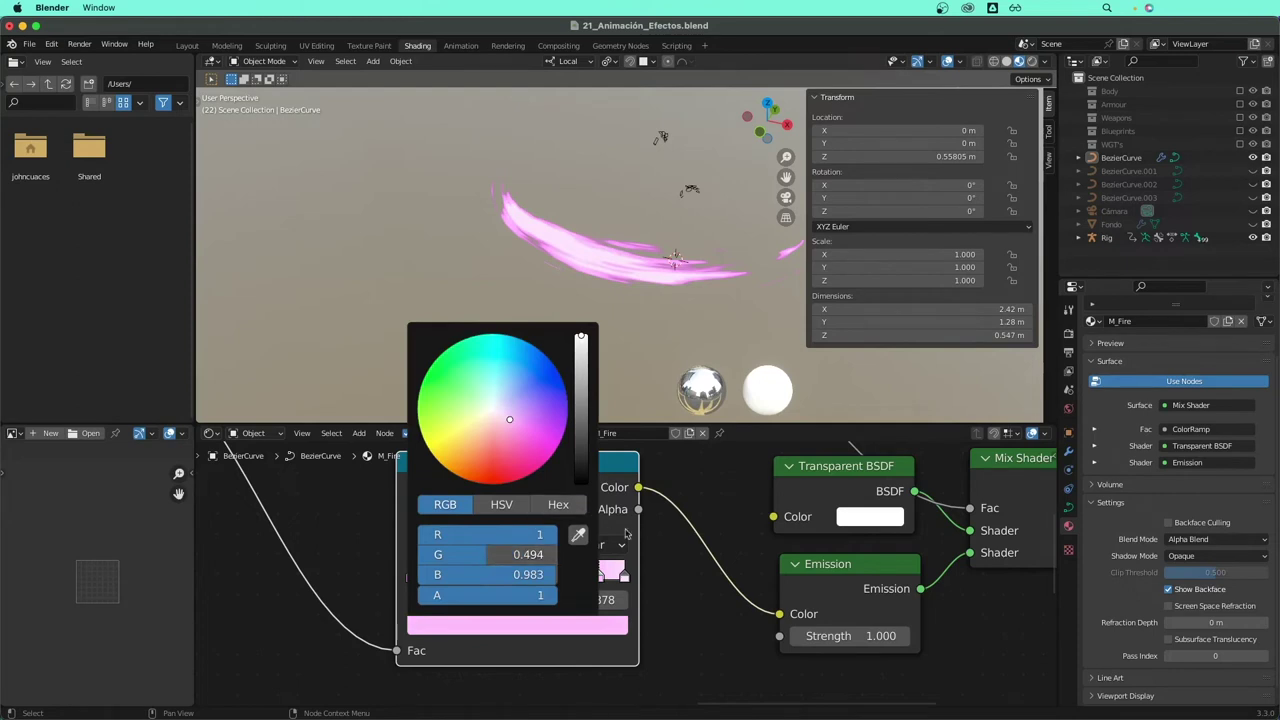
pyautogui.click(571, 624)
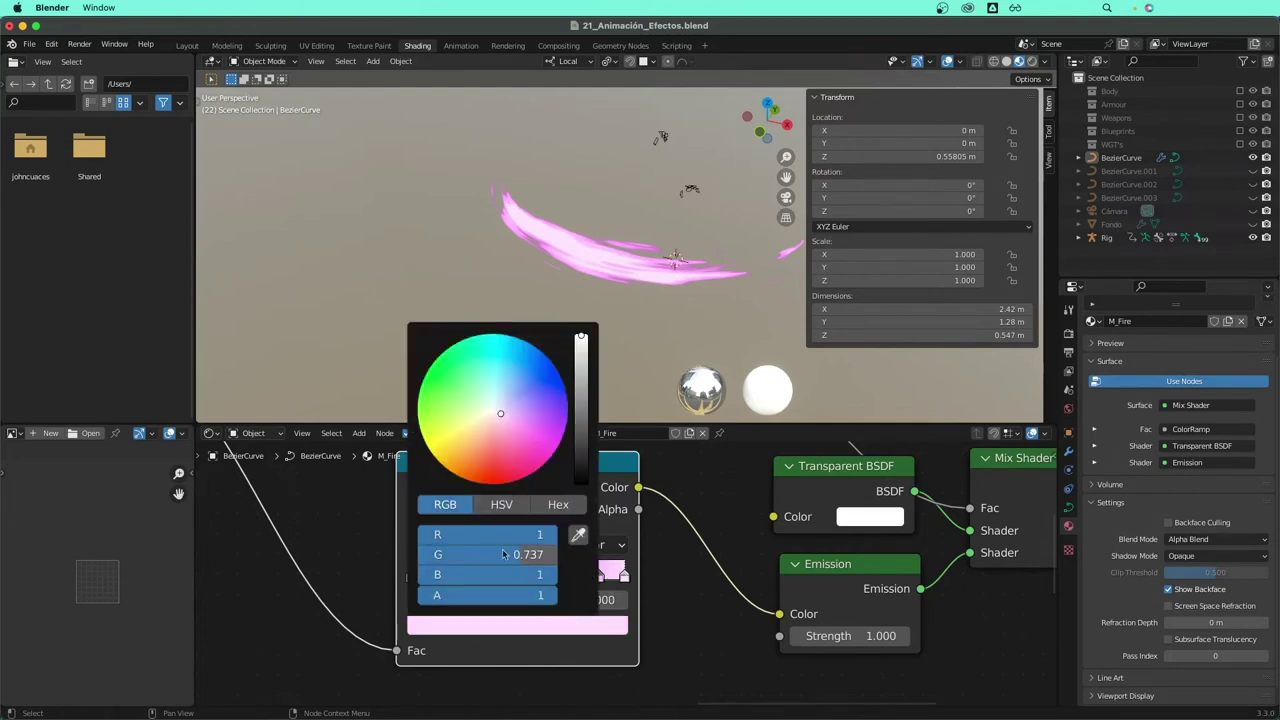
pyautogui.moveTo(540, 554); pyautogui.dragTo(507, 554)
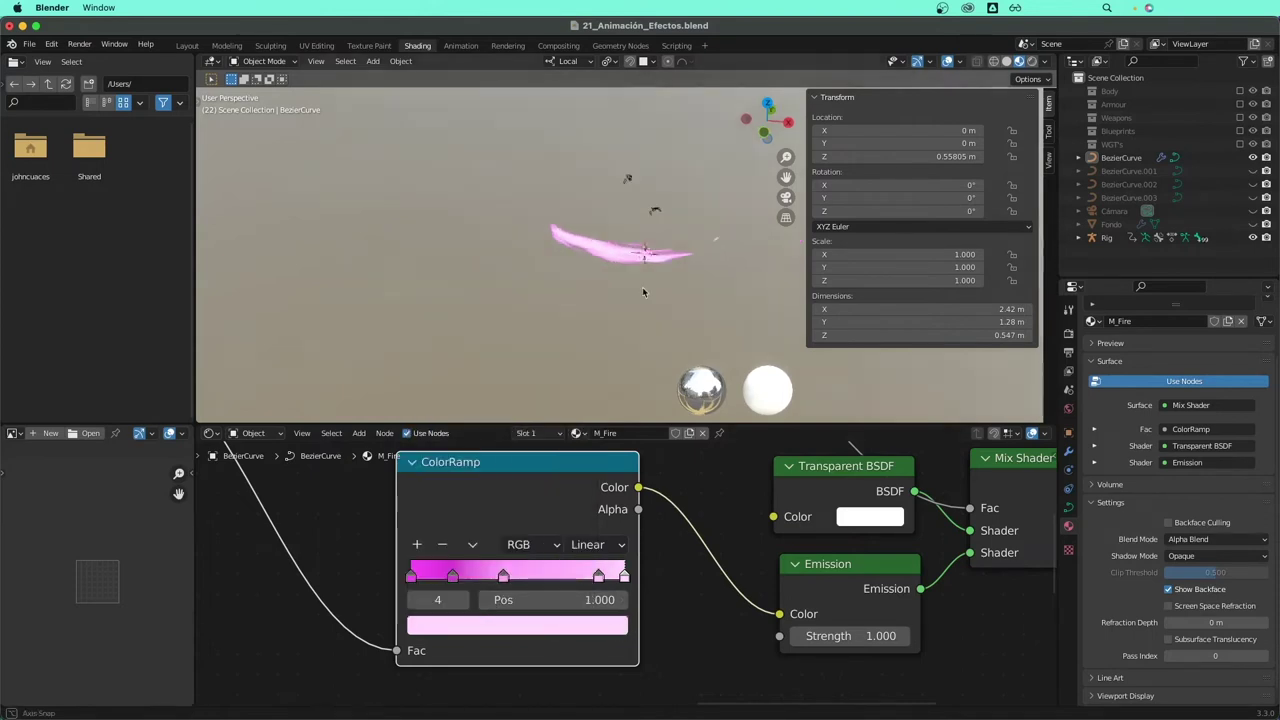
# - Reposition the first two stops to 0.177 and 0.159, checking the pink glow
pyautogui.moveTo(600, 300)
pyautogui.mouseDown(button='middle')
pyautogui.moveTo(563, 277)
pyautogui.moveTo(614, 279)
pyautogui.moveTo(509, 294)
pyautogui.moveTo(586, 357)
pyautogui.mouseUp(button='middle')
pyautogui.moveTo(411, 577)
pyautogui.mouseDown()
pyautogui.moveTo(487, 578)
pyautogui.moveTo(461, 585)
pyautogui.mouseUp()
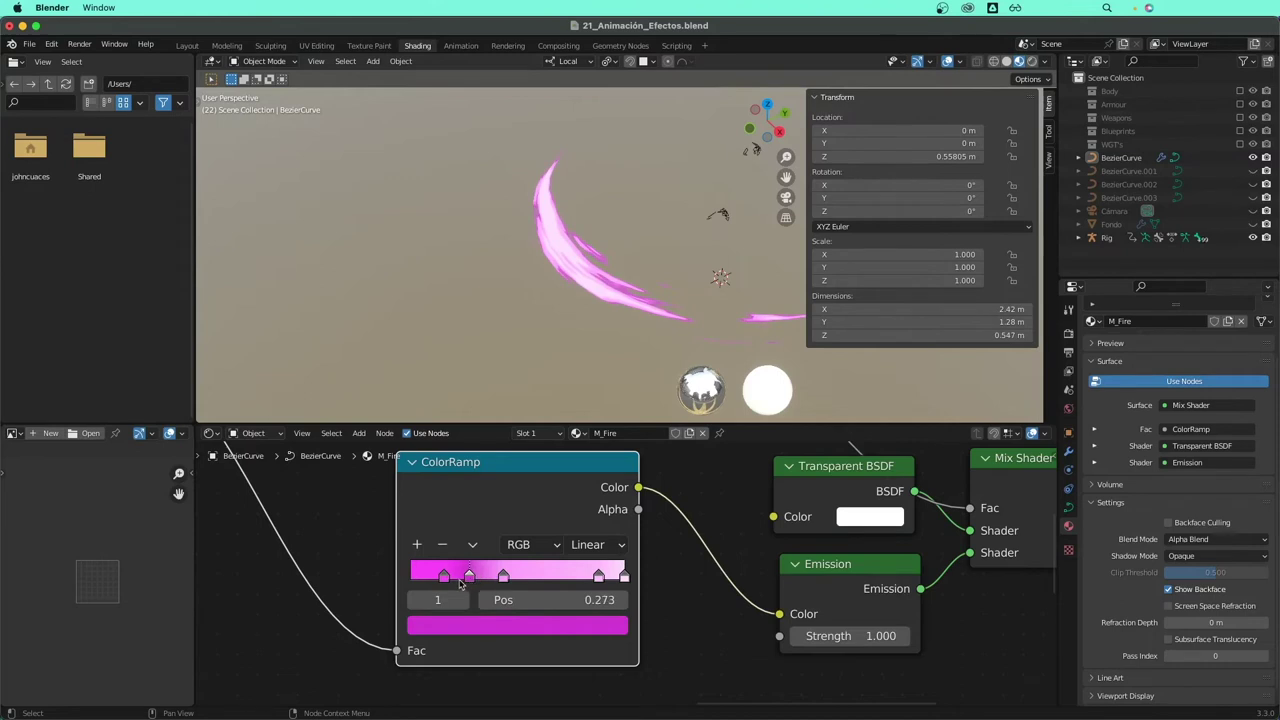
pyautogui.moveTo(444, 583)
pyautogui.mouseDown()
pyautogui.moveTo(469, 574)
pyautogui.moveTo(423, 582)
pyautogui.moveTo(477, 588)
pyautogui.moveTo(415, 583)
pyautogui.moveTo(516, 576)
pyautogui.mouseUp()
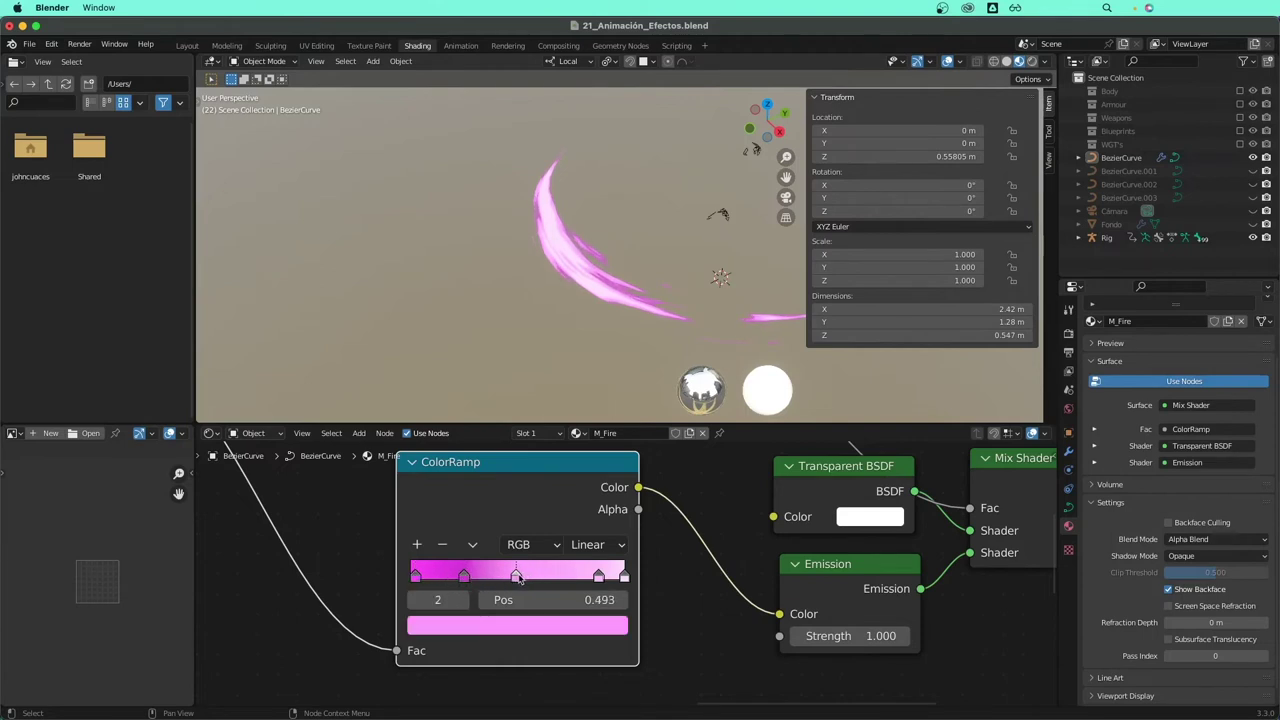
pyautogui.moveTo(578, 281); pyautogui.dragTo(643, 267, button='middle')
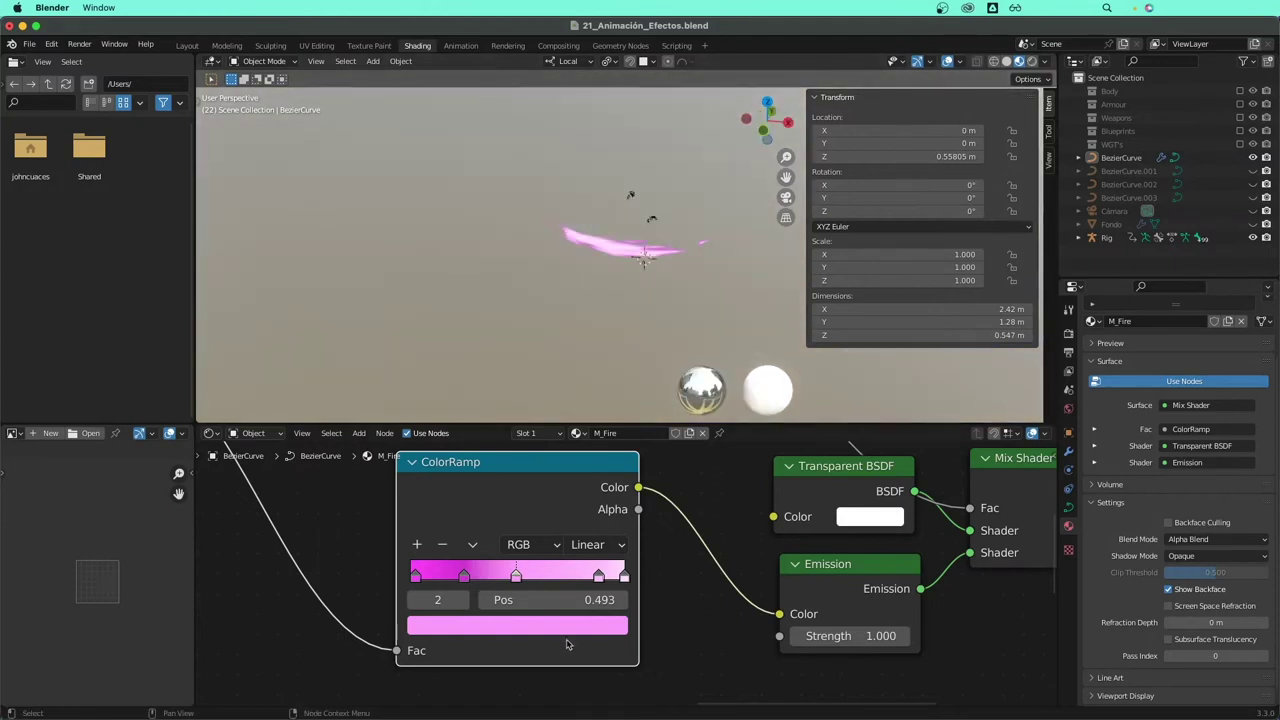
# - Separate the two ColorRamps and connect Map Range Result to the lower ramp's Fac
pyautogui.moveTo(567, 645); pyautogui.dragTo(563, 617, button='middle')
pyautogui.scroll(-3, 630, 630)
pyautogui.scroll(-2, 630, 642)
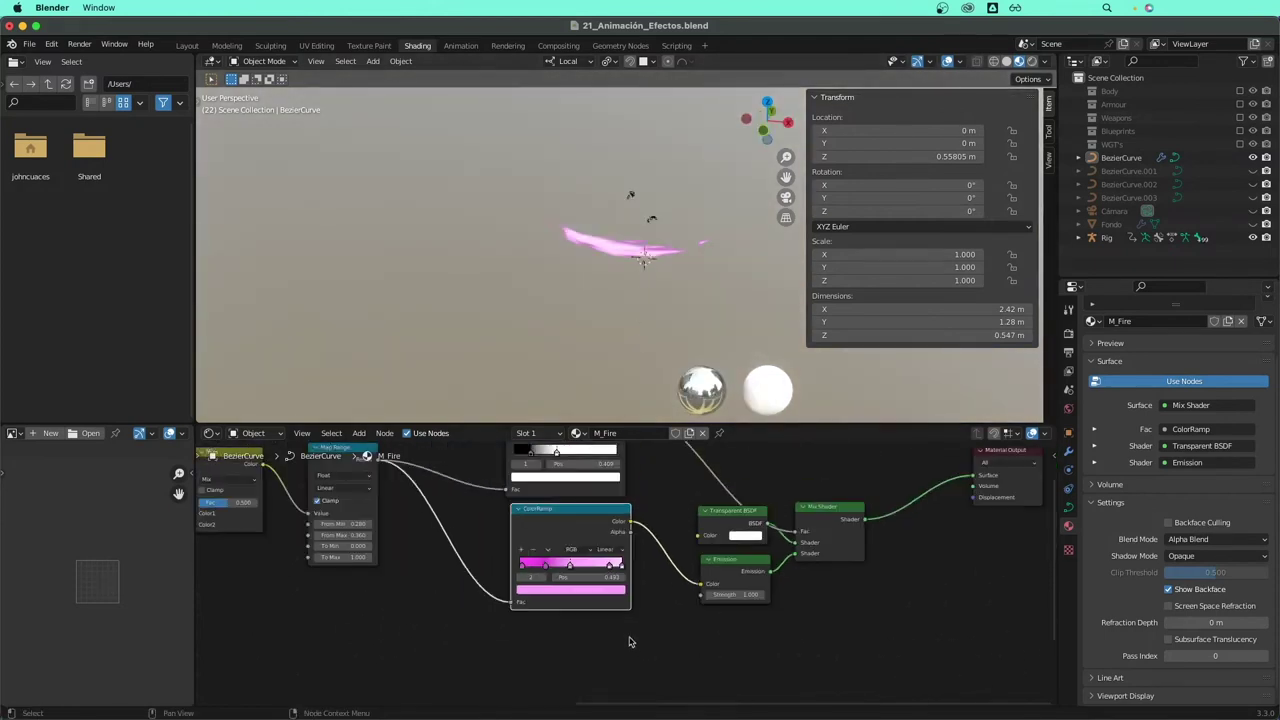
pyautogui.scroll(3, 620, 620)
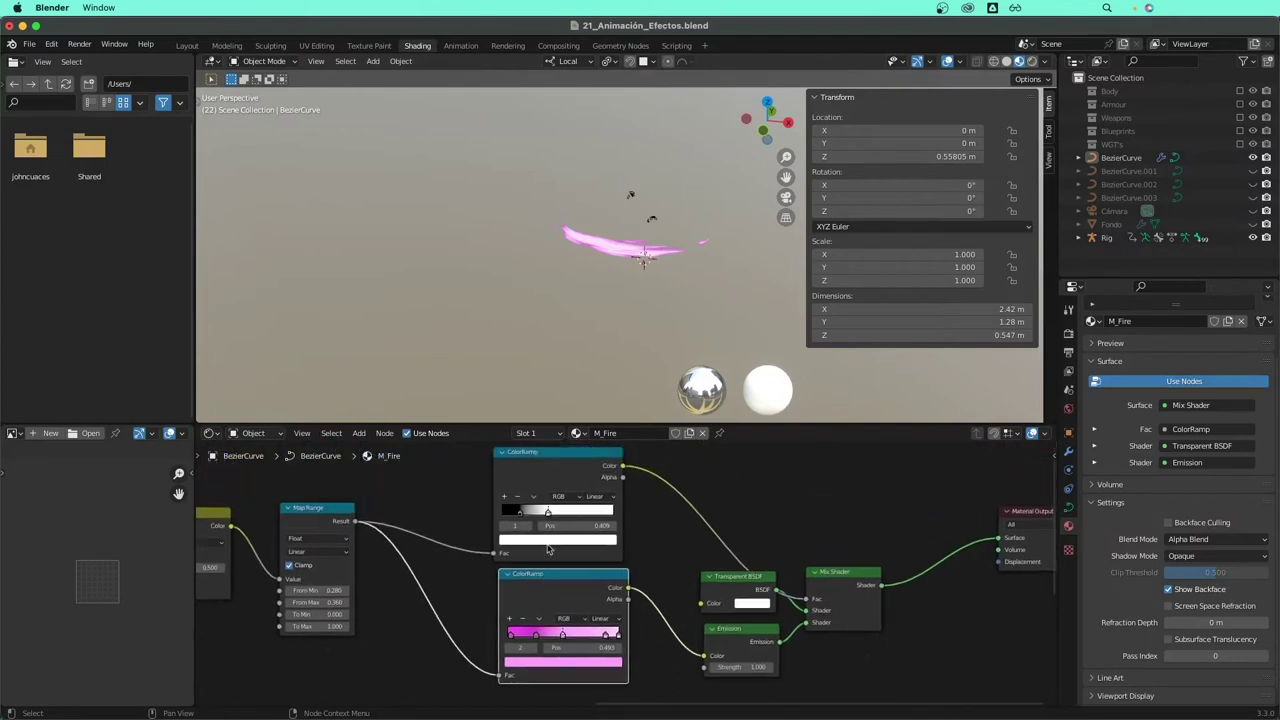
pyautogui.scroll(3, 612, 595)
pyautogui.scroll(-1, 607, 578)
pyautogui.moveTo(600, 550)
pyautogui.mouseDown()
pyautogui.moveTo(600, 516)
pyautogui.moveTo(615, 565)
pyautogui.mouseUp()
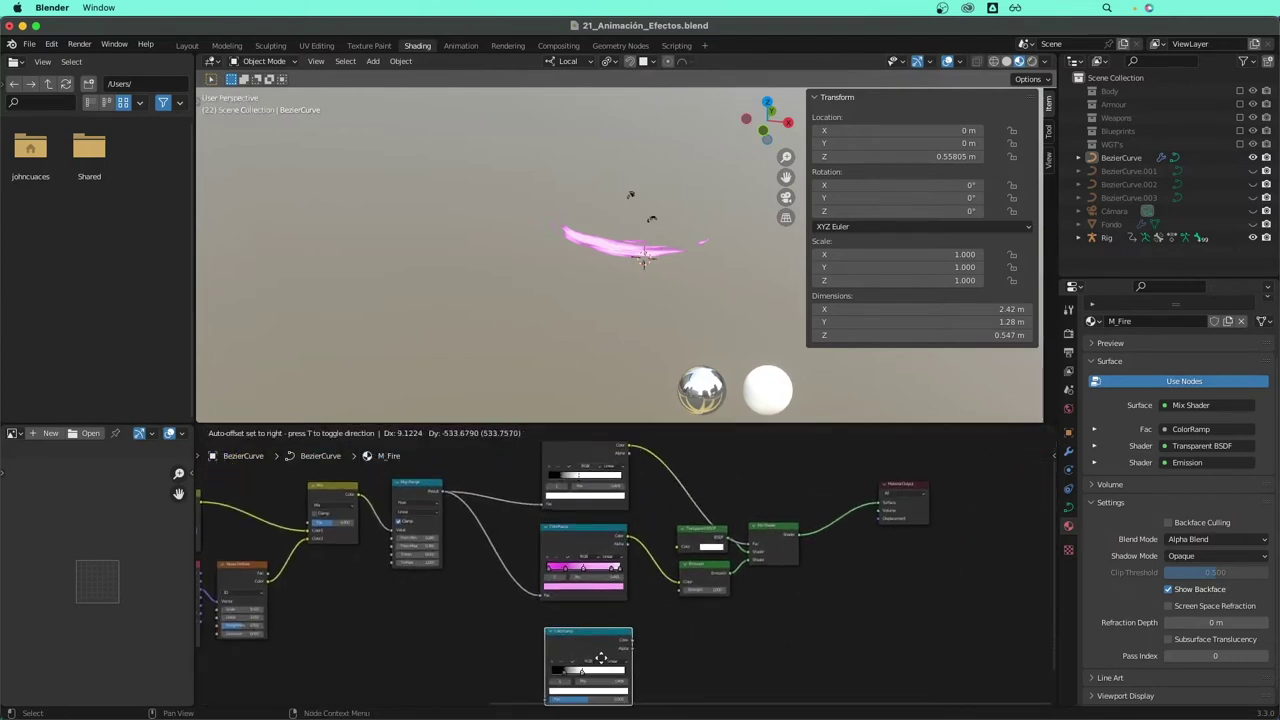
pyautogui.scroll(3, 600, 580)
pyautogui.scroll(-2, 537, 603)
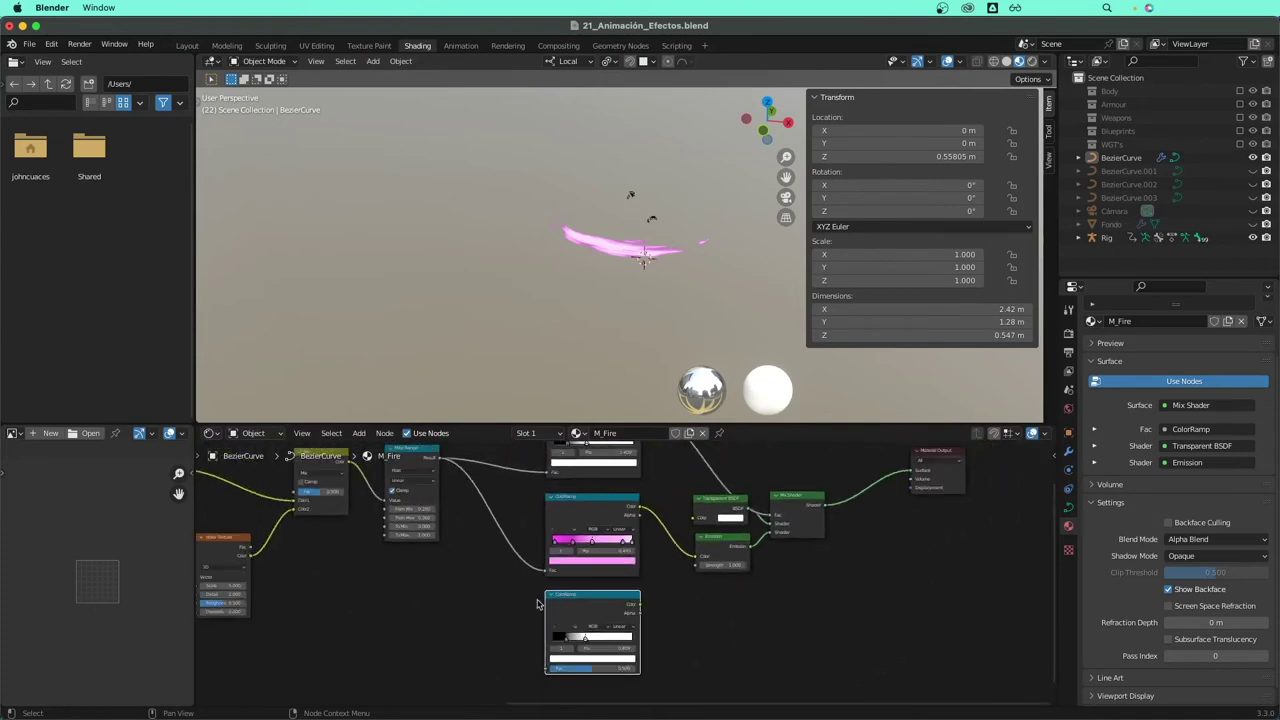
pyautogui.moveTo(444, 462); pyautogui.dragTo(547, 668)
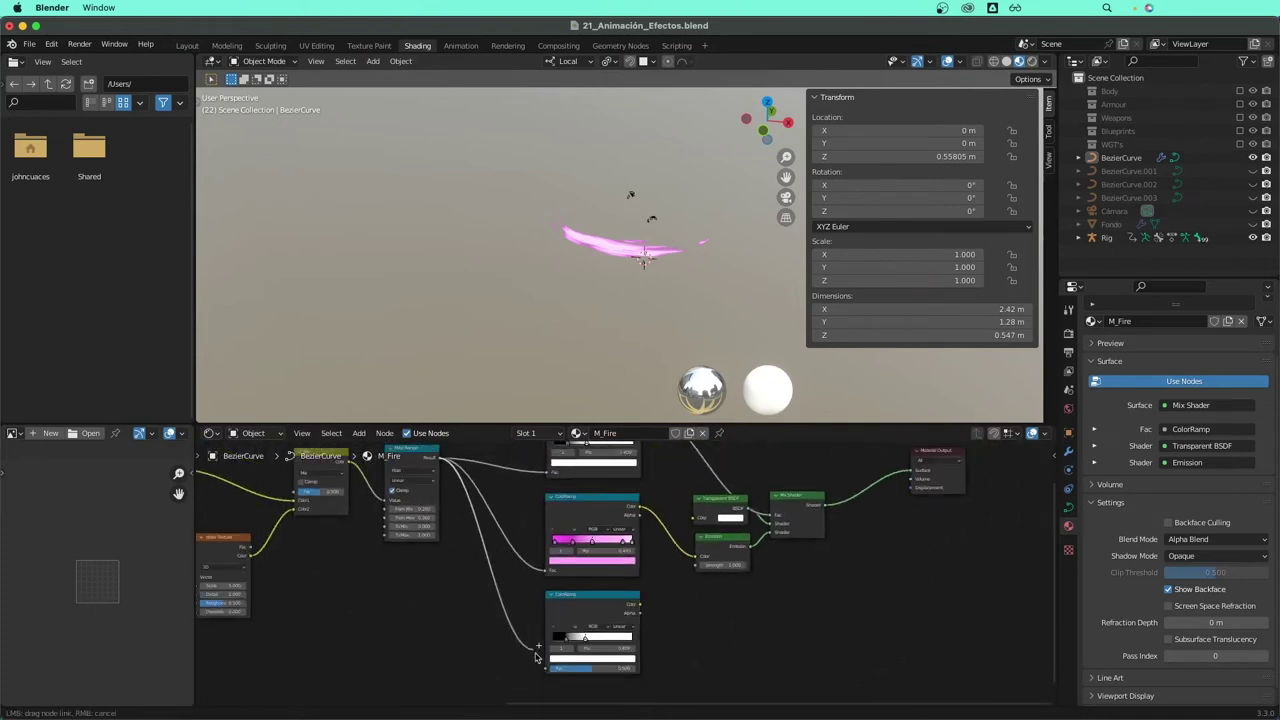
# - Link the black-white ramp's Color into Emission Strength
pyautogui.scroll(2, 614, 637)
pyautogui.scroll(2, 614, 637)
pyautogui.scroll(1, 628, 608)
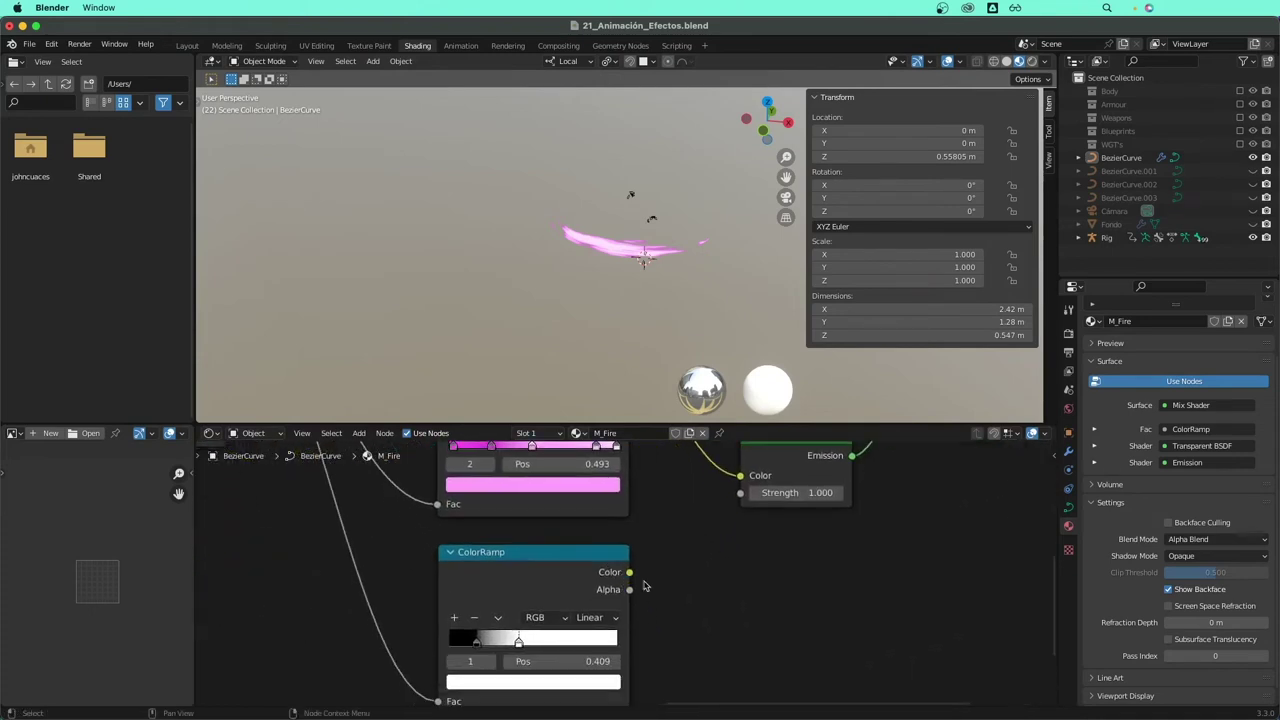
pyautogui.moveTo(630, 574); pyautogui.dragTo(737, 500)
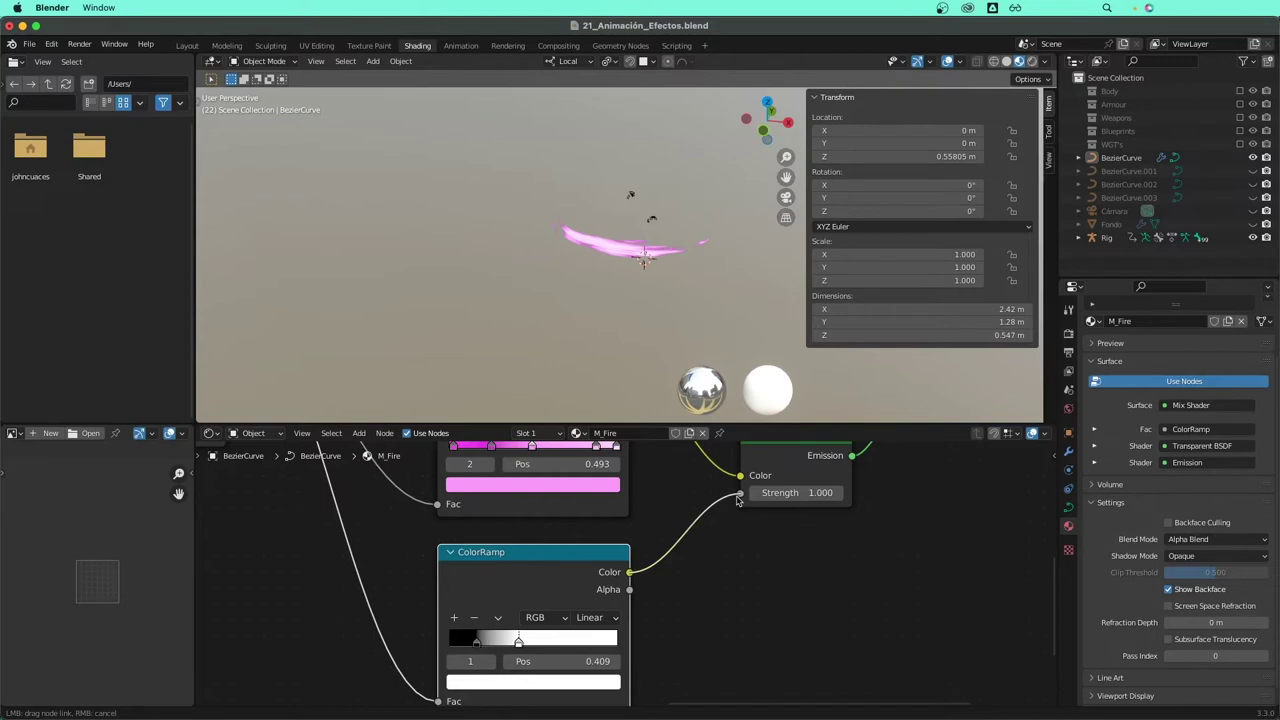
pyautogui.moveTo(737, 500); pyautogui.dragTo(739, 496)
pyautogui.moveTo(703, 390); pyautogui.dragTo(588, 303, button='middle')
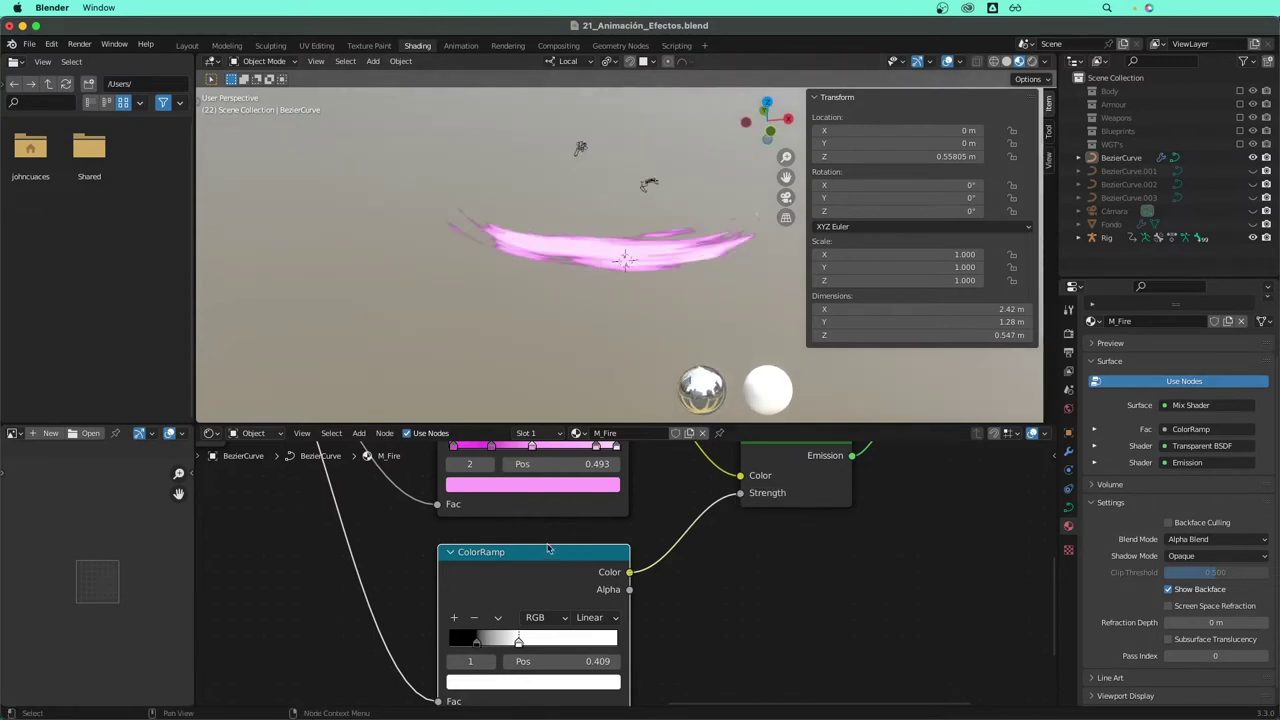
# - Set the white stop to 1.000 and the black stop to about 0.136
pyautogui.scroll(-2, 548, 549)
pyautogui.scroll(-1, 520, 590)
pyautogui.moveTo(513, 609); pyautogui.dragTo(545, 609)
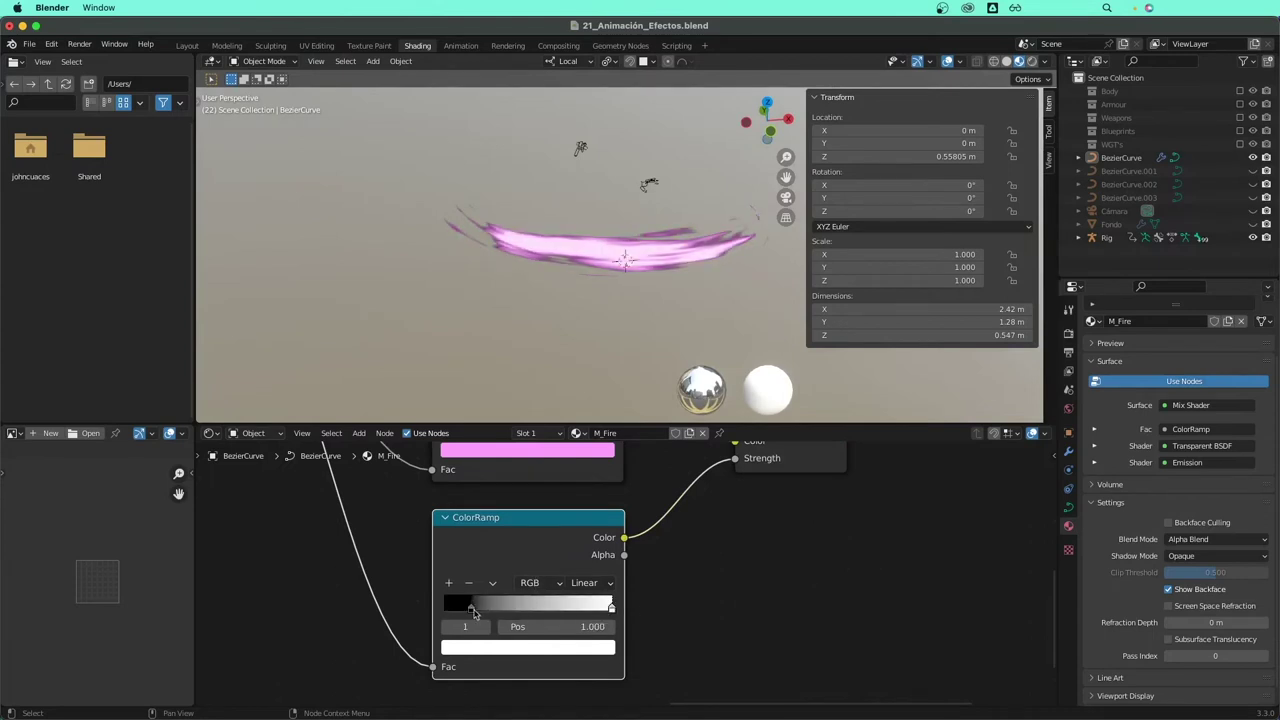
pyautogui.moveTo(474, 612); pyautogui.dragTo(467, 612)
pyautogui.scroll(-2, 550, 560)
pyautogui.scroll(-2, 557, 555)
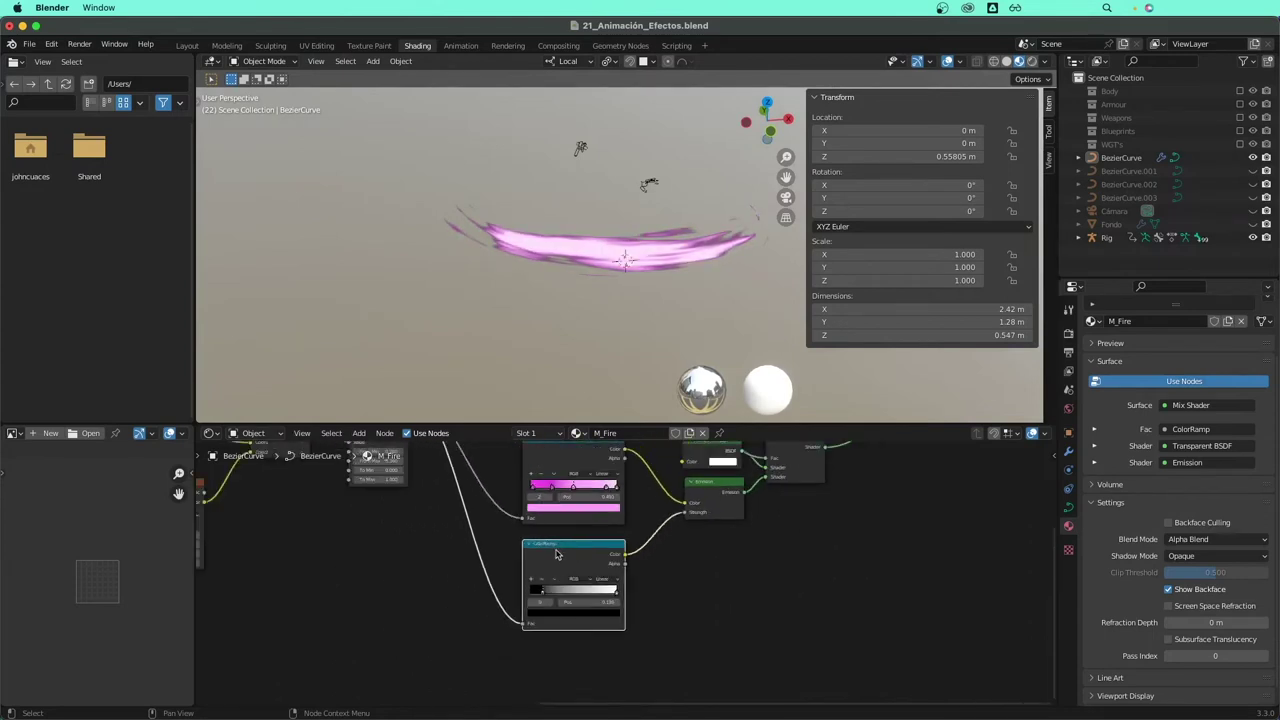
pyautogui.scroll(-2, 557, 555)
pyautogui.moveTo(557, 555); pyautogui.dragTo(500, 563)
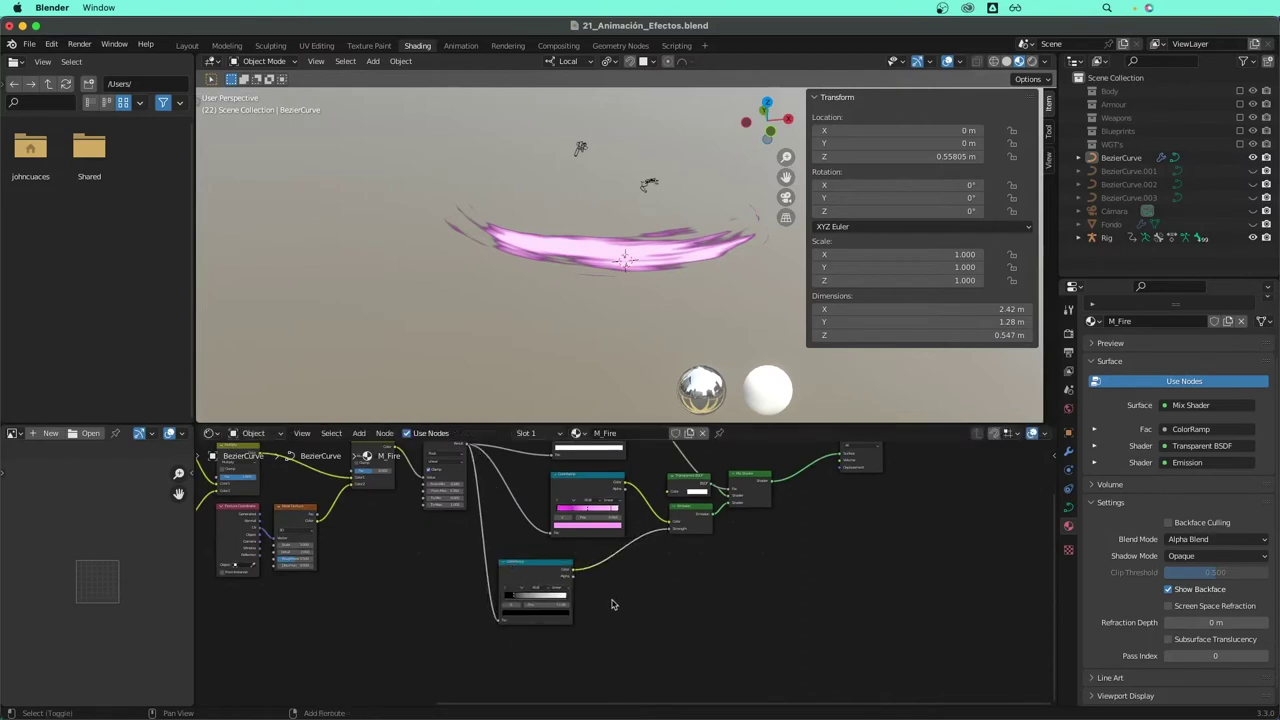
# - Add a Value node by searching 'valu', then delete it as unwanted
pyautogui.hotkey('shift', 'a')
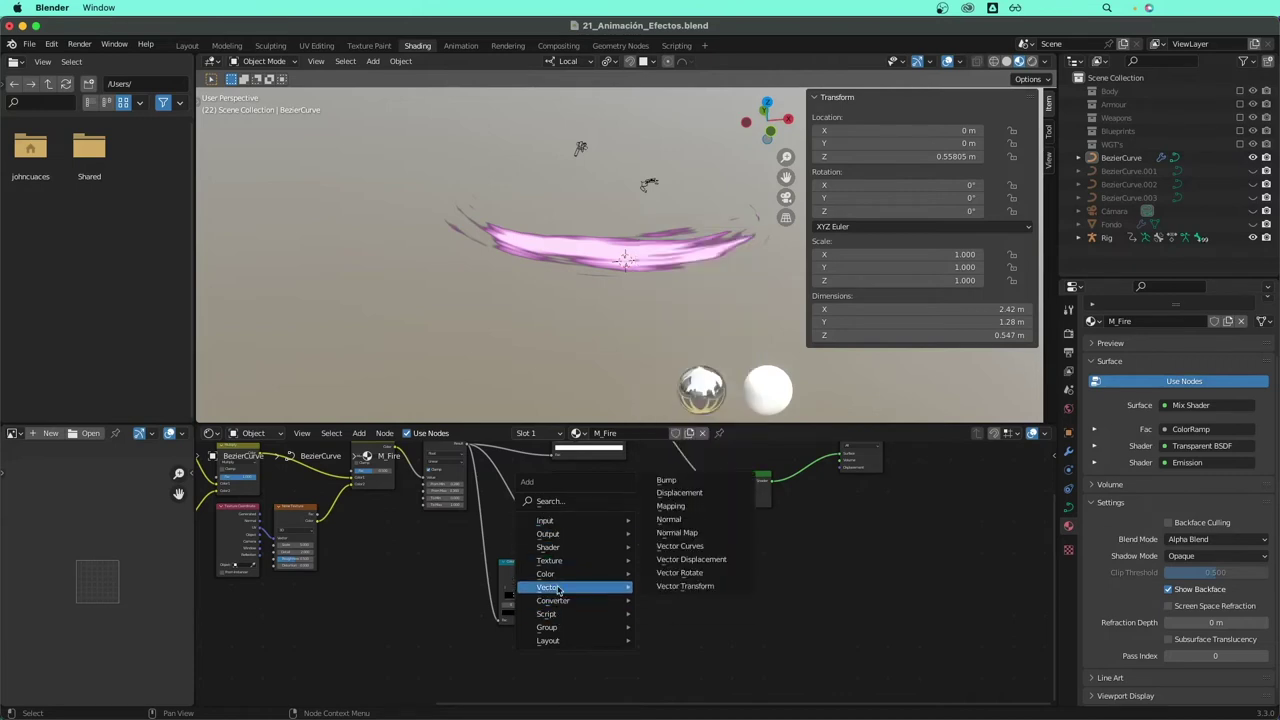
pyautogui.click(568, 501)
pyautogui.write('valu')
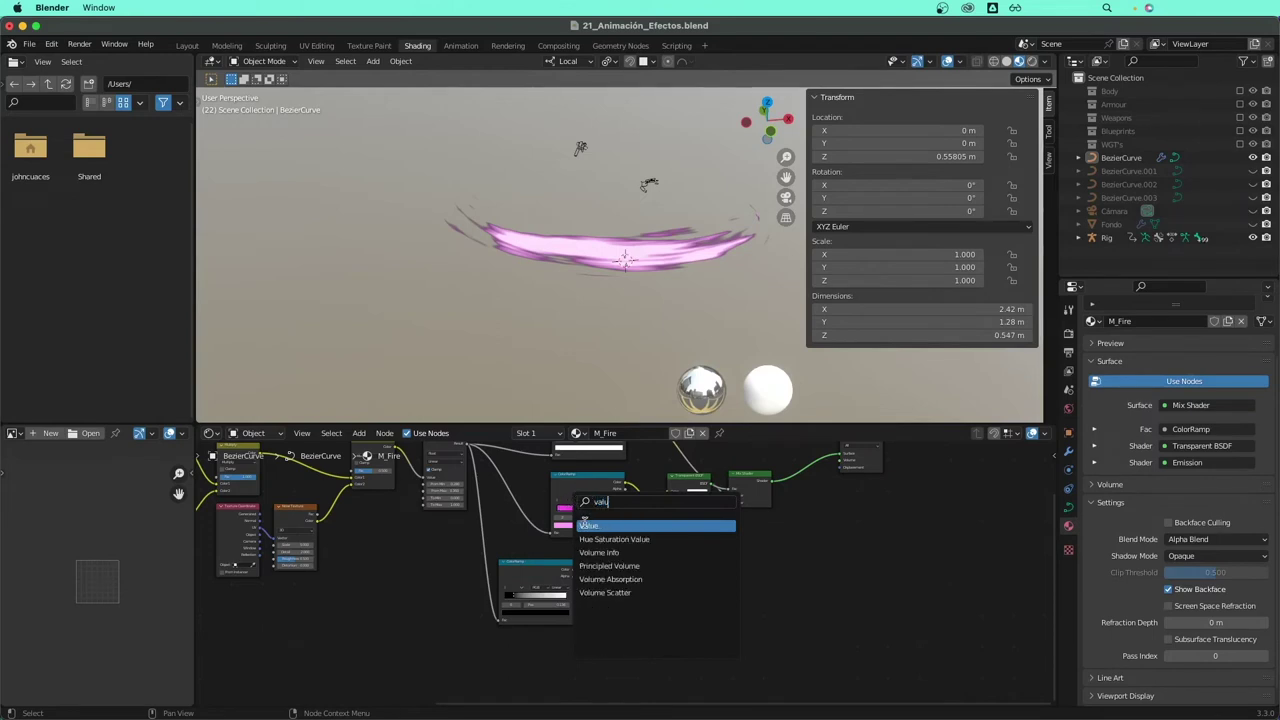
pyautogui.click(584, 525)
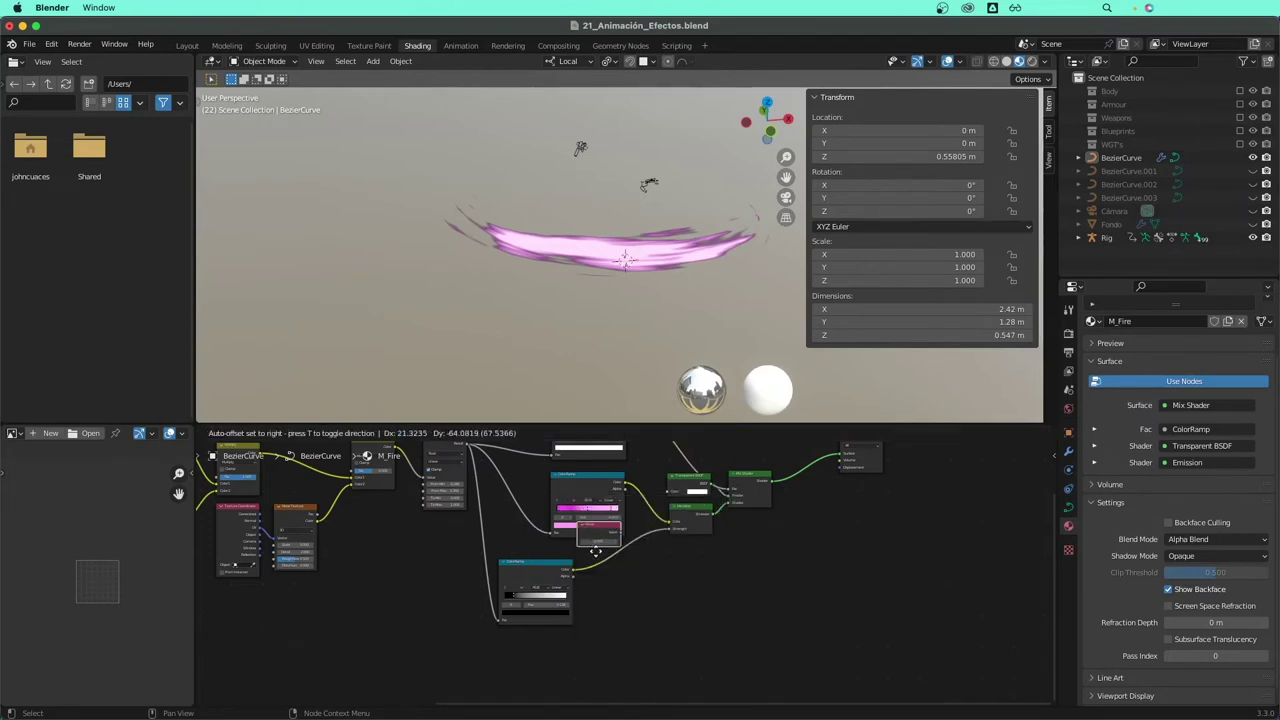
pyautogui.scroll(2, 615, 562)
pyautogui.scroll(2, 617, 565)
pyautogui.moveTo(617, 565); pyautogui.dragTo(624, 596)
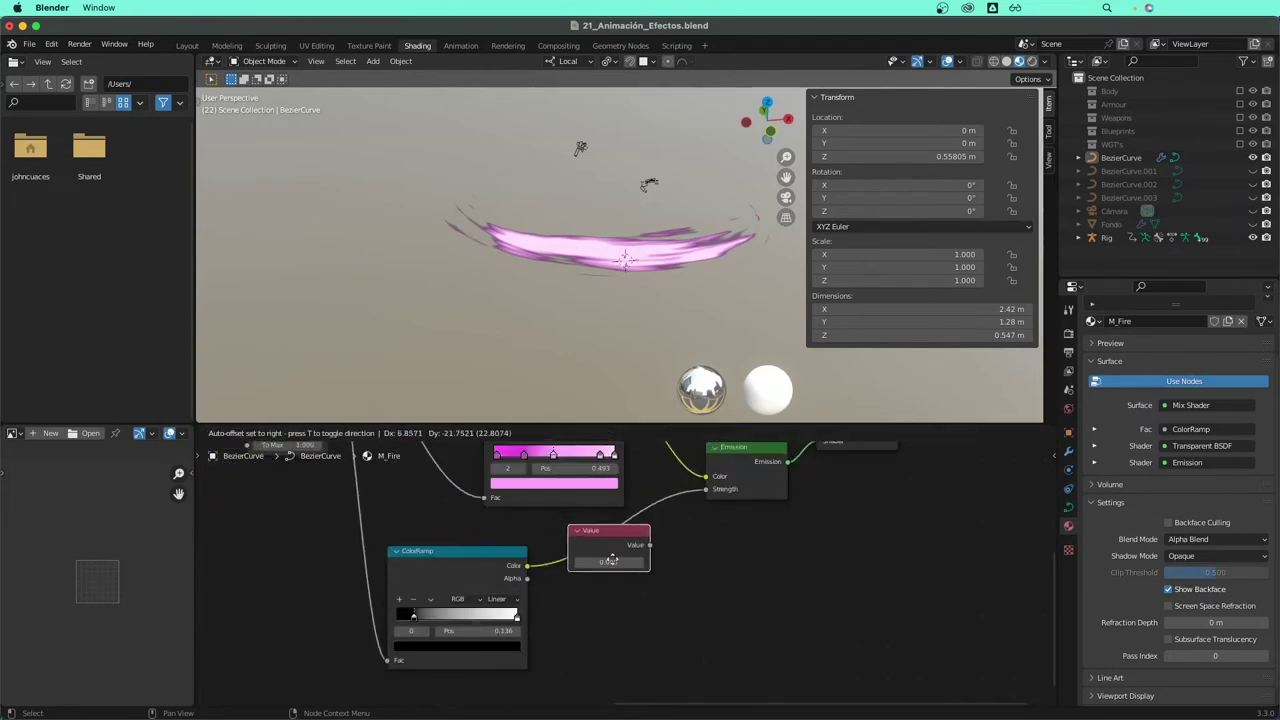
pyautogui.press('x')
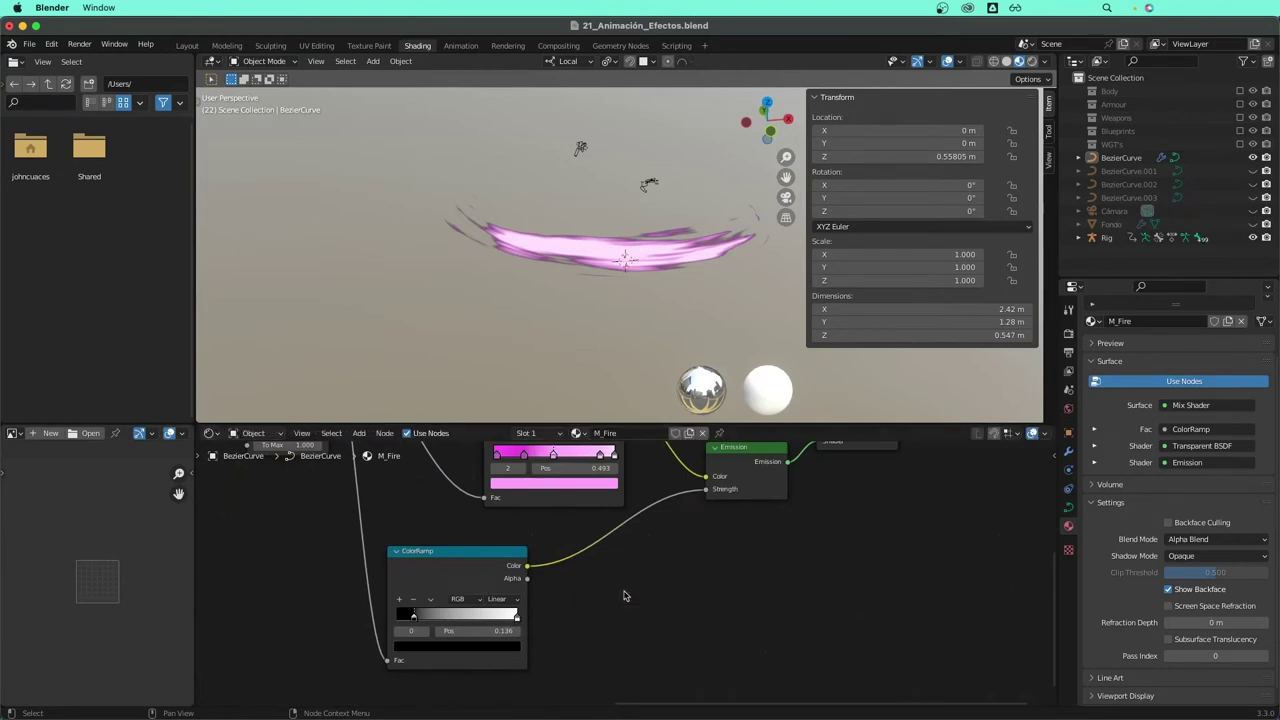
# - Insert a Math Add node on the ramp-to-Emission link, setting its value to 9.9, then 2.7
pyautogui.hotkey('shift', 'a')
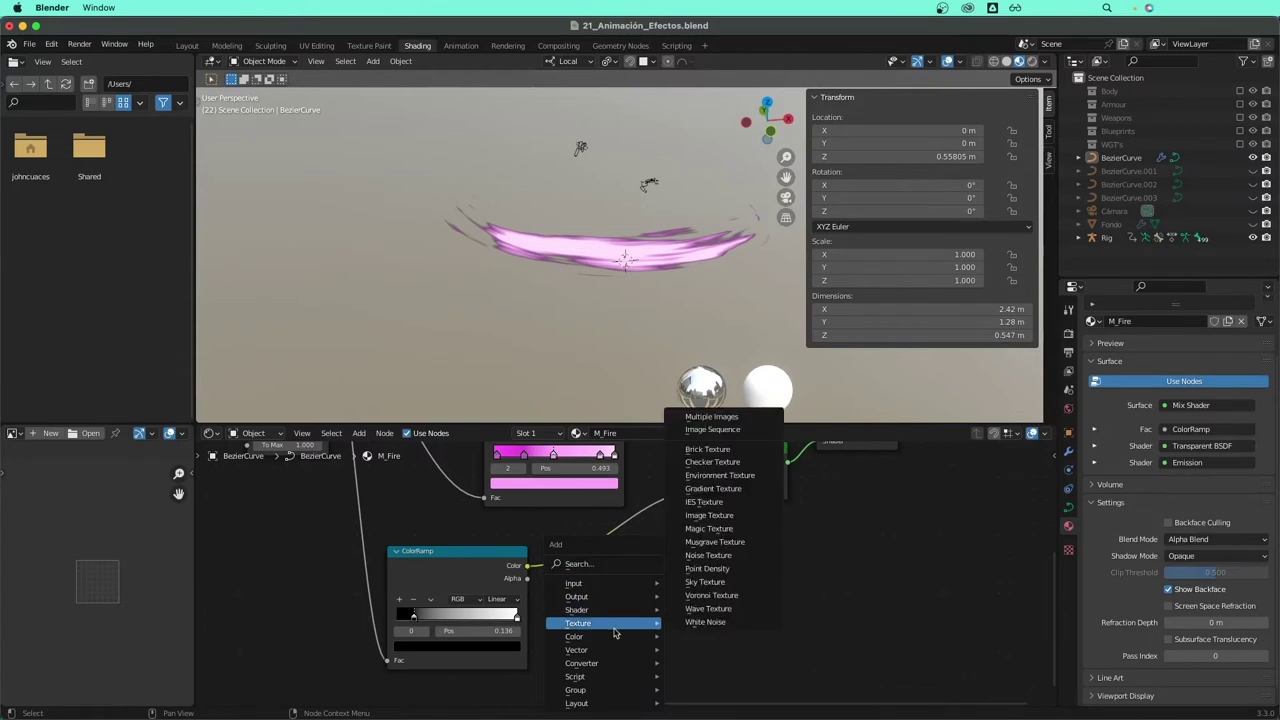
pyautogui.moveTo(590, 663)
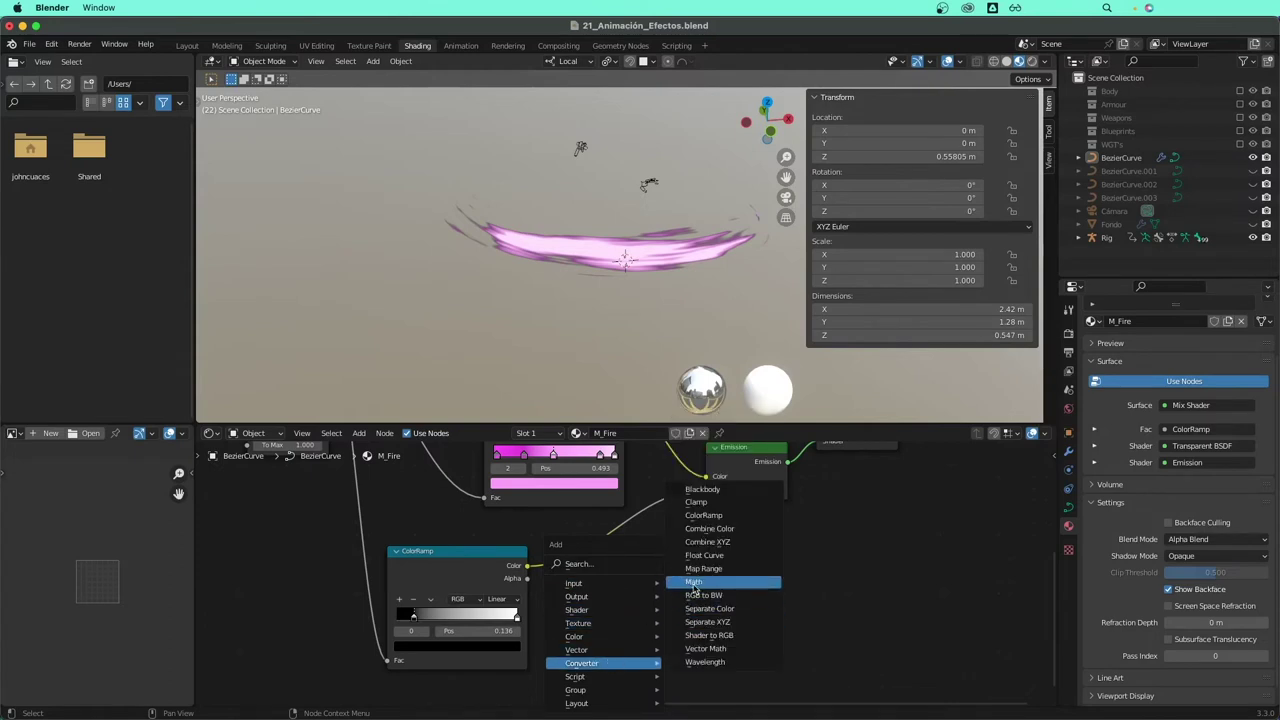
pyautogui.click(693, 581)
pyautogui.click(600, 568)
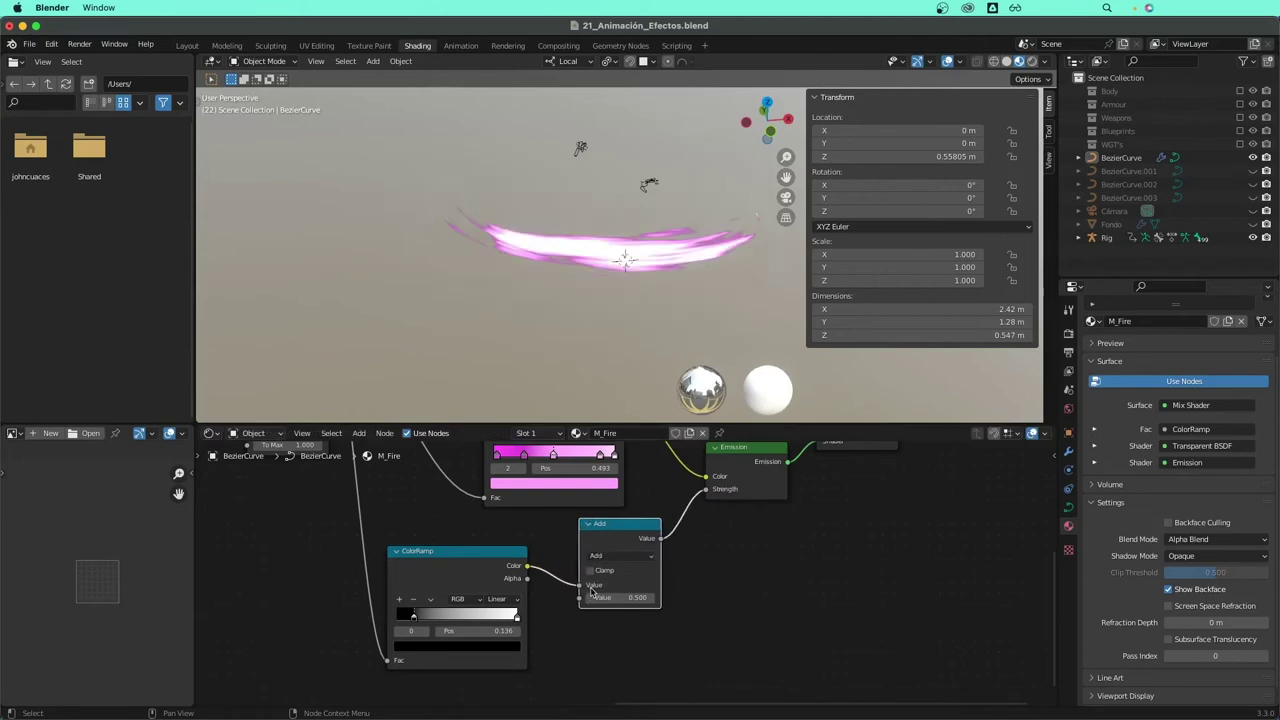
pyautogui.scroll(1, 595, 590)
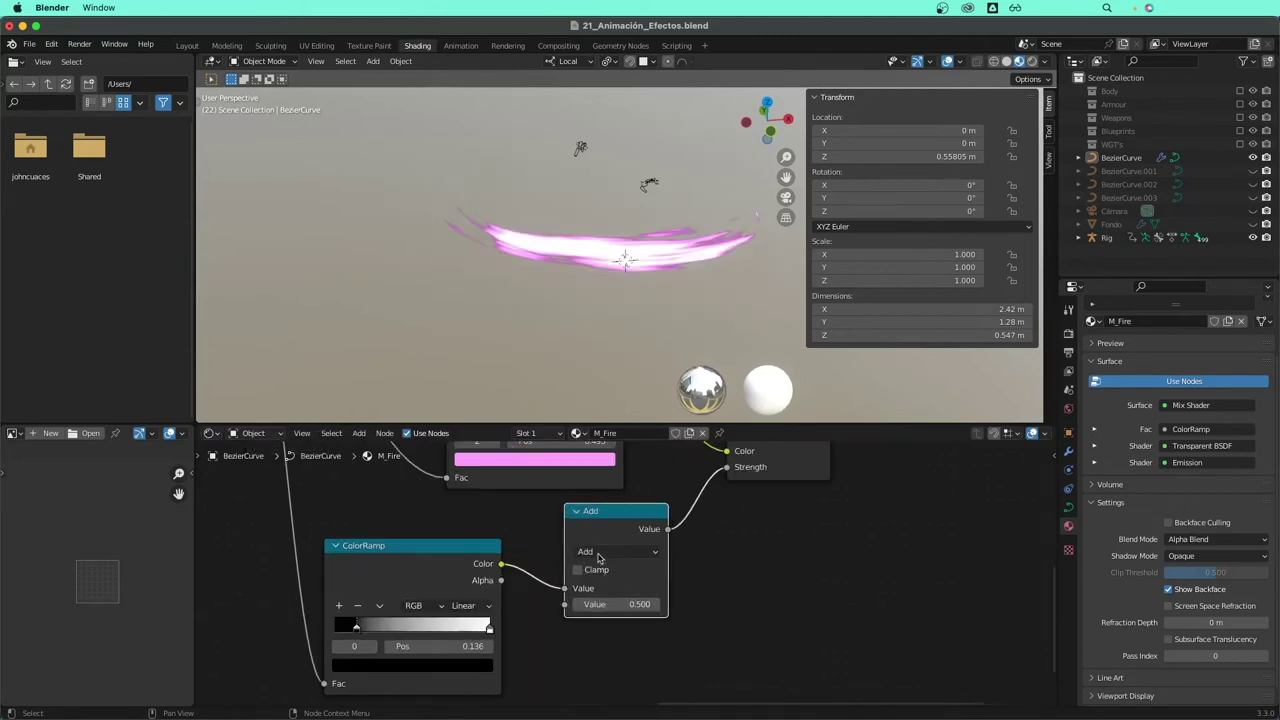
pyautogui.scroll(1, 598, 558)
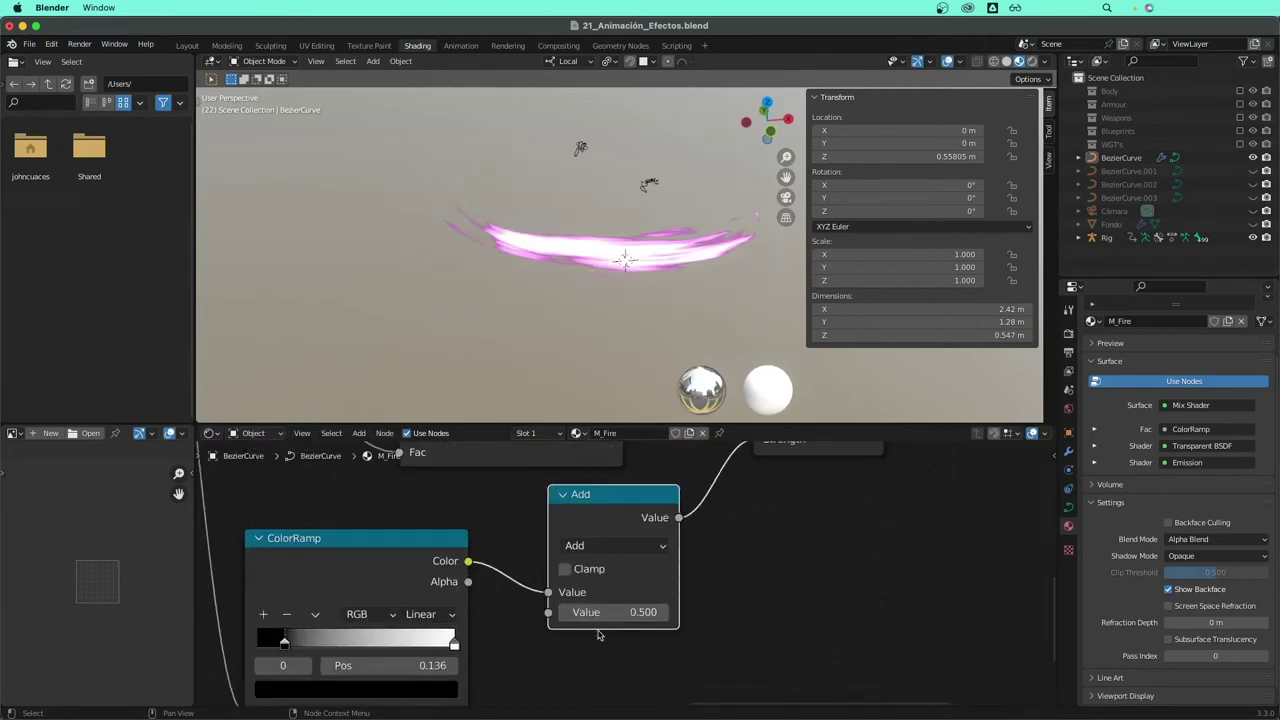
pyautogui.click(600, 612)
pyautogui.write('9.9')
pyautogui.press('Return')
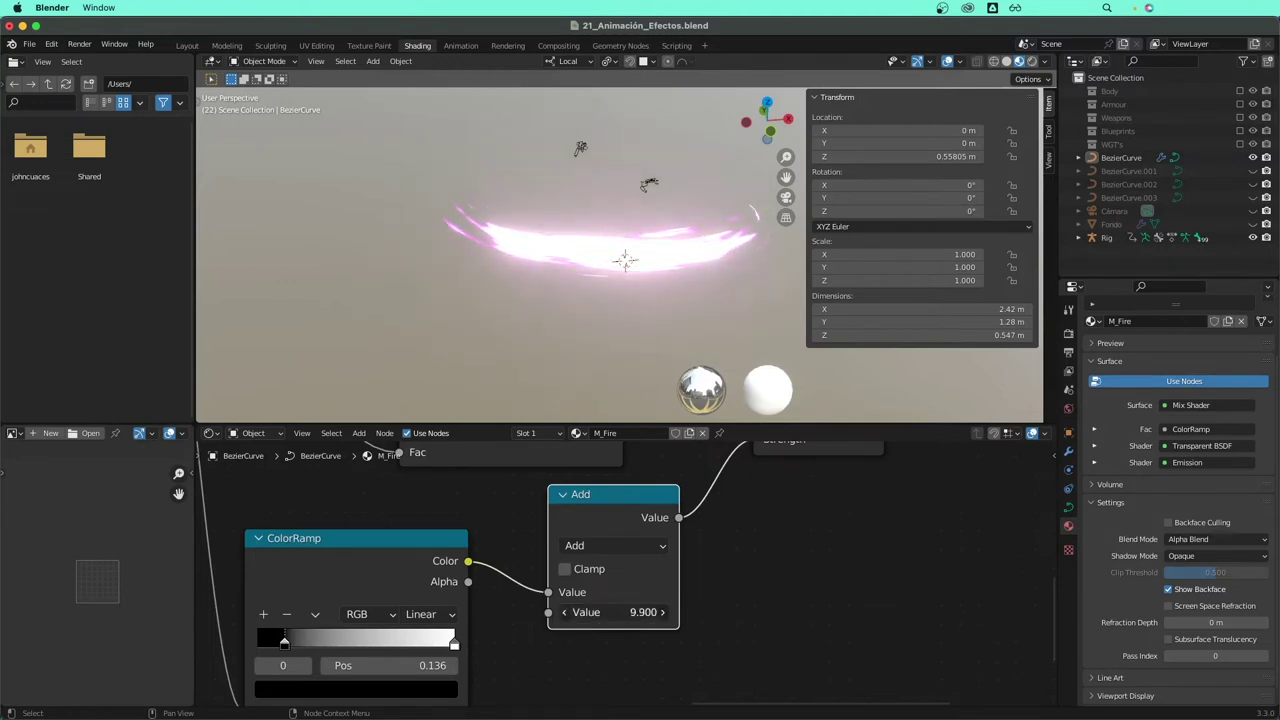
pyautogui.moveTo(612, 612)
pyautogui.mouseDown()
pyautogui.moveTo(580, 612)
pyautogui.moveTo(625, 612)
pyautogui.mouseUp()
pyautogui.scroll(-2, 513, 580)
pyautogui.scroll(-2, 513, 580)
pyautogui.scroll(2, 513, 580)
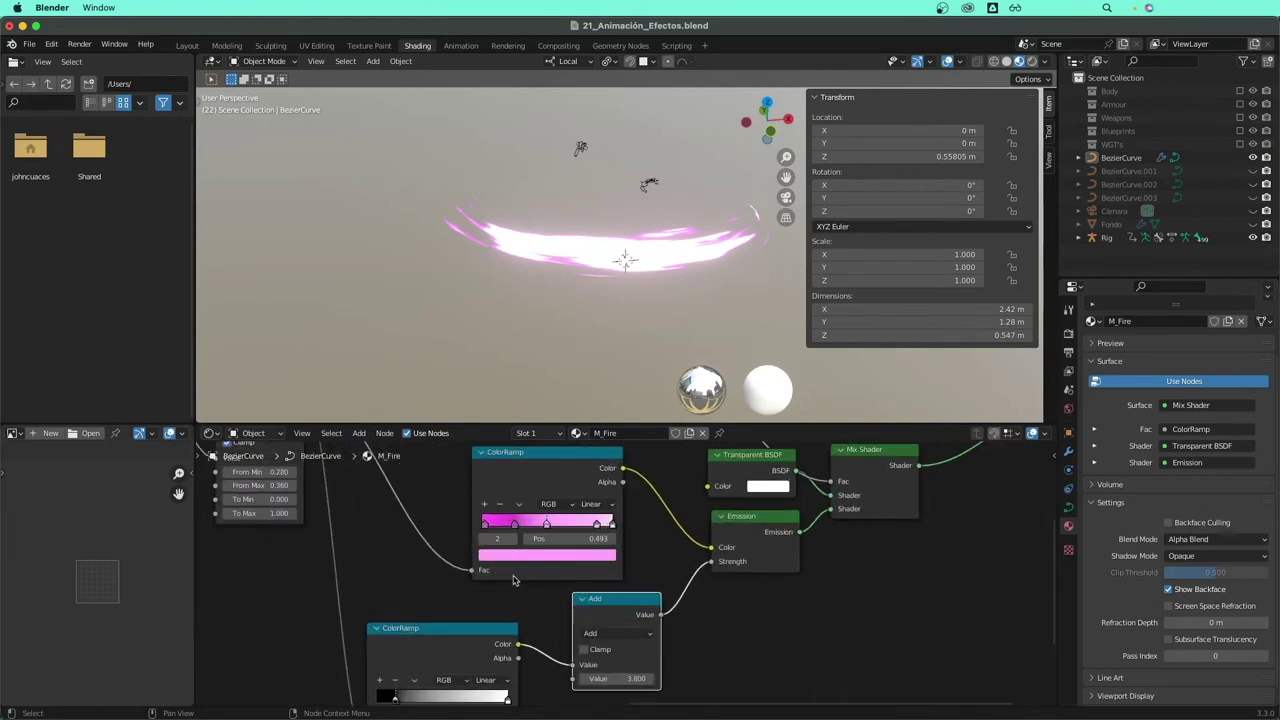
# - Slide the lower ColorRamp's black stop right to 0.223
pyautogui.moveTo(513, 580); pyautogui.dragTo(555, 545, button='middle')
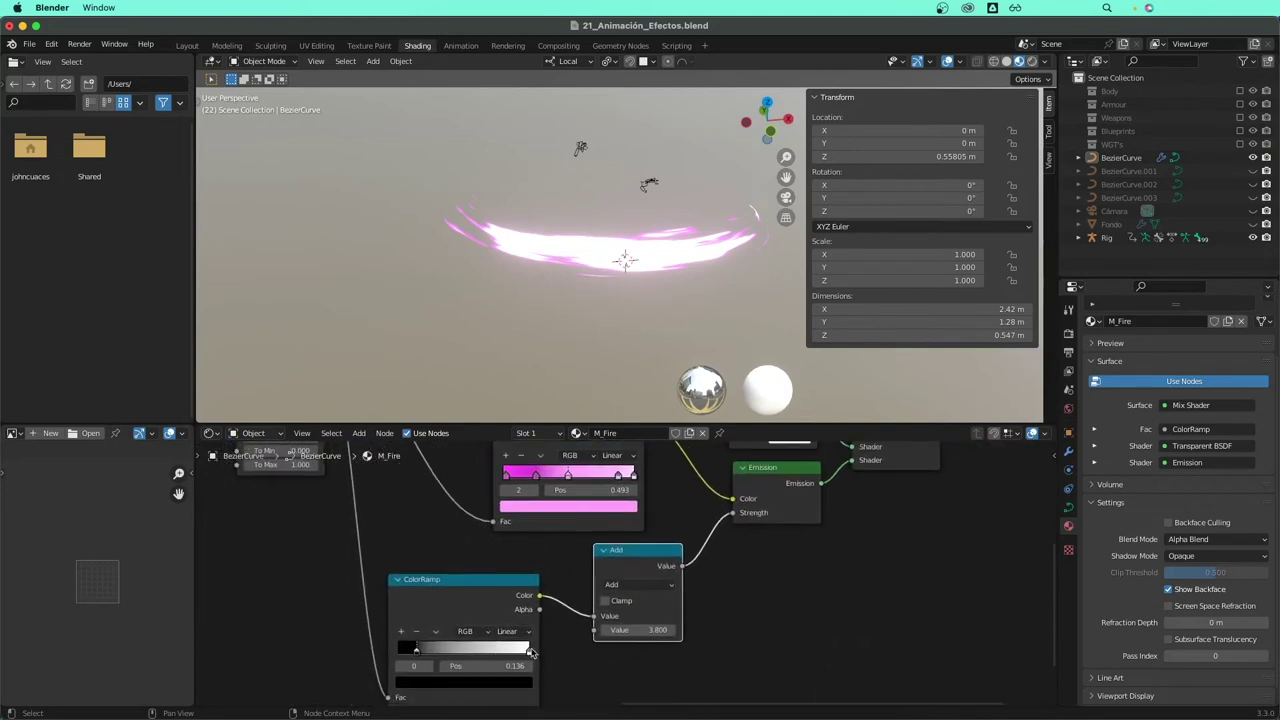
pyautogui.moveTo(531, 652); pyautogui.dragTo(538, 655)
pyautogui.moveTo(417, 652); pyautogui.dragTo(431, 652)
# - Set the Add node's Value to 0.5, then raise it to 1.700
pyautogui.doubleClick(628, 630)
pyautogui.write('0.5')
pyautogui.press('Return')
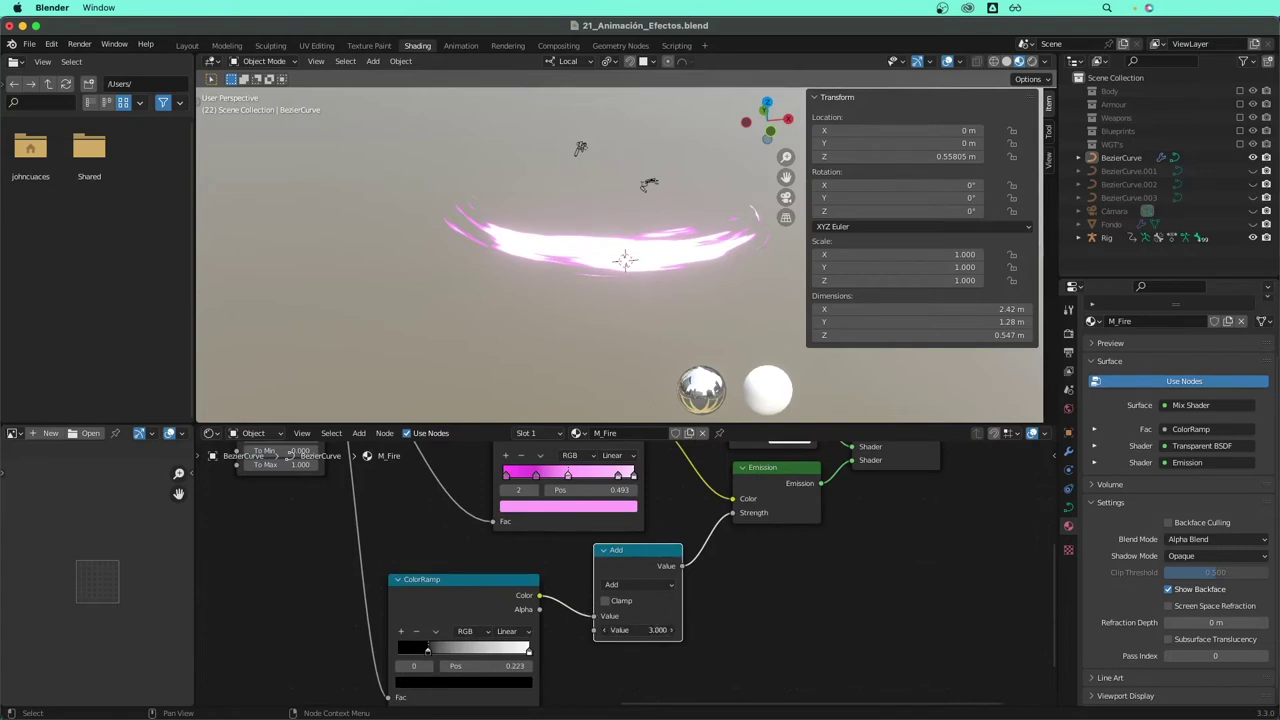
pyautogui.moveTo(640, 630); pyautogui.dragTo(700, 630)
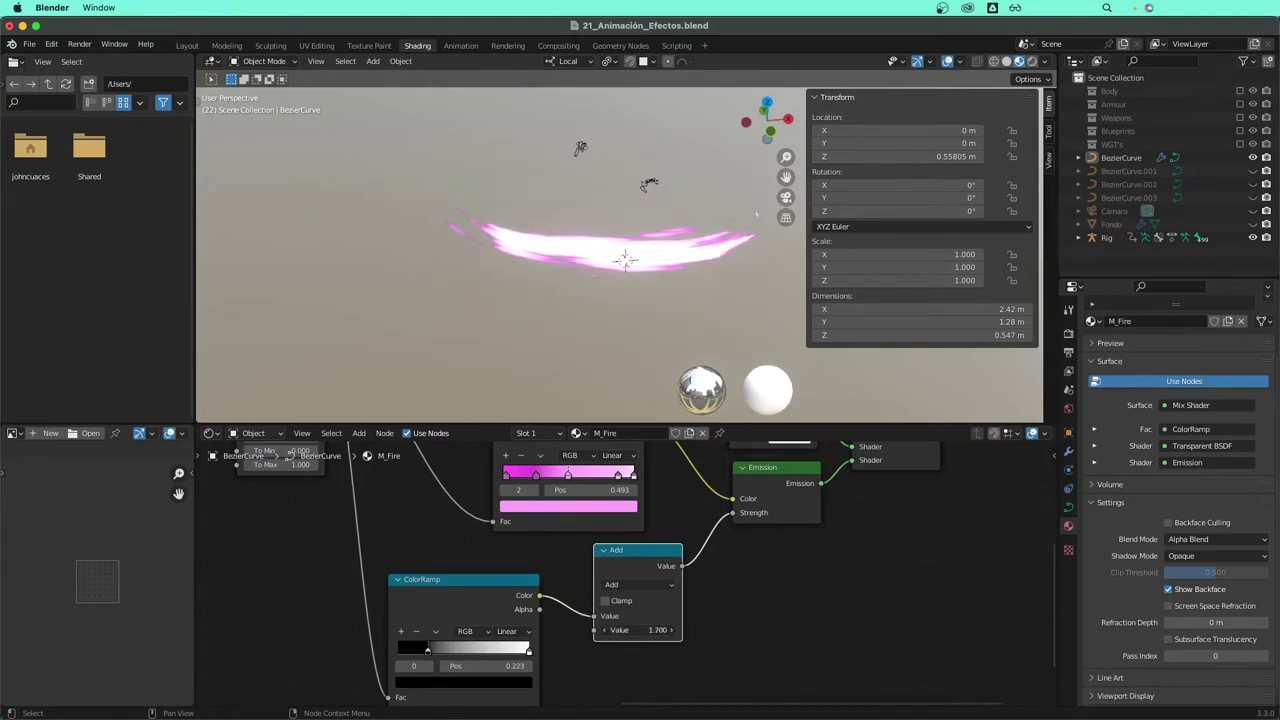
pyautogui.scroll(2, 581, 570)
pyautogui.scroll(2, 581, 570)
# - Make the upper ramp's rightmost stop magenta by dropping its green to 0
pyautogui.click(644, 483)
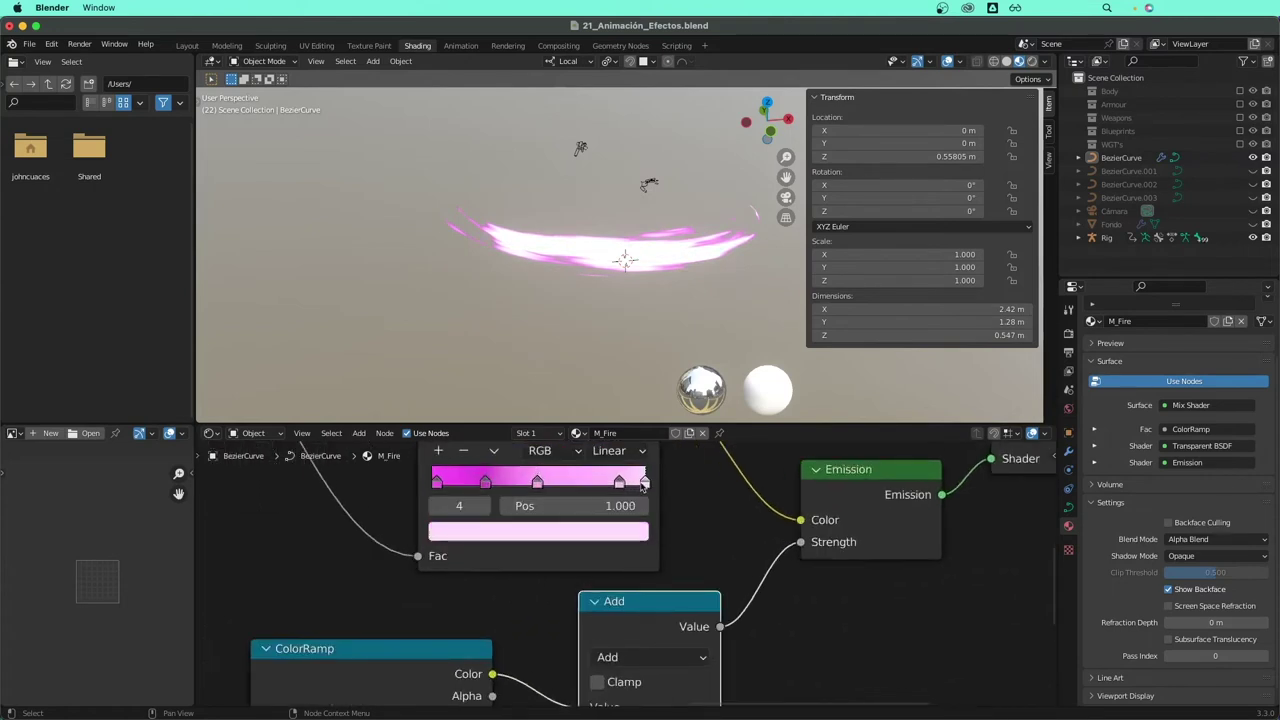
pyautogui.click(600, 531)
pyautogui.moveTo(540, 460); pyautogui.dragTo(463, 464)
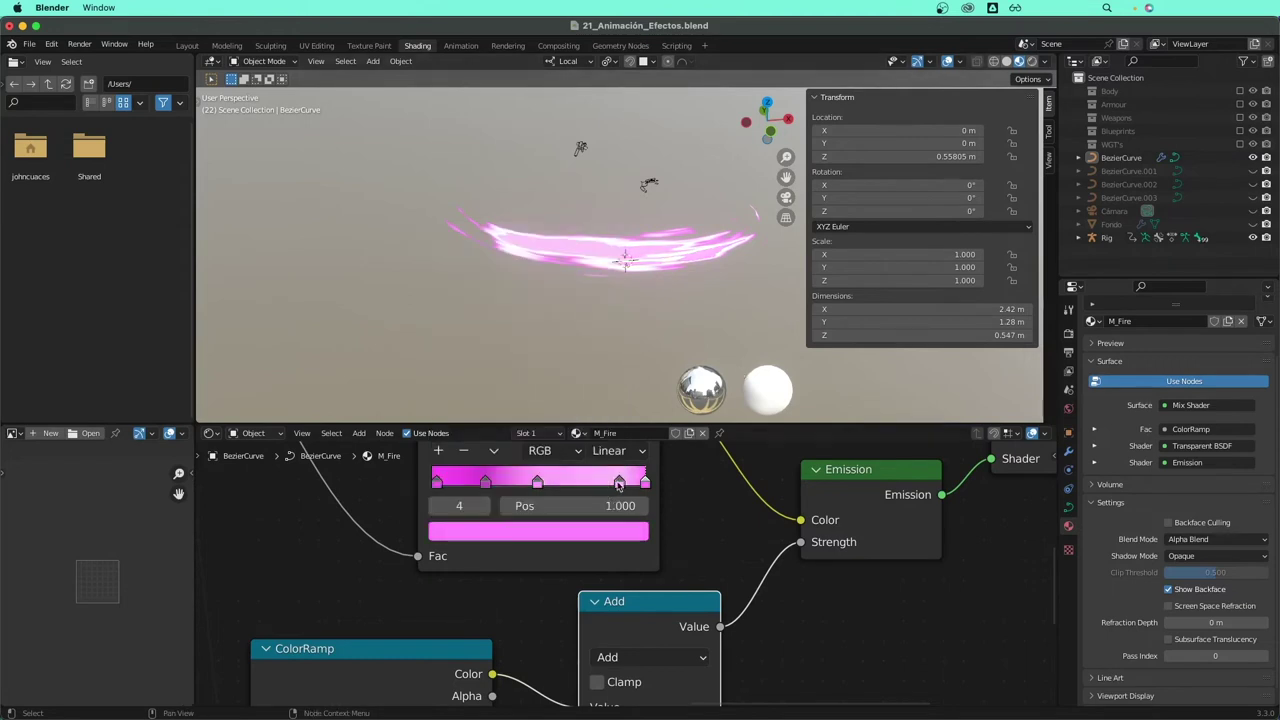
# - Delete two extra ramp stops, including the one at 0.489, and move the leftmost stop to about 0.018
pyautogui.click(619, 484)
pyautogui.click(466, 453)
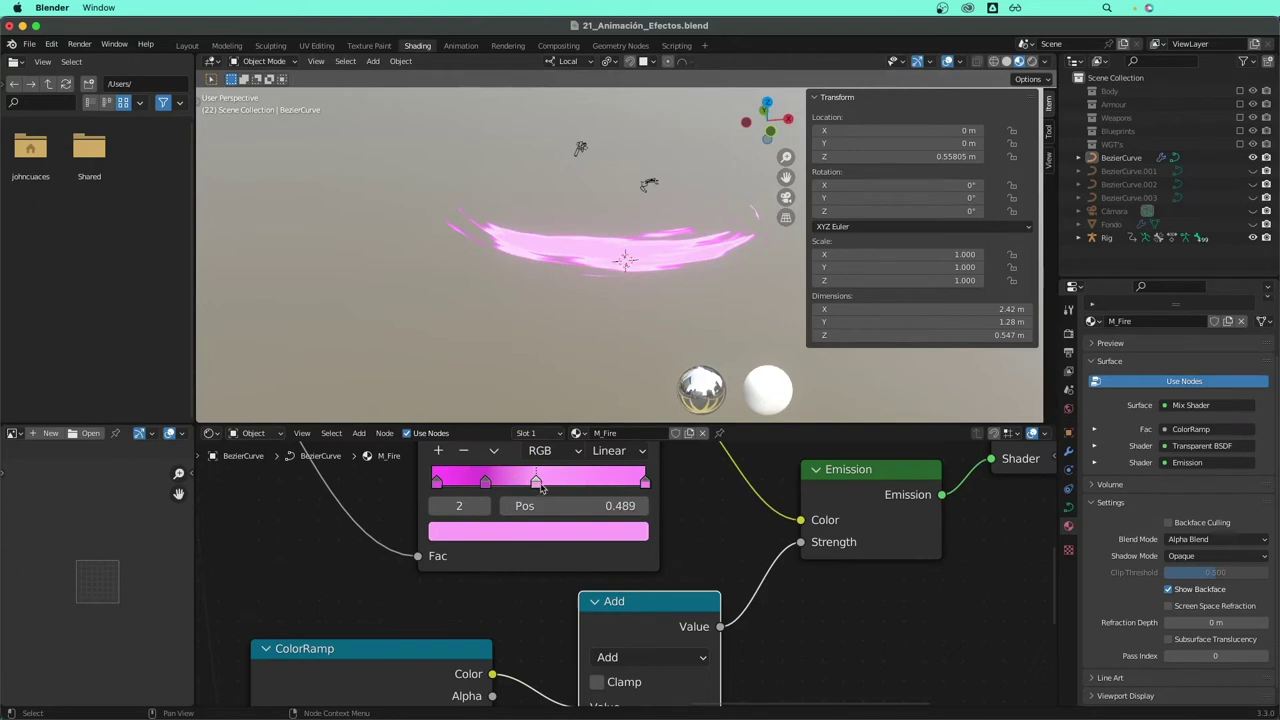
pyautogui.click(466, 453)
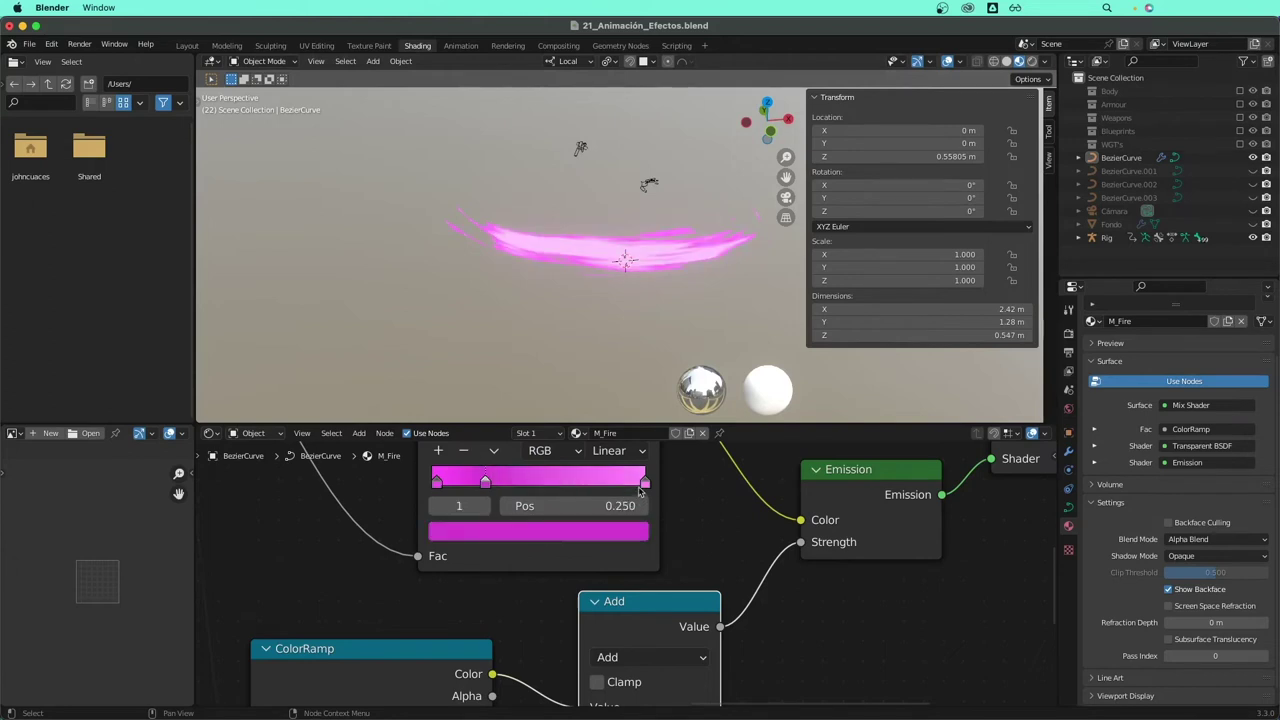
pyautogui.moveTo(643, 483); pyautogui.dragTo(666, 488)
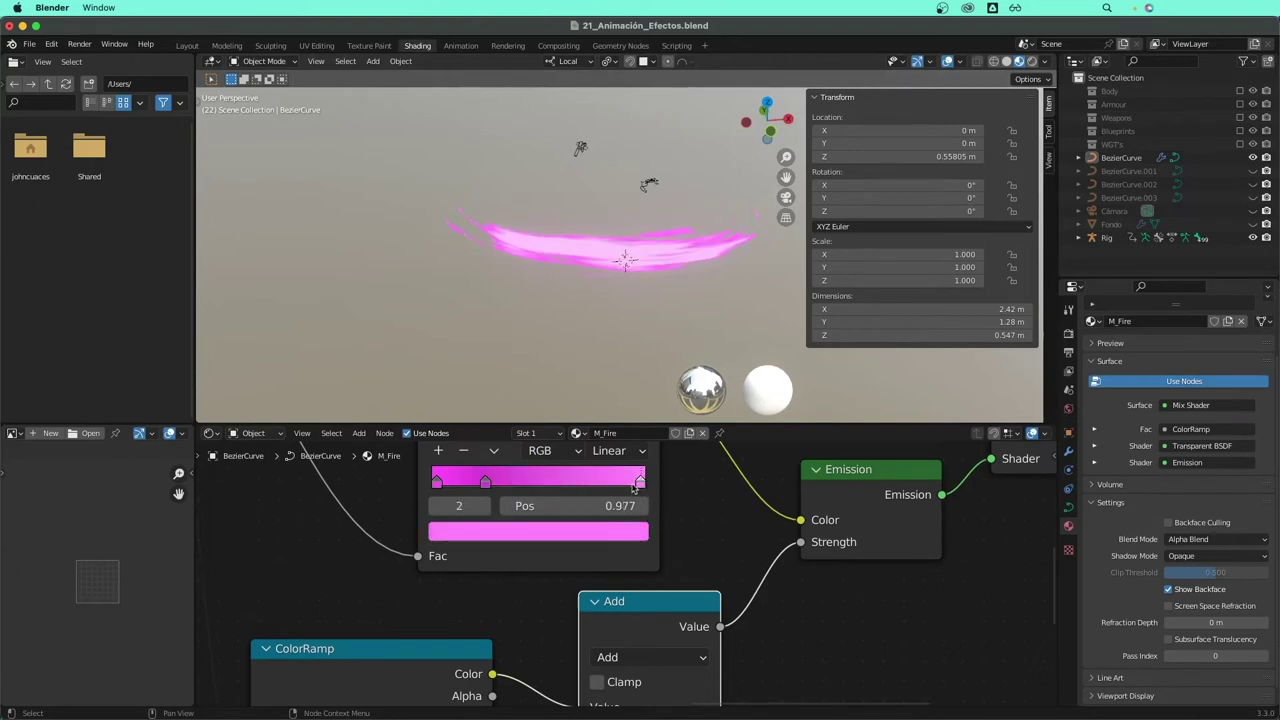
pyautogui.click(484, 483)
pyautogui.moveTo(436, 483); pyautogui.dragTo(436, 497)
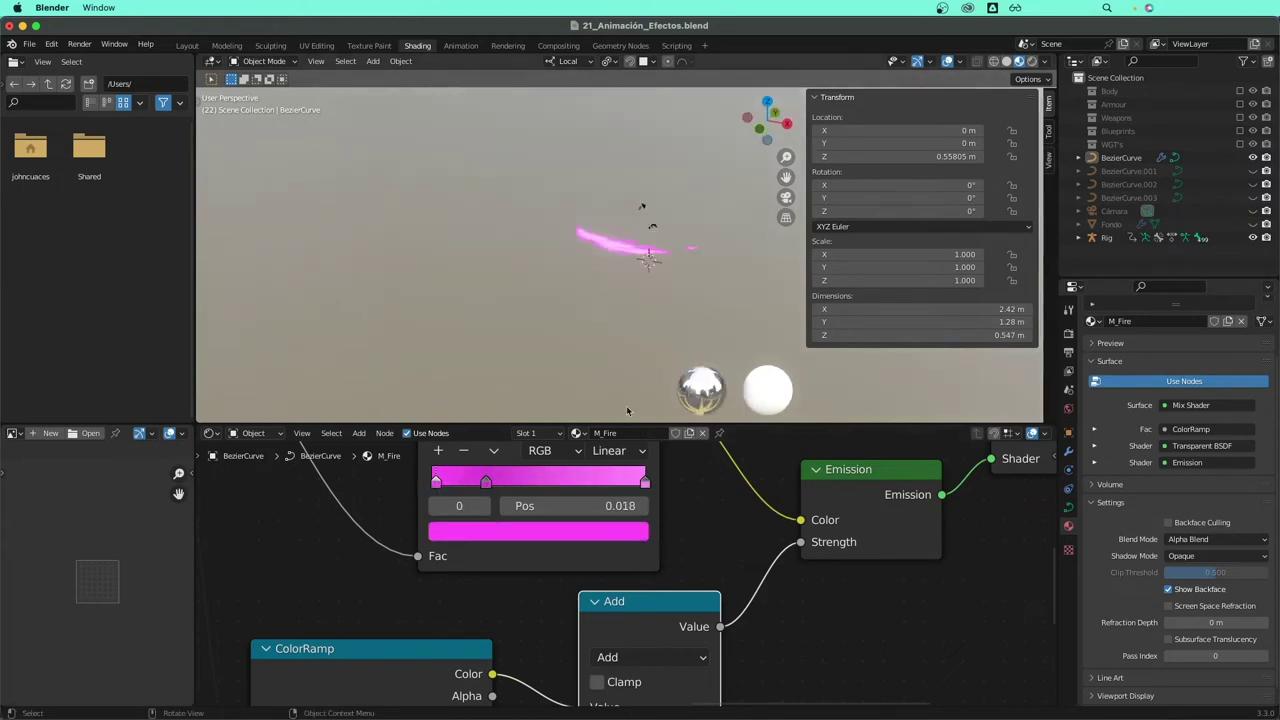
# - Set the Add node's Value to 3.200 and play the animation
pyautogui.scroll(-2, 620, 560)
pyautogui.moveTo(638, 686); pyautogui.dragTo(638, 611, button='middle')
pyautogui.click(638, 611)
pyautogui.write('3.2')
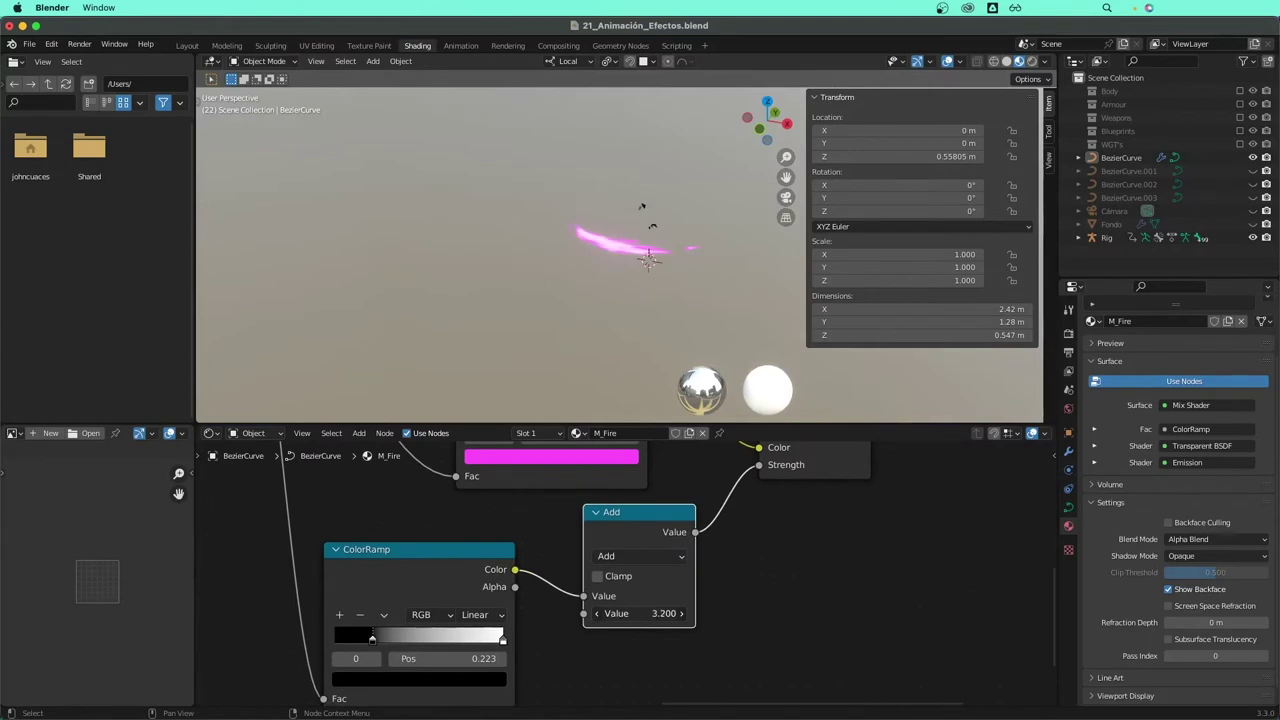
pyautogui.press('Return')
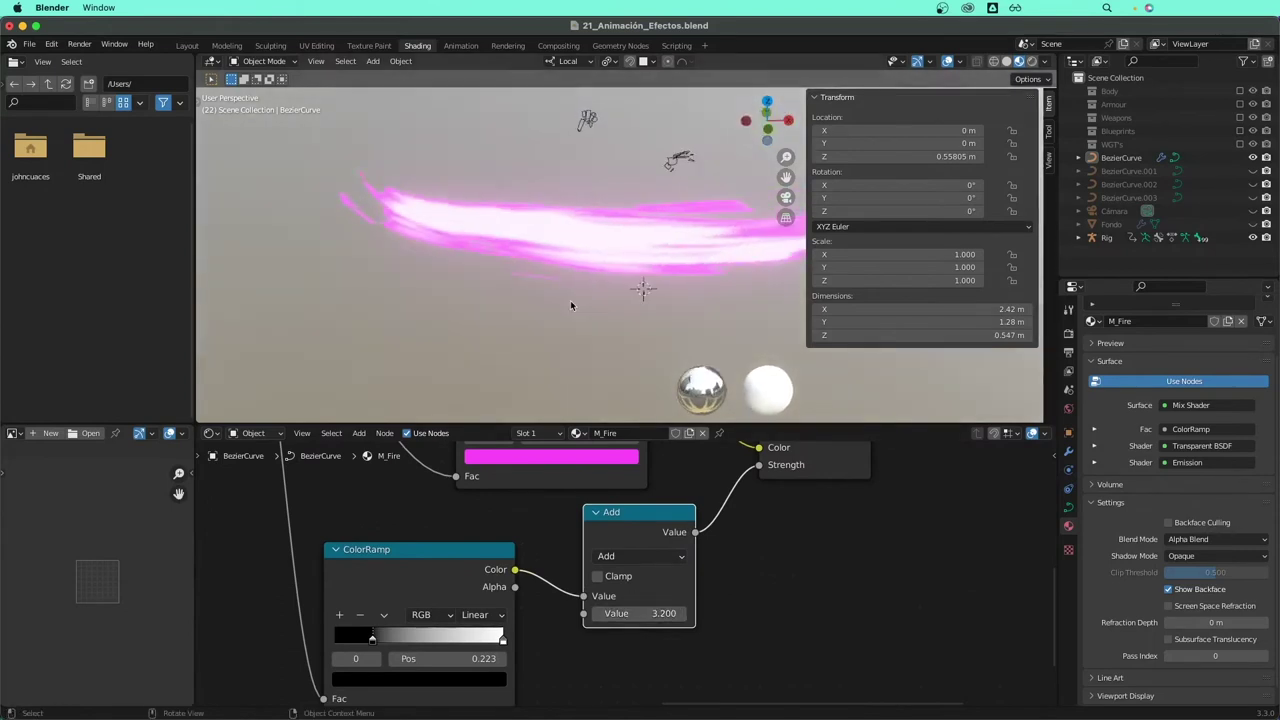
pyautogui.press('space')
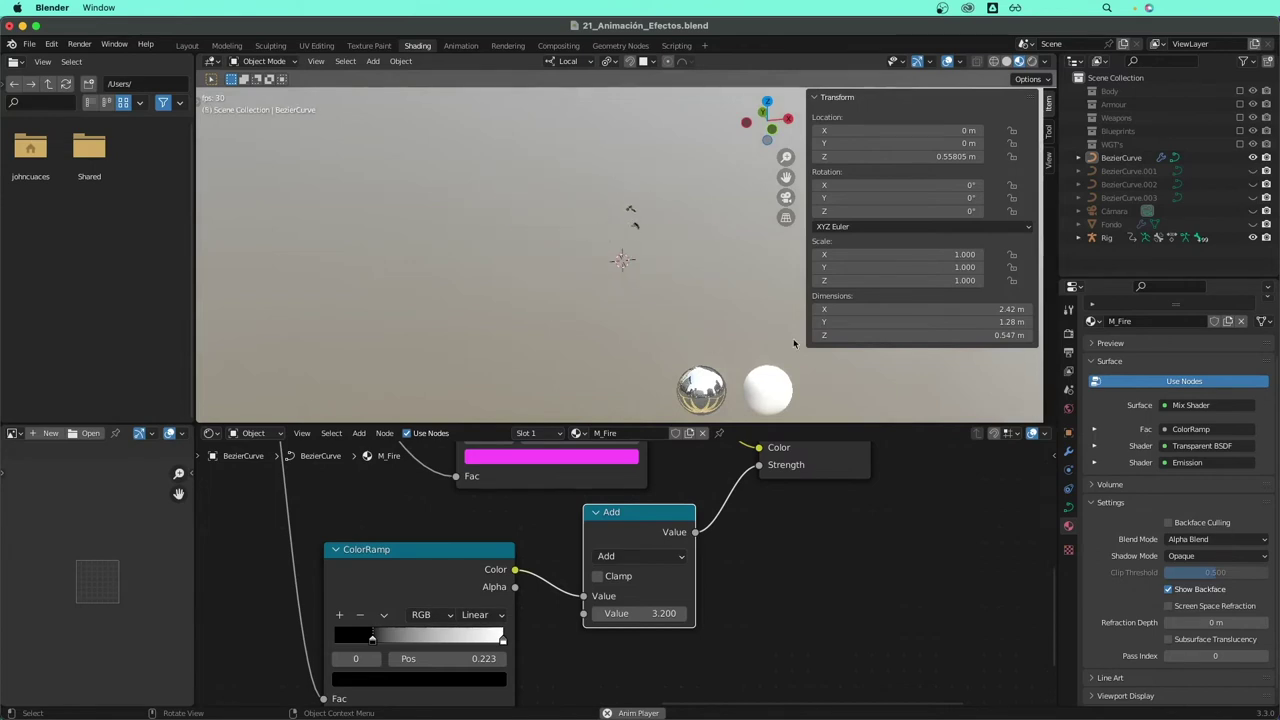
# - Unhide and select BezierCurve.001–.003, stop playback, and open the recent files list
pyautogui.moveTo(1252, 176); pyautogui.dragTo(1252, 197)
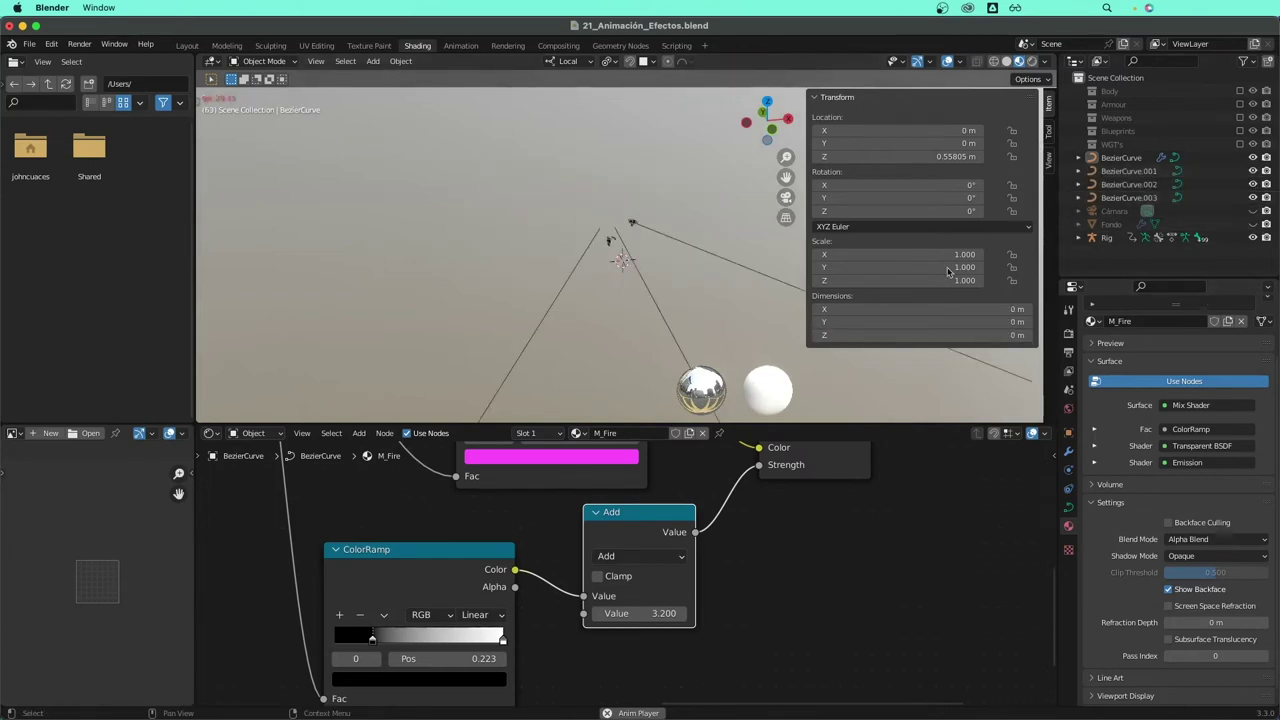
pyautogui.click(702, 247)
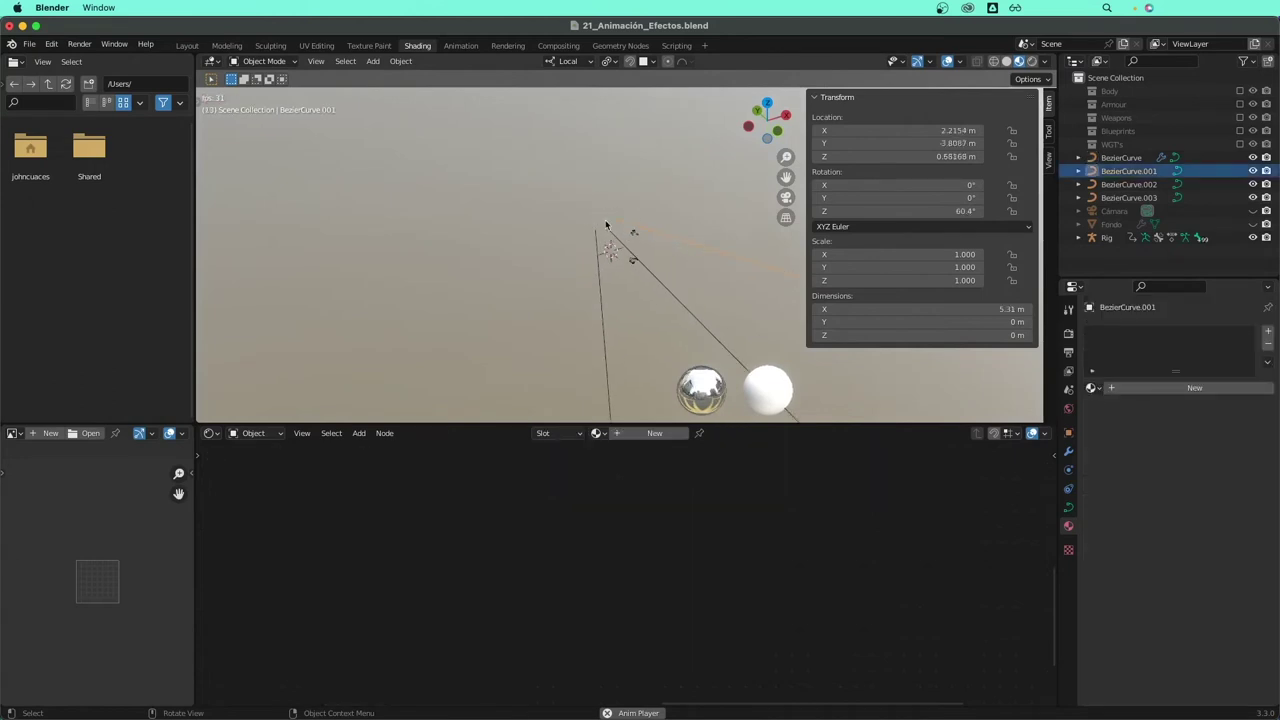
pyautogui.click(652, 280)
pyautogui.click(608, 292)
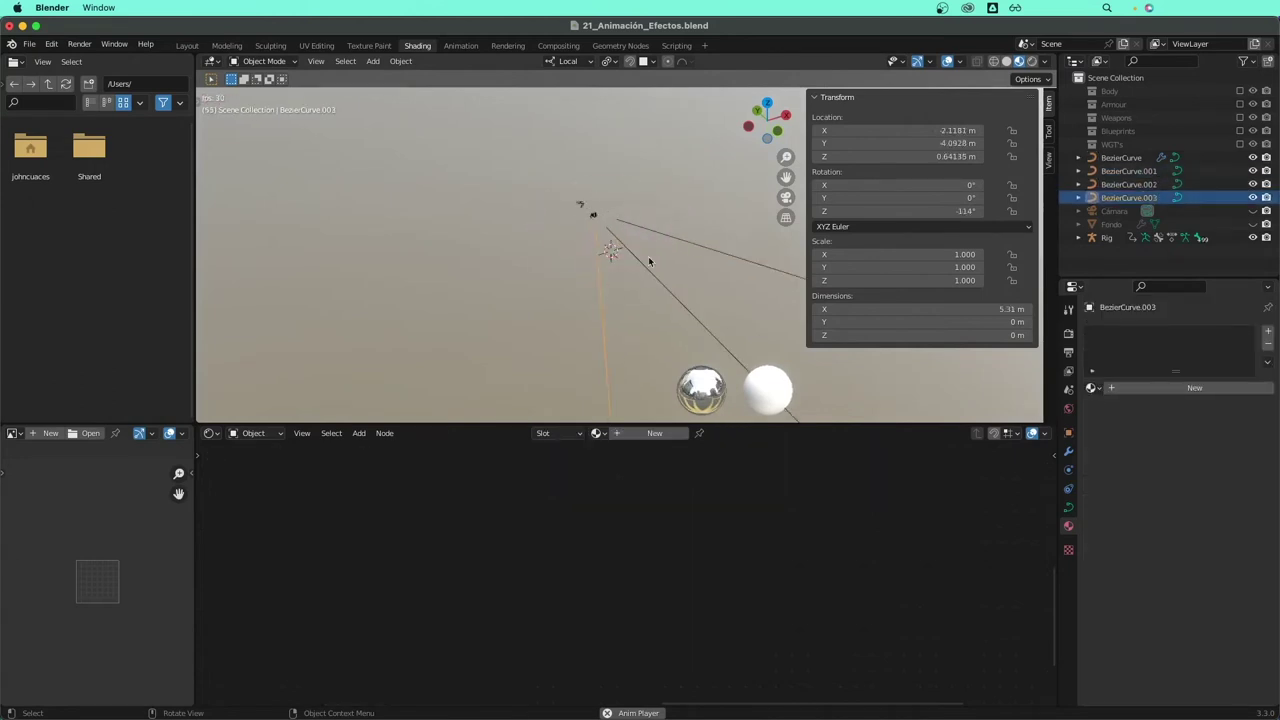
pyautogui.press('space')
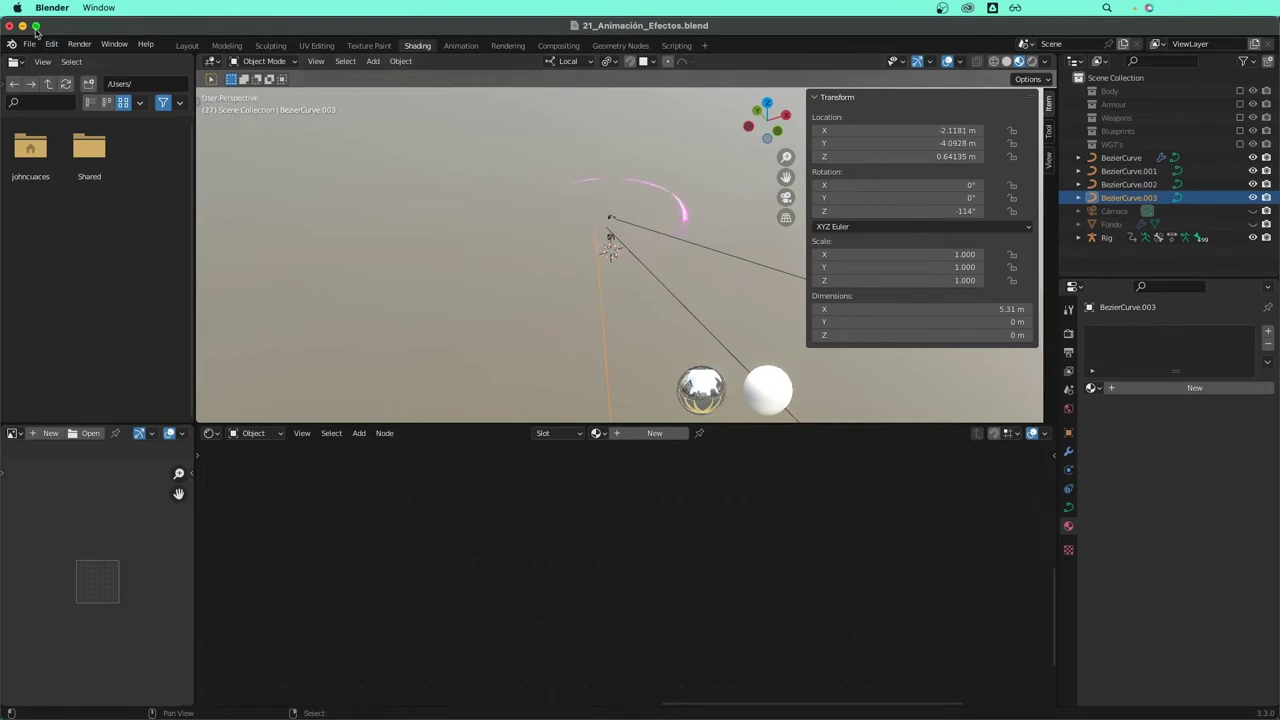
pyautogui.click(30, 45)
pyautogui.moveTo(60, 100)
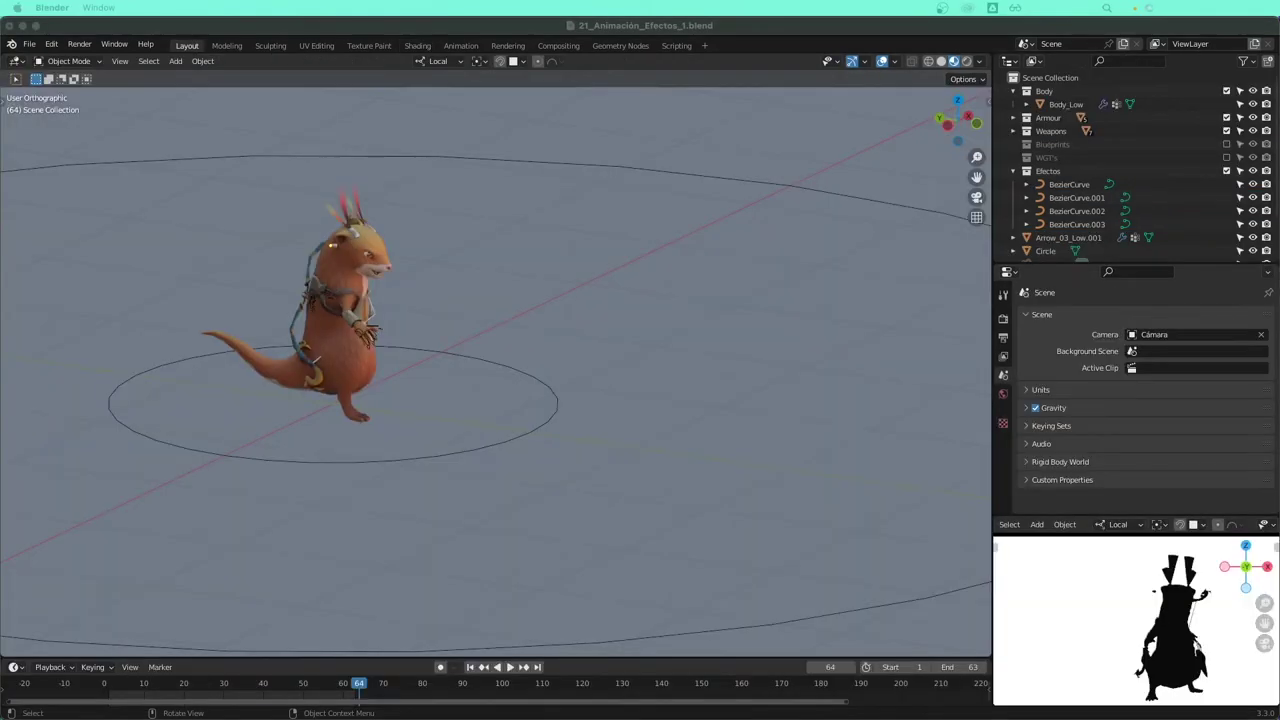
# - Play the animation from frame 0 and pause it at frame 41
pyautogui.click(103, 683)
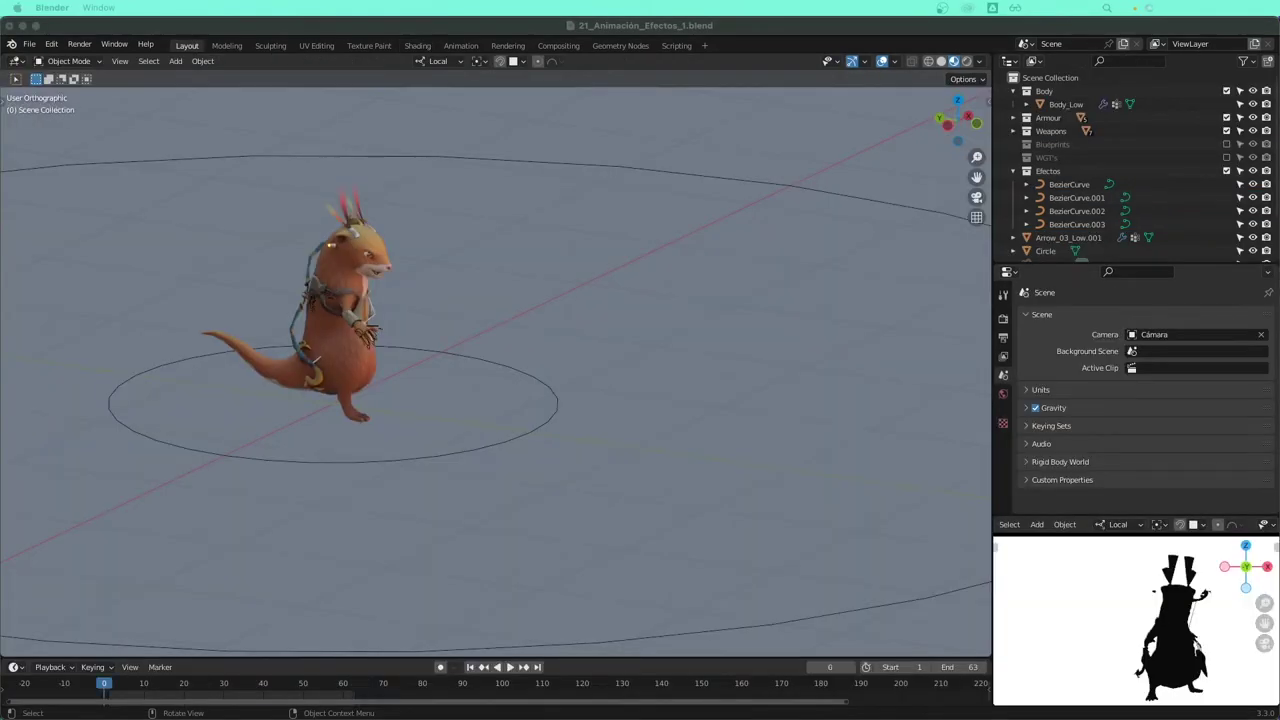
pyautogui.press('space')
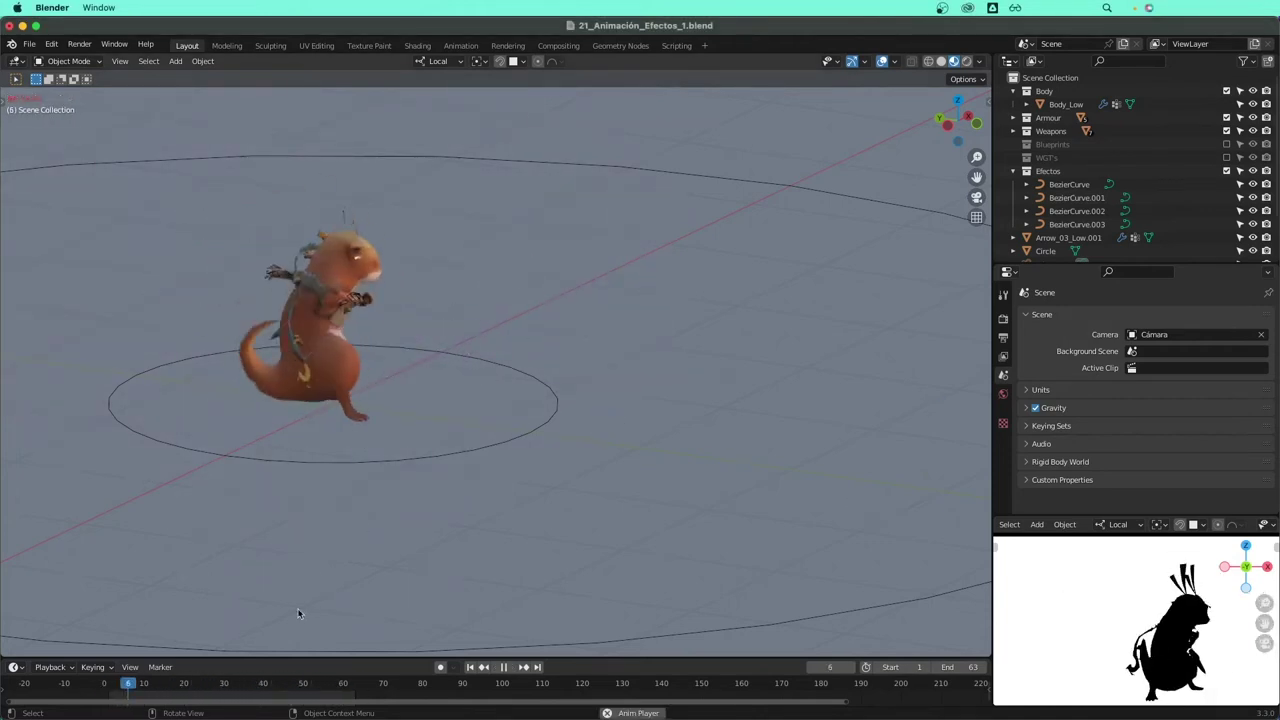
pyautogui.moveTo(262, 683); pyautogui.dragTo(267, 685)
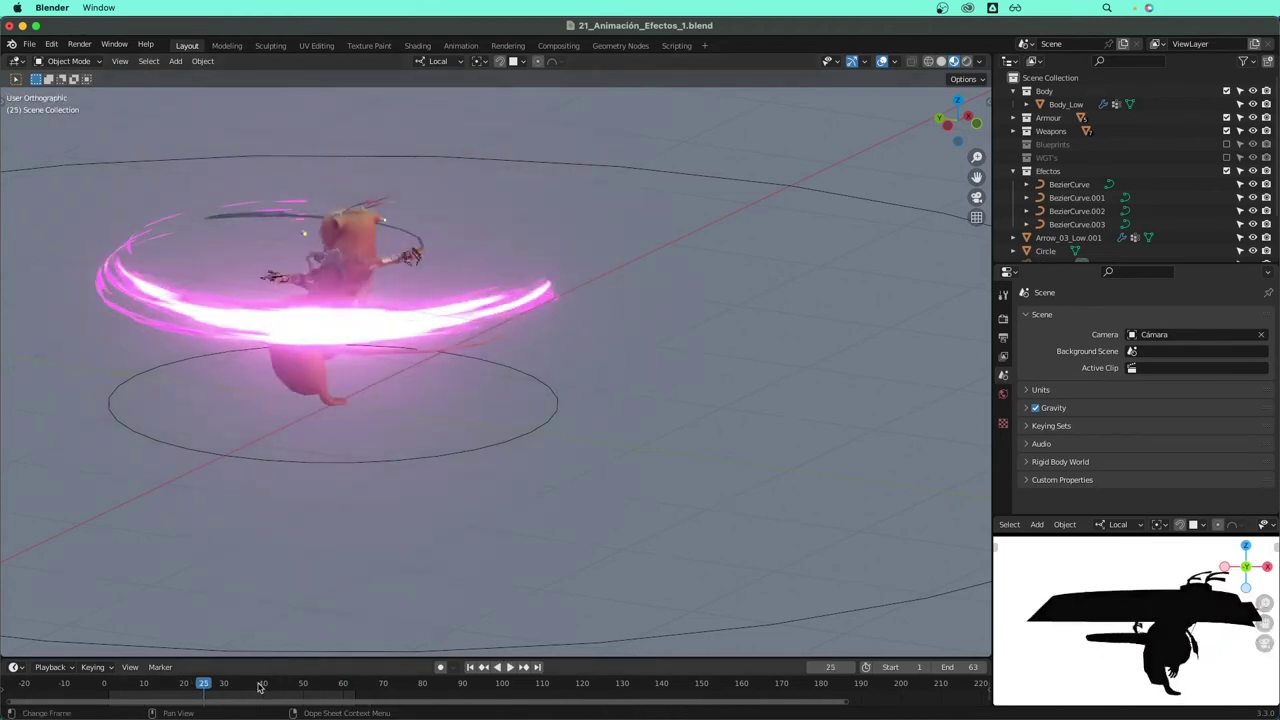
pyautogui.press('space')
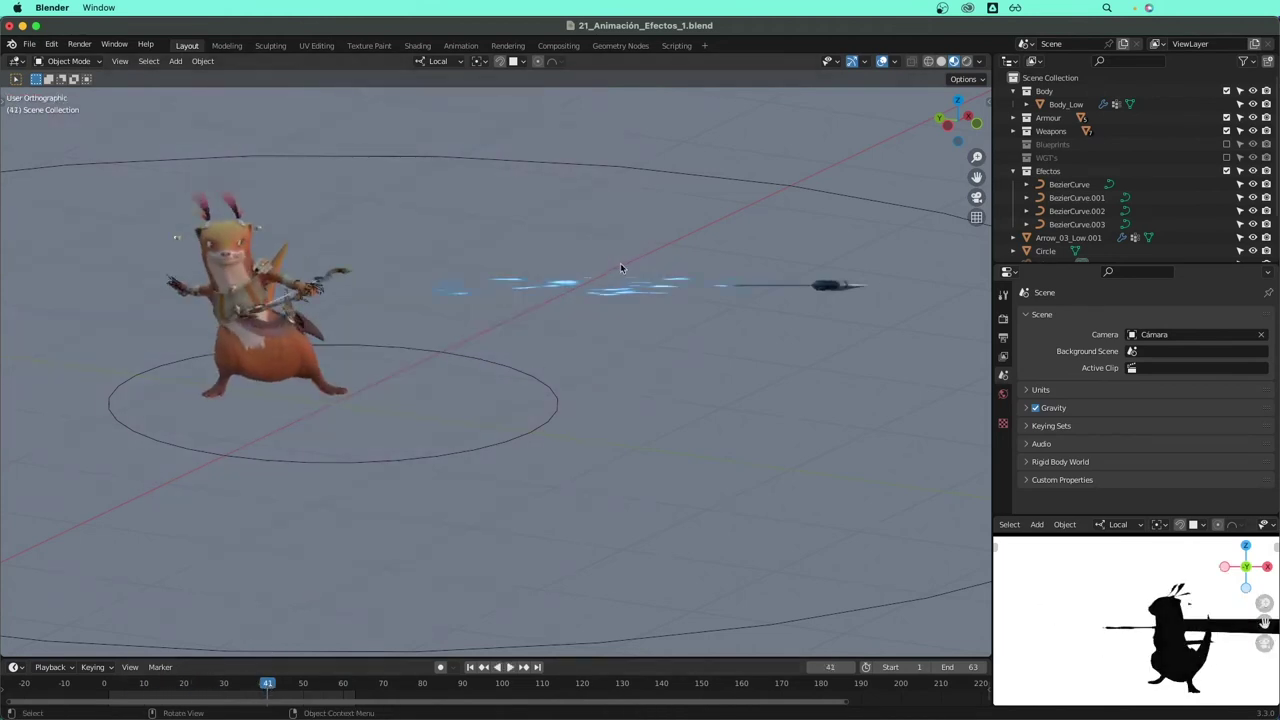
# - Orbit around the character, select the blue arrow trail and arrow, and scrub back toward frame 0
pyautogui.moveTo(351, 563); pyautogui.dragTo(583, 293, button='middle')
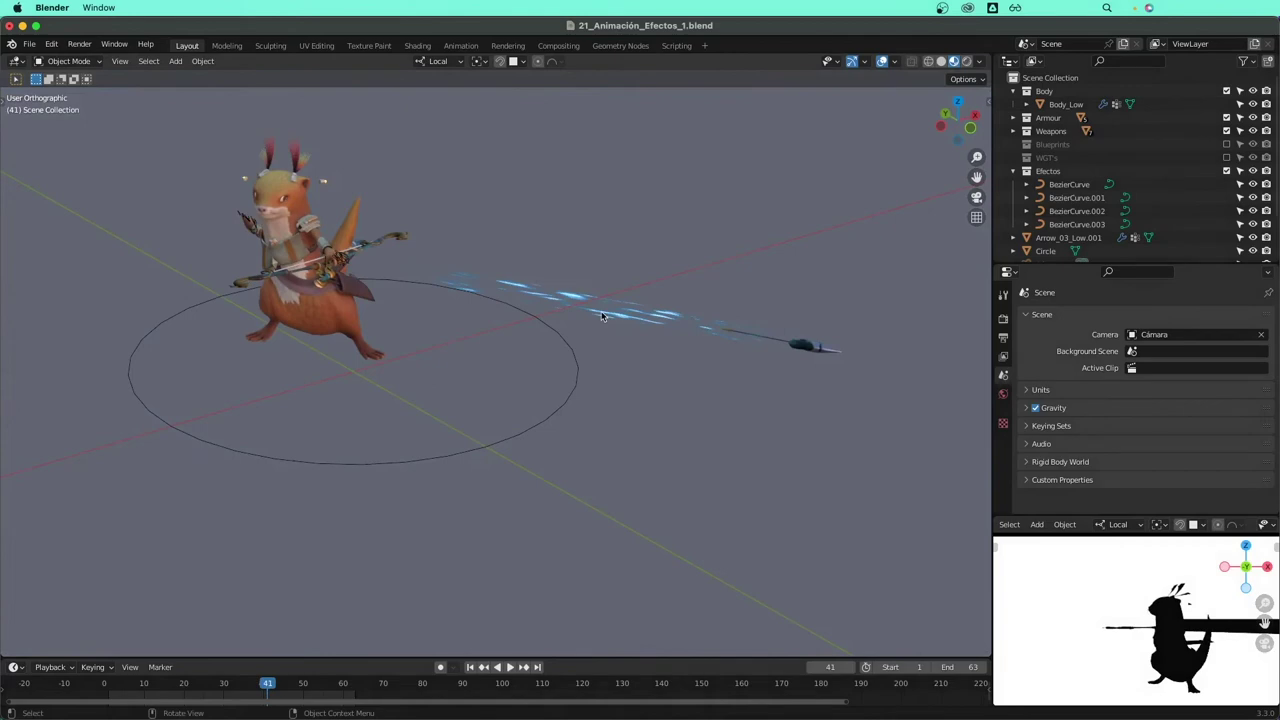
pyautogui.click(601, 316)
pyautogui.moveTo(568, 361)
pyautogui.mouseDown(button='middle')
pyautogui.moveTo(523, 364)
pyautogui.moveTo(594, 383)
pyautogui.moveTo(643, 355)
pyautogui.moveTo(603, 371)
pyautogui.moveTo(694, 377)
pyautogui.moveTo(625, 382)
pyautogui.moveTo(639, 375)
pyautogui.moveTo(651, 397)
pyautogui.moveTo(381, 296)
pyautogui.mouseUp(button='middle')
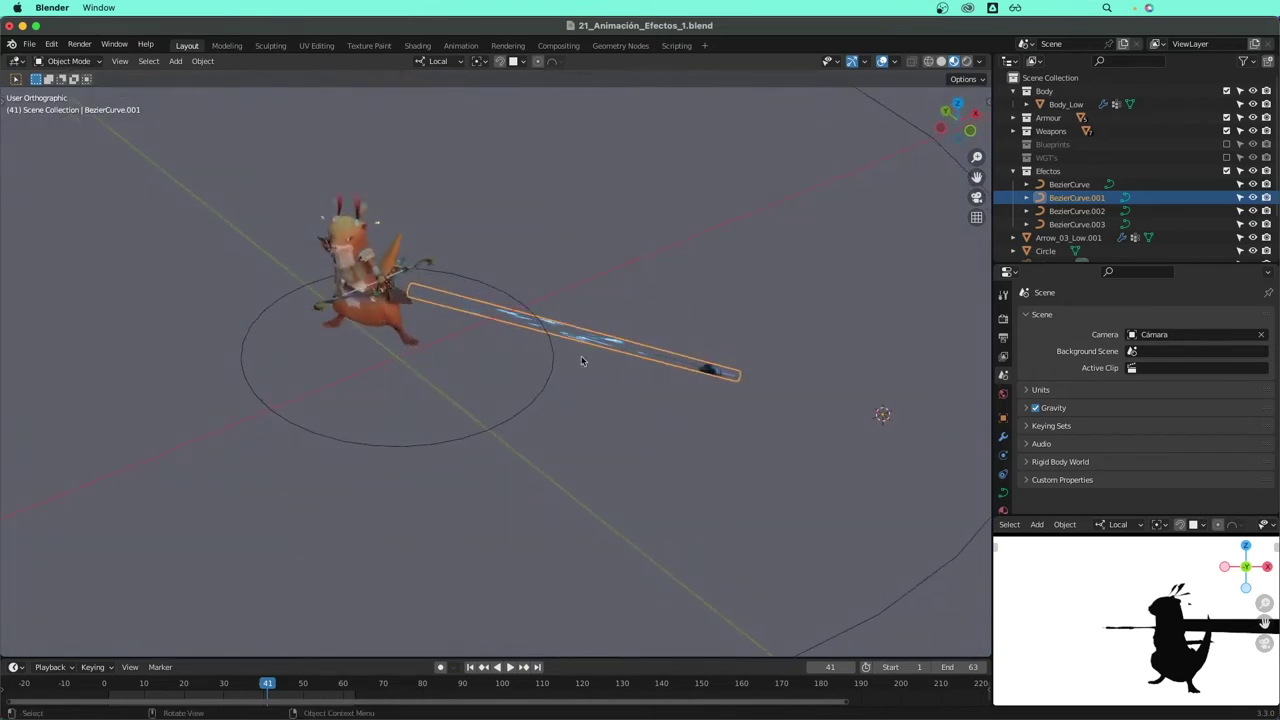
pyautogui.scroll(2, 543, 370)
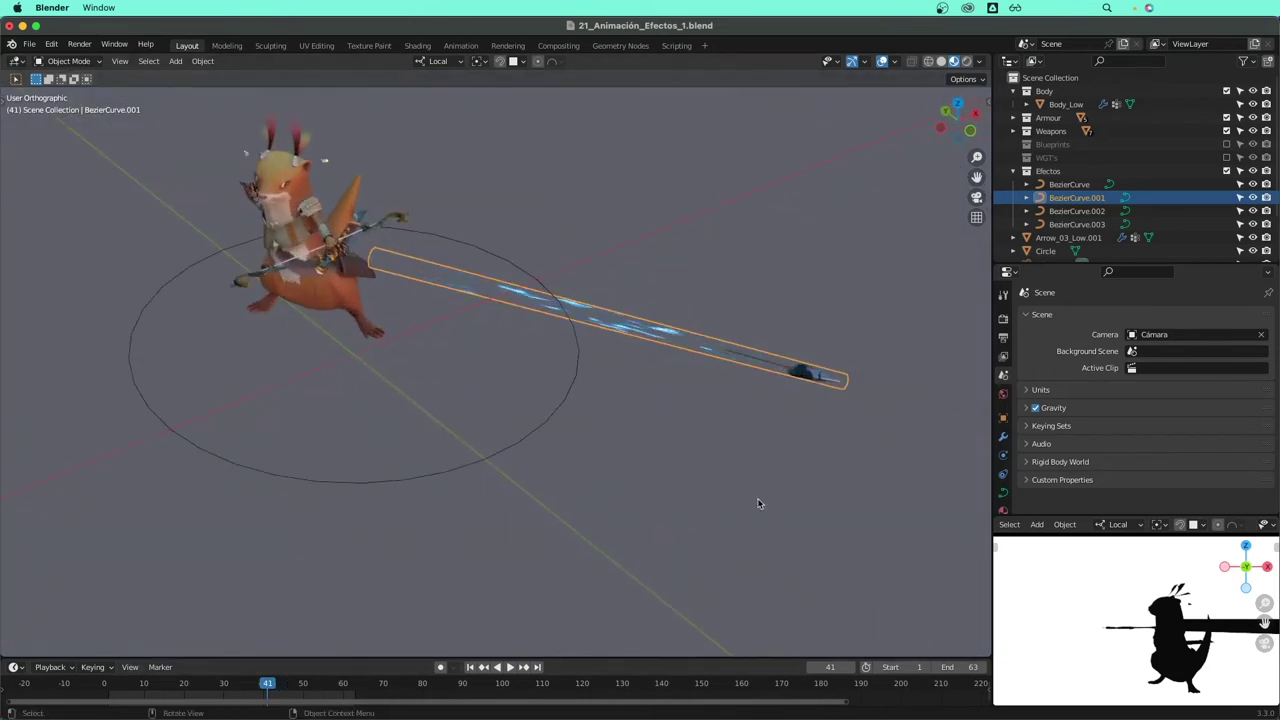
pyautogui.click(806, 373)
pyautogui.moveTo(806, 373)
pyautogui.mouseDown(button='middle')
pyautogui.moveTo(766, 421)
pyautogui.moveTo(721, 417)
pyautogui.moveTo(731, 456)
pyautogui.mouseUp(button='middle')
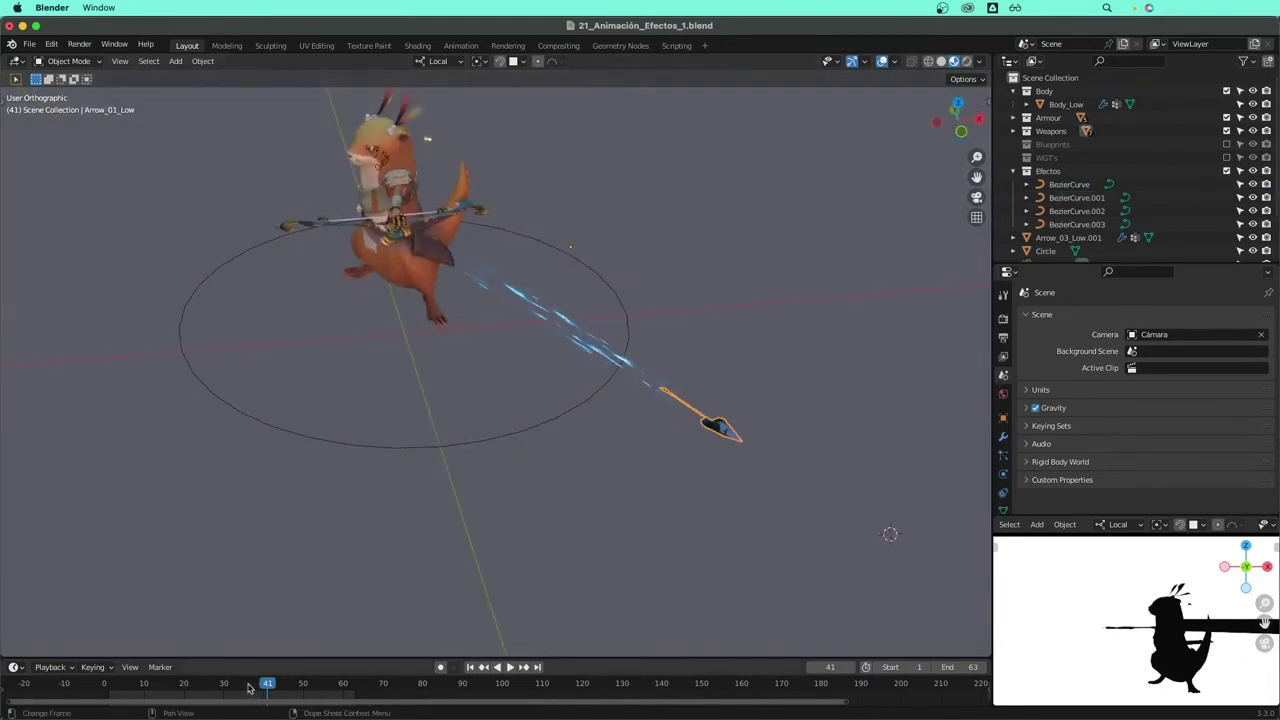
pyautogui.moveTo(249, 688); pyautogui.dragTo(100, 688)
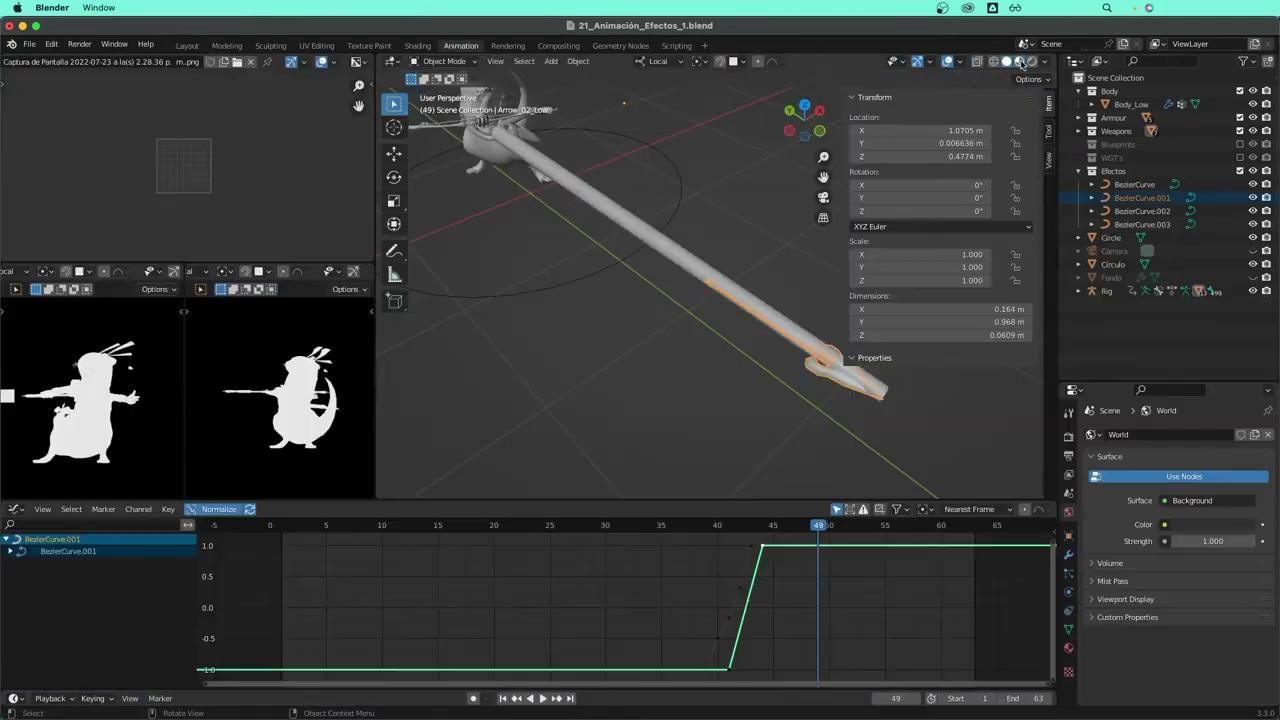
# - Switch the viewport to Material Preview and merge the two image editors into one
pyautogui.click(1021, 62)
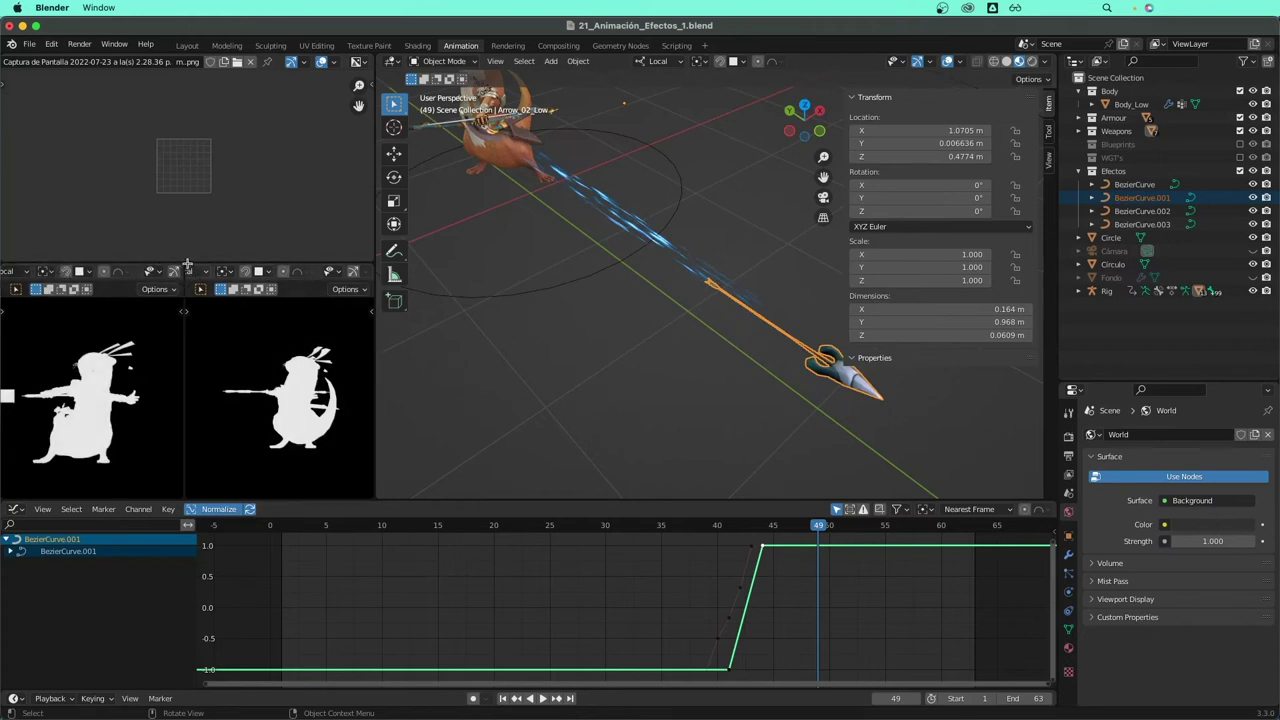
pyautogui.moveTo(187, 265)
pyautogui.mouseDown()
pyautogui.moveTo(314, 277)
pyautogui.moveTo(303, 275)
pyautogui.mouseUp()
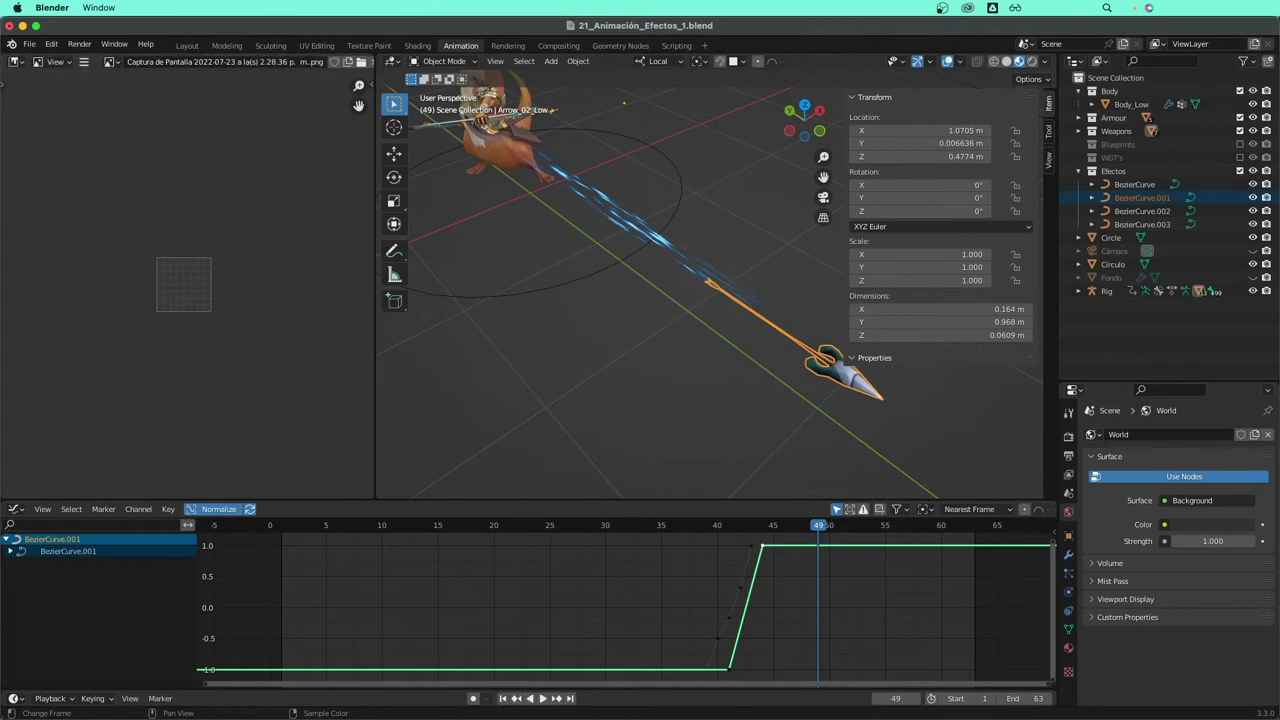
# - Turn the merged area into a Shader Editor and hide its sidebar for more room
pyautogui.click(18, 62)
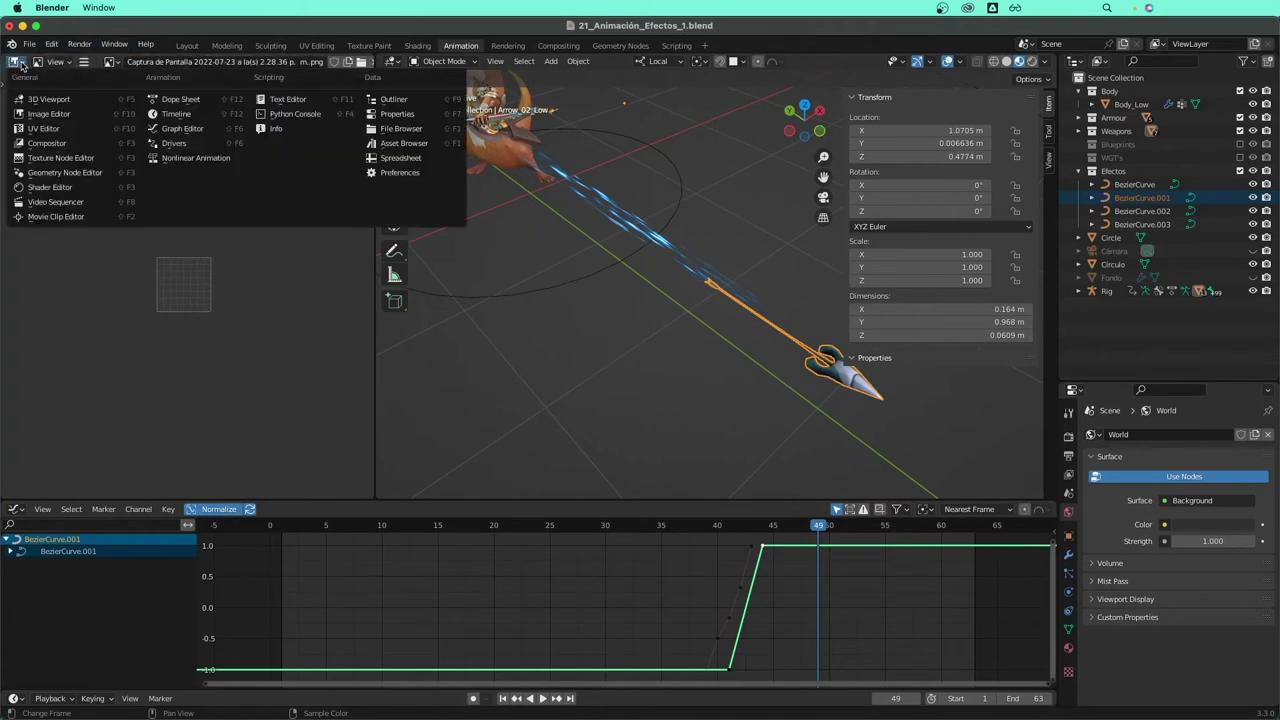
pyautogui.click(80, 195)
pyautogui.scroll(-2, 186, 380)
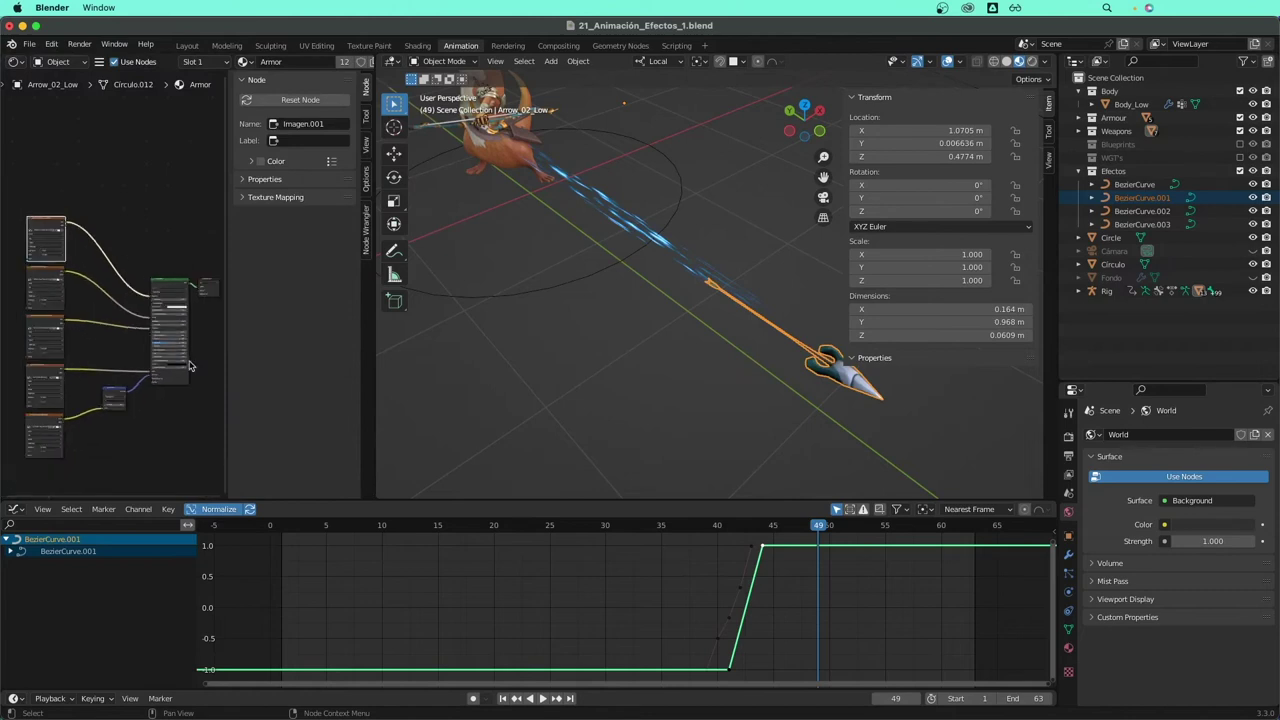
pyautogui.scroll(-2, 183, 365)
pyautogui.press('n')
pyautogui.scroll(2, 186, 370)
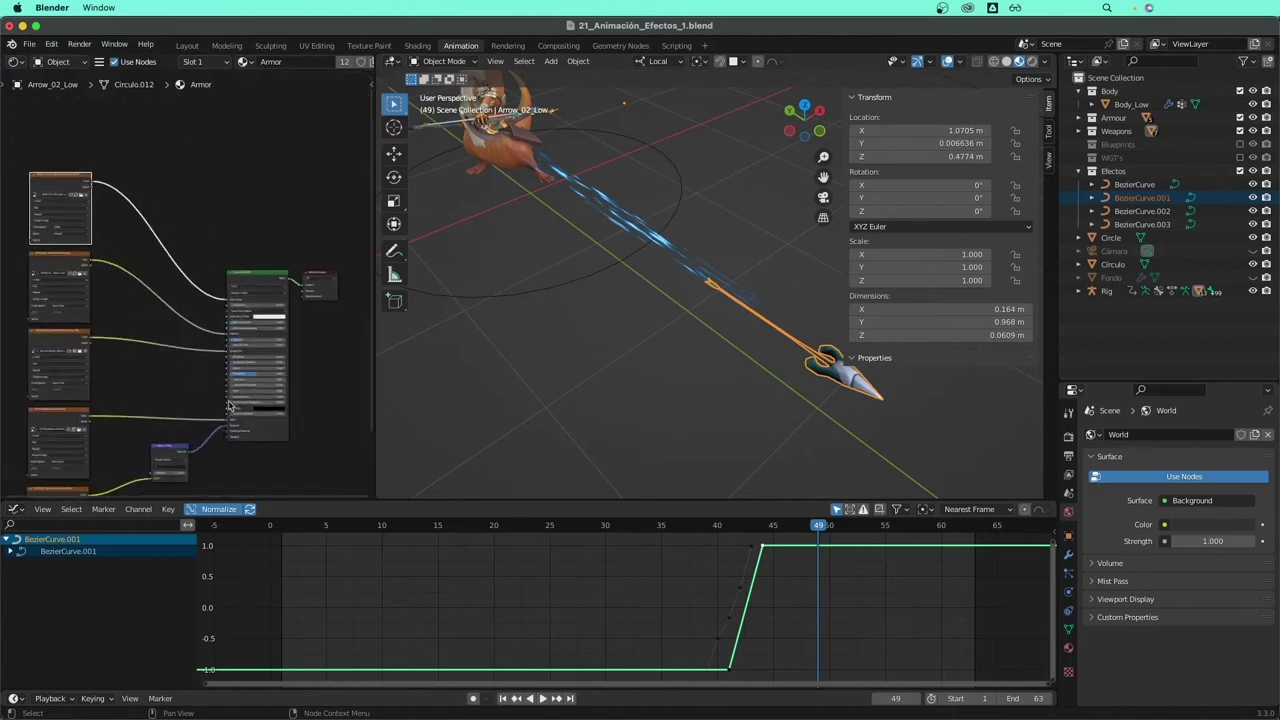
pyautogui.scroll(2, 250, 330)
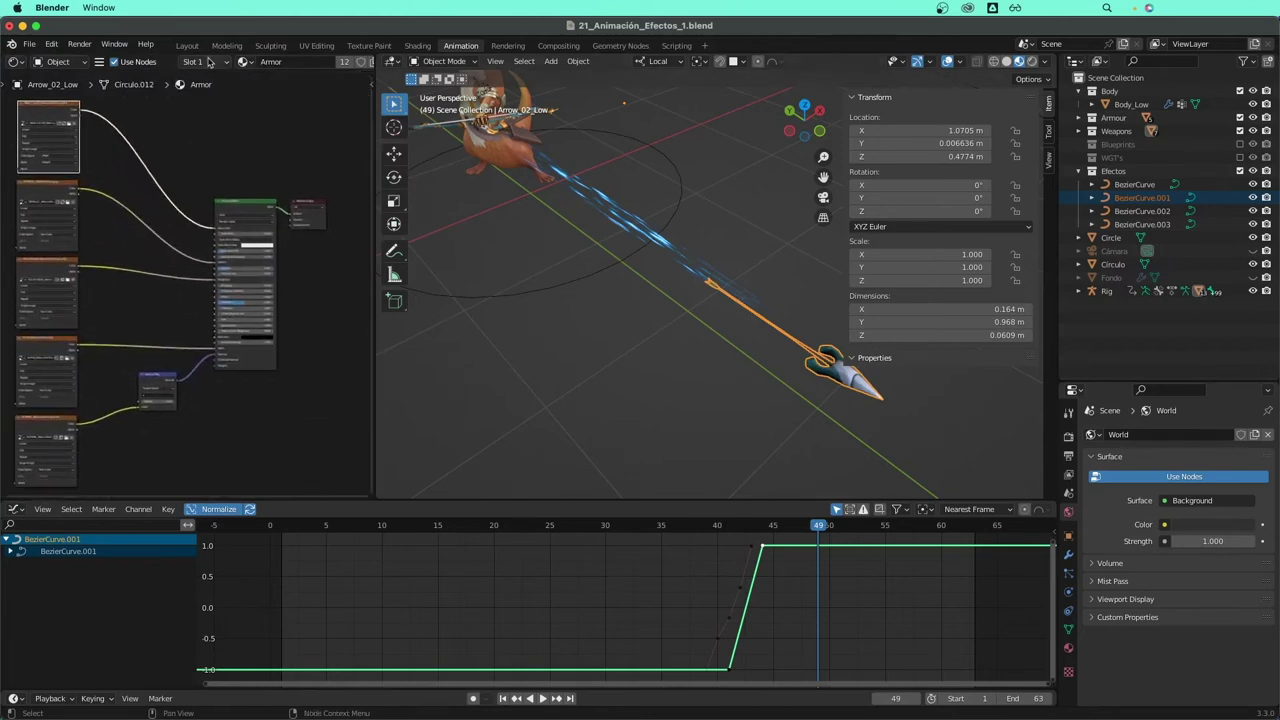
pyautogui.scroll(-2, 350, 65)
pyautogui.scroll(-2, 330, 70)
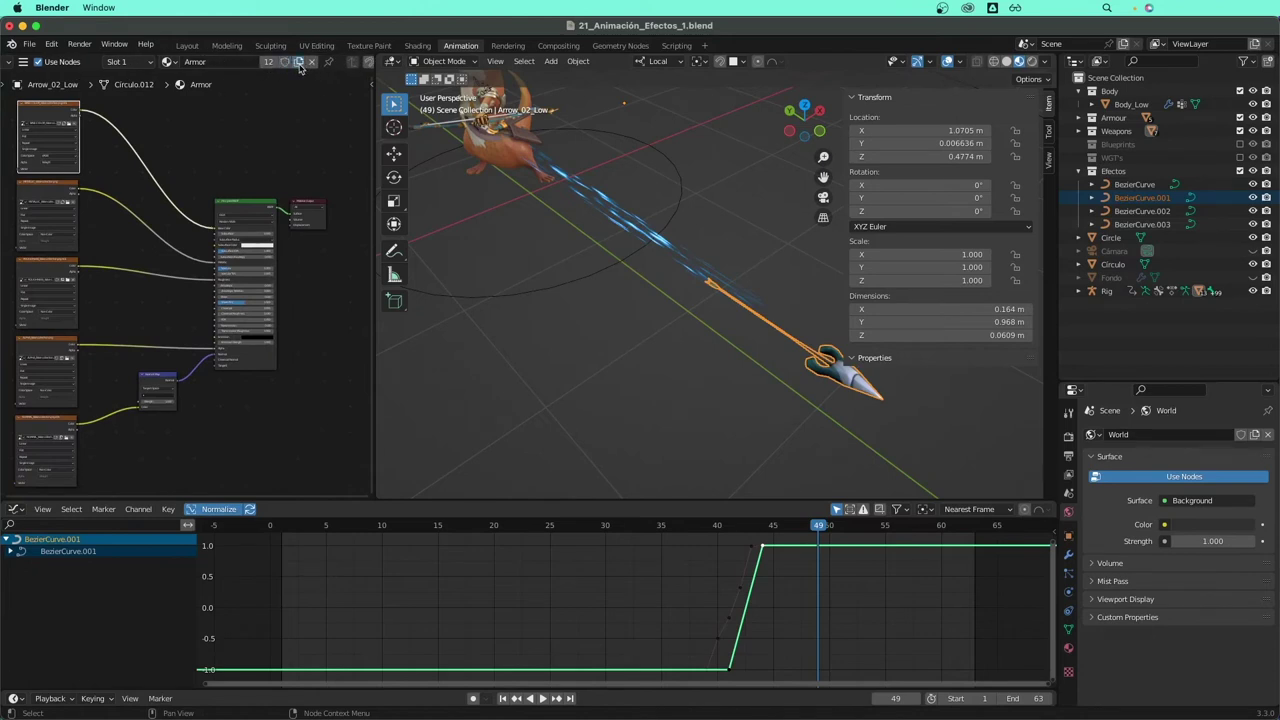
# - Make a single-user copy of the Armor material and move its output node to the right
pyautogui.click(298, 62)
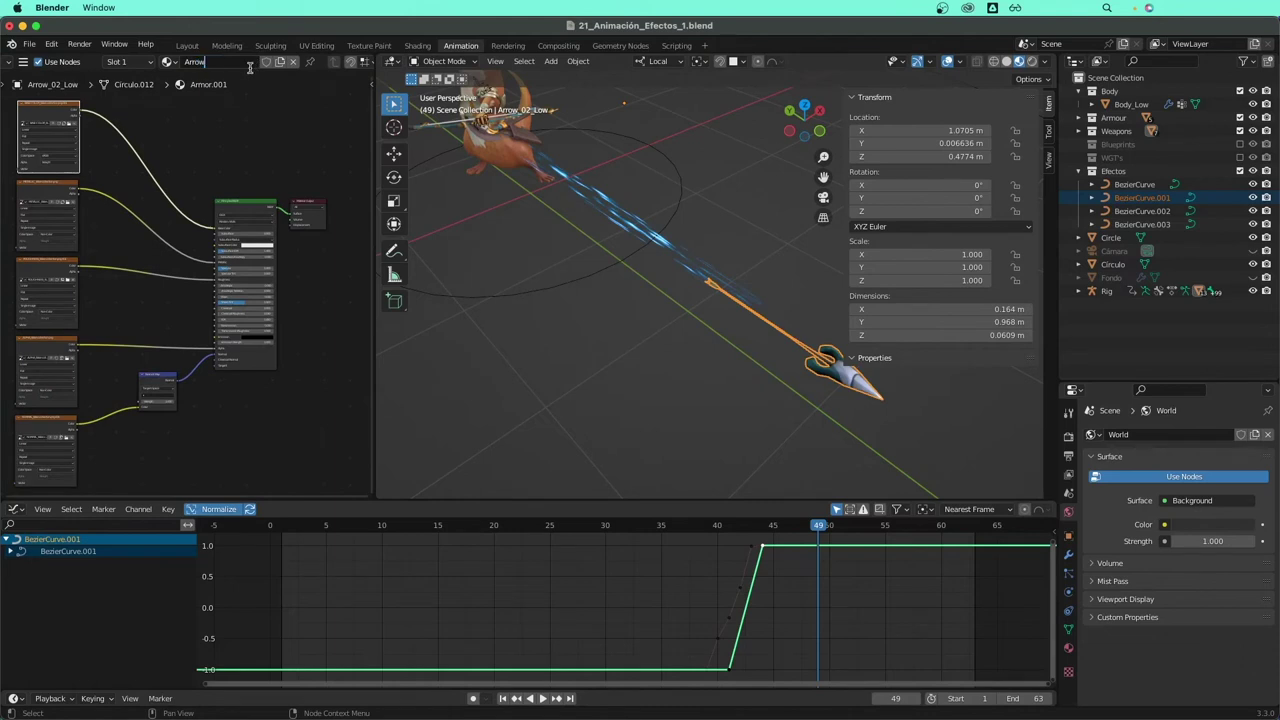
pyautogui.scroll(-1, 262, 112)
pyautogui.moveTo(262, 112); pyautogui.dragTo(243, 194, button='middle')
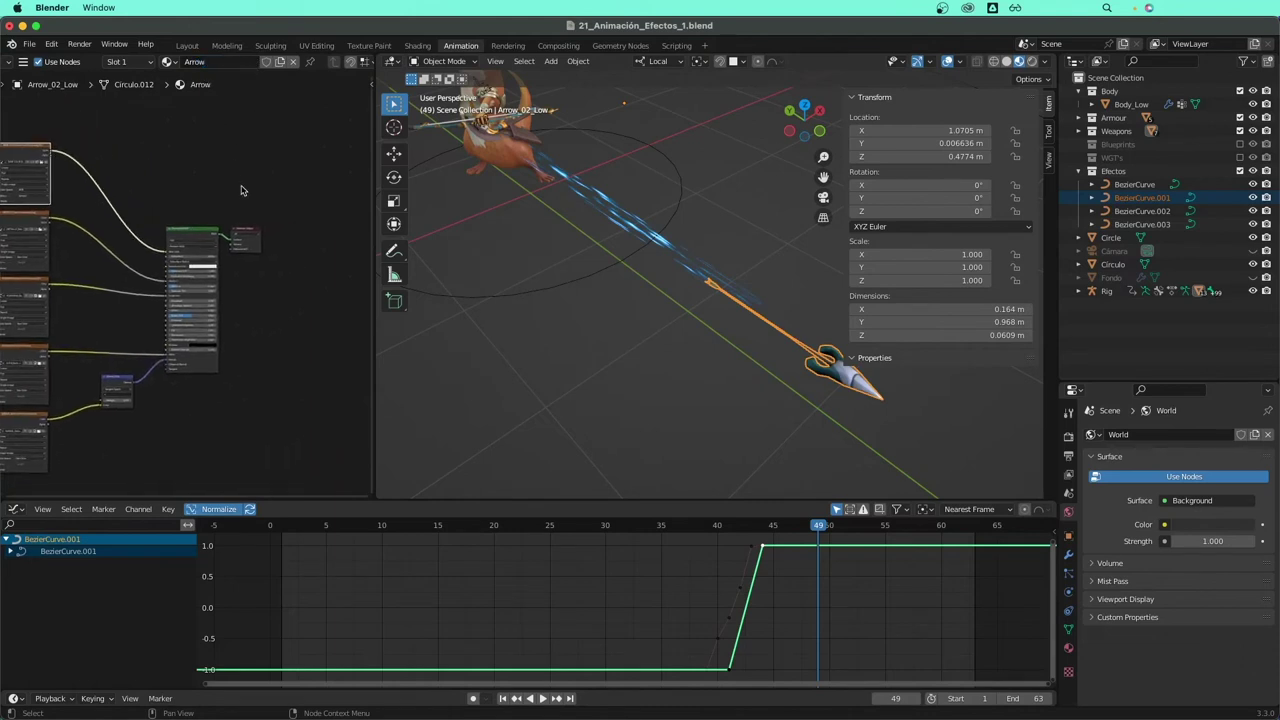
pyautogui.click(255, 223)
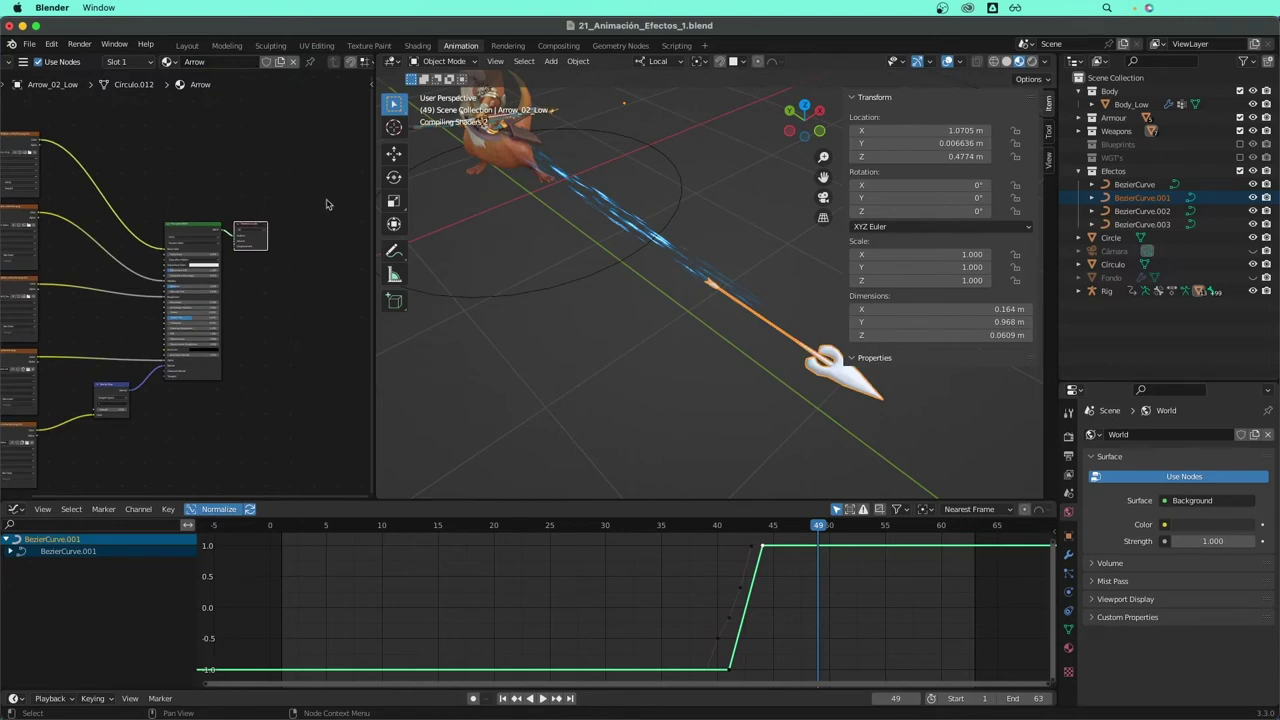
pyautogui.moveTo(255, 230); pyautogui.dragTo(346, 217)
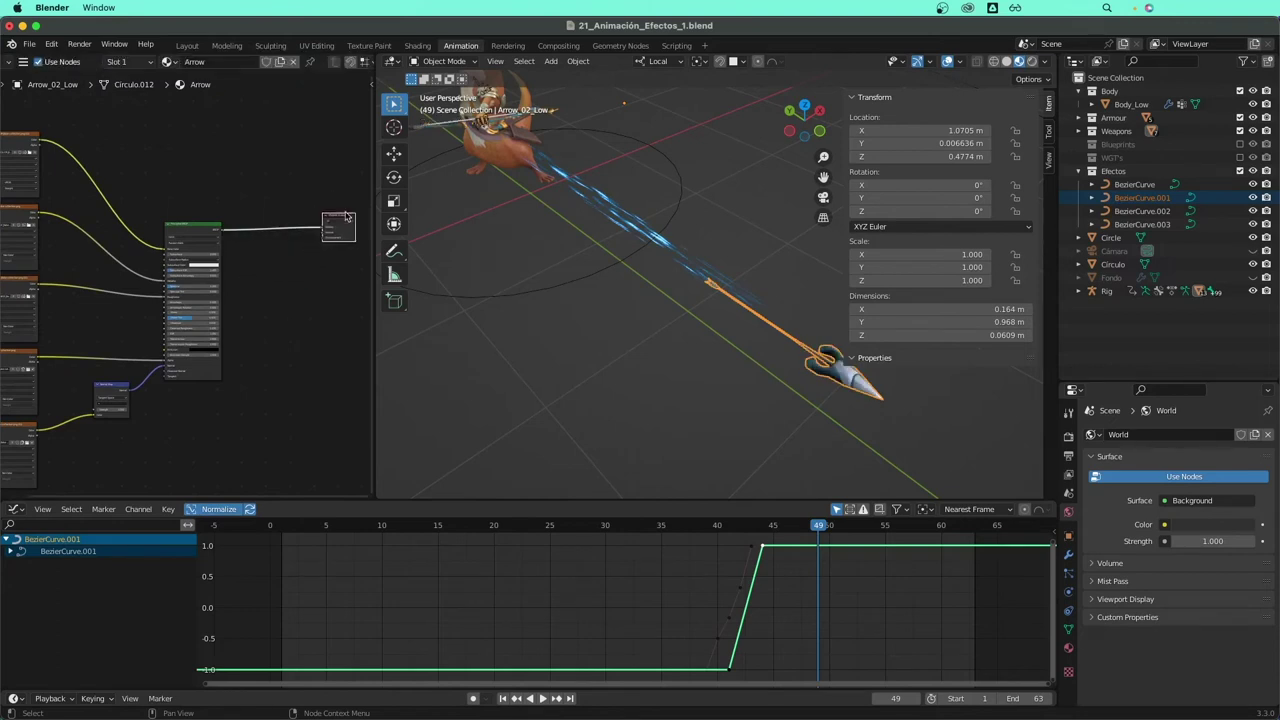
pyautogui.press('g')
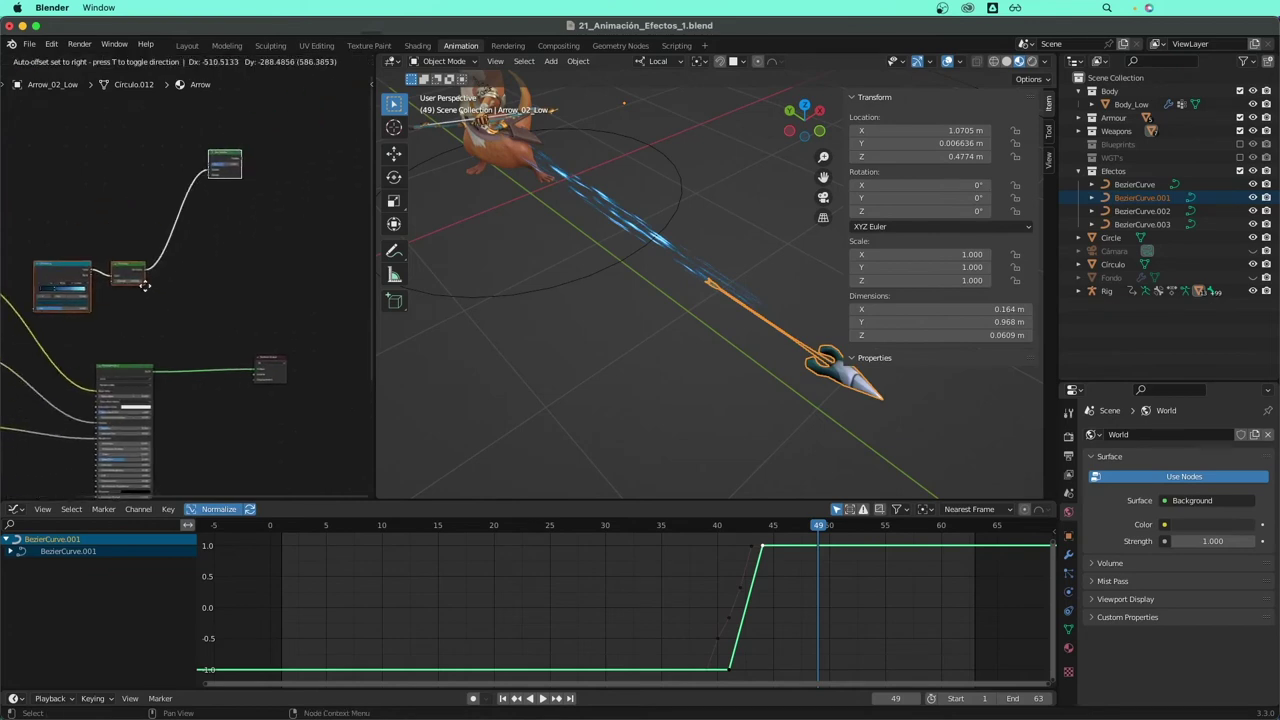
# - Drop the moved nodes lower-left and zoom in on the node tree
pyautogui.click(197, 261)
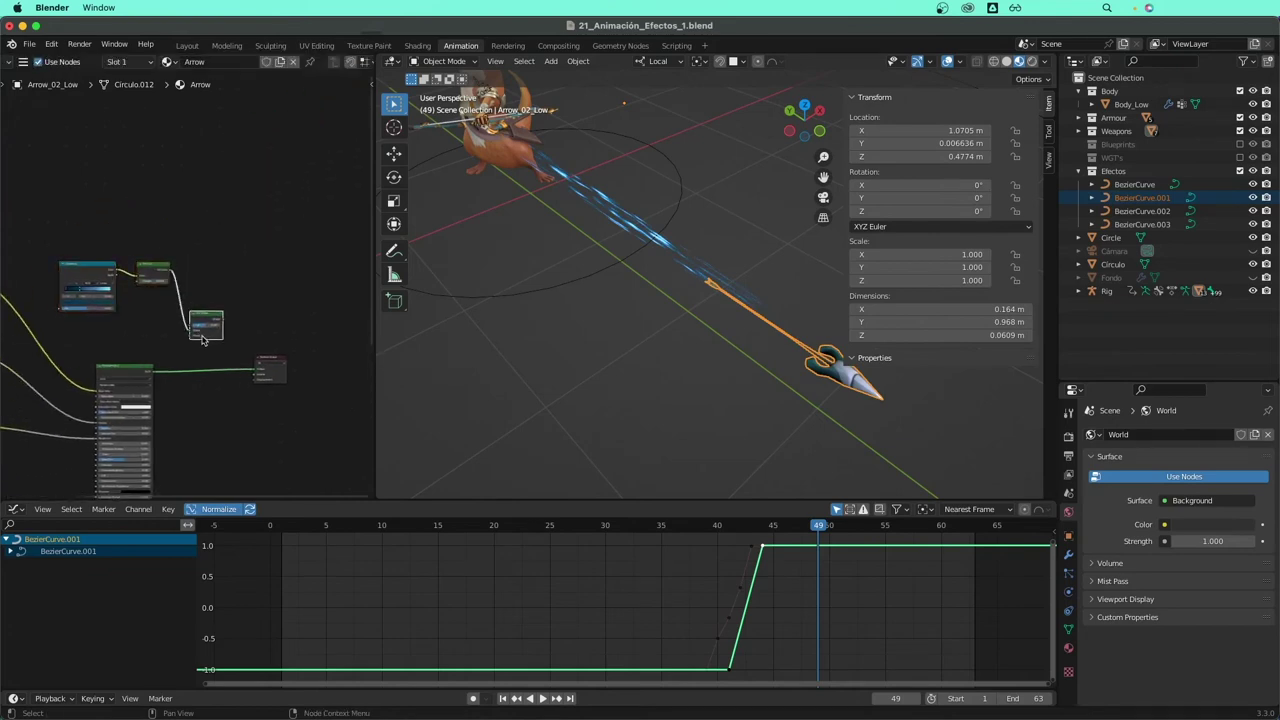
pyautogui.scroll(3, 255, 160)
pyautogui.moveTo(255, 160)
pyautogui.mouseDown(button='middle')
pyautogui.moveTo(289, 270)
pyautogui.moveTo(215, 282)
pyautogui.mouseUp(button='middle')
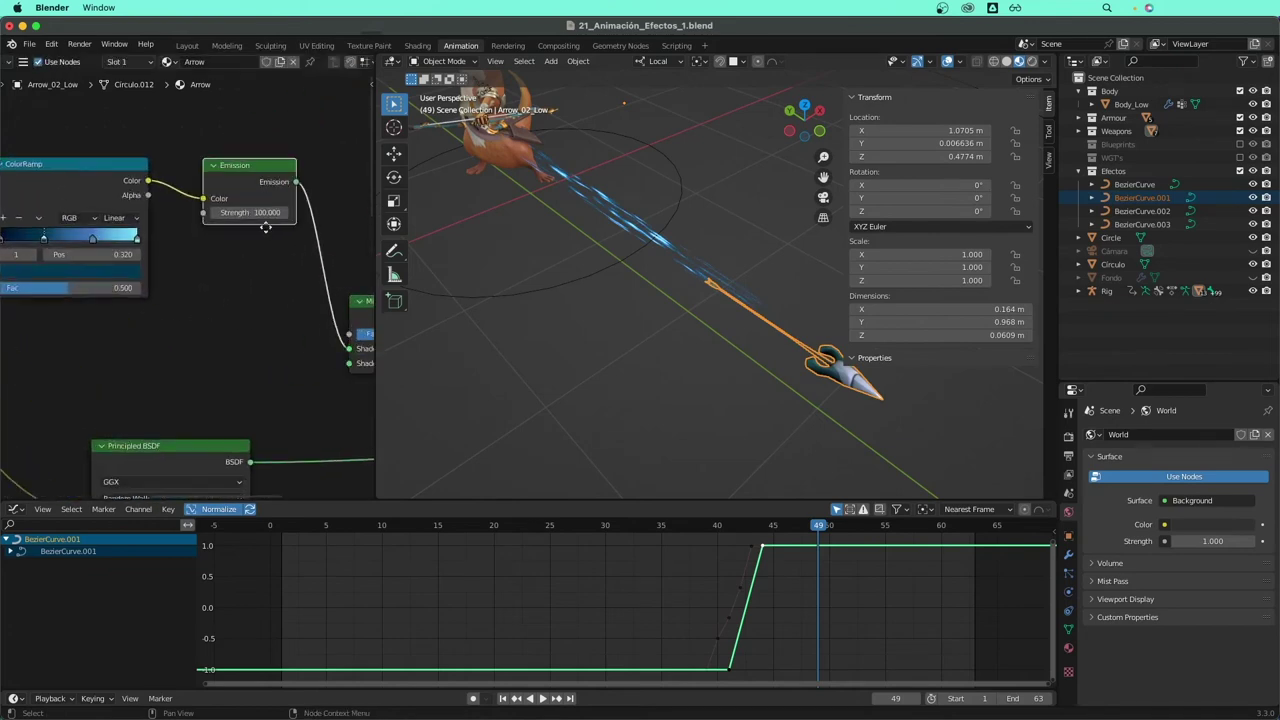
pyautogui.moveTo(262, 185); pyautogui.dragTo(243, 204)
pyautogui.moveTo(262, 290)
pyautogui.mouseDown(button='middle')
pyautogui.moveTo(290, 320)
pyautogui.moveTo(331, 296)
pyautogui.mouseUp(button='middle')
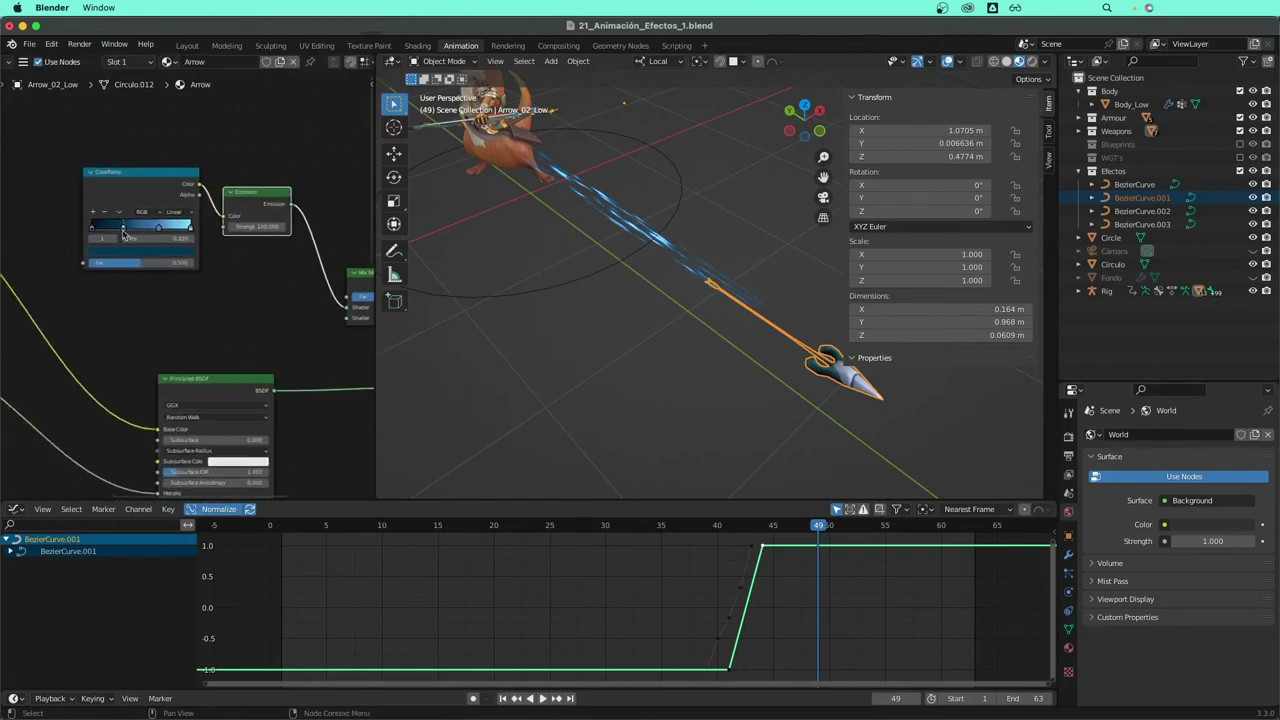
# - Connect Principled BSDF into the Mix Shader's shader input, then play the animation backwards
pyautogui.click(137, 168)
pyautogui.moveTo(293, 371)
pyautogui.mouseDown(button='middle')
pyautogui.moveTo(205, 300)
pyautogui.moveTo(224, 312)
pyautogui.moveTo(208, 283)
pyautogui.mouseUp(button='middle')
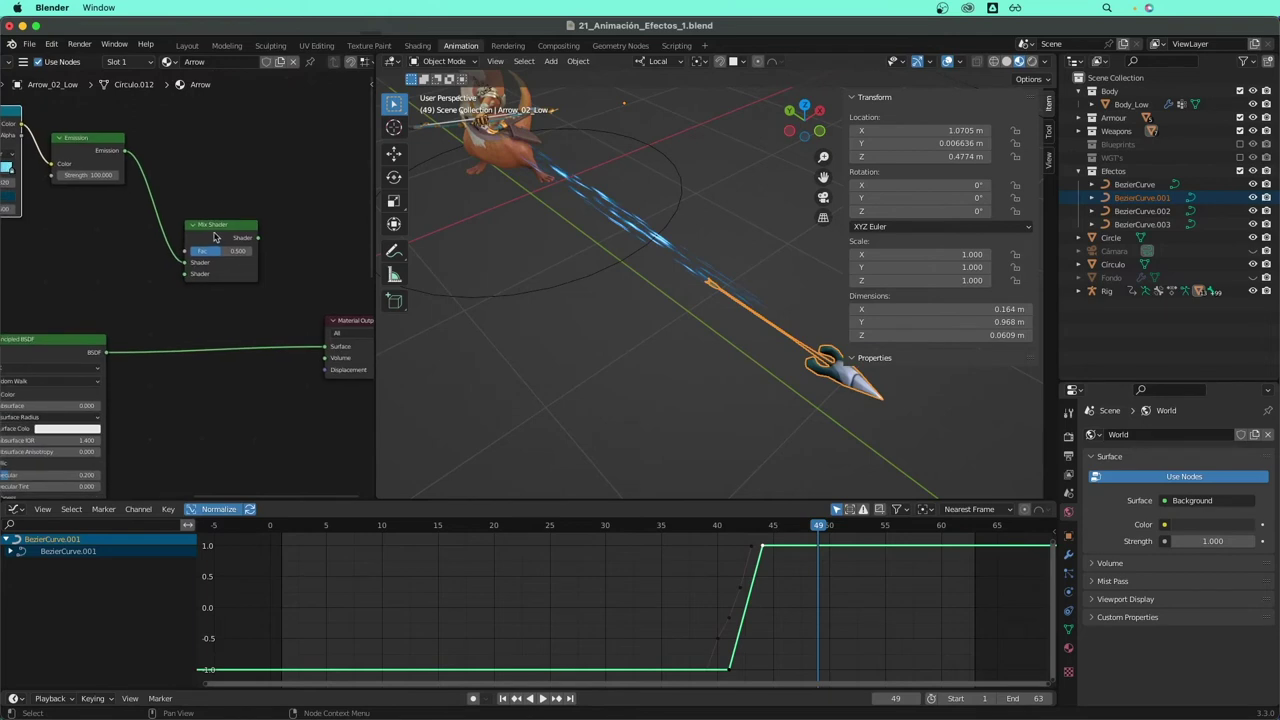
pyautogui.click(212, 257)
pyautogui.moveTo(106, 352)
pyautogui.mouseDown()
pyautogui.moveTo(186, 266)
pyautogui.moveTo(207, 325)
pyautogui.moveTo(325, 346)
pyautogui.mouseUp()
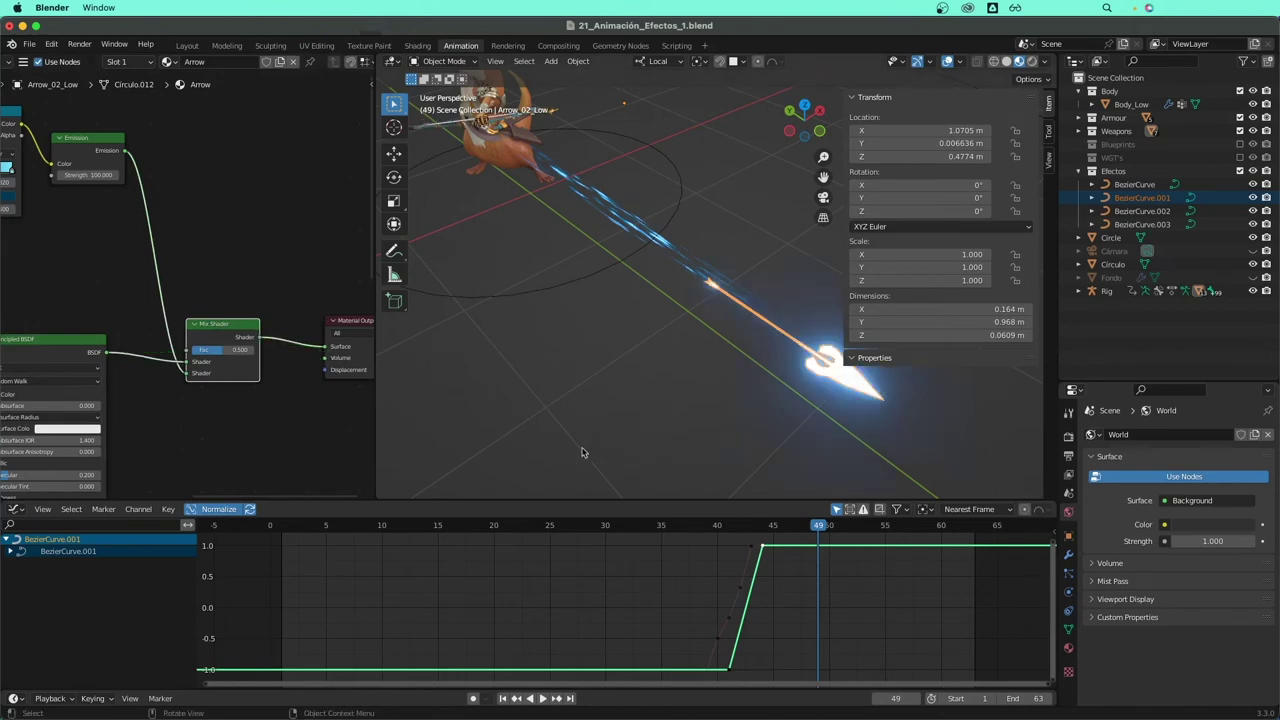
pyautogui.hotkey('shift', 'ctrl', 'space')
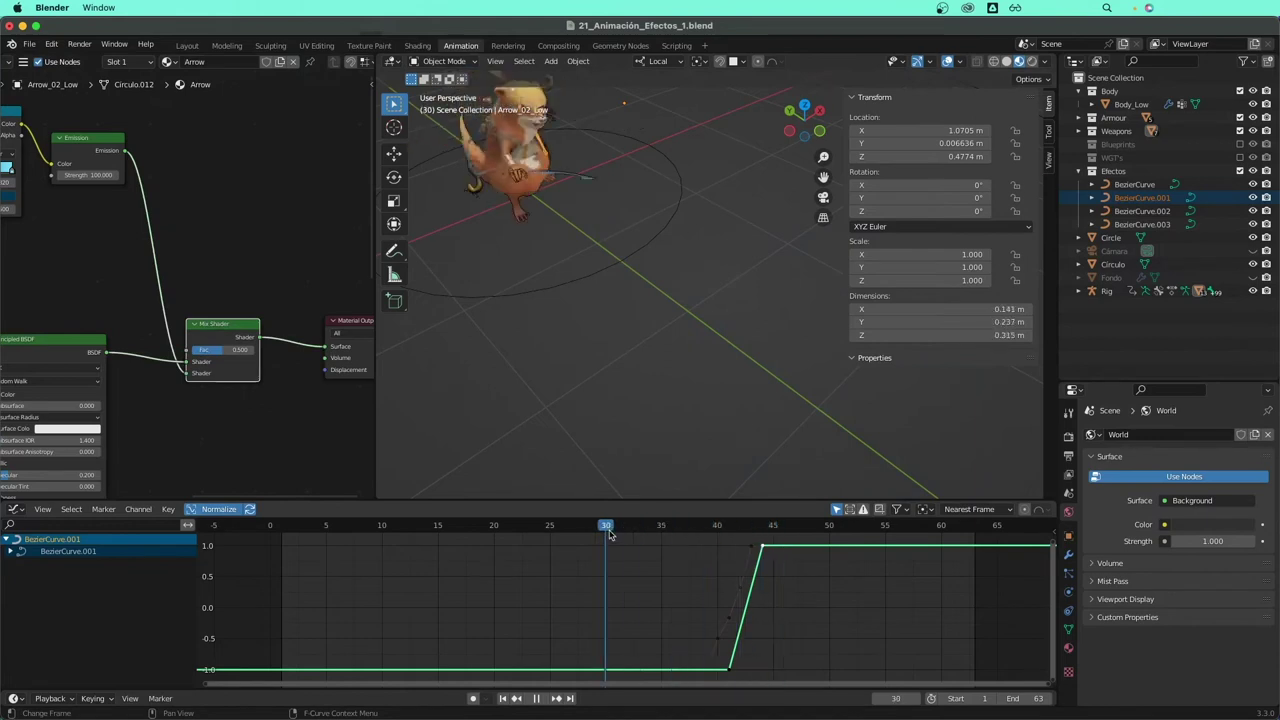
# - Stop playback, scrub to frame 37, and keyframe the Mix Shader Fac at 0
pyautogui.press('space')
pyautogui.moveTo(605, 308)
pyautogui.mouseDown(button='middle')
pyautogui.moveTo(539, 313)
pyautogui.moveTo(596, 300)
pyautogui.moveTo(651, 320)
pyautogui.moveTo(607, 323)
pyautogui.moveTo(597, 243)
pyautogui.moveTo(620, 351)
pyautogui.mouseUp(button='middle')
pyautogui.click(607, 323)
pyautogui.scroll(3, 598, 218)
pyautogui.scroll(-3, 598, 218)
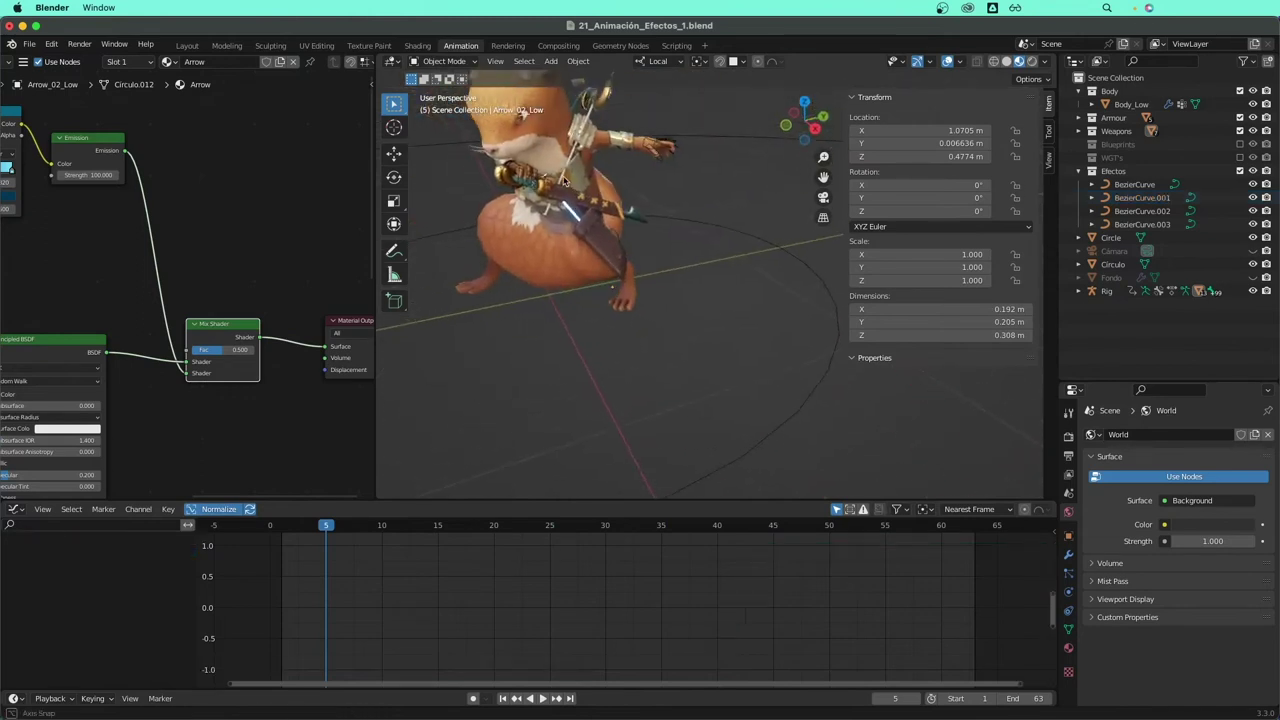
pyautogui.moveTo(598, 218); pyautogui.dragTo(590, 207, button='middle')
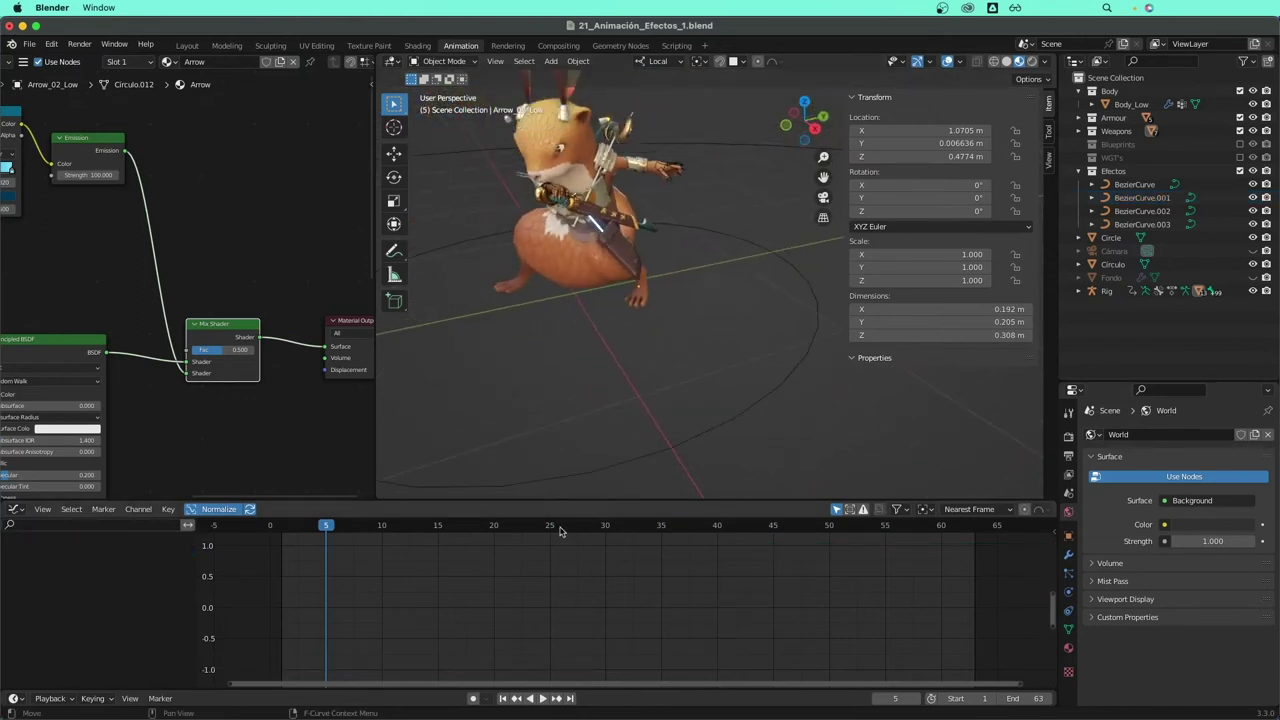
pyautogui.moveTo(560, 531)
pyautogui.mouseDown()
pyautogui.moveTo(786, 537)
pyautogui.moveTo(762, 532)
pyautogui.mouseUp()
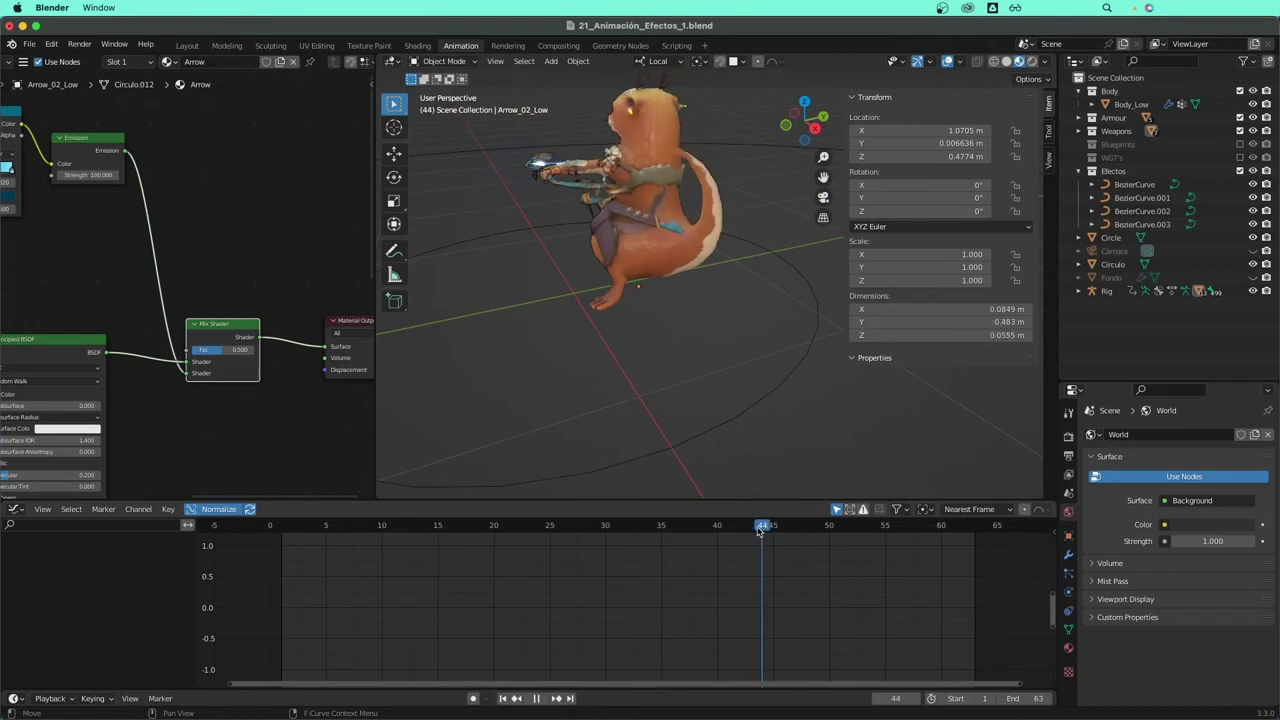
pyautogui.moveTo(571, 317)
pyautogui.mouseDown(button='middle')
pyautogui.moveTo(718, 334)
pyautogui.moveTo(201, 366)
pyautogui.mouseUp(button='middle')
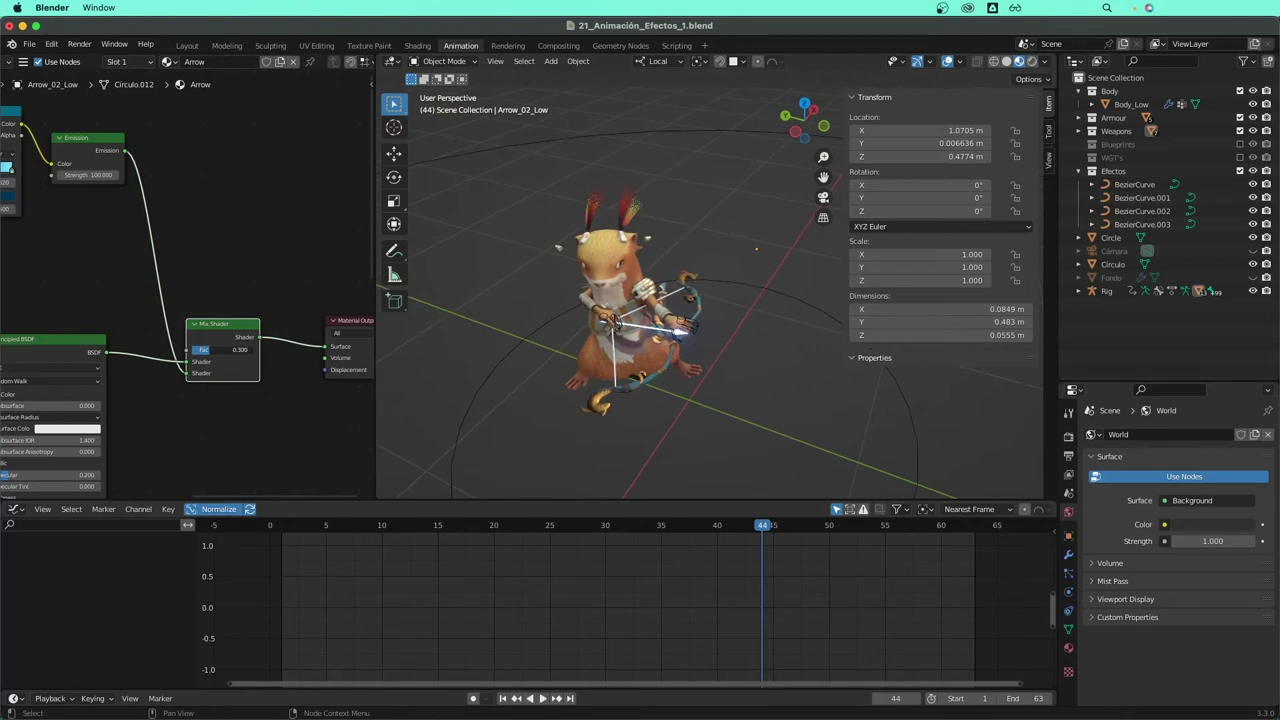
pyautogui.moveTo(204, 349); pyautogui.dragTo(196, 349)
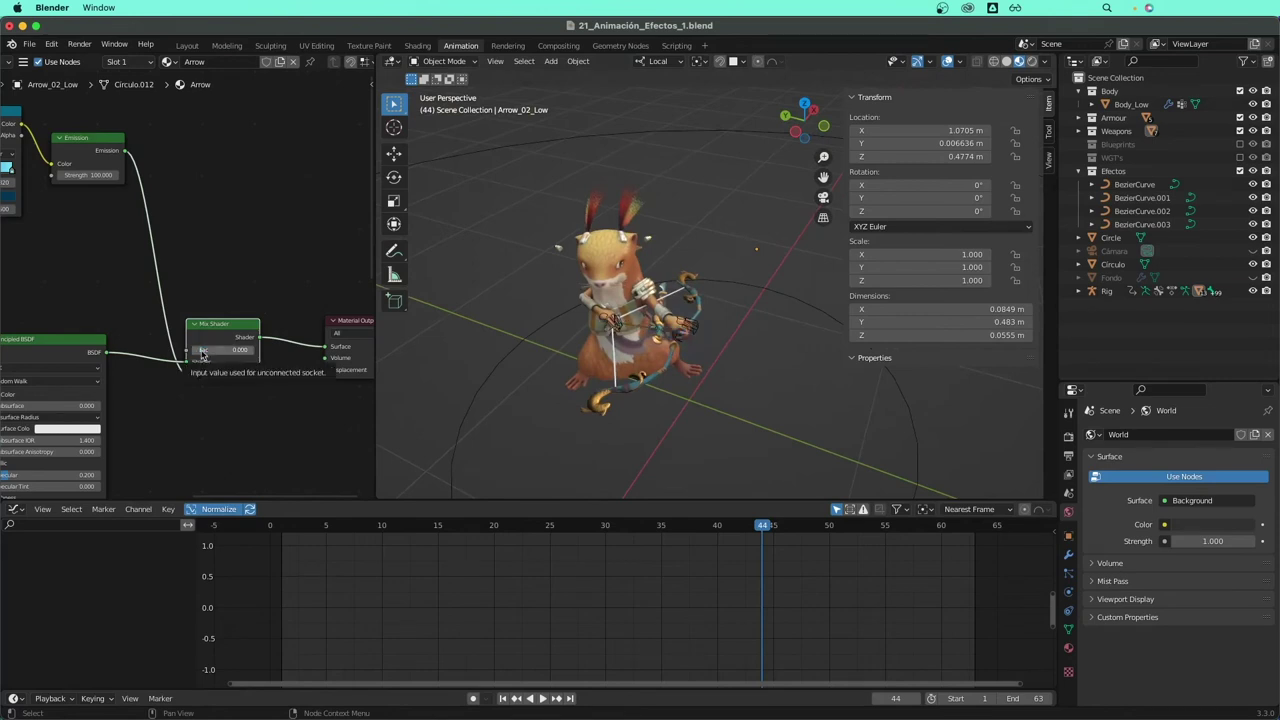
pyautogui.press('i')
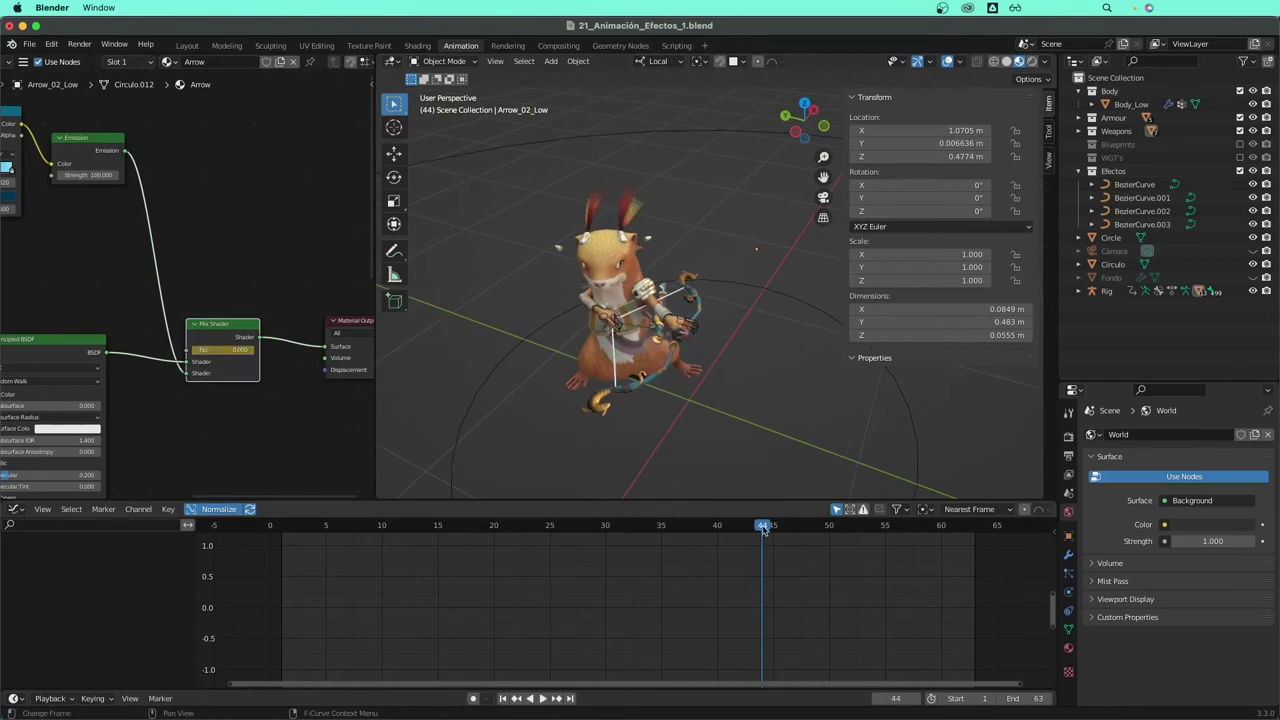
# - At frame 47, set the Mix Shader Fac to 1, then lower it toward 0.200
pyautogui.moveTo(767, 529)
pyautogui.mouseDown()
pyautogui.moveTo(794, 534)
pyautogui.moveTo(773, 533)
pyautogui.mouseUp()
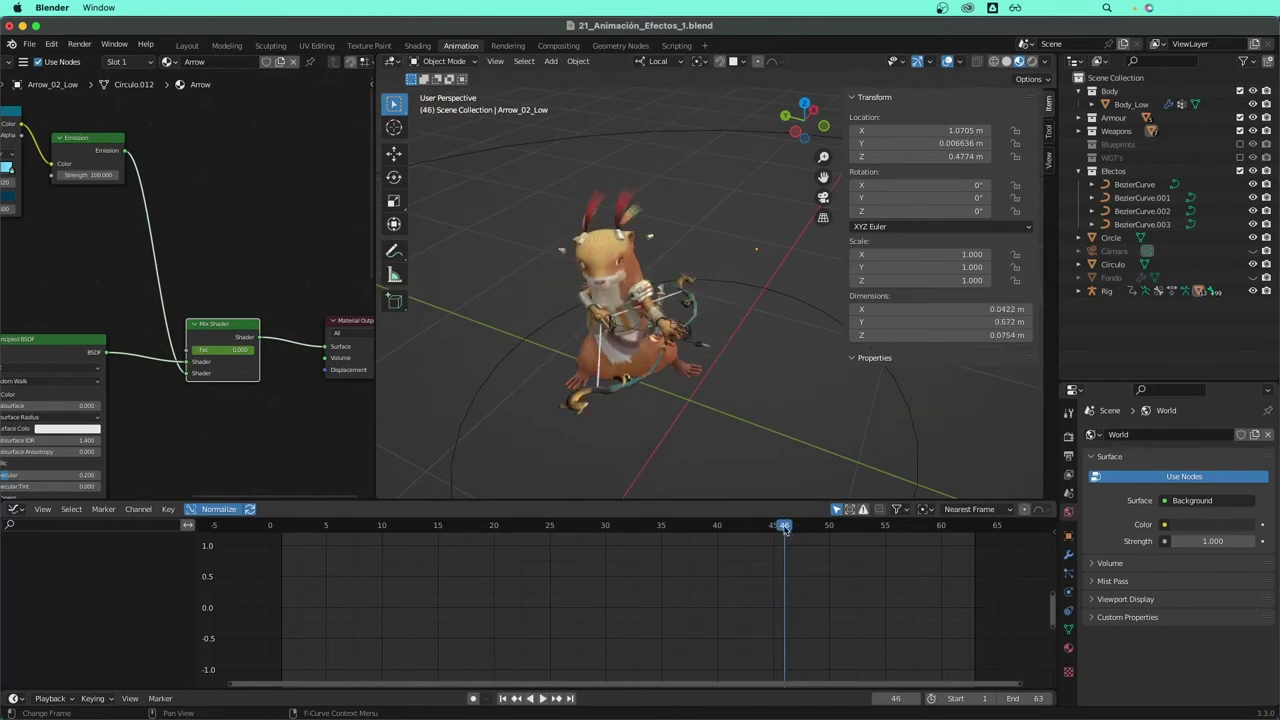
pyautogui.moveTo(786, 530); pyautogui.dragTo(795, 530)
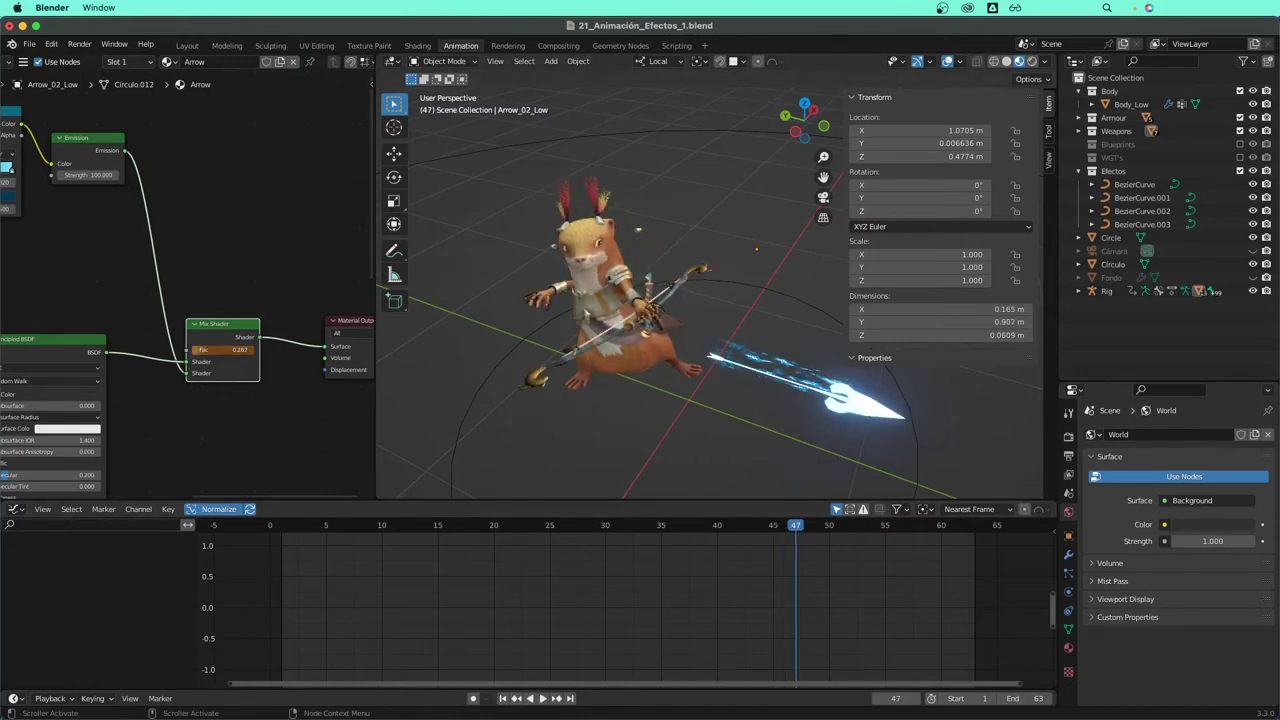
pyautogui.click(222, 351)
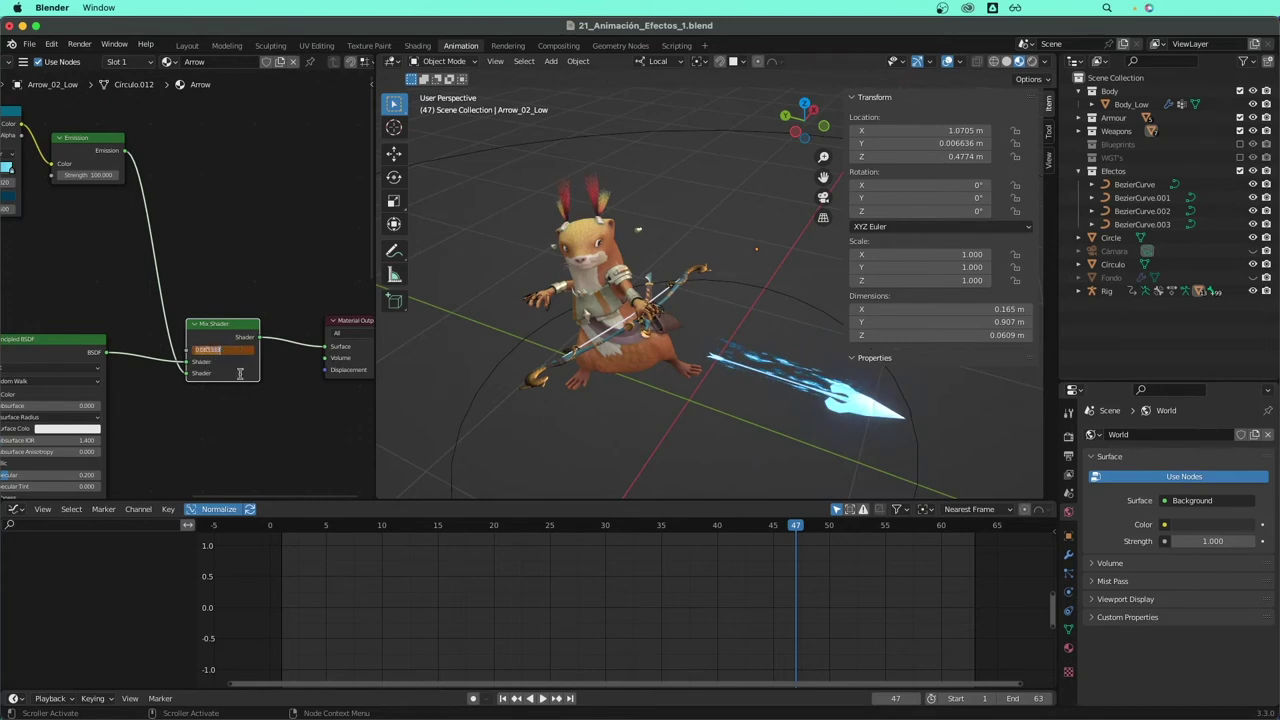
pyautogui.write('1')
pyautogui.press('Return')
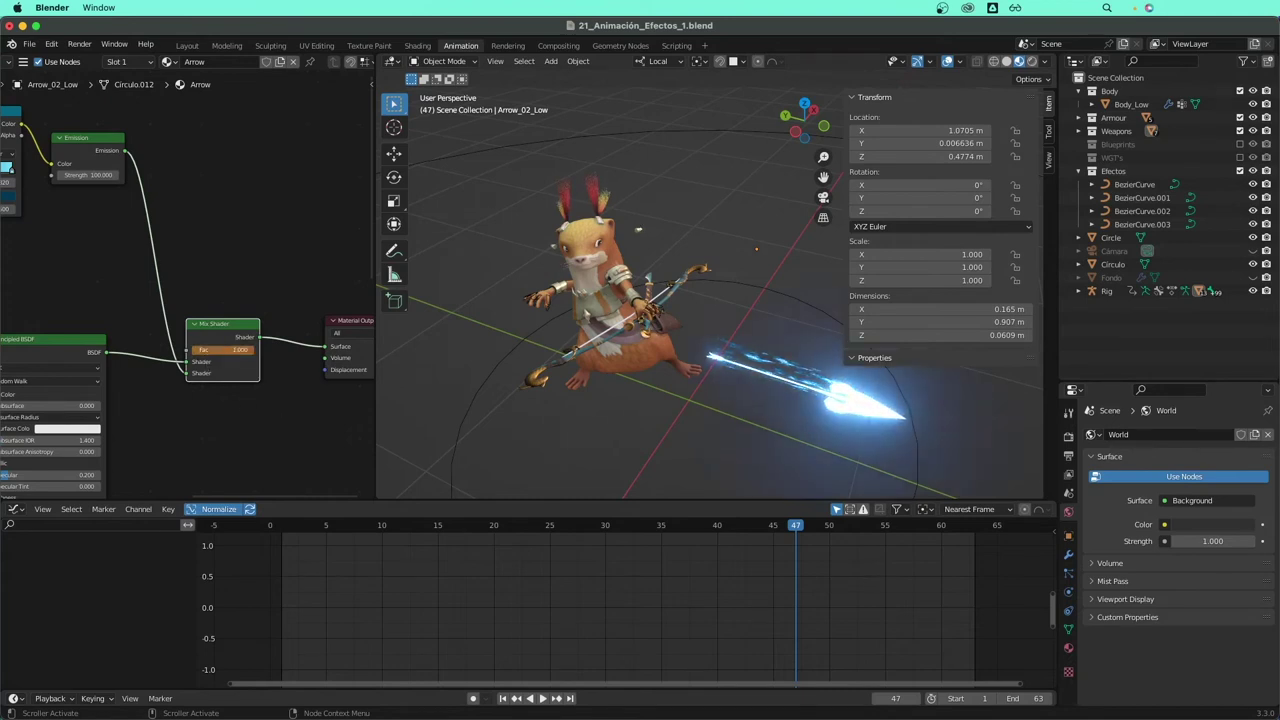
pyautogui.moveTo(222, 349); pyautogui.dragTo(190, 349)
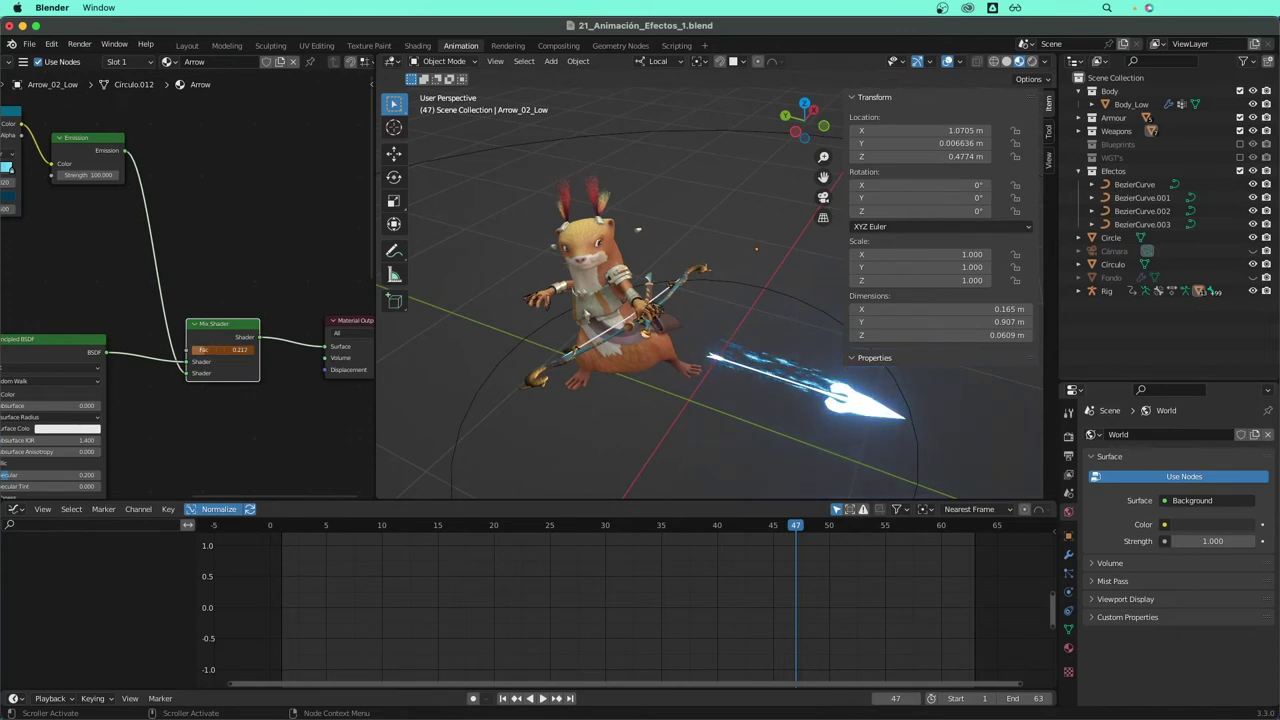
pyautogui.moveTo(222, 349); pyautogui.dragTo(218, 349)
# - Check frame 49, then return to frame 47 and set the Fac to 0.200
pyautogui.scroll(-2, 688, 583)
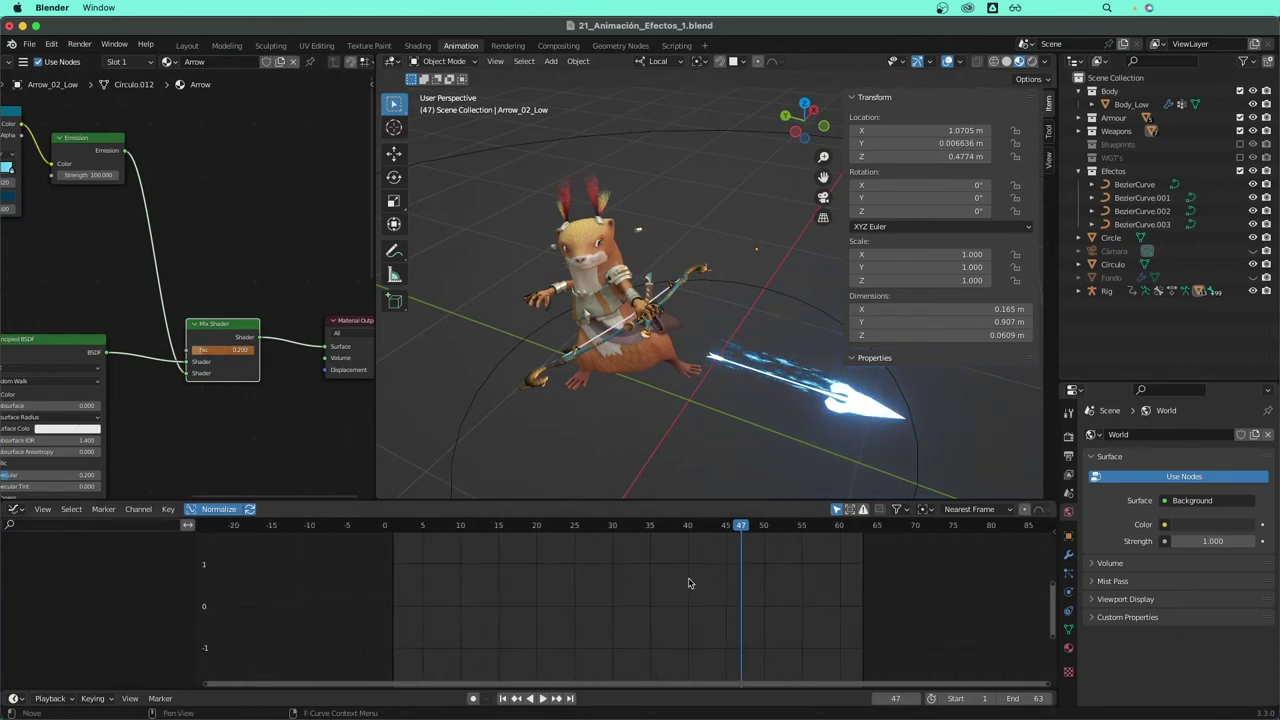
pyautogui.moveTo(744, 531); pyautogui.dragTo(757, 531)
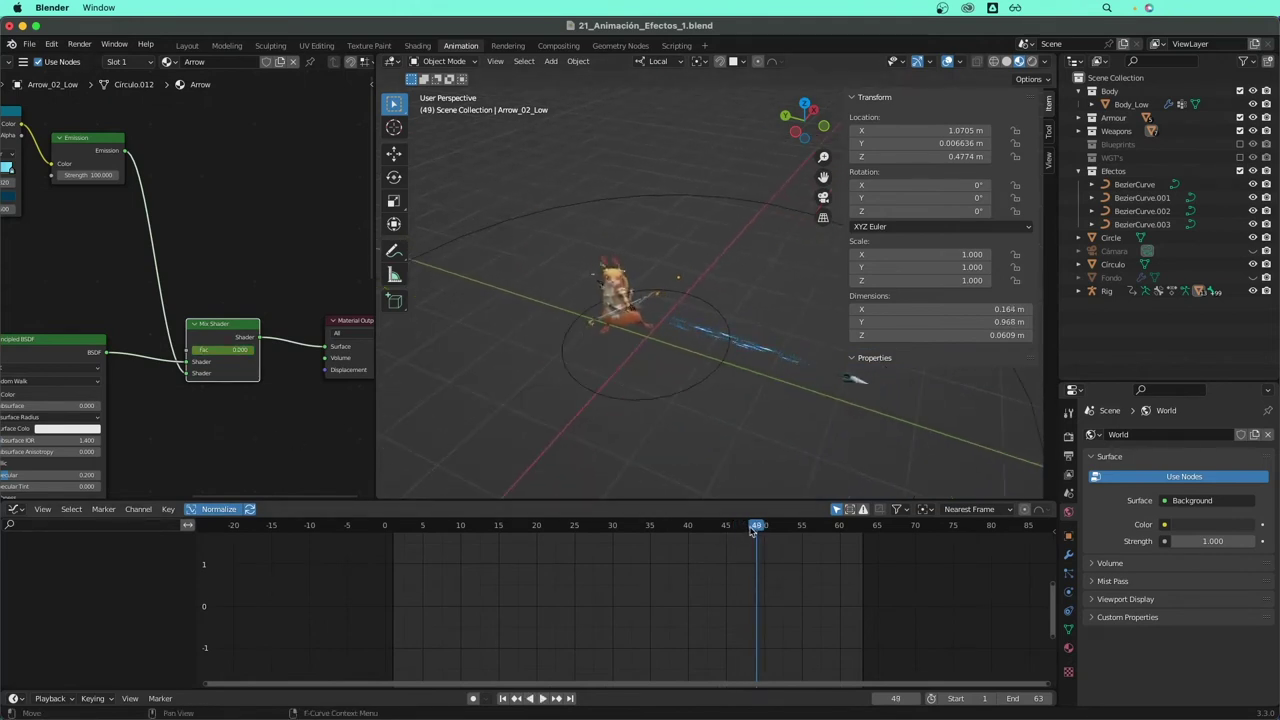
pyautogui.moveTo(754, 530); pyautogui.dragTo(740, 530)
pyautogui.click(214, 350)
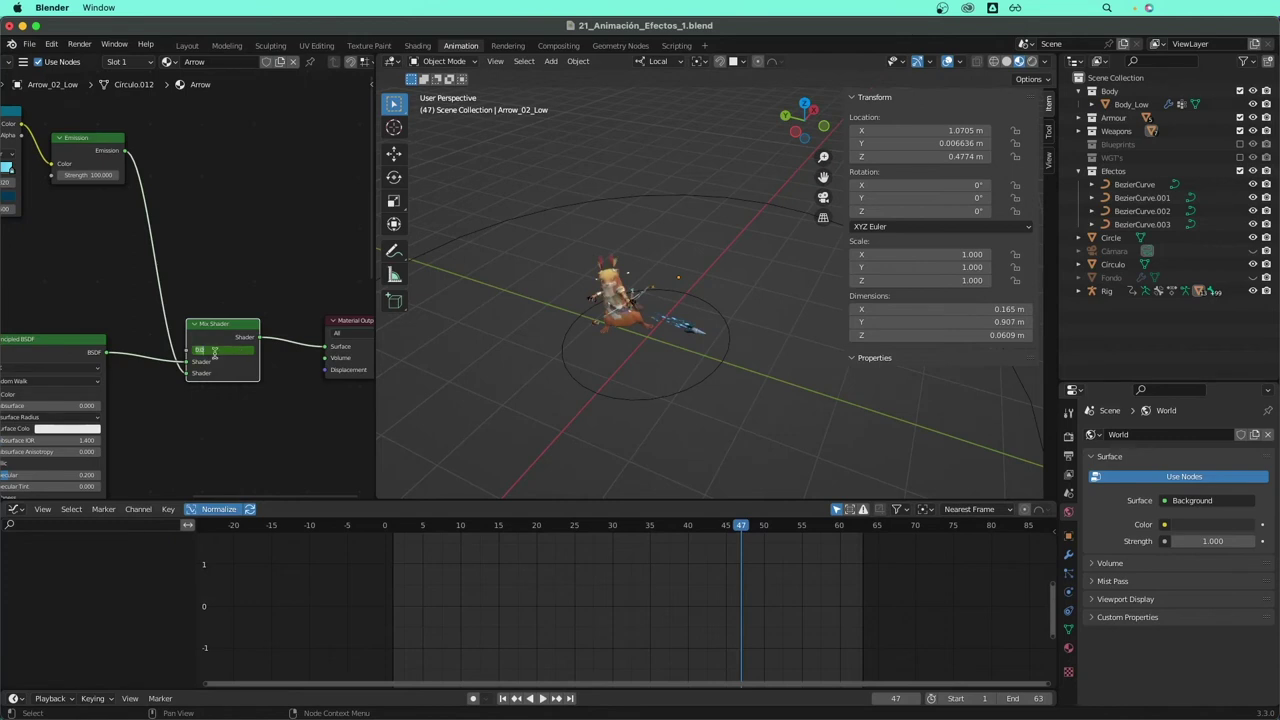
pyautogui.write('0.2')
pyautogui.press('Return')
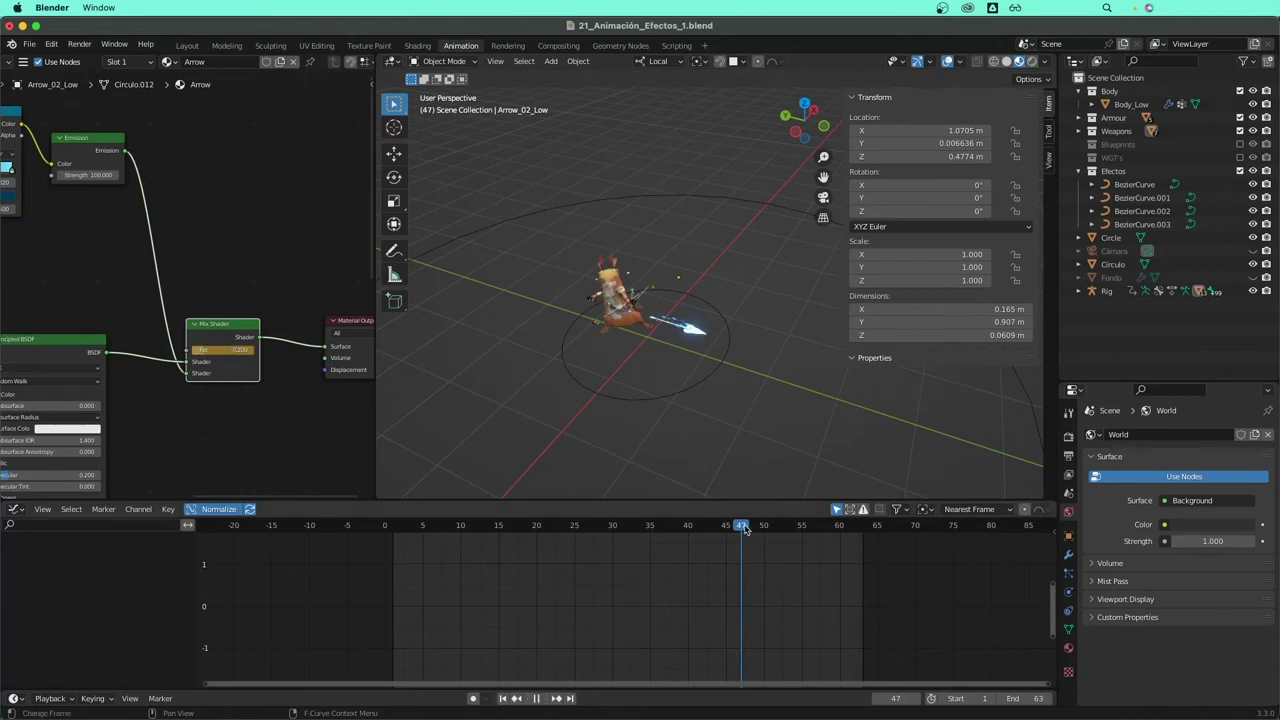
# - Raise the Fac to 1.000 at frame 51, then keyframe it at 0 on frame 52
pyautogui.moveTo(744, 529); pyautogui.dragTo(771, 529)
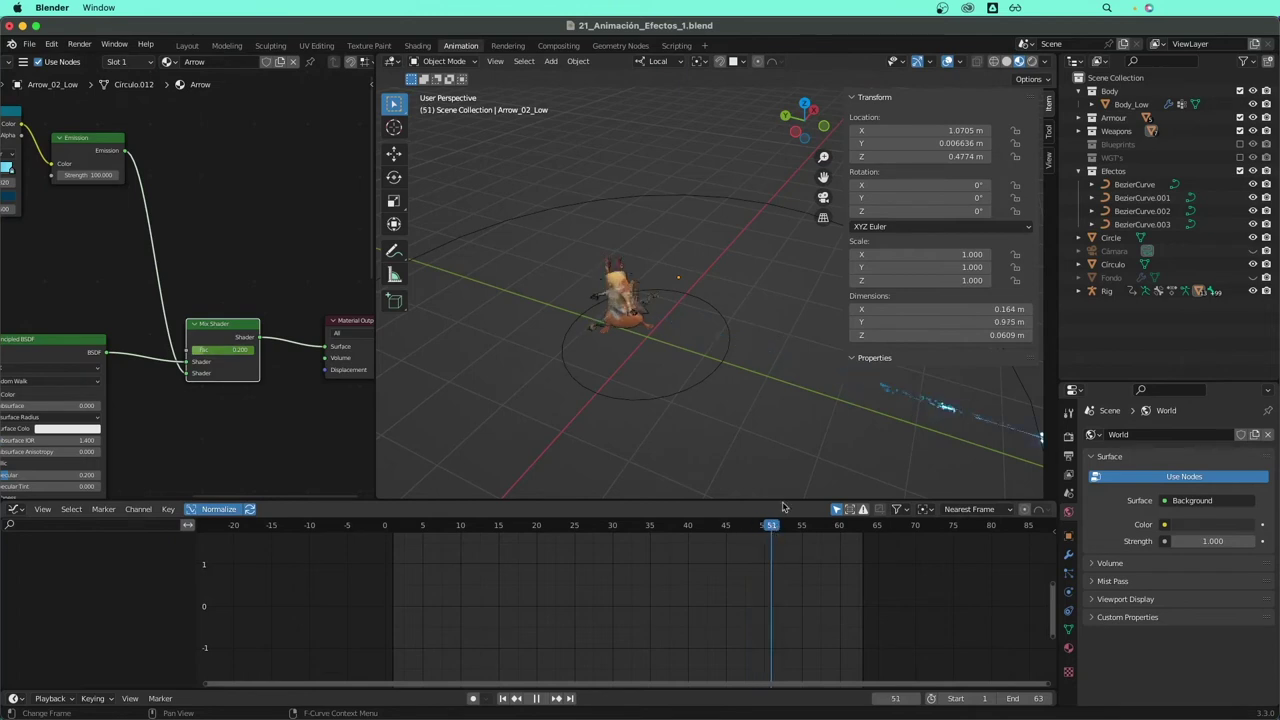
pyautogui.moveTo(843, 434); pyautogui.dragTo(709, 437, button='middle')
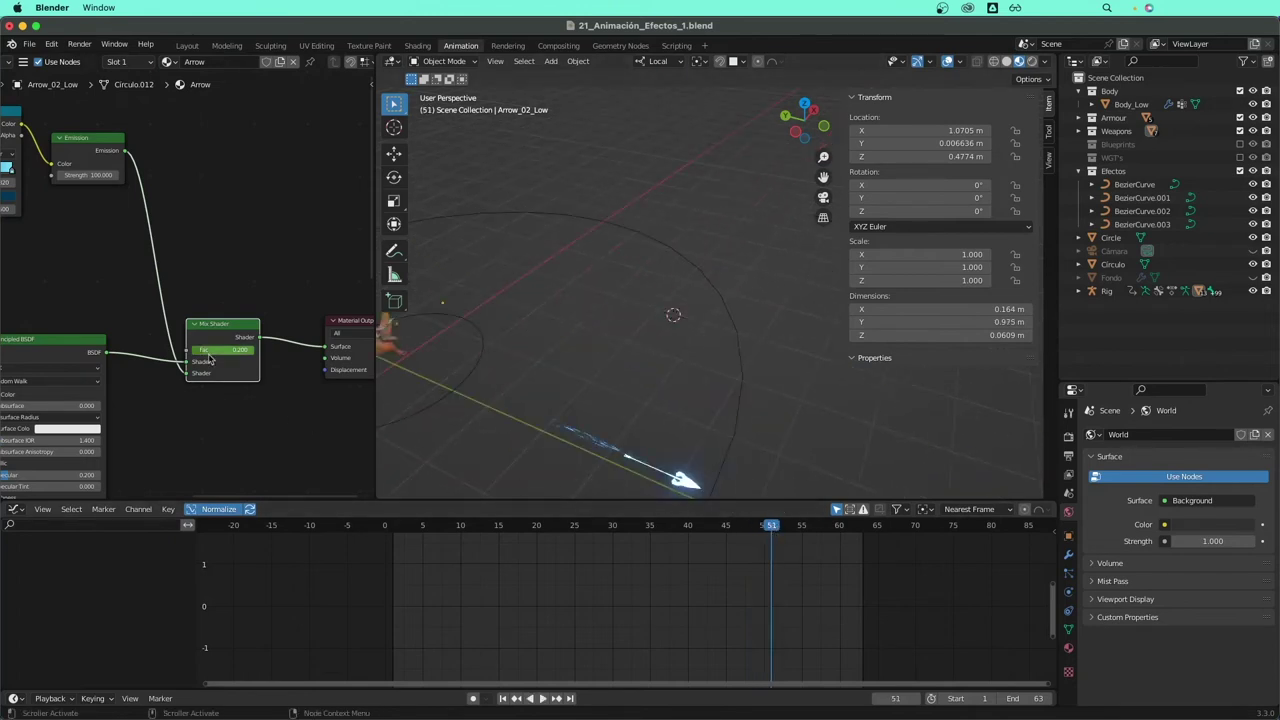
pyautogui.moveTo(208, 358); pyautogui.dragTo(214, 385)
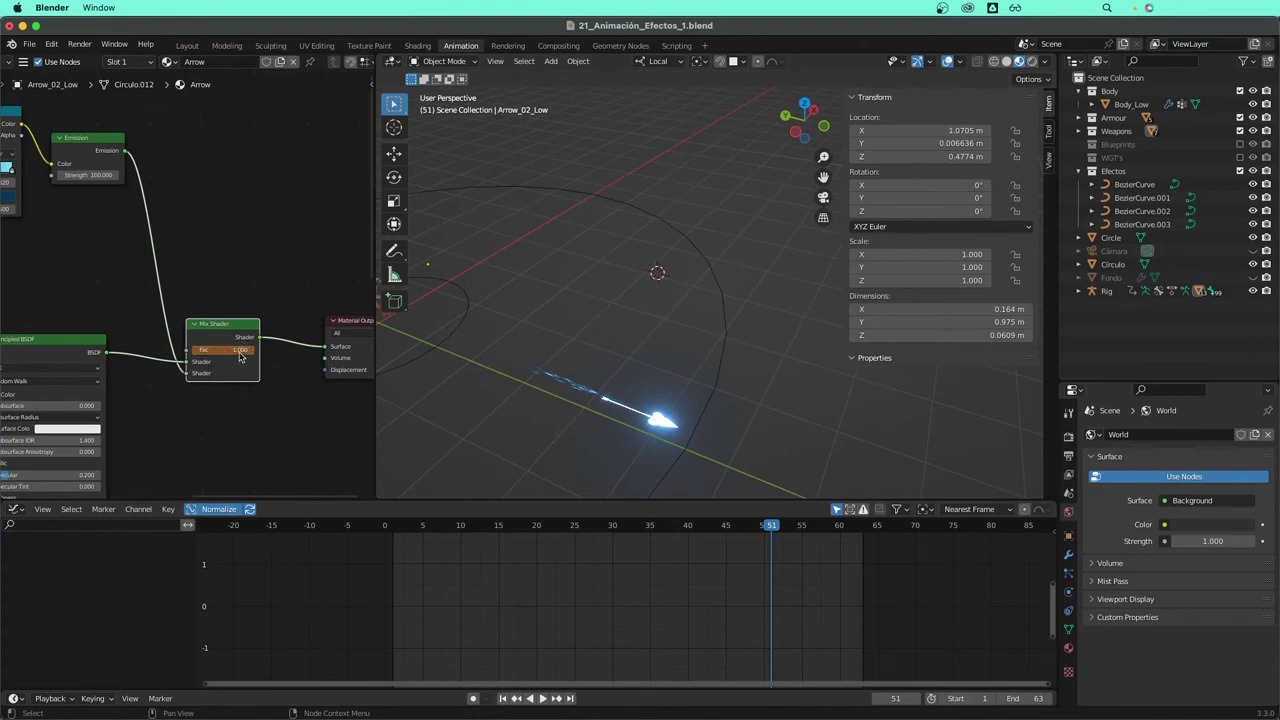
pyautogui.press('space')
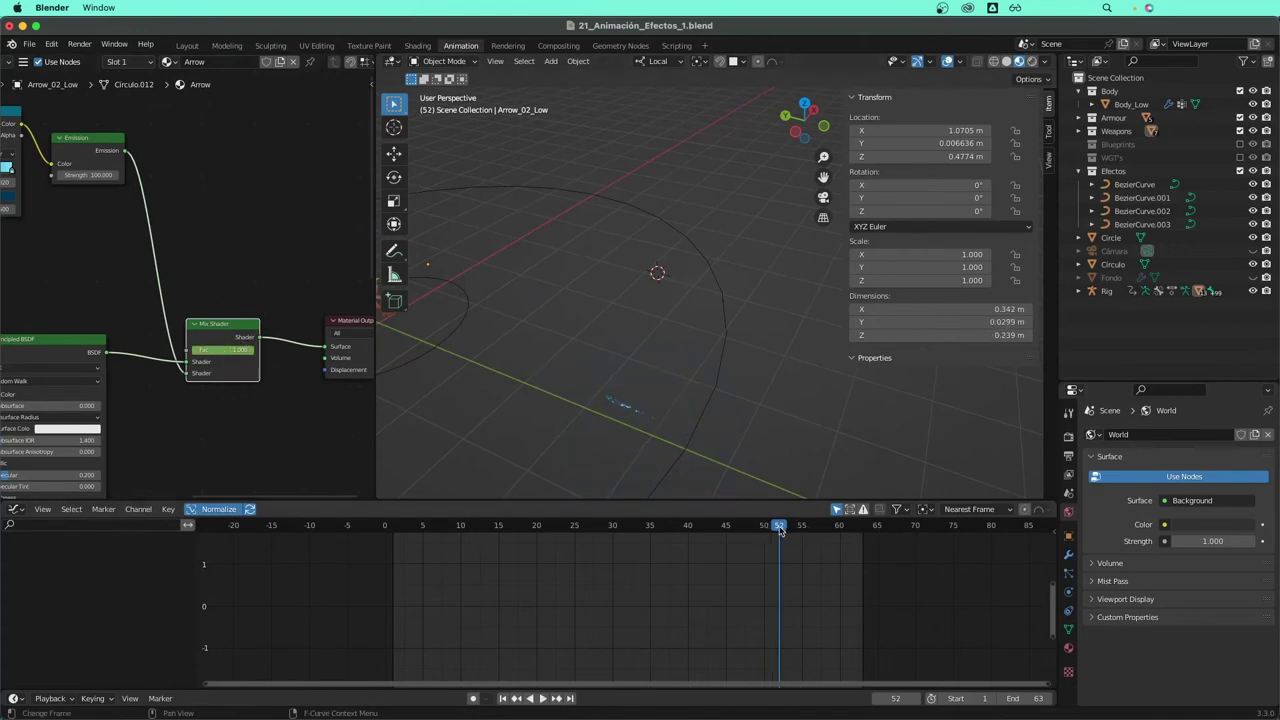
pyautogui.moveTo(243, 351); pyautogui.dragTo(195, 351)
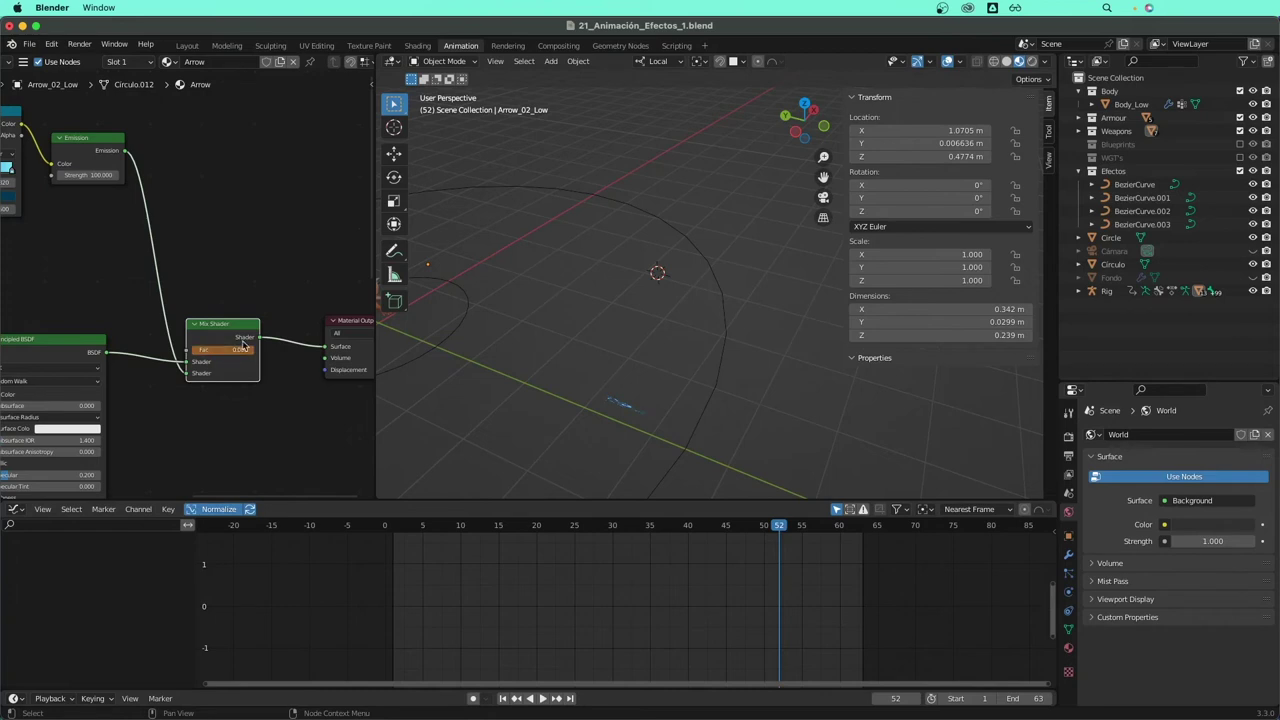
pyautogui.press('i')
# - Play the animation and scrub around the arrow's keyframes to review the glow
pyautogui.moveTo(652, 394); pyautogui.dragTo(646, 405, button='middle')
pyautogui.press('space')
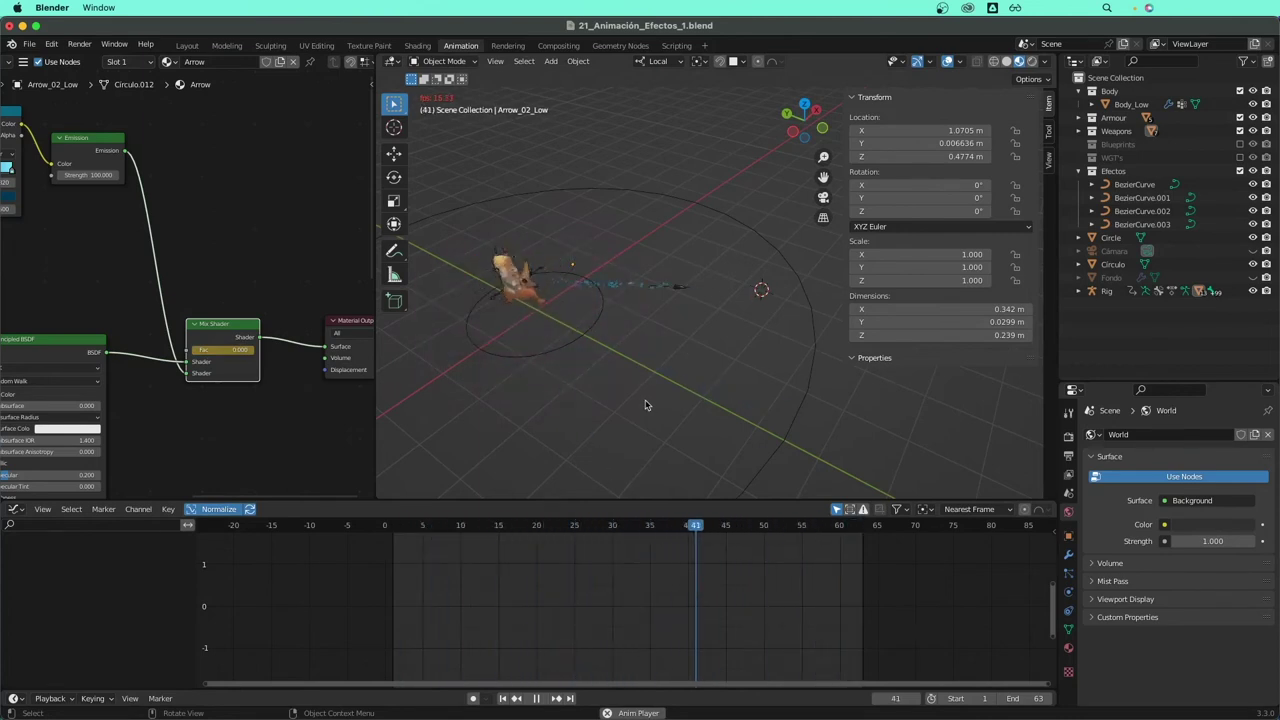
pyautogui.press('space')
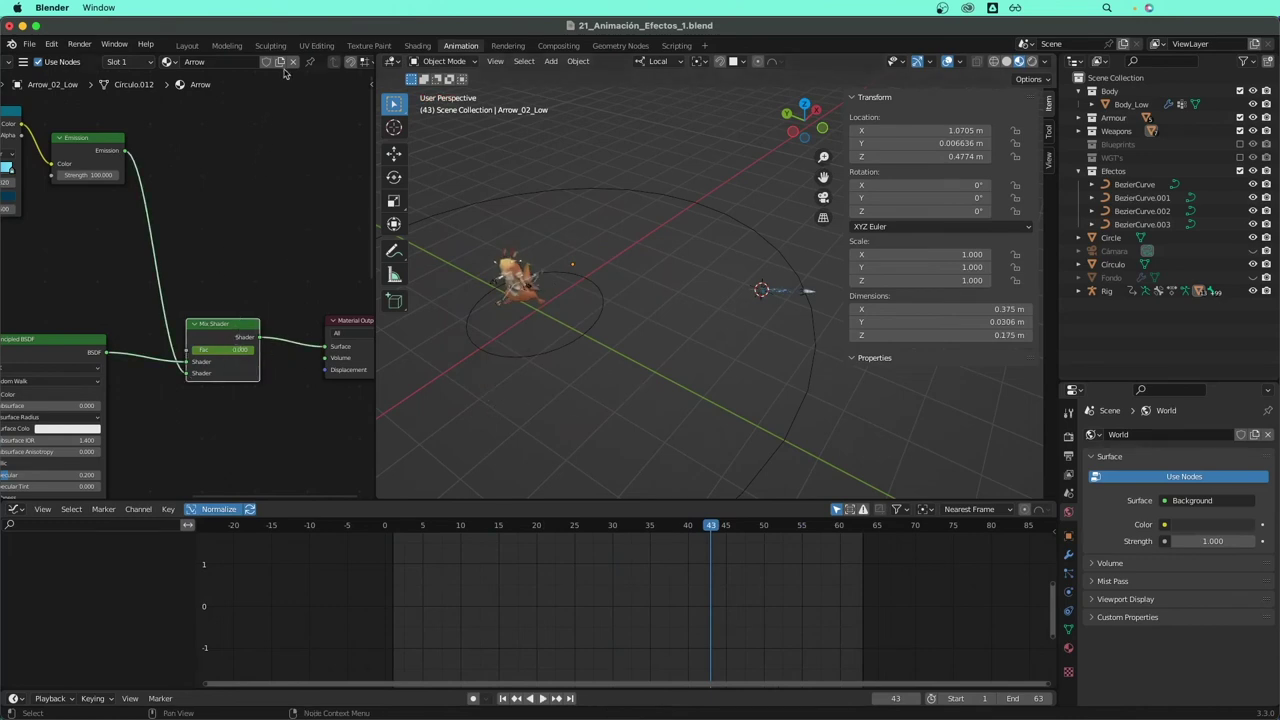
pyautogui.moveTo(445, 348)
pyautogui.mouseDown(button='middle')
pyautogui.moveTo(735, 335)
pyautogui.moveTo(496, 297)
pyautogui.moveTo(634, 326)
pyautogui.moveTo(680, 434)
pyautogui.moveTo(615, 270)
pyautogui.mouseUp(button='middle')
pyautogui.click(615, 270)
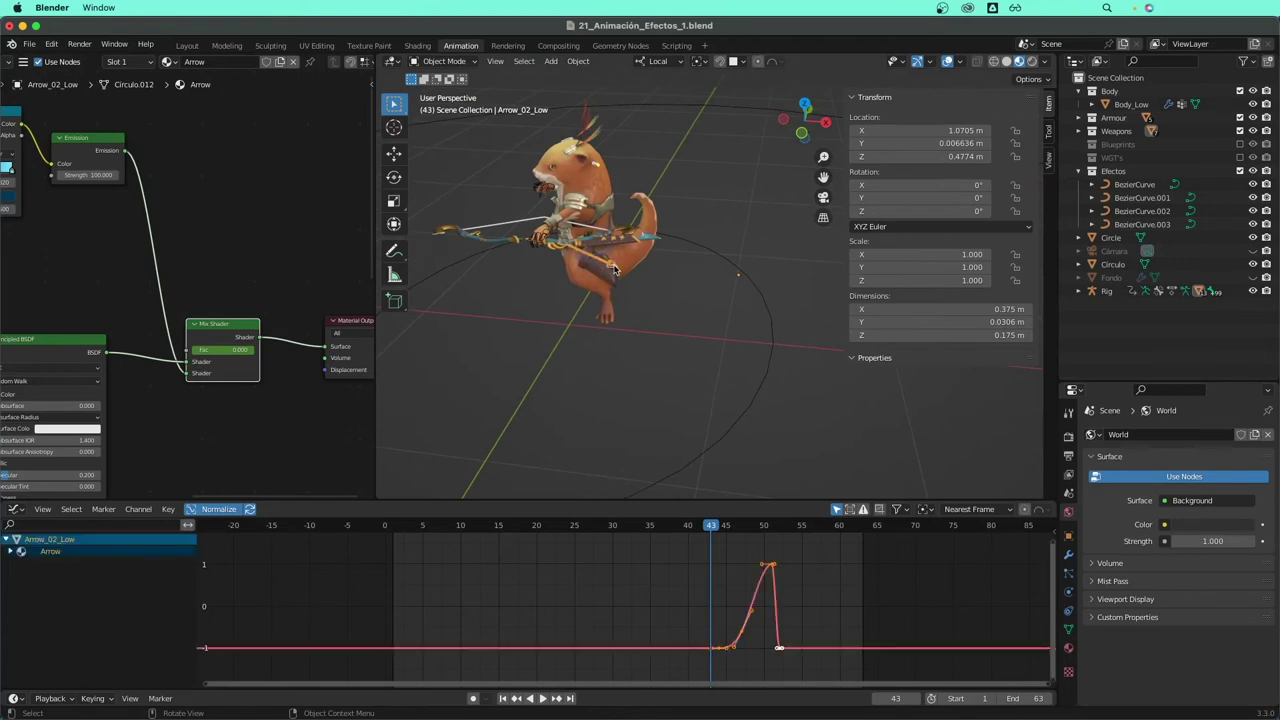
pyautogui.moveTo(714, 525); pyautogui.dragTo(745, 530)
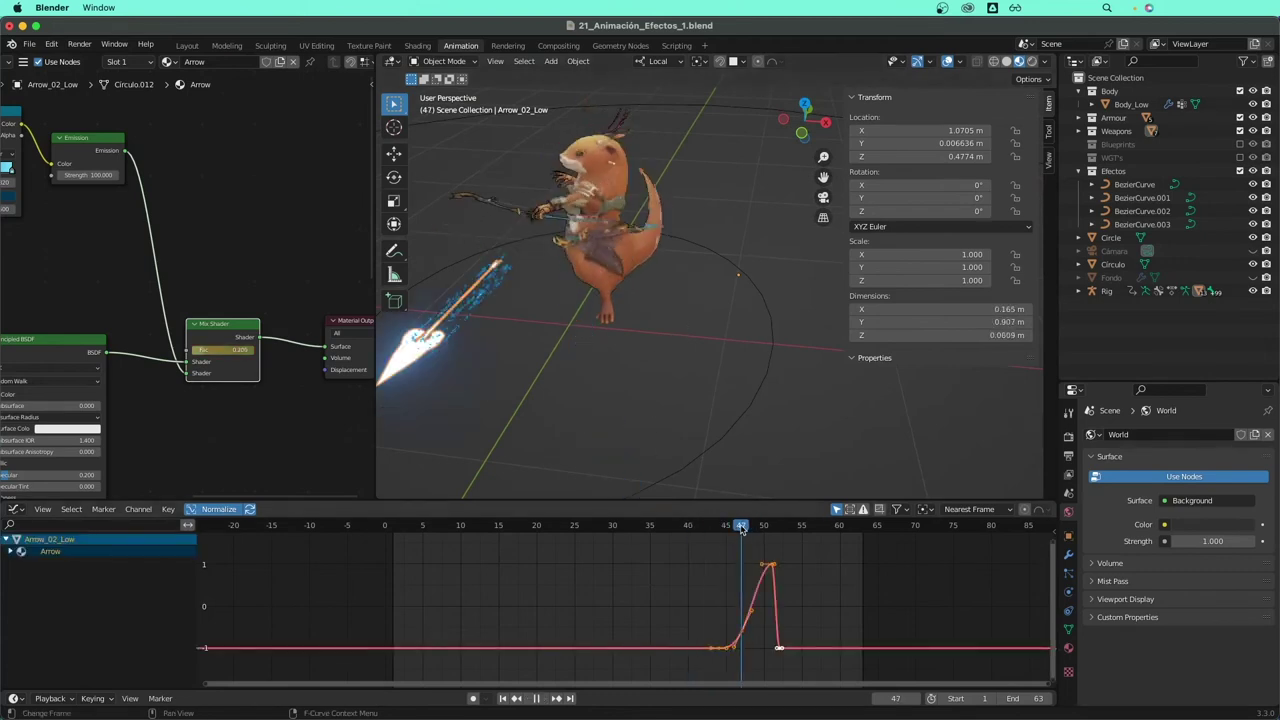
pyautogui.moveTo(745, 530)
pyautogui.mouseDown()
pyautogui.moveTo(603, 530)
pyautogui.moveTo(680, 530)
pyautogui.mouseUp()
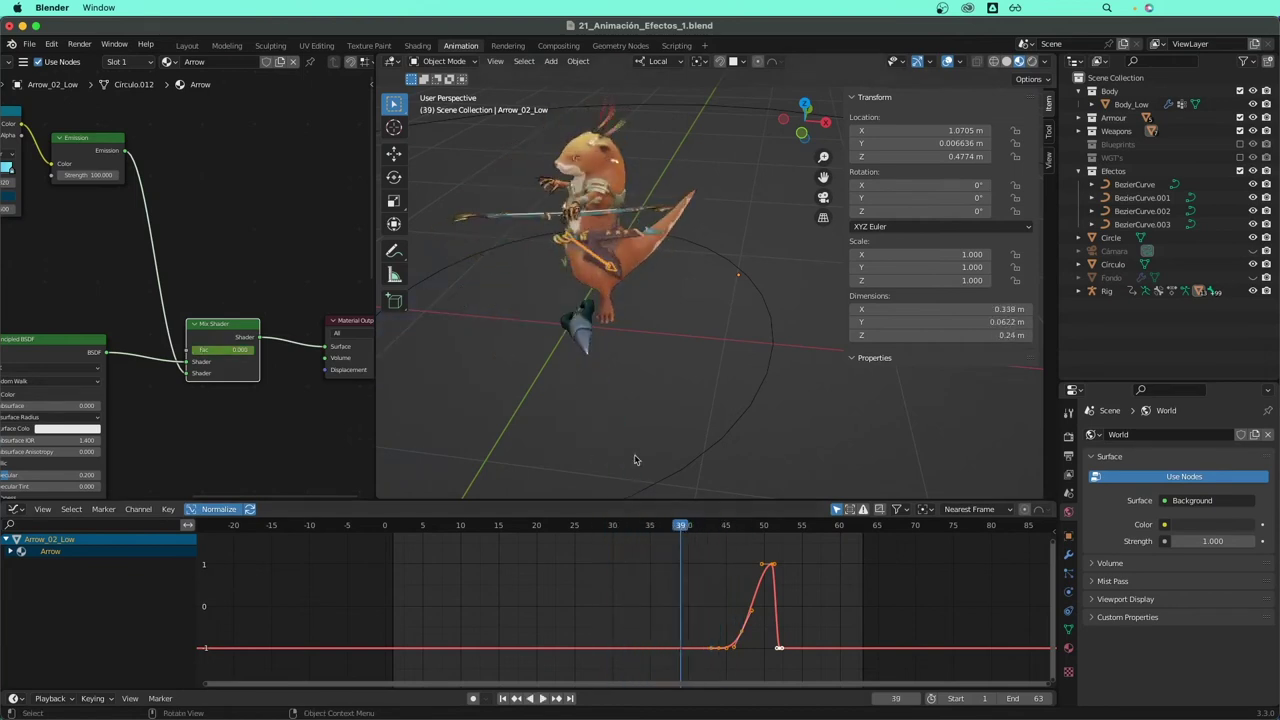
# - Give Arrow_01_Low its own copy of the Arrow material, renamed Arrow_1
pyautogui.click(567, 343)
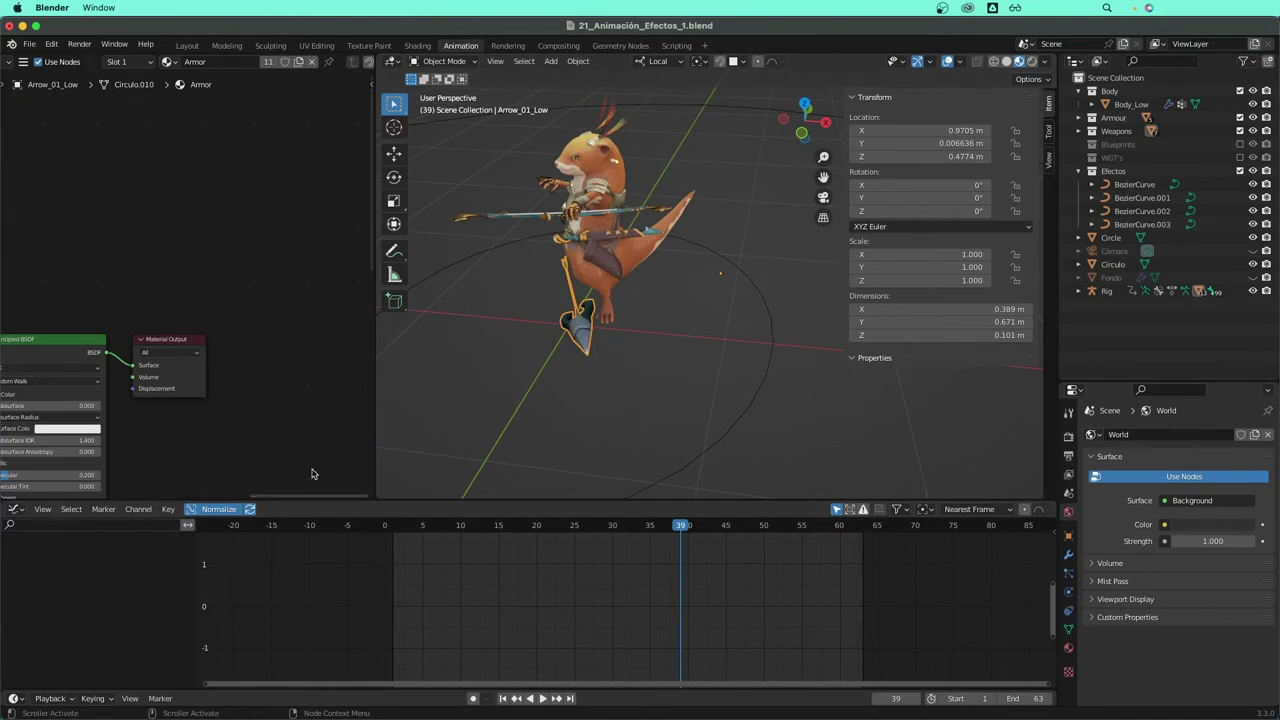
pyautogui.click(169, 62)
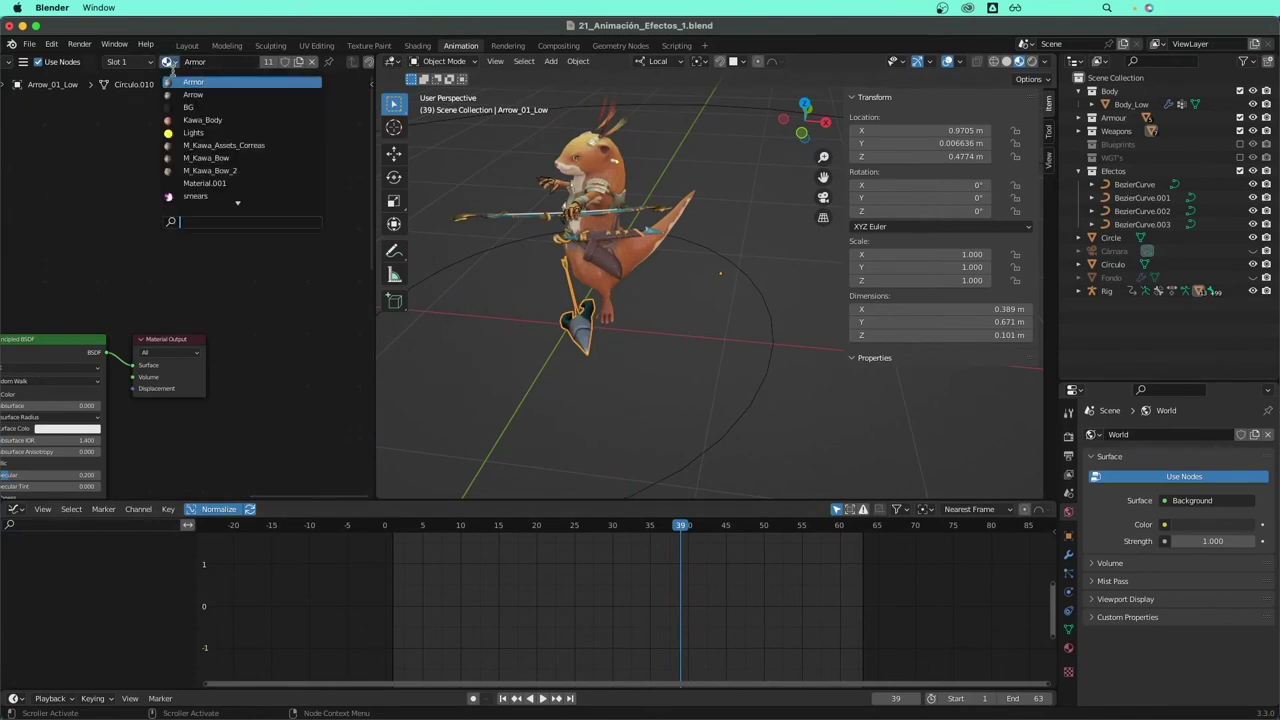
pyautogui.click(210, 100)
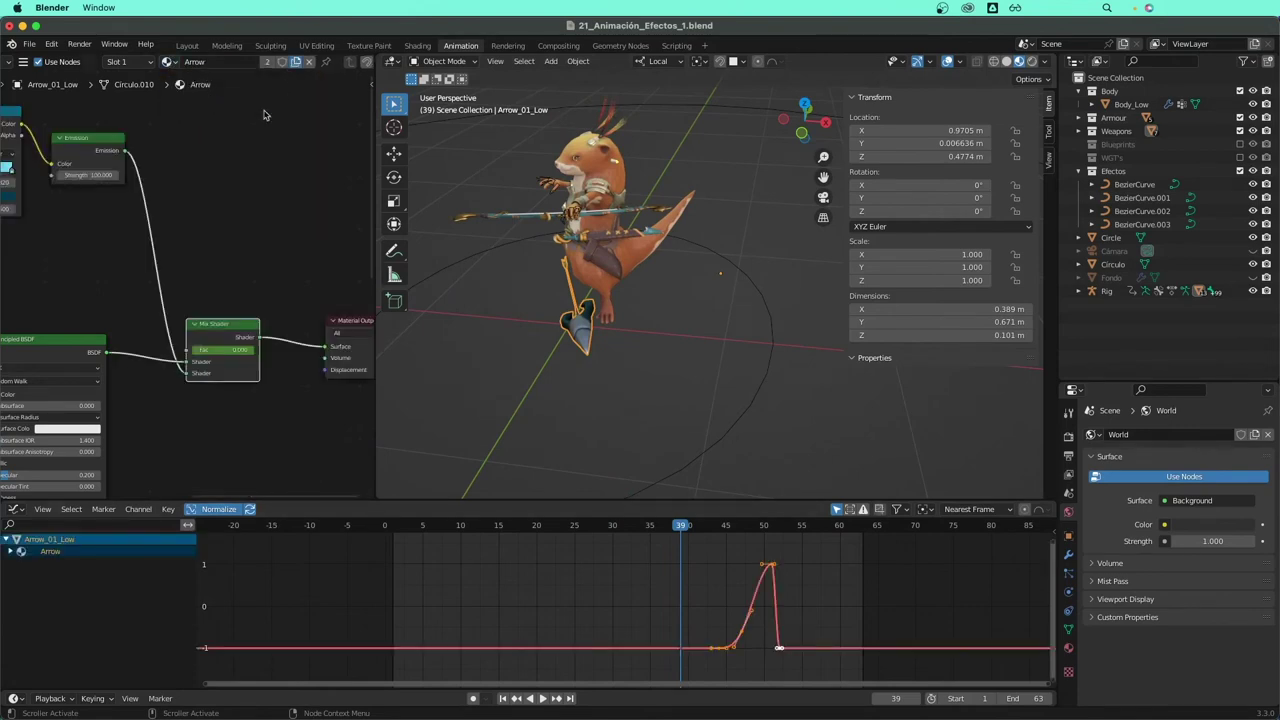
pyautogui.click(297, 63)
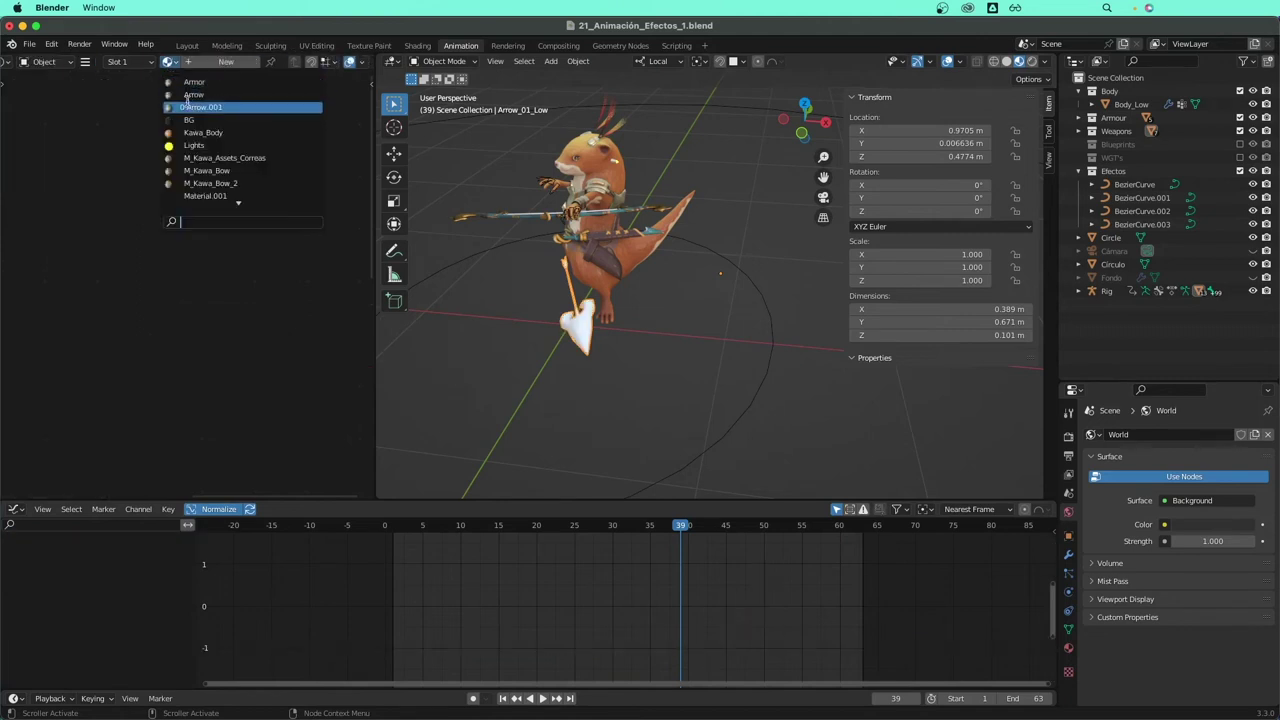
pyautogui.click(193, 94)
pyautogui.doubleClick(265, 62)
pyautogui.moveTo(262, 62); pyautogui.dragTo(294, 63)
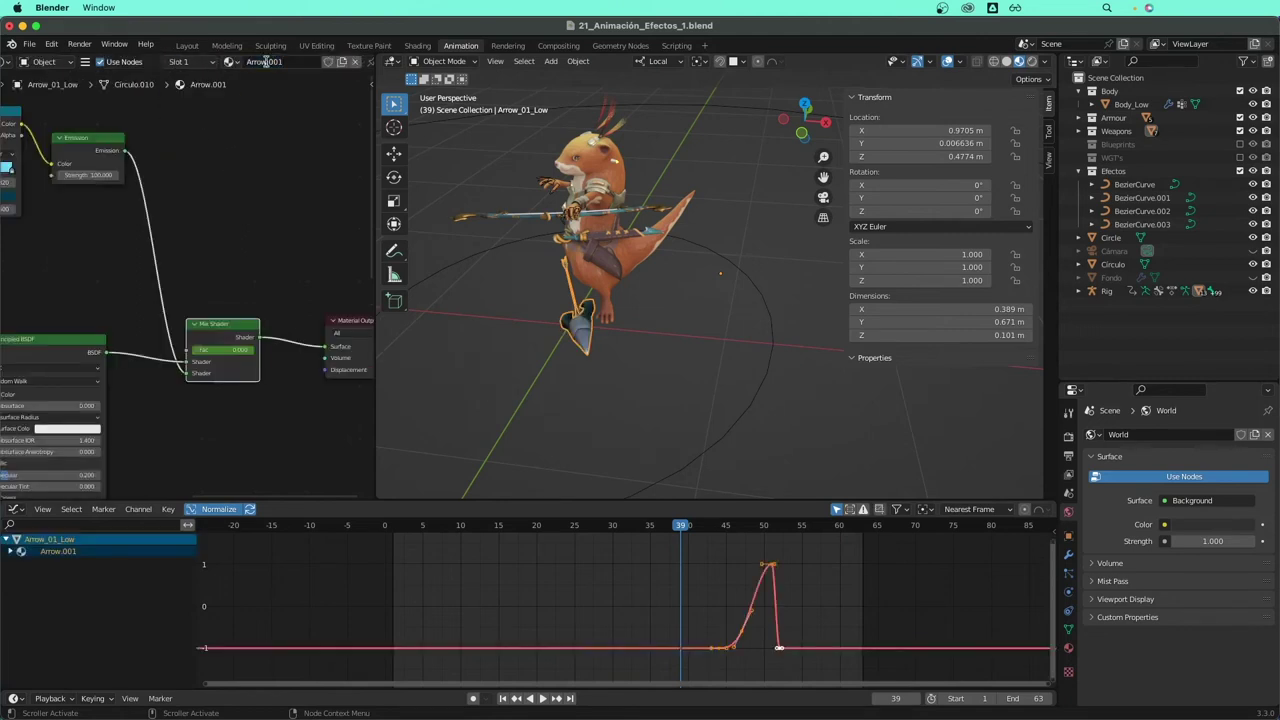
pyautogui.write('_1')
pyautogui.press('Return')
# - Shift the Arrow_1 Fac keyframes about 8 frames earlier, then scrub to check the glow
pyautogui.scroll(-1, 255, 320)
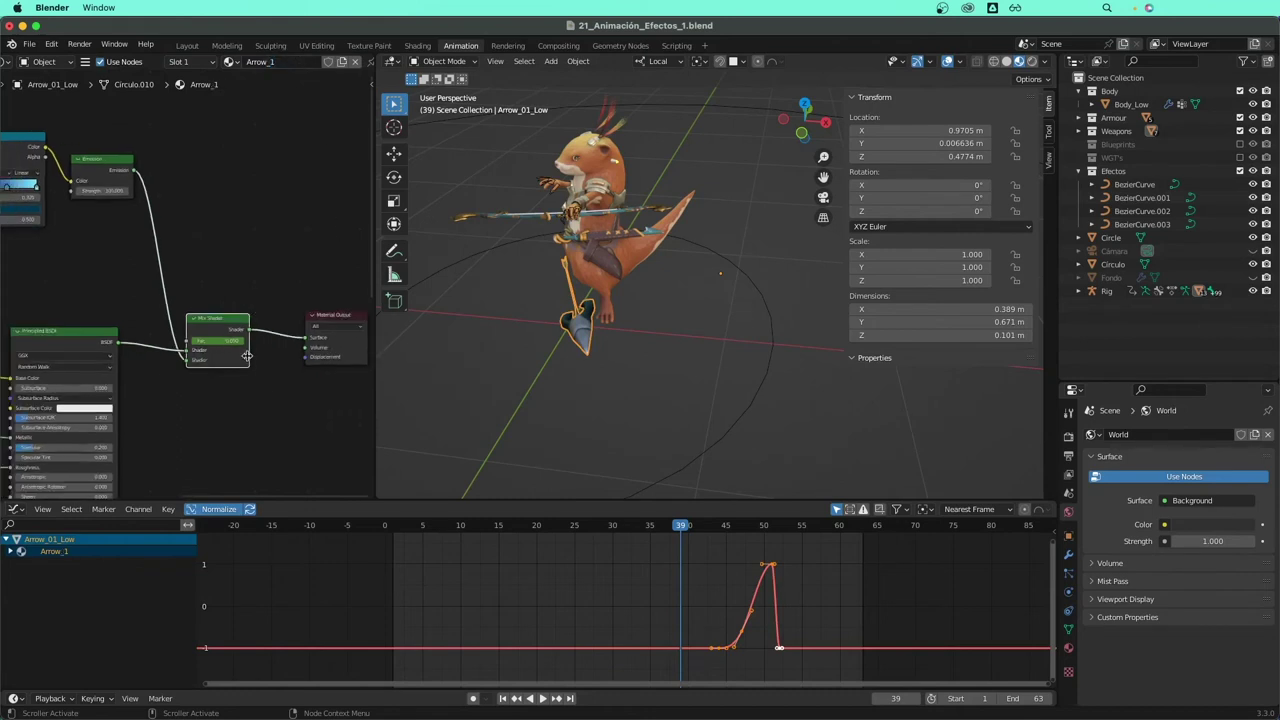
pyautogui.click(748, 562)
pyautogui.moveTo(686, 548); pyautogui.dragTo(808, 676)
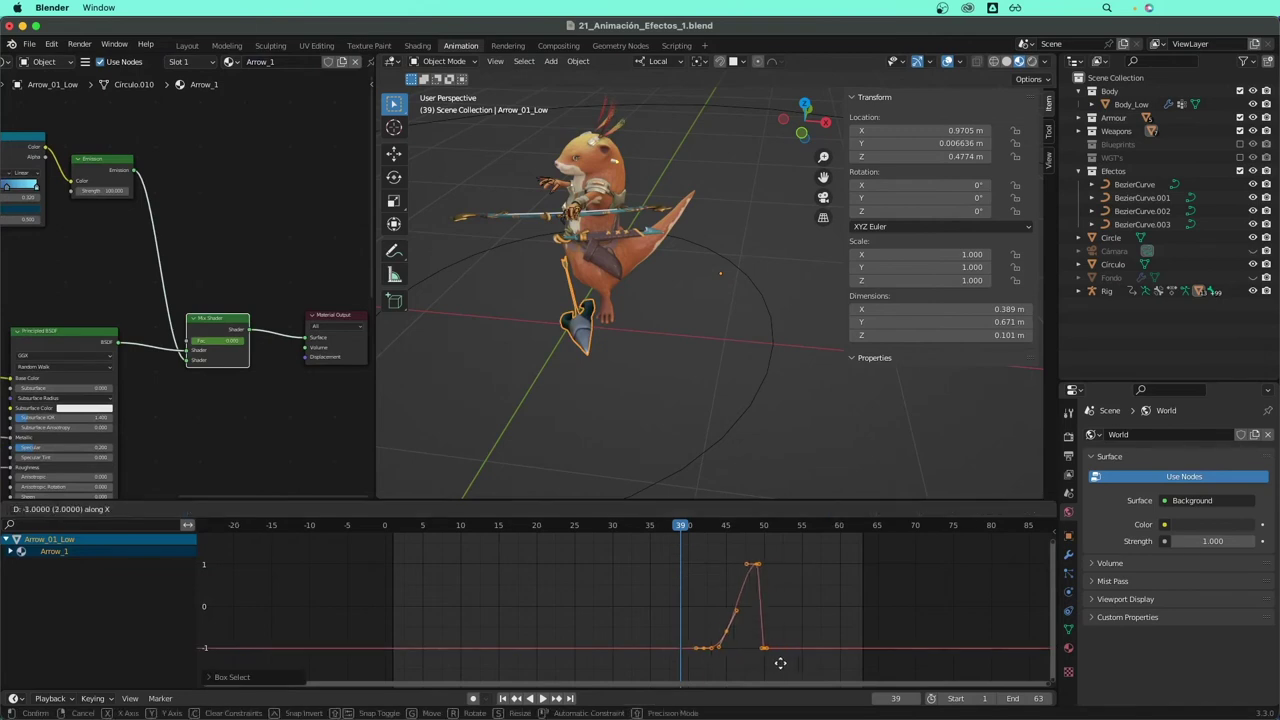
pyautogui.press('g')
pyautogui.press('x')
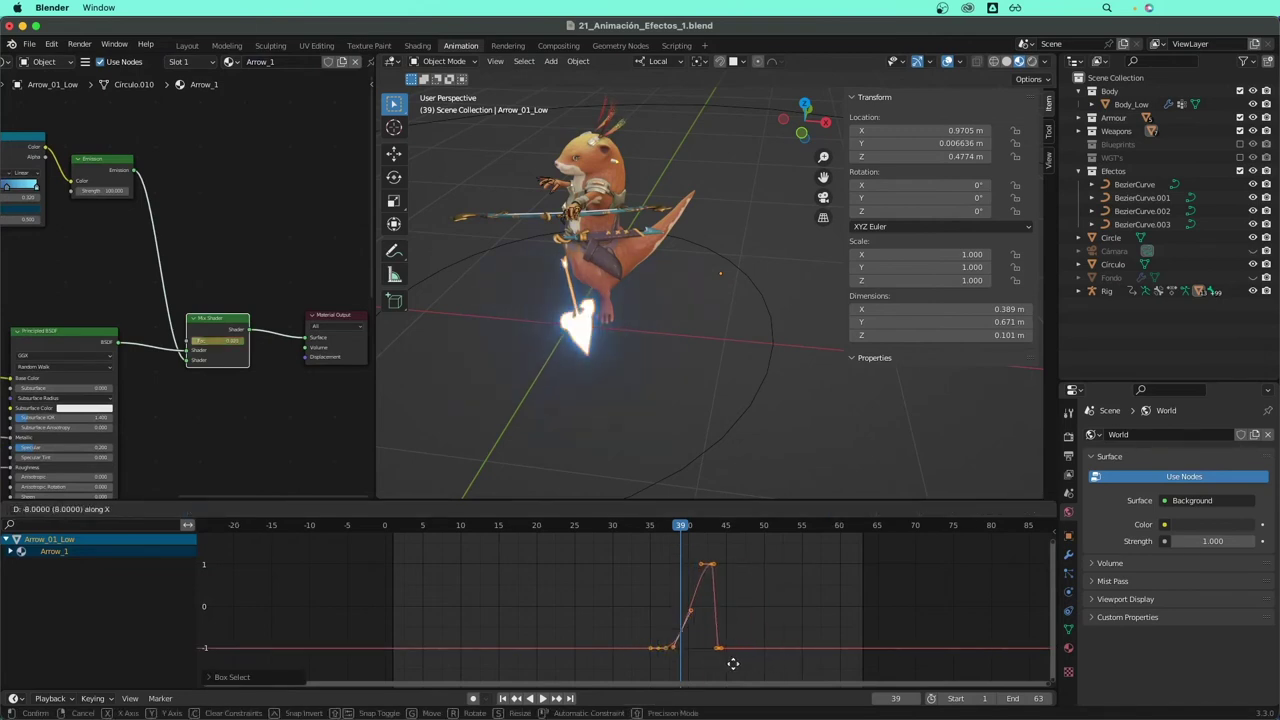
pyautogui.click(731, 666)
pyautogui.moveTo(673, 530)
pyautogui.mouseDown()
pyautogui.moveTo(718, 529)
pyautogui.moveTo(650, 529)
pyautogui.moveTo(740, 529)
pyautogui.mouseUp()
pyautogui.scroll(-3, 697, 431)
pyautogui.scroll(-3, 697, 431)
pyautogui.scroll(-3, 697, 431)
pyautogui.scroll(3, 577, 352)
pyautogui.scroll(4, 577, 352)
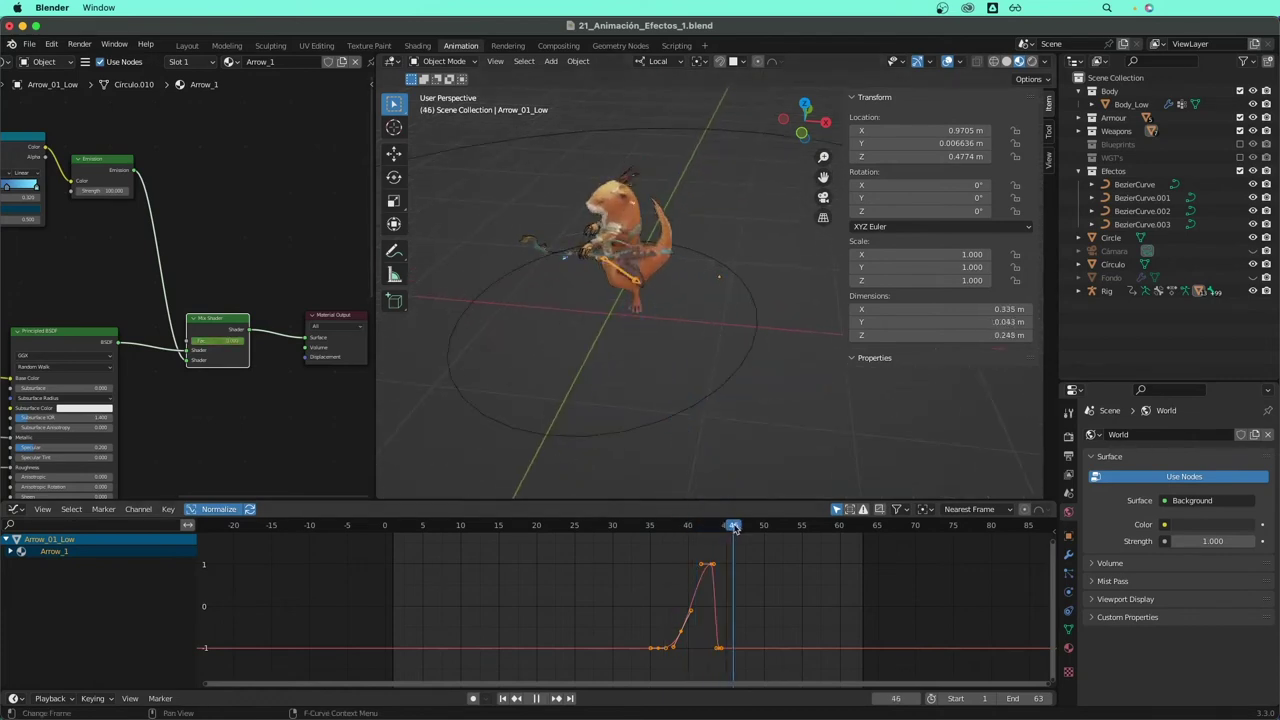
# - Rename Arrow_02_Low's material to Arrow_2, play the flight to check its glow, then select the streak curve
pyautogui.click(519, 343)
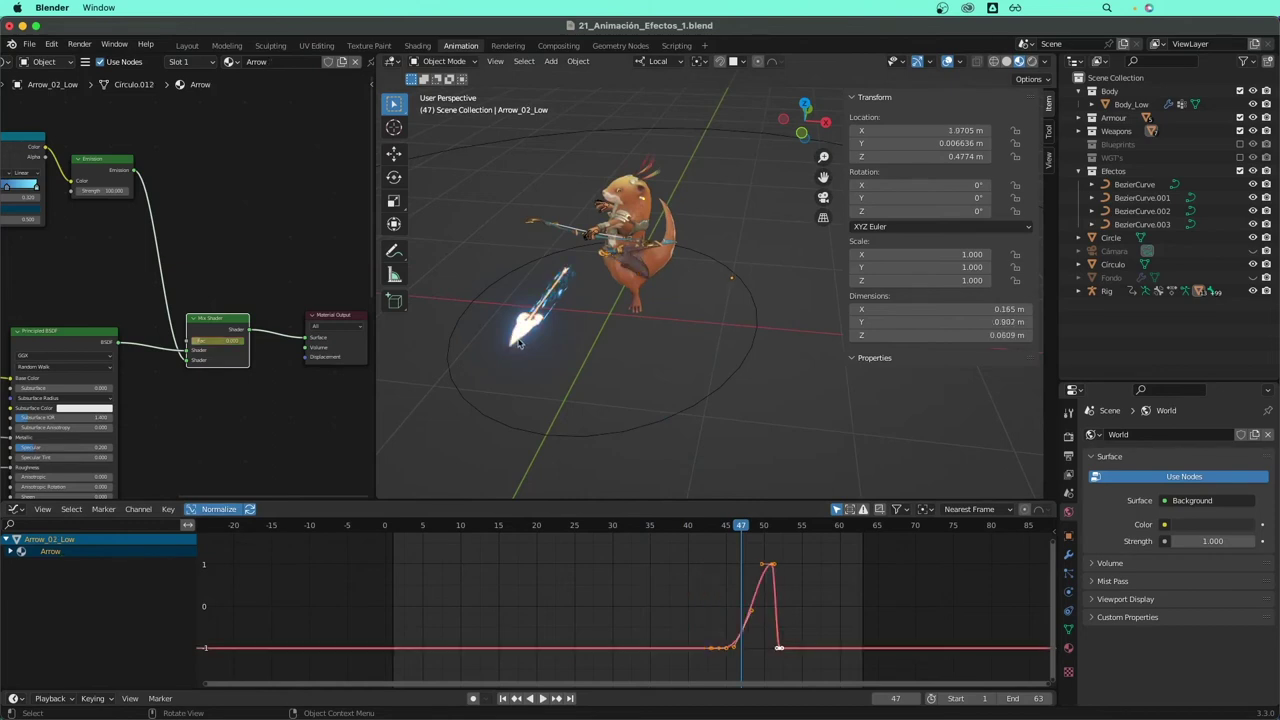
pyautogui.click(285, 61)
pyautogui.moveTo(753, 528); pyautogui.dragTo(808, 528)
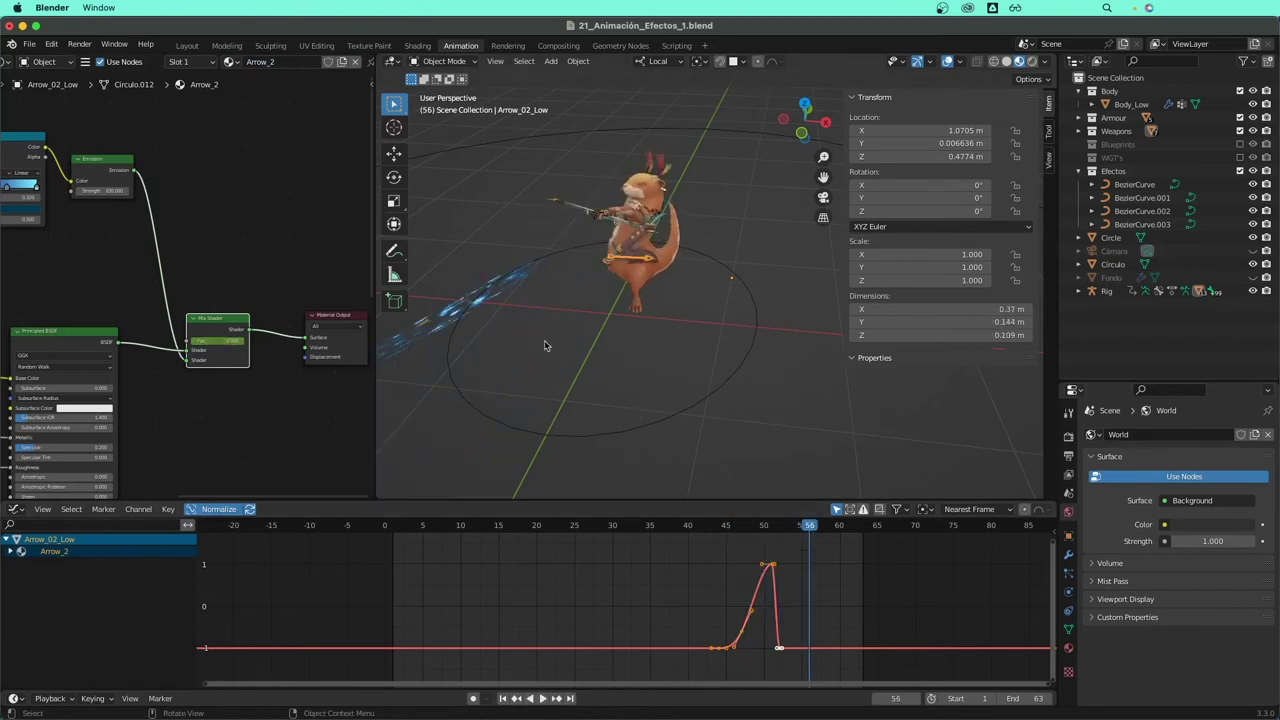
pyautogui.press('space')
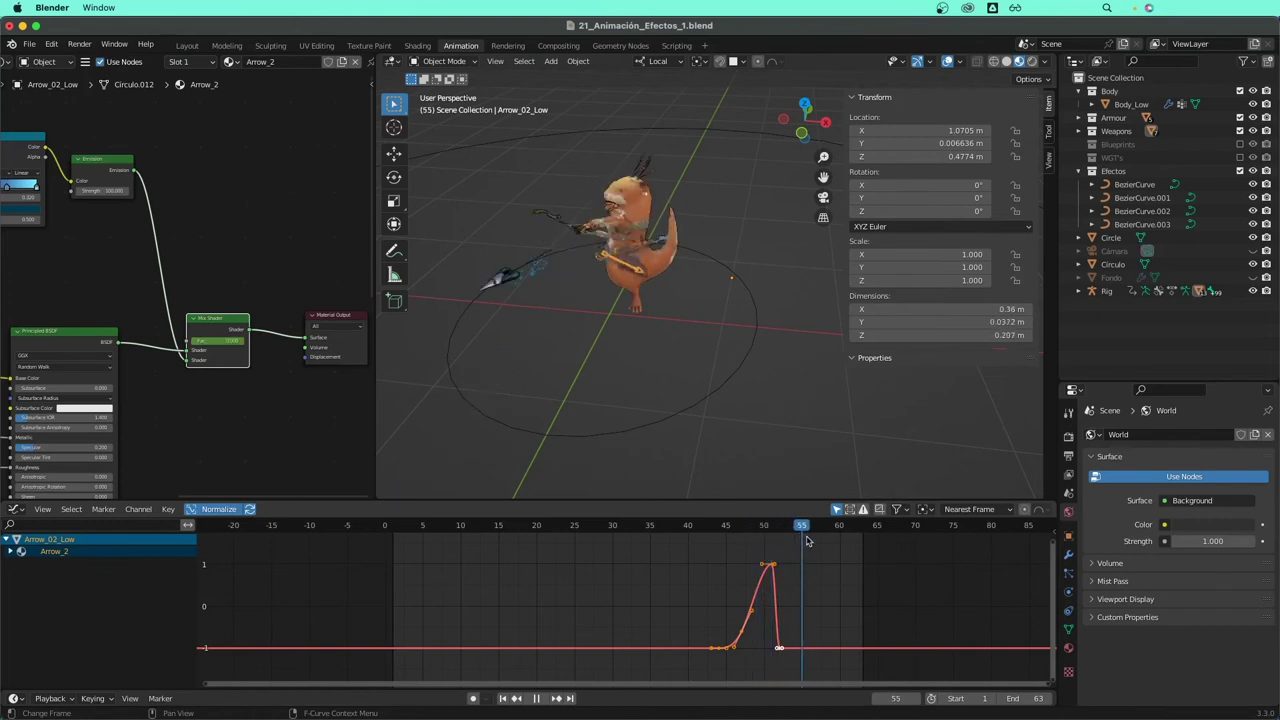
pyautogui.press('space')
pyautogui.click(484, 289)
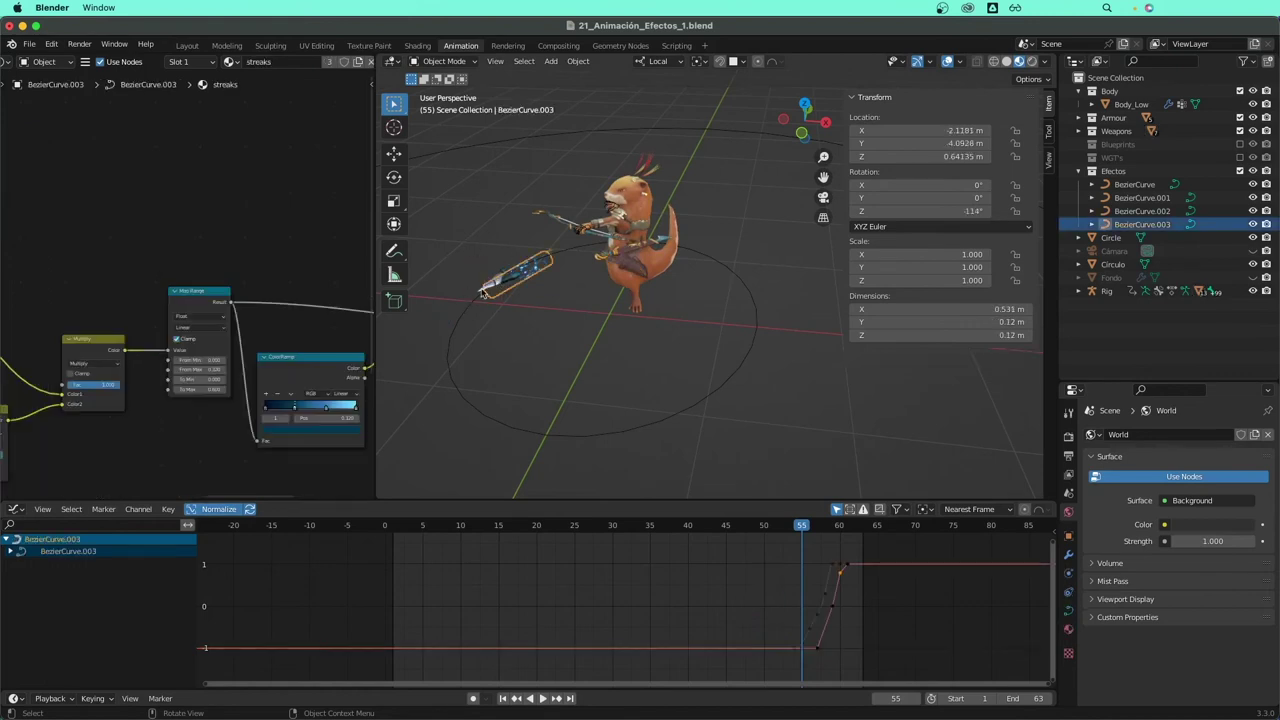
# - Give Arrow_03_Low its own copy of the Arrow_2 material, renamed Arrow_3
pyautogui.click(484, 290)
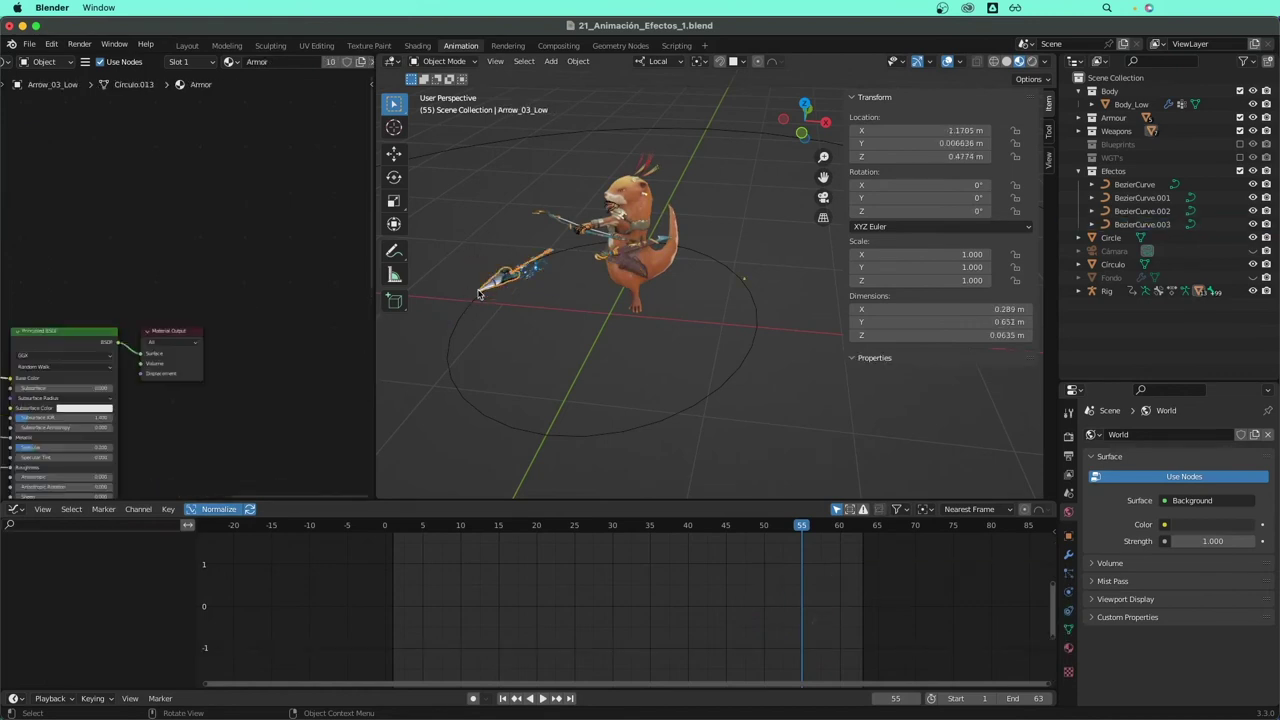
pyautogui.click(228, 62)
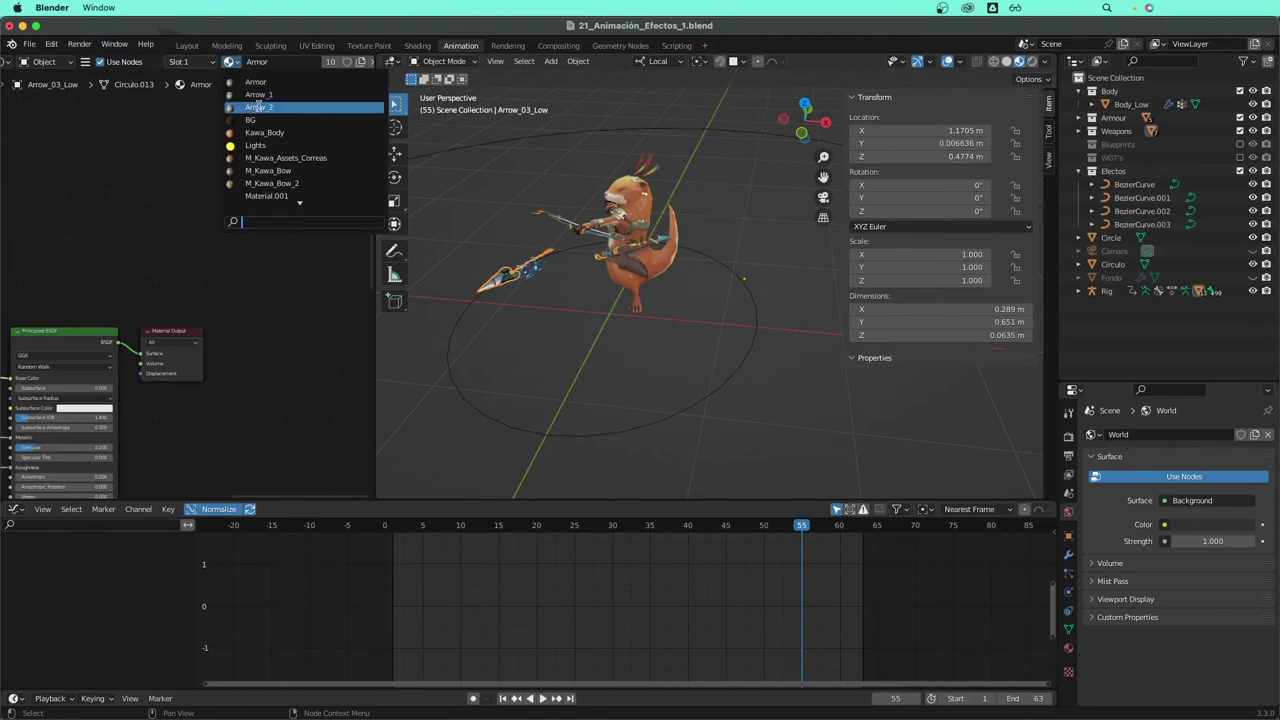
pyautogui.click(259, 106)
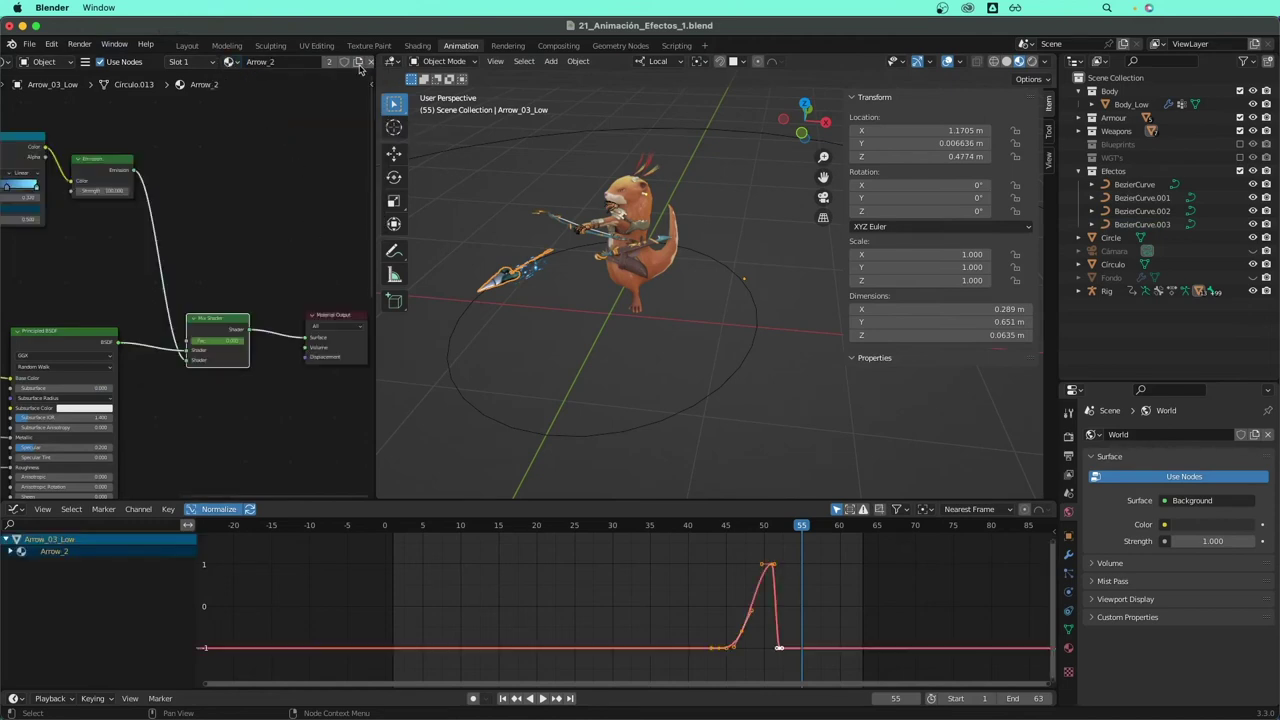
pyautogui.click(357, 61)
pyautogui.doubleClick(275, 61)
pyautogui.moveTo(268, 61); pyautogui.dragTo(318, 63)
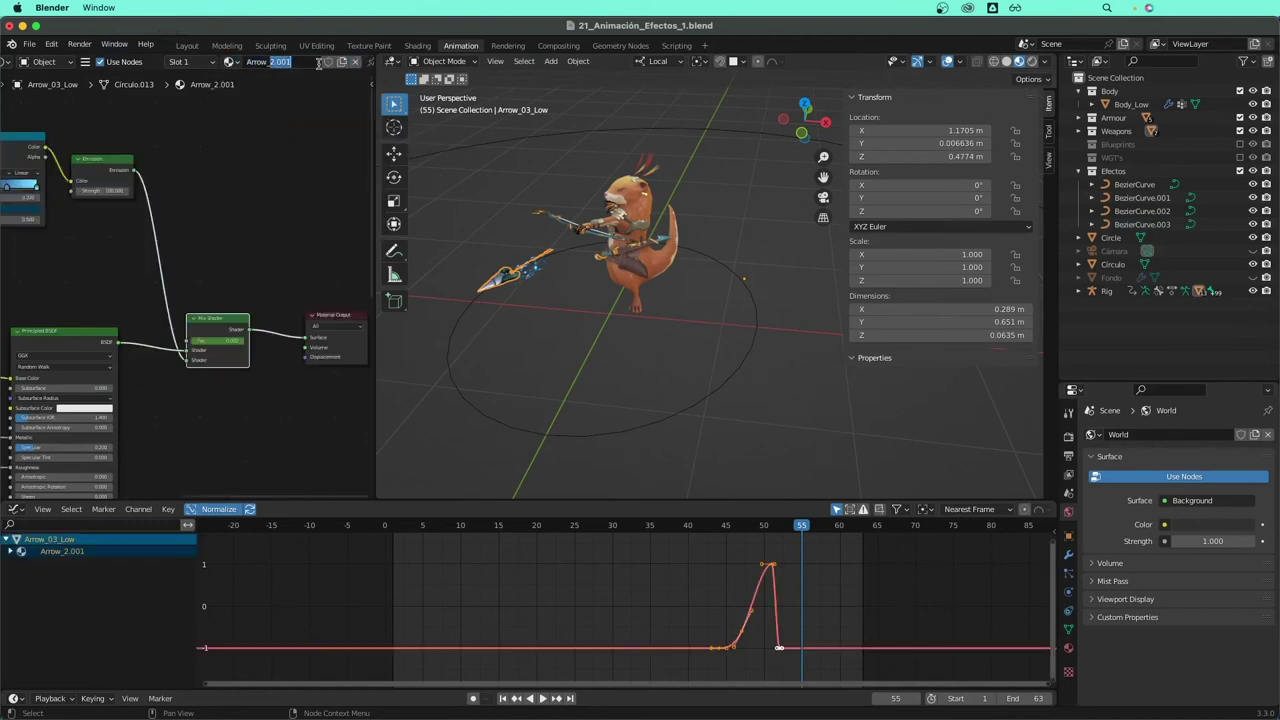
pyautogui.write('3')
pyautogui.press('Return')
# - Shift the Arrow_3 Fac keyframes 8 frames later and play back to check the glow
pyautogui.press('g')
pyautogui.press('x')
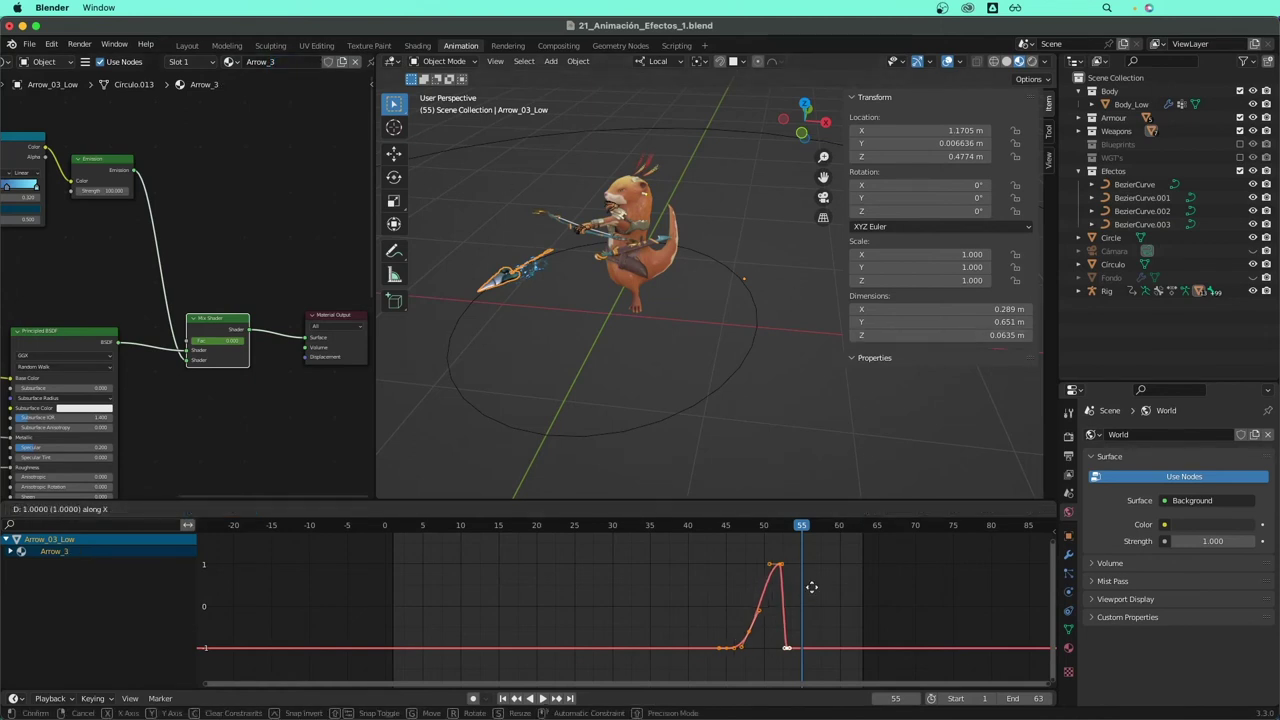
pyautogui.click(856, 588)
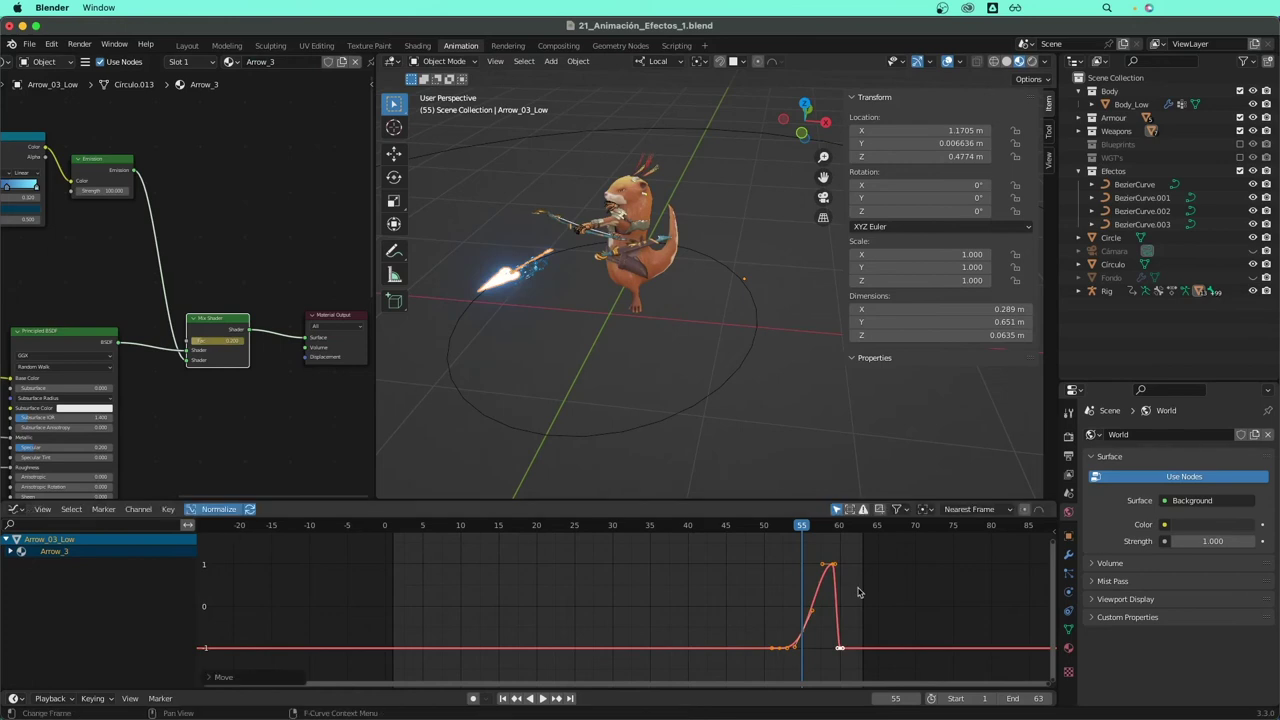
pyautogui.press('space')
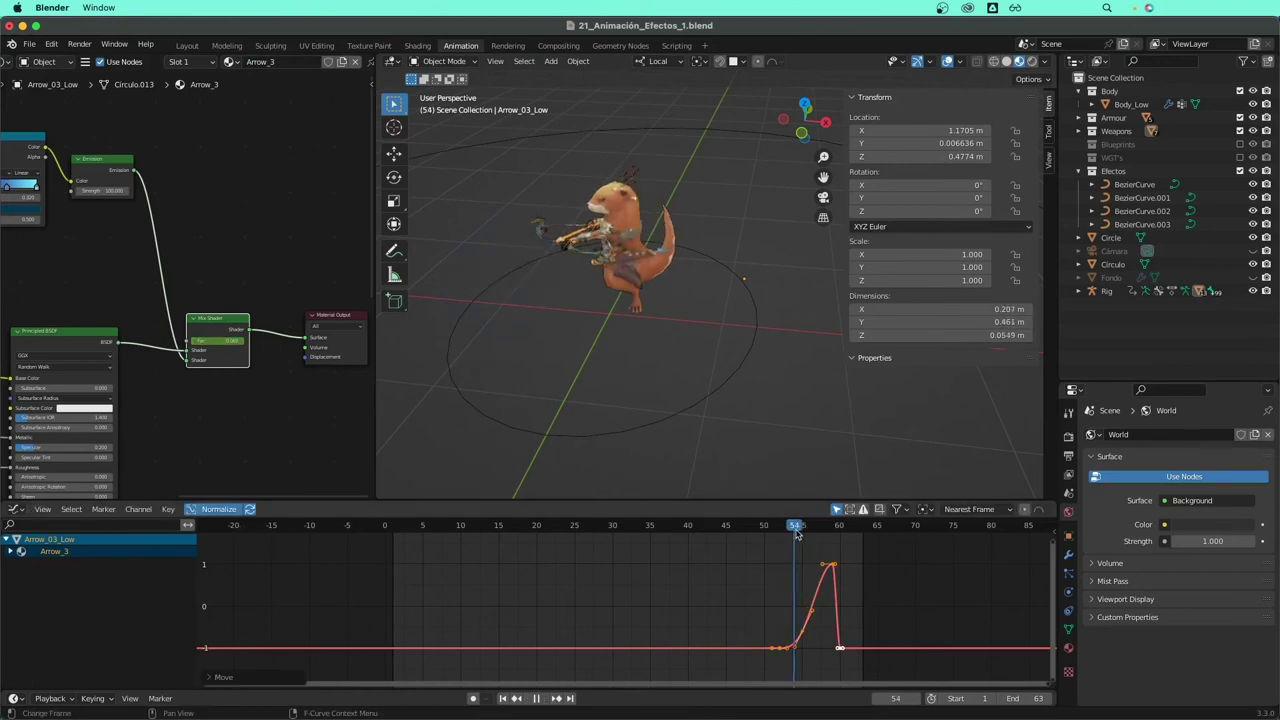
pyautogui.moveTo(795, 537)
pyautogui.mouseDown()
pyautogui.moveTo(770, 541)
pyautogui.moveTo(834, 566)
pyautogui.mouseUp()
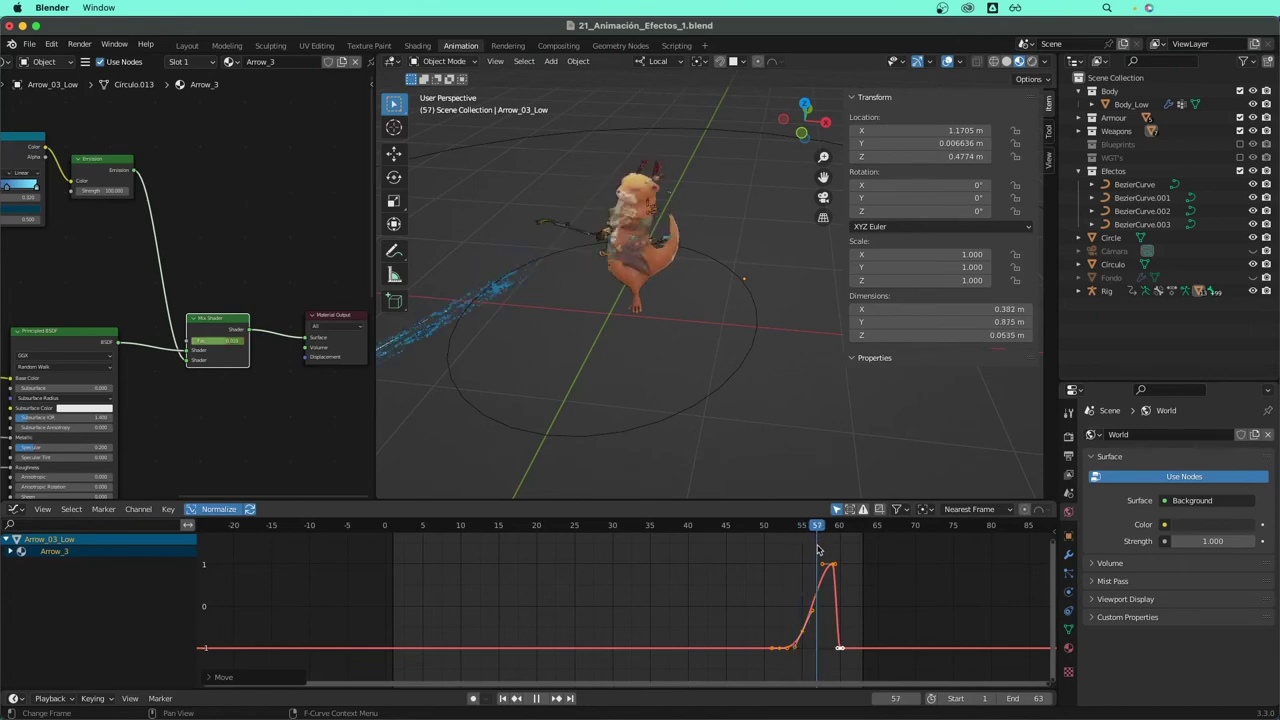
pyautogui.press('space')
# - Orbit toward a top-down view, clear the selection, and play the animation
pyautogui.scroll(-4, 651, 389)
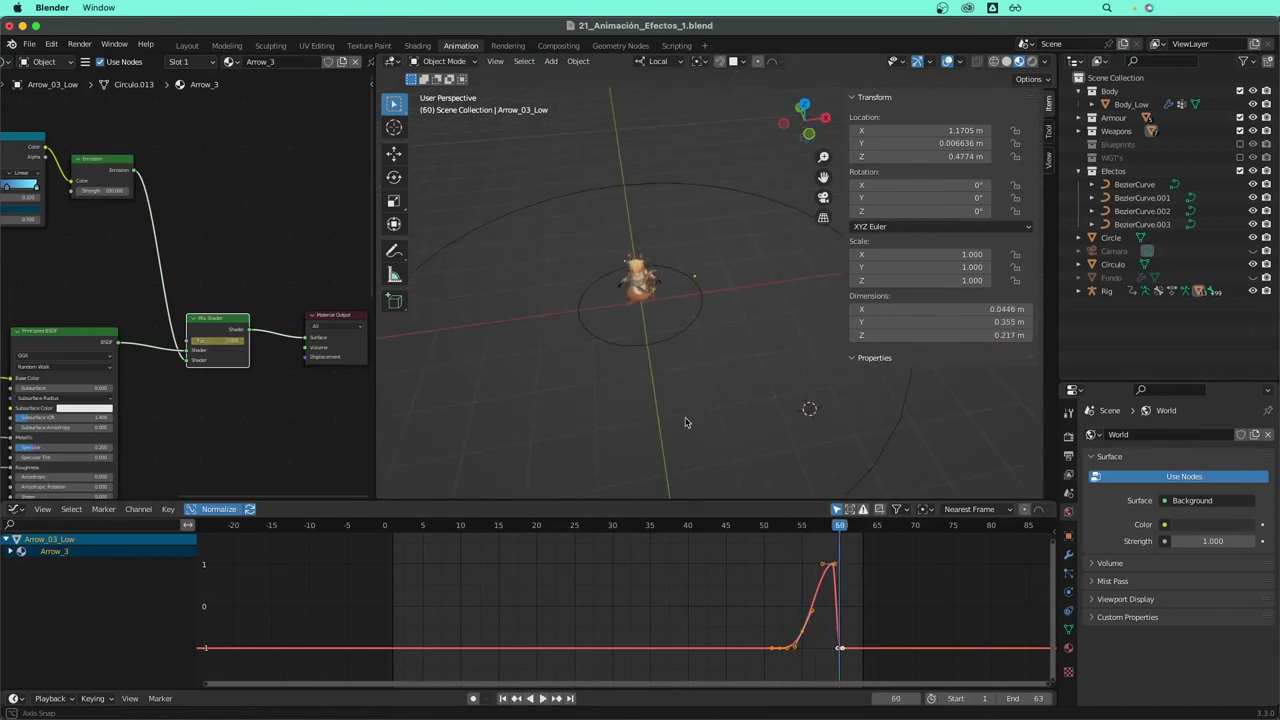
pyautogui.moveTo(651, 420); pyautogui.dragTo(688, 447, button='middle')
pyautogui.moveTo(840, 530); pyautogui.dragTo(833, 530)
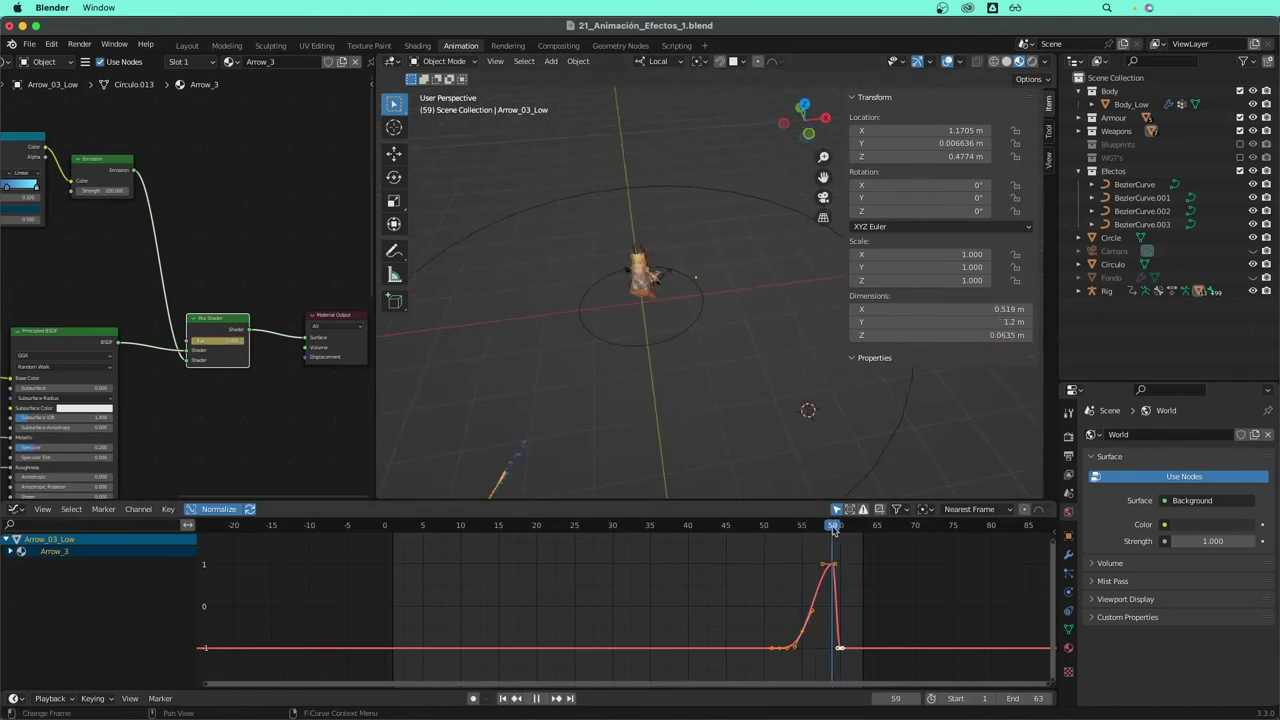
pyautogui.moveTo(500, 480); pyautogui.dragTo(684, 428, button='middle')
pyautogui.click(684, 428)
pyautogui.press('space')
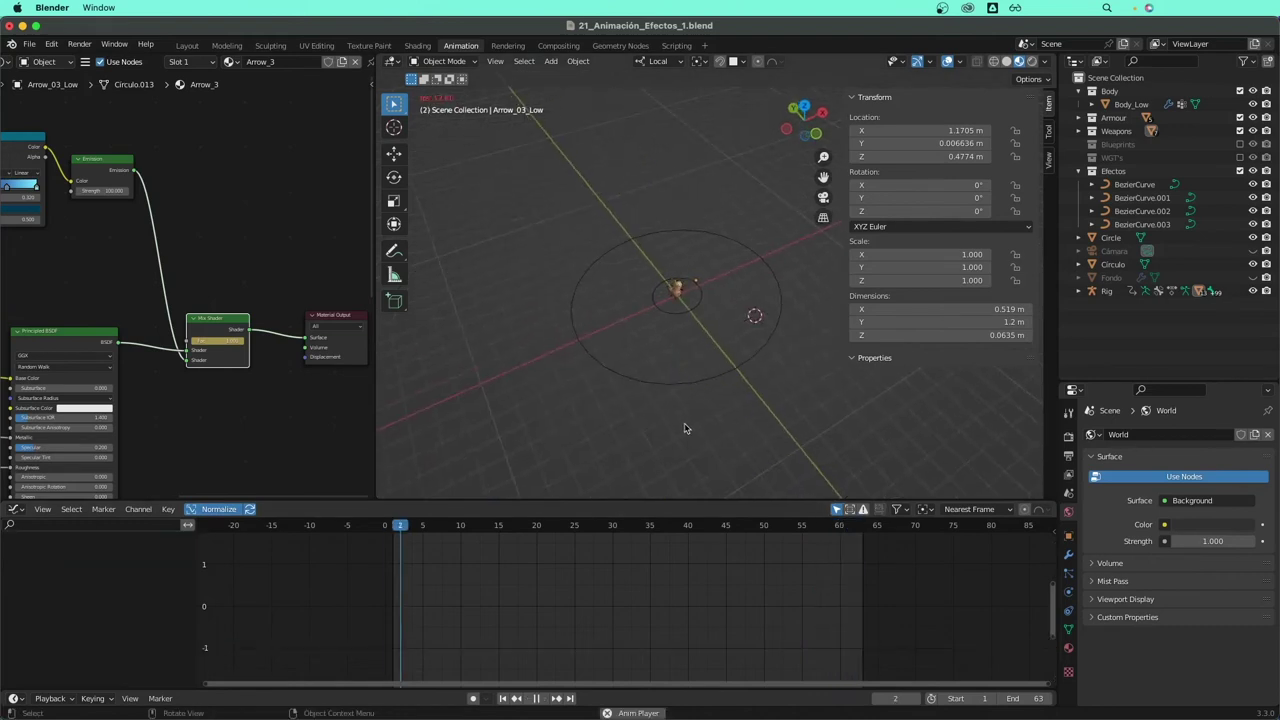
# - Set the render output file format to PNG in Output Properties
pyautogui.moveTo(745, 405); pyautogui.dragTo(752, 405, button='middle')
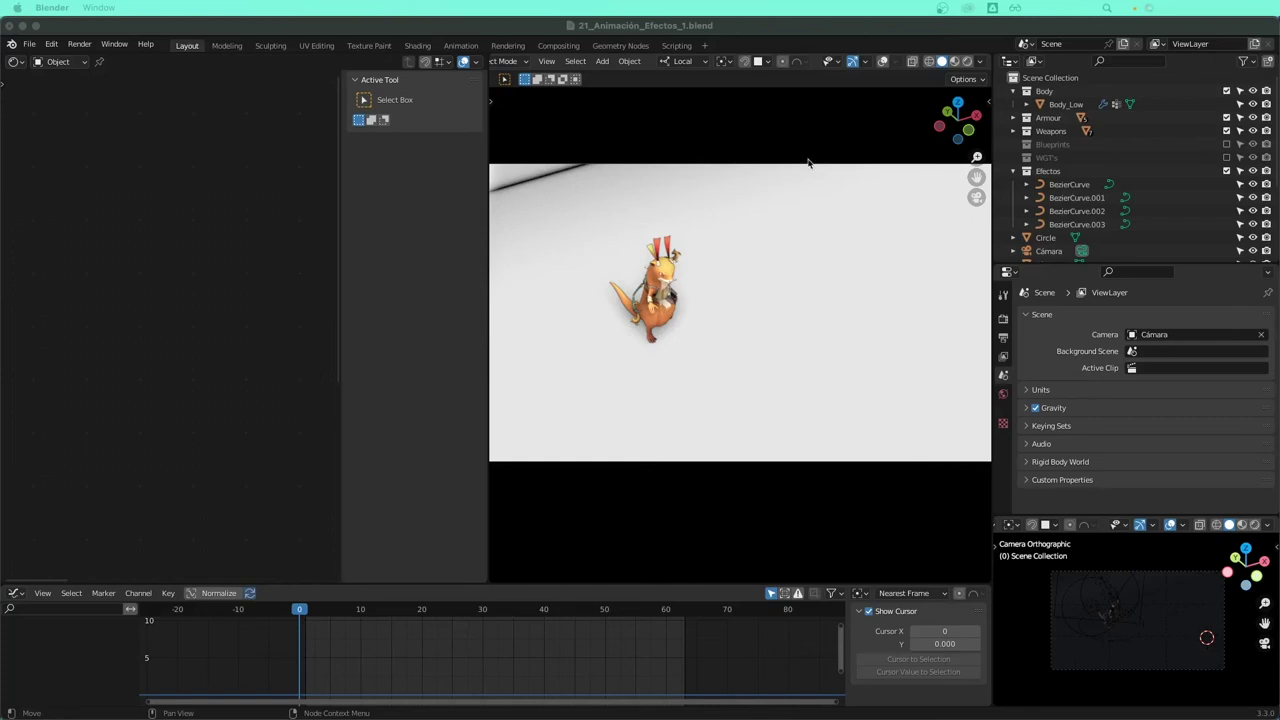
pyautogui.click(1003, 319)
pyautogui.scroll(-1, 1160, 388)
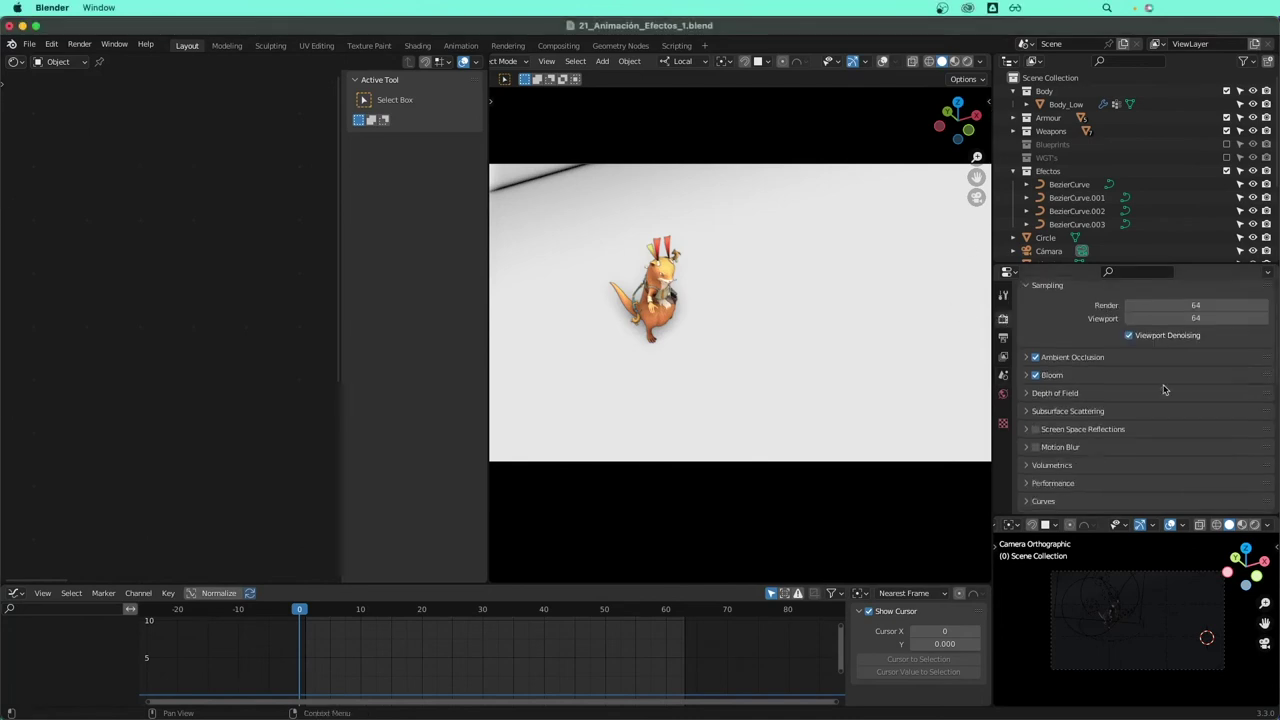
pyautogui.scroll(-2, 1160, 388)
pyautogui.scroll(-2, 1155, 390)
pyautogui.scroll(-2, 1155, 390)
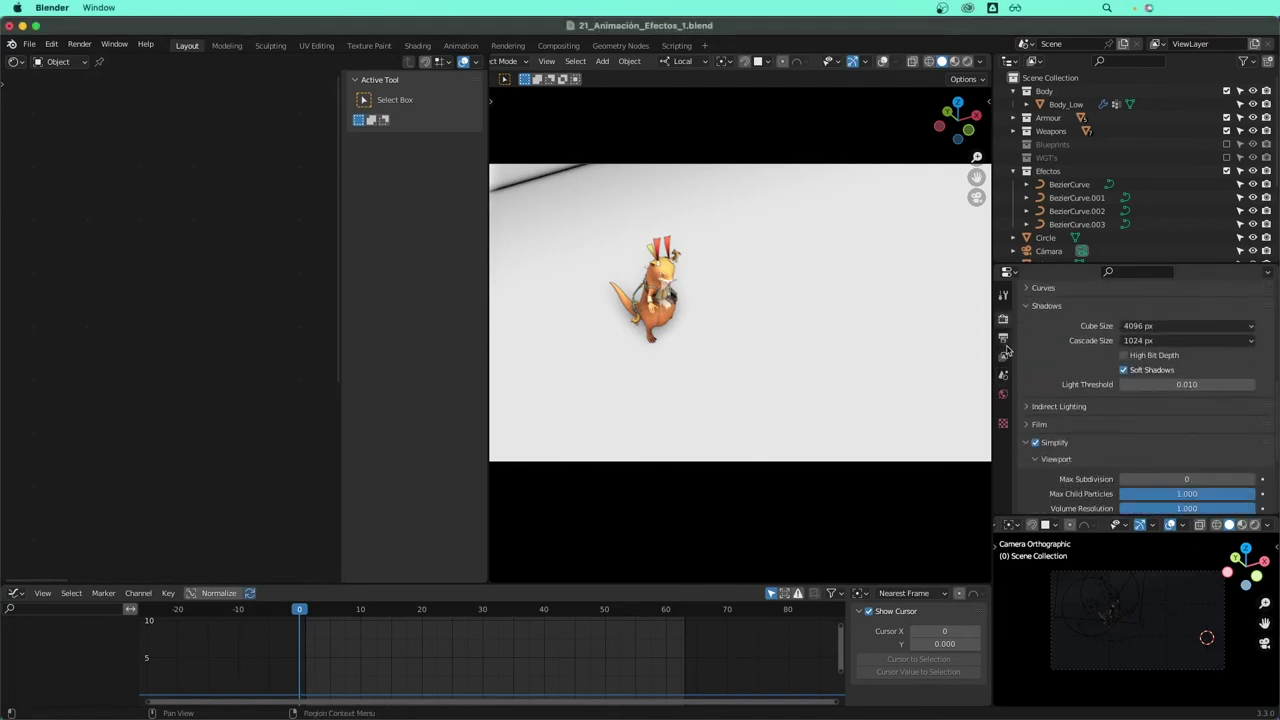
pyautogui.click(1004, 338)
pyautogui.click(1156, 375)
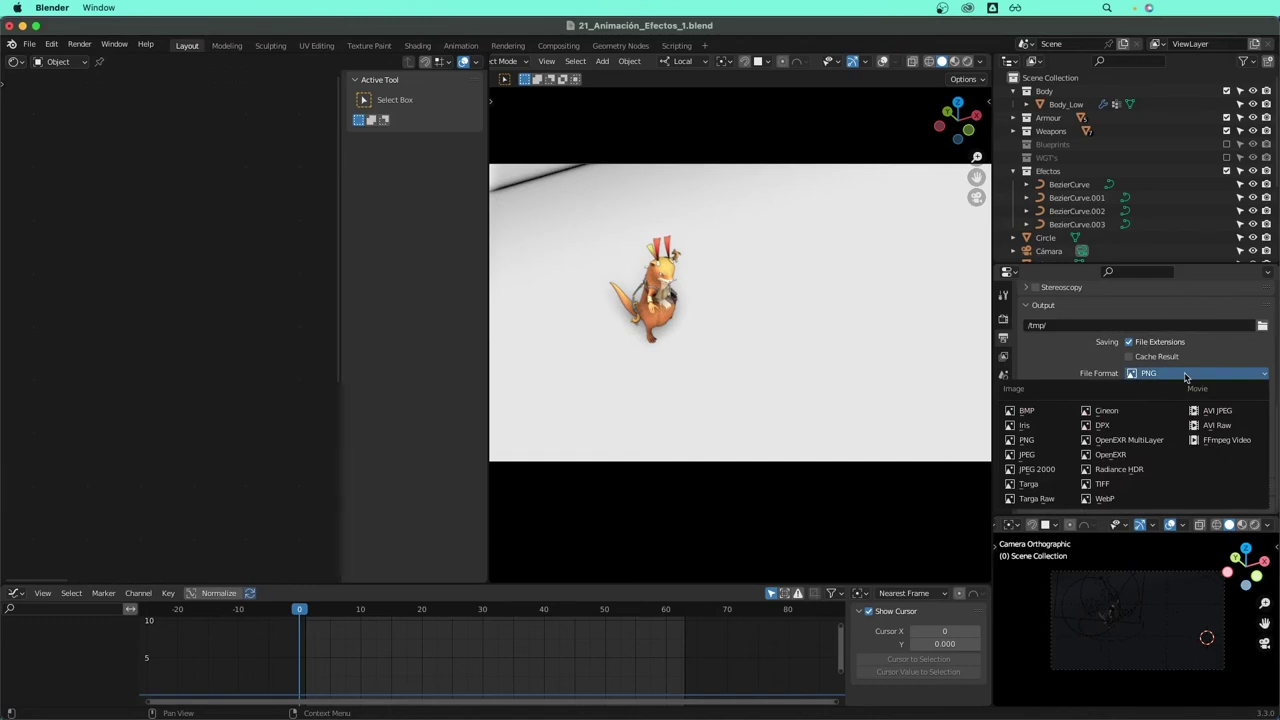
pyautogui.click(1219, 445)
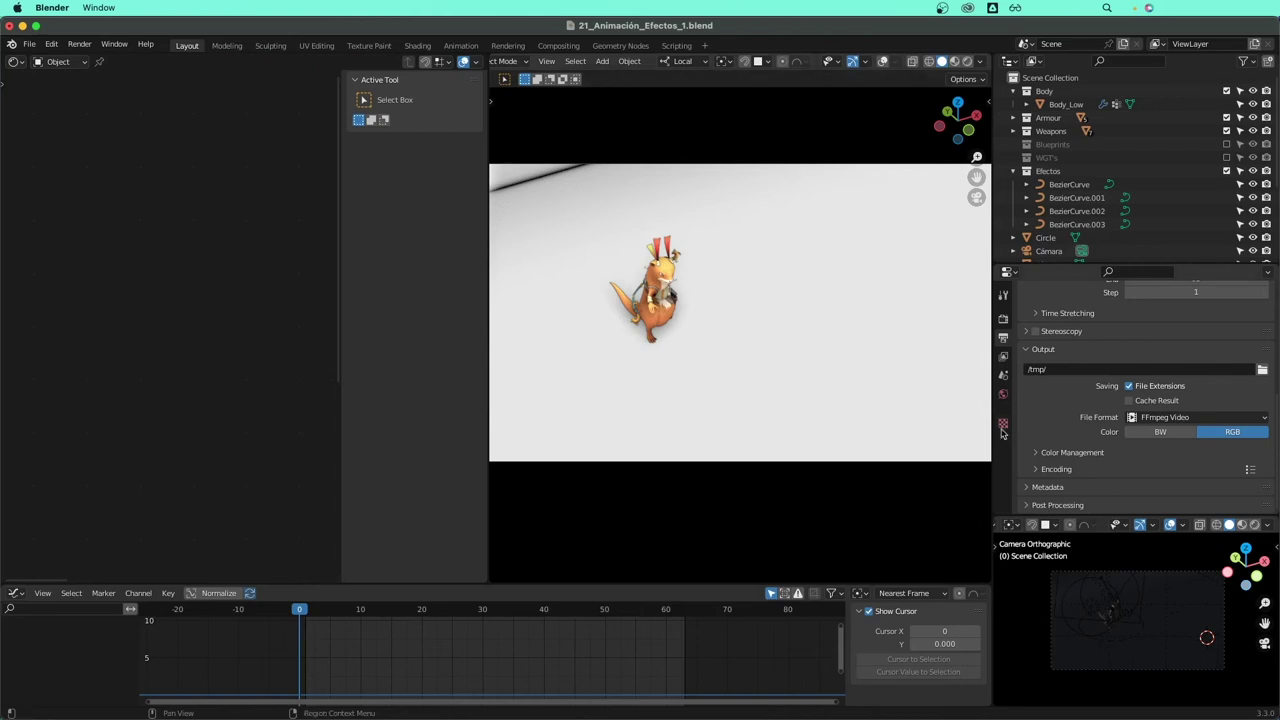
pyautogui.click(1170, 419)
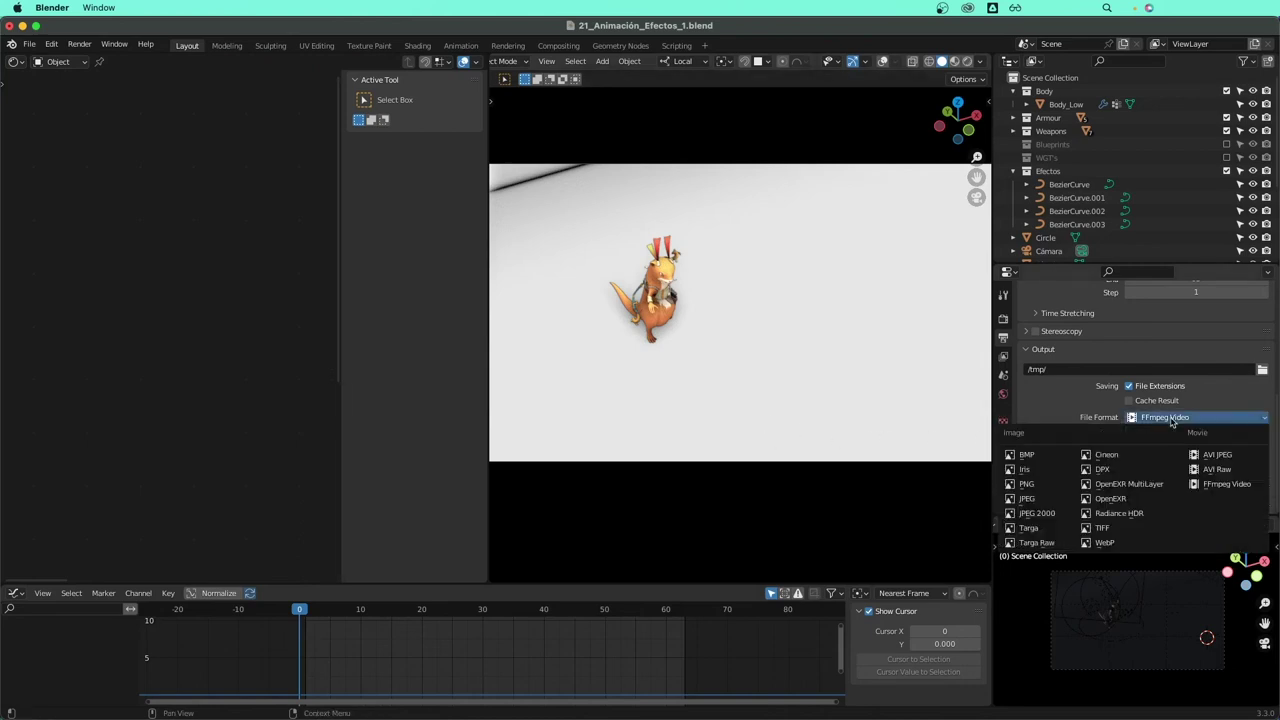
pyautogui.click(1028, 484)
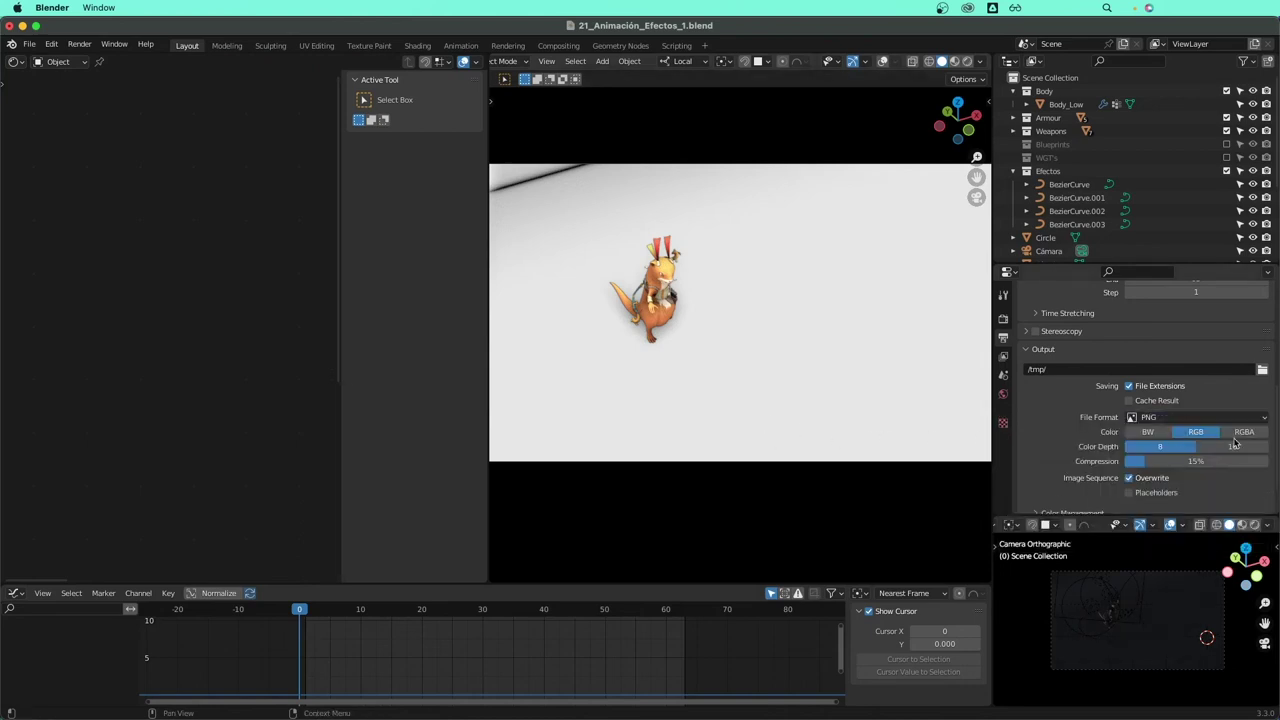
# - Set the output folder to a new 'Render final' folder on the Desktop
pyautogui.scroll(-2, 1234, 444)
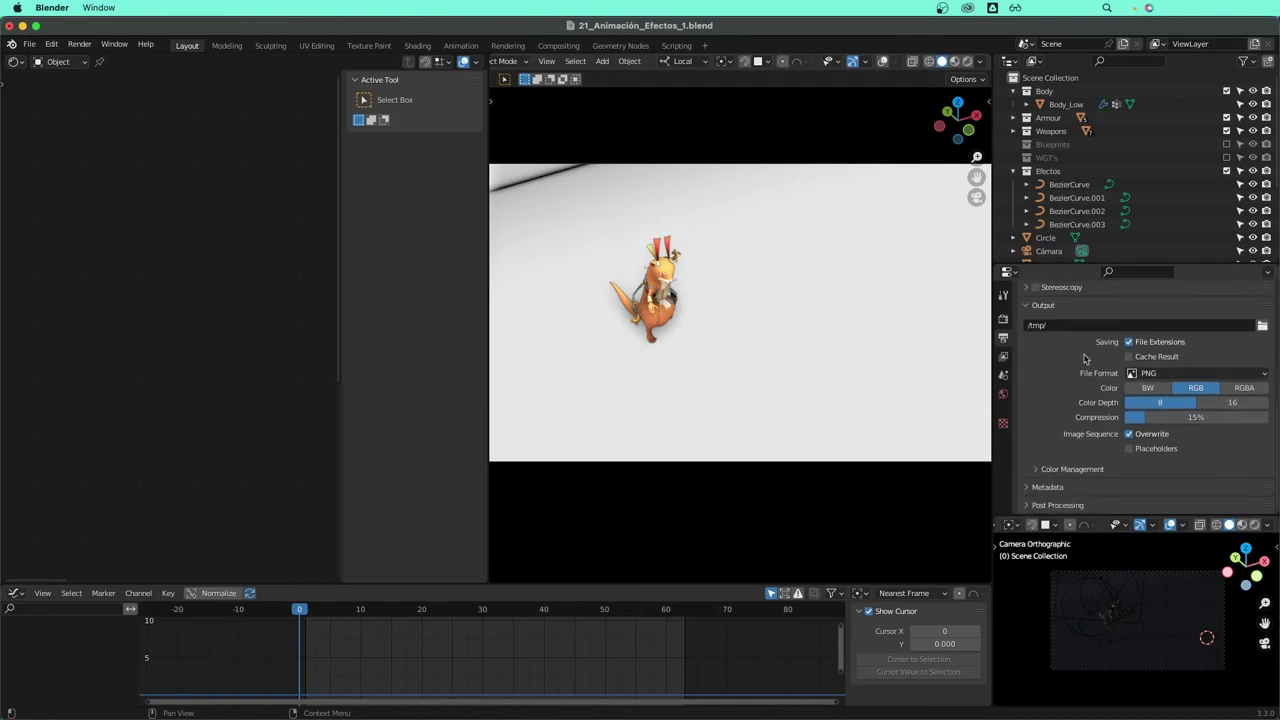
pyautogui.click(1262, 326)
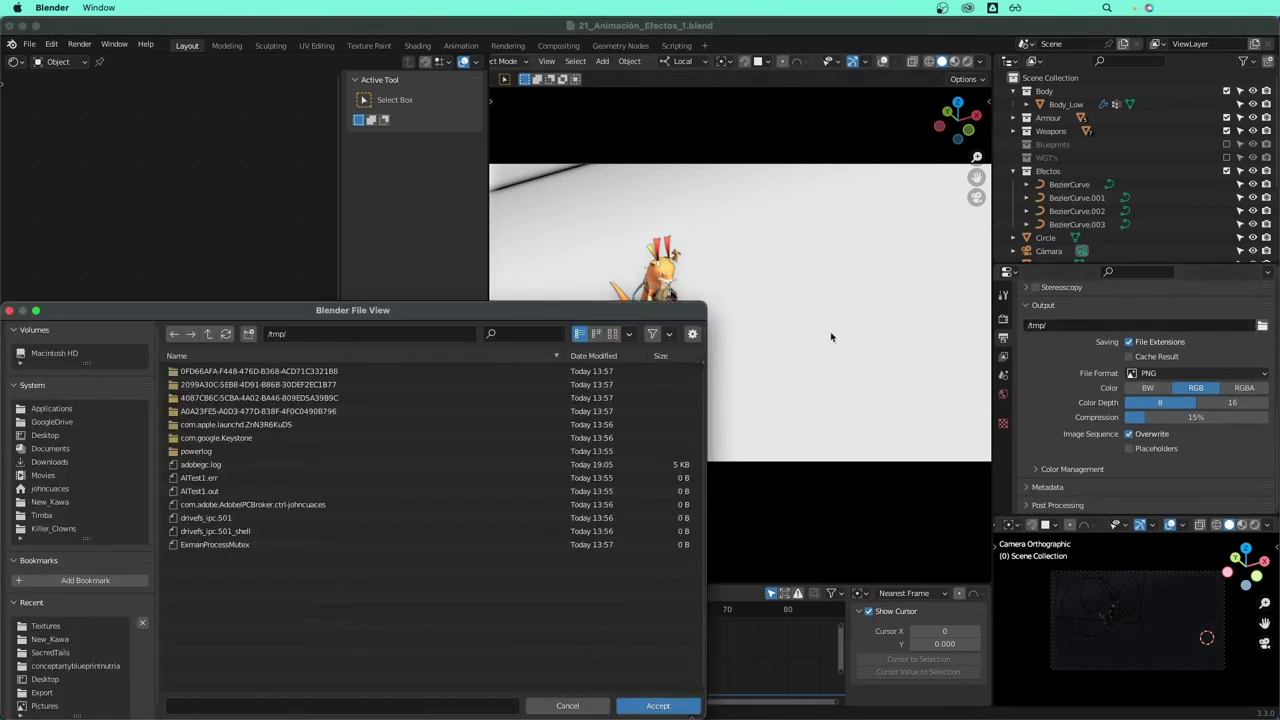
pyautogui.click(45, 435)
pyautogui.scroll(-2, 268, 494)
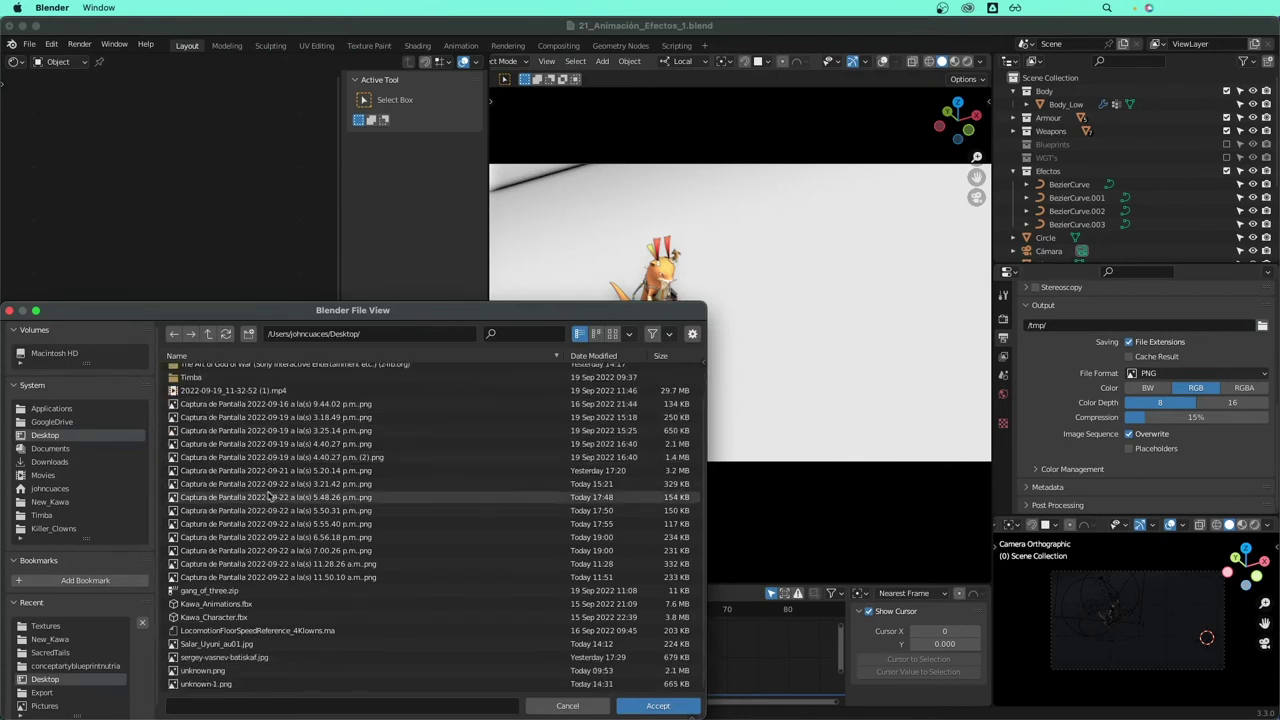
pyautogui.scroll(2, 268, 494)
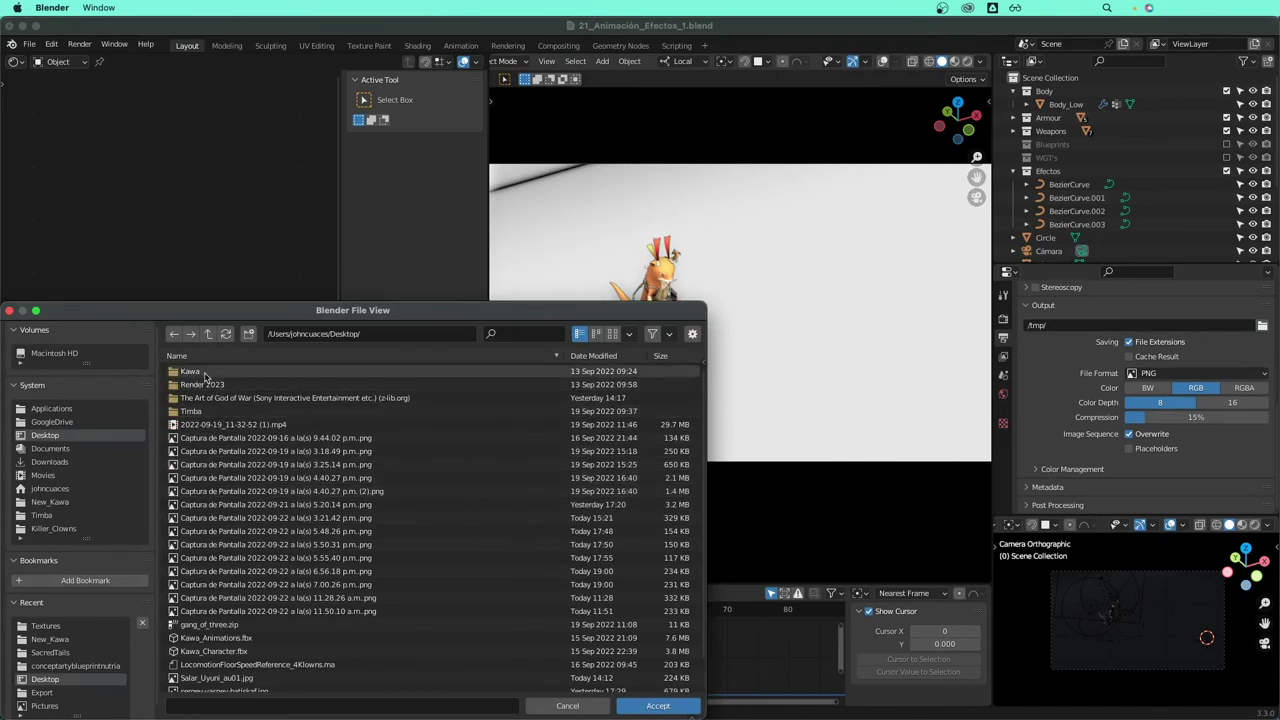
pyautogui.click(247, 334)
pyautogui.write('Render final')
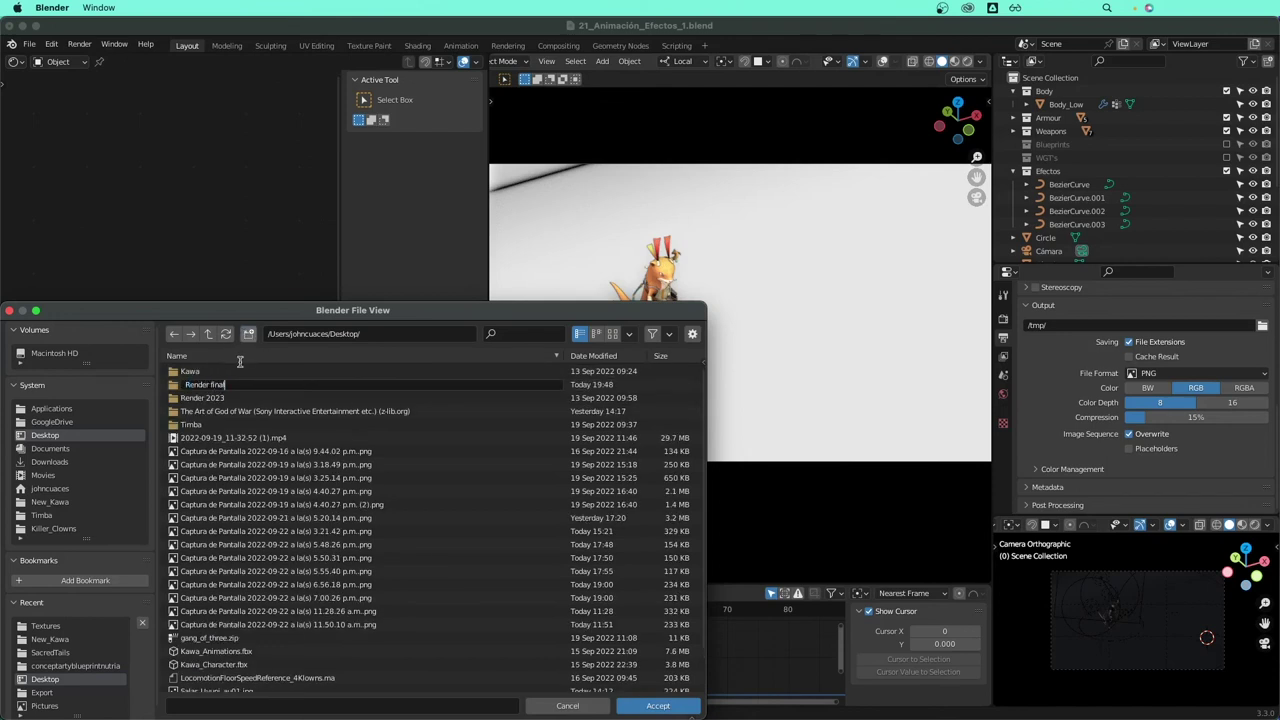
pyautogui.press('Return')
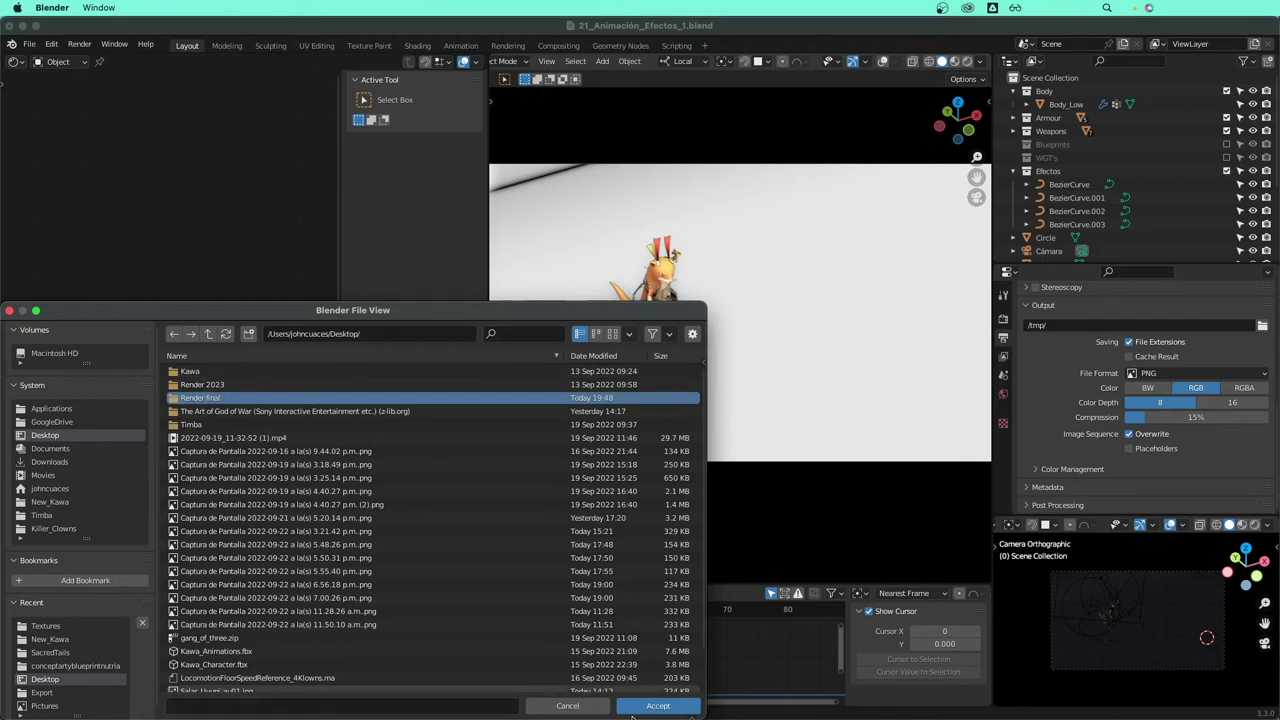
pyautogui.click(655, 709)
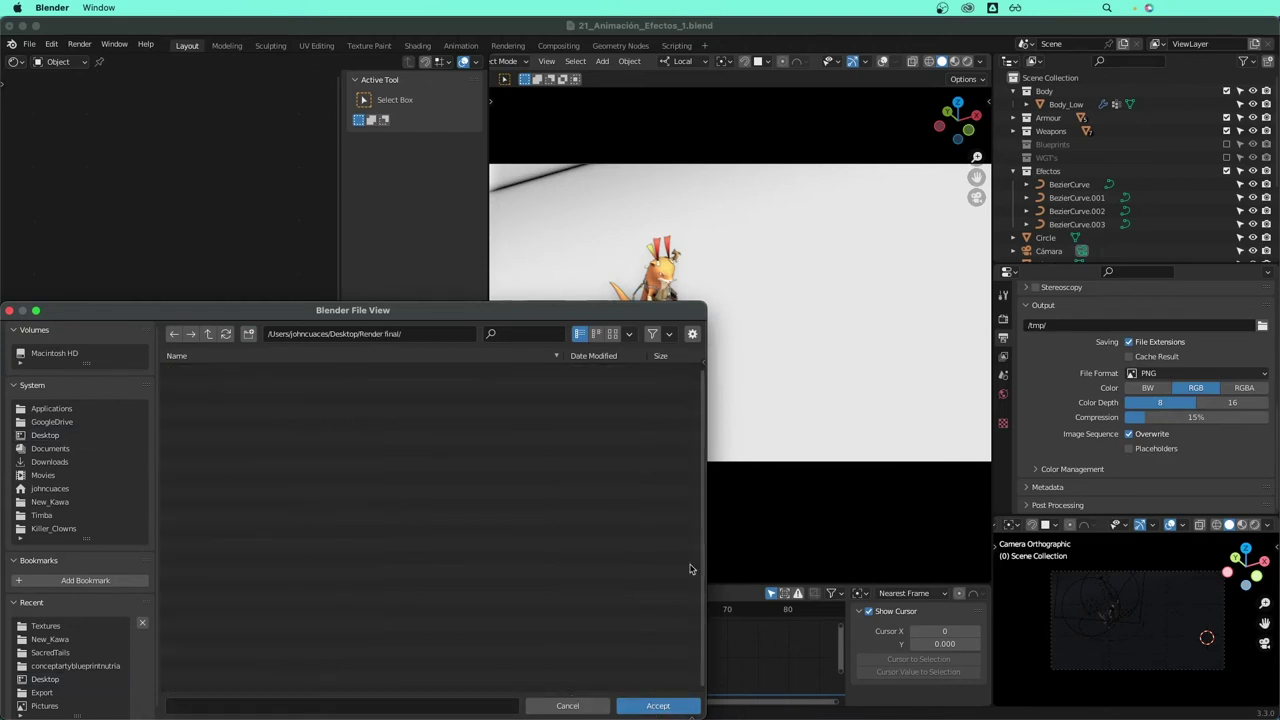
pyautogui.click(657, 706)
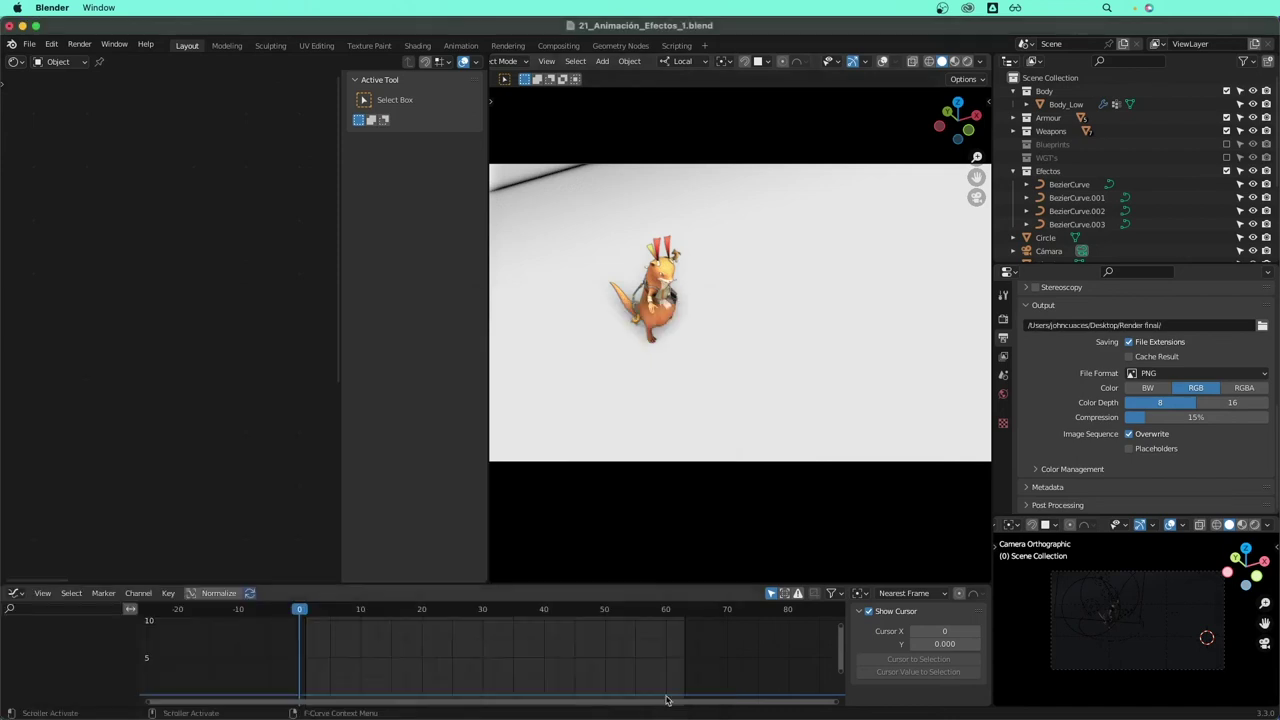
# - Save the file 21_Animación_Efectos_1.blend
pyautogui.scroll(-1, 786, 303)
pyautogui.scroll(1, 766, 326)
pyautogui.click(79, 44)
pyautogui.hotkey('ctrl', 's')
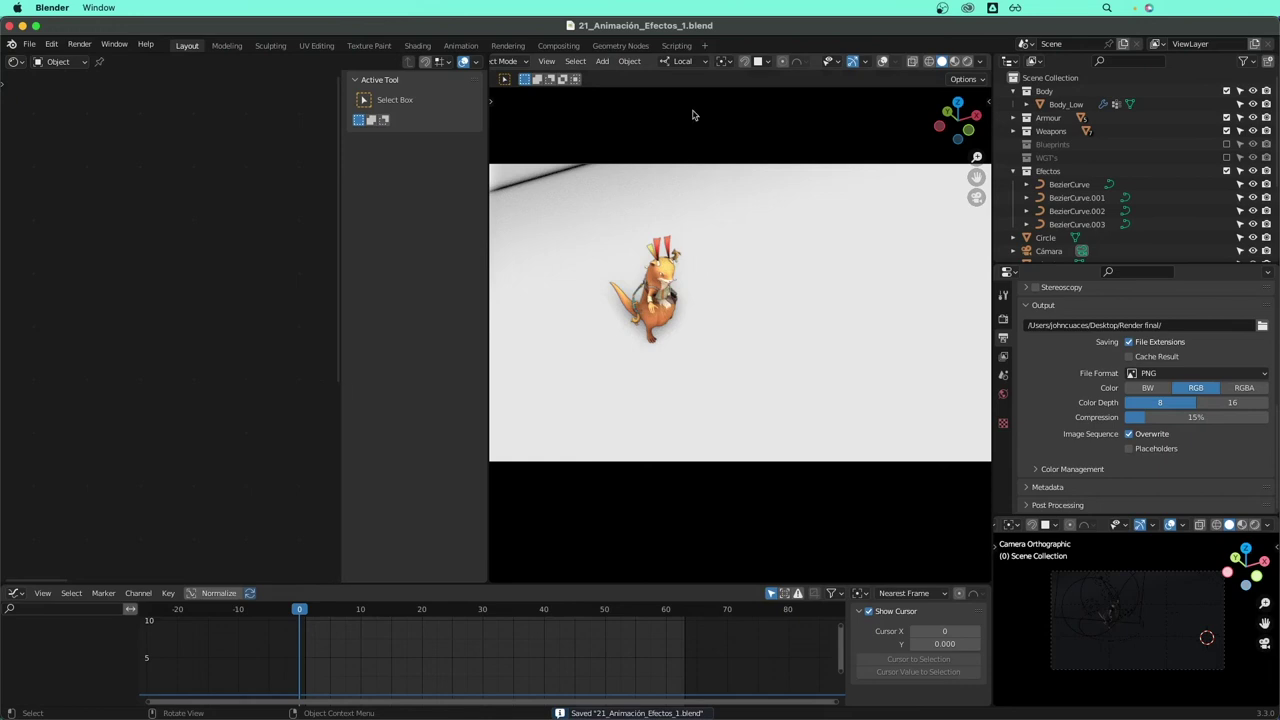
# - Add a Video Editing workspace and start adding an image strip to the sequencer
pyautogui.click(705, 46)
pyautogui.moveTo(655, 124)
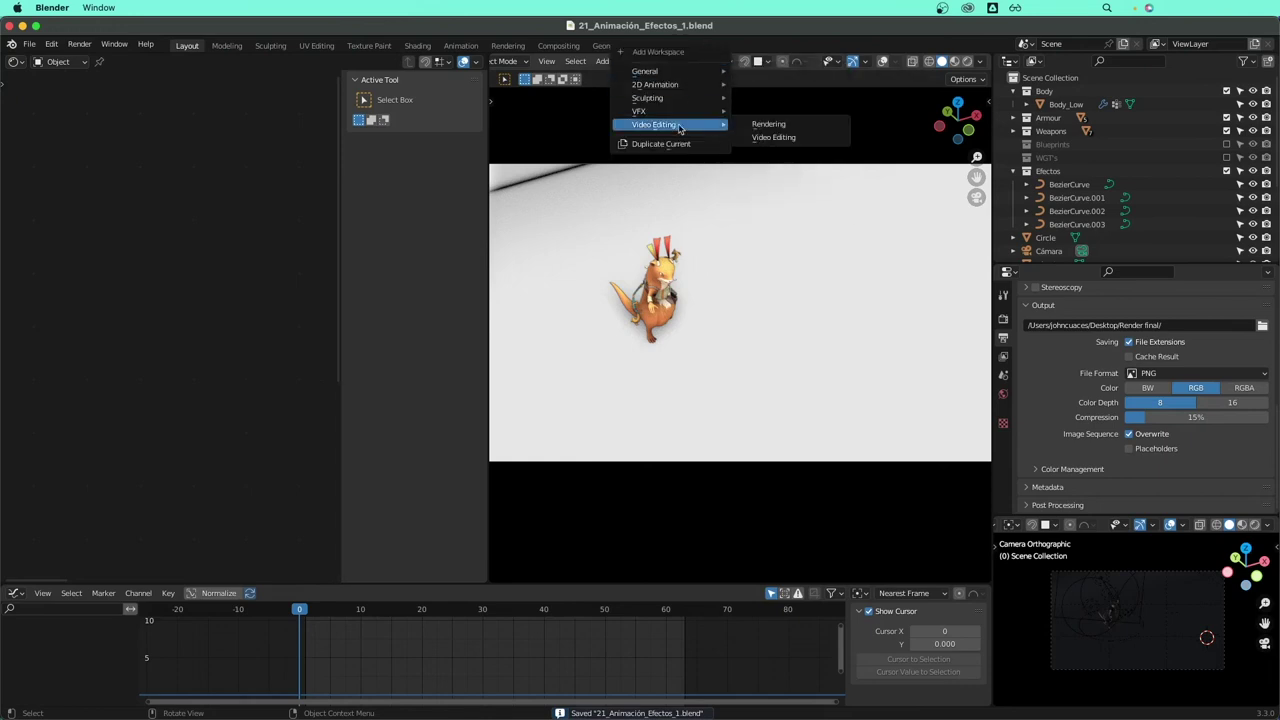
pyautogui.click(774, 137)
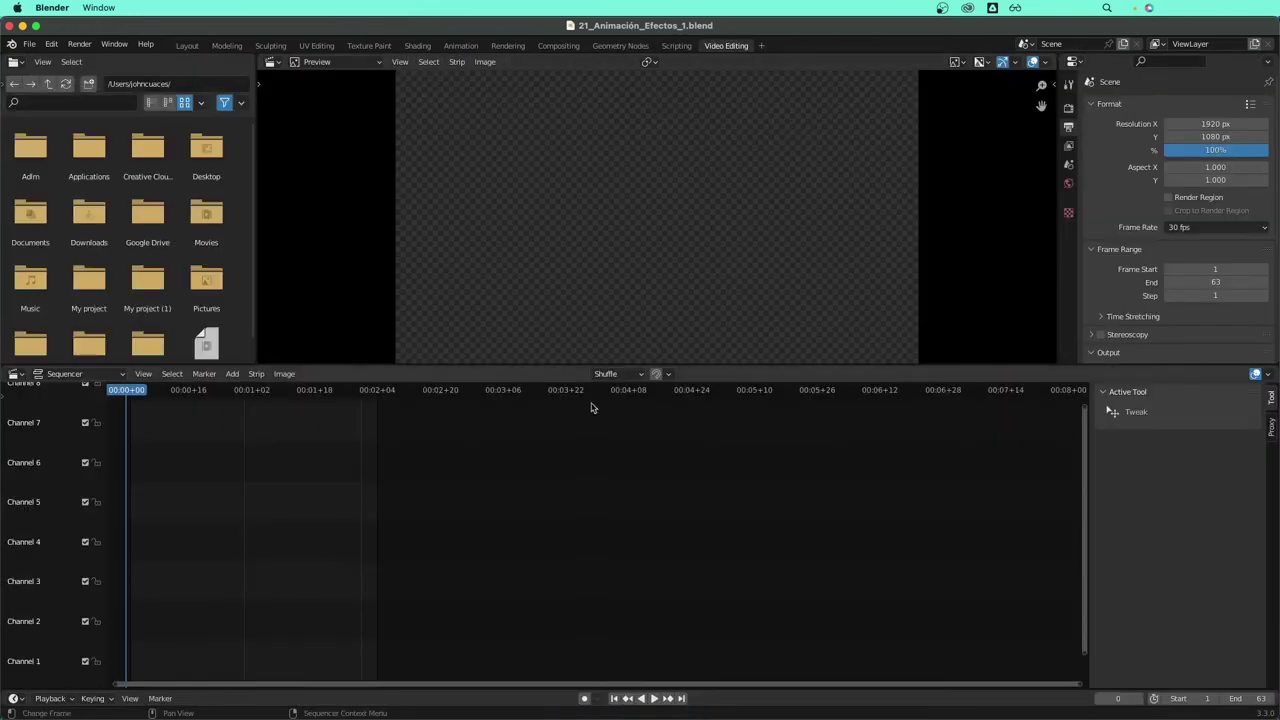
pyautogui.hscroll(-3, 283, 508)
pyautogui.hotkey('shift', 'a')
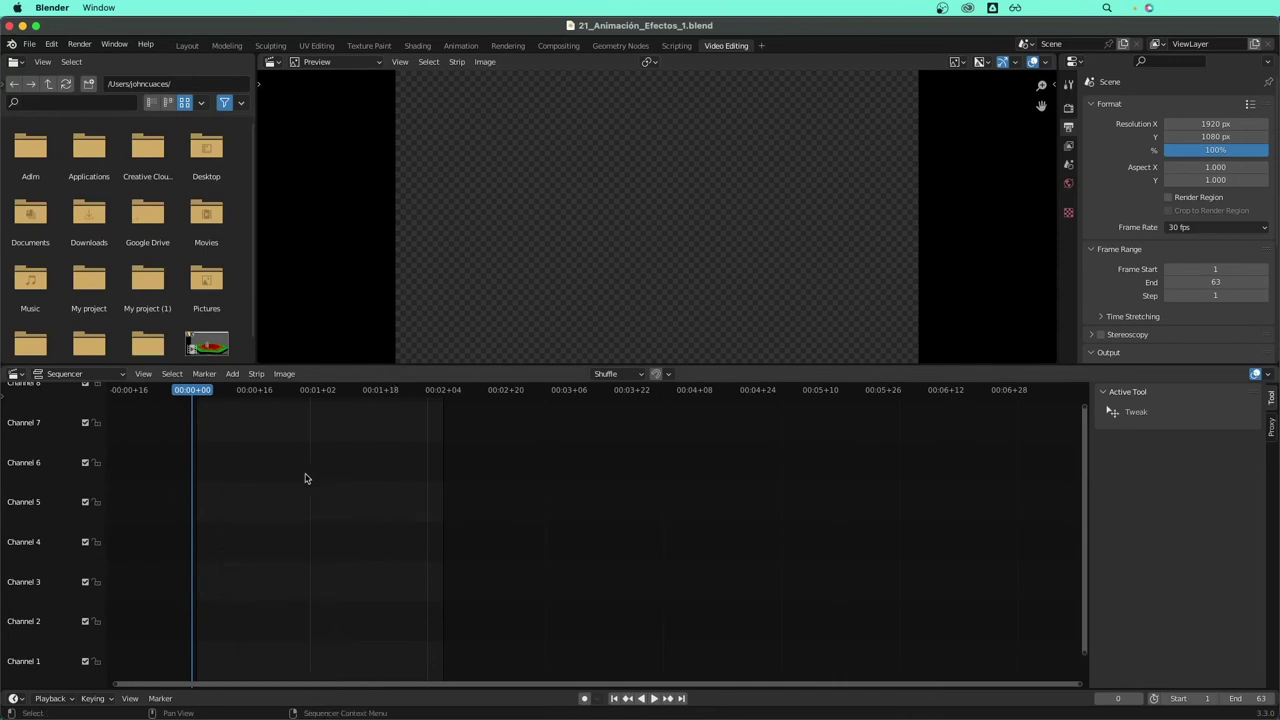
pyautogui.hotkey('shift', 'a')
pyautogui.click(289, 549)
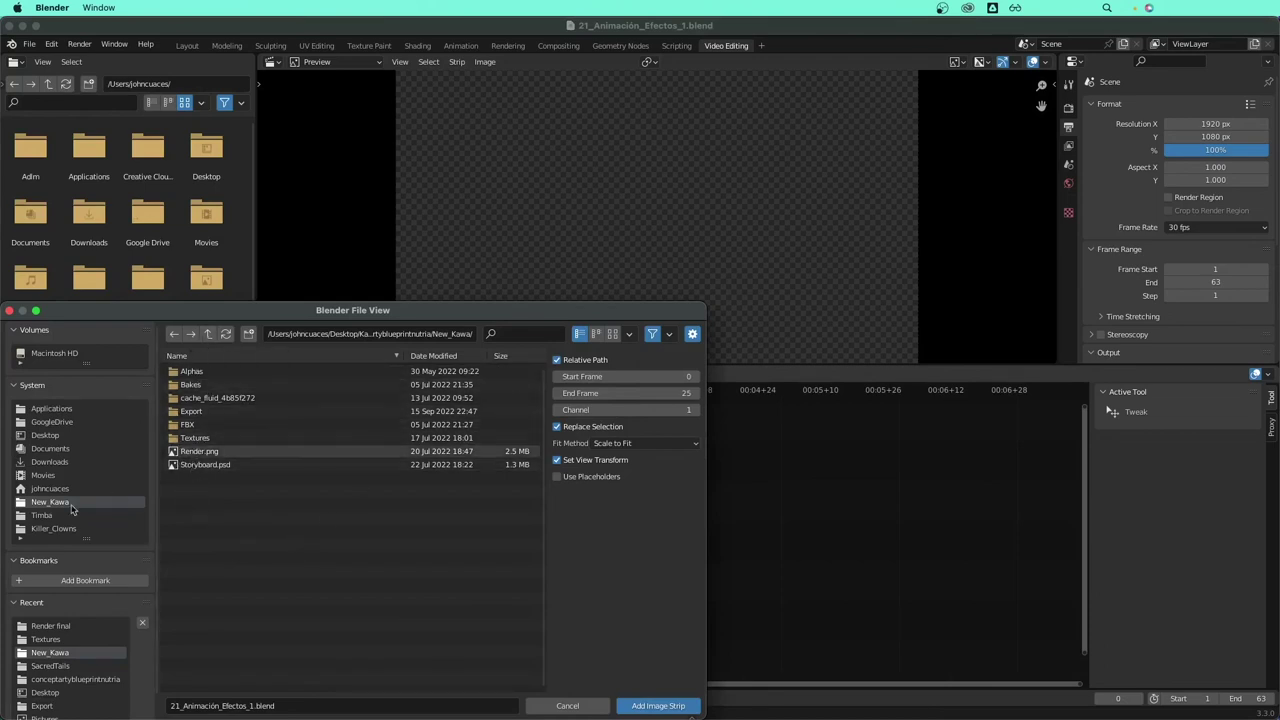
# - Browse to the Desktop's Render 2023/Kawa_1 folder and show its files as a detailed list
pyautogui.click(58, 437)
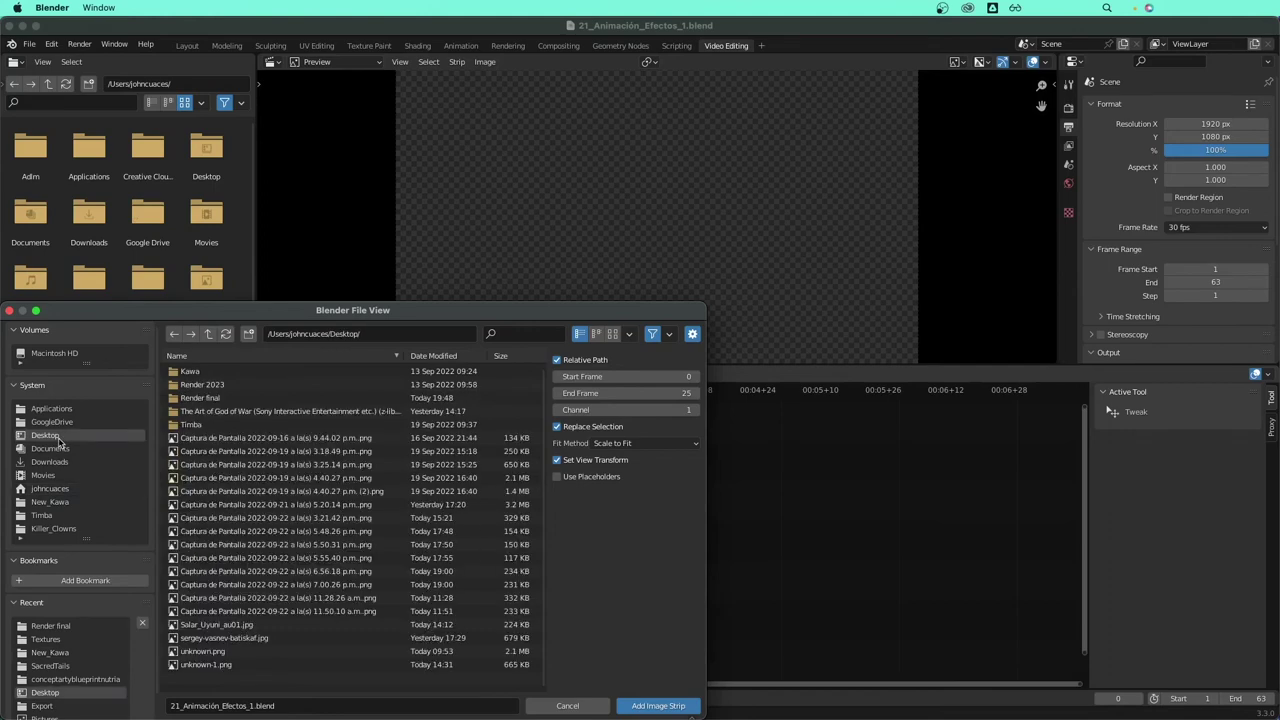
pyautogui.doubleClick(208, 382)
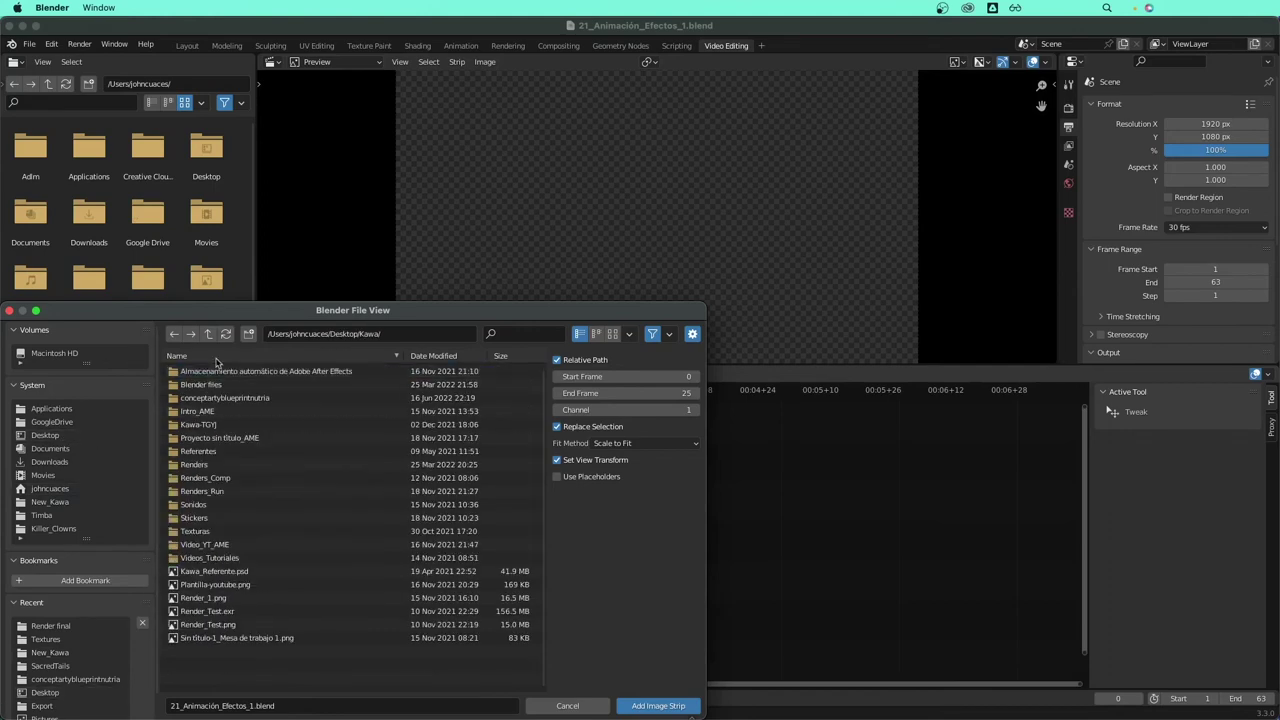
pyautogui.click(208, 334)
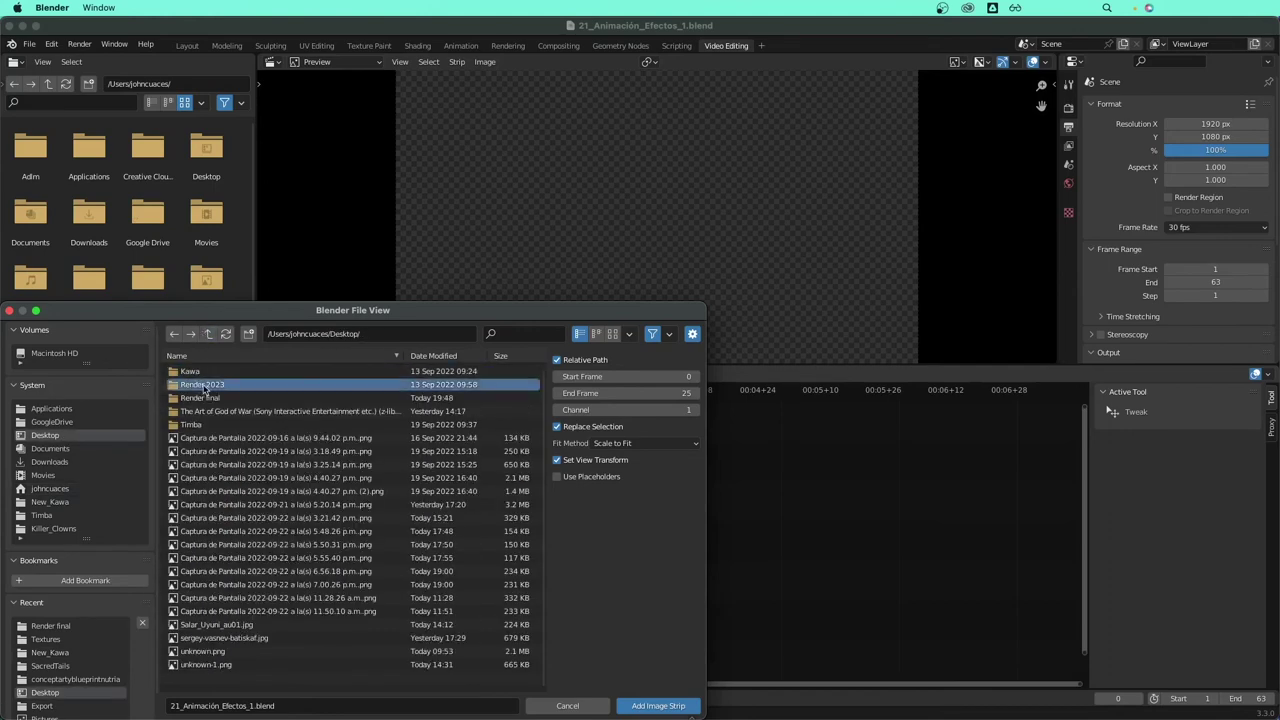
pyautogui.doubleClick(207, 385)
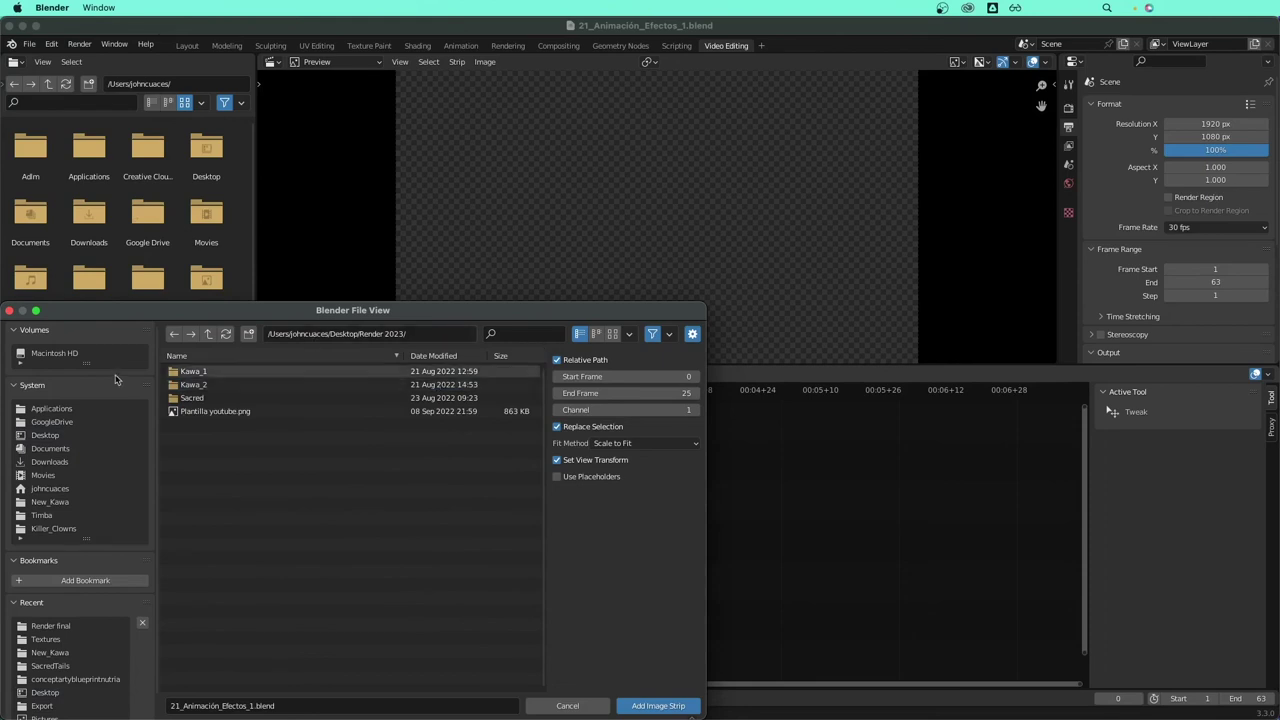
pyautogui.doubleClick(189, 372)
pyautogui.click(613, 333)
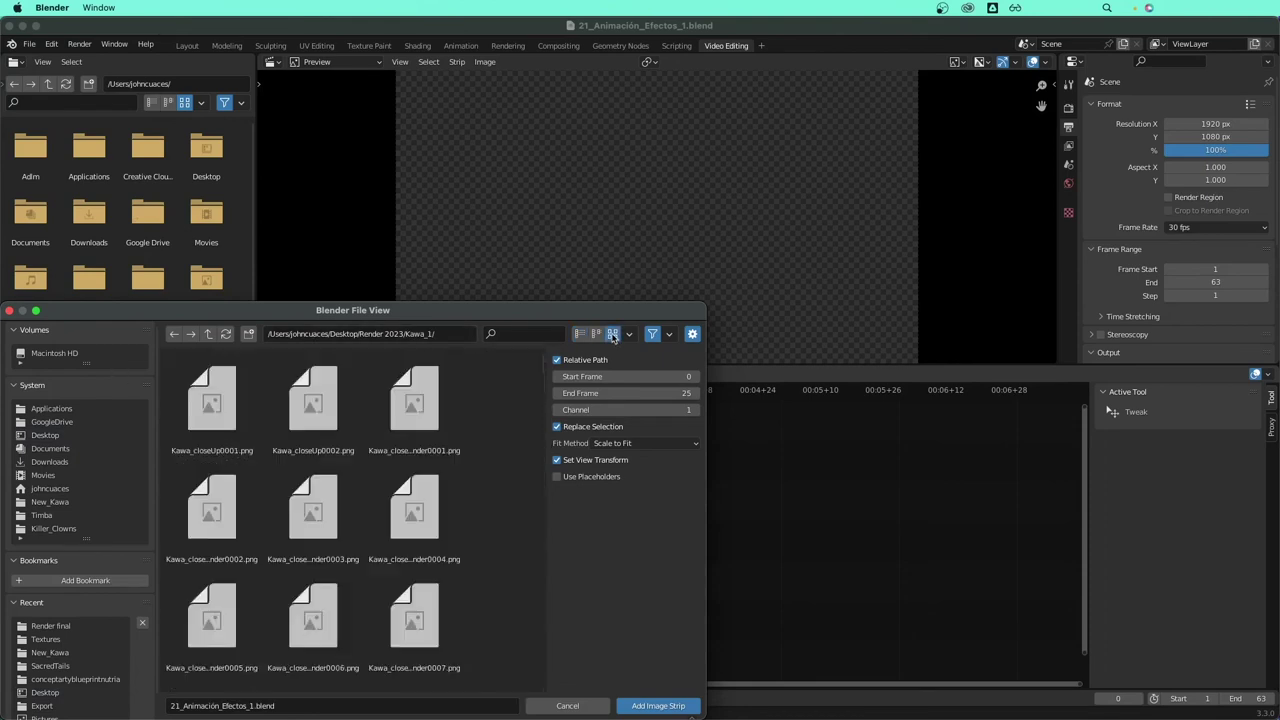
pyautogui.scroll(-1, 229, 495)
pyautogui.scroll(1, 229, 495)
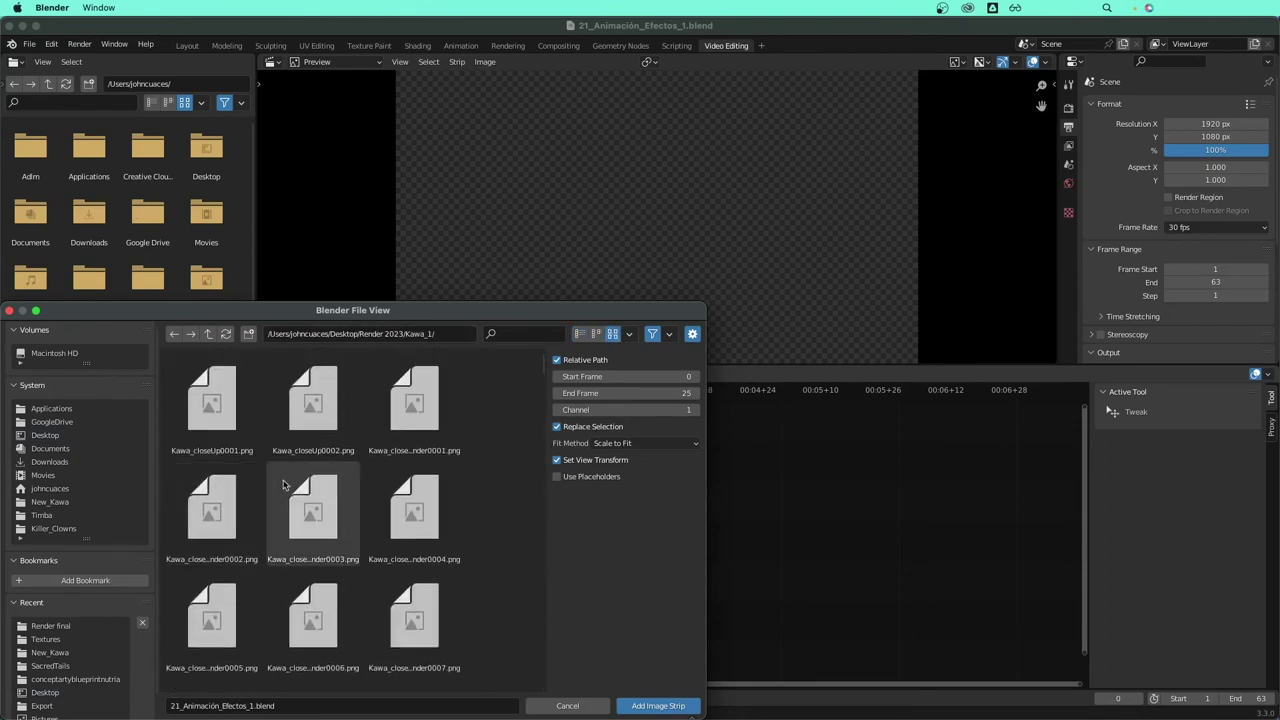
pyautogui.click(580, 334)
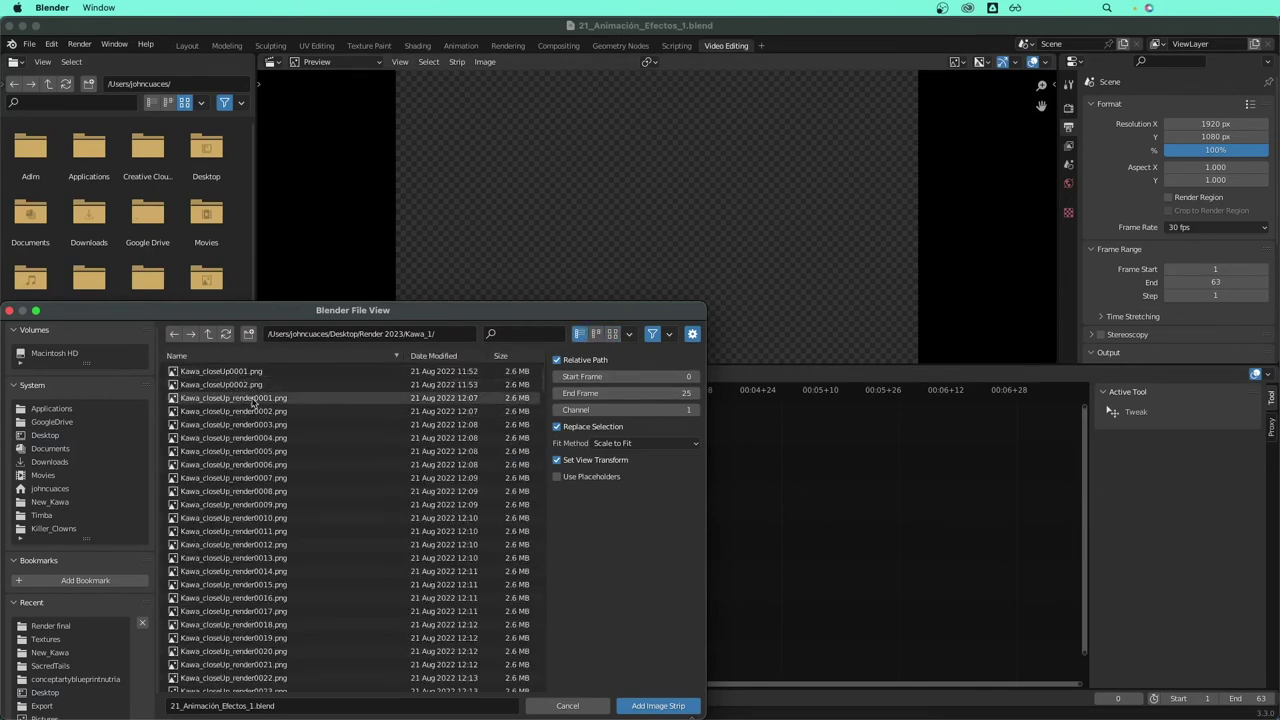
# - Select all 180 close-up frames, from Kawa_closeUp_render0001.png to Kawa_closeUp_render0180.png
pyautogui.click(252, 403)
pyautogui.scroll(-5, 542, 405)
pyautogui.scroll(-5, 540, 460)
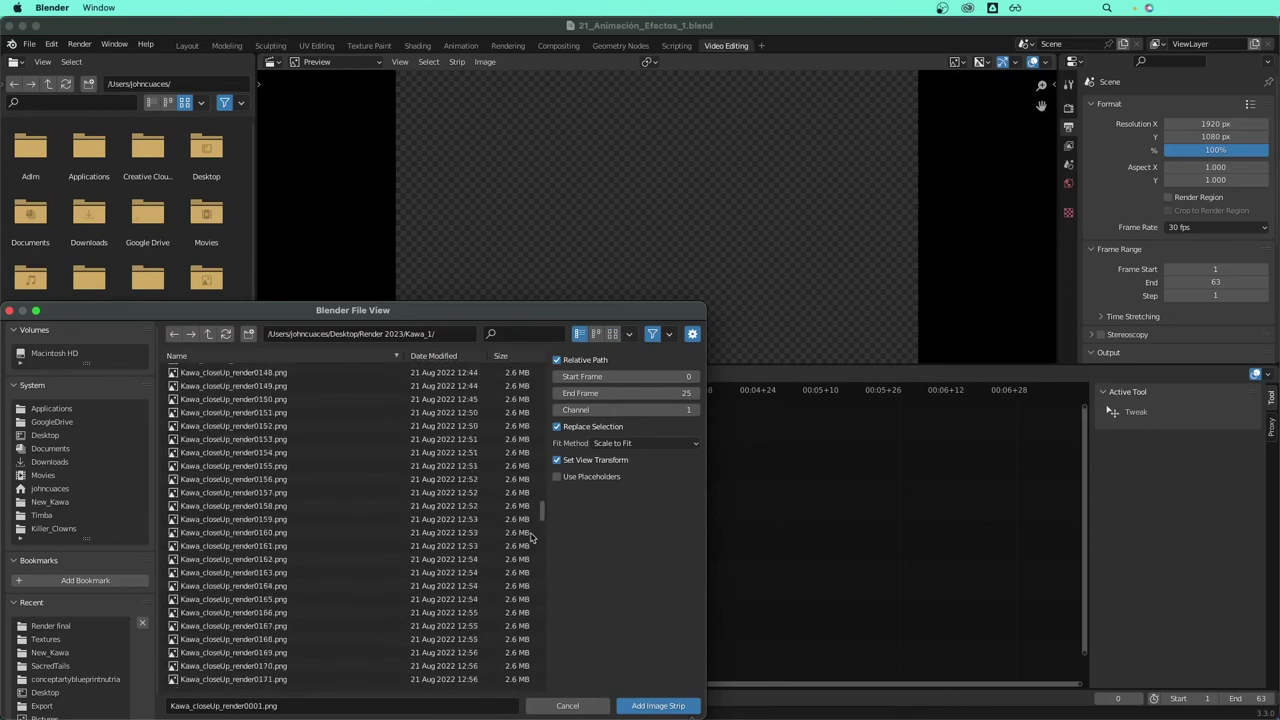
pyautogui.scroll(-5, 525, 530)
pyautogui.scroll(-5, 528, 580)
pyautogui.scroll(-5, 532, 643)
pyautogui.scroll(2, 540, 605)
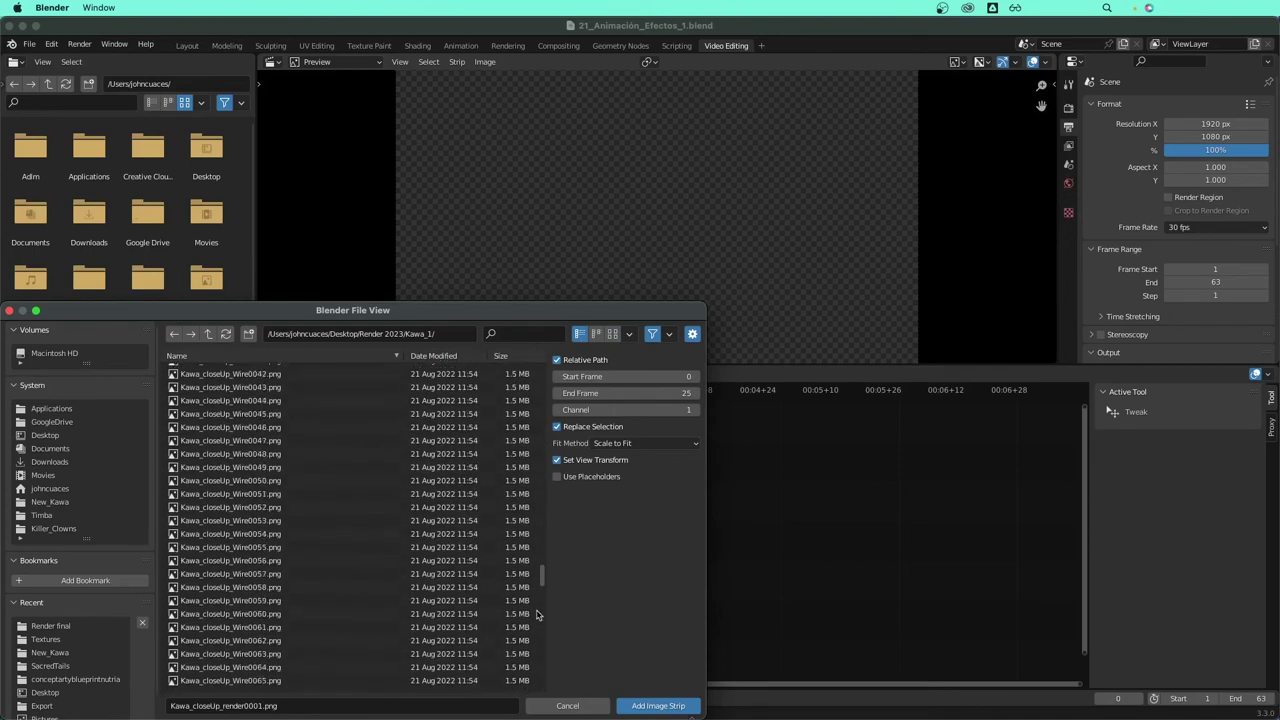
pyautogui.scroll(2, 543, 571)
pyautogui.scroll(2, 540, 550)
pyautogui.scroll(2, 470, 560)
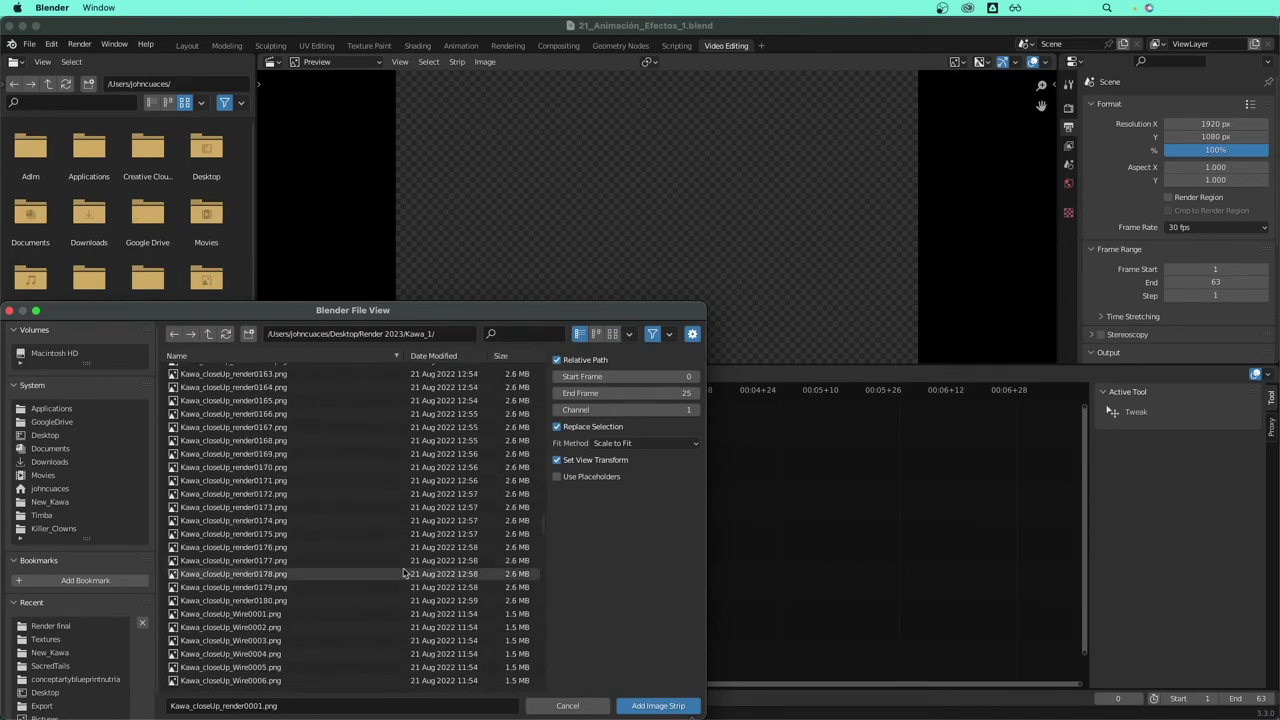
pyautogui.keyDown('shift'); pyautogui.click(290, 600); pyautogui.keyUp('shift')
pyautogui.scroll(20, 300, 450)
pyautogui.scroll(-3, 320, 512)
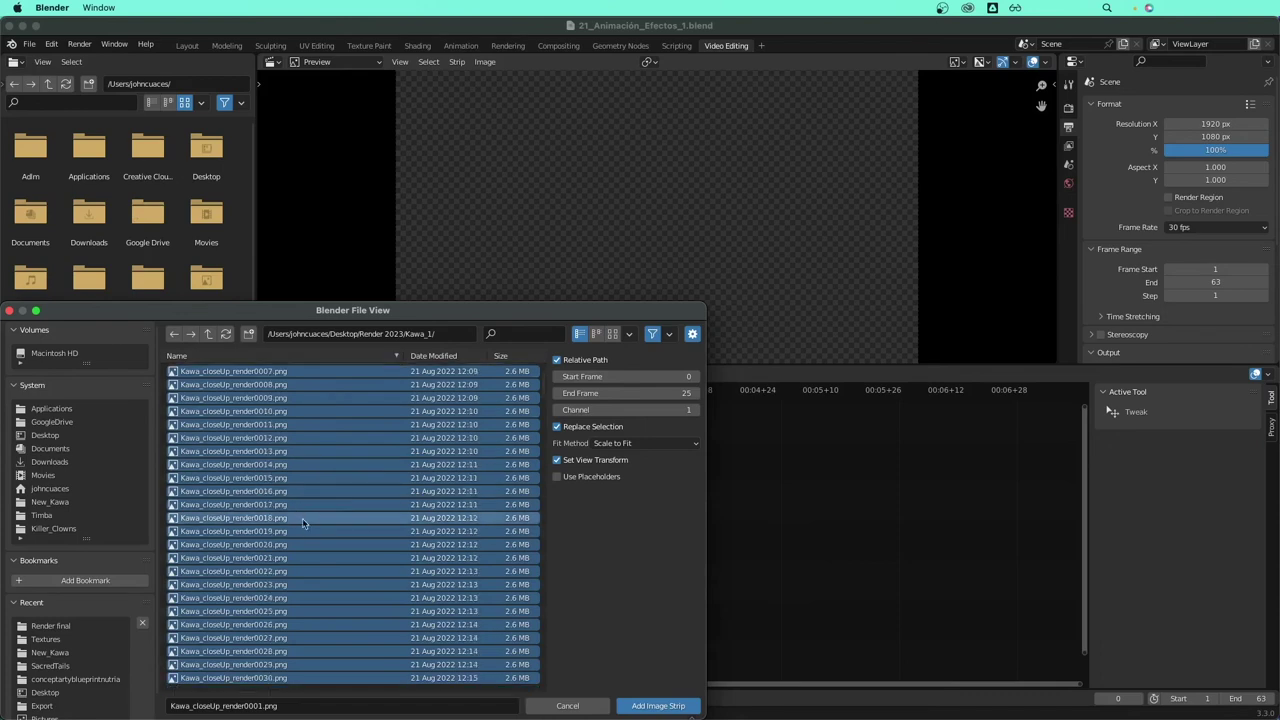
pyautogui.click(640, 708)
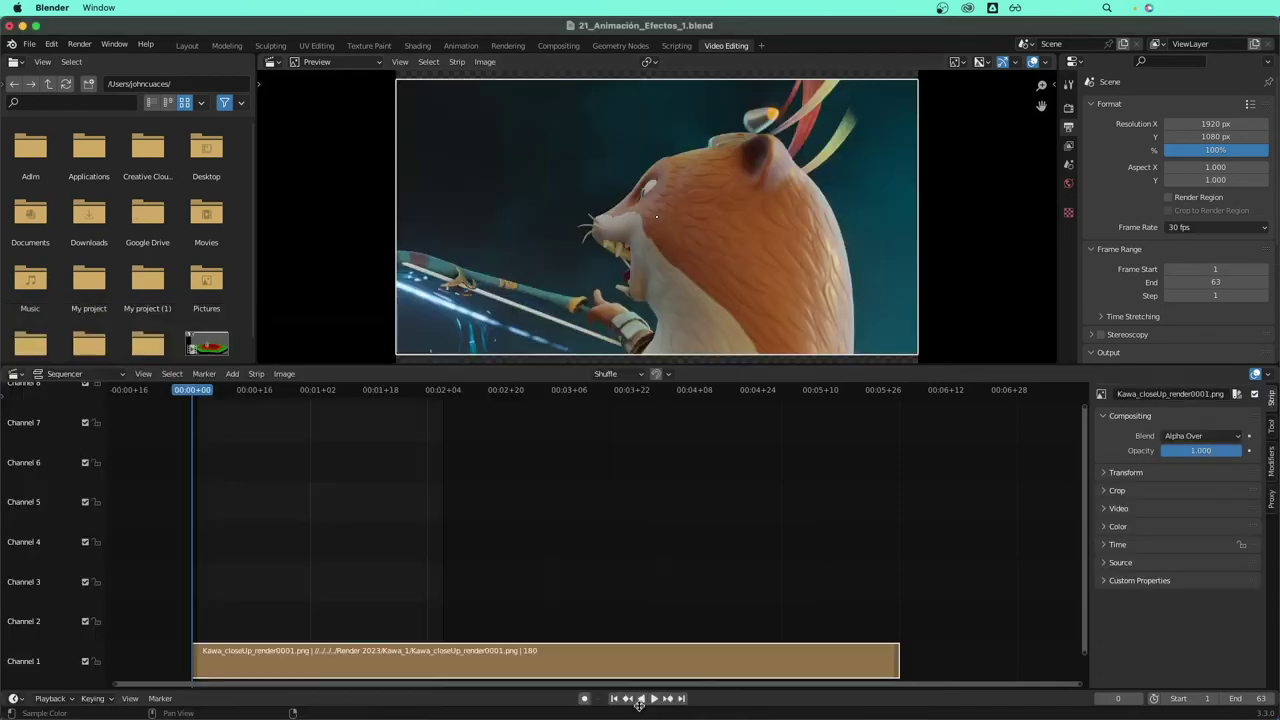
pyautogui.scroll(-1, 650, 268)
pyautogui.scroll(-2, 650, 268)
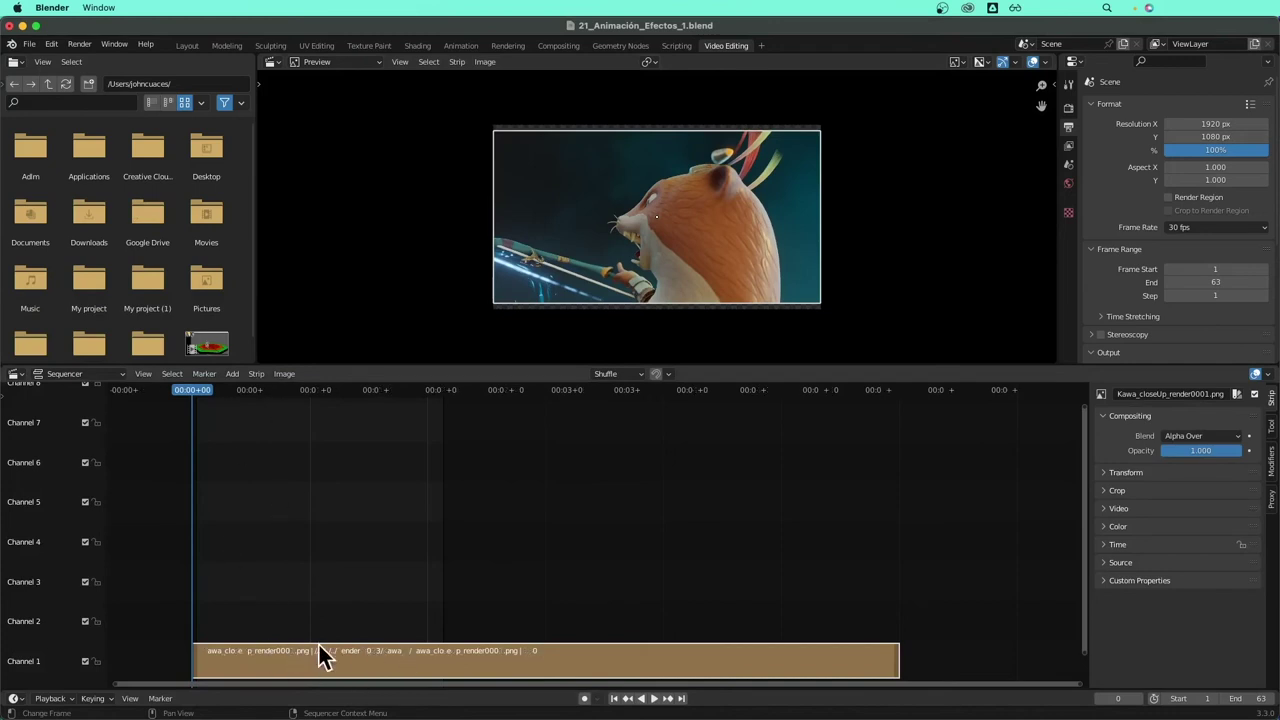
pyautogui.press('space')
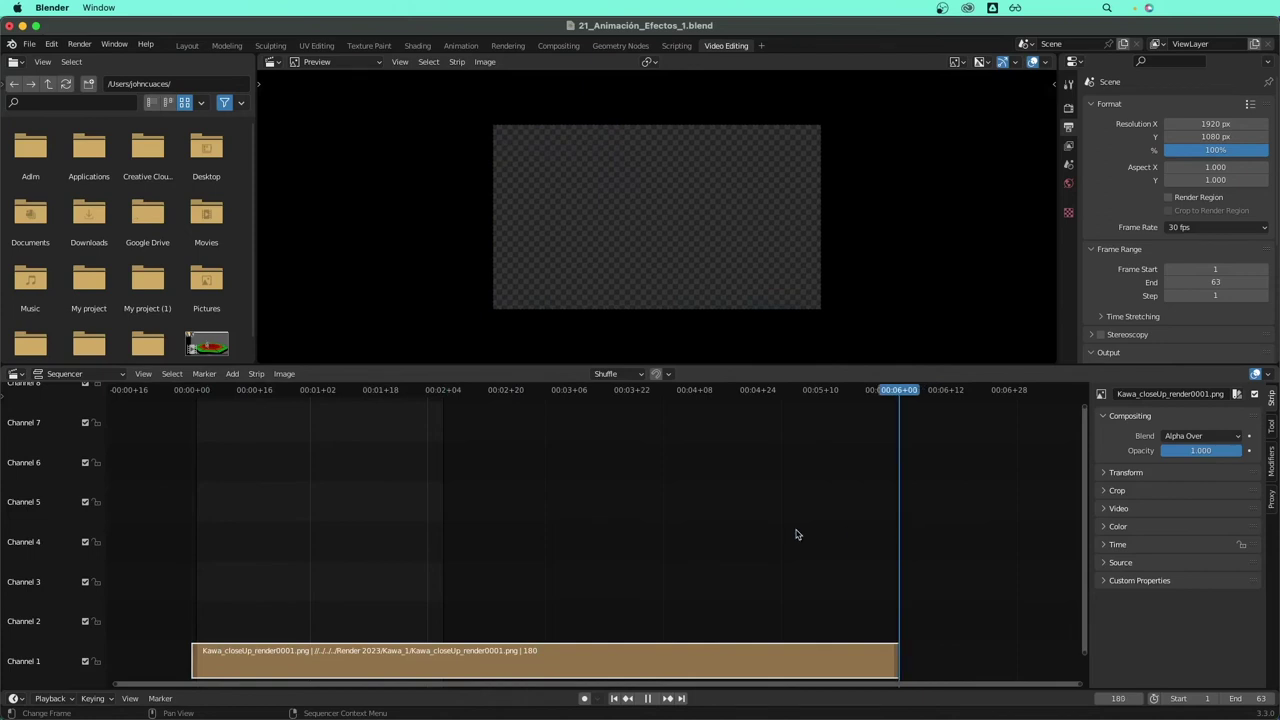
pyautogui.moveTo(796, 534); pyautogui.dragTo(425, 519)
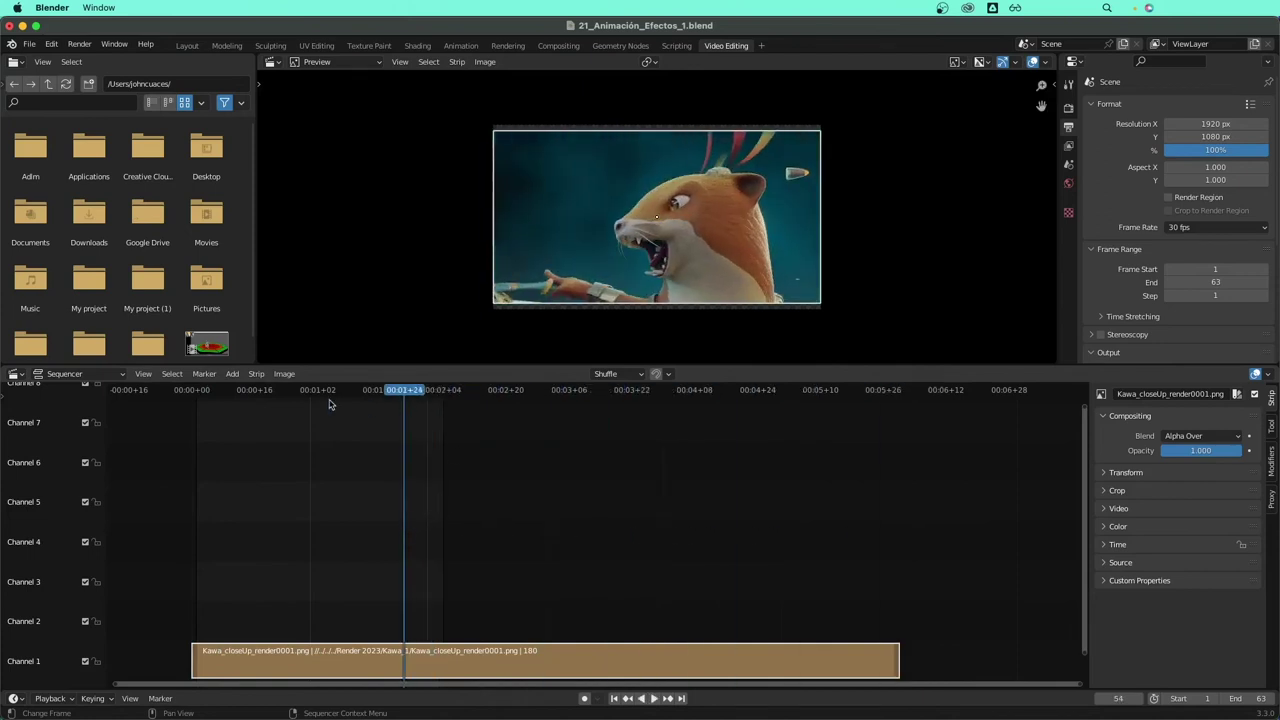
pyautogui.hotkey('shift', 'a')
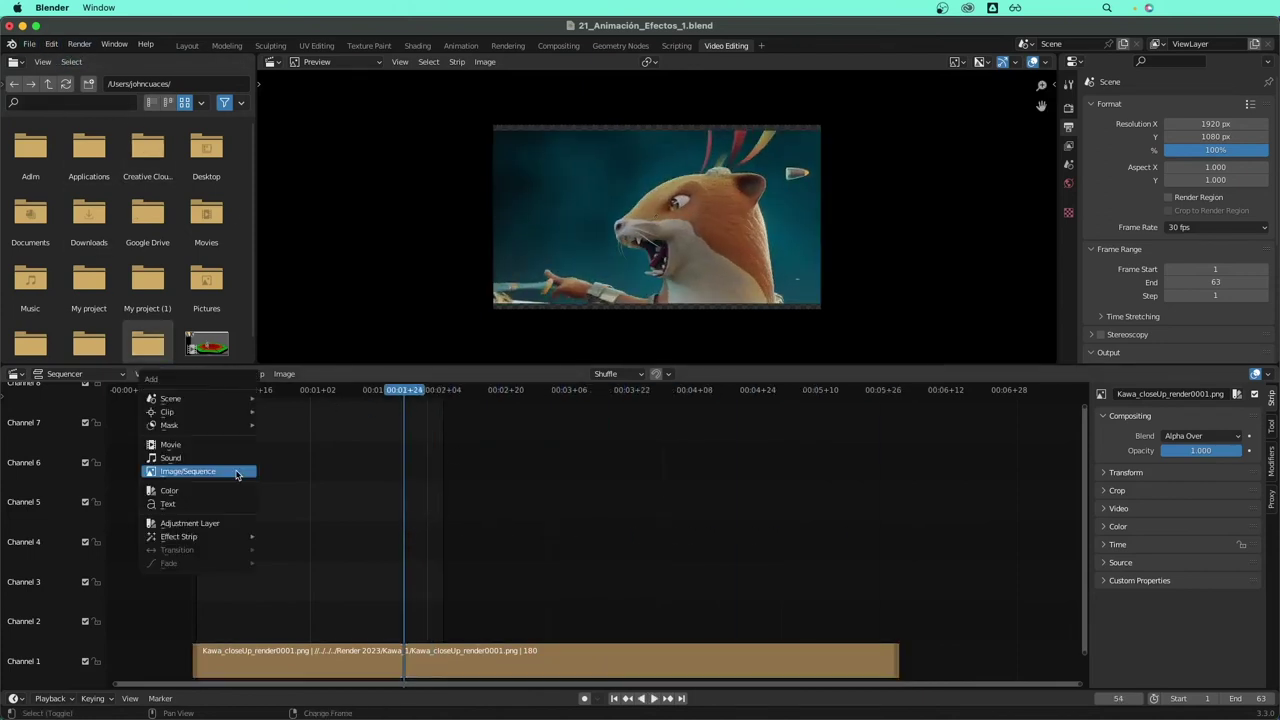
pyautogui.click(237, 471)
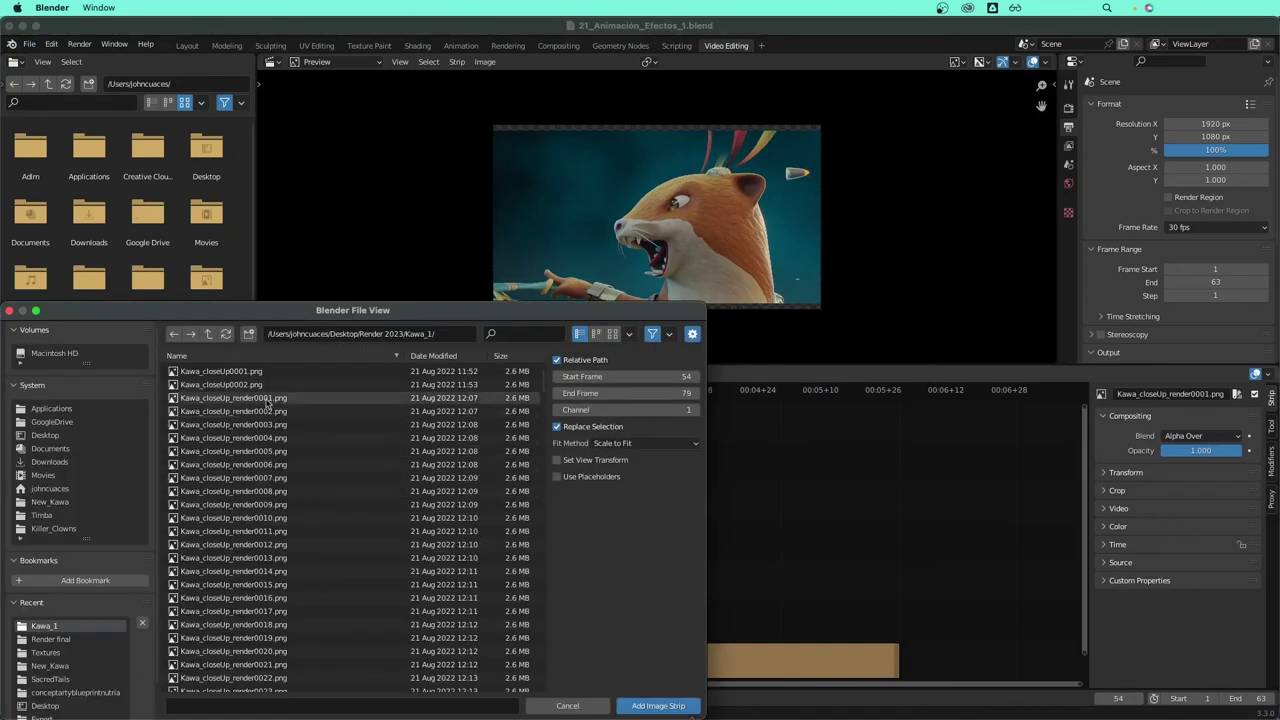
pyautogui.click(233, 397)
pyautogui.click(612, 334)
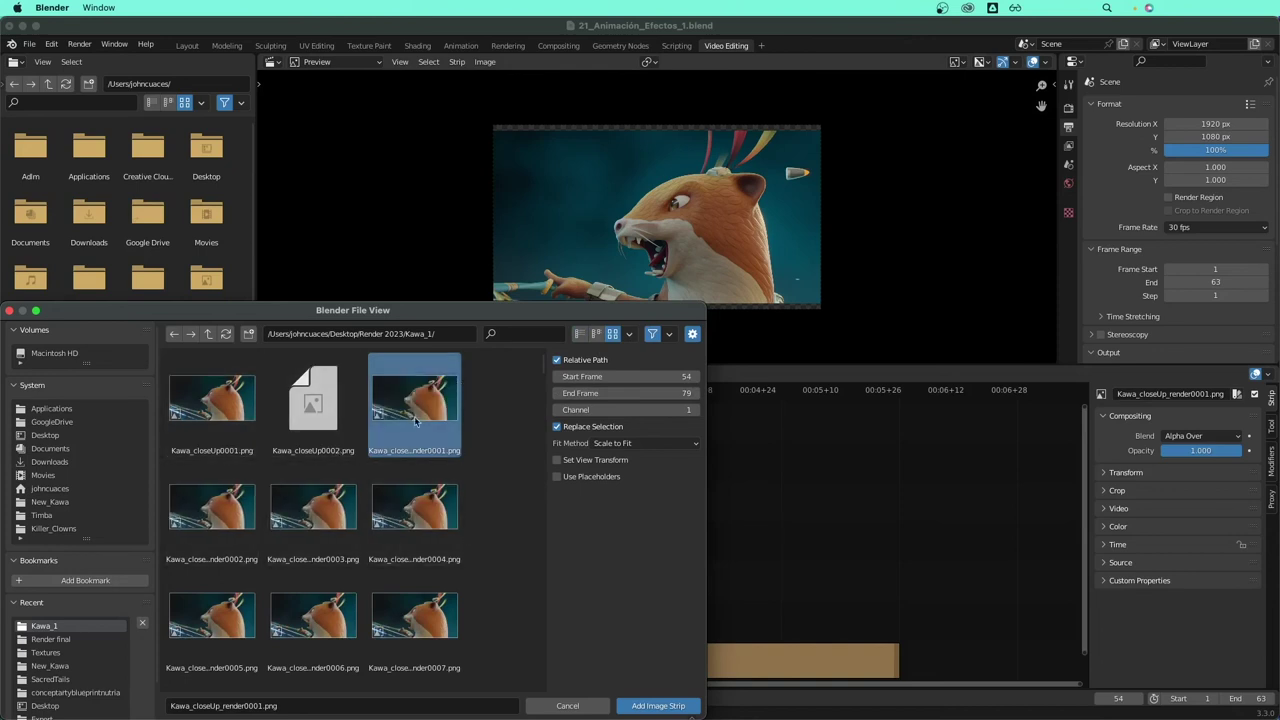
pyautogui.click(550, 704)
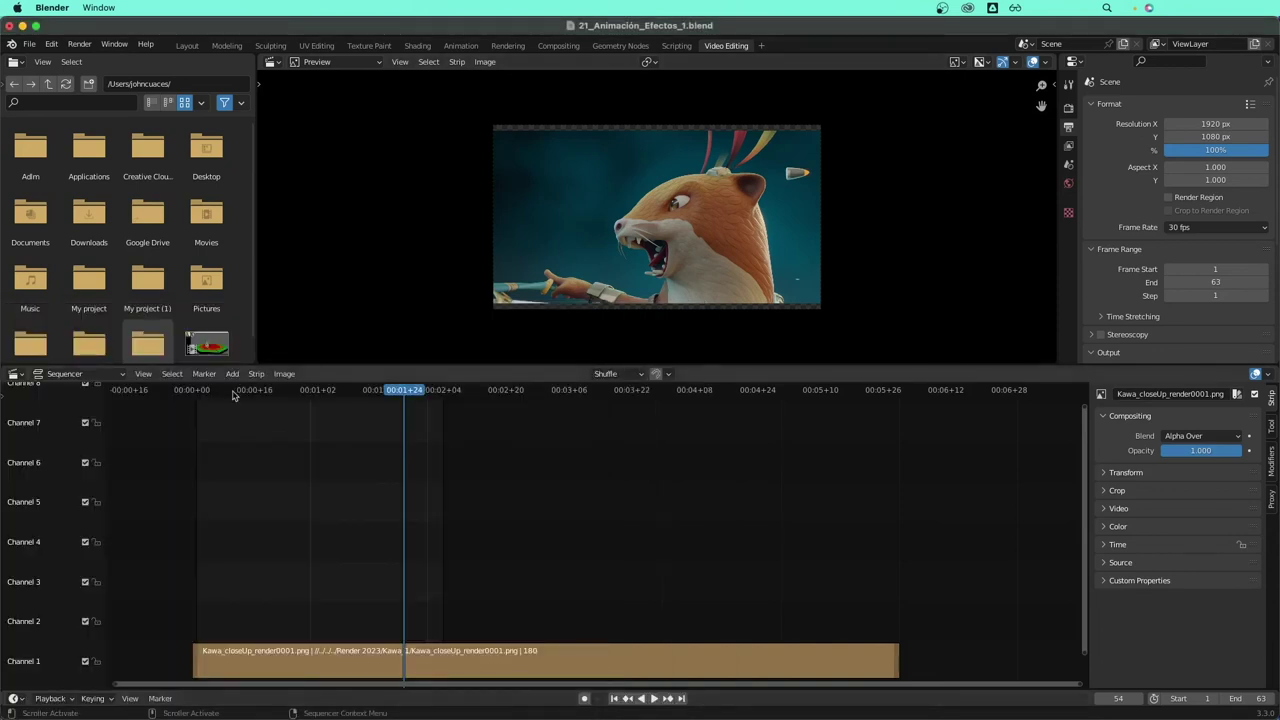
pyautogui.moveTo(255, 393); pyautogui.dragTo(385, 410)
pyautogui.press('space')
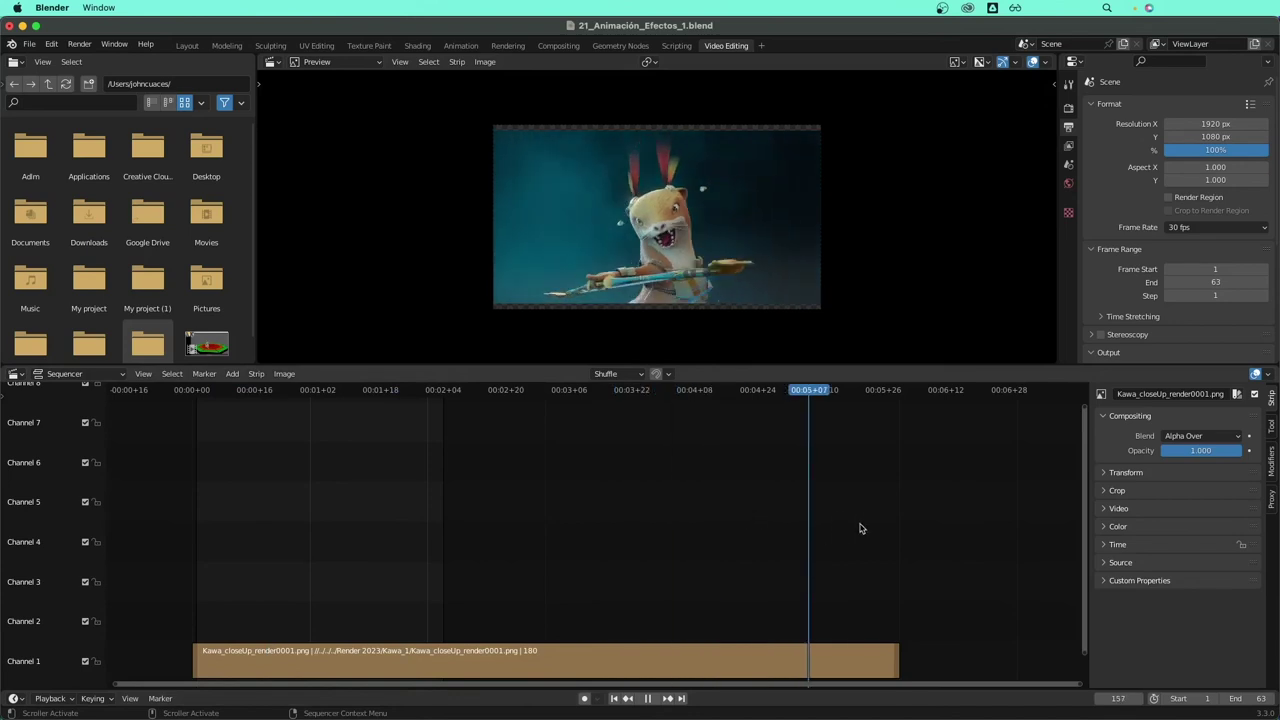
pyautogui.moveTo(864, 528); pyautogui.dragTo(243, 539)
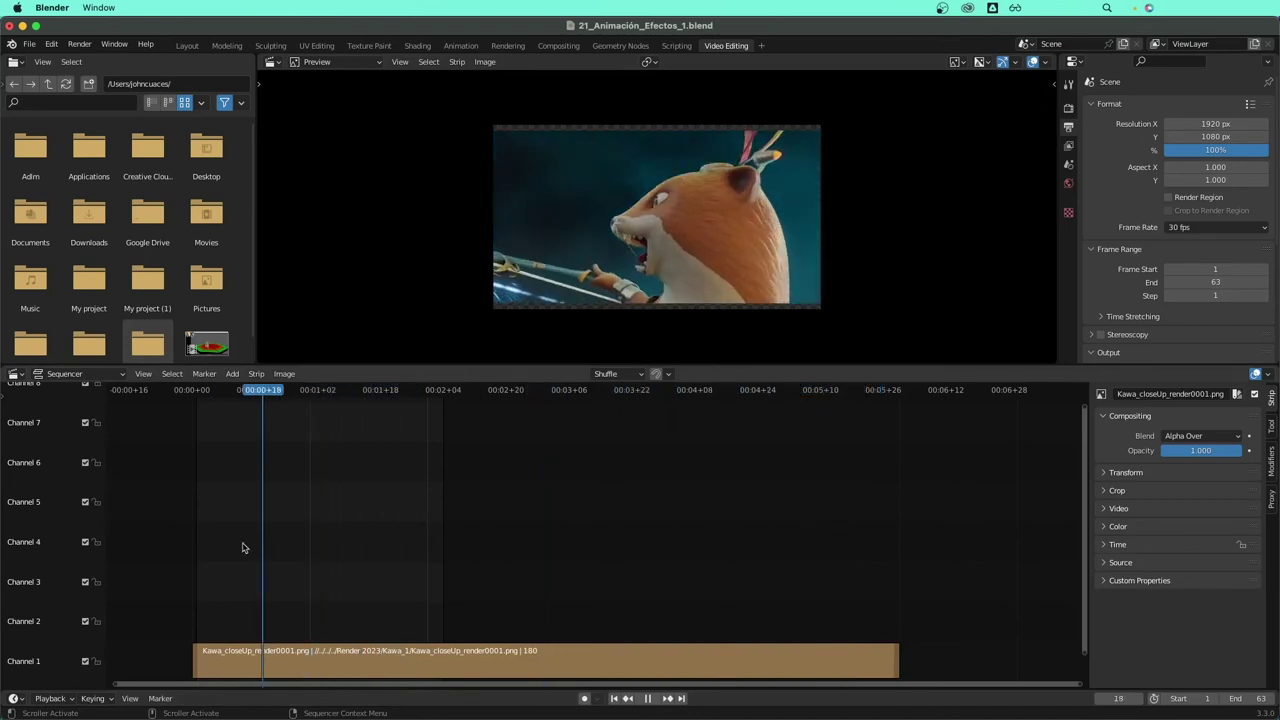
pyautogui.press('space')
pyautogui.moveTo(222, 397); pyautogui.dragTo(174, 396)
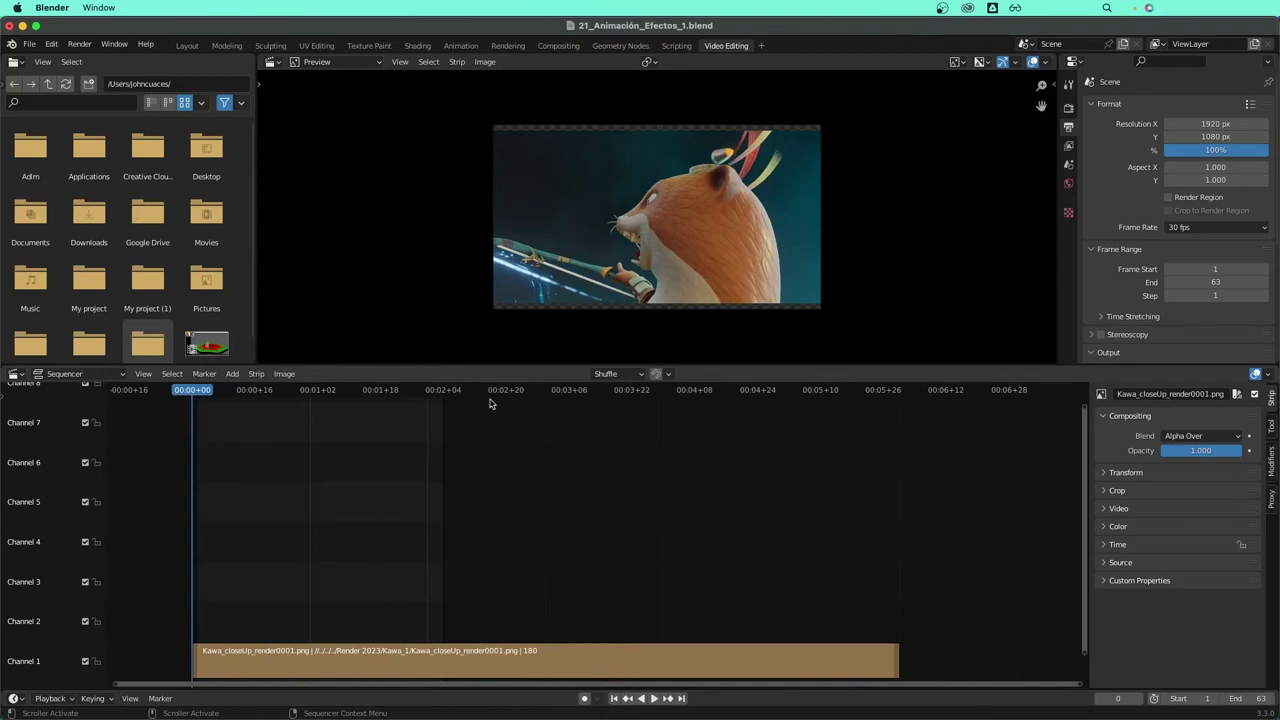
pyautogui.moveTo(445, 393)
pyautogui.mouseDown()
pyautogui.moveTo(246, 417)
pyautogui.moveTo(490, 430)
pyautogui.mouseUp()
pyautogui.press('space')
pyautogui.moveTo(582, 465)
pyautogui.mouseDown()
pyautogui.moveTo(843, 500)
pyautogui.moveTo(449, 503)
pyautogui.moveTo(909, 500)
pyautogui.moveTo(426, 500)
pyautogui.mouseUp()
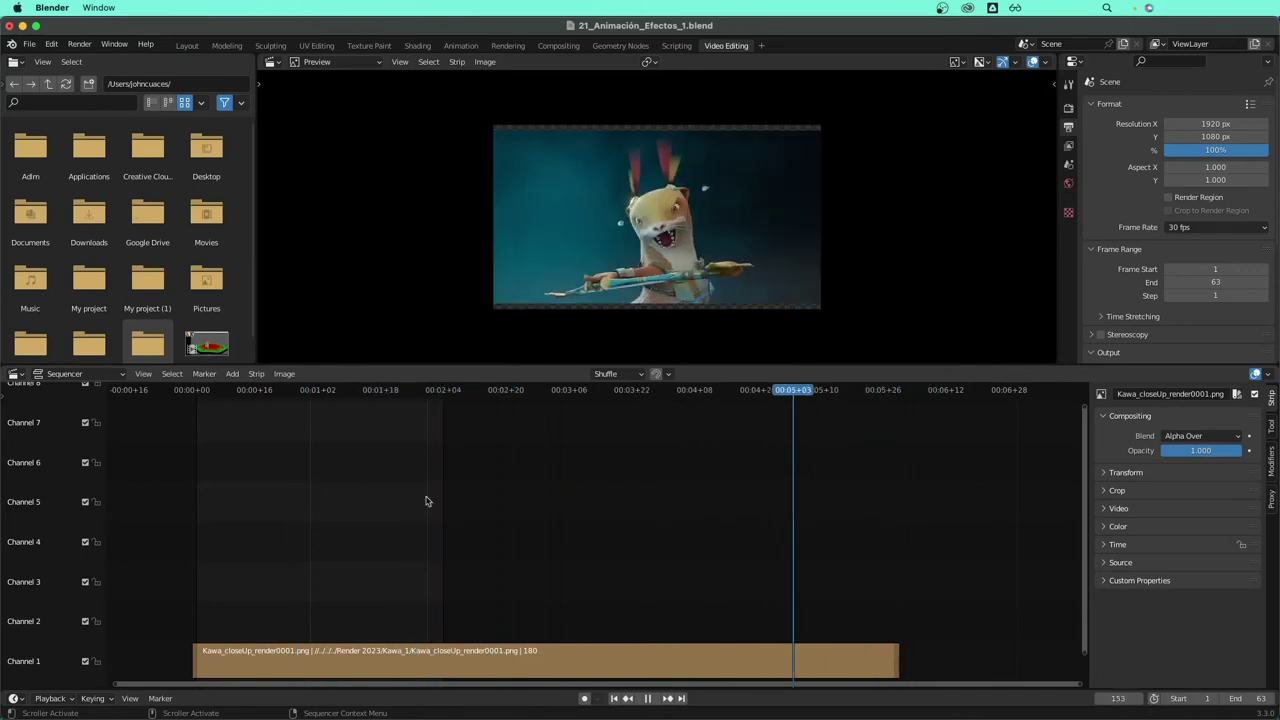
pyautogui.press('Escape')
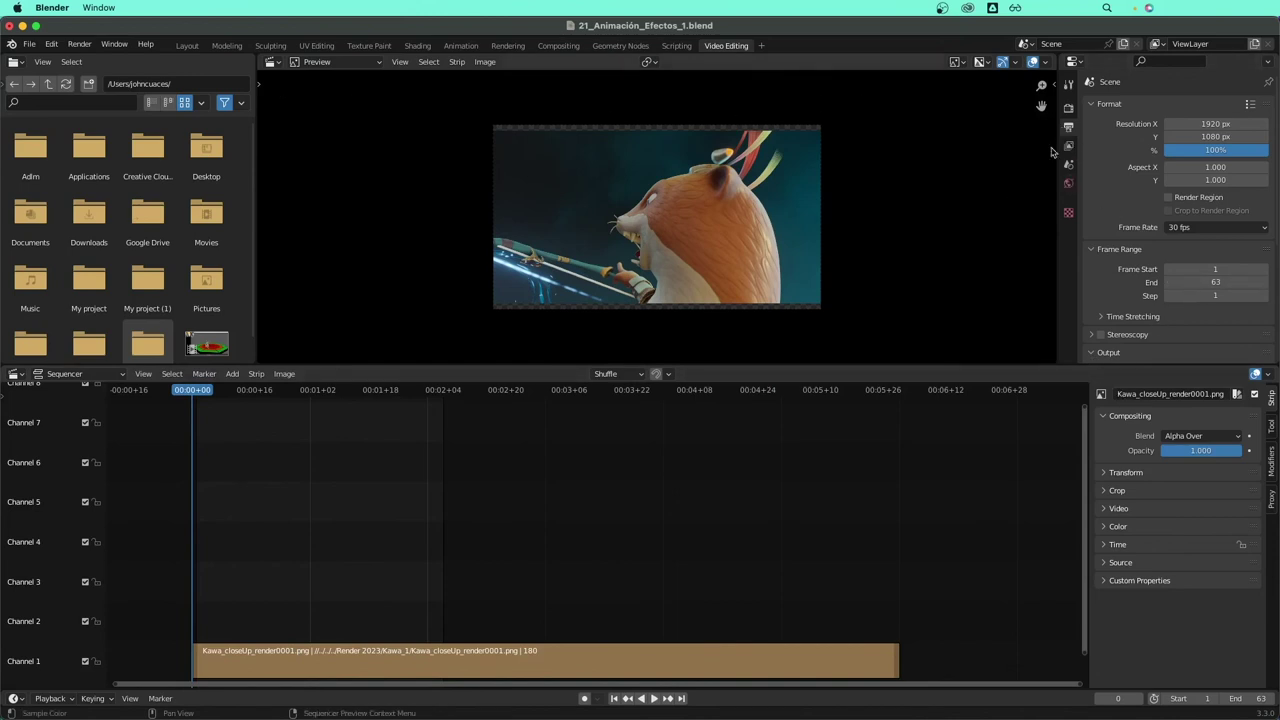
# - Switch the output File Format to FFmpeg Video with a QuickTime container
pyautogui.click(1069, 107)
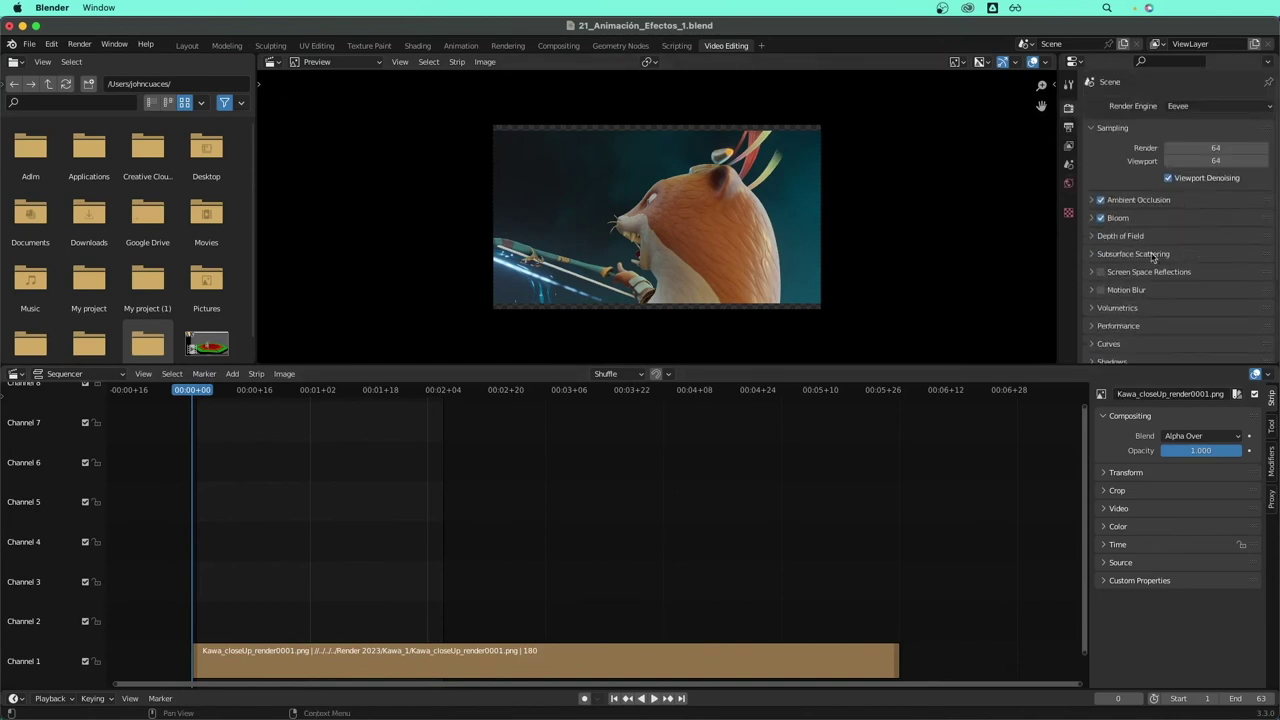
pyautogui.click(1068, 127)
pyautogui.scroll(-4, 1186, 231)
pyautogui.scroll(-3, 1186, 231)
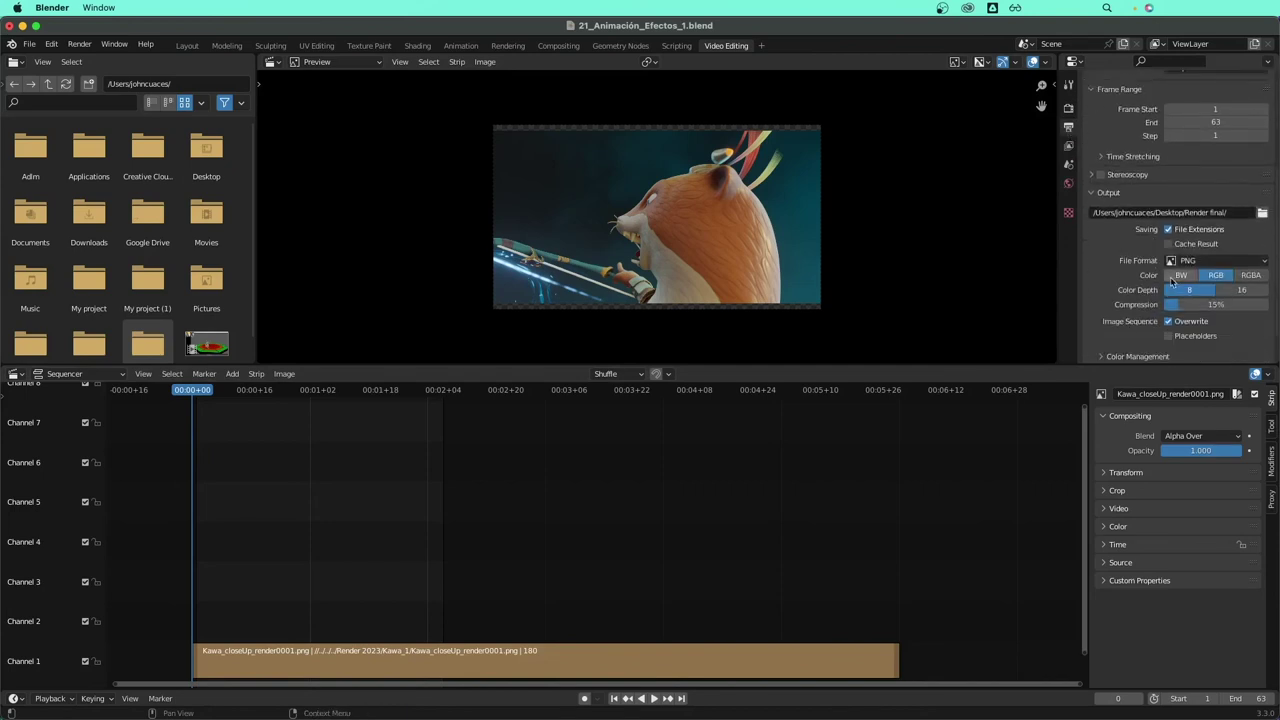
pyautogui.scroll(-2, 1186, 231)
pyautogui.click(1187, 224)
pyautogui.click(1218, 290)
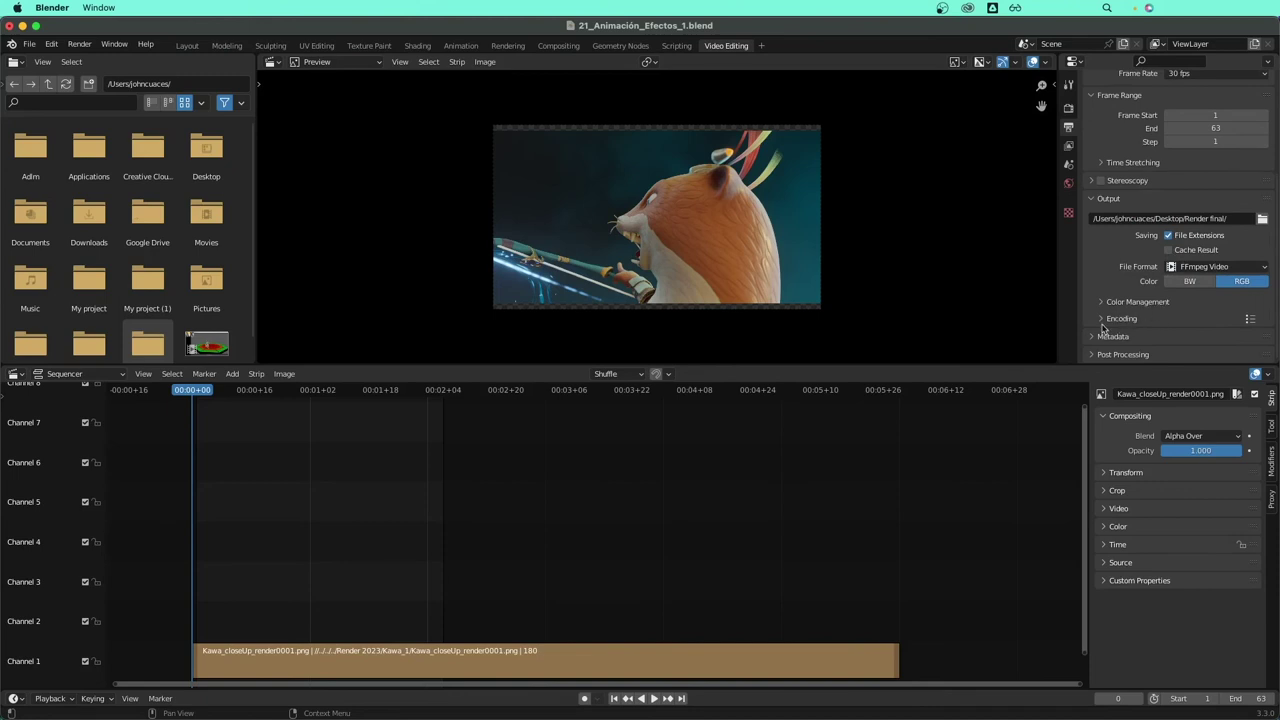
pyautogui.scroll(-5, 1120, 315)
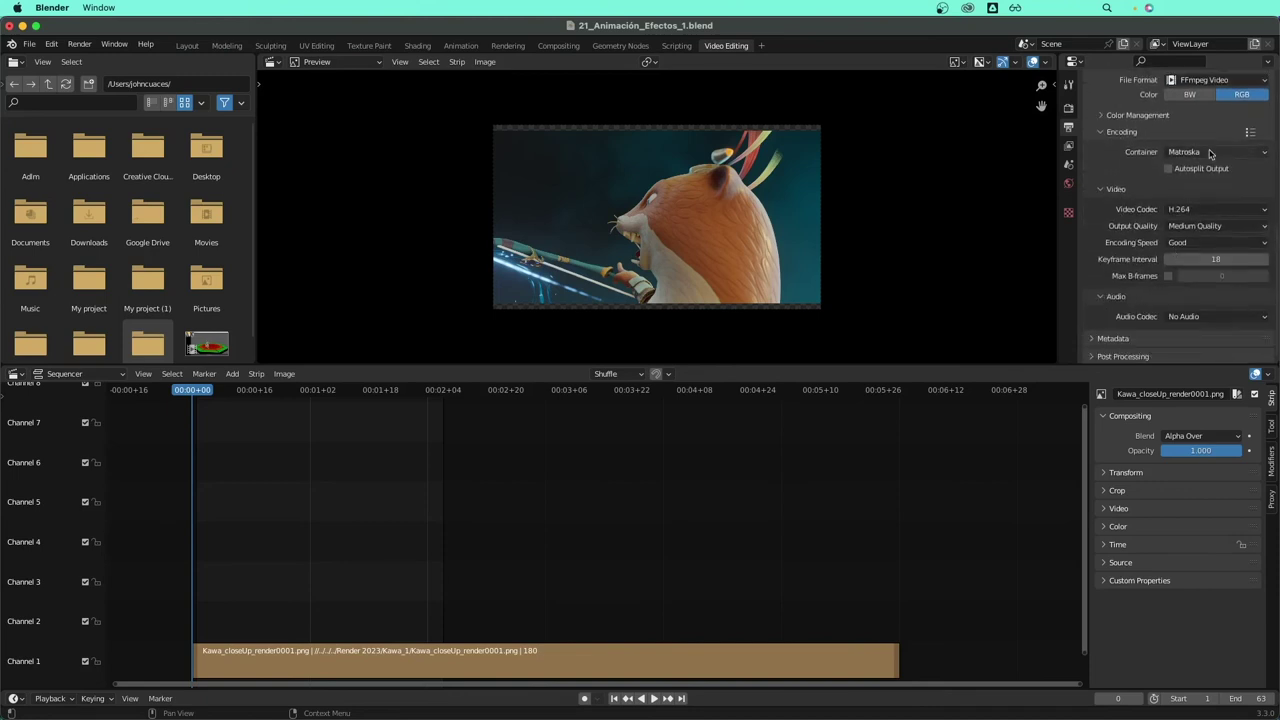
pyautogui.click(1210, 153)
pyautogui.click(1197, 227)
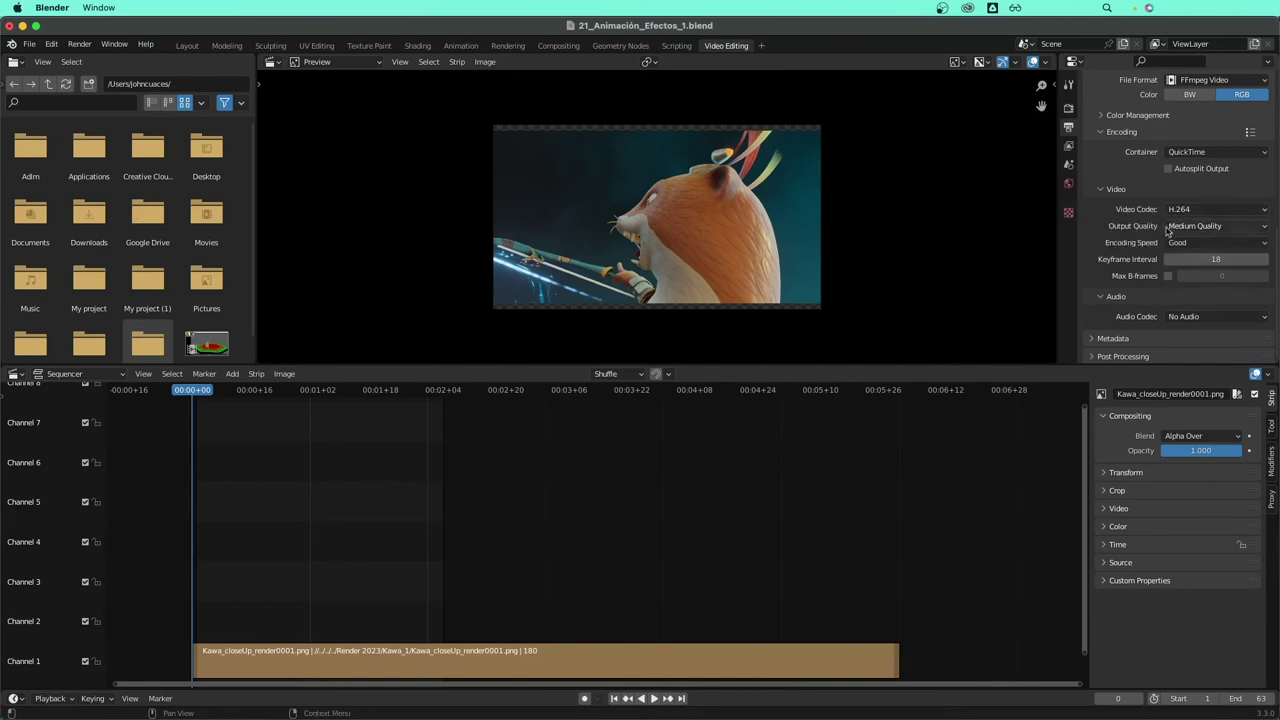
pyautogui.click(82, 45)
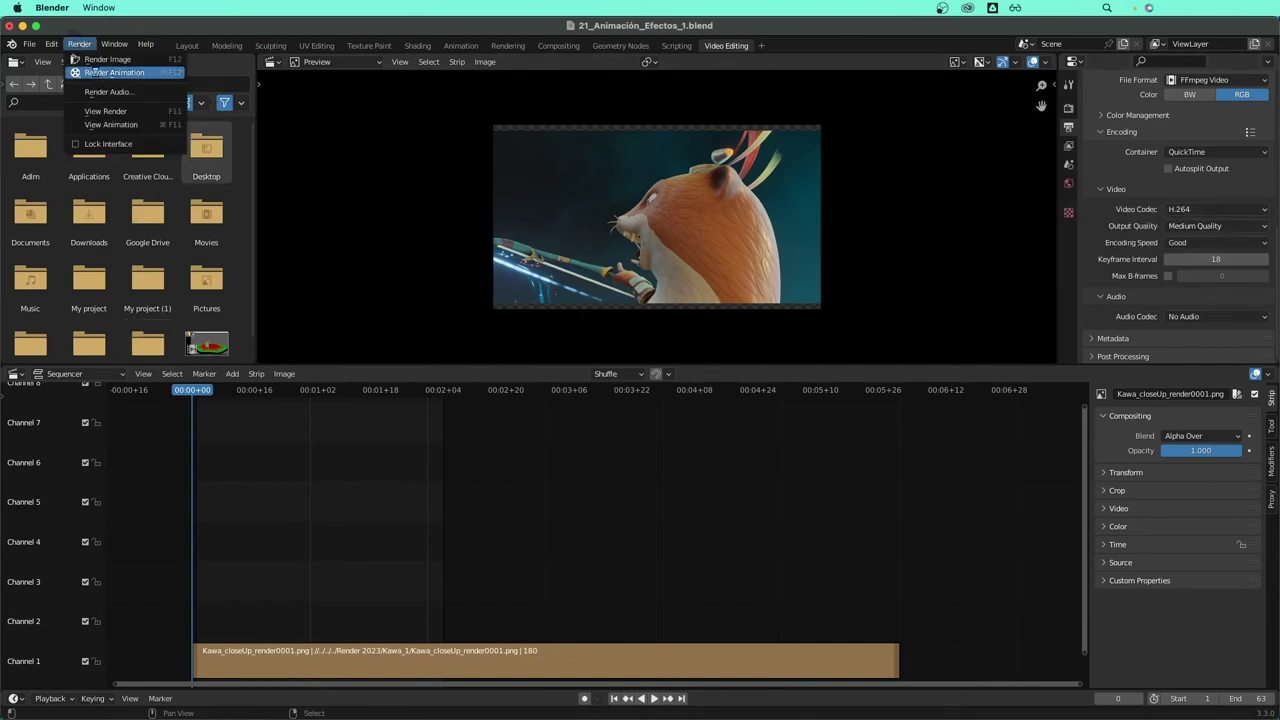
# - Start and cancel Render Animation, reopen 21_Animación_Efectos_1.blend without saving, and play back with Ctrl+F11
pyautogui.click(94, 72)
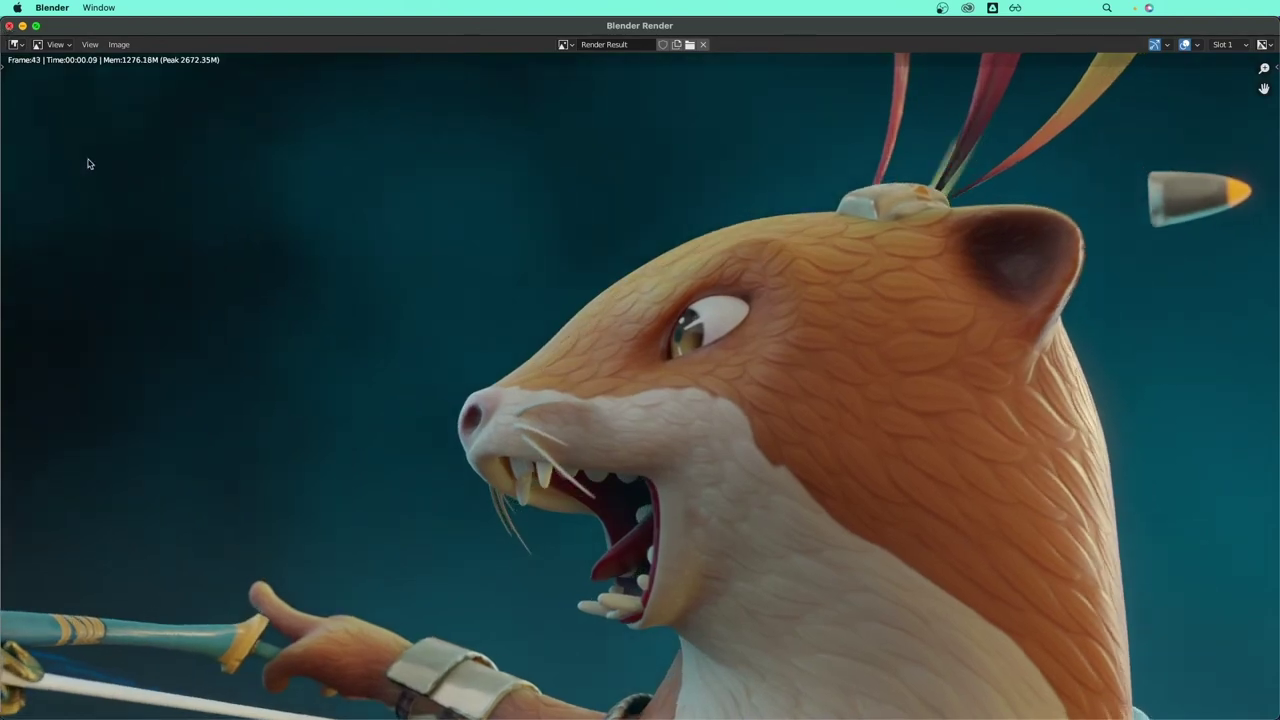
pyautogui.press('Escape')
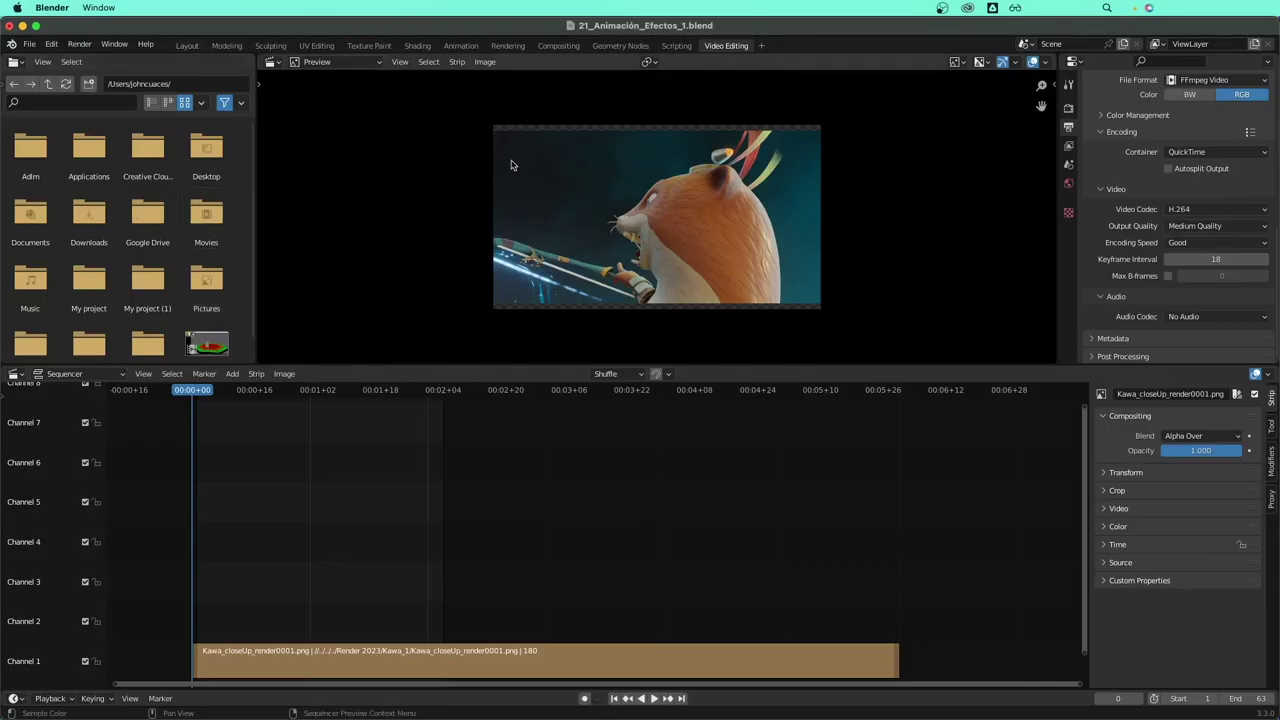
pyautogui.click(28, 44)
pyautogui.moveTo(62, 86)
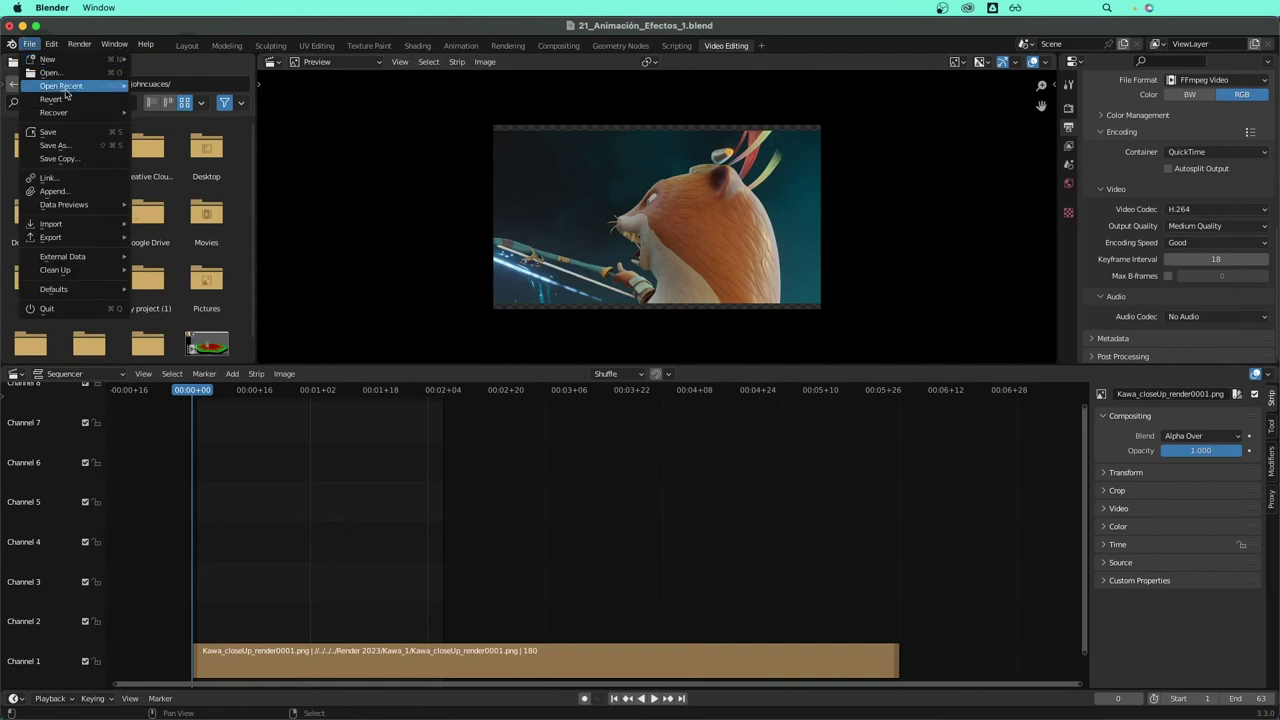
pyautogui.click(201, 88)
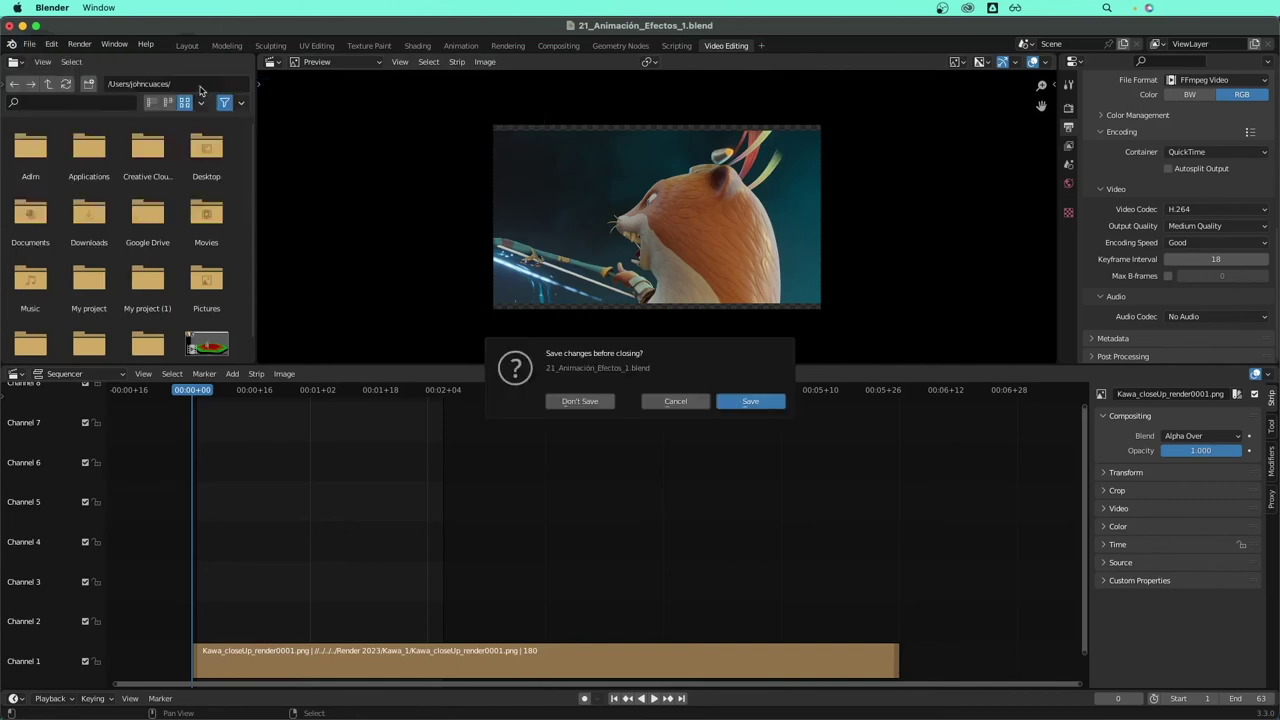
pyautogui.click(594, 398)
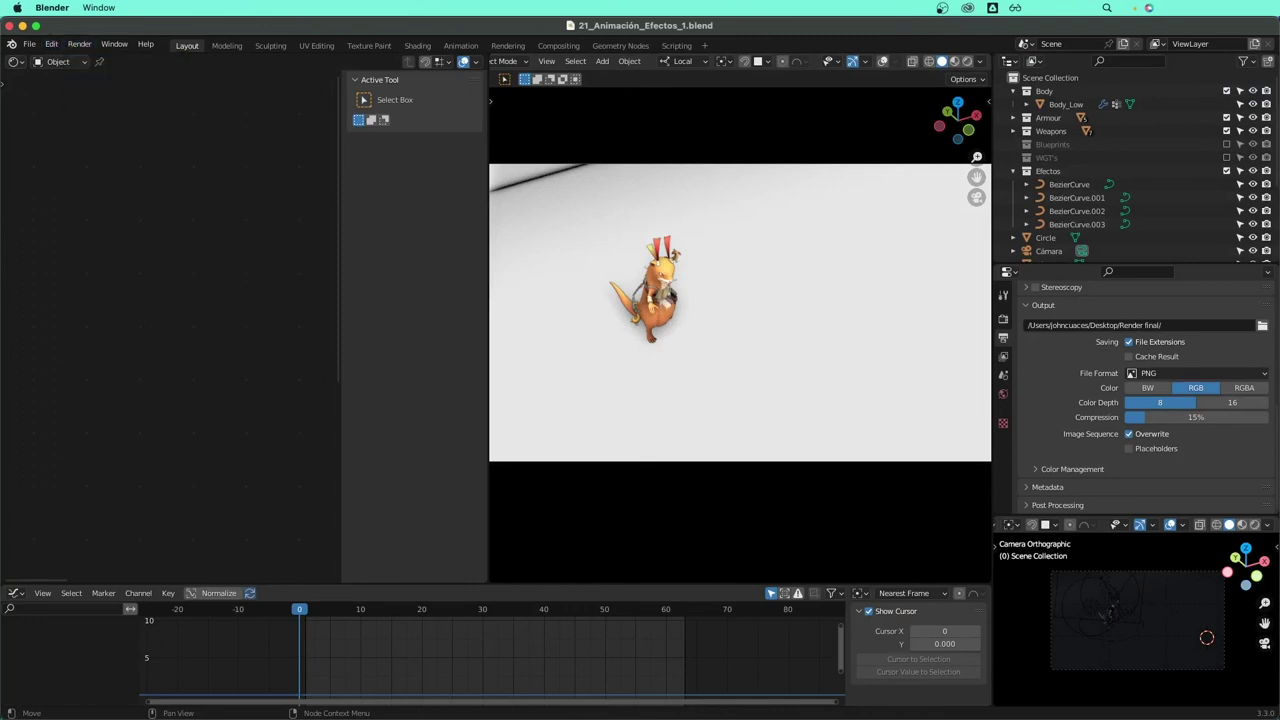
pyautogui.hotkey('ctrl', 'F11')
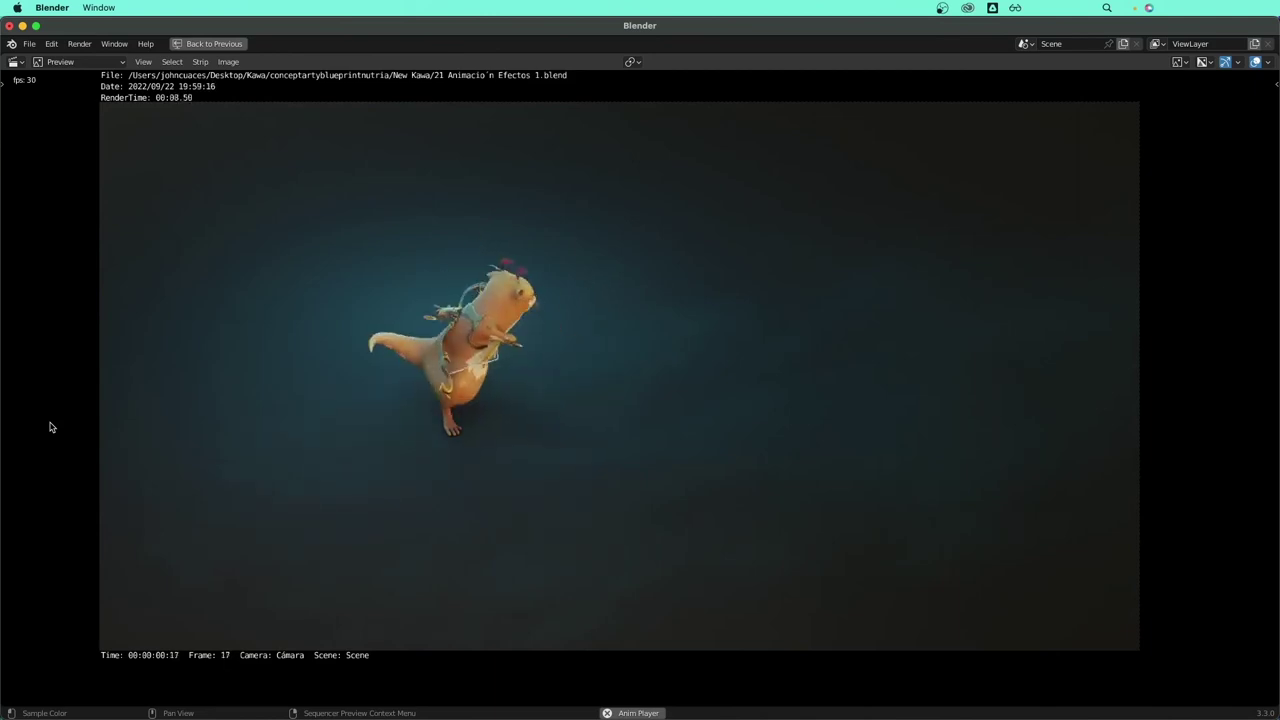